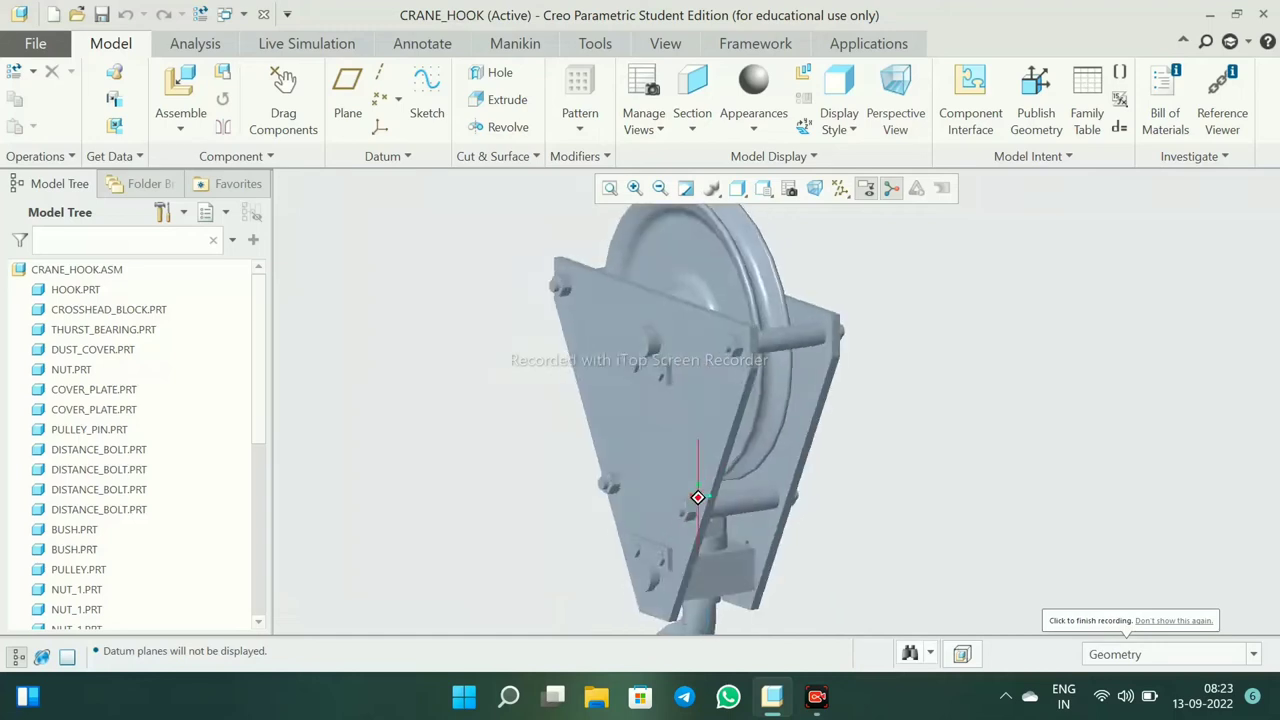
# - Inspect the crane hook model by dragging and rotating it, then close it
pyautogui.click(283, 80)
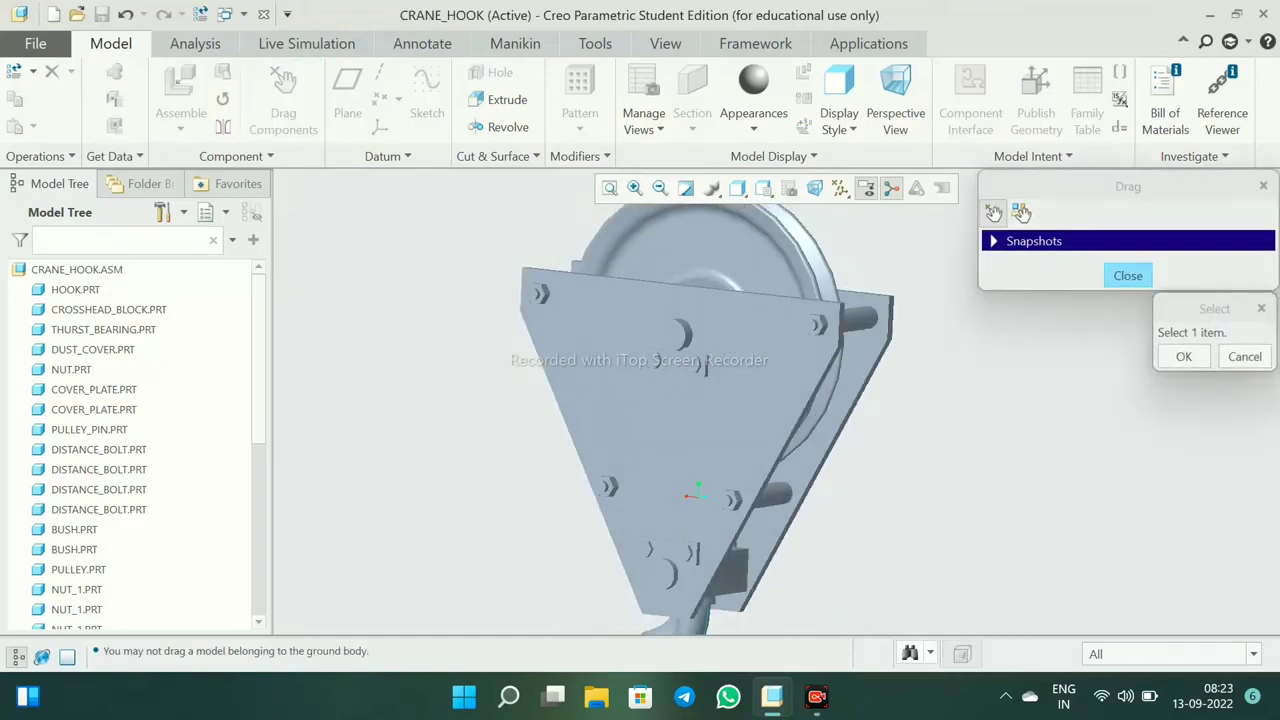
pyautogui.click(1263, 185)
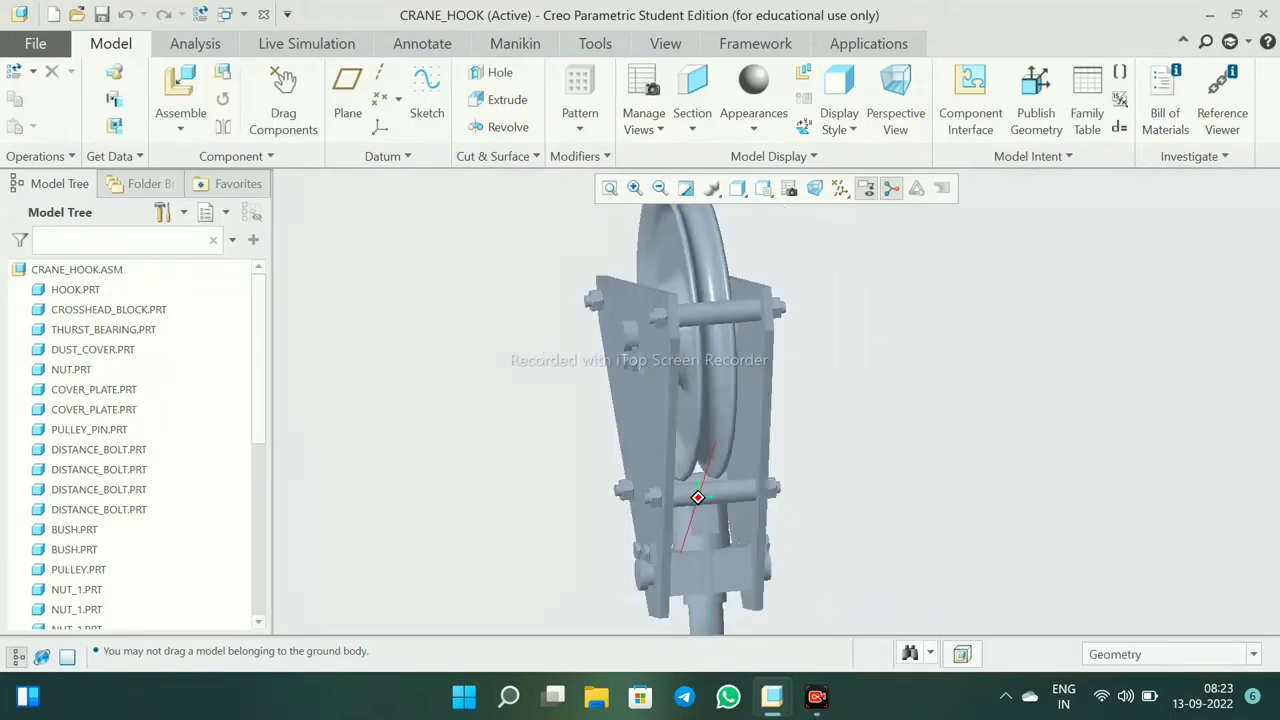
pyautogui.moveTo(723, 470)
pyautogui.mouseDown(button='middle')
pyautogui.moveTo(702, 430)
pyautogui.moveTo(750, 370)
pyautogui.moveTo(702, 430)
pyautogui.mouseUp(button='middle')
pyautogui.click(263, 14)
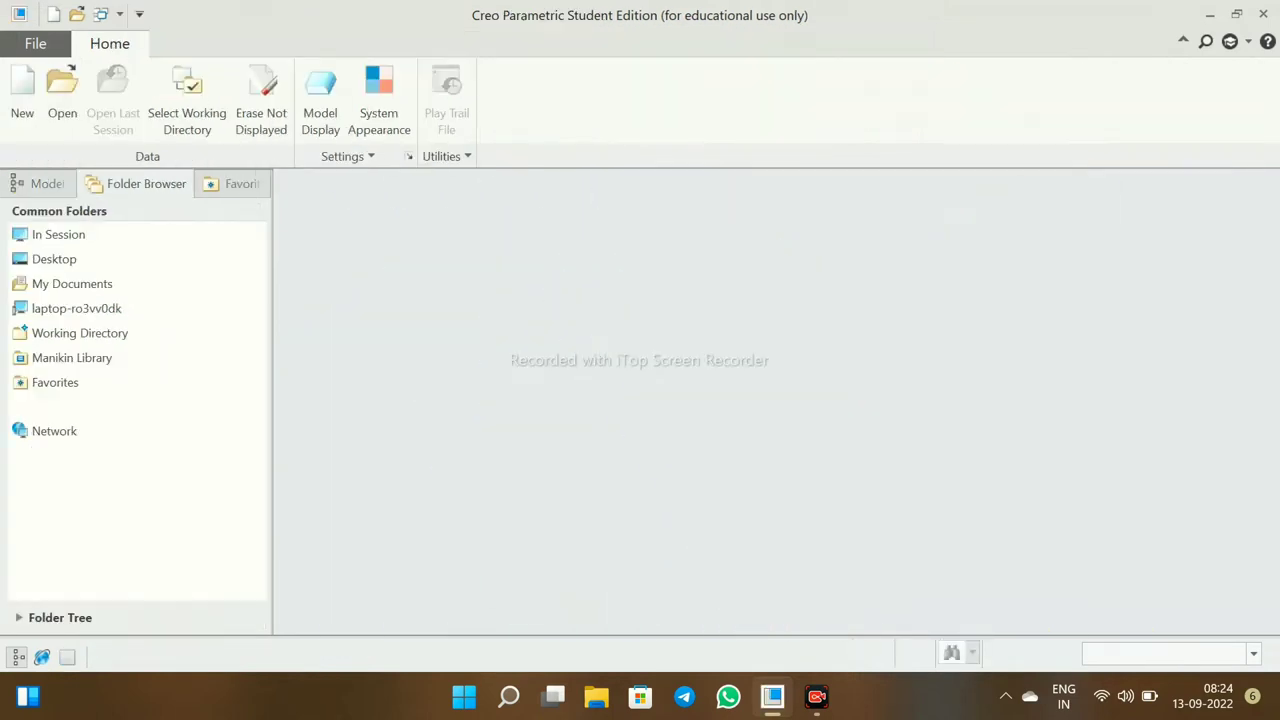
# - Set the working directory to My Documents > Solidworks, PTC Creo design, AutoCAD drawing > PTC Creo
pyautogui.click(187, 98)
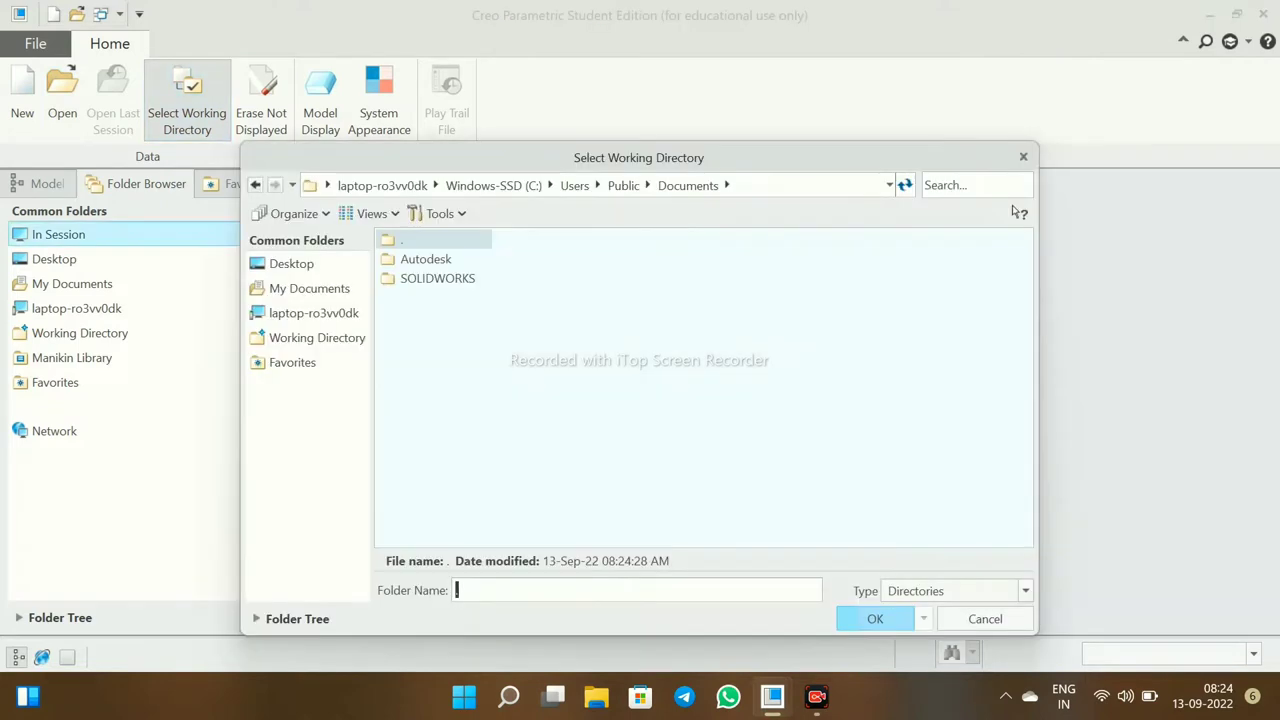
pyautogui.click(309, 288)
pyautogui.doubleClick(447, 433)
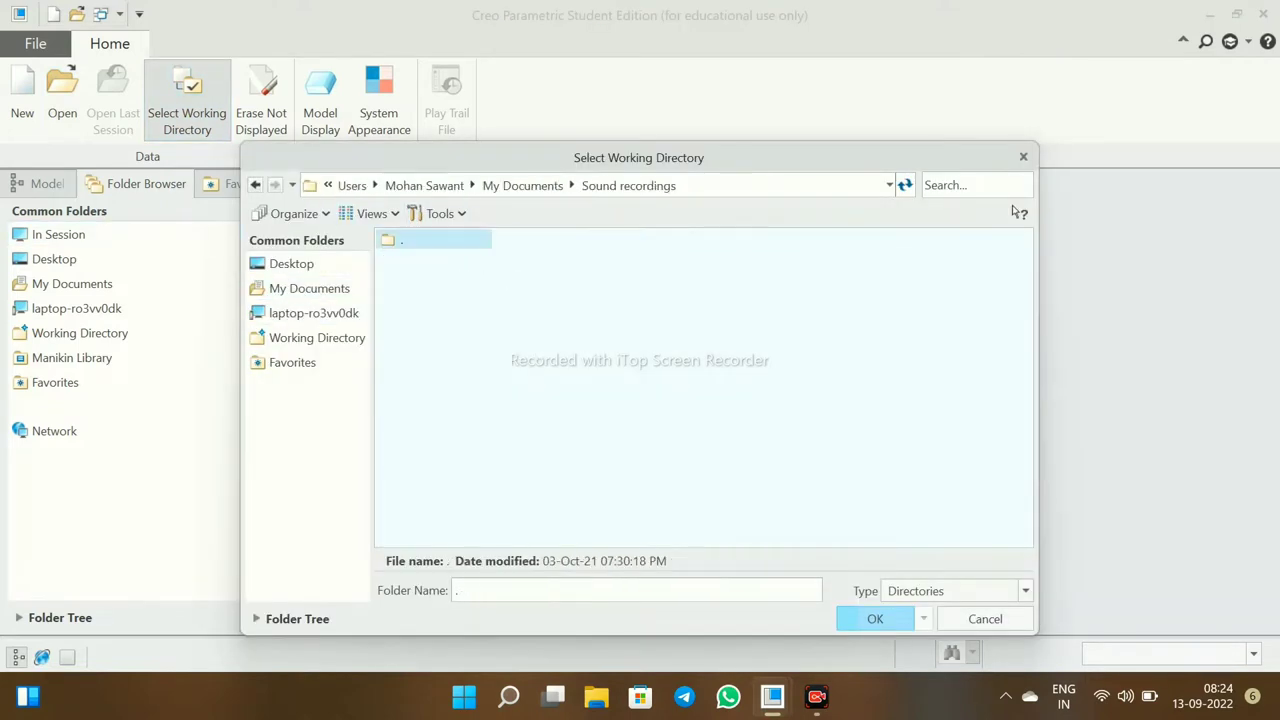
pyautogui.click(424, 185)
pyautogui.click(309, 288)
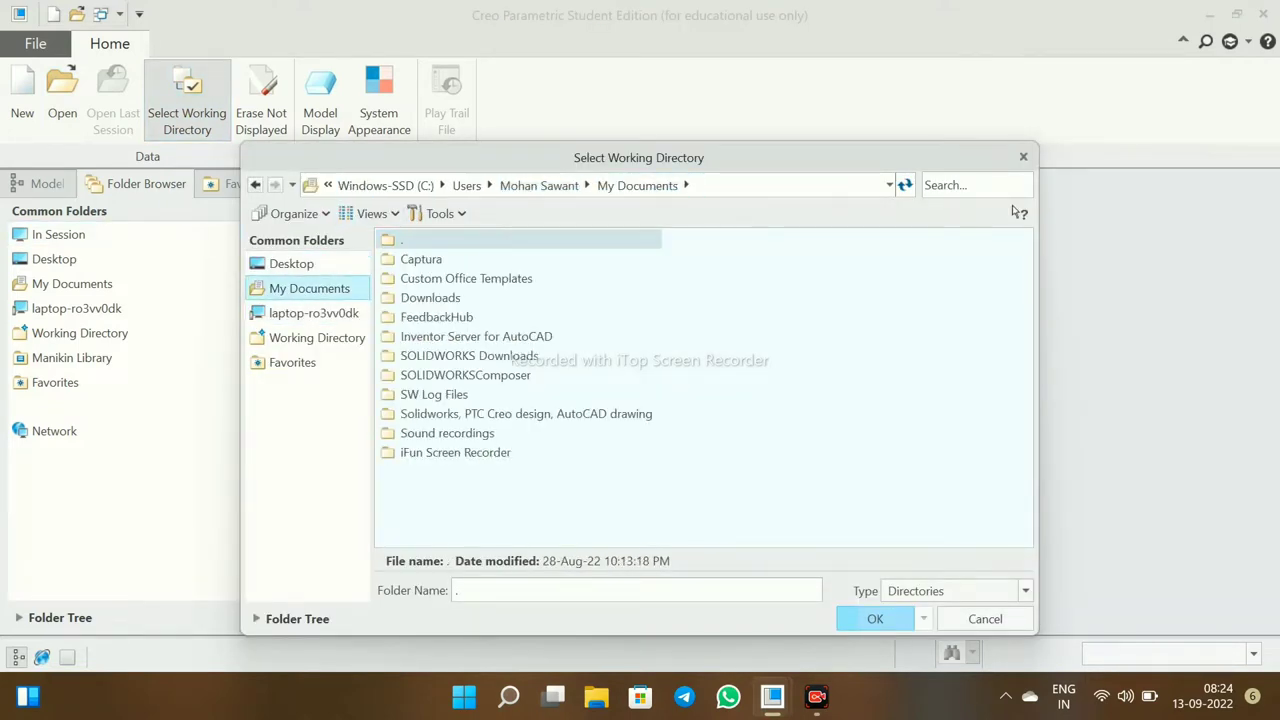
pyautogui.click(526, 413)
pyautogui.doubleClick(526, 413)
pyautogui.doubleClick(425, 297)
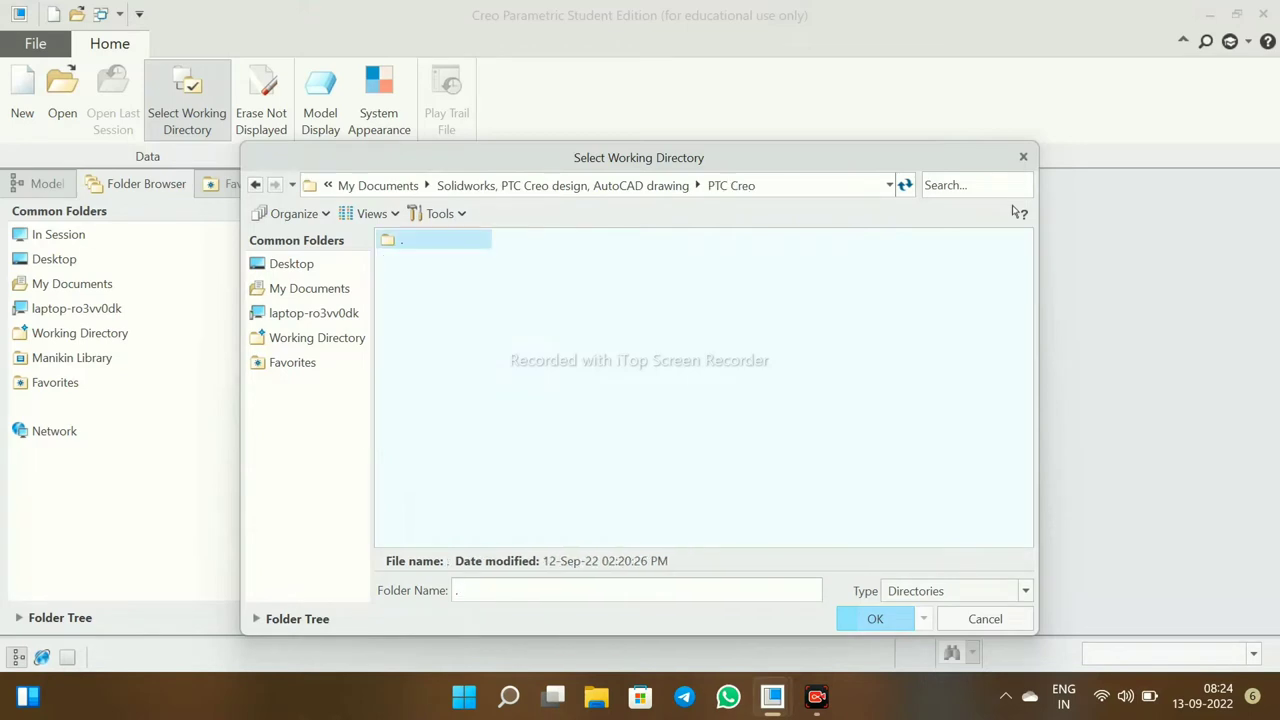
pyautogui.press('Return')
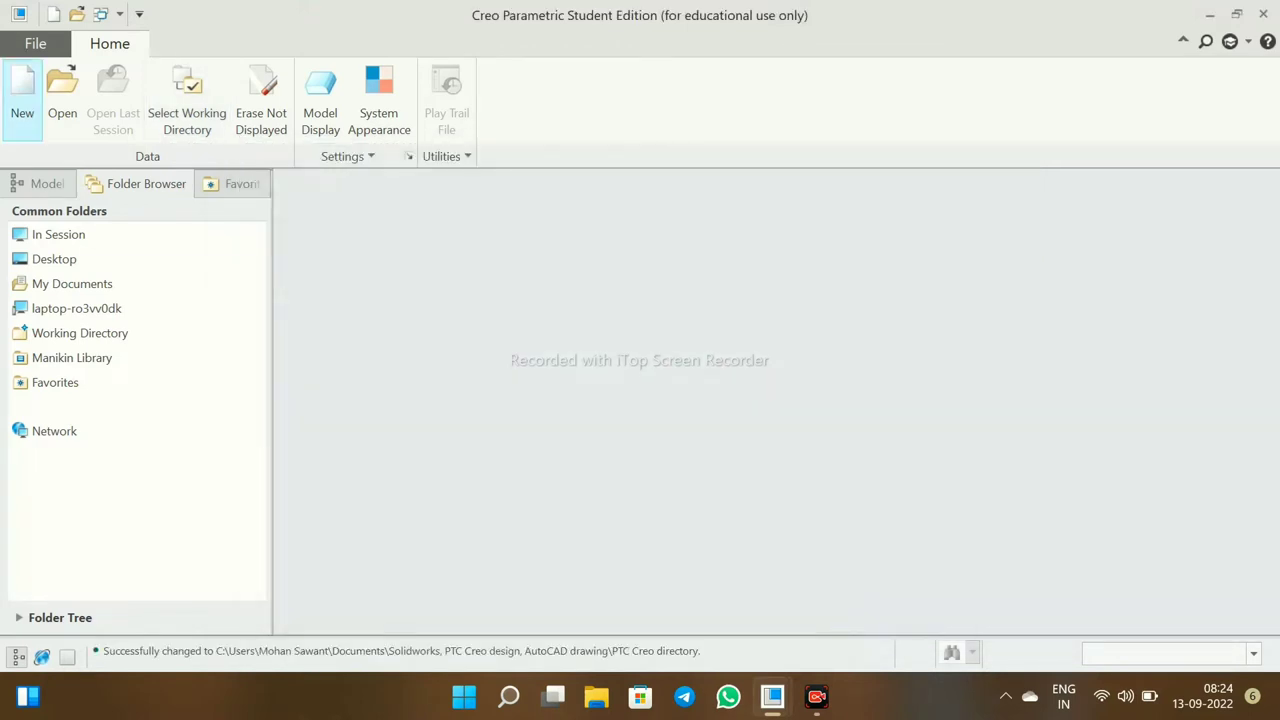
# - Create assembly ASM_1 using the mmns_asm_design template instead of the default template
pyautogui.click(22, 95)
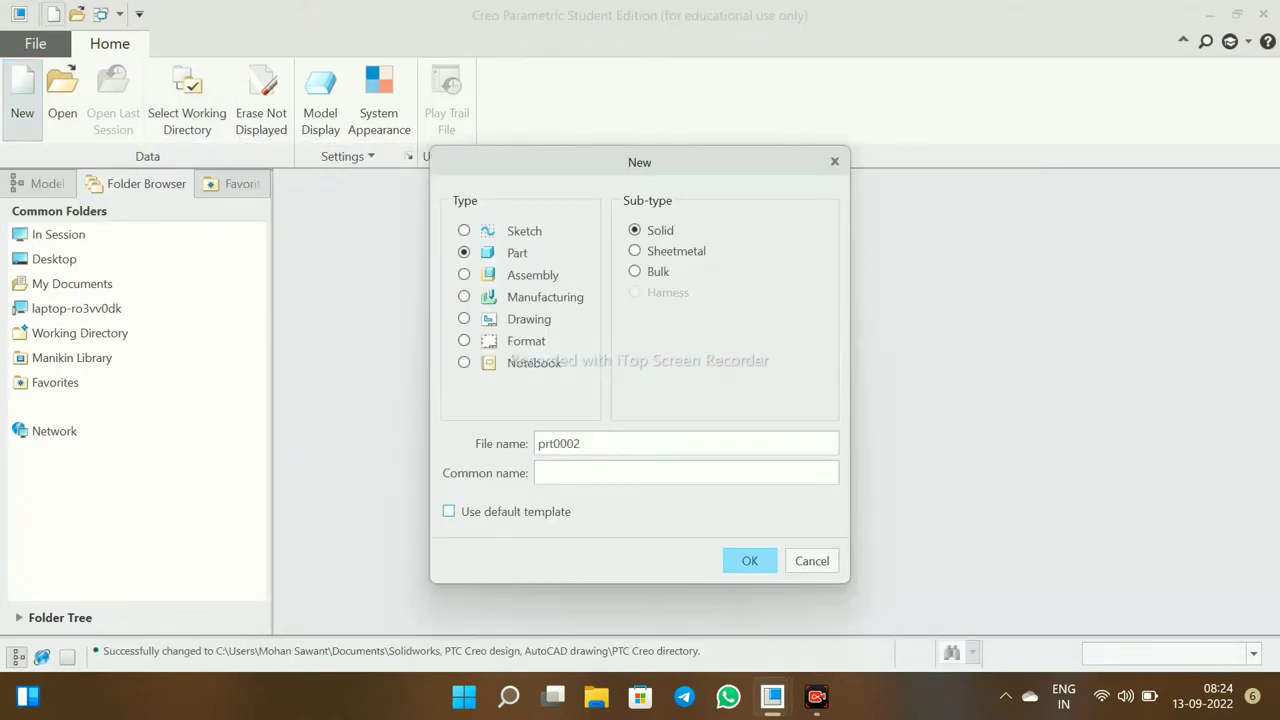
pyautogui.click(464, 274)
pyautogui.write('asm_1')
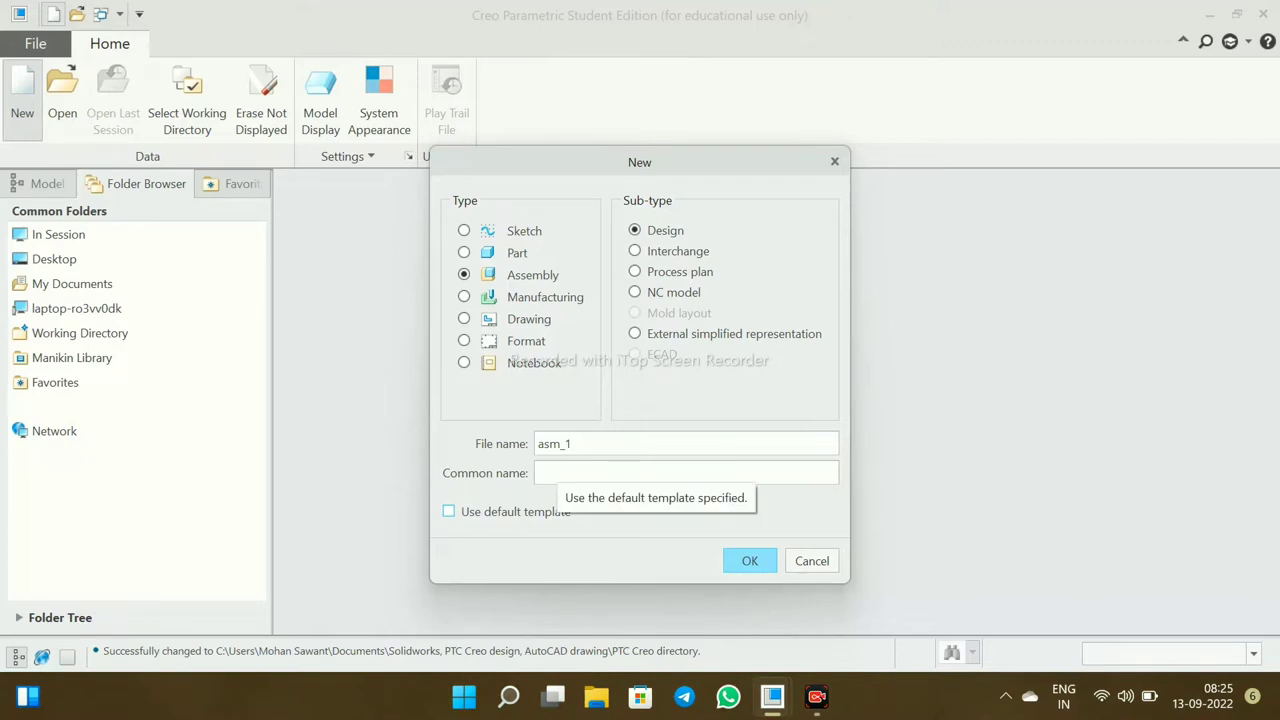
pyautogui.press('Return')
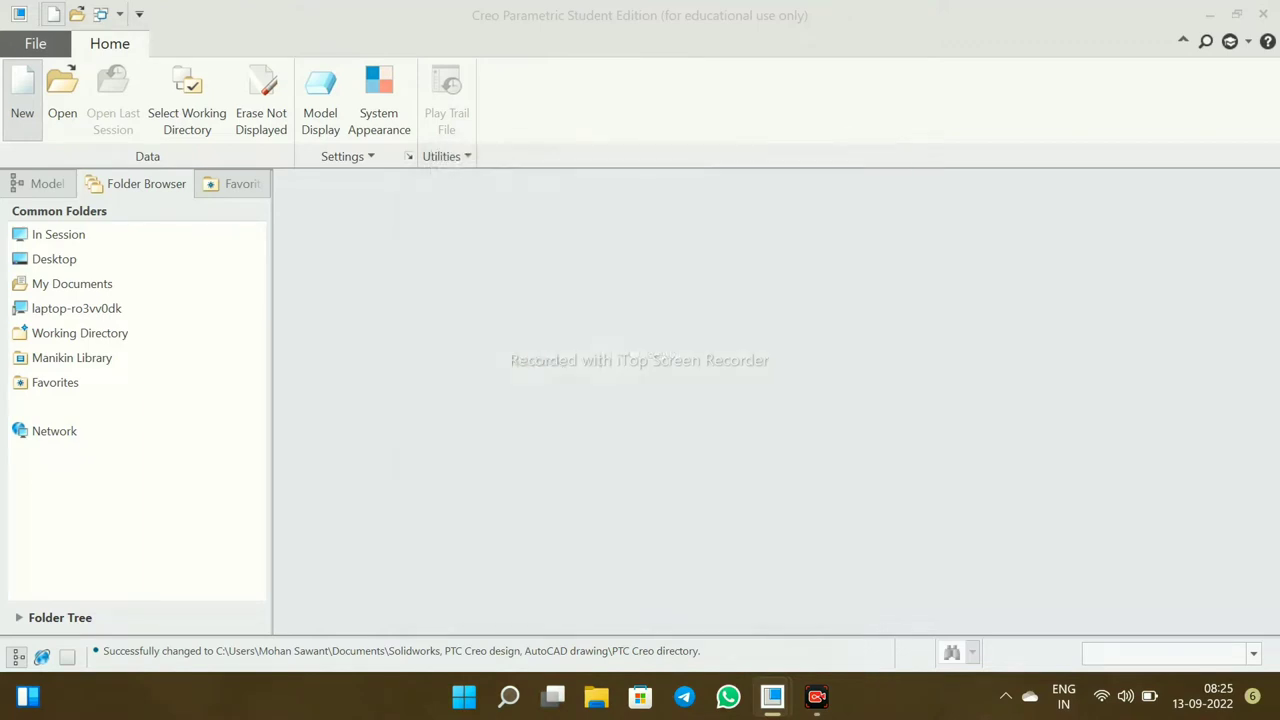
pyautogui.scroll(-1, 635, 250)
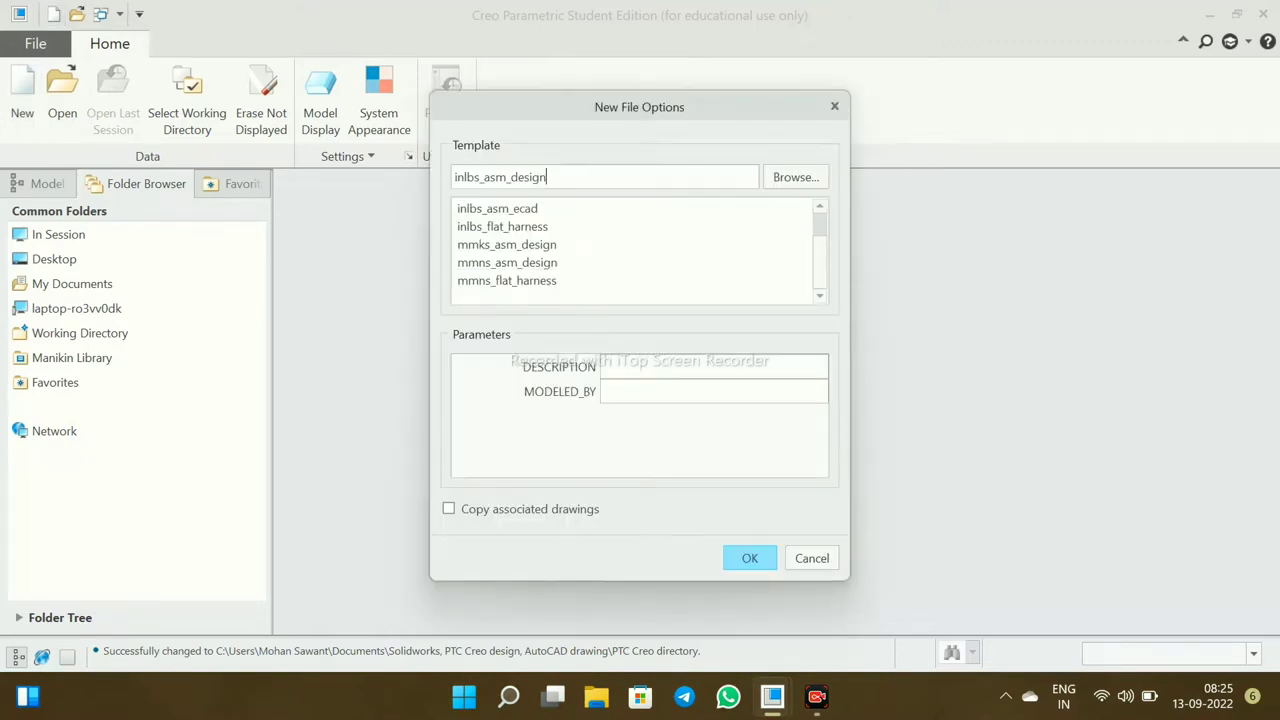
pyautogui.click(507, 262)
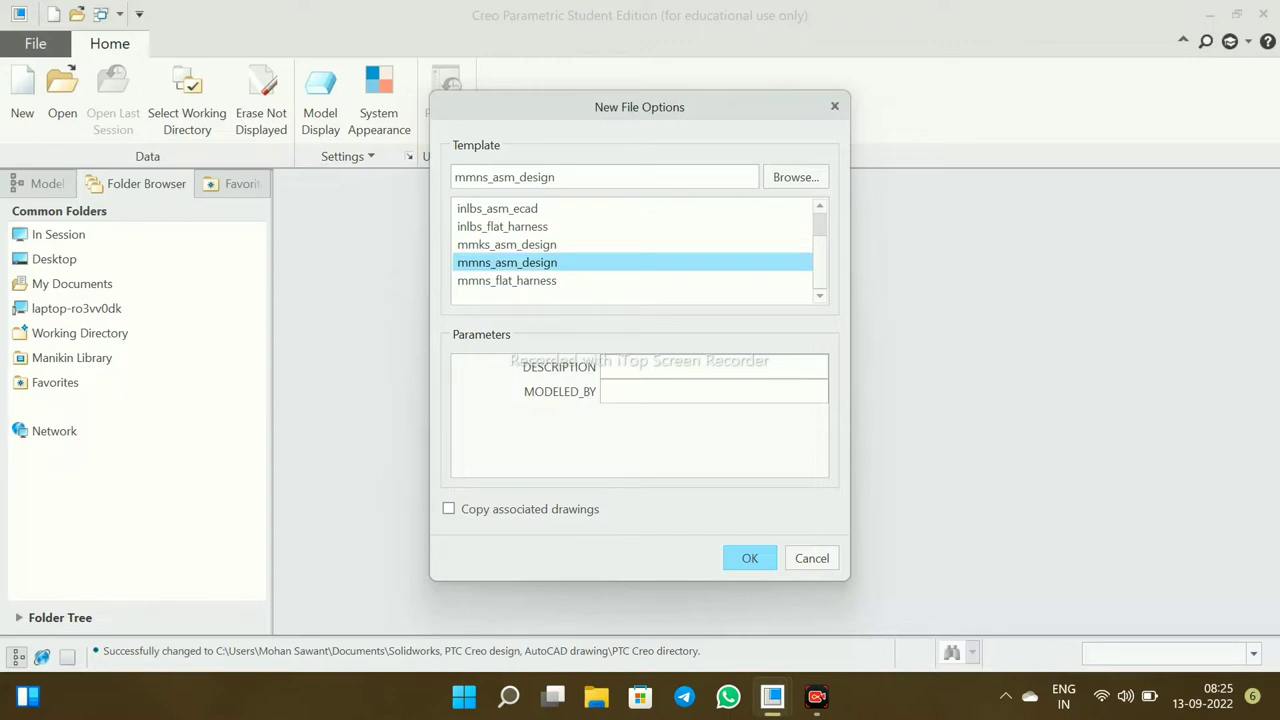
pyautogui.press('Return')
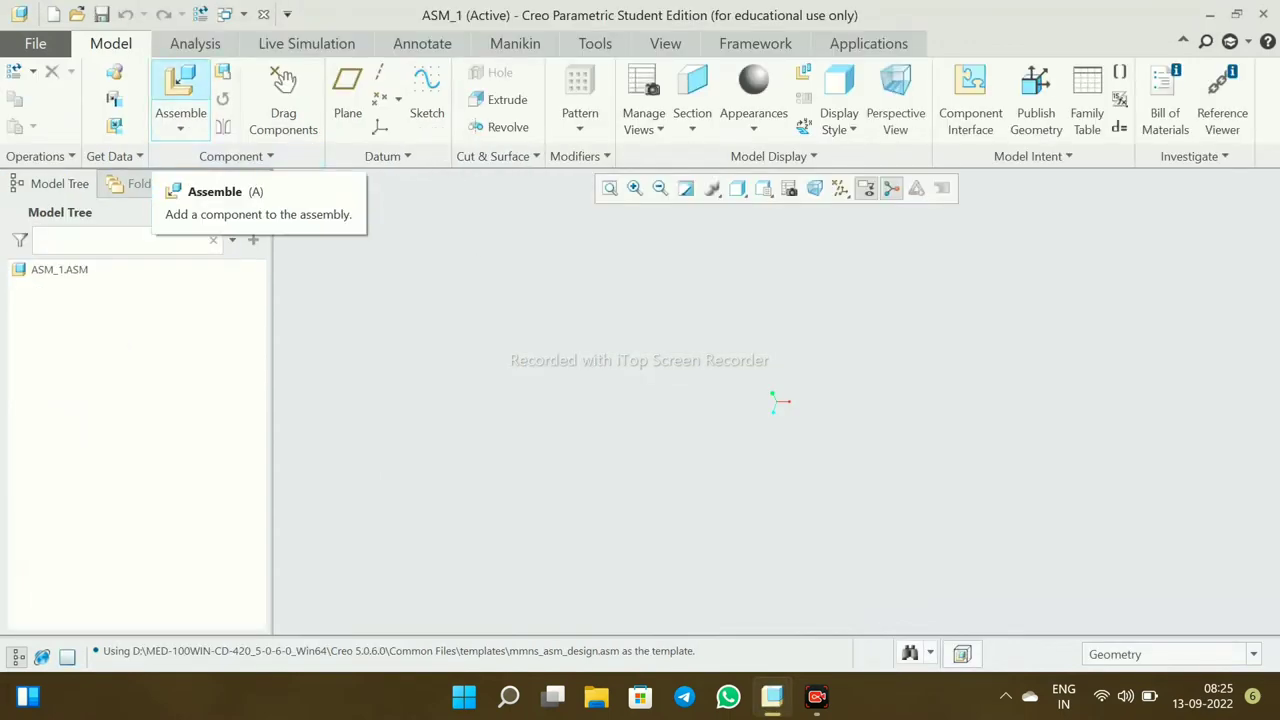
# - Assemble hook.prt into ASM_1 with a Default constraint, then start adding the next component
pyautogui.click(180, 88)
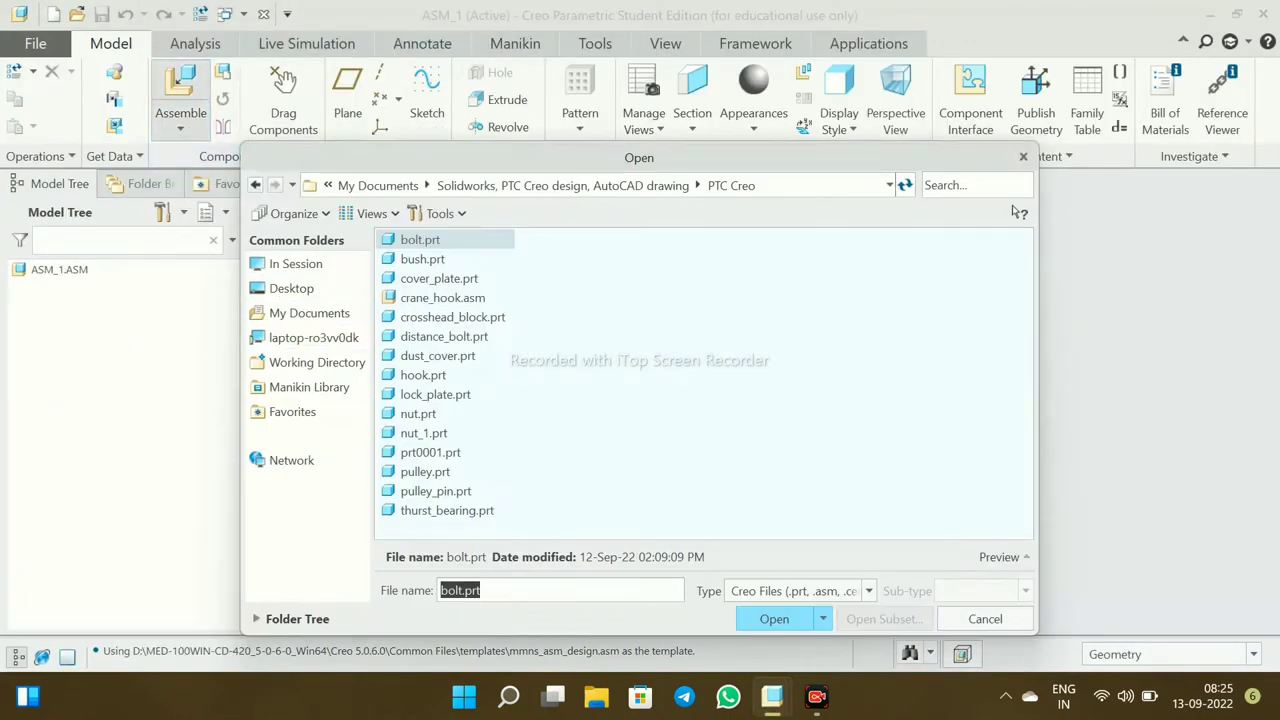
pyautogui.click(423, 375)
pyautogui.click(774, 618)
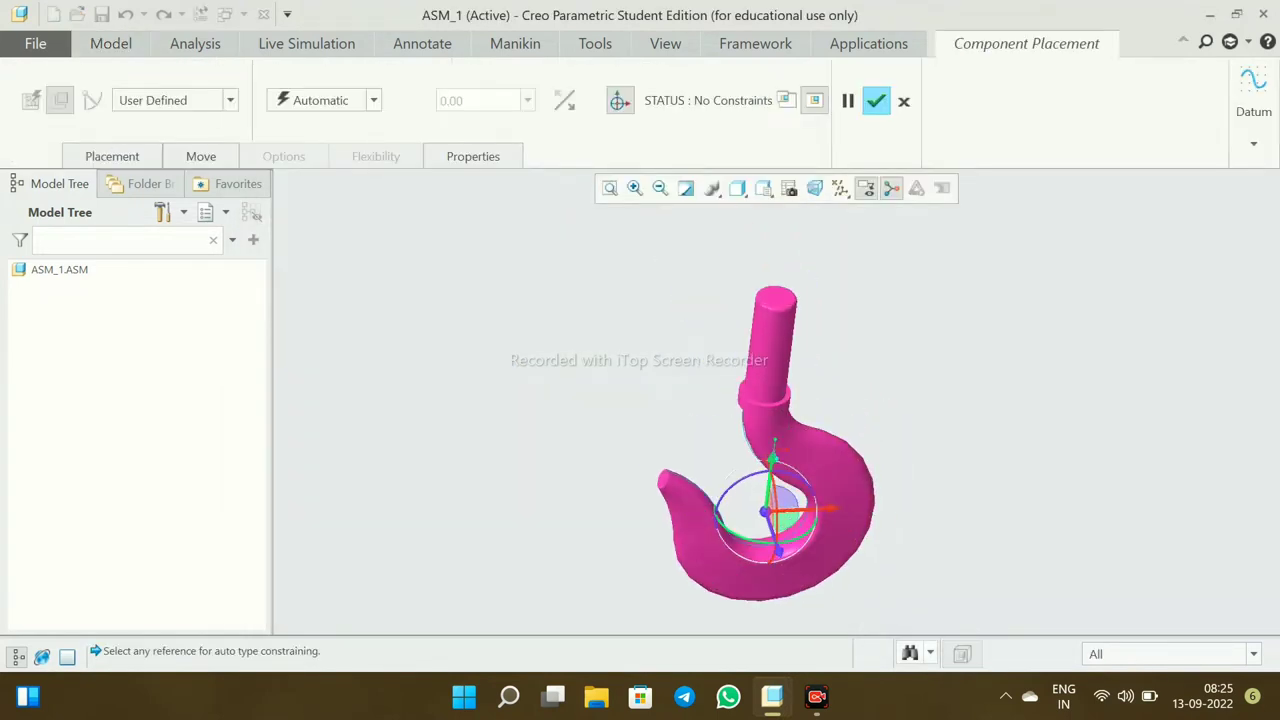
pyautogui.click(373, 100)
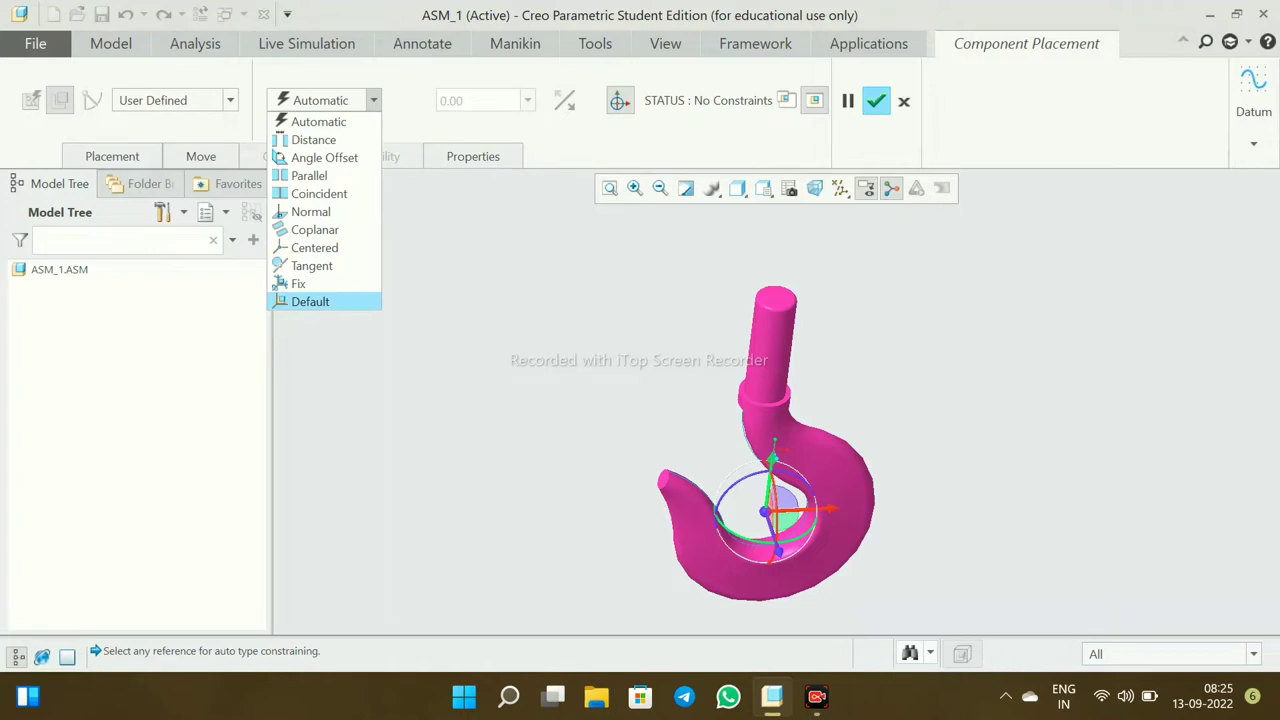
pyautogui.click(310, 301)
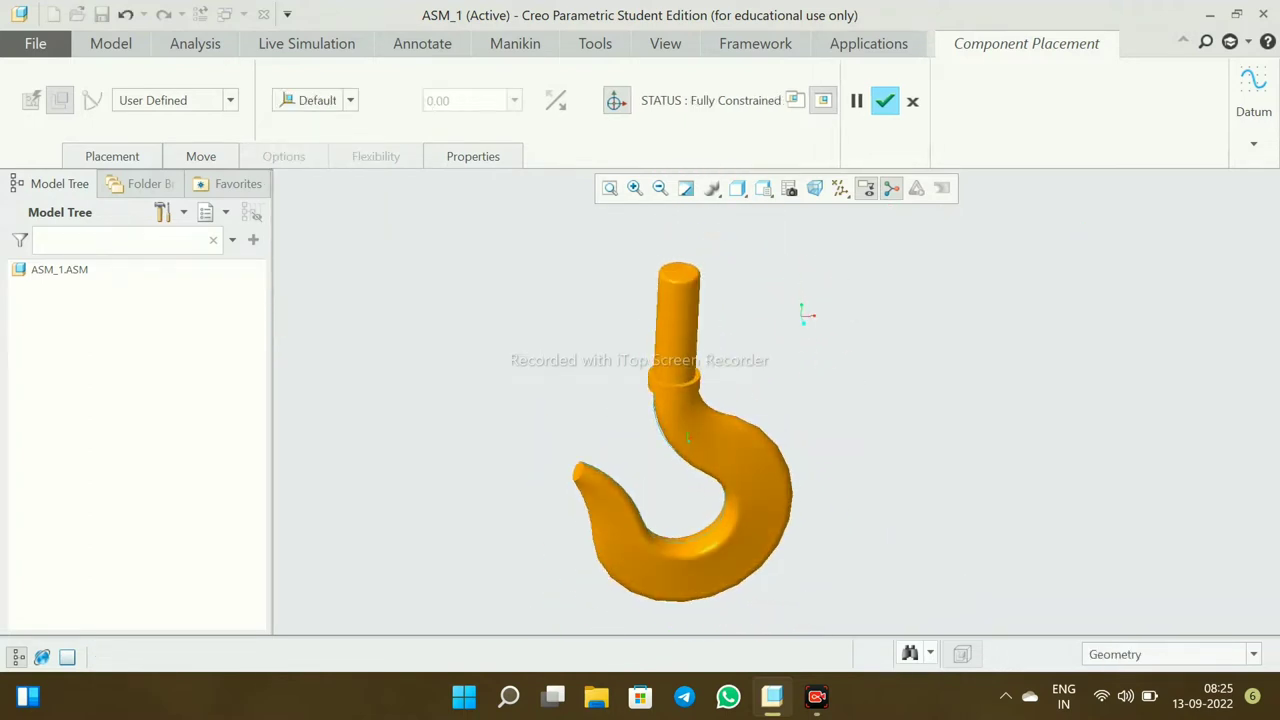
pyautogui.click(885, 100)
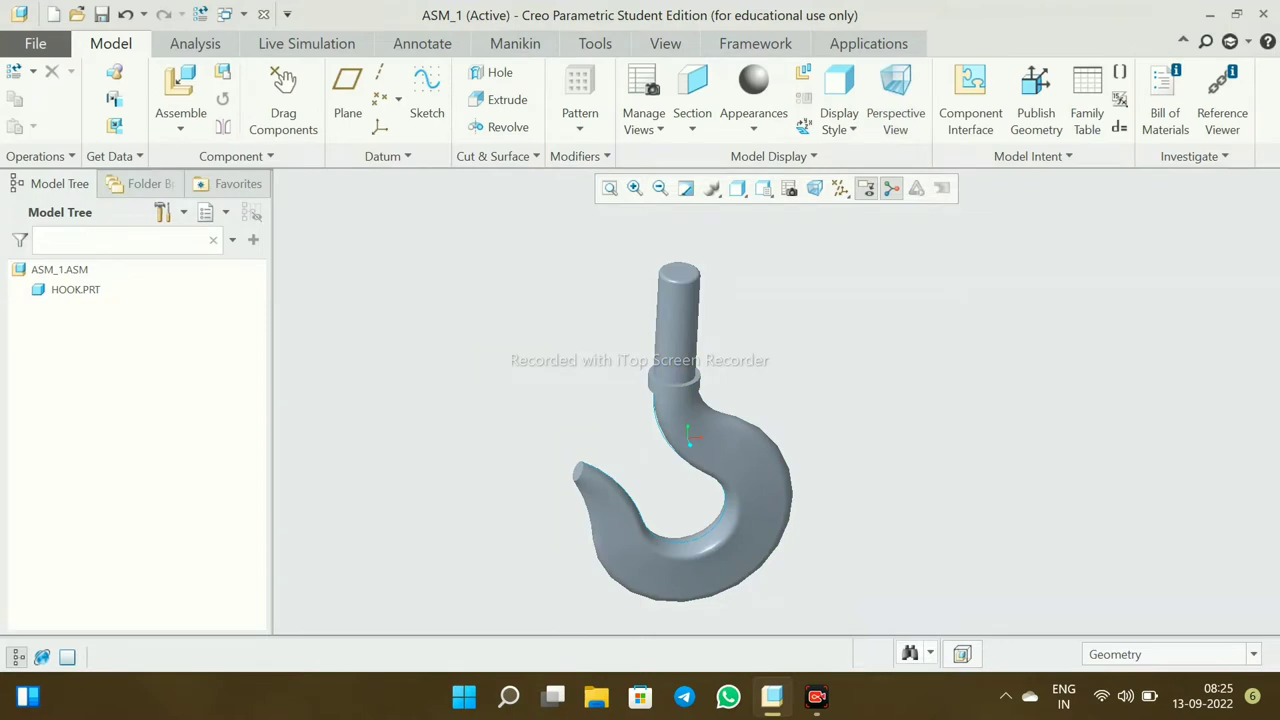
pyautogui.click(178, 84)
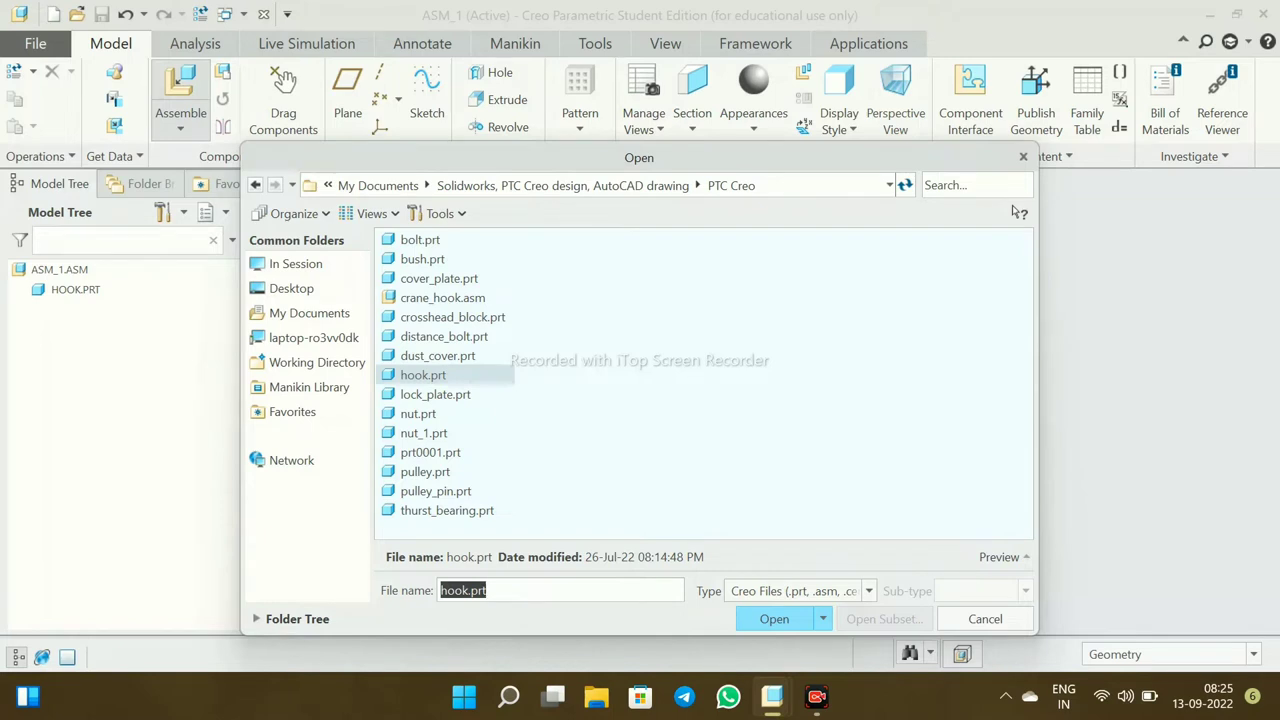
# - Bring in the crosshead block, place it beside the hook, and show datum planes
pyautogui.doubleClick(452, 317)
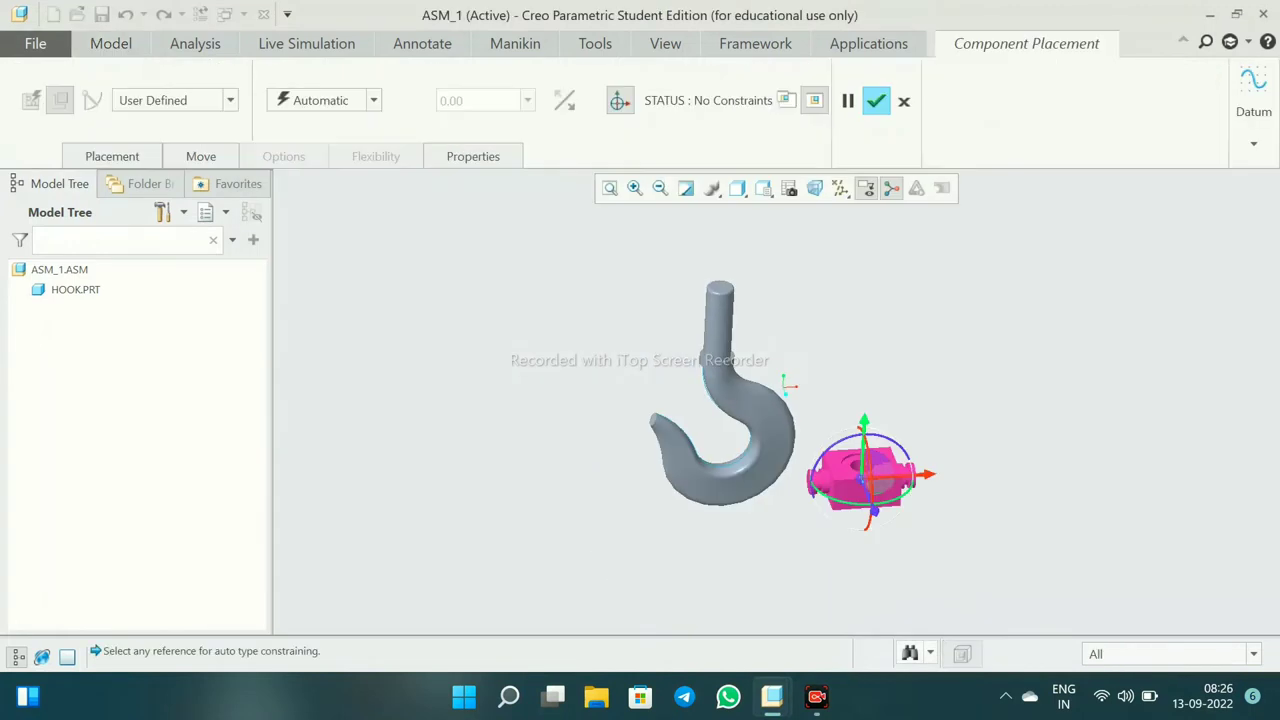
pyautogui.moveTo(865, 475); pyautogui.dragTo(500, 371)
pyautogui.scroll(2, 650, 420)
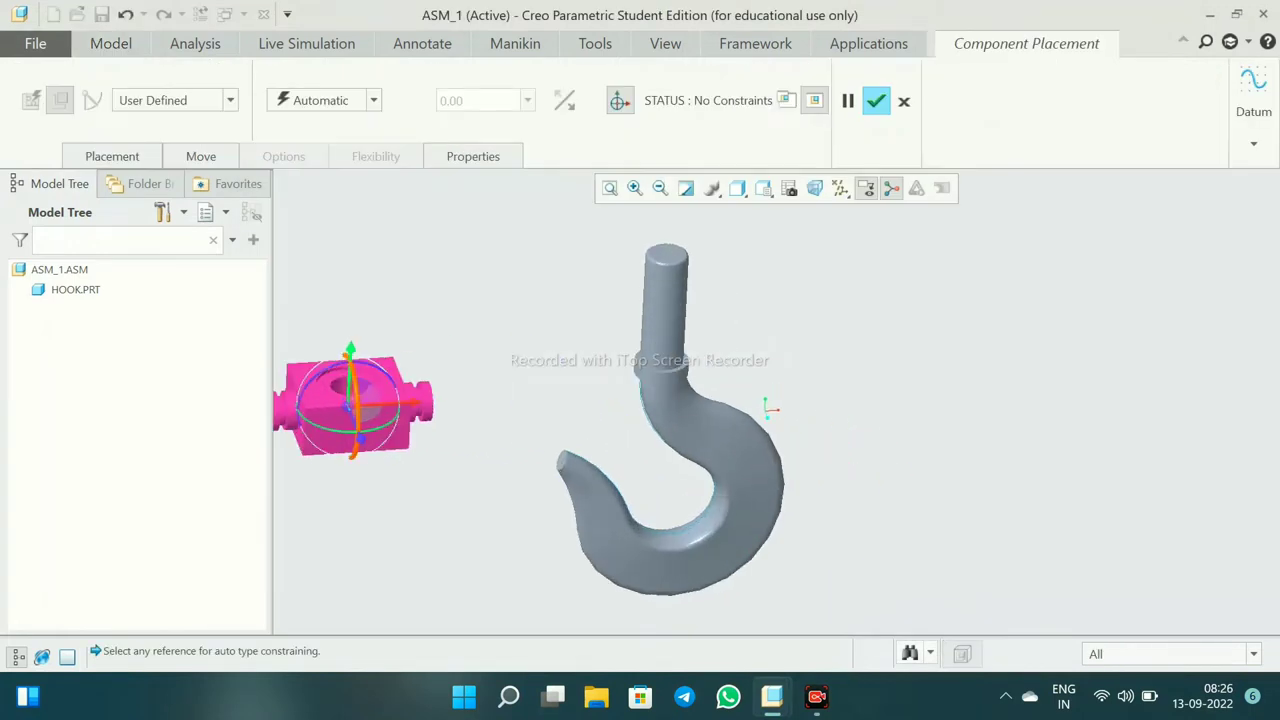
pyautogui.moveTo(330, 400); pyautogui.dragTo(475, 358)
pyautogui.click(840, 188)
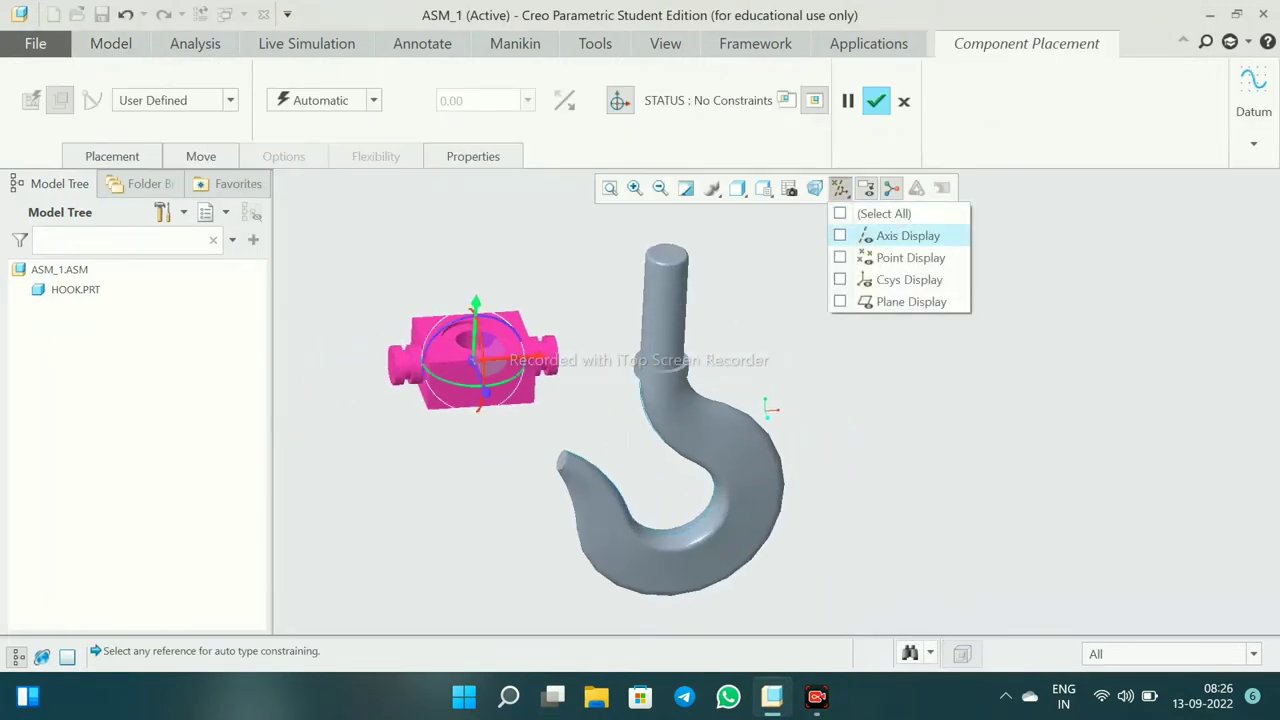
pyautogui.click(900, 301)
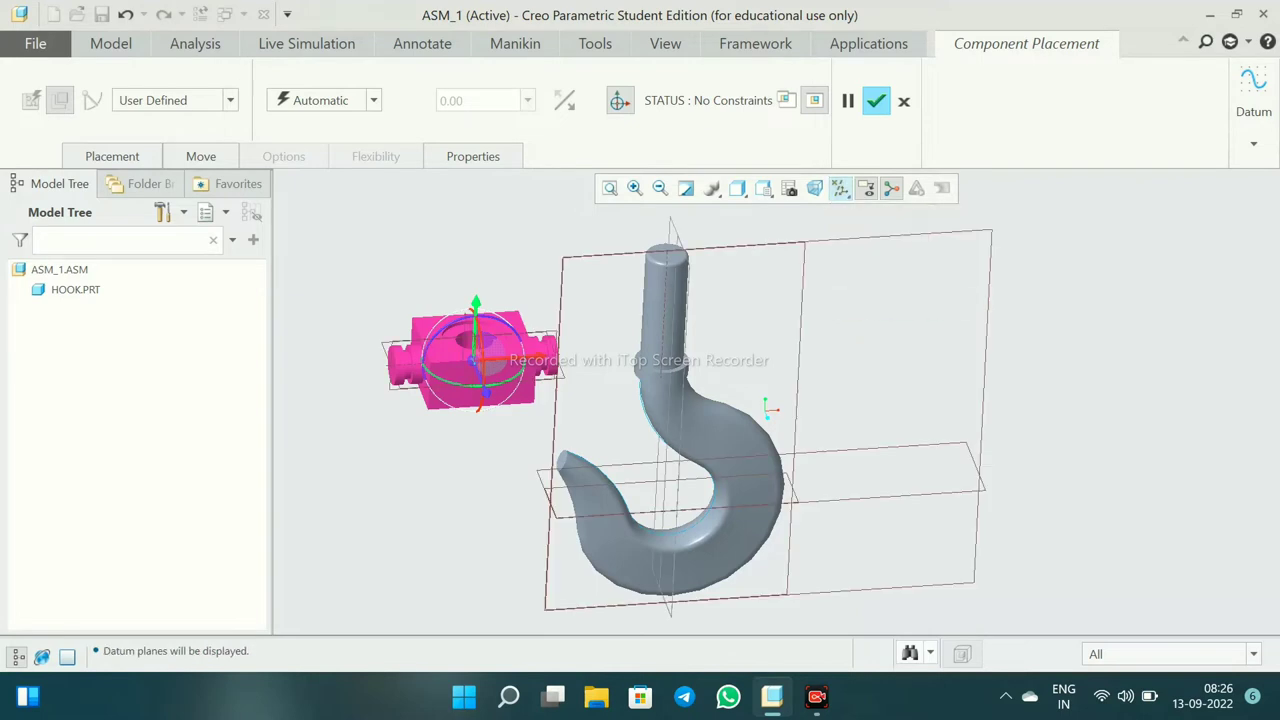
pyautogui.scroll(-2, 472, 360)
# - Add a Coincident constraint aligning the crosshead block's axis with the hook's axis
pyautogui.click(112, 156)
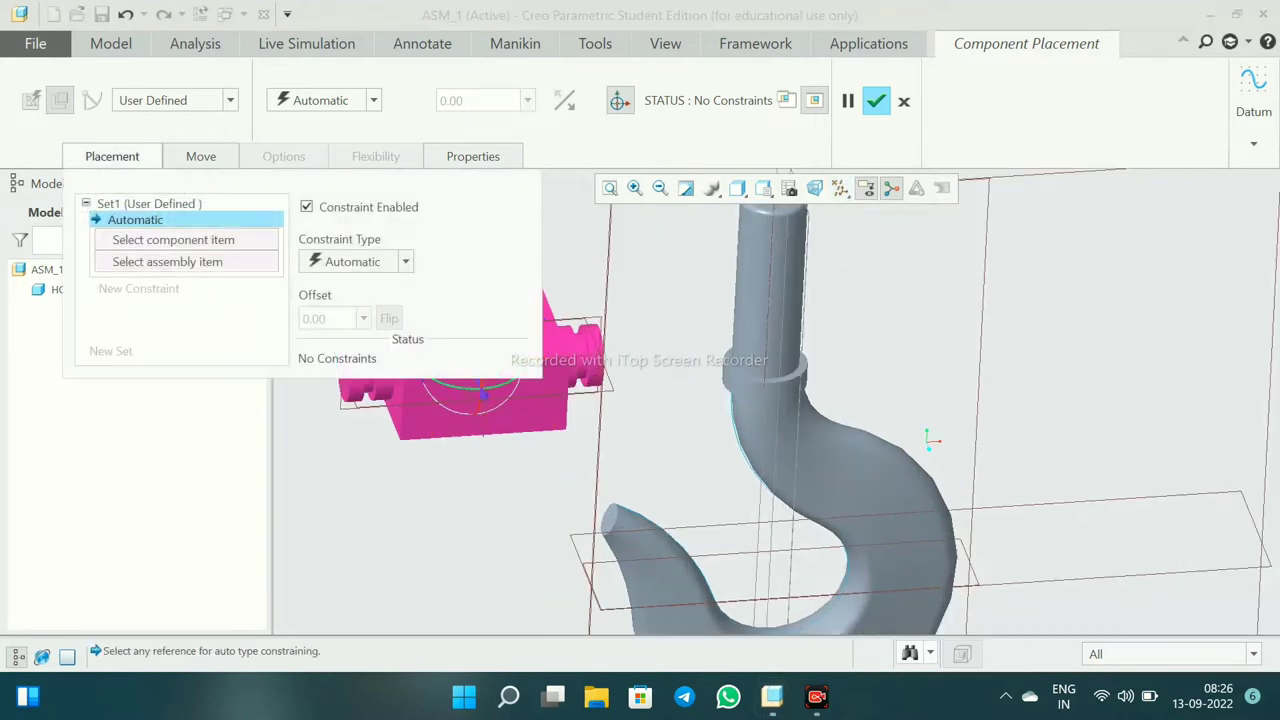
pyautogui.click(405, 261)
pyautogui.click(343, 351)
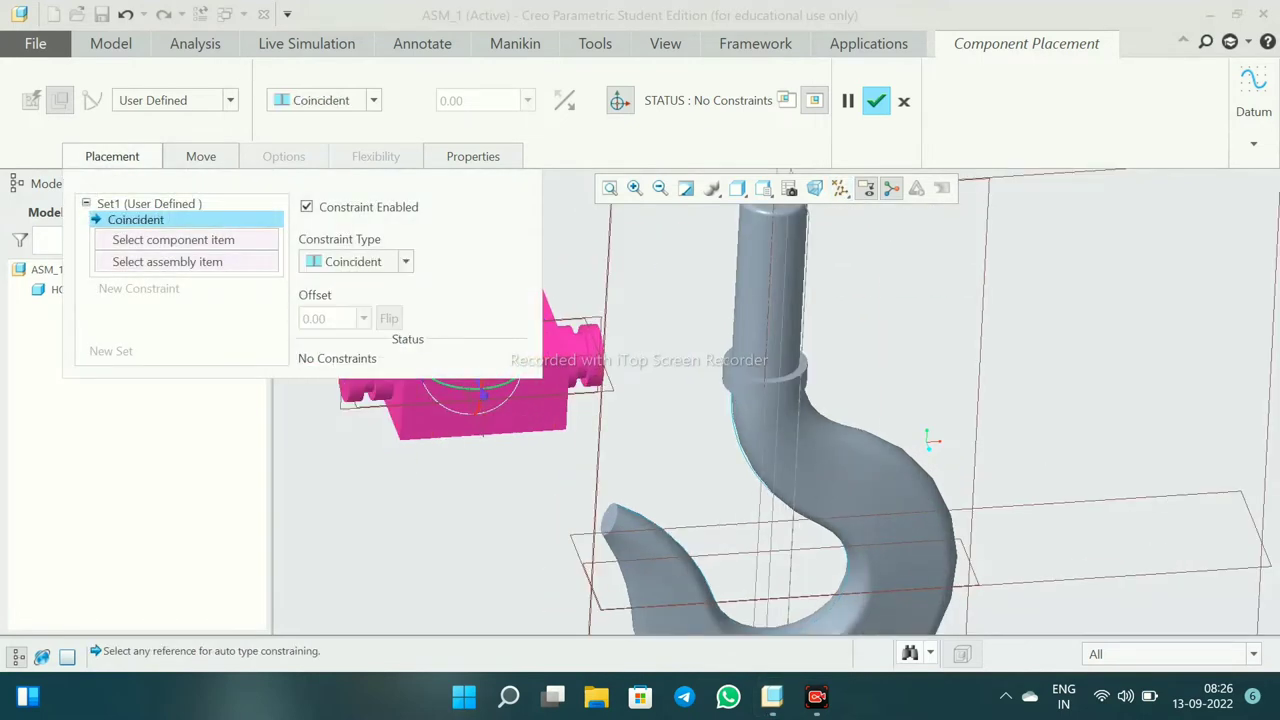
pyautogui.scroll(3, 605, 400)
pyautogui.scroll(-1, 540, 400)
pyautogui.scroll(-4, 540, 400)
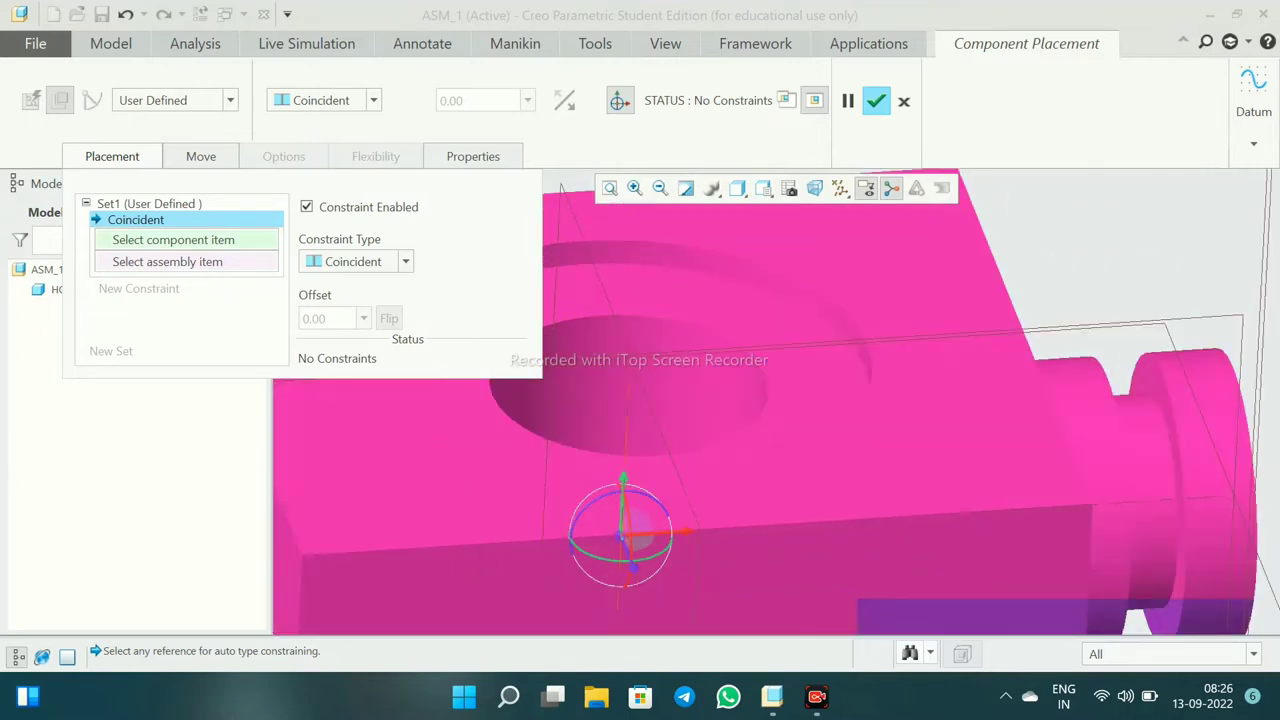
pyautogui.click(668, 410)
pyautogui.scroll(3, 668, 490)
pyautogui.click(1030, 360)
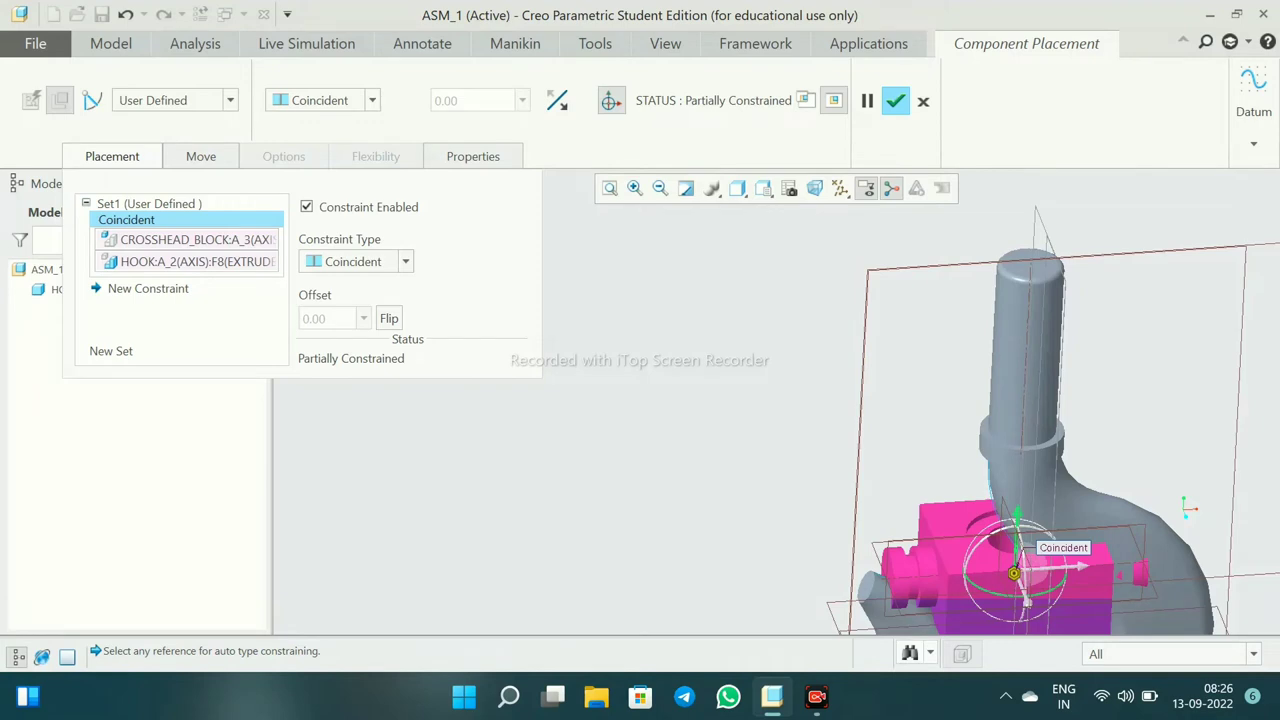
# - Slide the crosshead block up along the shared axis and rotate it above the hook
pyautogui.scroll(3, 827, 325)
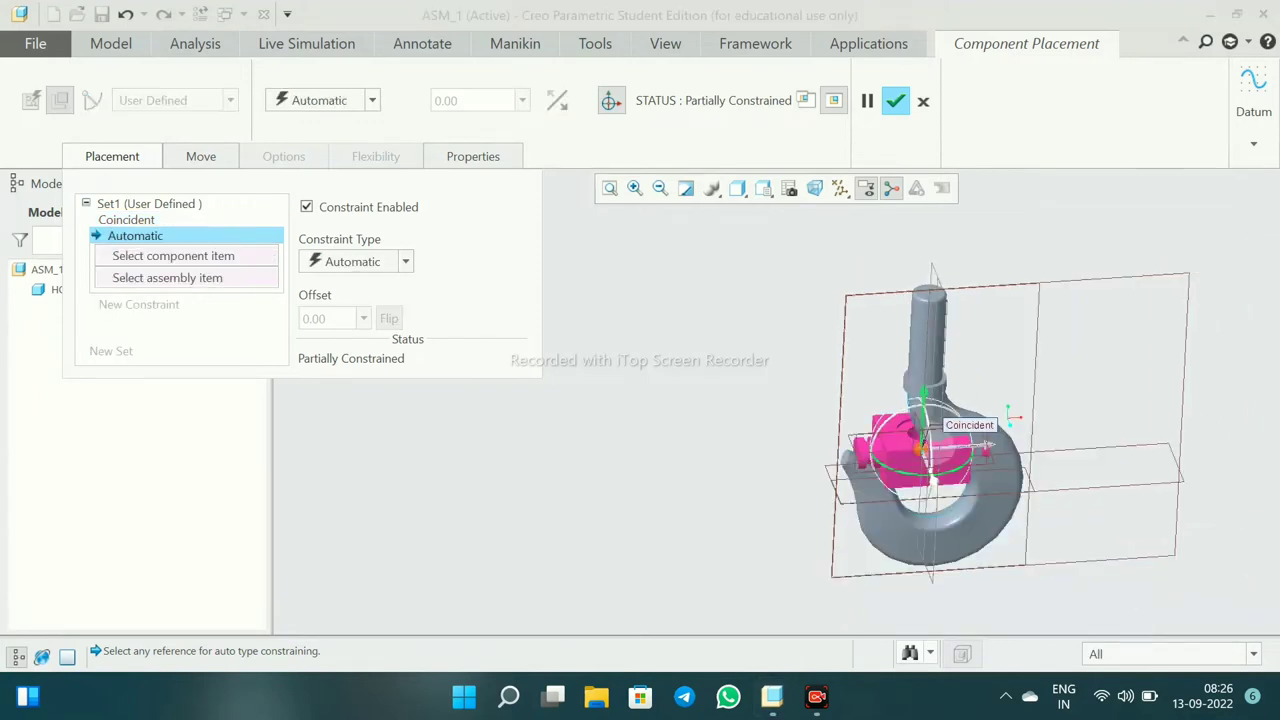
pyautogui.moveTo(1010, 418); pyautogui.dragTo(995, 245, button='middle')
pyautogui.scroll(-3, 1085, 587)
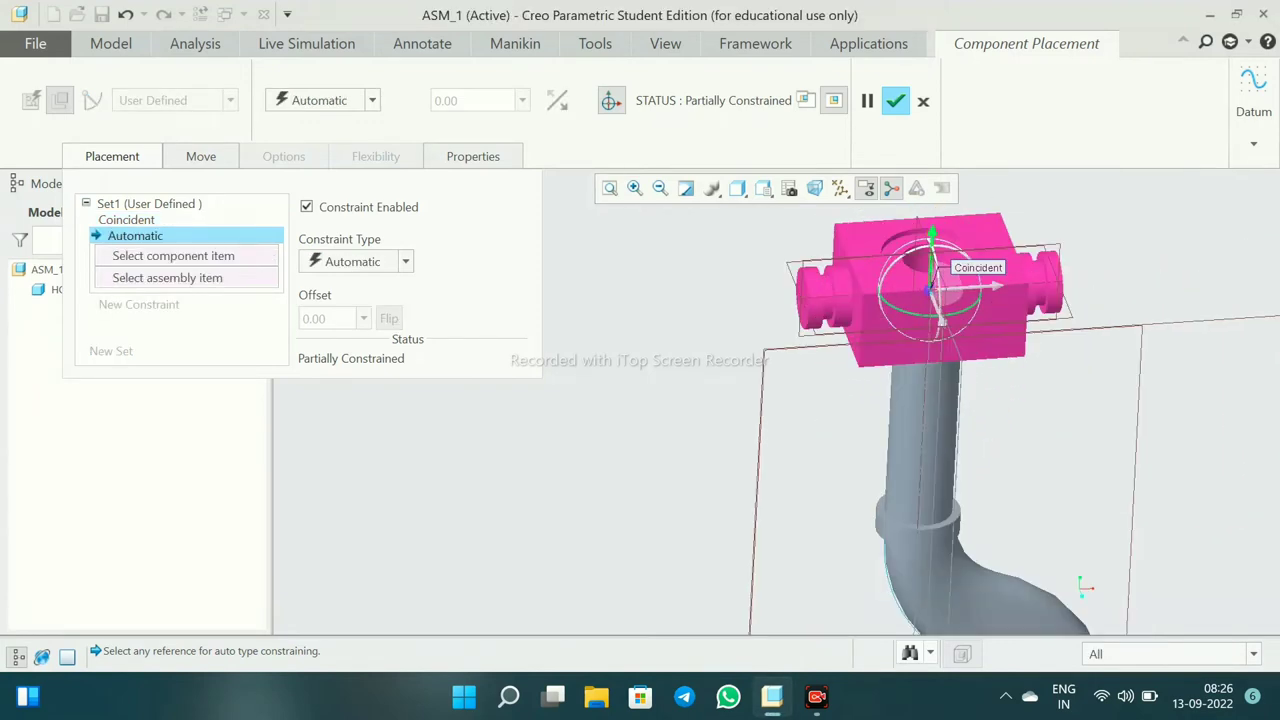
pyautogui.scroll(-2, 1085, 587)
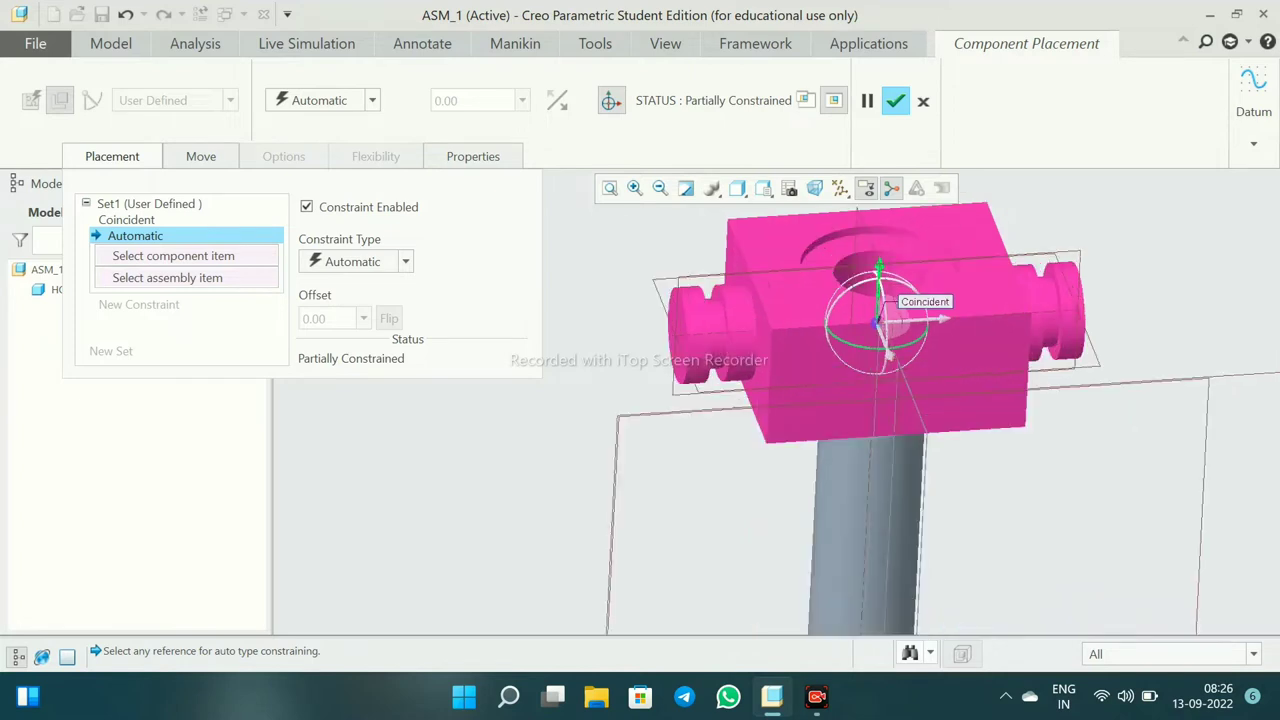
pyautogui.scroll(3, 688, 396)
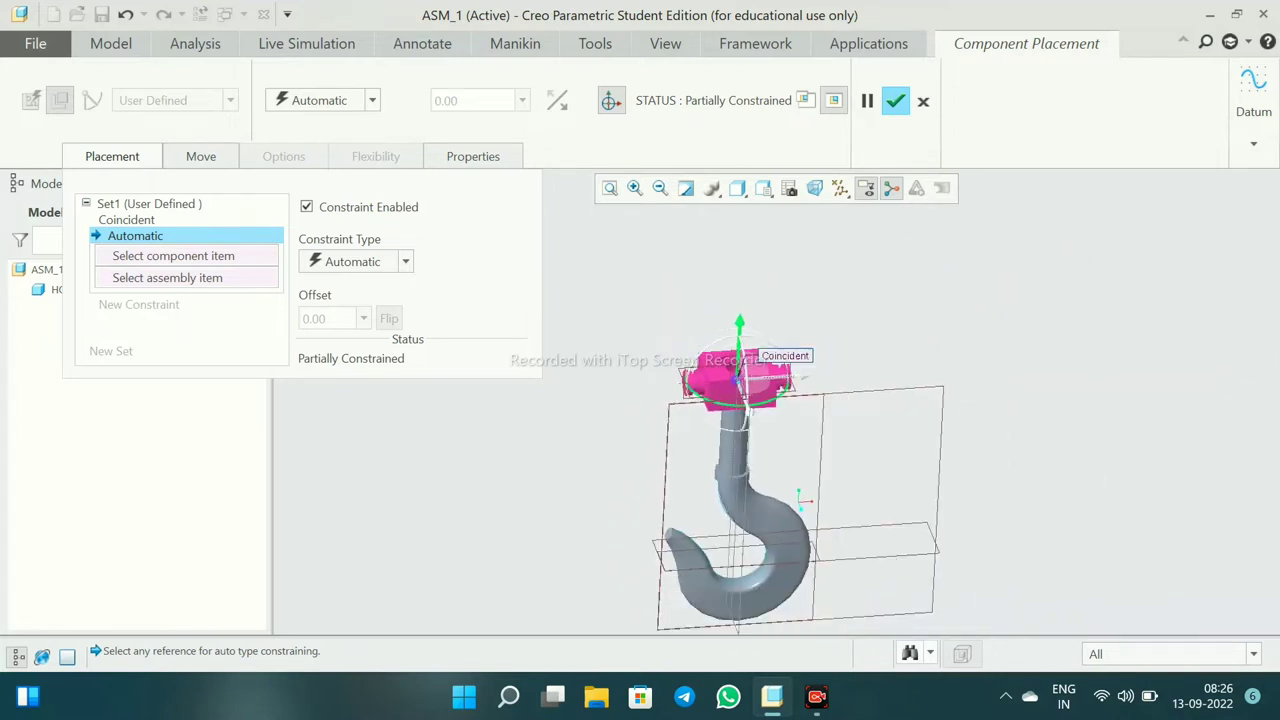
pyautogui.scroll(-4, 766, 356)
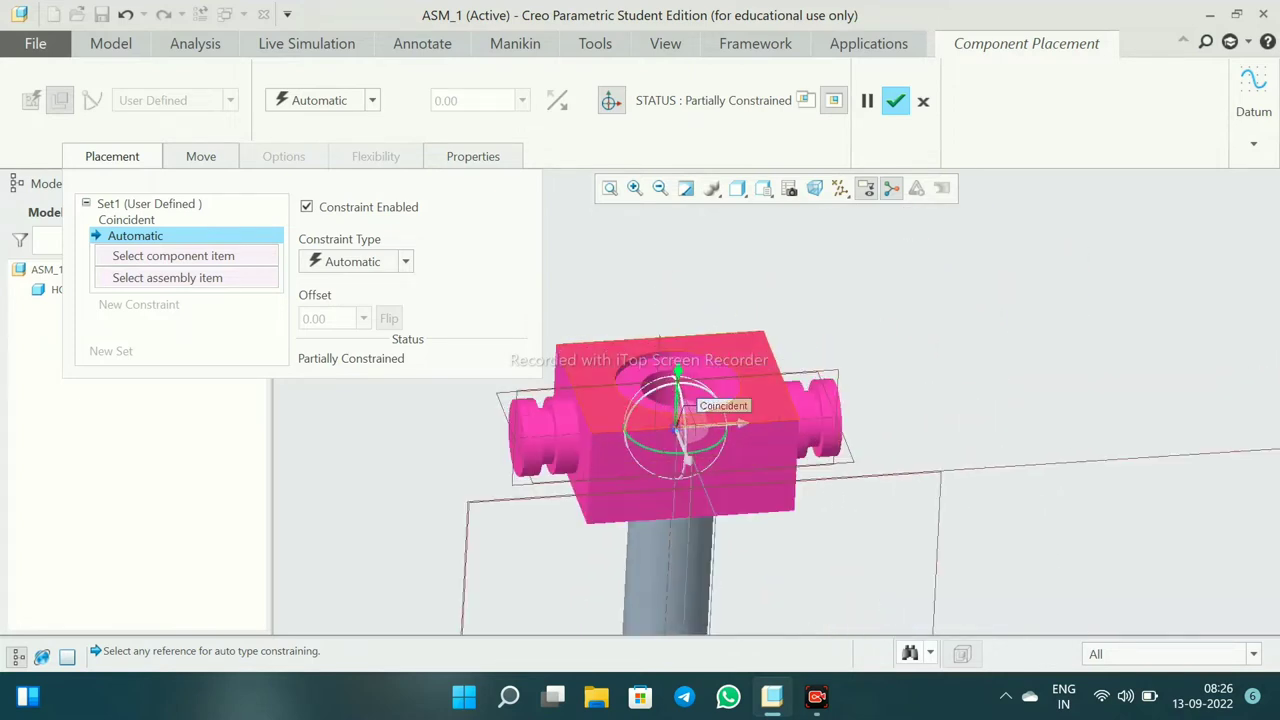
pyautogui.moveTo(678, 380); pyautogui.dragTo(679, 350)
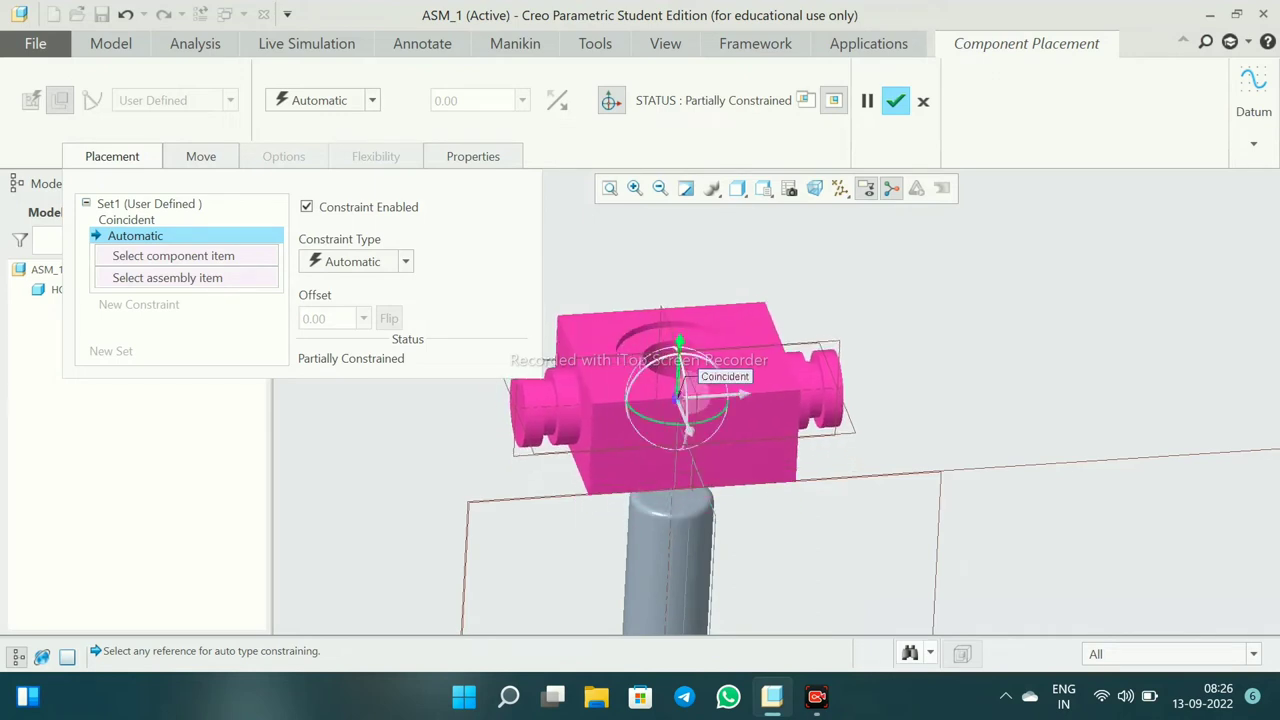
pyautogui.moveTo(687, 430); pyautogui.dragTo(690, 429)
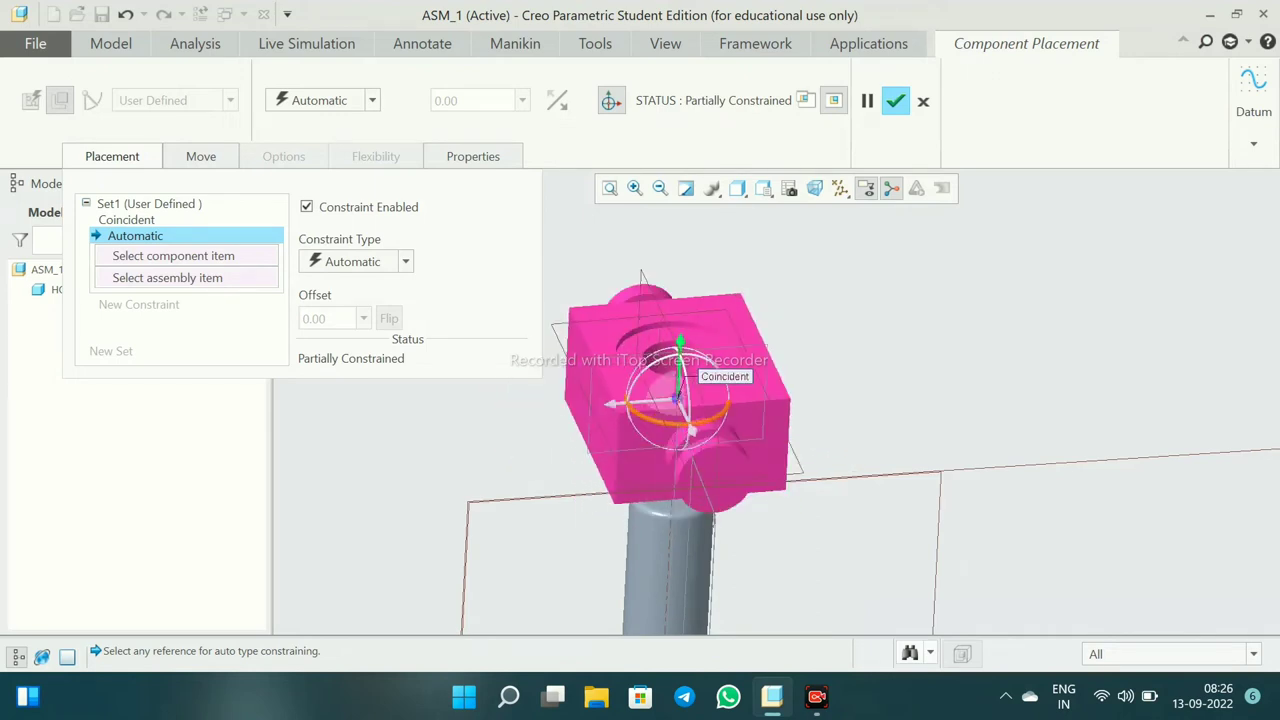
# - Make the block's RIGHT datum plane coincident with the hook's FRONT datum plane
pyautogui.click(680, 410)
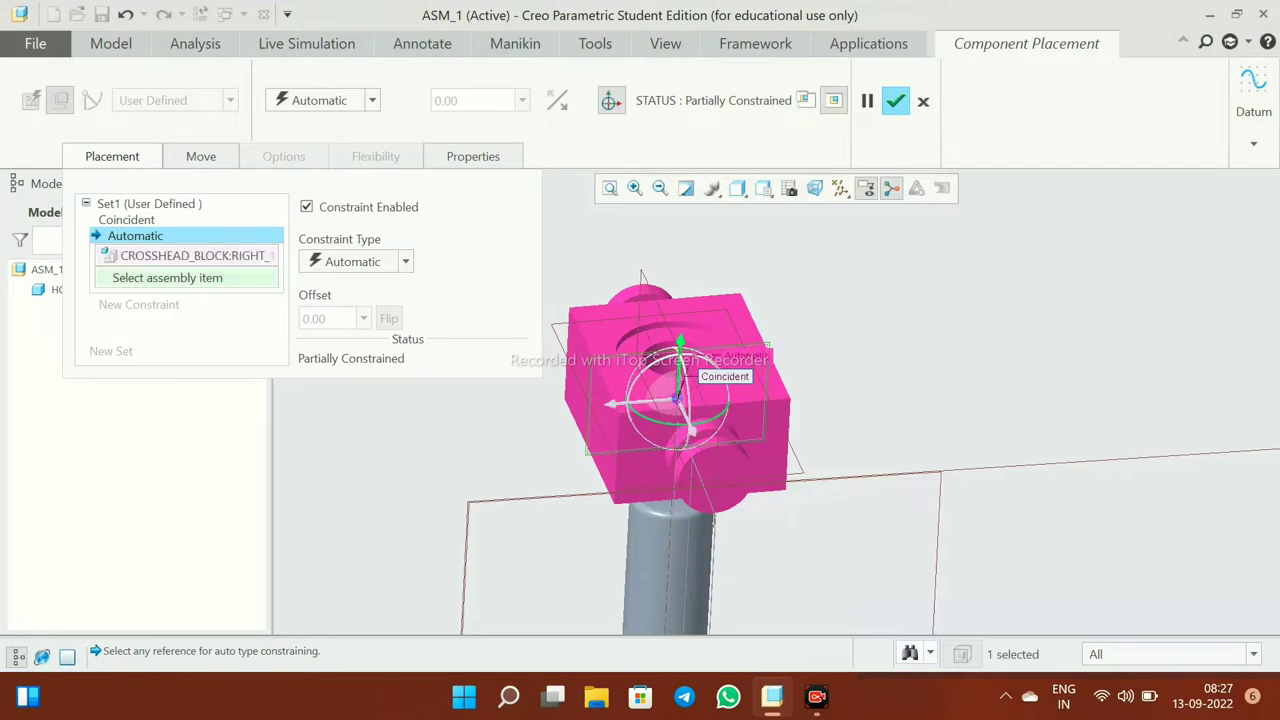
pyautogui.moveTo(680, 430); pyautogui.dragTo(620, 420, button='middle')
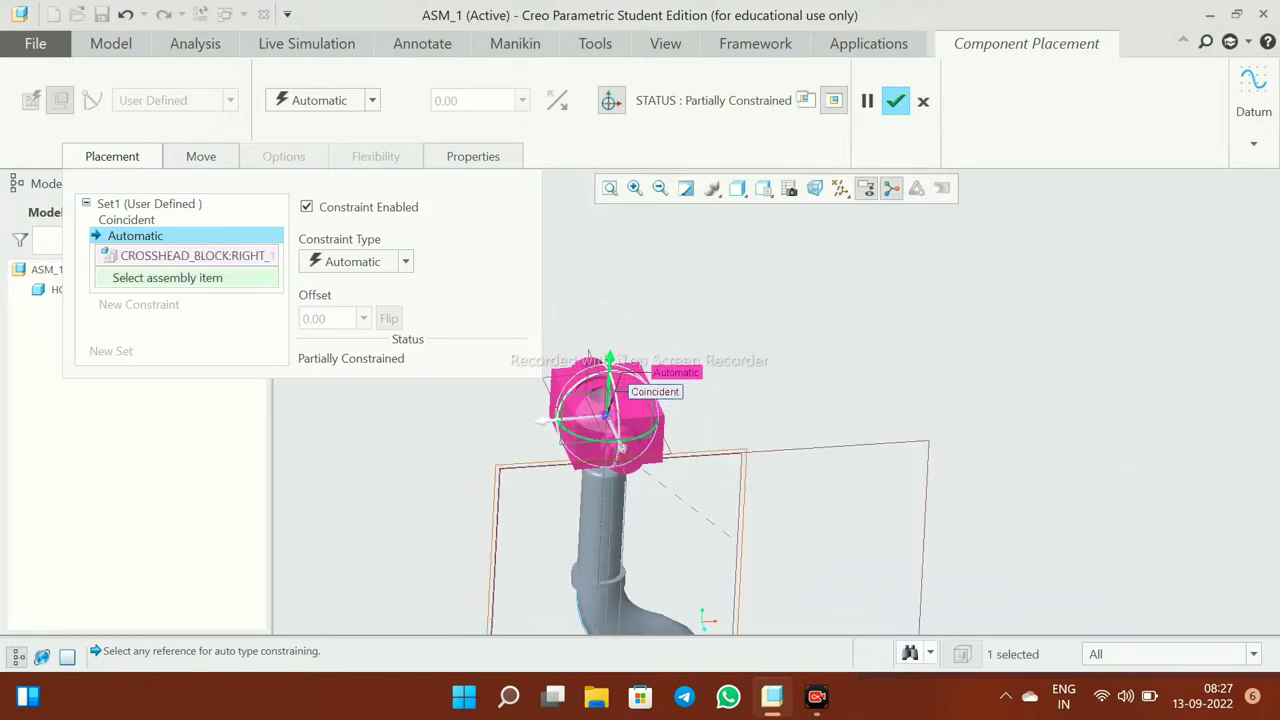
pyautogui.click(620, 461)
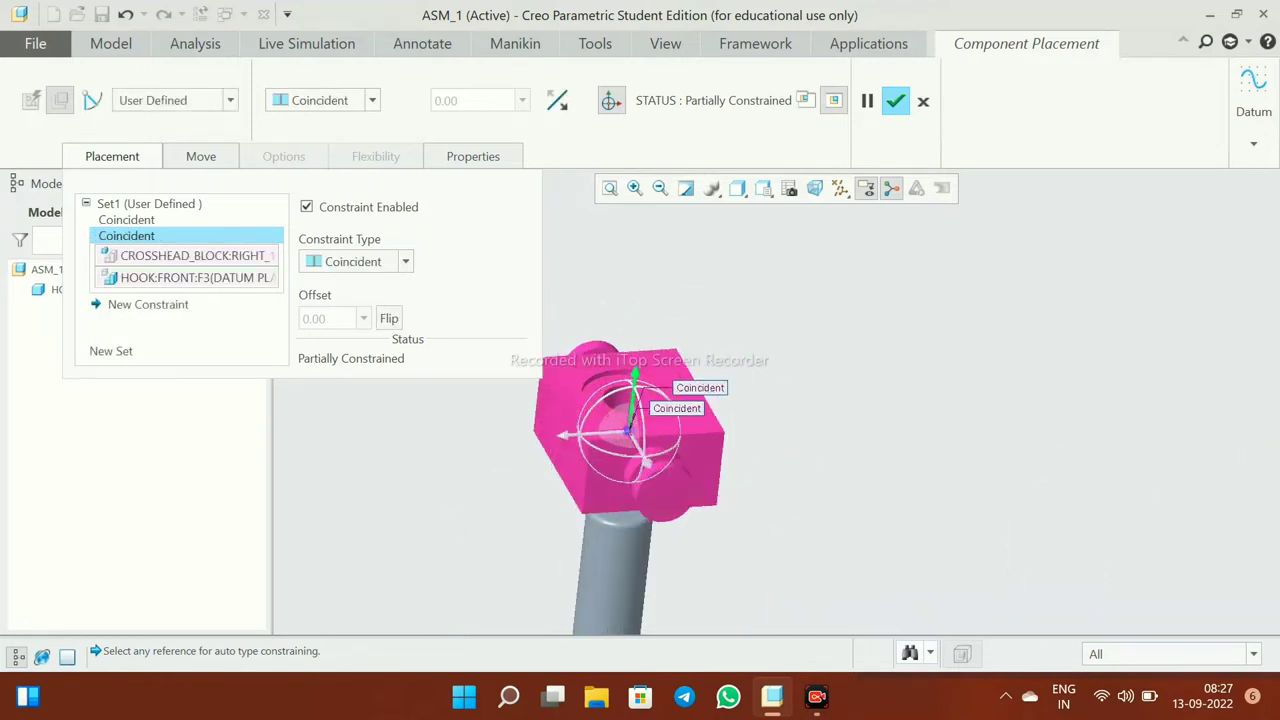
pyautogui.moveTo(618, 447)
pyautogui.mouseDown(button='middle')
pyautogui.moveTo(700, 400)
pyautogui.moveTo(700, 300)
pyautogui.moveTo(730, 254)
pyautogui.mouseUp(button='middle')
# - Make block face F5 coincident with hook surface F7 and accept the placement
pyautogui.click(148, 304)
pyautogui.click(730, 254)
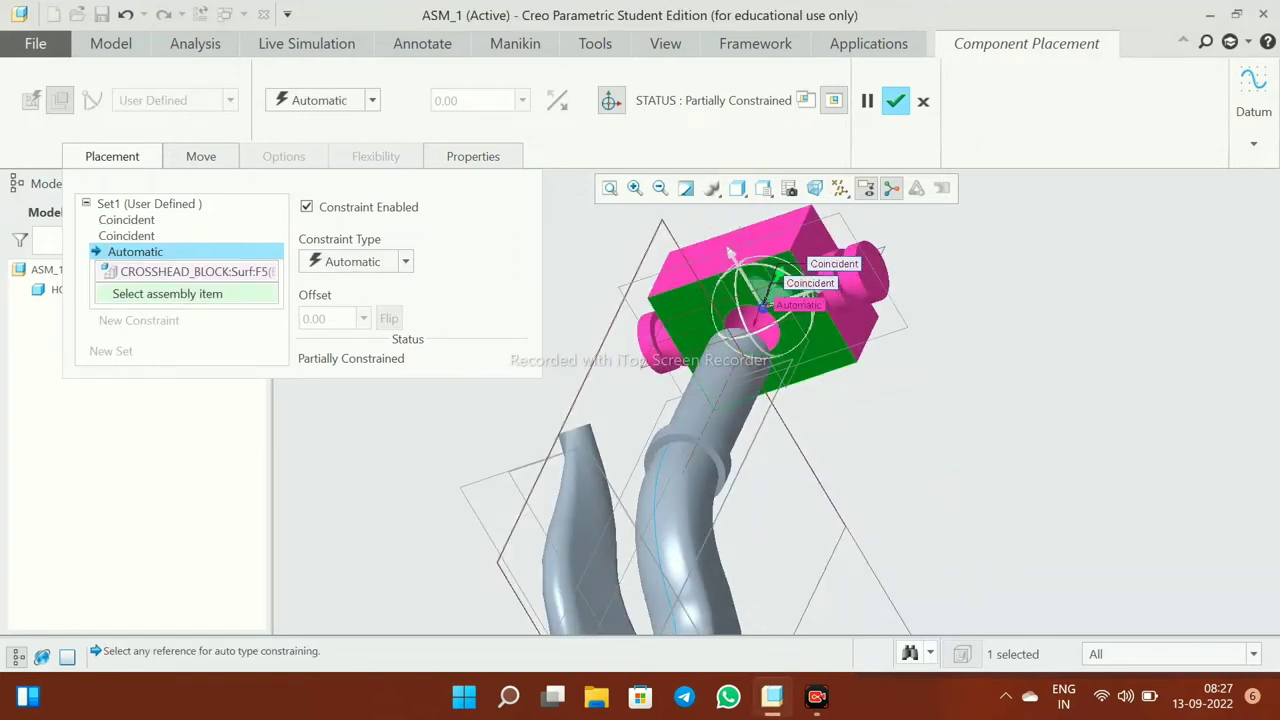
pyautogui.scroll(-5, 730, 254)
pyautogui.click(680, 360)
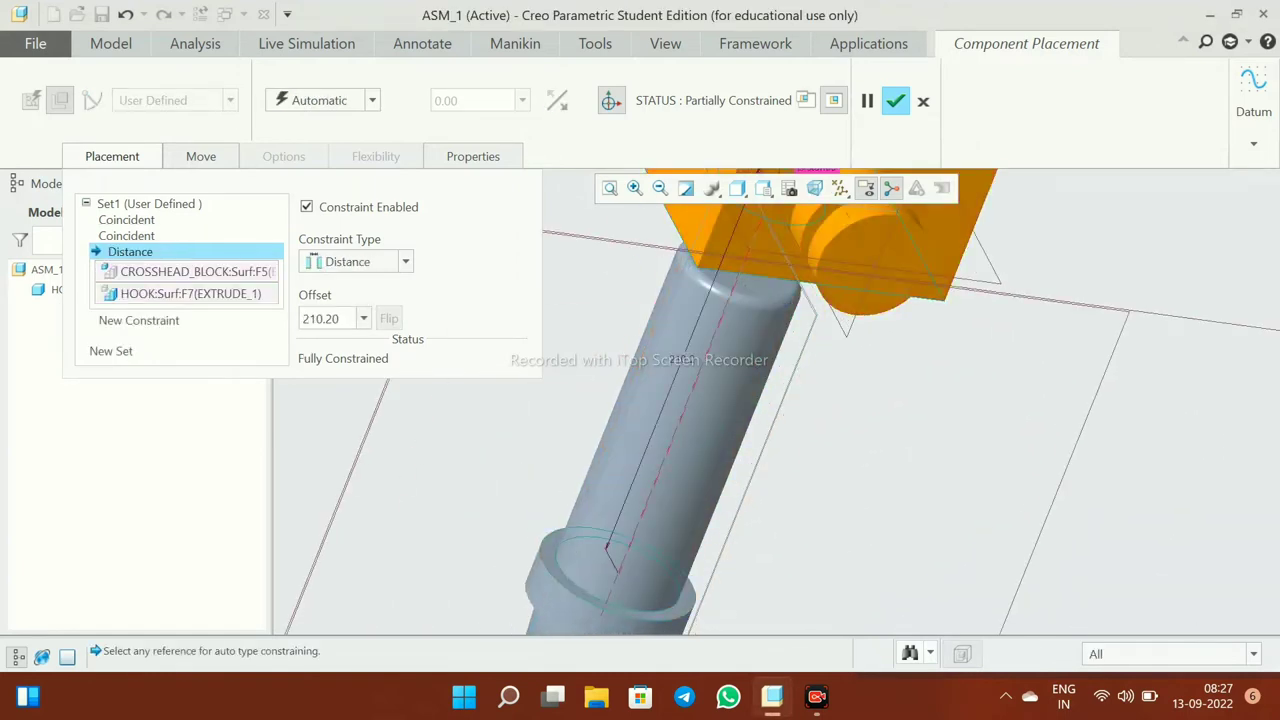
pyautogui.click(405, 261)
pyautogui.click(348, 337)
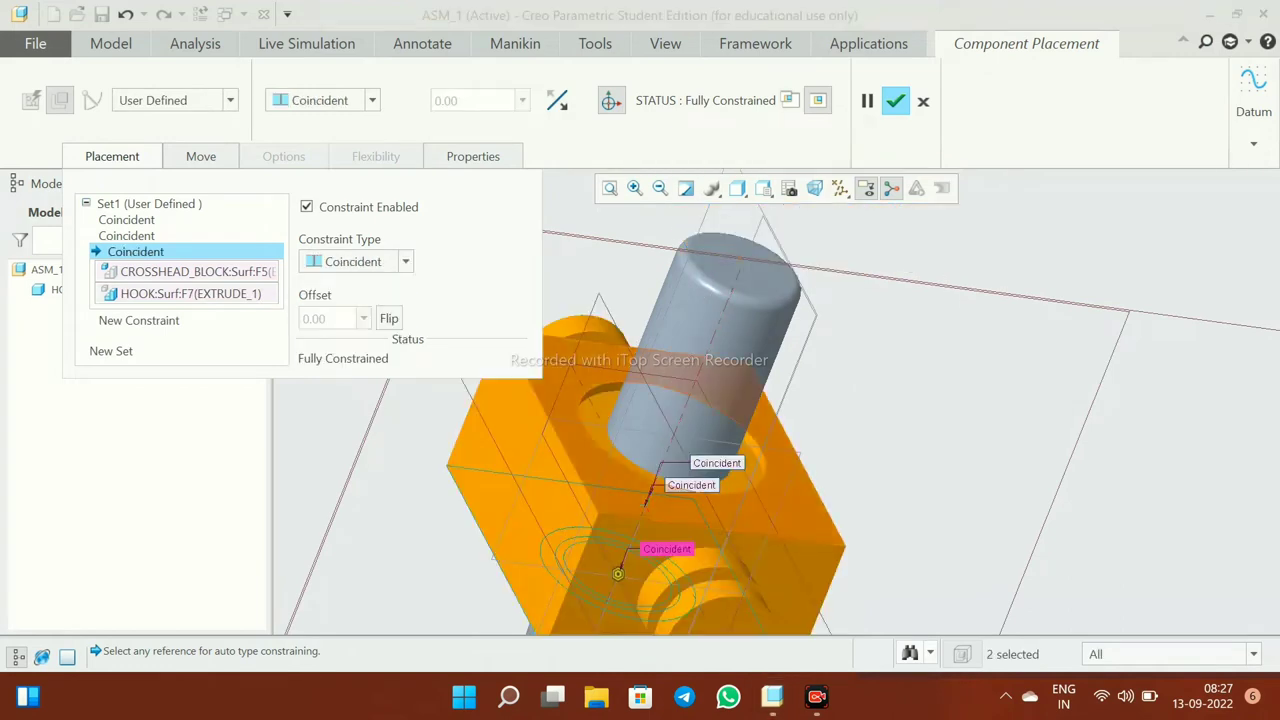
pyautogui.scroll(3, 700, 450)
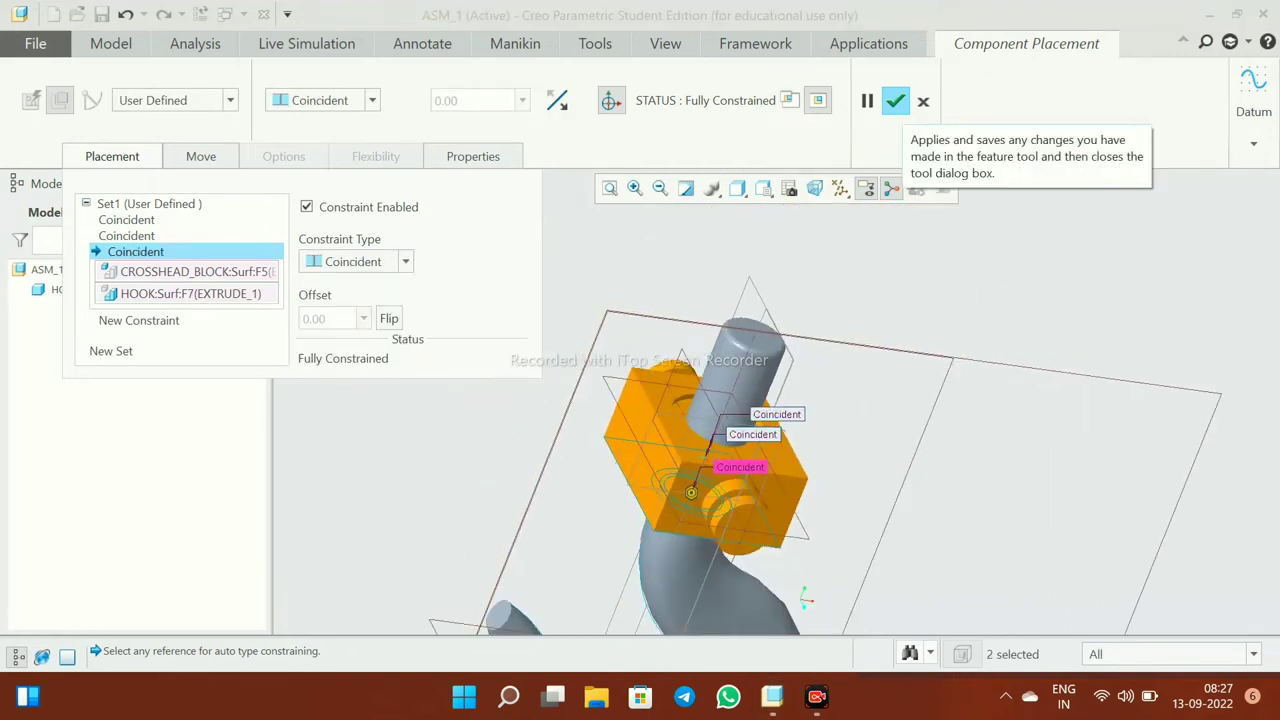
pyautogui.click(895, 100)
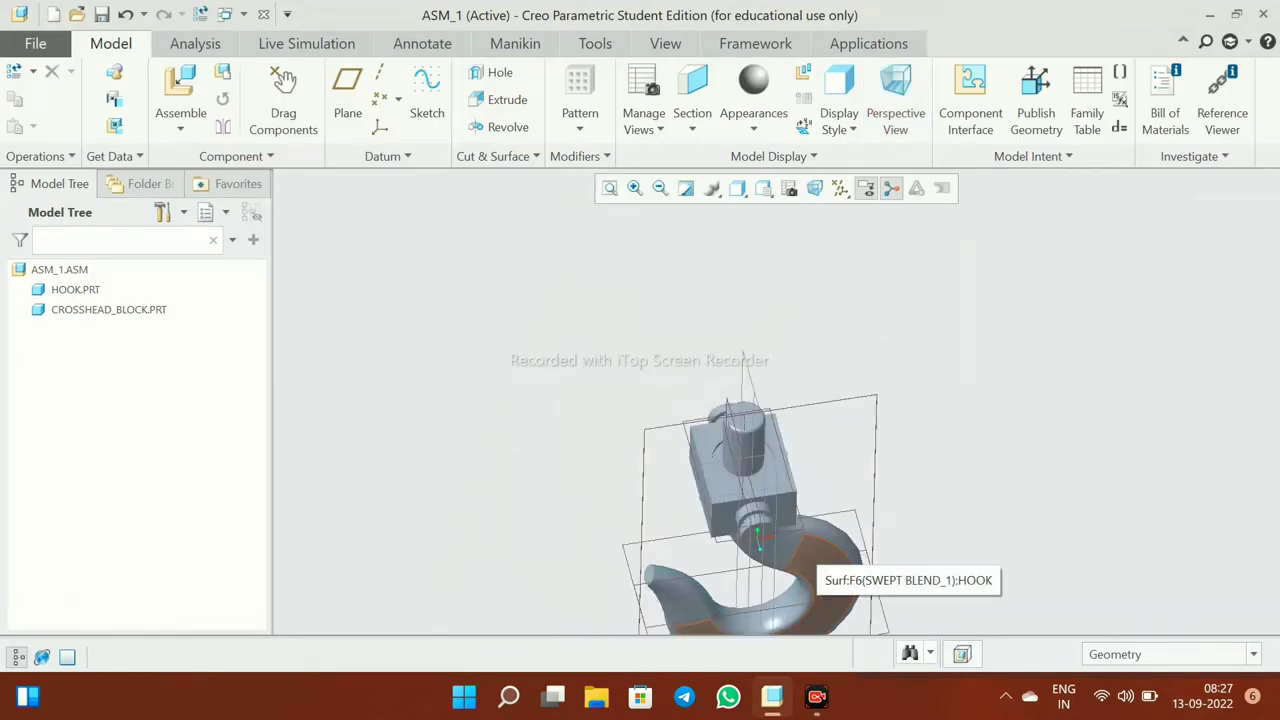
pyautogui.scroll(3, 790, 560)
pyautogui.moveTo(790, 560); pyautogui.dragTo(730, 615, button='middle')
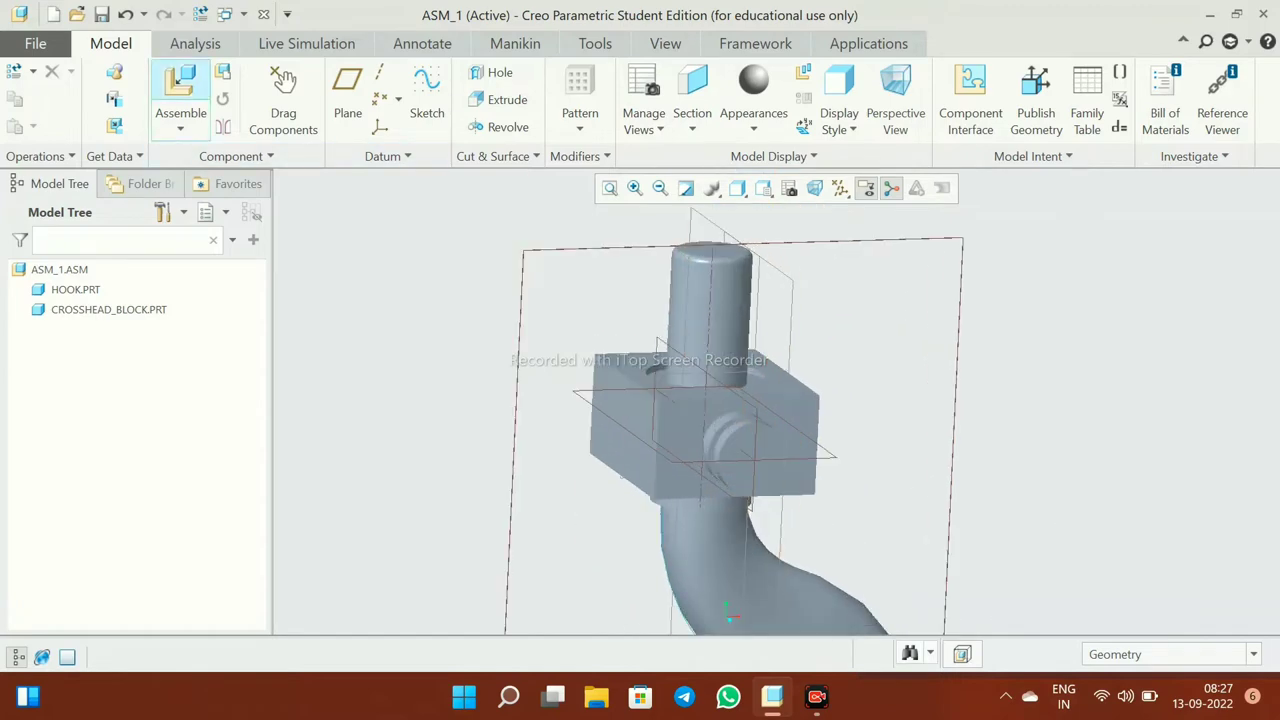
# - Bring thurst_bearing.prt into the assembly and choose a Coincident constraint
pyautogui.click(180, 82)
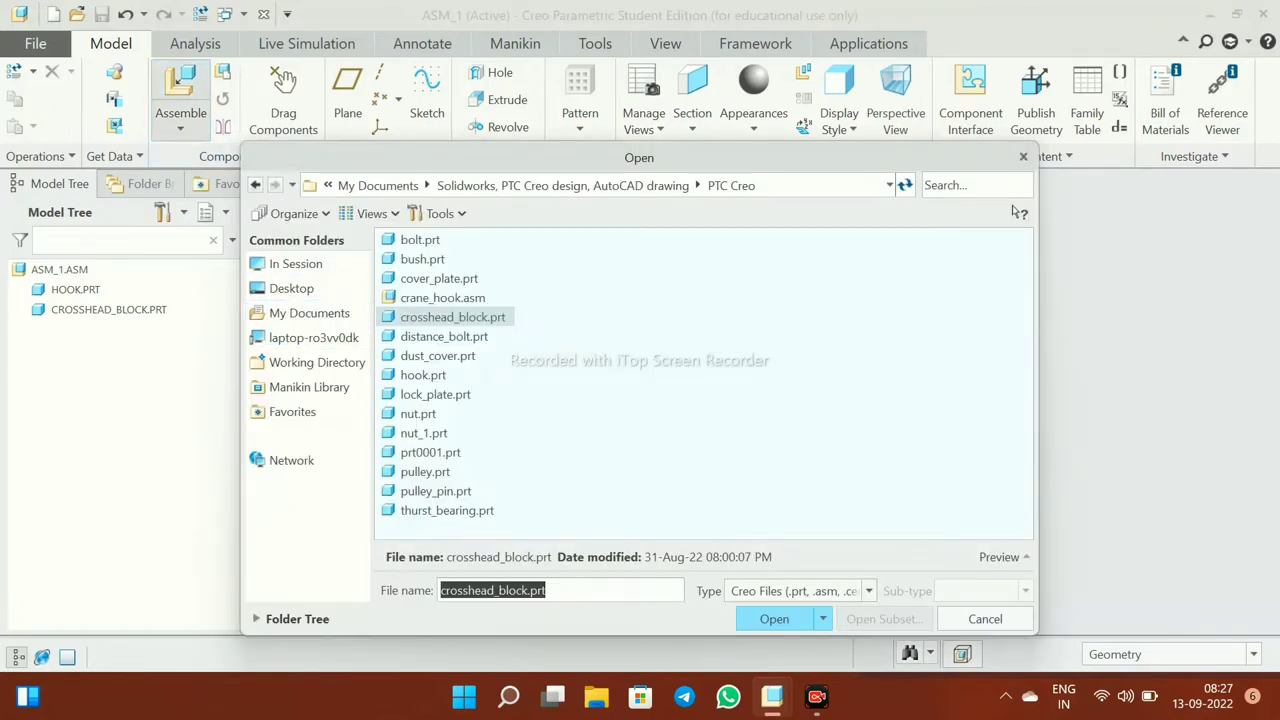
pyautogui.click(447, 510)
pyautogui.press('Return')
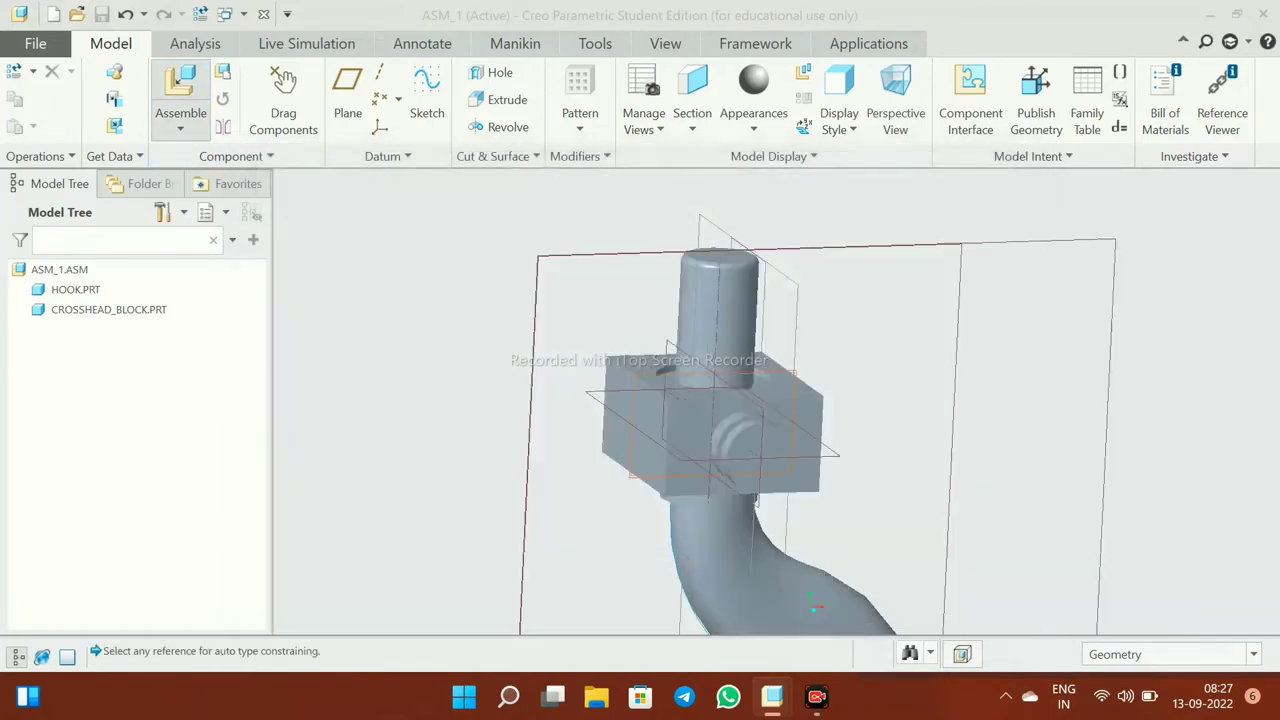
pyautogui.scroll(3, 570, 323)
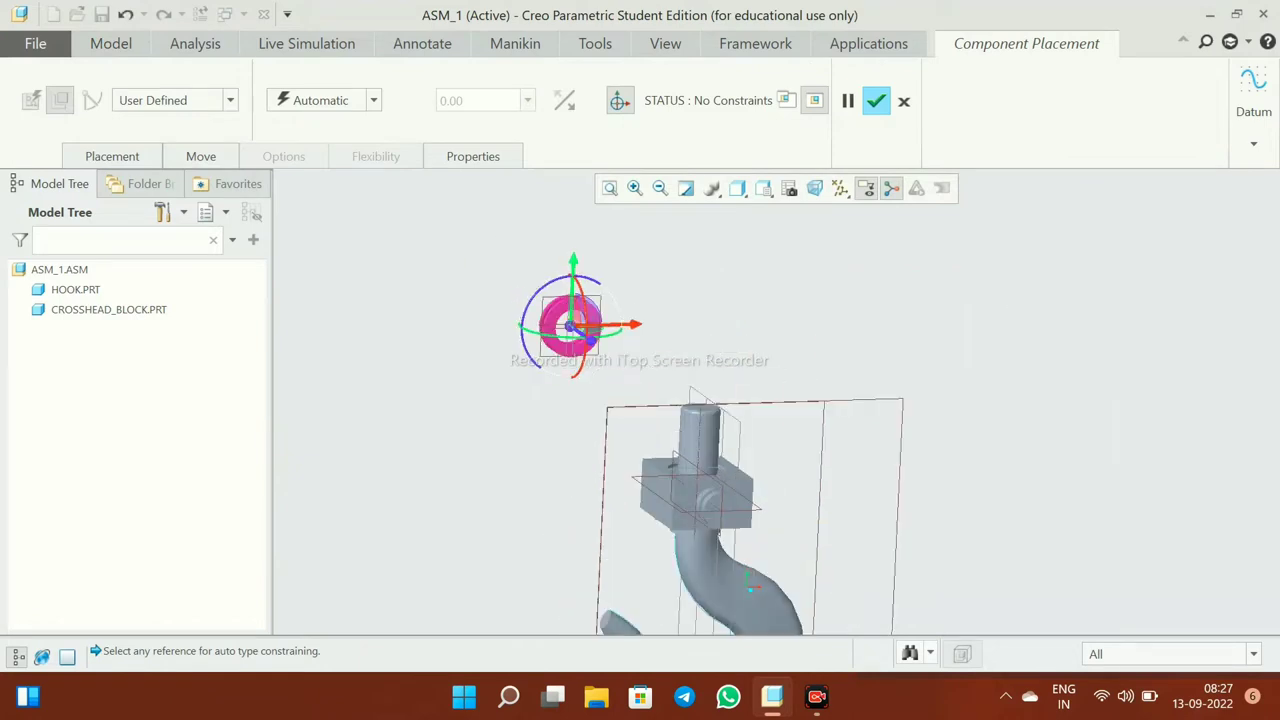
pyautogui.click(112, 156)
pyautogui.click(405, 261)
pyautogui.click(343, 354)
# - Orbit the view around the bearing and check which datum features are displayed
pyautogui.scroll(-2, 570, 320)
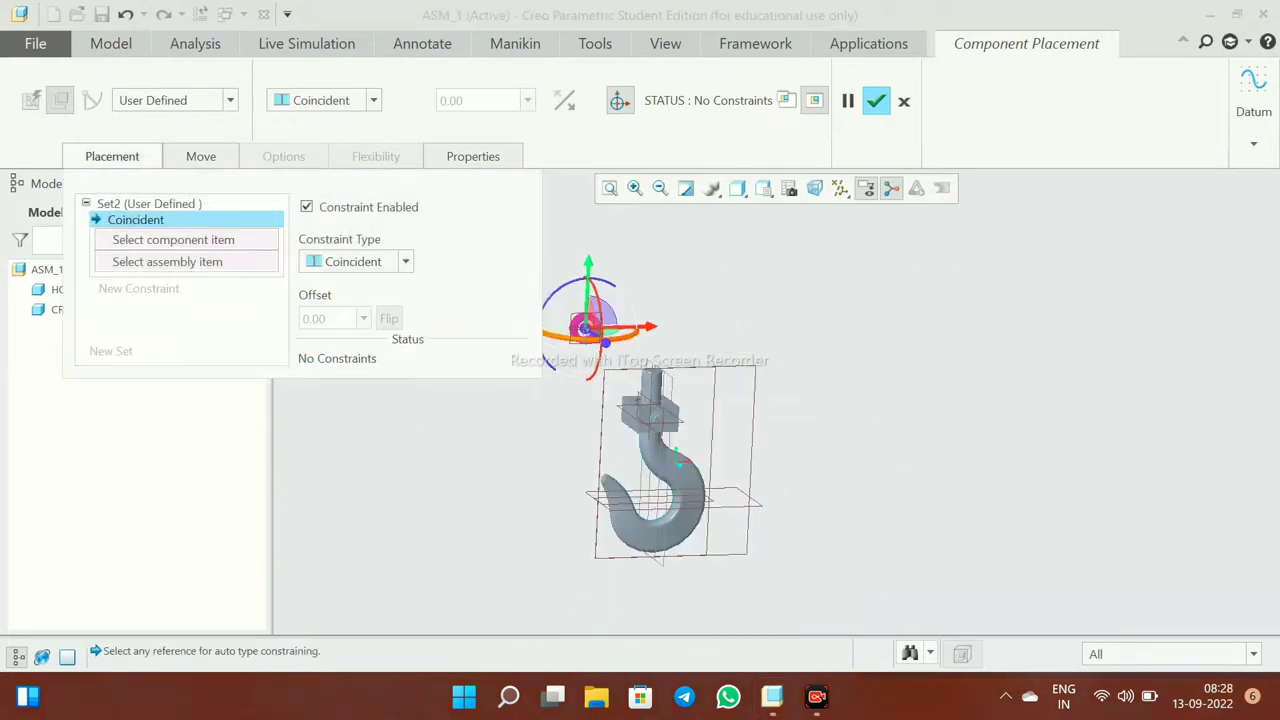
pyautogui.scroll(5, 570, 320)
pyautogui.scroll(3, 700, 400)
pyautogui.scroll(-2, 700, 400)
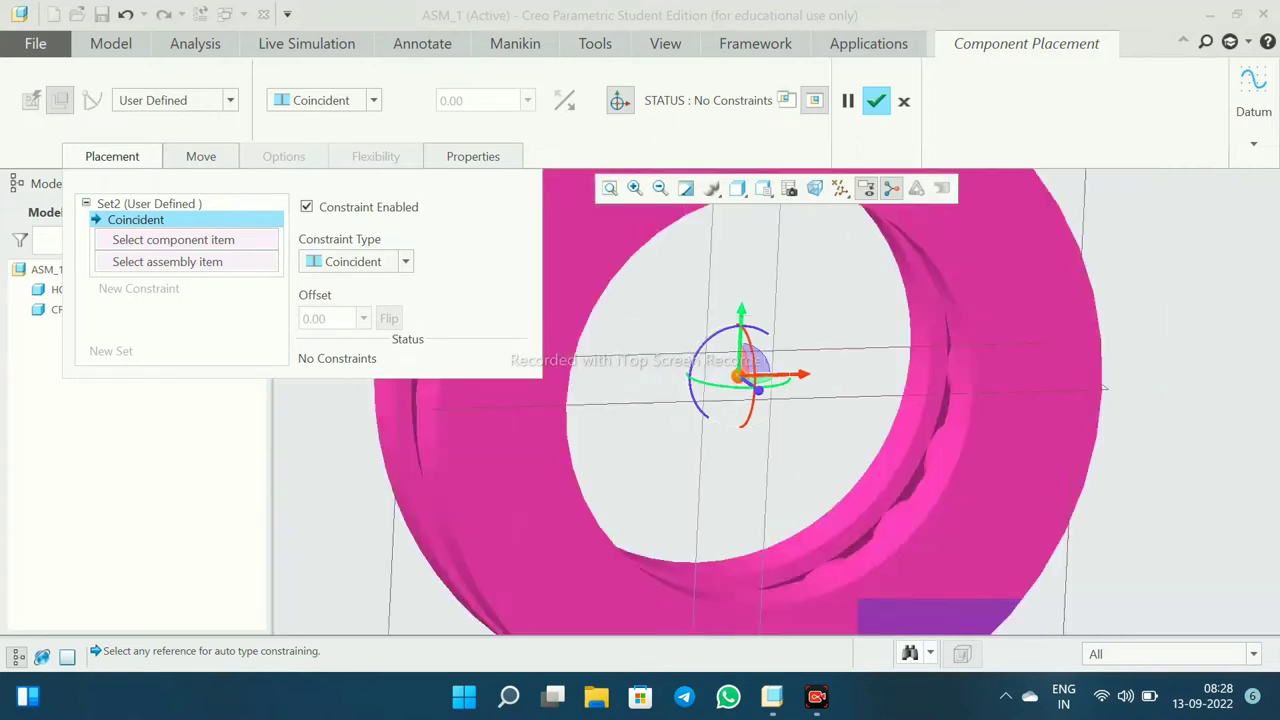
pyautogui.moveTo(700, 400); pyautogui.dragTo(900, 480, button='middle')
pyautogui.scroll(-1, 900, 480)
pyautogui.scroll(2, 900, 480)
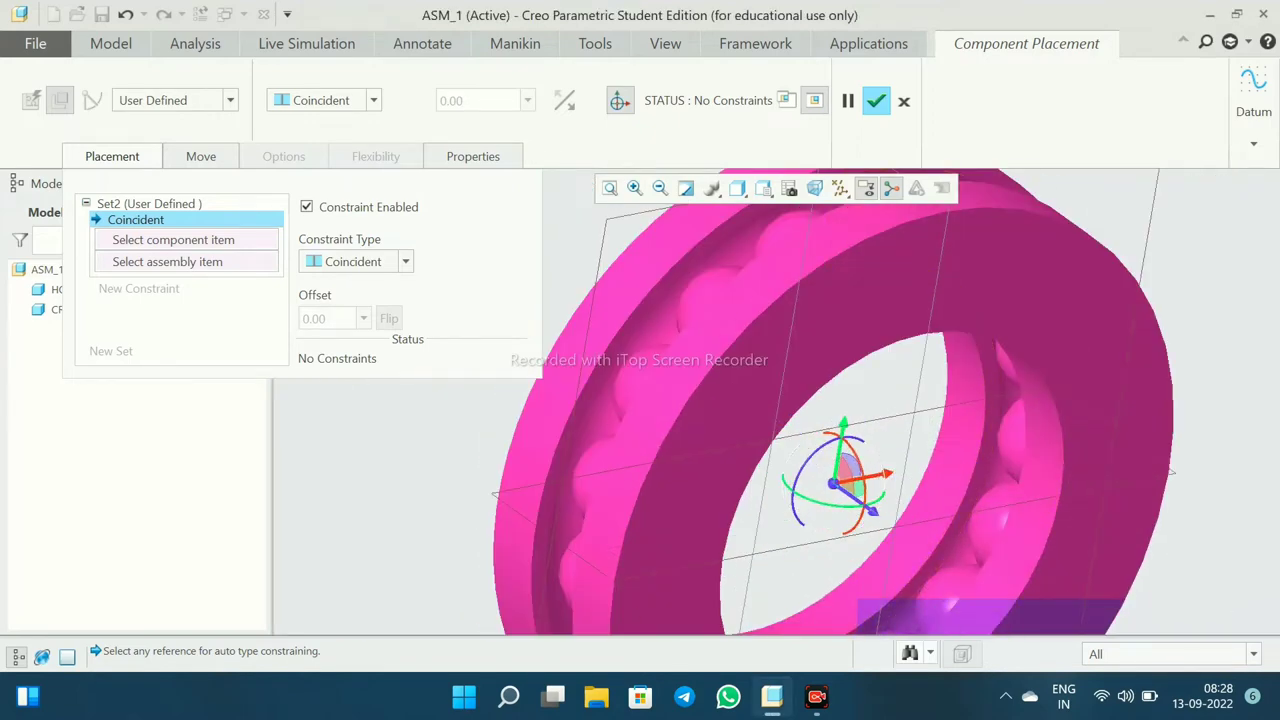
pyautogui.scroll(-1, 900, 480)
pyautogui.scroll(-2, 900, 480)
pyautogui.click(841, 188)
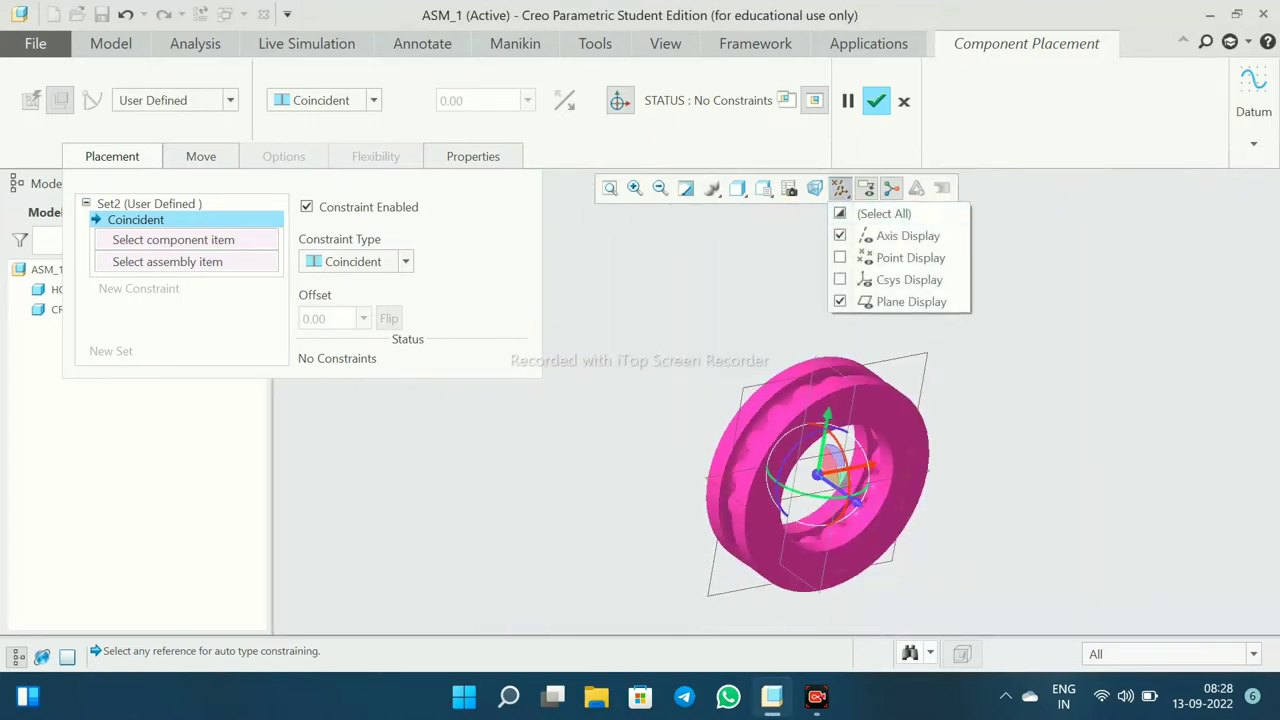
pyautogui.scroll(-3, 932, 490)
pyautogui.scroll(3, 1020, 612)
# - Reference the hook's axis for the constraint, then delete that constraint
pyautogui.click(924, 497)
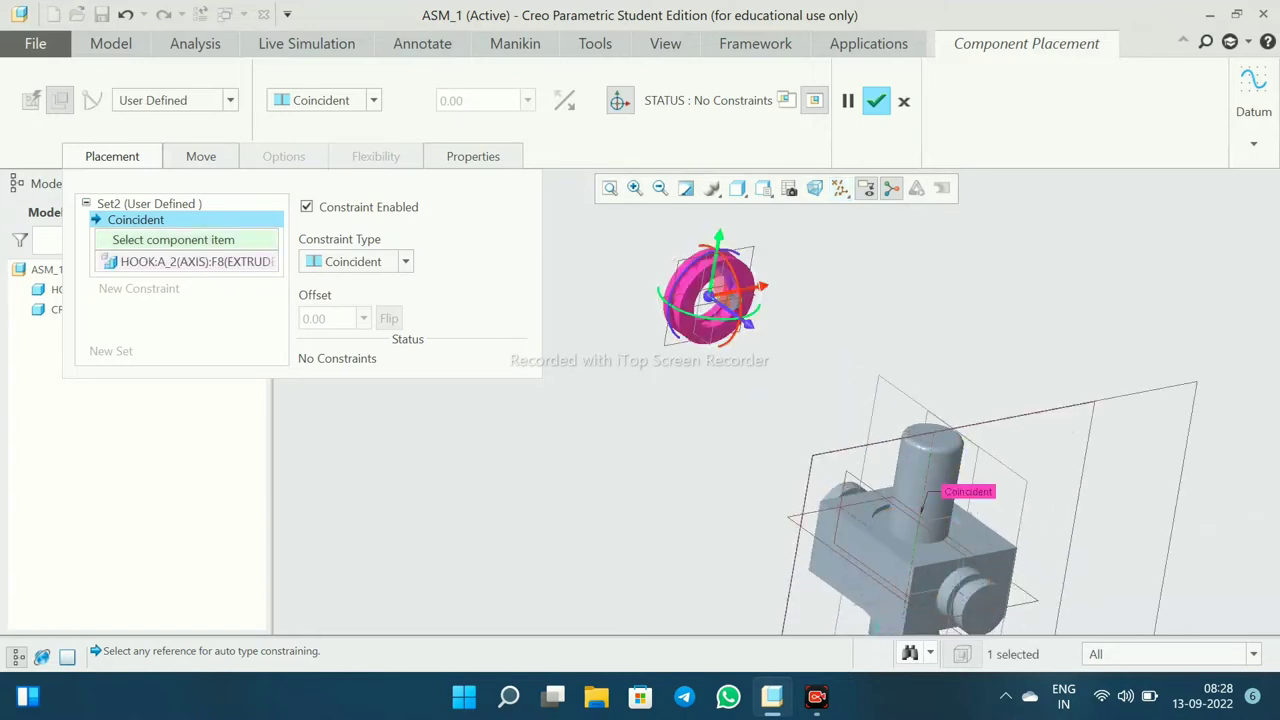
pyautogui.scroll(3, 705, 300)
pyautogui.scroll(2, 705, 300)
pyautogui.scroll(-2, 705, 300)
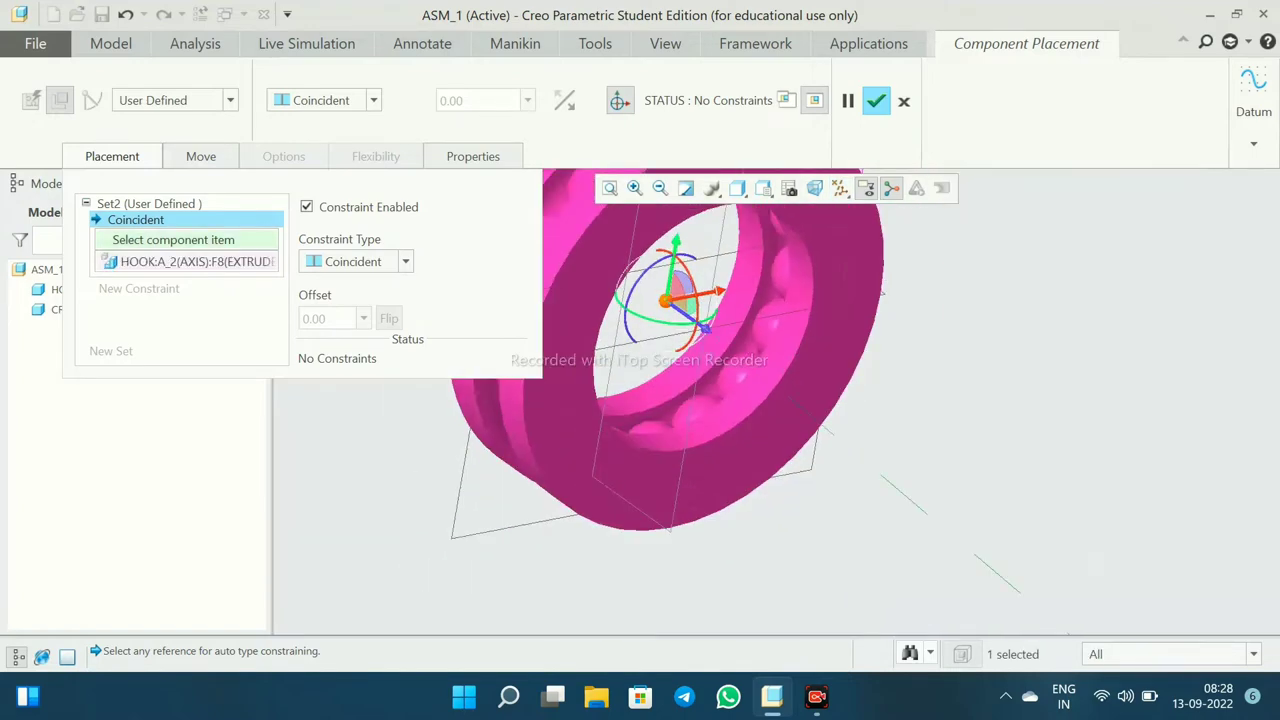
pyautogui.scroll(-1, 705, 300)
pyautogui.scroll(2, 700, 310)
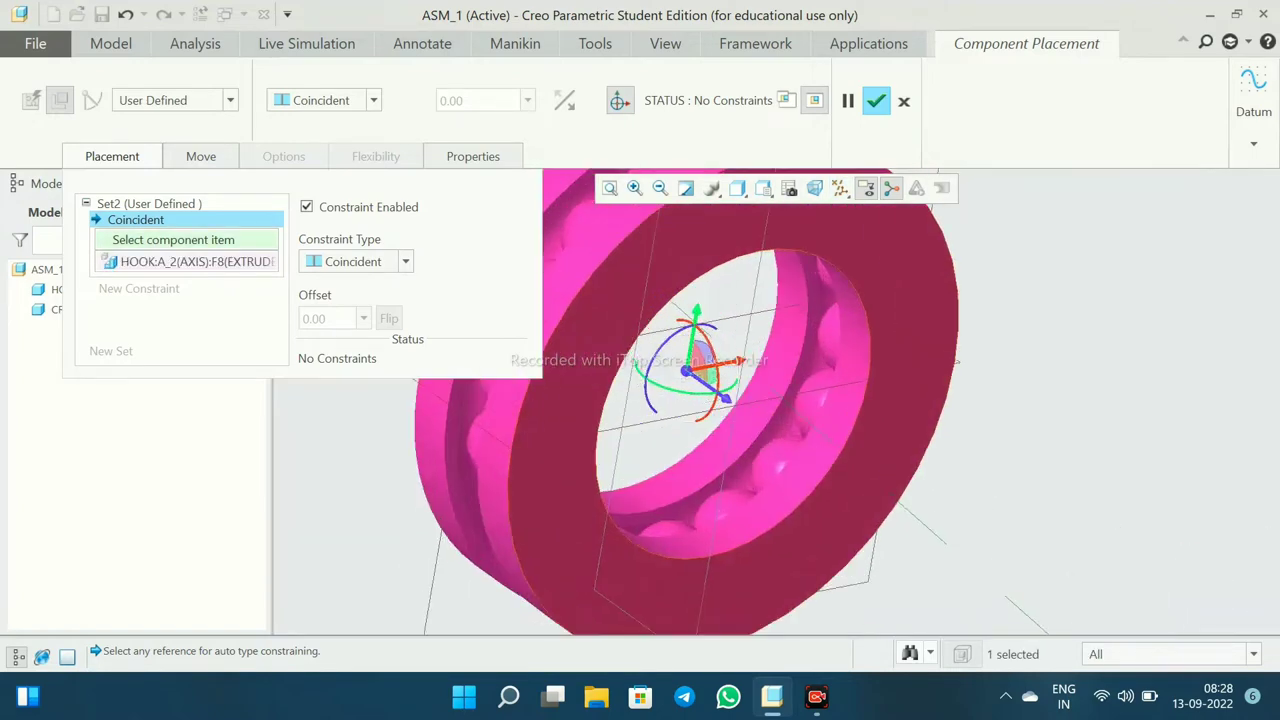
pyautogui.rightClick(135, 219)
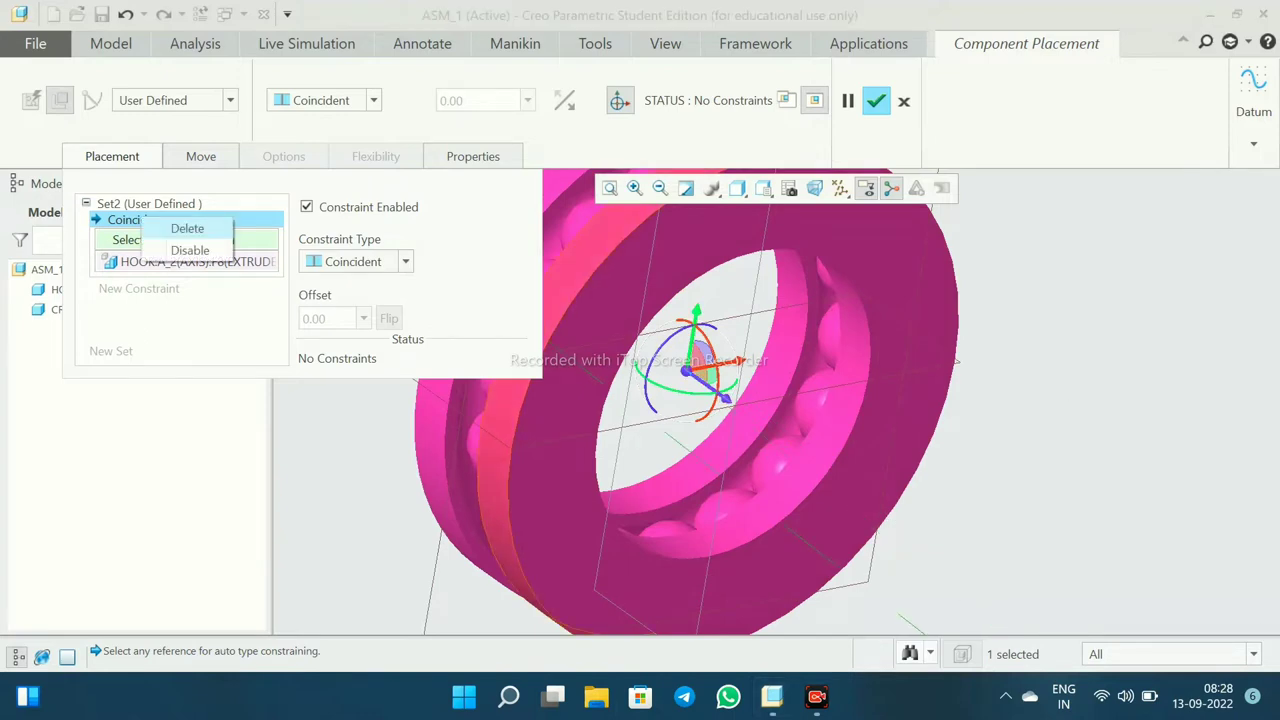
pyautogui.click(186, 226)
pyautogui.scroll(-3, 806, 297)
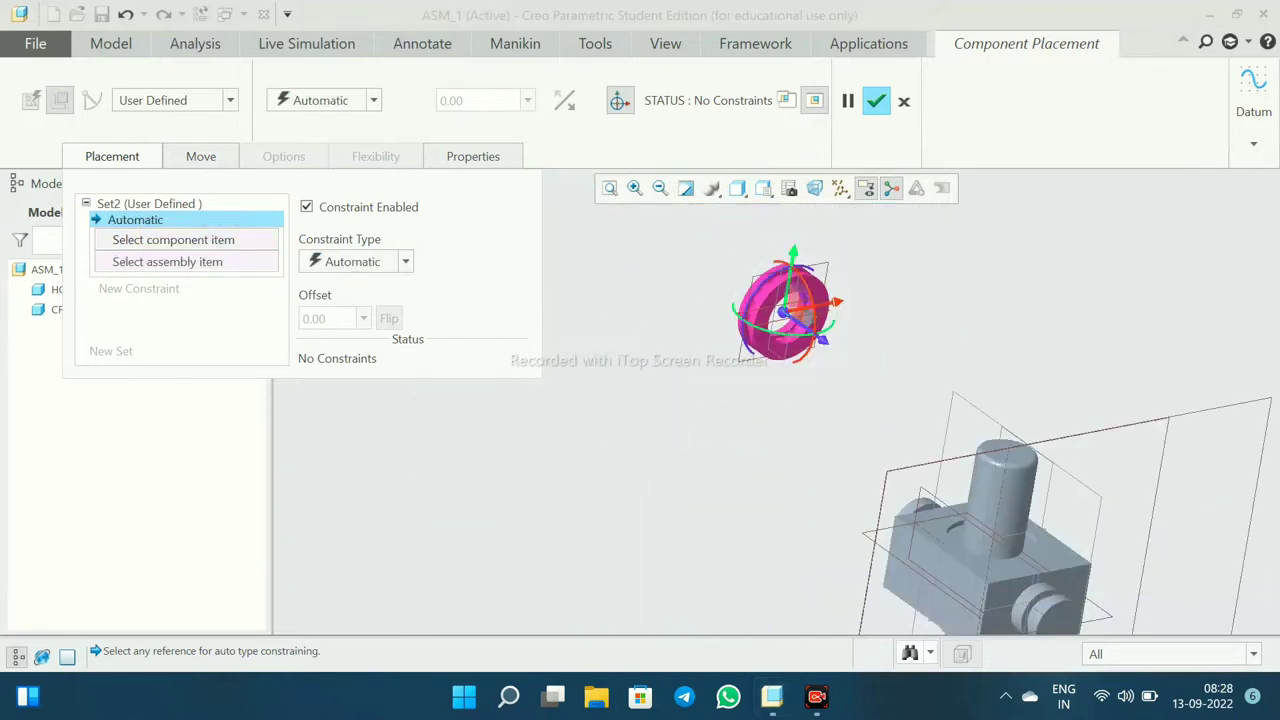
pyautogui.scroll(3, 780, 300)
# - Make a bearing face coincident with the crosshead block's top surface F8
pyautogui.click(700, 420)
pyautogui.scroll(-3, 780, 360)
pyautogui.scroll(3, 940, 400)
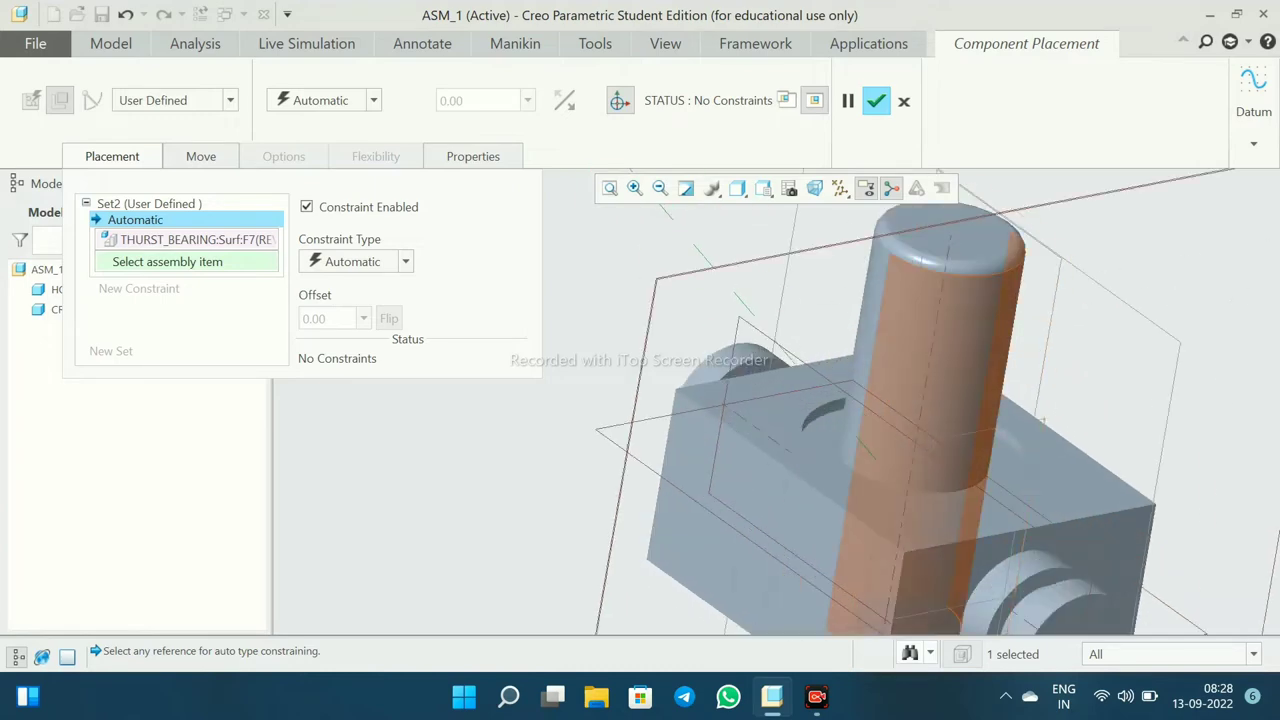
pyautogui.click(1030, 430)
pyautogui.click(405, 261)
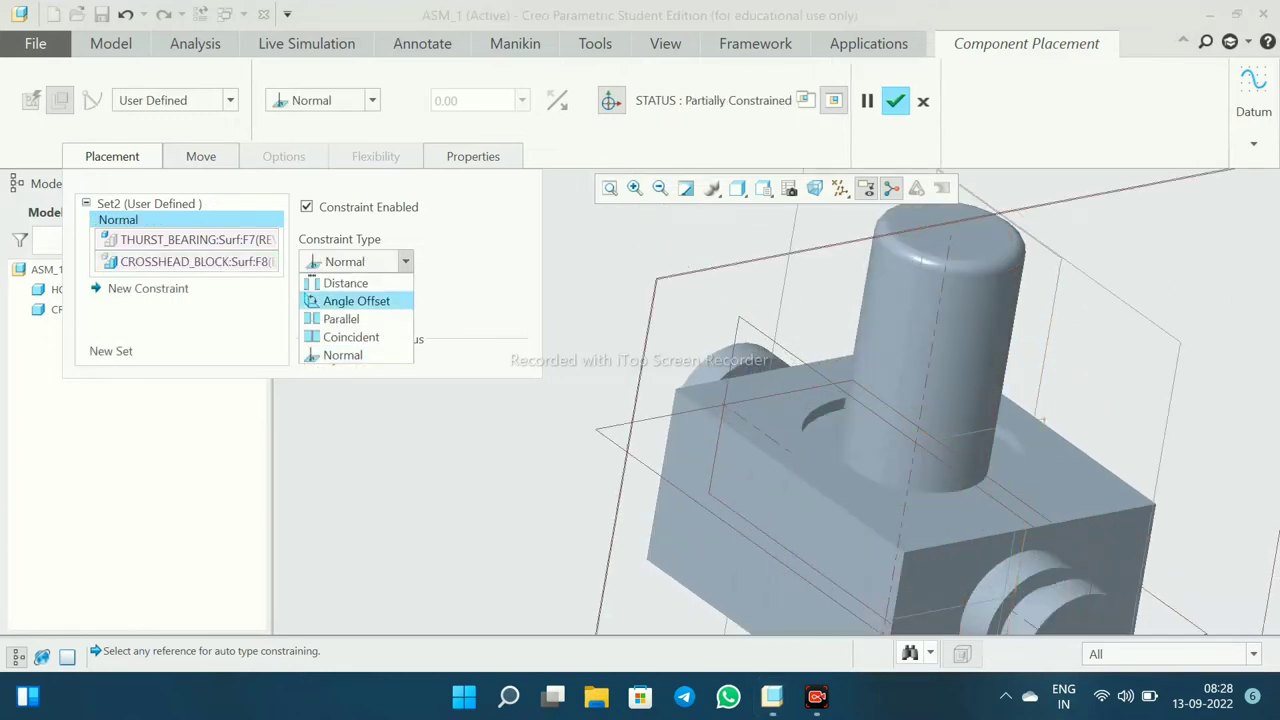
pyautogui.click(350, 337)
pyautogui.scroll(-3, 680, 370)
pyautogui.scroll(3, 680, 370)
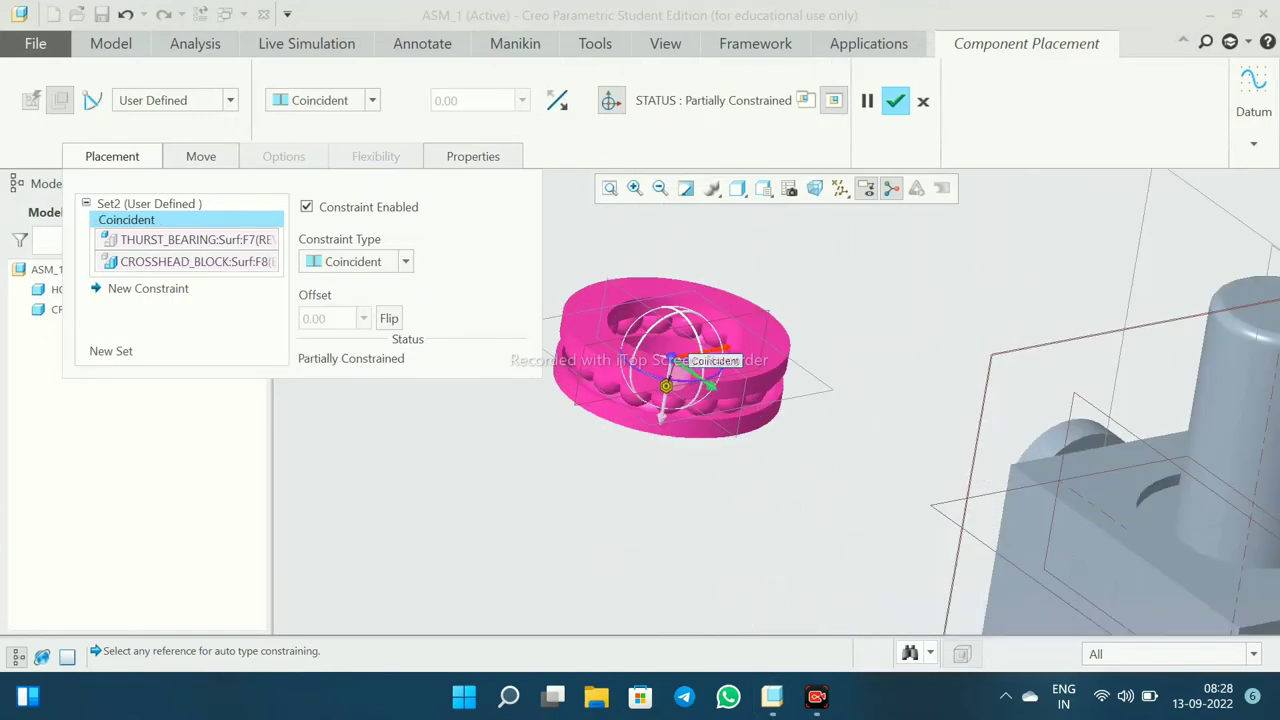
# - Add a second Coincident seating the bearing's bottom face on the block's top face, then accept
pyautogui.click(148, 288)
pyautogui.click(660, 425)
pyautogui.scroll(-3, 980, 470)
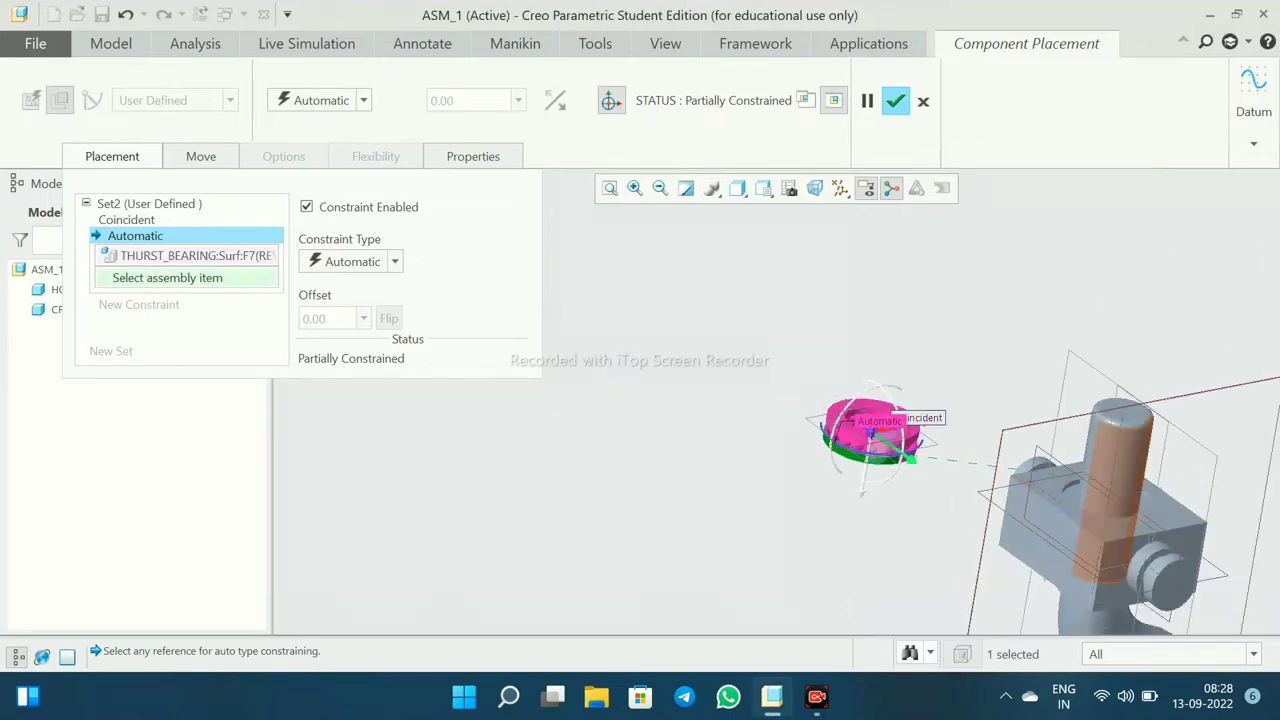
pyautogui.scroll(5, 1120, 510)
pyautogui.click(990, 470)
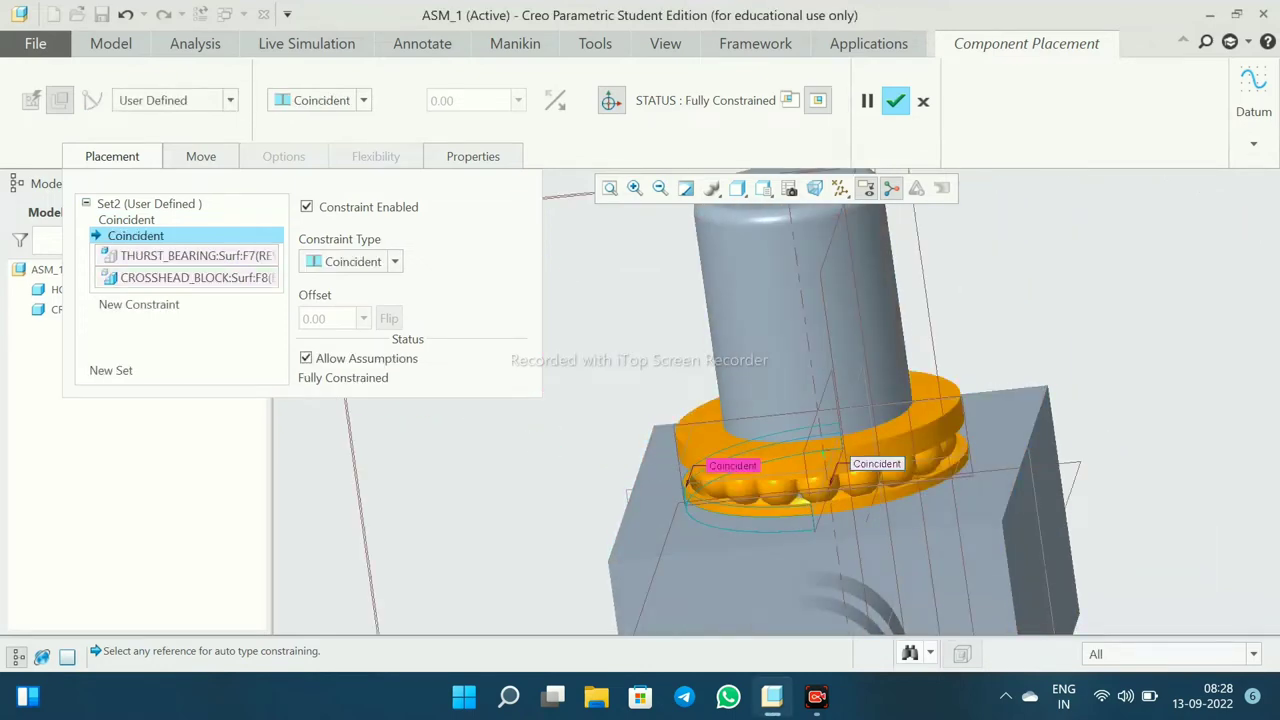
pyautogui.scroll(-3, 990, 470)
pyautogui.moveTo(900, 450)
pyautogui.mouseDown(button='middle')
pyautogui.moveTo(800, 430)
pyautogui.moveTo(700, 440)
pyautogui.mouseUp(button='middle')
pyautogui.click(895, 100)
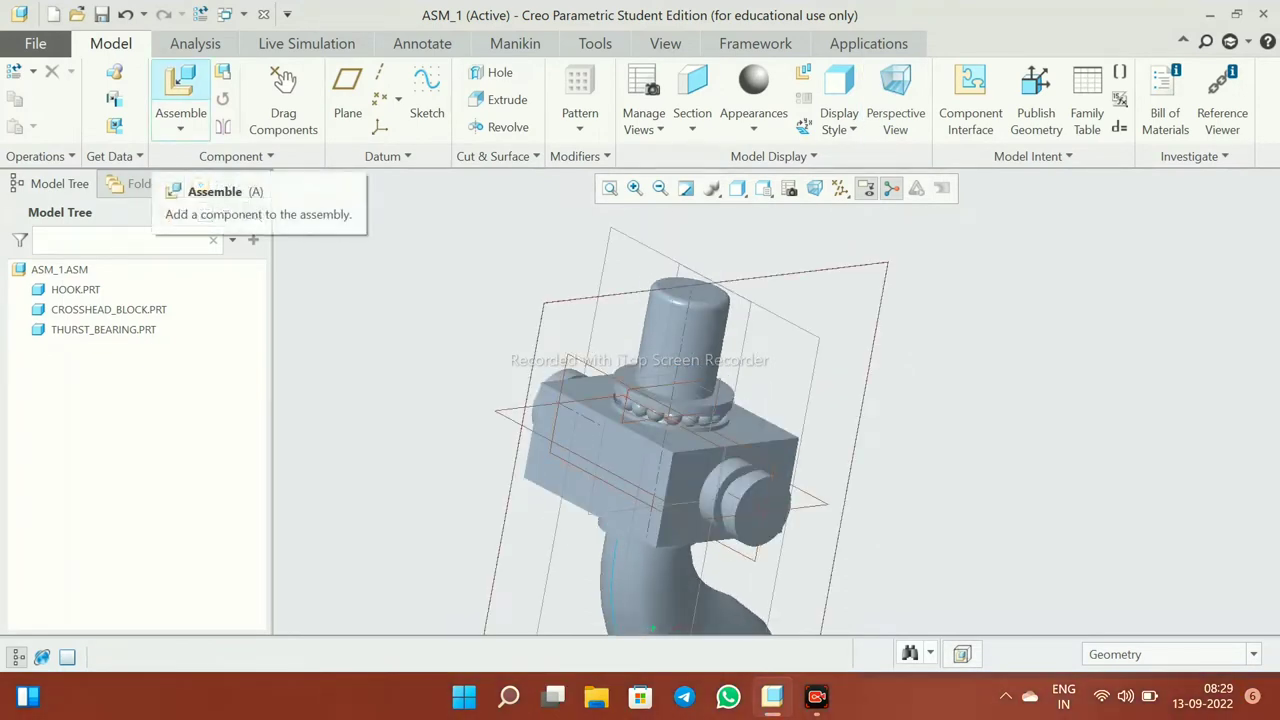
# - Load dust_cover.prt into the assembly and drag it near the crosshead block
pyautogui.click(180, 80)
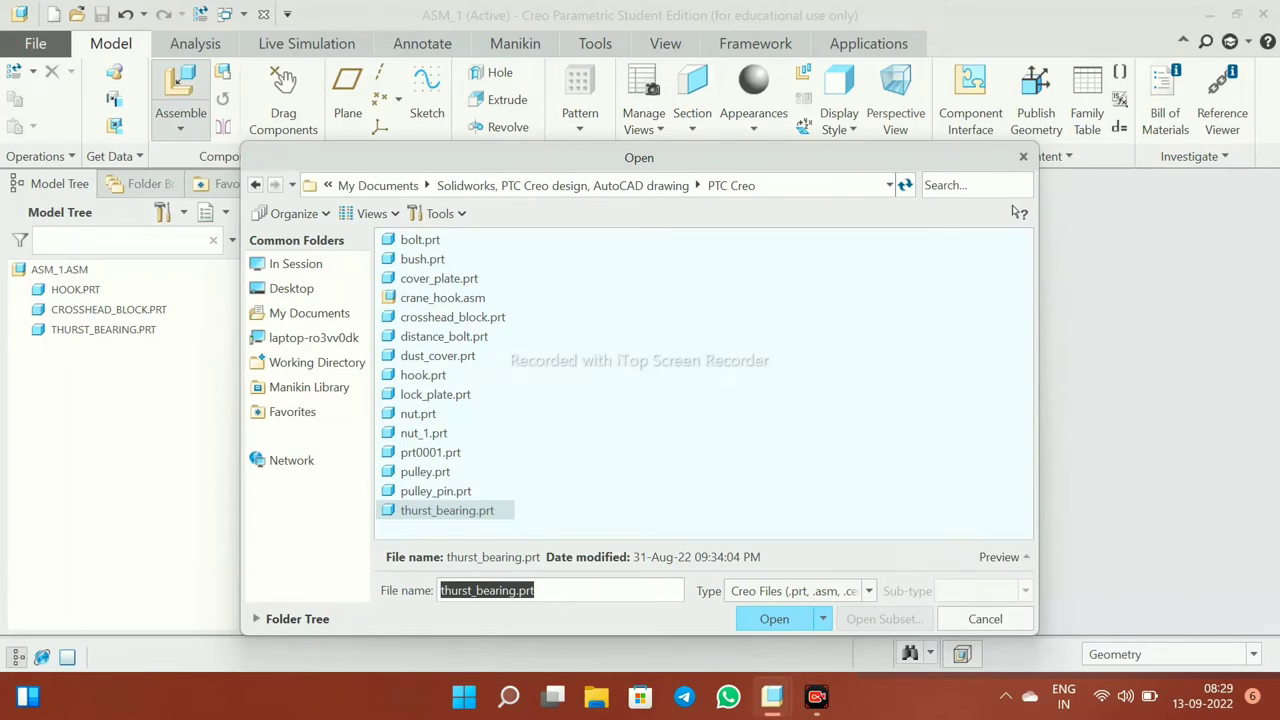
pyautogui.click(438, 356)
pyautogui.press('Return')
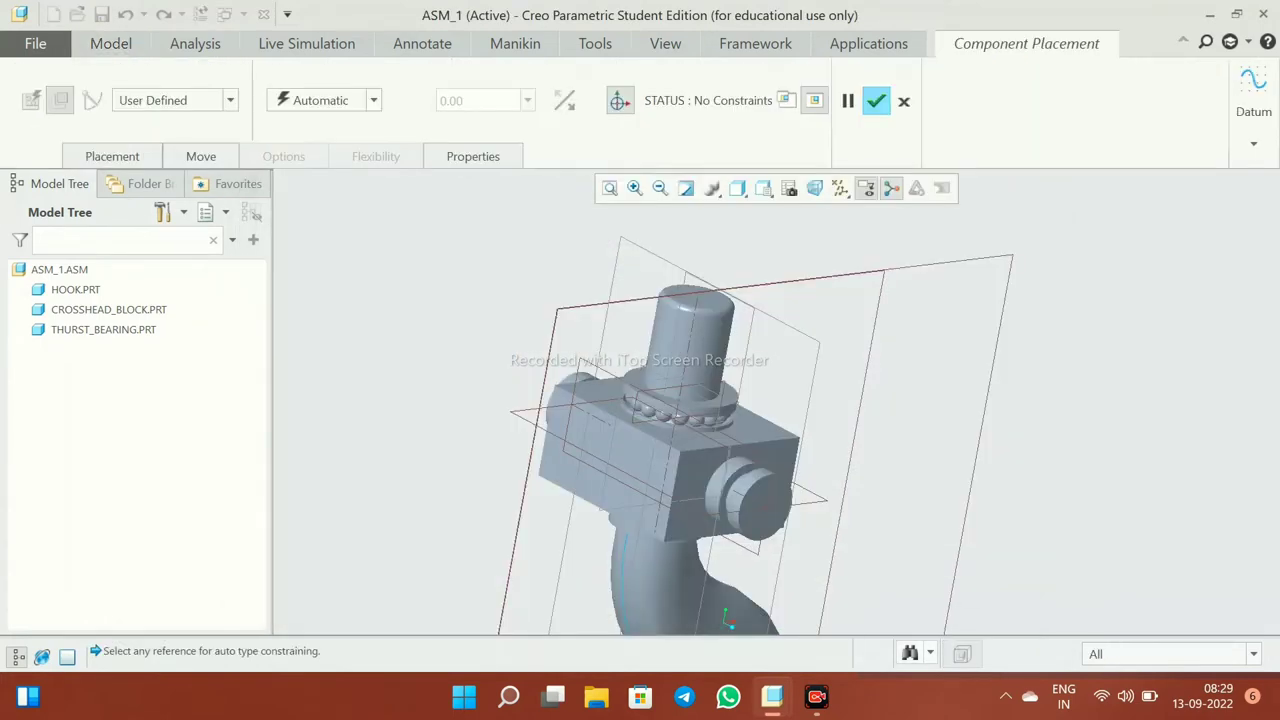
pyautogui.scroll(2, 720, 560)
pyautogui.scroll(2, 720, 560)
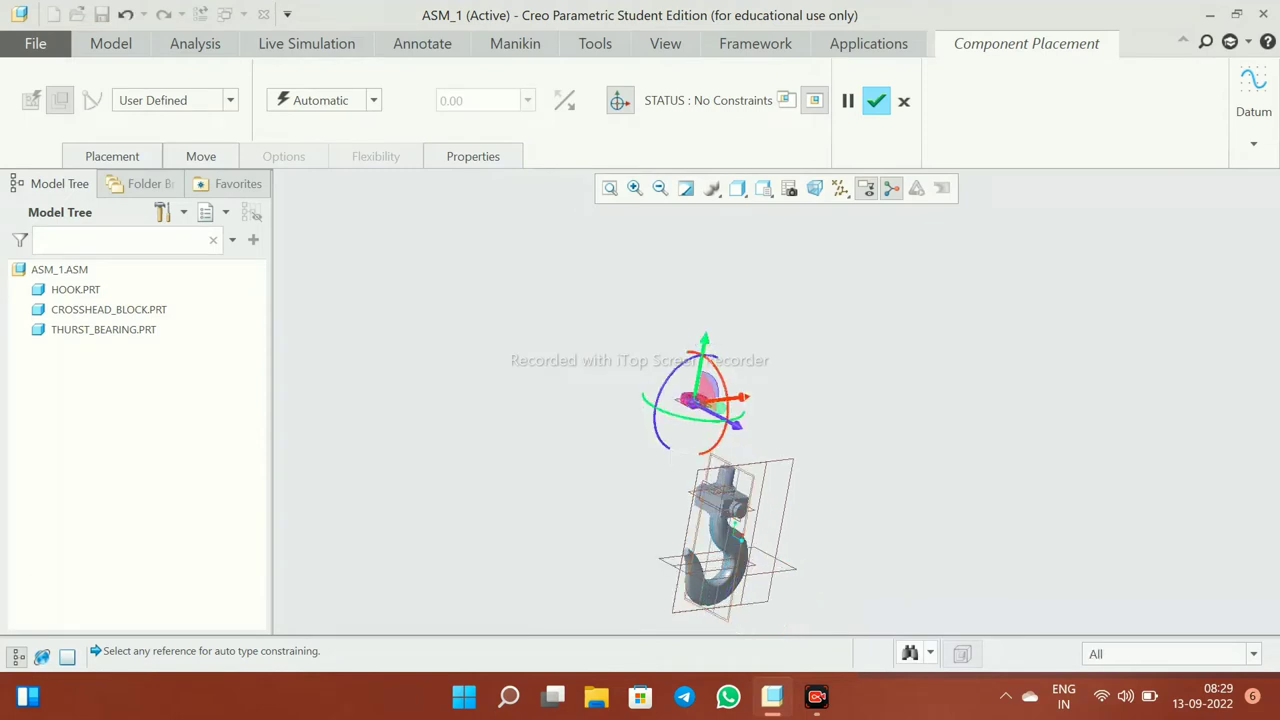
pyautogui.scroll(2, 720, 560)
pyautogui.scroll(3, 720, 560)
pyautogui.scroll(-2, 624, 312)
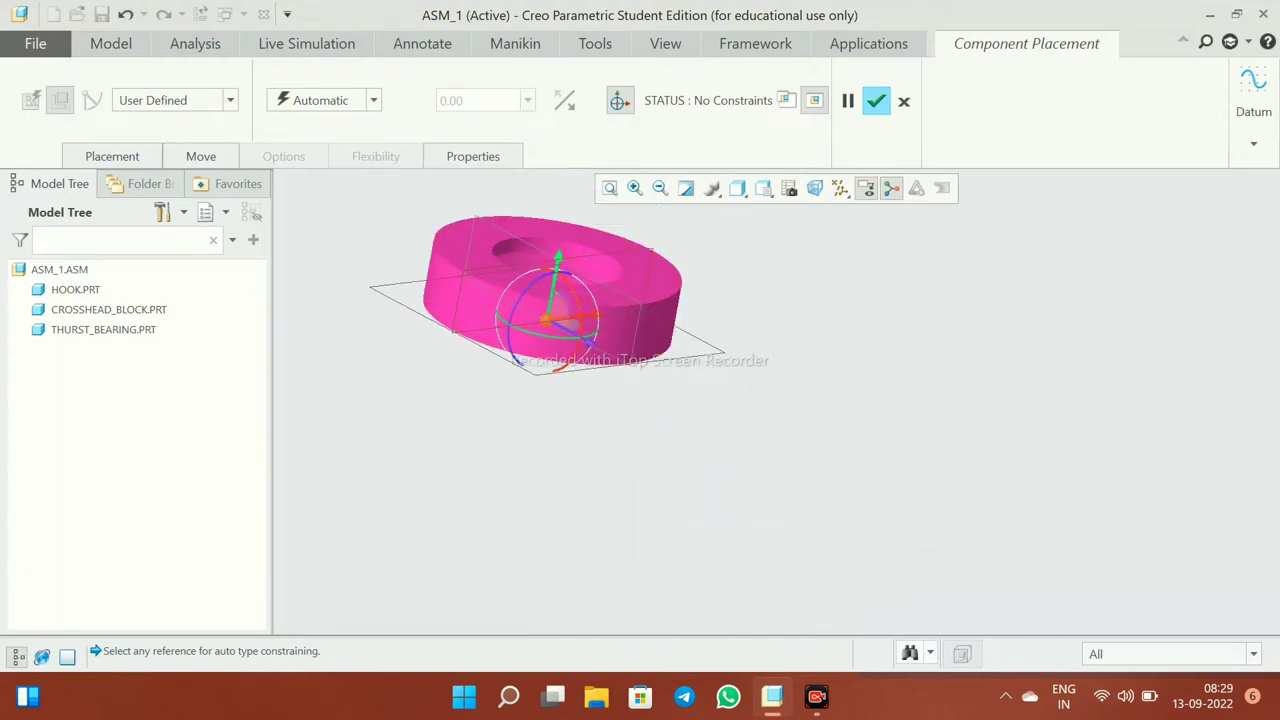
pyautogui.keyDown('shift'); pyautogui.moveTo(552, 285); pyautogui.dragTo(714, 537, button='middle'); pyautogui.keyUp('shift')
pyautogui.scroll(-3, 714, 440)
pyautogui.keyDown('shift'); pyautogui.moveTo(714, 471); pyautogui.dragTo(660, 265, button='middle'); pyautogui.keyUp('shift')
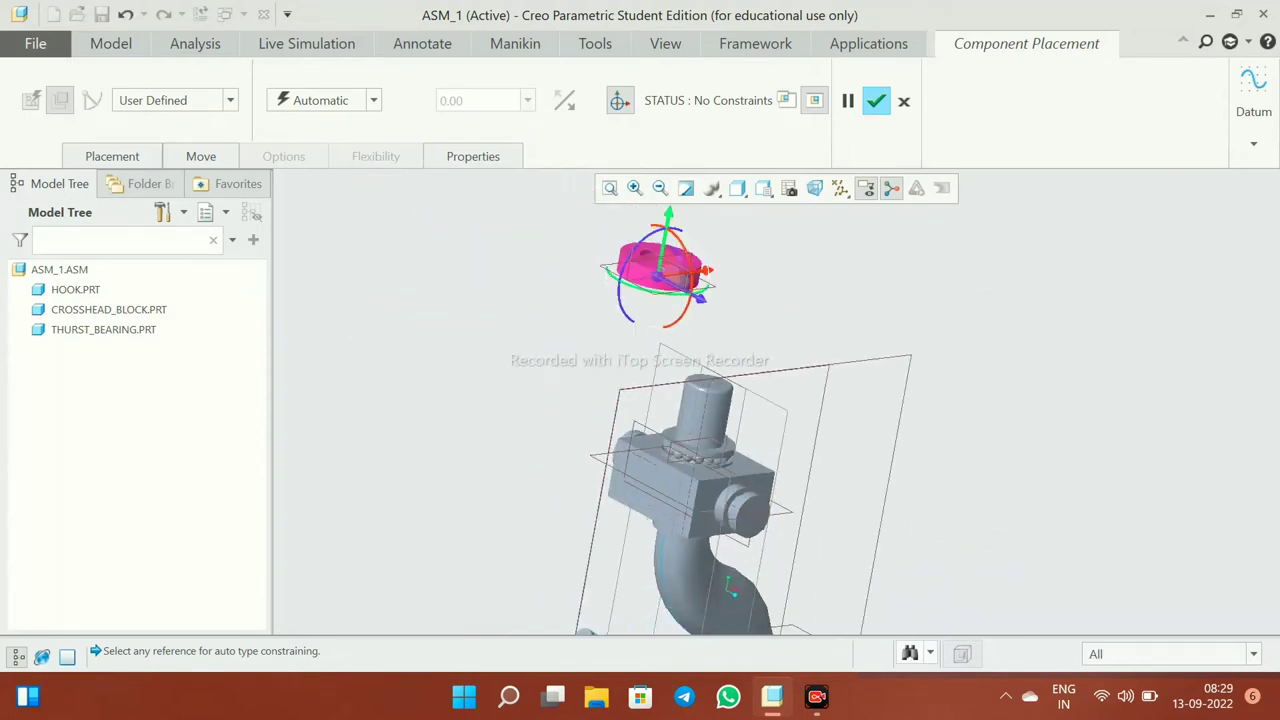
pyautogui.moveTo(660, 270); pyautogui.dragTo(630, 325)
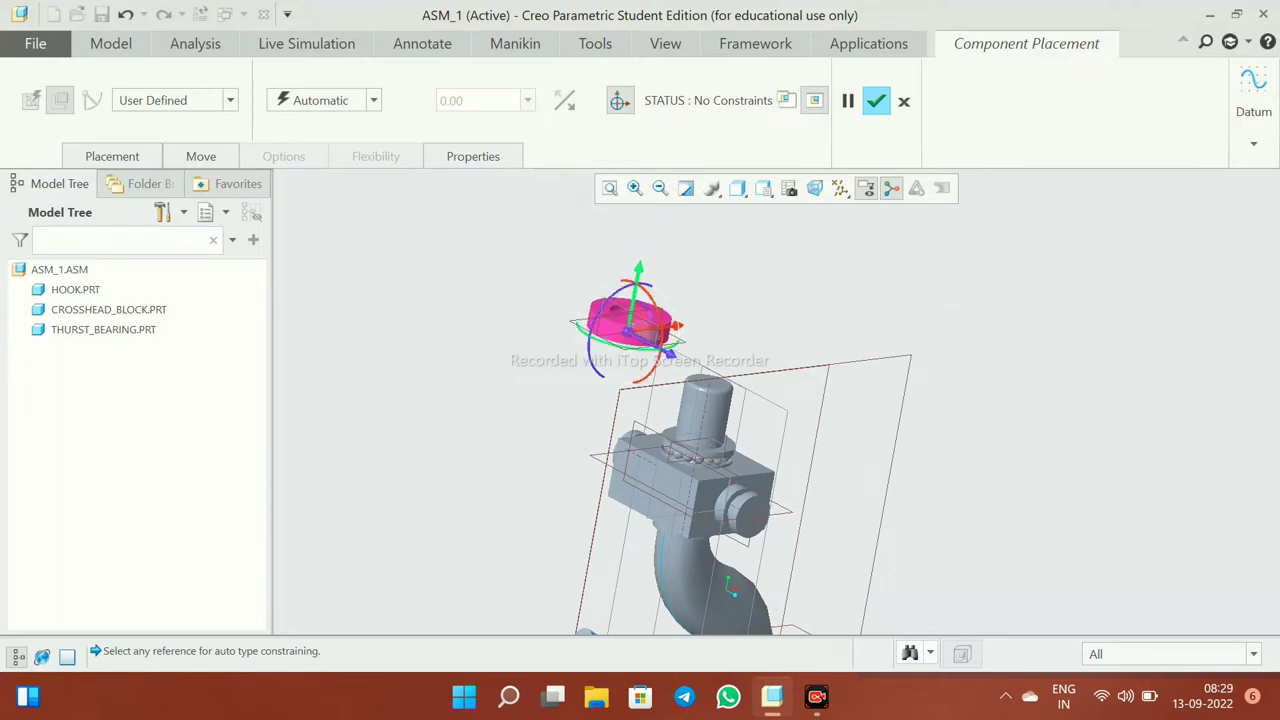
# - Make the dust cover's inner flat face coincident with the thrust bearing's top face
pyautogui.click(112, 156)
pyautogui.moveTo(700, 450); pyautogui.dragTo(640, 410, button='middle')
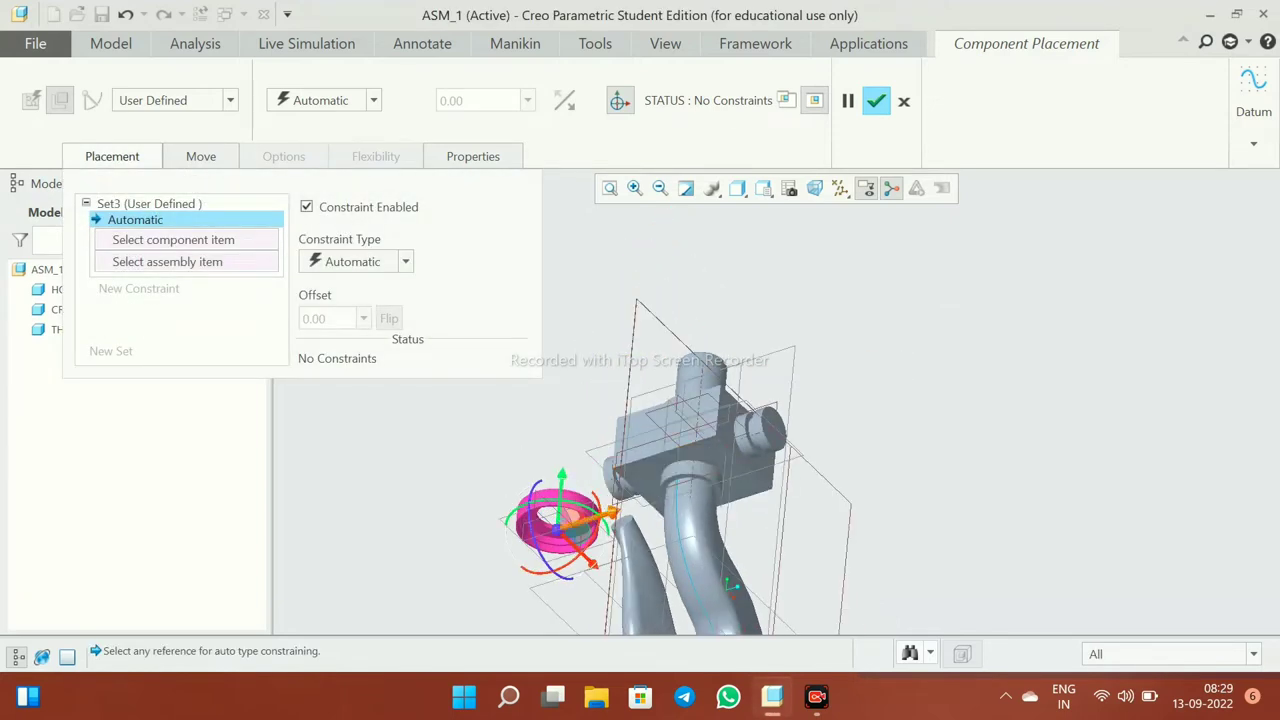
pyautogui.scroll(5, 530, 530)
pyautogui.click(720, 515)
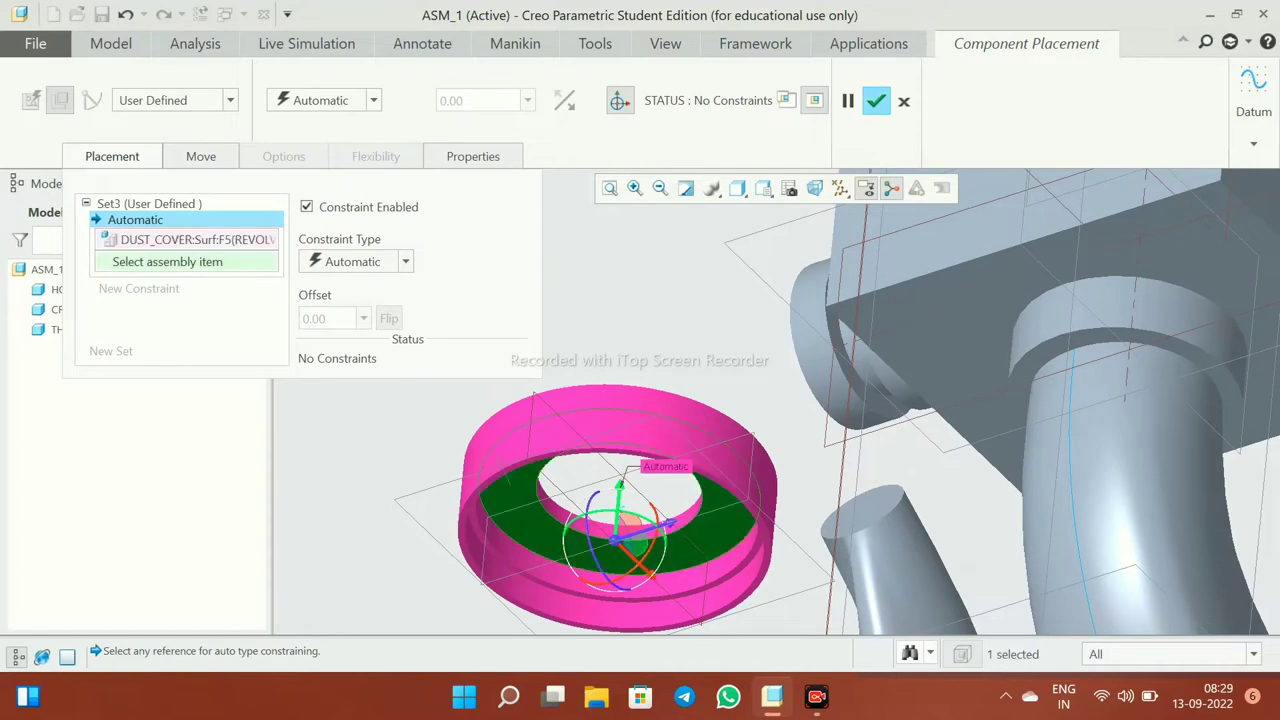
pyautogui.moveTo(700, 500); pyautogui.dragTo(971, 566, button='middle')
pyautogui.scroll(3, 745, 410)
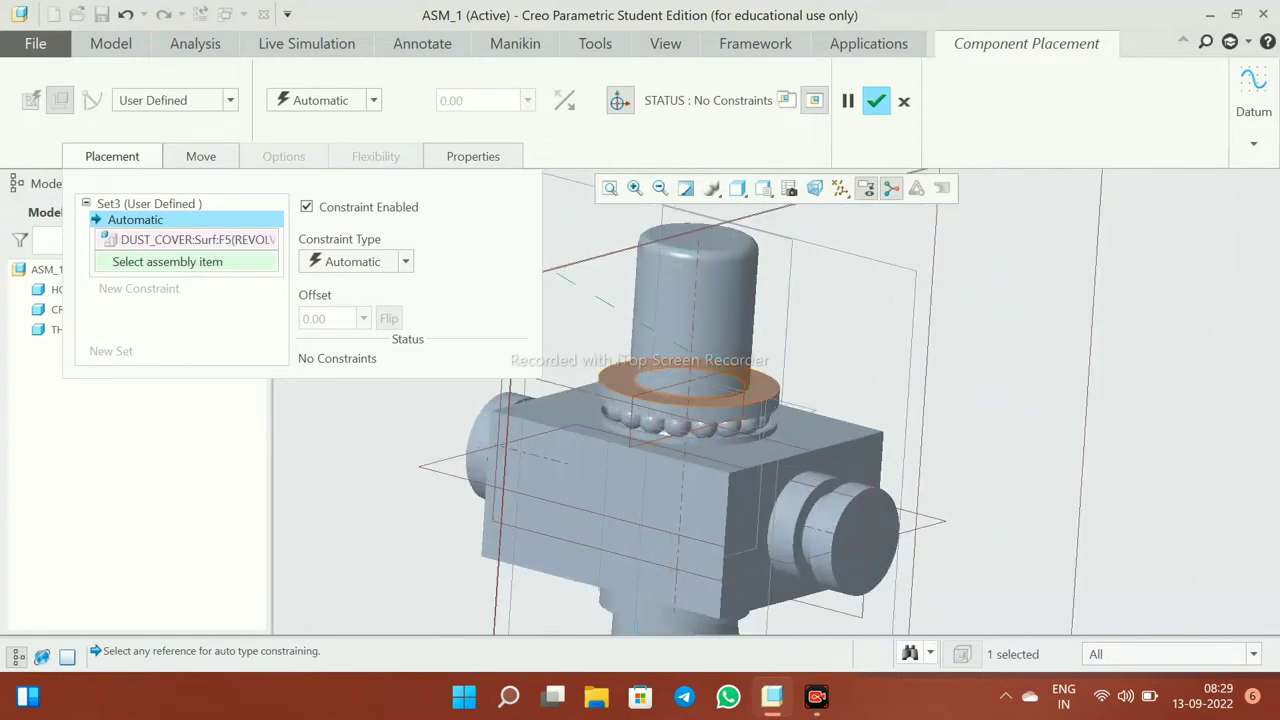
pyautogui.scroll(-4, 755, 420)
pyautogui.moveTo(755, 420); pyautogui.dragTo(790, 530, button='middle')
pyautogui.scroll(4, 790, 530)
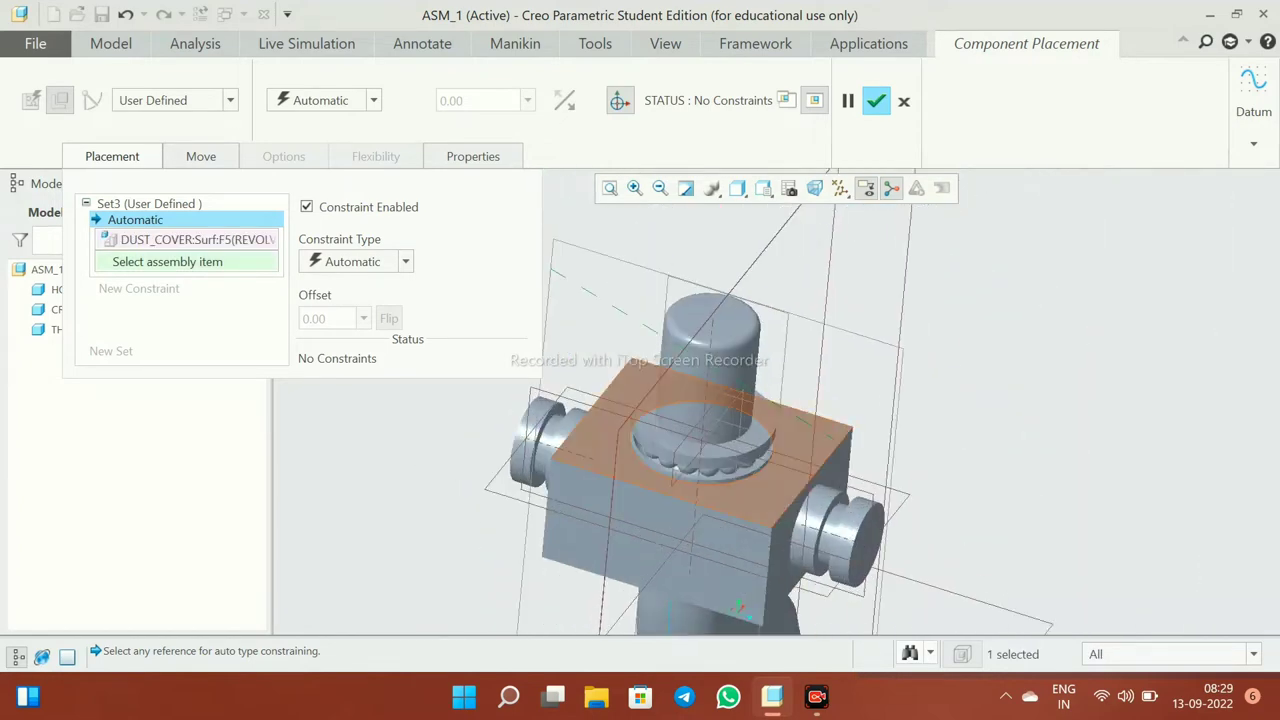
pyautogui.click(740, 410)
# - Try constraining a dust cover face to the crosshead block top, then delete that invalid constraint
pyautogui.scroll(-3, 740, 410)
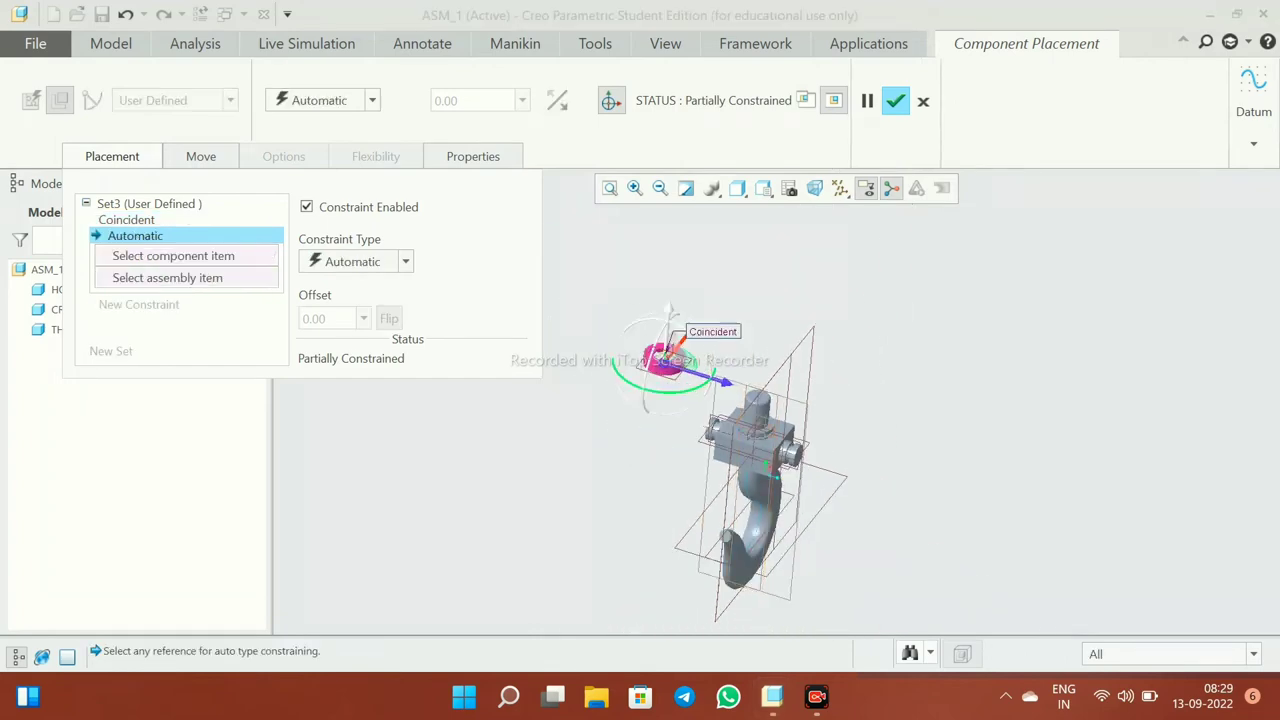
pyautogui.scroll(3, 663, 360)
pyautogui.scroll(3, 663, 360)
pyautogui.moveTo(663, 360); pyautogui.dragTo(612, 628, button='middle')
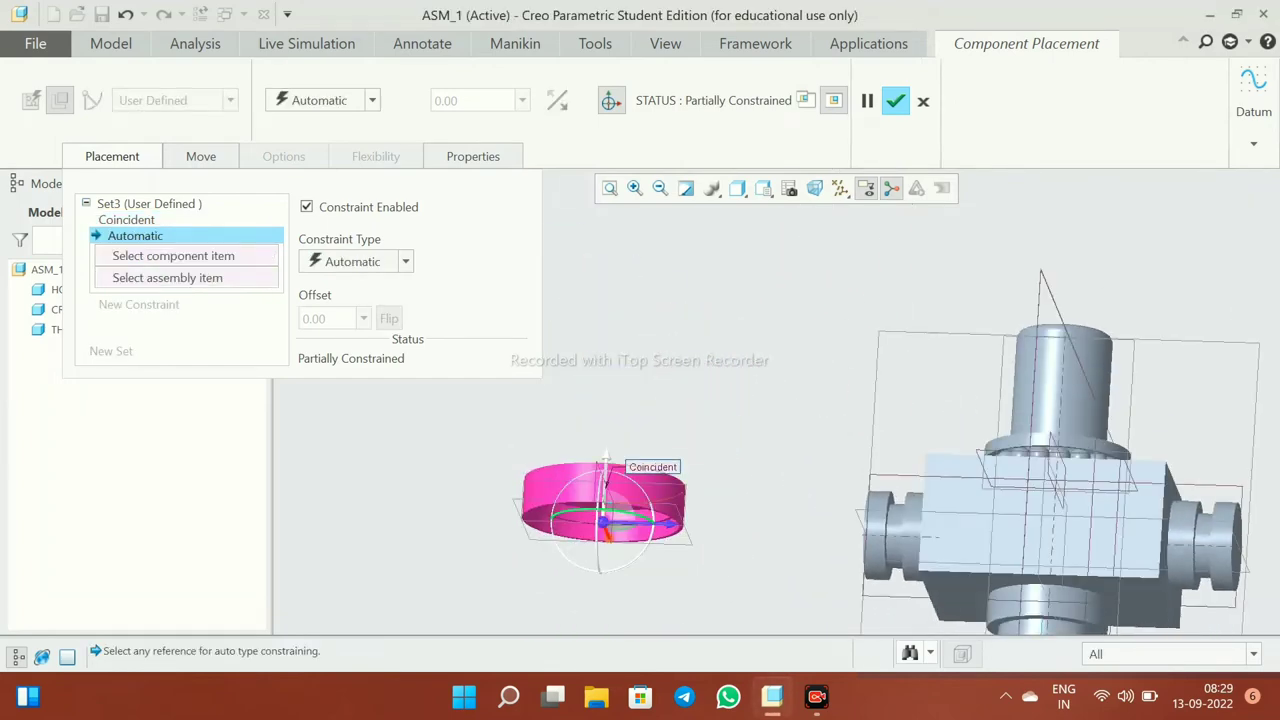
pyautogui.scroll(3, 600, 560)
pyautogui.scroll(-2, 590, 500)
pyautogui.keyDown('shift'); pyautogui.moveTo(590, 540); pyautogui.dragTo(590, 500, button='middle'); pyautogui.keyUp('shift')
pyautogui.scroll(2, 600, 484)
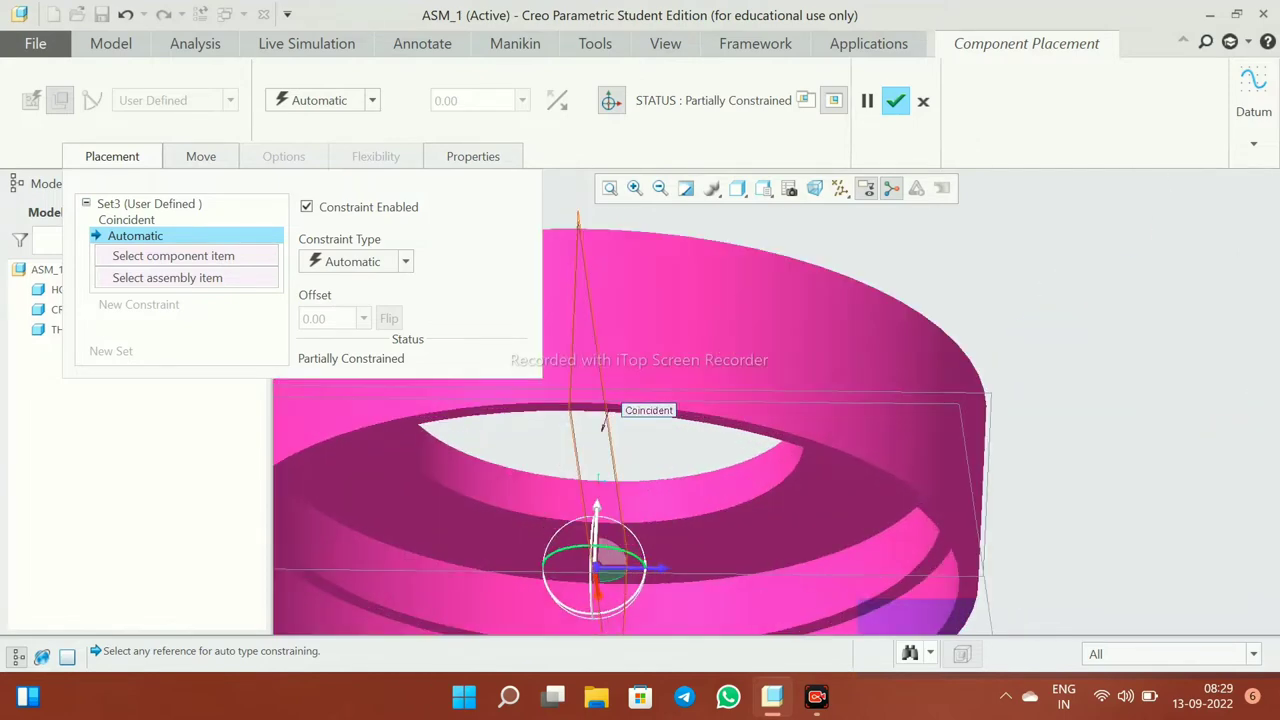
pyautogui.scroll(-4, 600, 484)
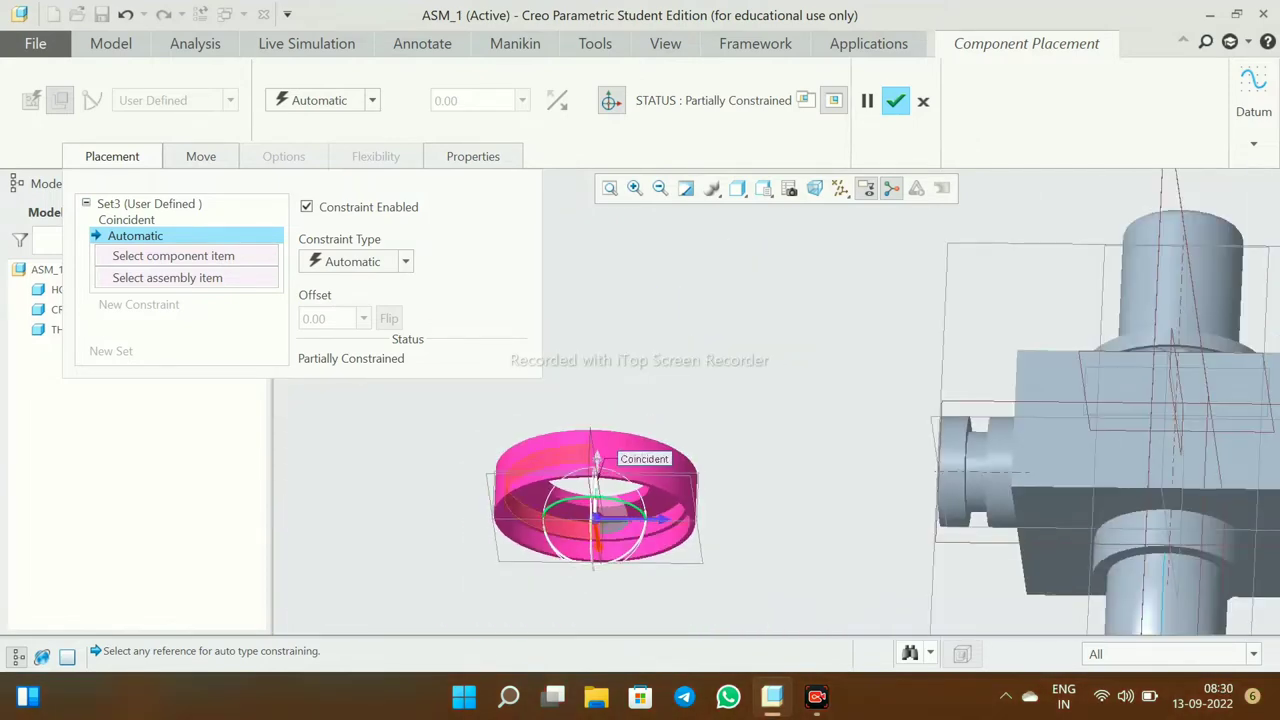
pyautogui.scroll(2, 543, 530)
pyautogui.scroll(3, 549, 442)
pyautogui.click(550, 440)
pyautogui.scroll(-5, 750, 470)
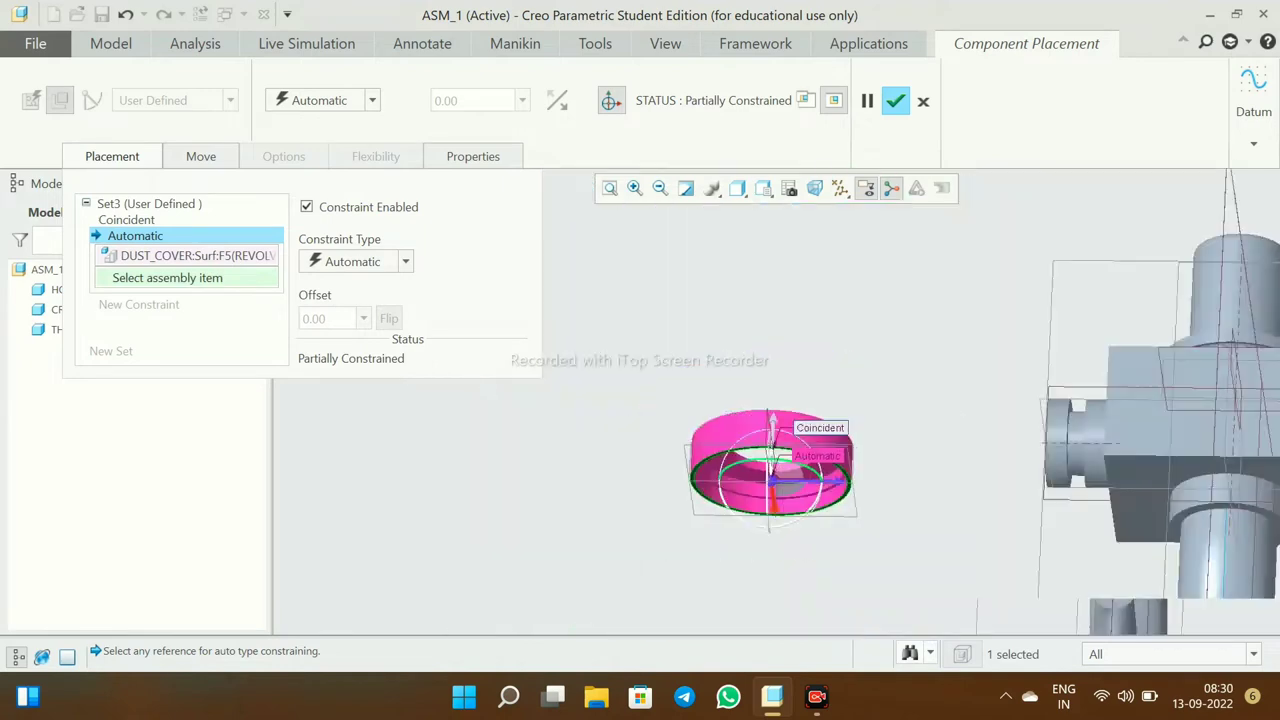
pyautogui.moveTo(900, 450); pyautogui.dragTo(900, 350, button='middle')
pyautogui.scroll(3, 950, 450)
pyautogui.click(1090, 480)
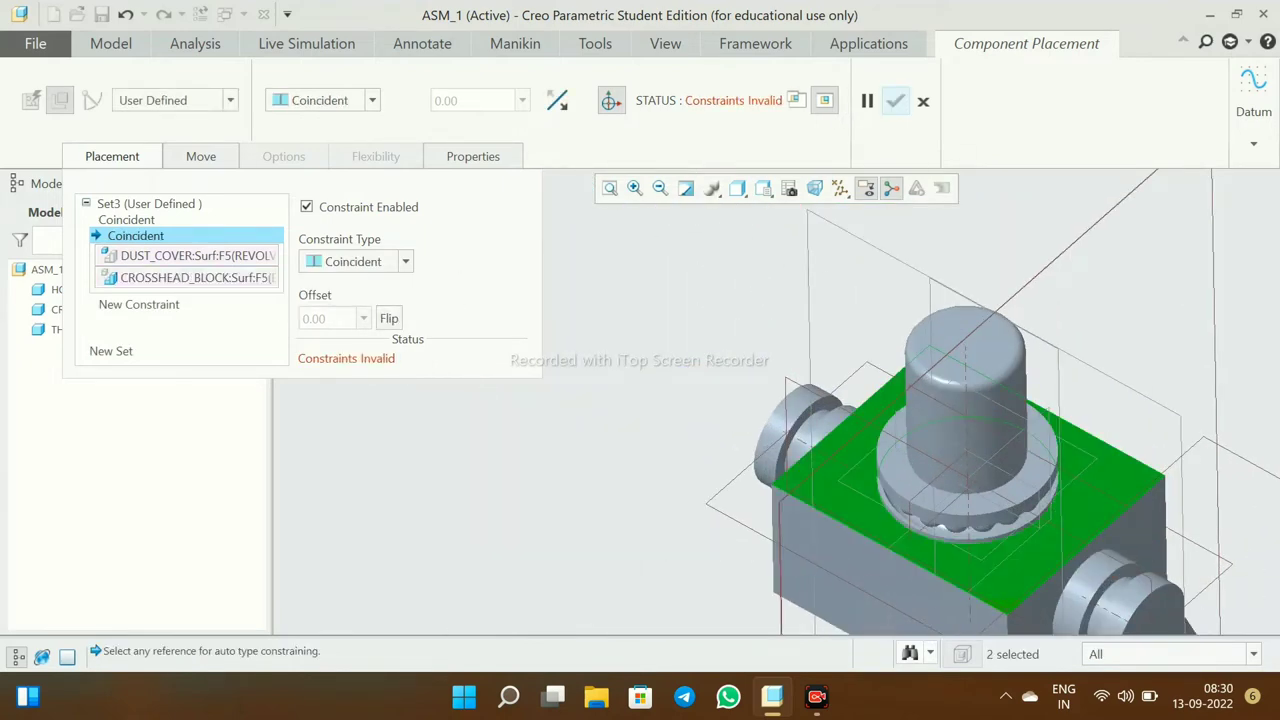
pyautogui.rightClick(157, 238)
pyautogui.click(177, 249)
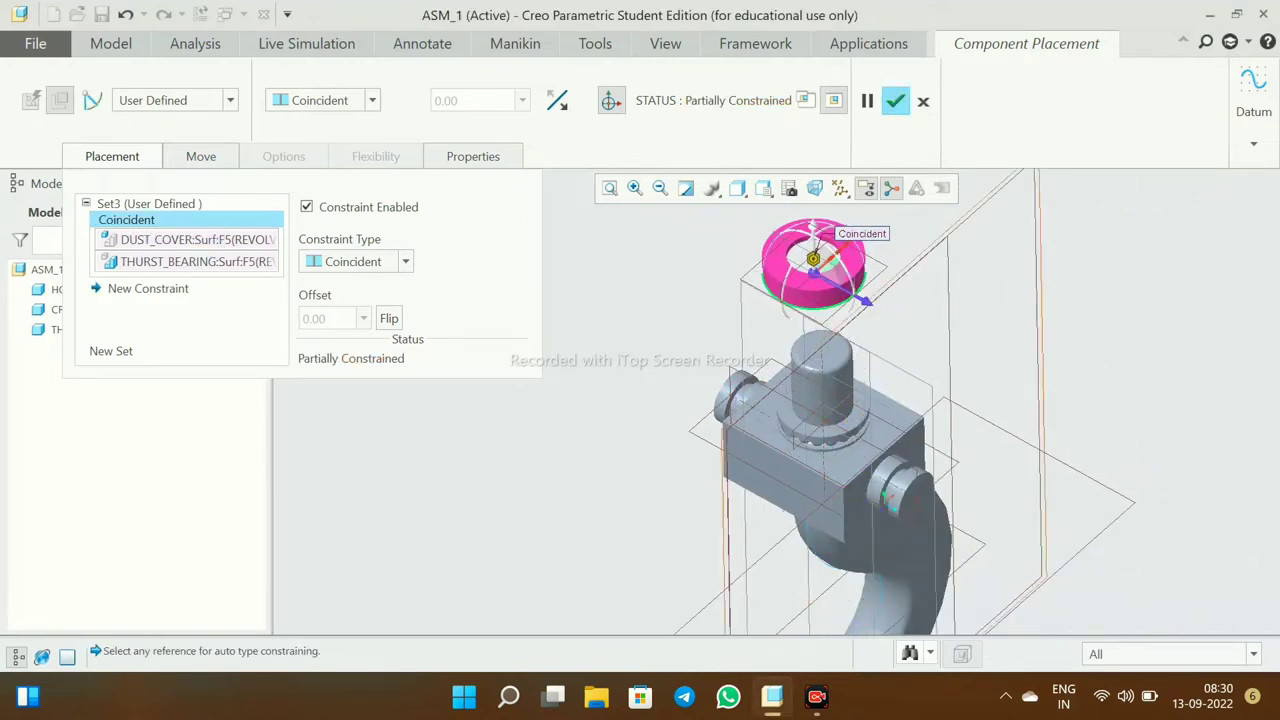
# - Add a constraint from the dust cover surface to the hook shaft, then delete it
pyautogui.click(148, 288)
pyautogui.scroll(5, 830, 300)
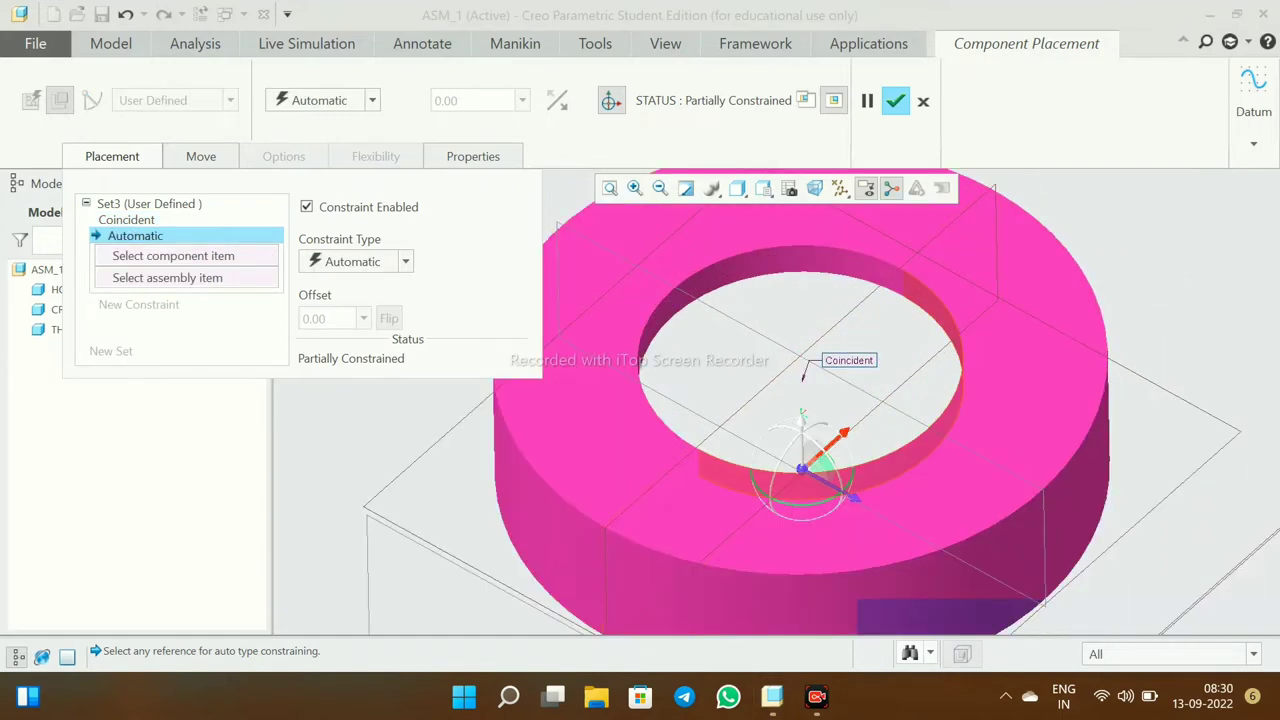
pyautogui.click(829, 457)
pyautogui.scroll(-5, 900, 330)
pyautogui.scroll(3, 920, 420)
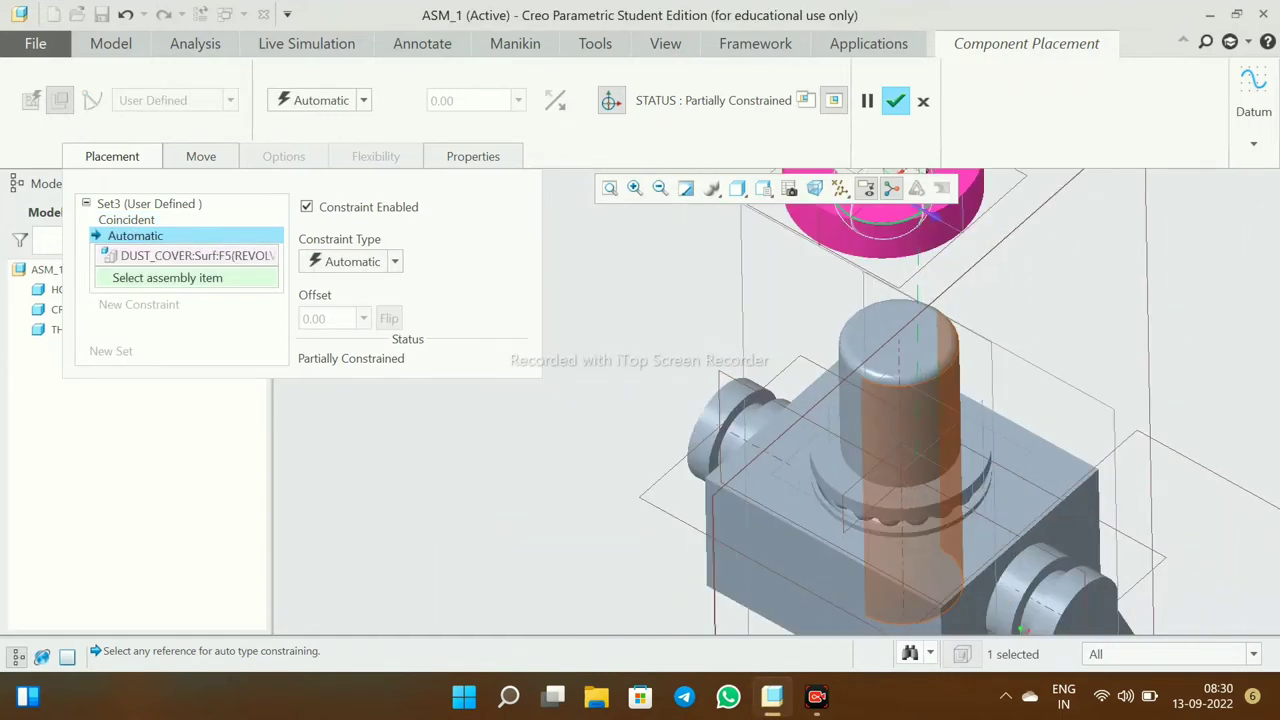
pyautogui.click(900, 450)
pyautogui.moveTo(900, 450); pyautogui.dragTo(870, 348, button='middle')
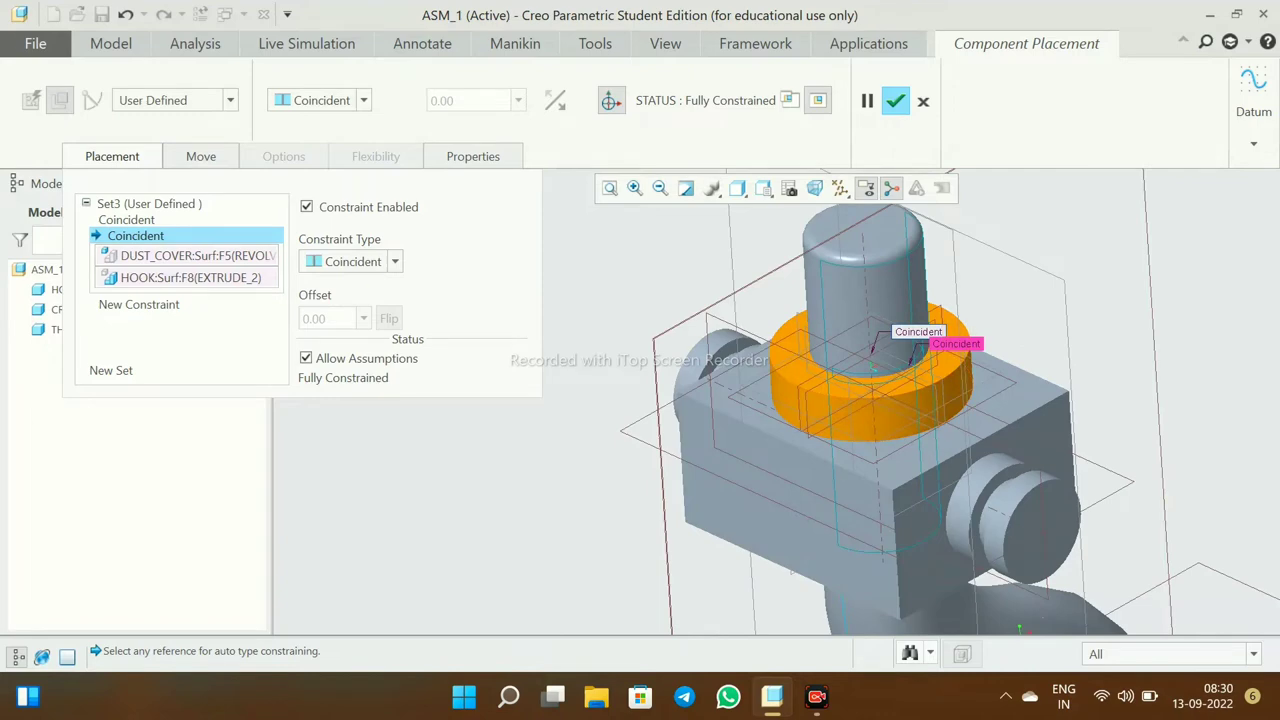
pyautogui.scroll(-2, 870, 348)
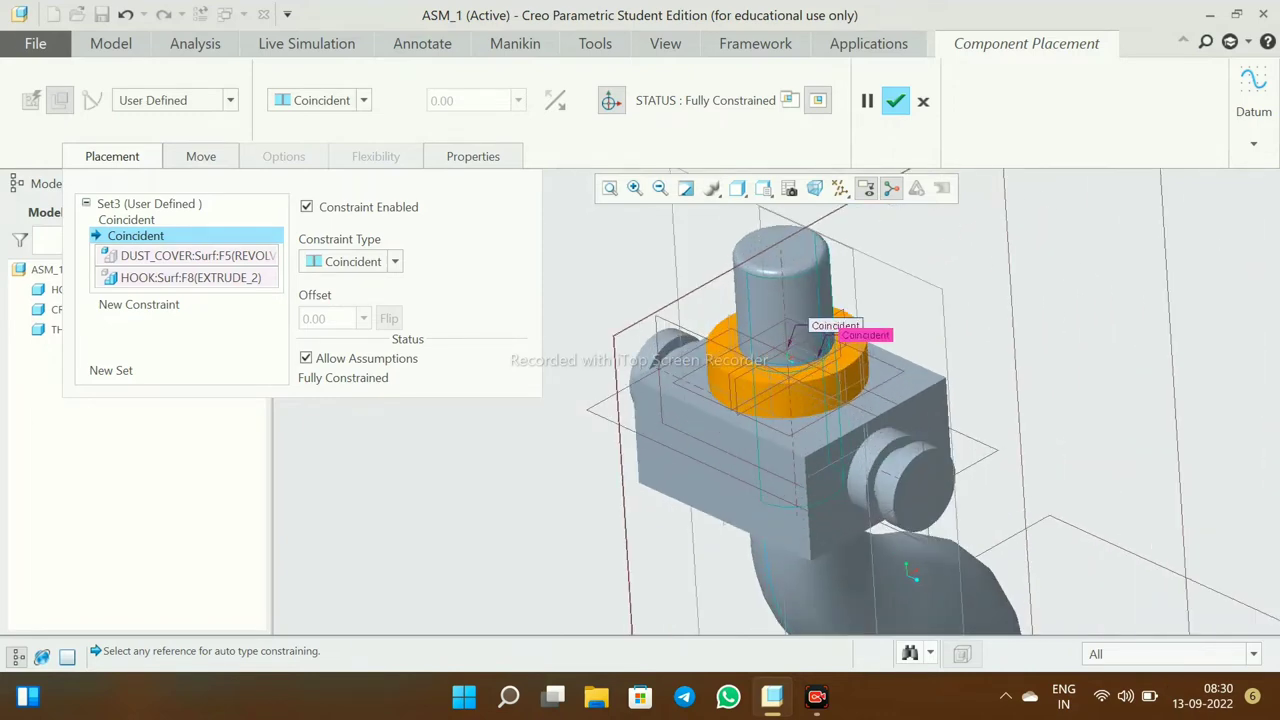
pyautogui.rightClick(190, 236)
pyautogui.click(222, 245)
# - Constrain the dust cover surface coincident with the hook shaft surface and finish placement
pyautogui.moveTo(786, 350); pyautogui.dragTo(1040, 268)
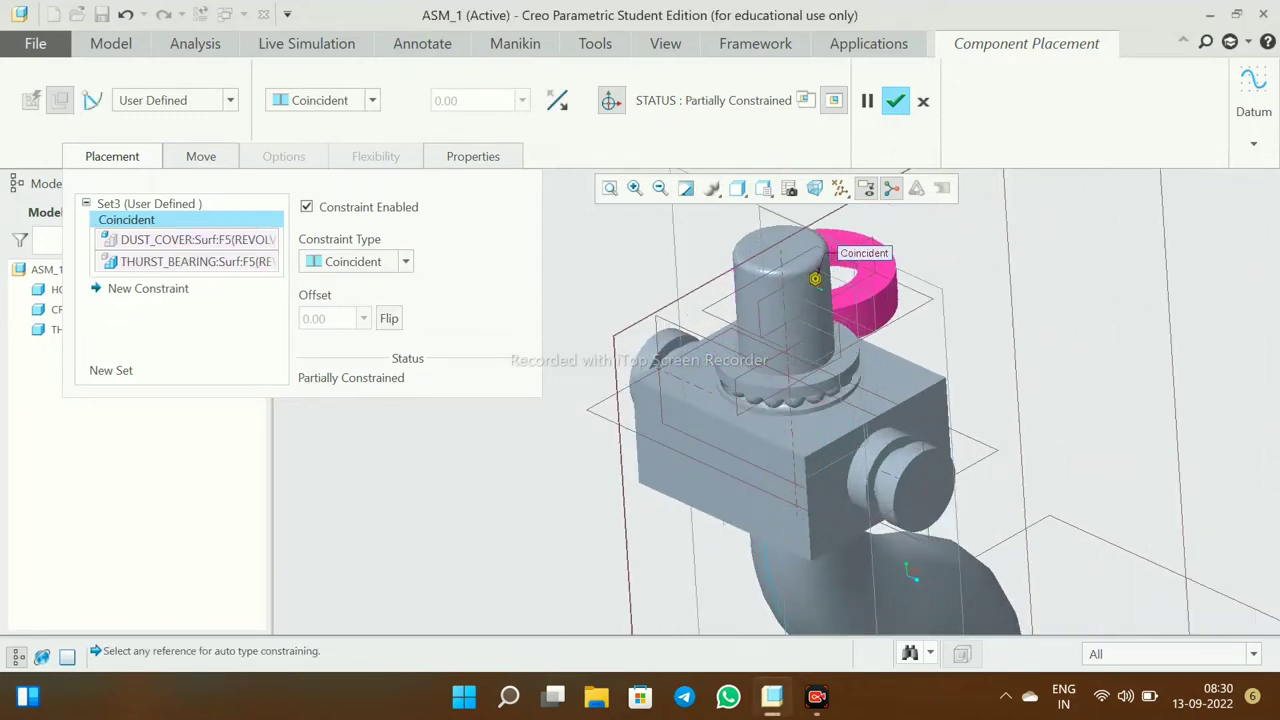
pyautogui.scroll(5, 924, 402)
pyautogui.middleClick(924, 402)
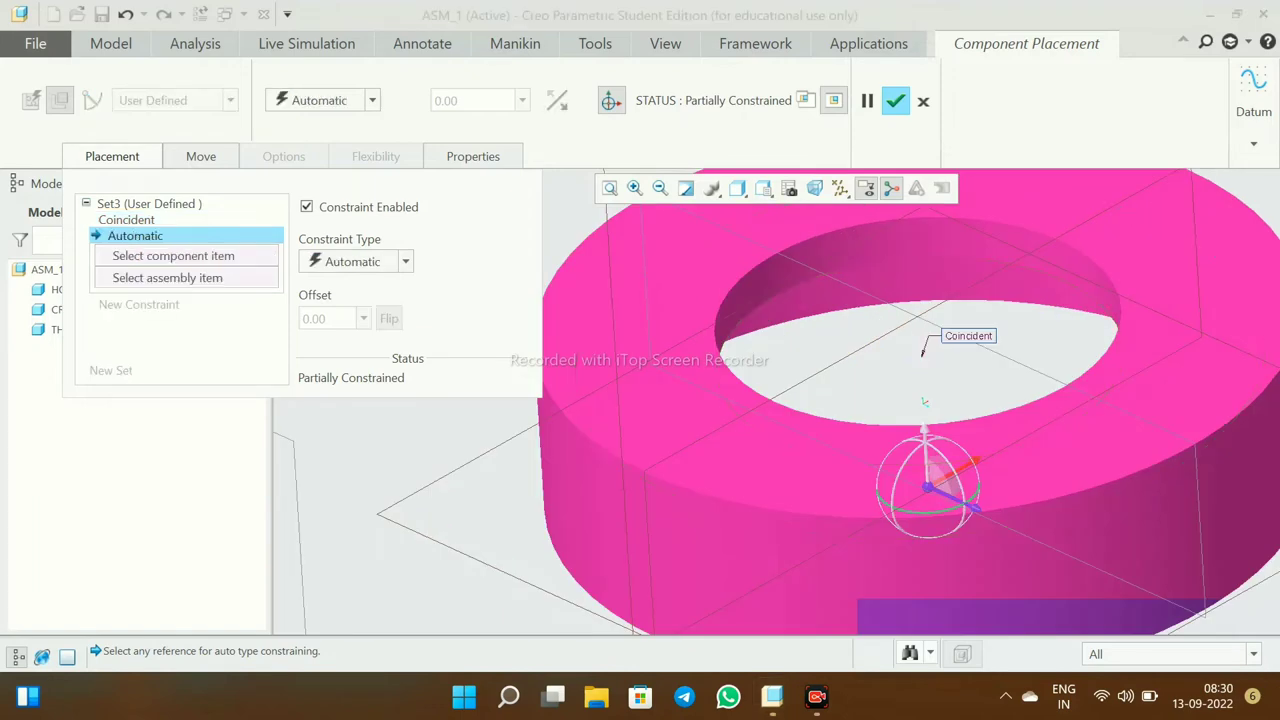
pyautogui.click(924, 402)
pyautogui.scroll(-3, 924, 402)
pyautogui.scroll(3, 690, 250)
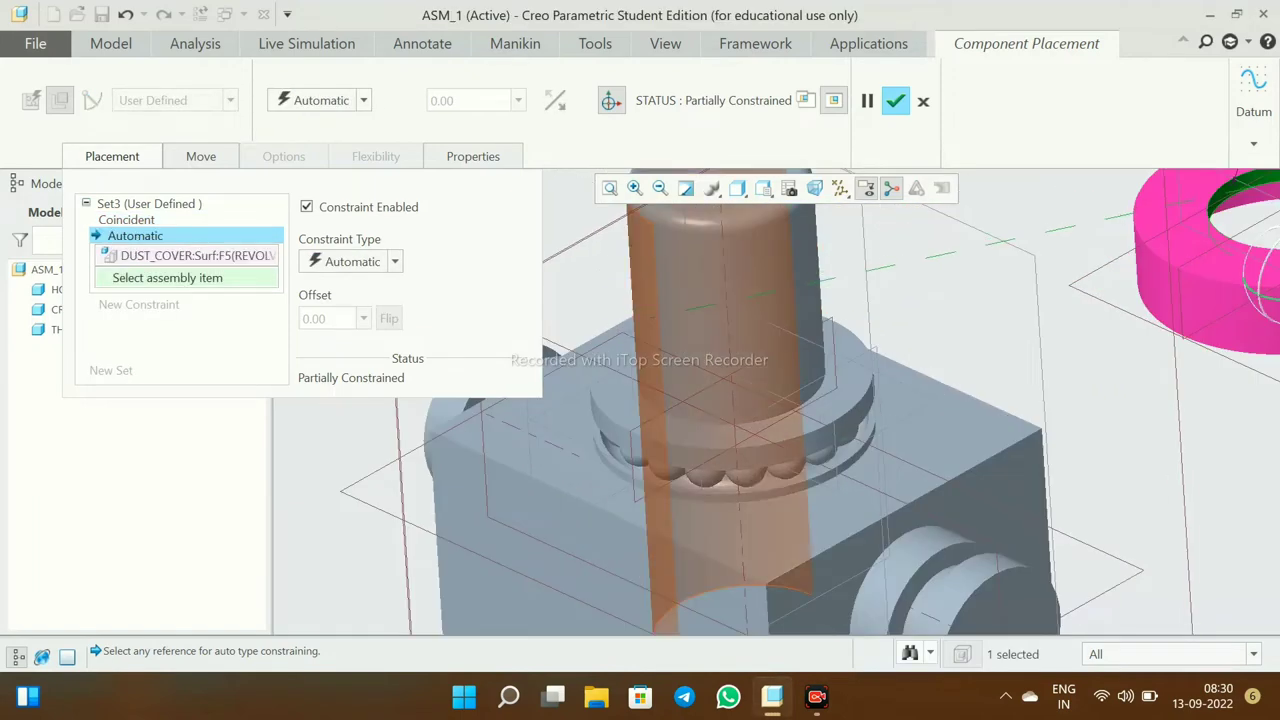
pyautogui.click(690, 250)
pyautogui.scroll(-4, 671, 342)
pyautogui.middleClick(671, 342)
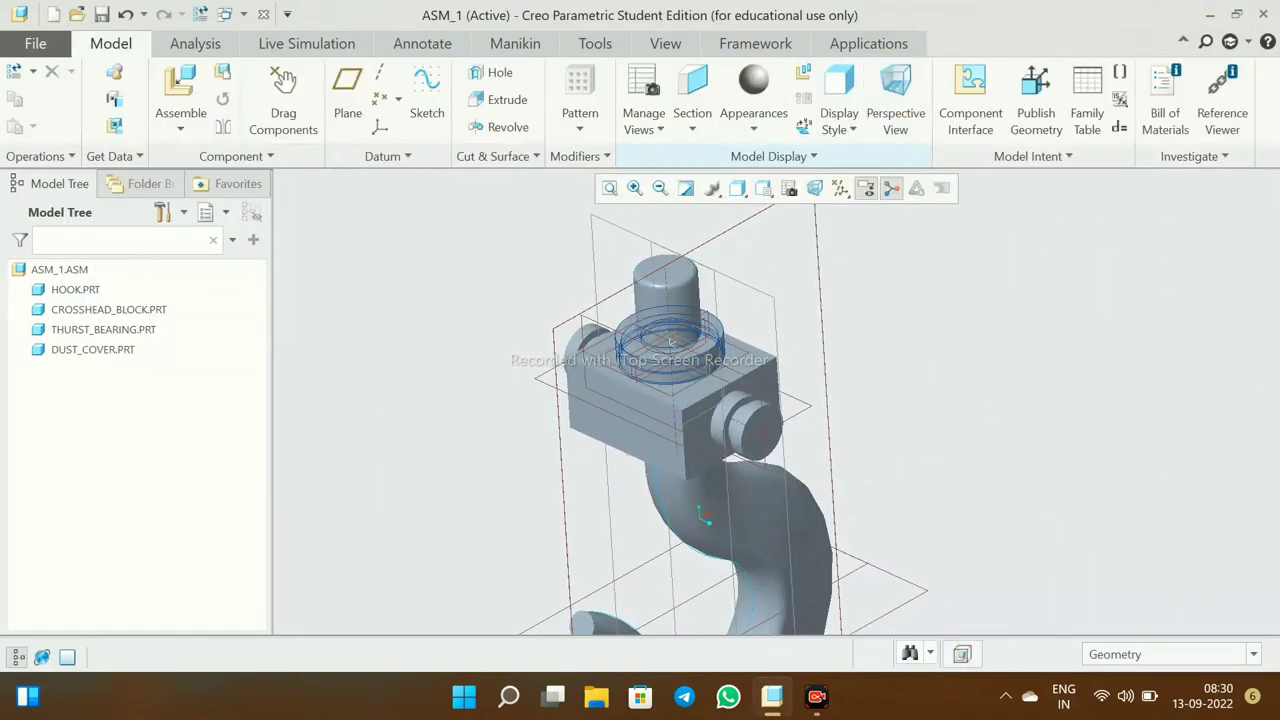
# - Load nut.prt into the assembly
pyautogui.moveTo(671, 342); pyautogui.dragTo(680, 322, button='middle')
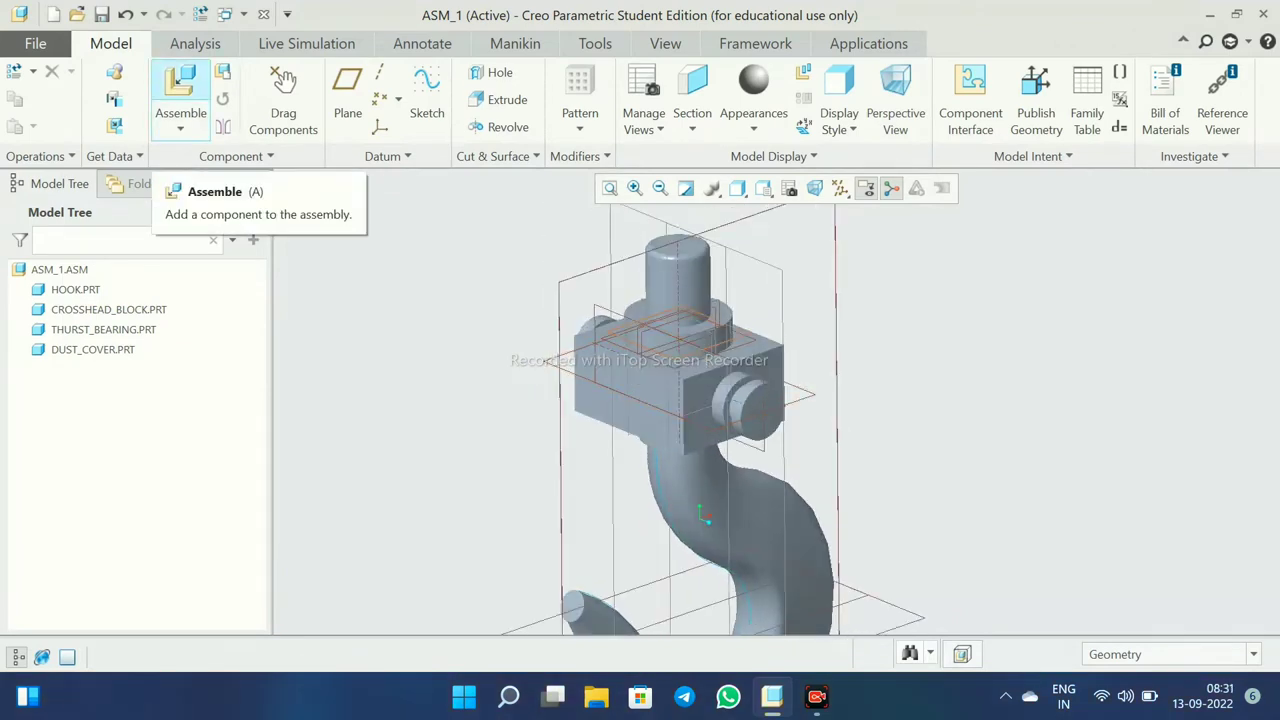
pyautogui.click(181, 85)
pyautogui.press('Down')
pyautogui.press('Down')
pyautogui.press('Down')
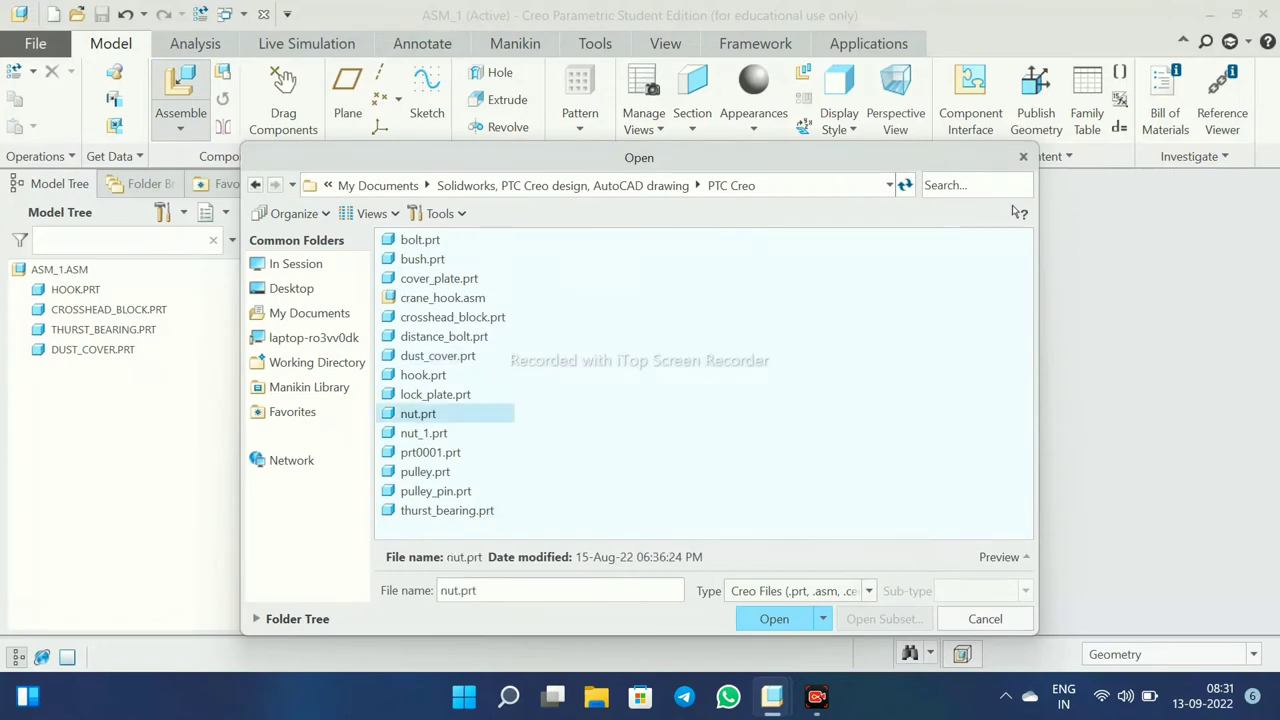
pyautogui.press('Return')
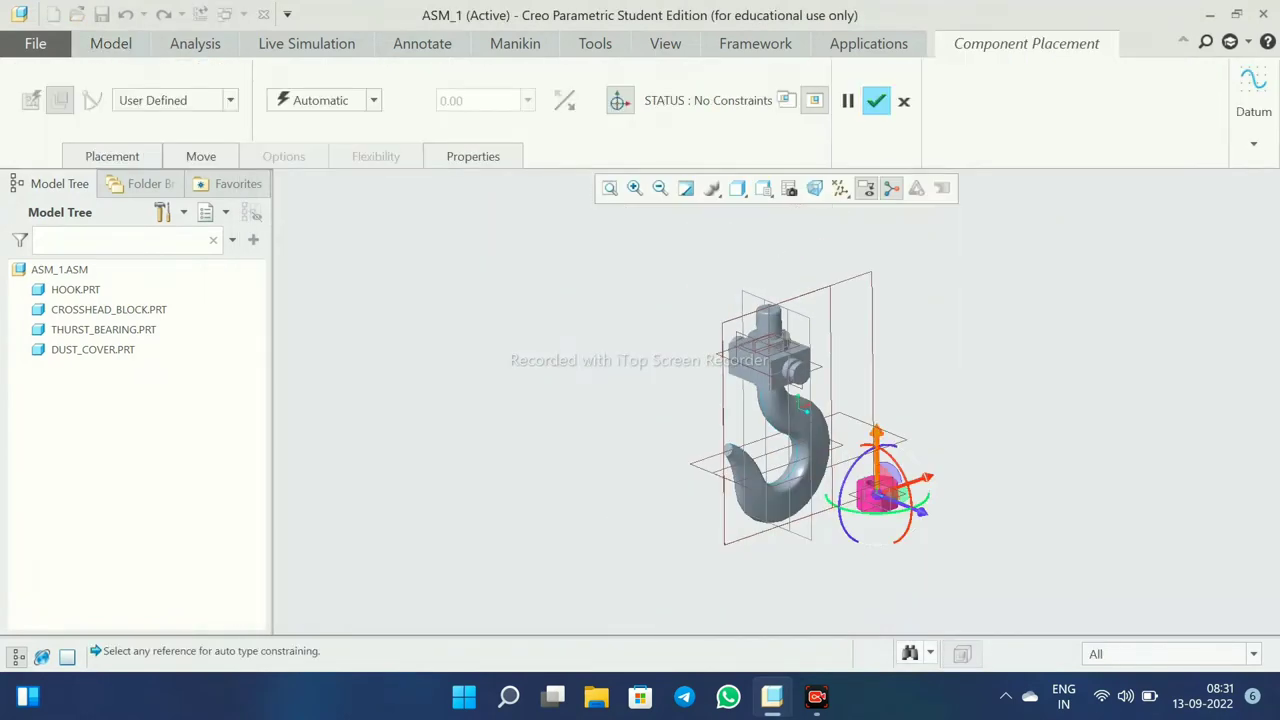
# - Make the nut's hole surface coincident with the hook's shank surface
pyautogui.scroll(-5, 698, 305)
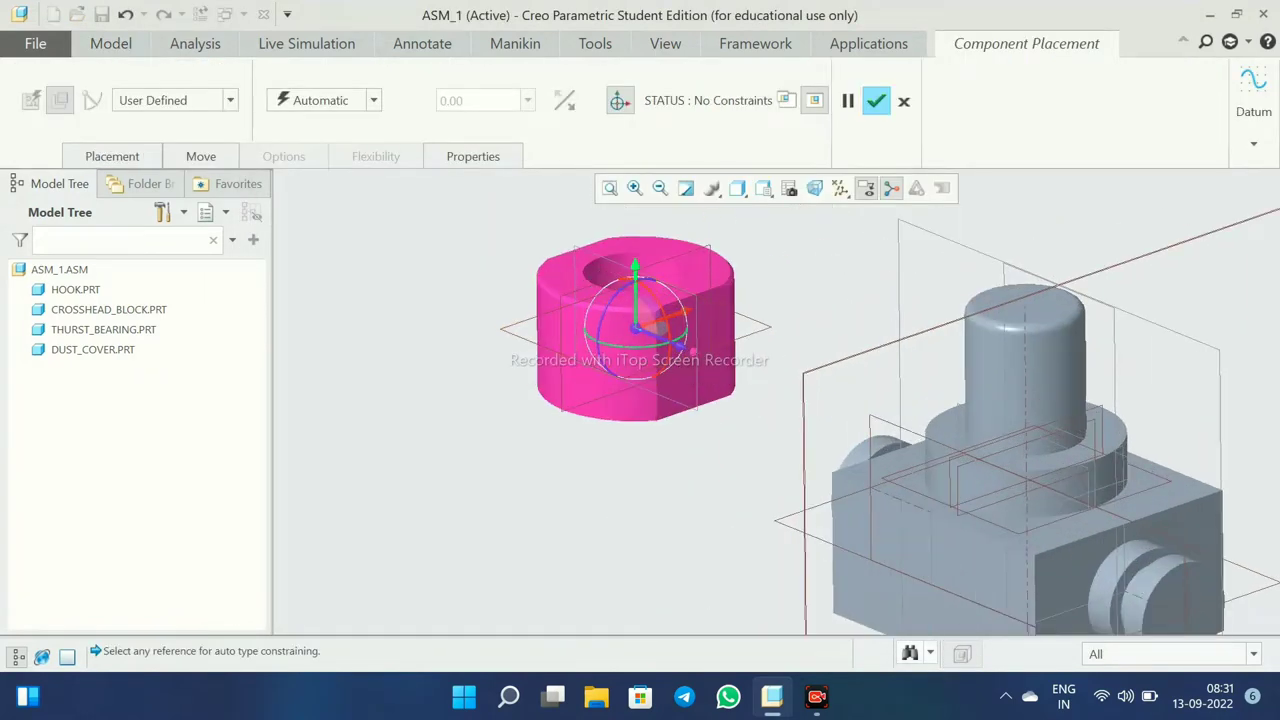
pyautogui.click(112, 156)
pyautogui.click(405, 261)
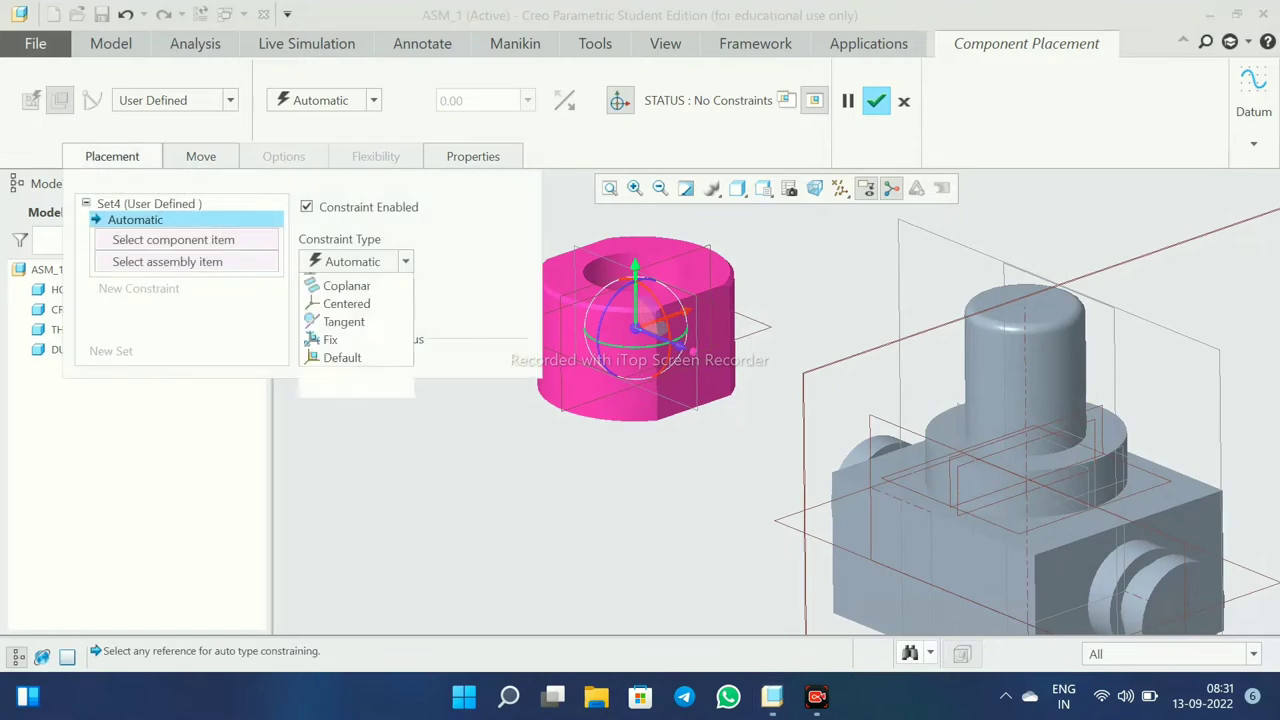
pyautogui.click(366, 354)
pyautogui.scroll(-2, 647, 260)
pyautogui.scroll(-3, 647, 260)
pyautogui.scroll(2, 640, 480)
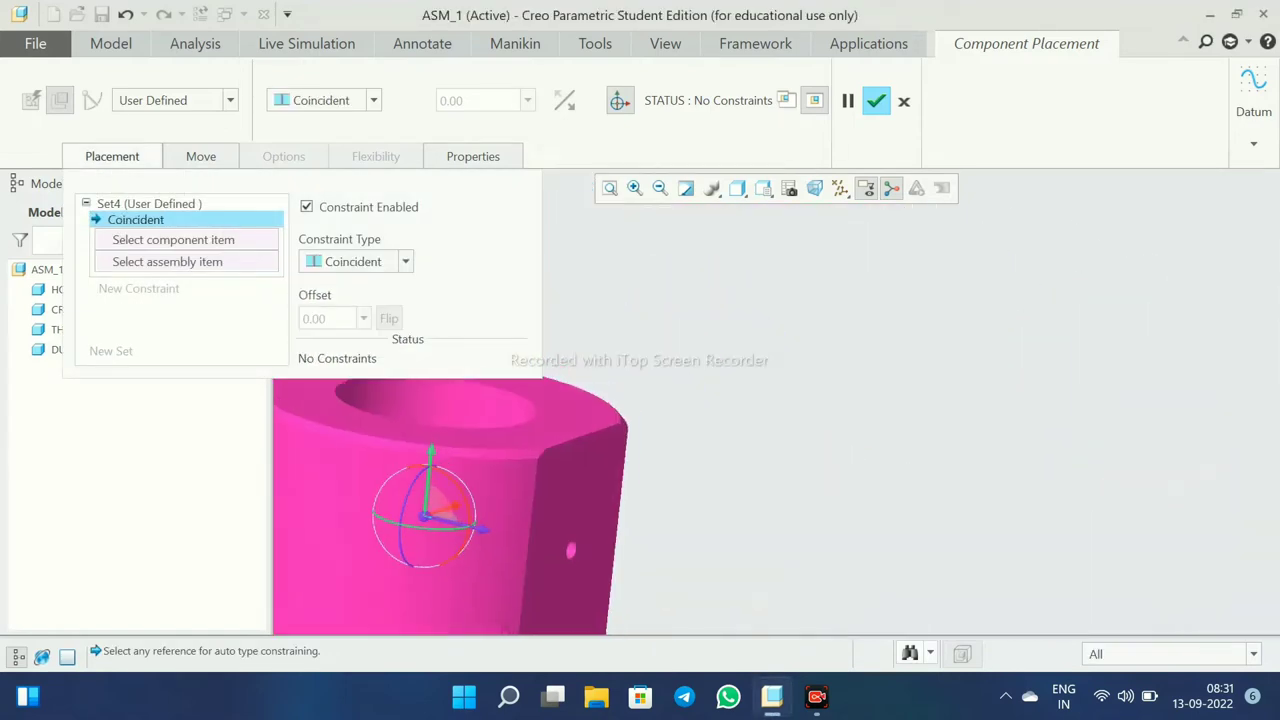
pyautogui.scroll(2, 640, 480)
pyautogui.scroll(-5, 640, 480)
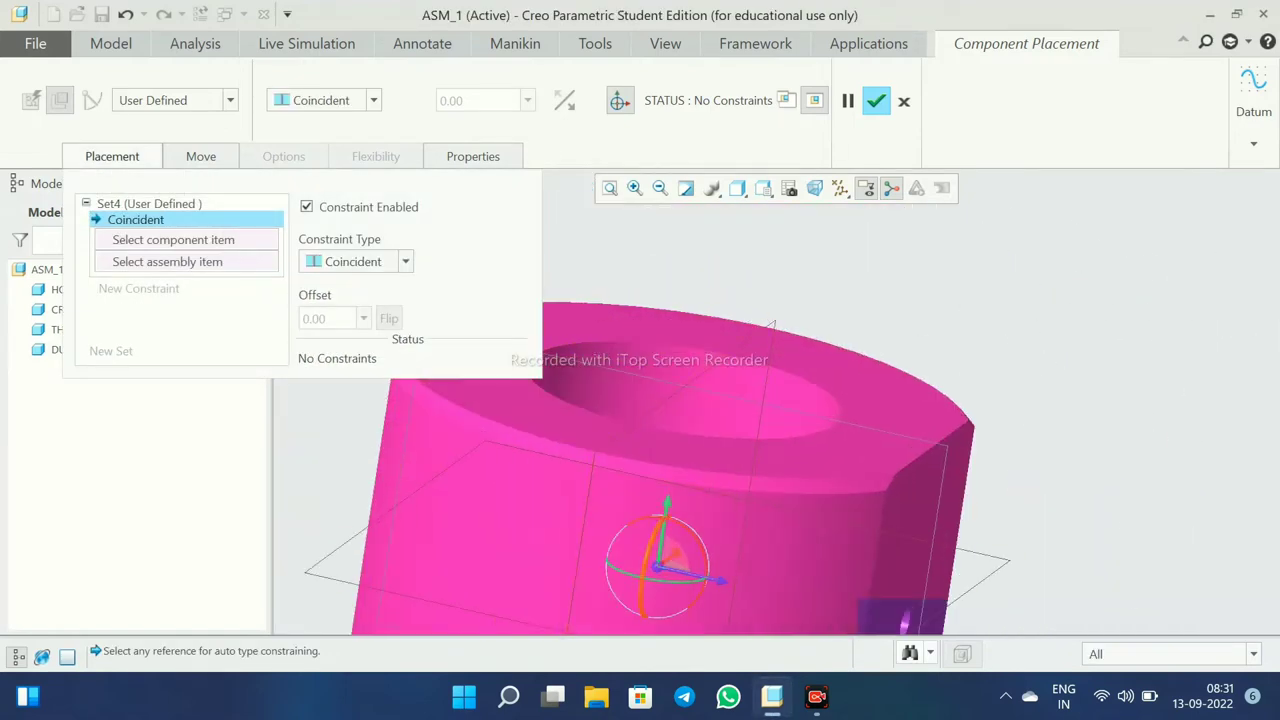
pyautogui.scroll(3, 660, 470)
pyautogui.click(730, 410)
pyautogui.scroll(2, 730, 410)
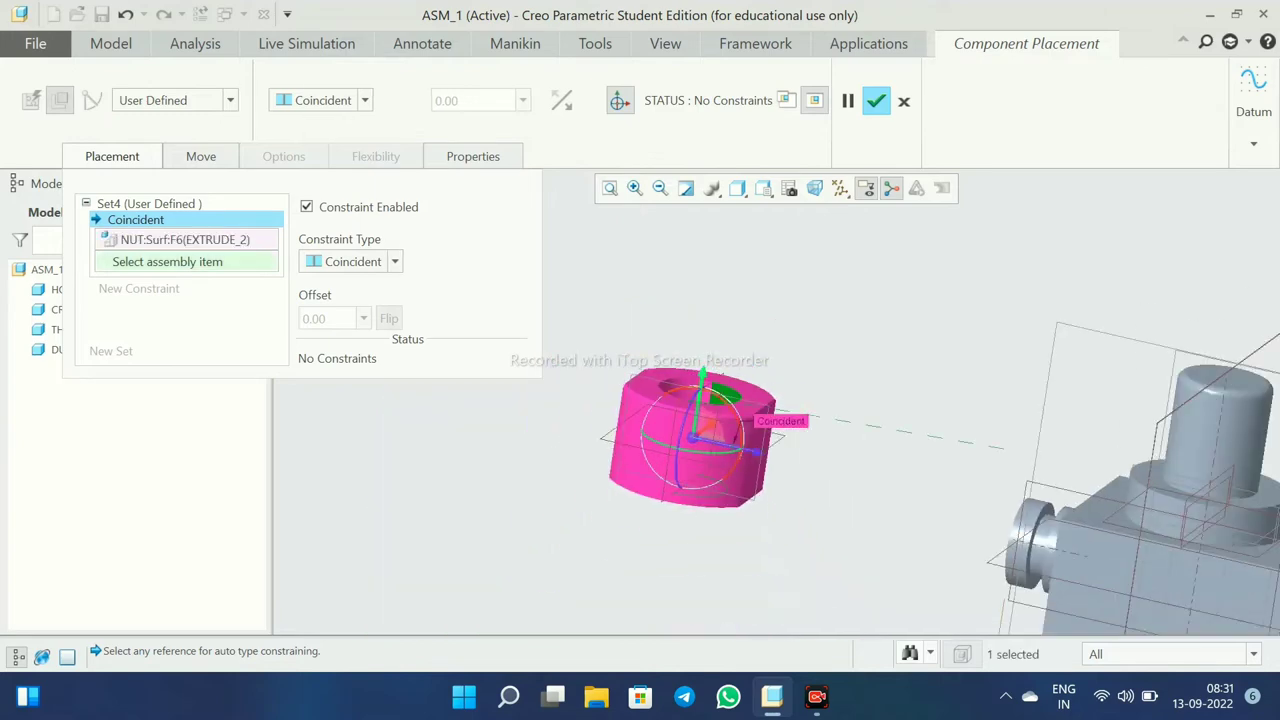
pyautogui.scroll(-1, 640, 400)
pyautogui.scroll(-3, 621, 346)
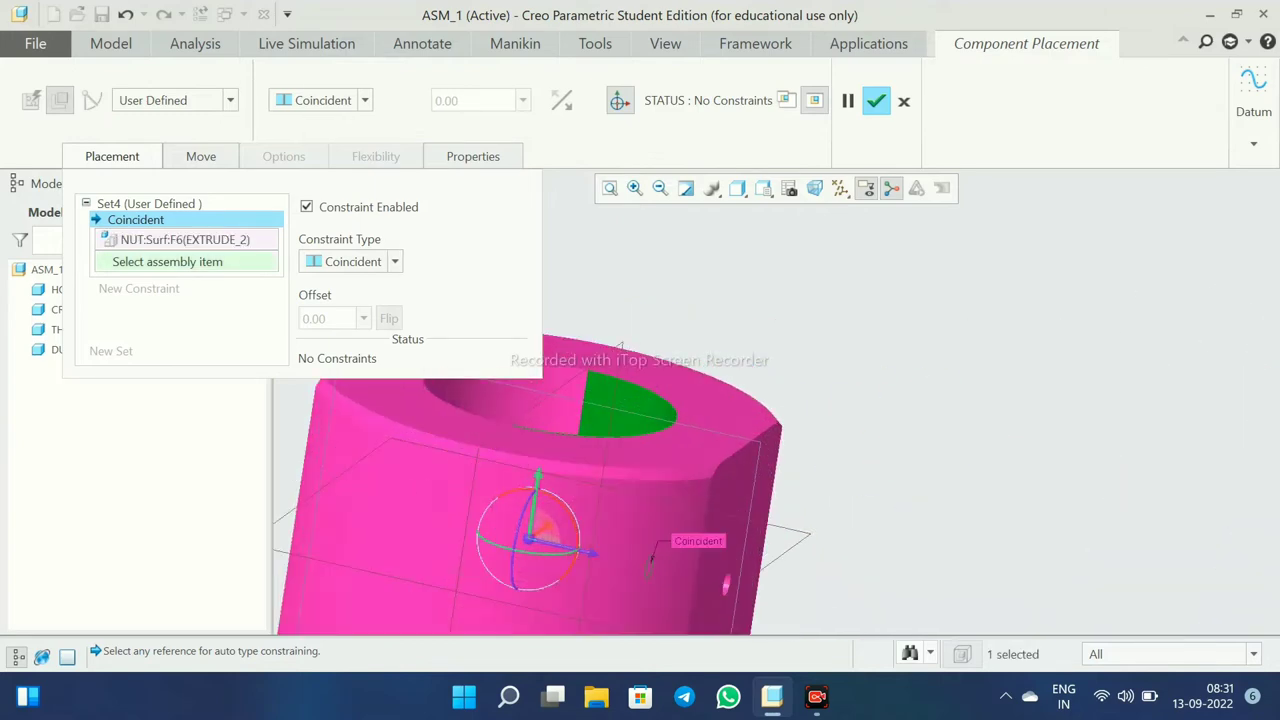
pyautogui.scroll(3, 621, 346)
pyautogui.scroll(-3, 860, 400)
pyautogui.click(880, 410)
pyautogui.scroll(3, 900, 410)
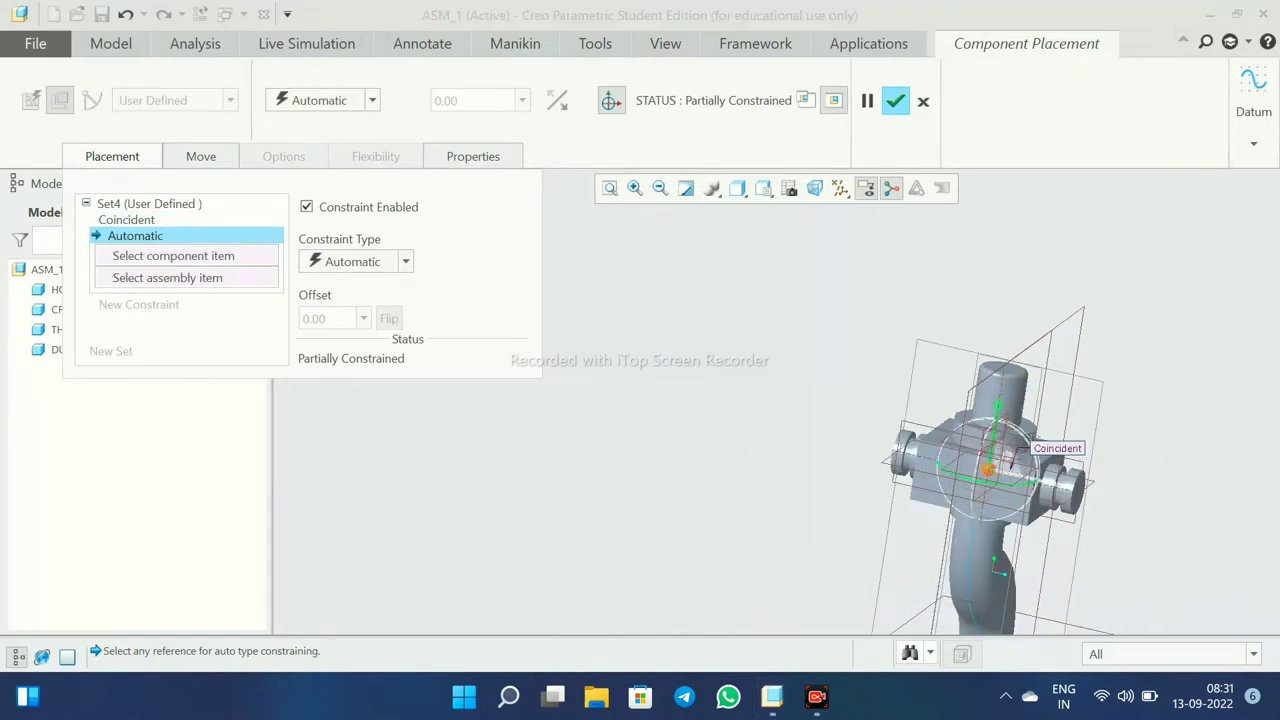
pyautogui.scroll(-2, 1000, 360)
pyautogui.scroll(-3, 960, 350)
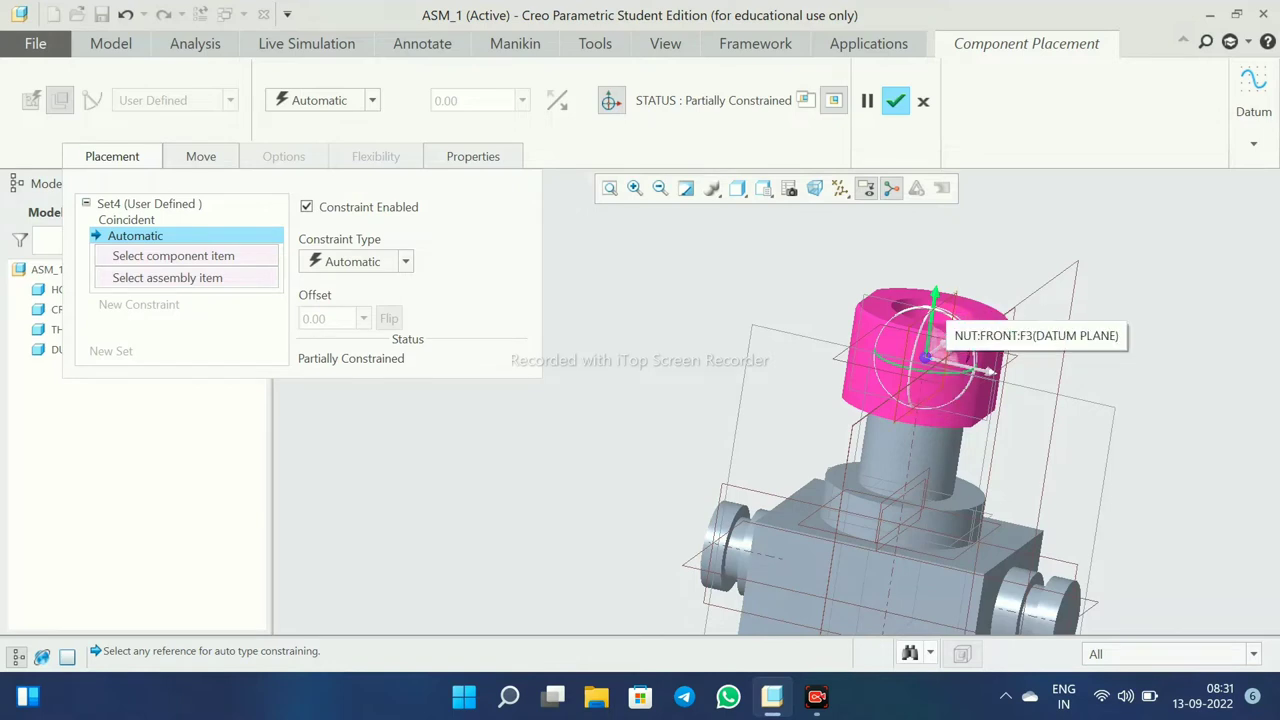
# - Set NUT:FRONT parallel to the assembly's RIGHT datum plane
pyautogui.click(942, 344)
pyautogui.click(405, 261)
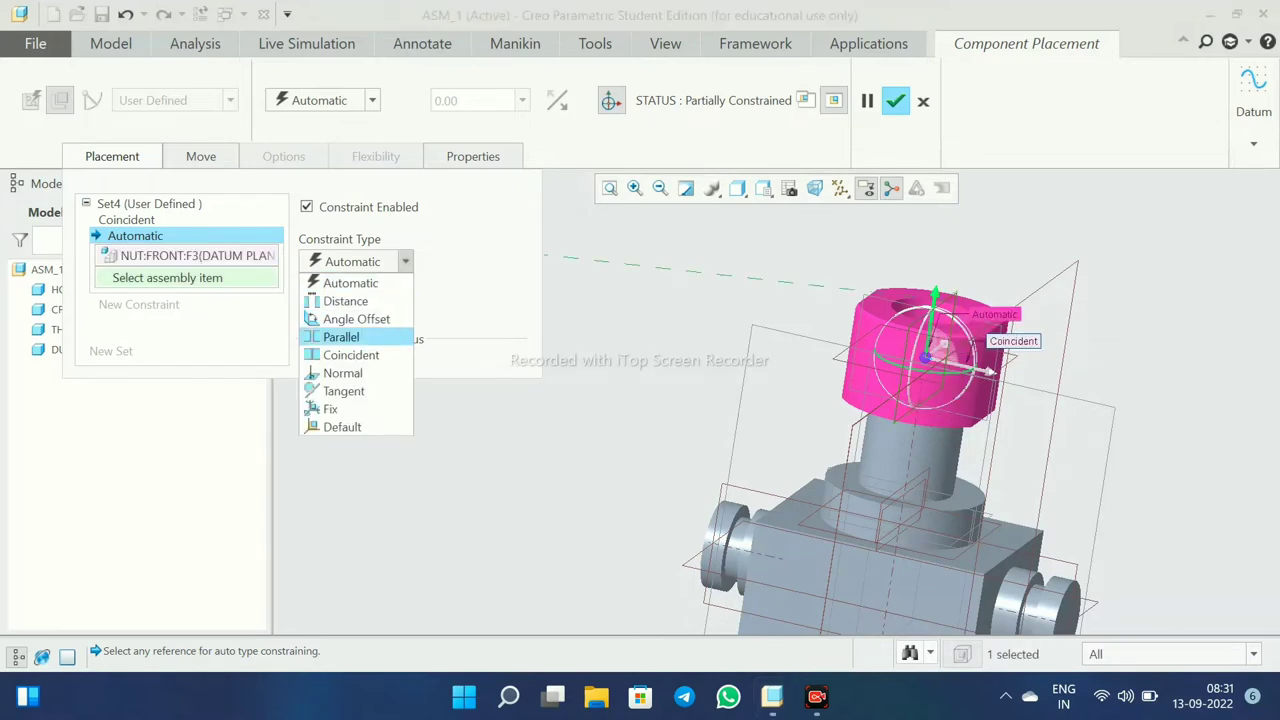
pyautogui.click(340, 336)
pyautogui.click(1120, 400)
pyautogui.scroll(2, 1120, 400)
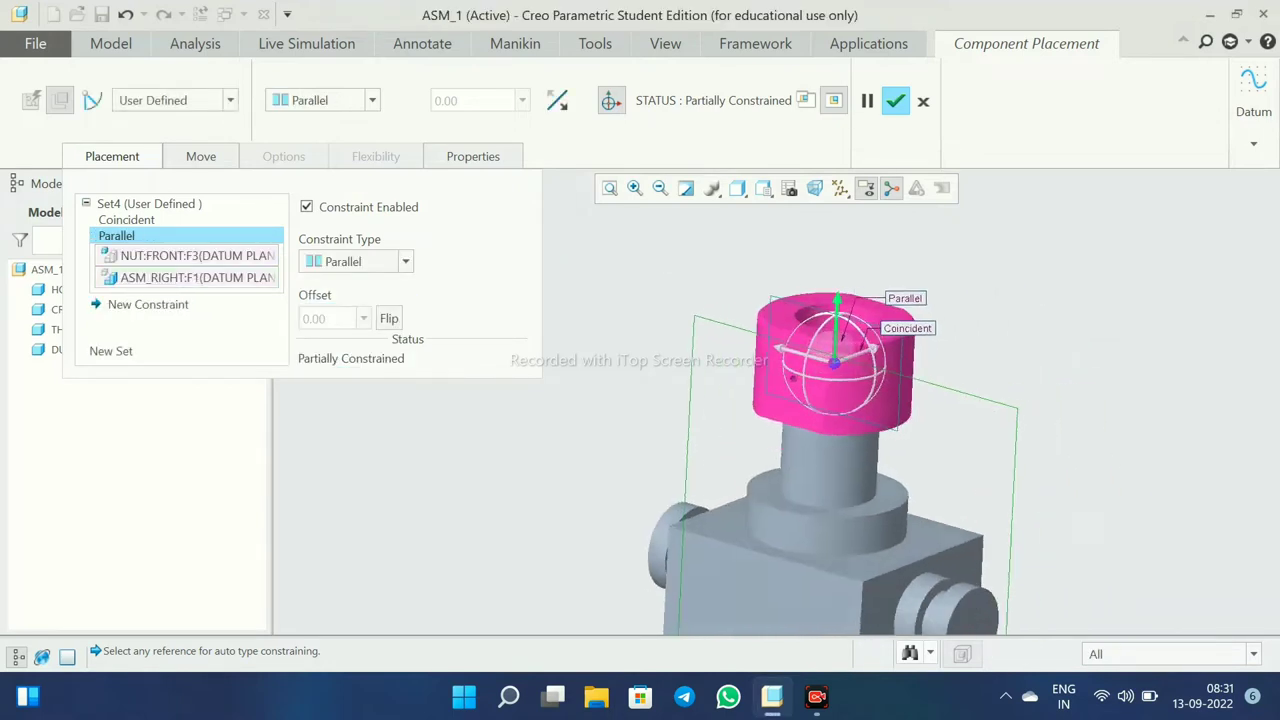
pyautogui.scroll(3, 1120, 400)
pyautogui.scroll(-4, 830, 230)
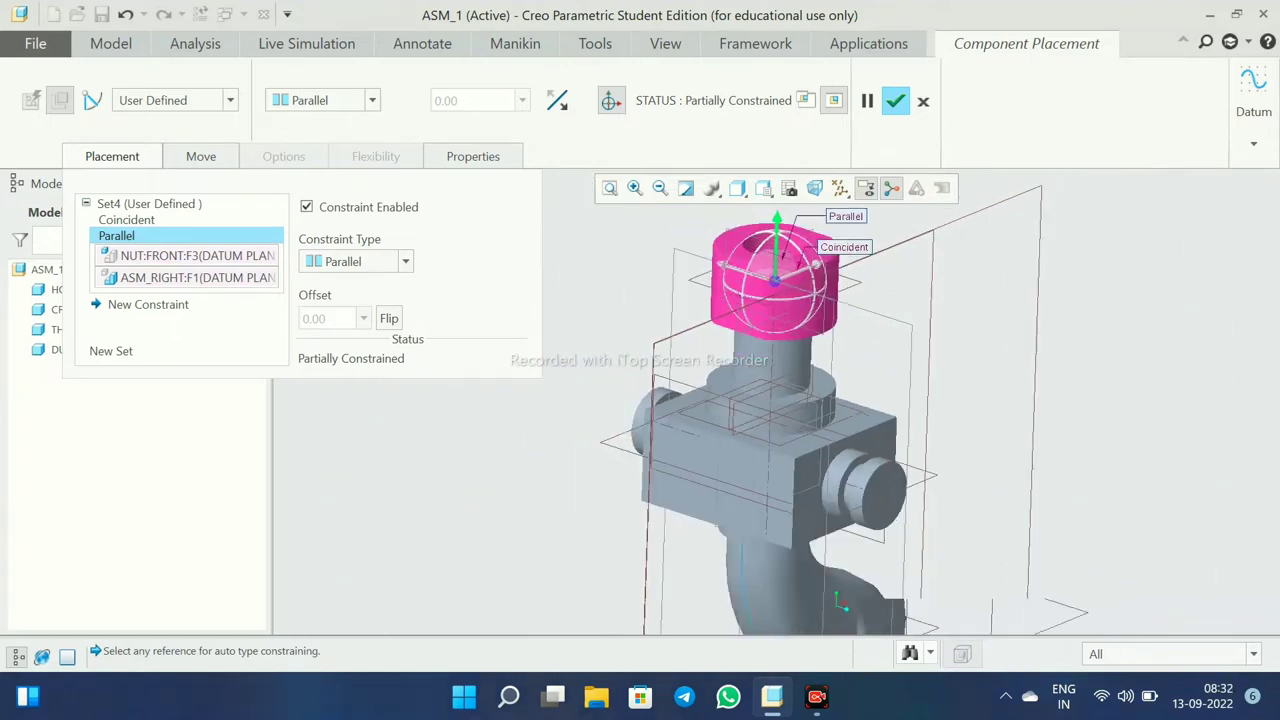
pyautogui.scroll(1, 830, 230)
# - Seat the nut's bottom face coincident on the dust cover's top face
pyautogui.click(148, 304)
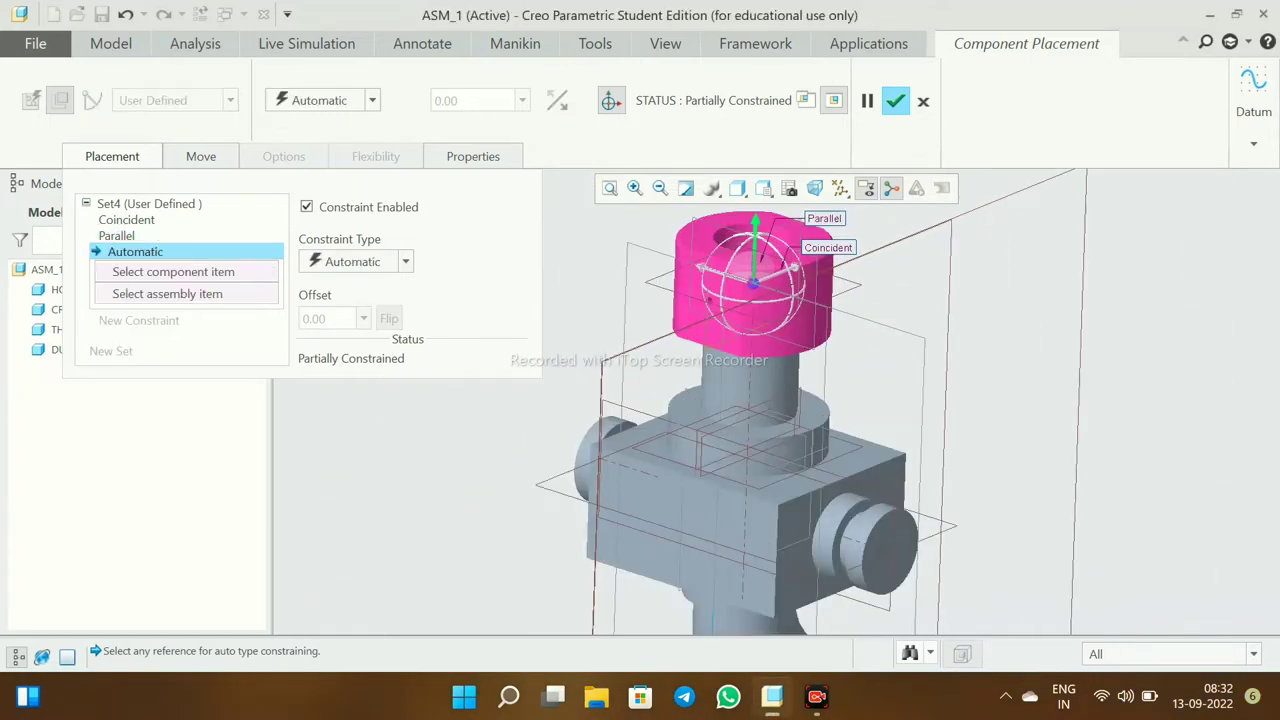
pyautogui.moveTo(750, 450); pyautogui.dragTo(750, 380, button='middle')
pyautogui.click(730, 256)
pyautogui.scroll(3, 730, 256)
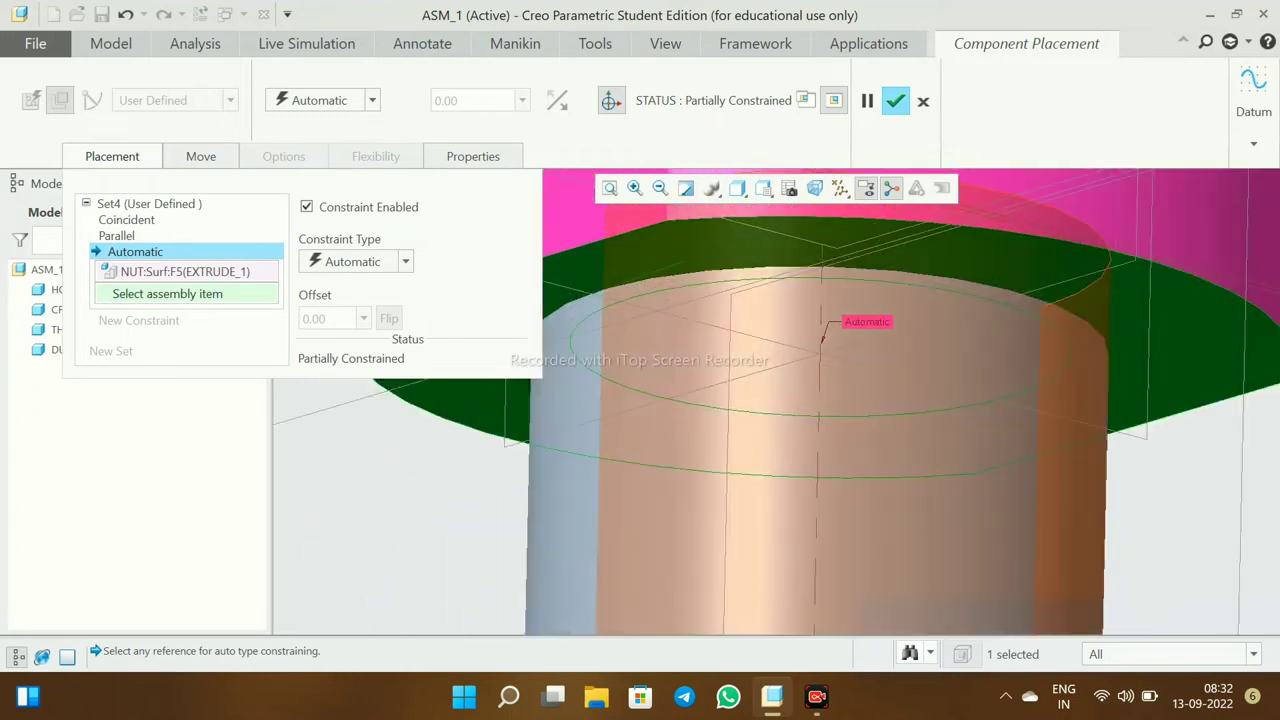
pyautogui.scroll(-1, 730, 256)
pyautogui.scroll(-3, 633, 420)
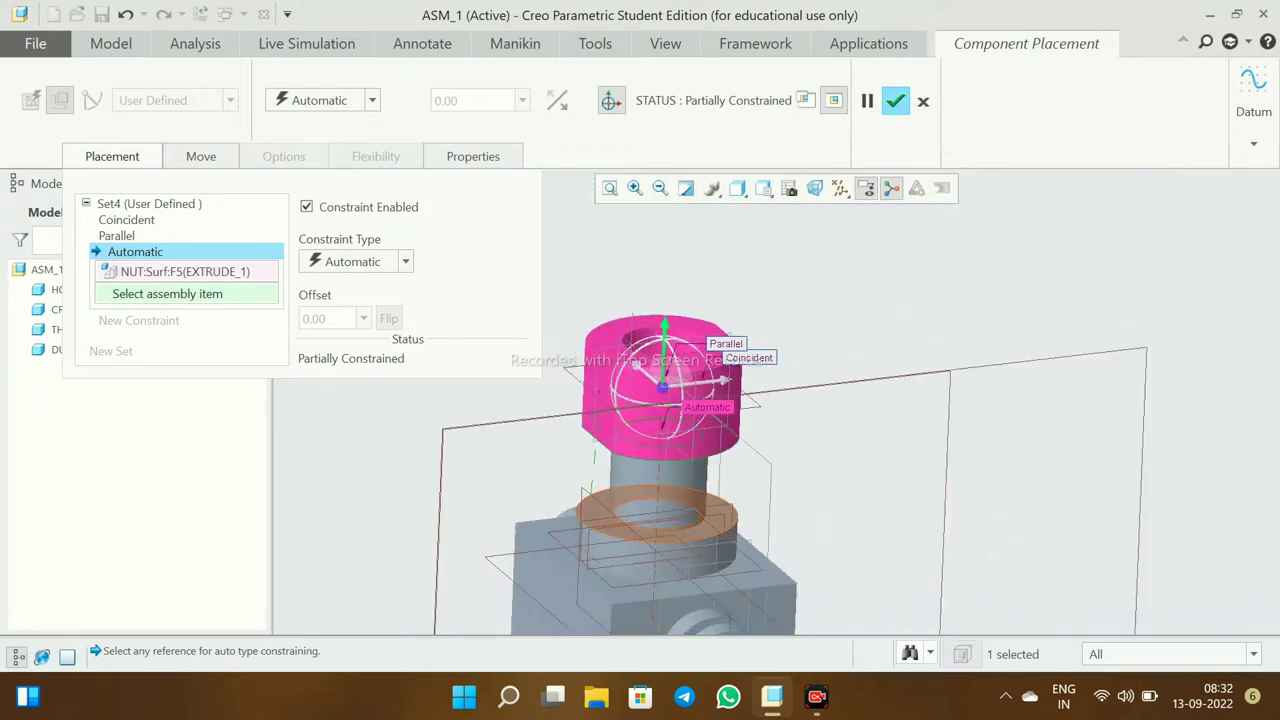
pyautogui.click(660, 520)
pyautogui.scroll(3, 760, 450)
pyautogui.moveTo(760, 450); pyautogui.dragTo(836, 489, button='middle')
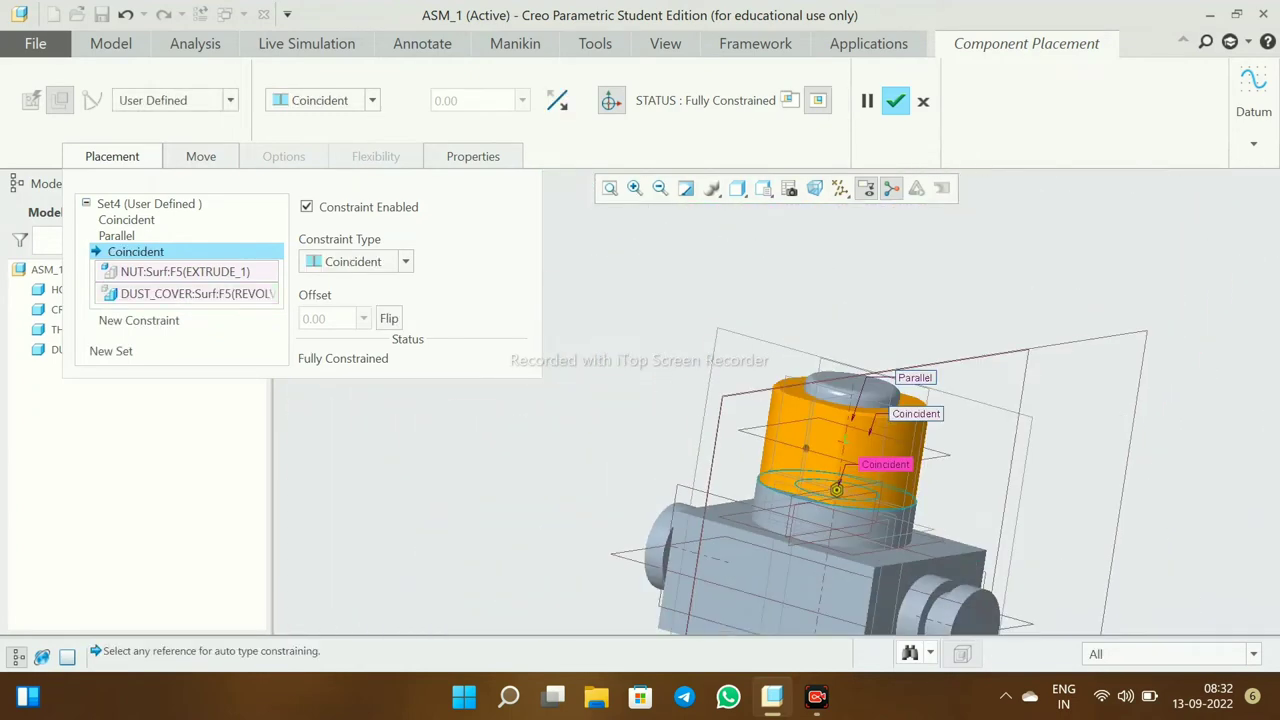
pyautogui.scroll(-2, 760, 460)
pyautogui.scroll(2, 730, 450)
# - Confirm the nut placement and hide the datum planes
pyautogui.click(895, 100)
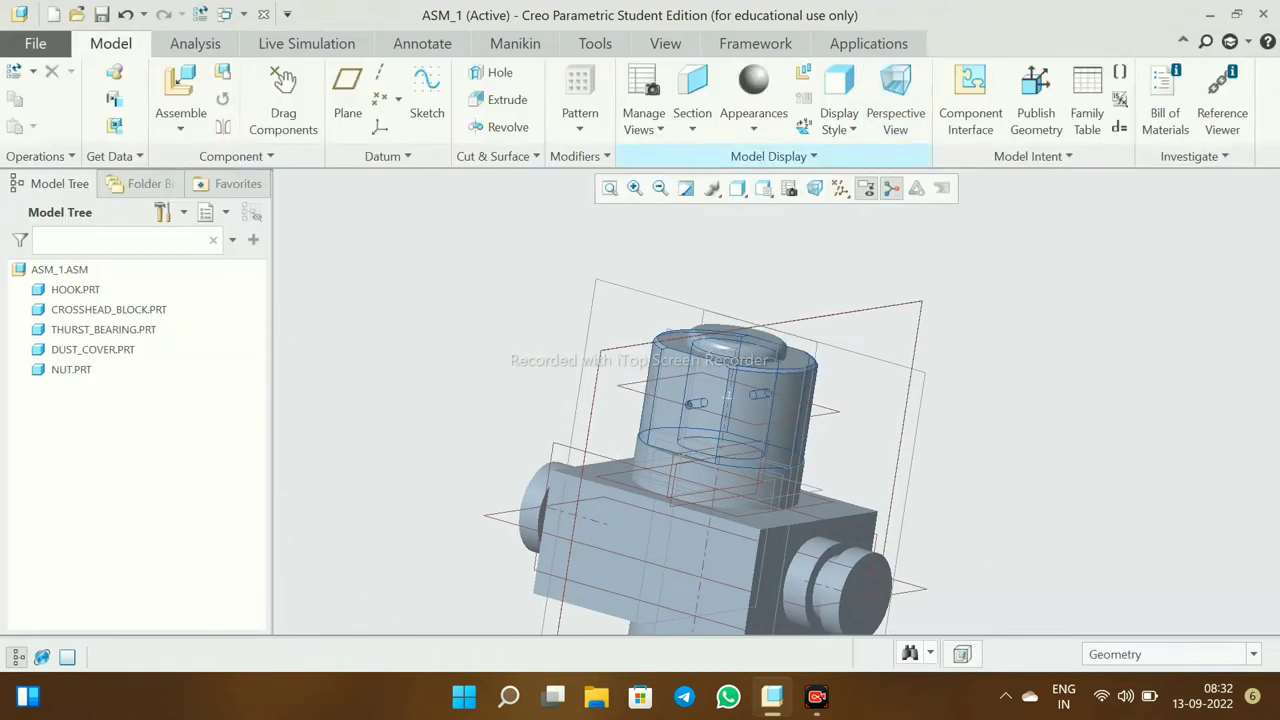
pyautogui.click(840, 188)
pyautogui.click(840, 301)
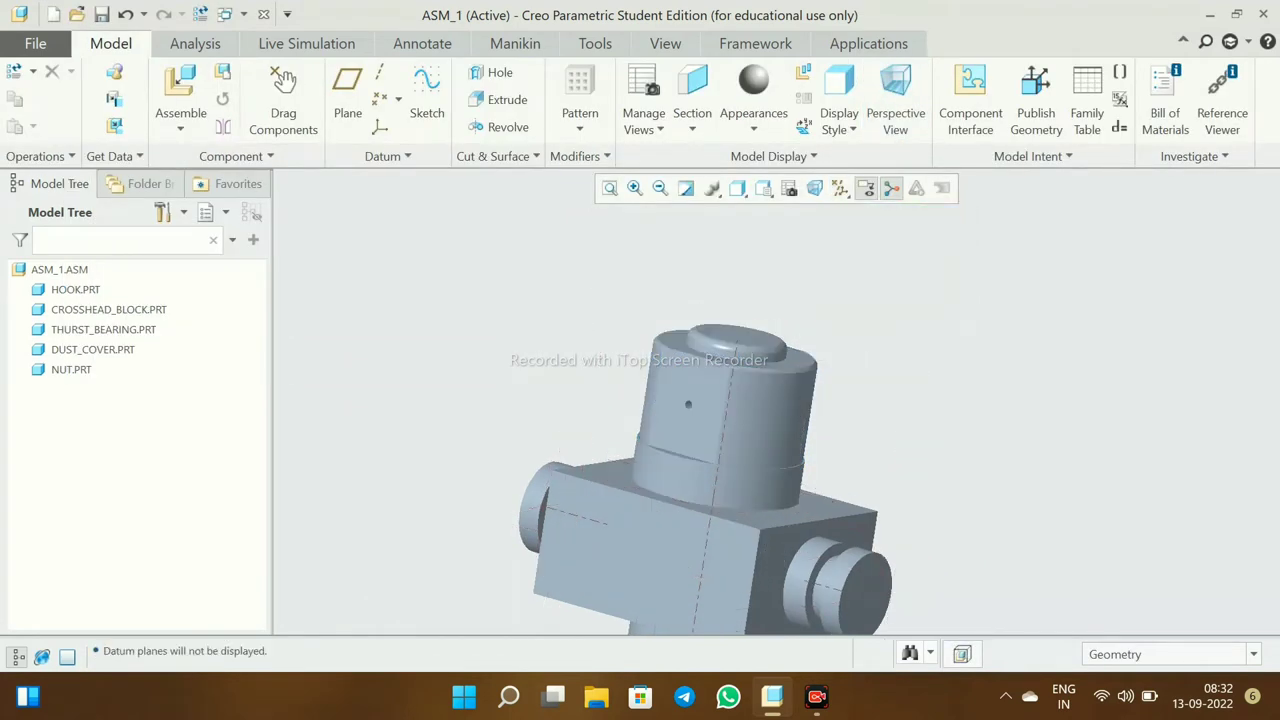
pyautogui.scroll(-3, 720, 450)
pyautogui.scroll(3, 710, 400)
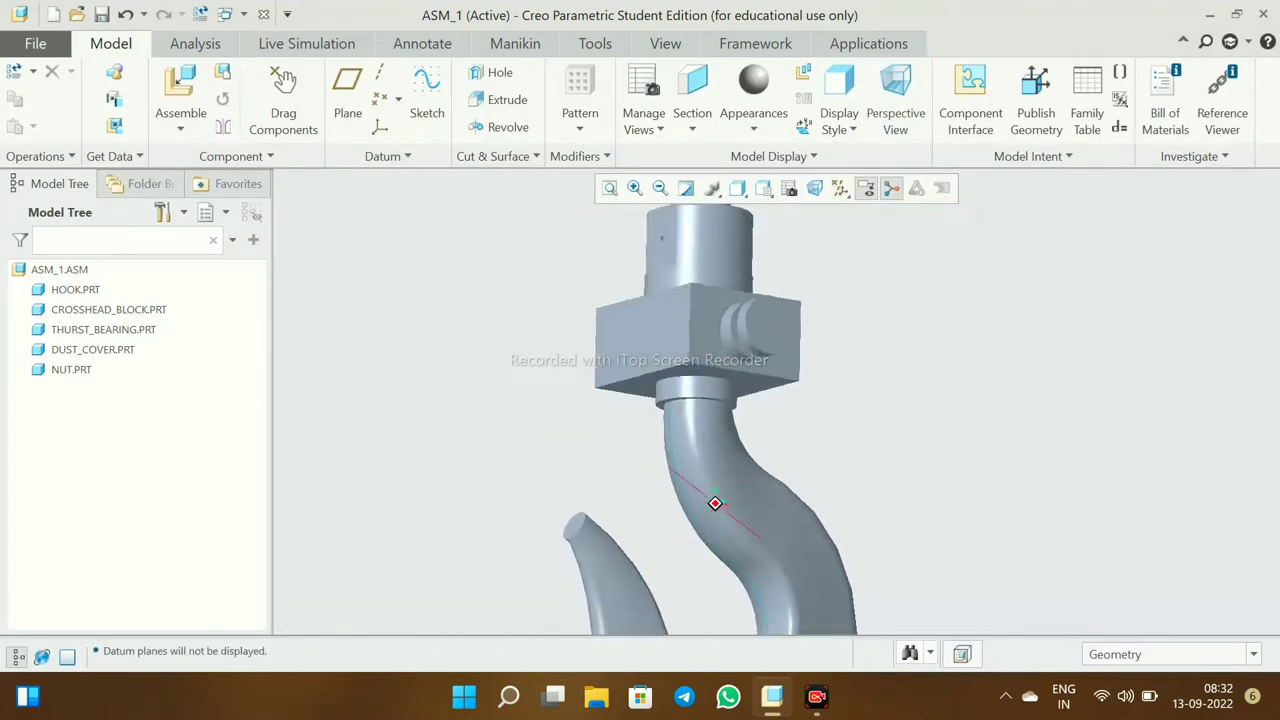
pyautogui.moveTo(720, 450); pyautogui.dragTo(720, 520, button='middle')
pyautogui.scroll(-2, 710, 460)
# - Insert pulley.prt as a packaged part to the right of the hook
pyautogui.click(180, 95)
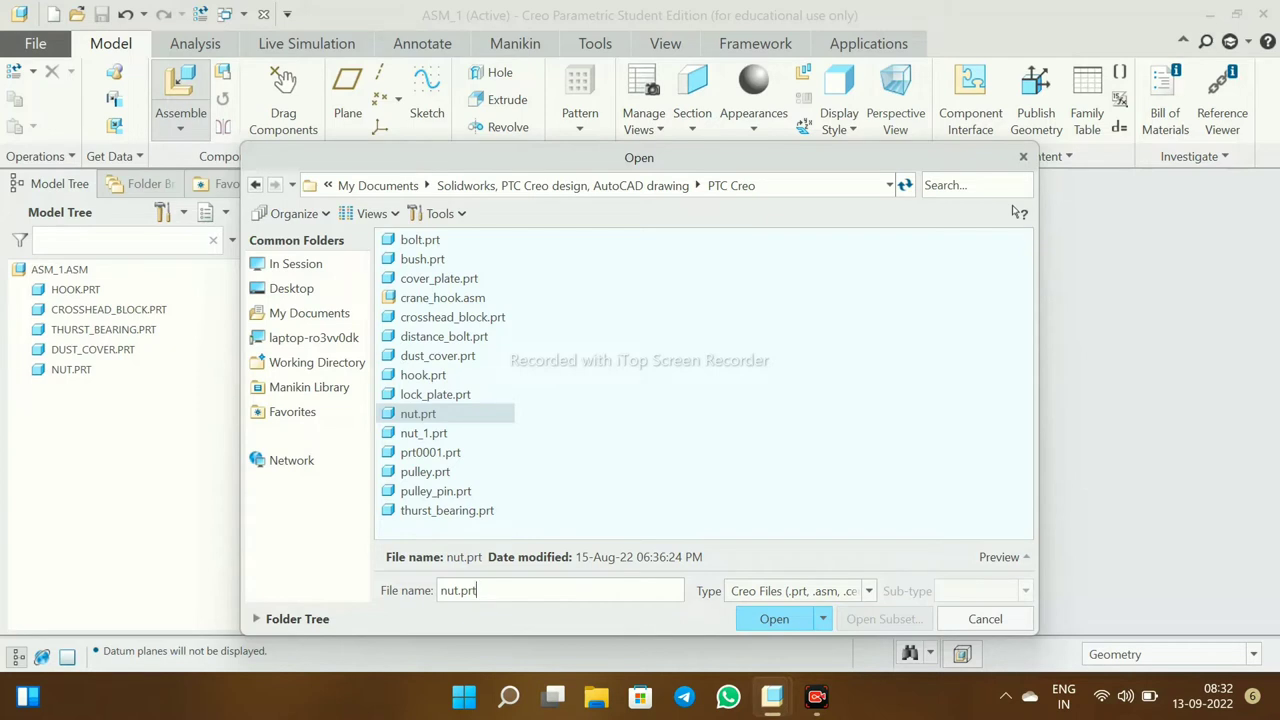
pyautogui.click(447, 510)
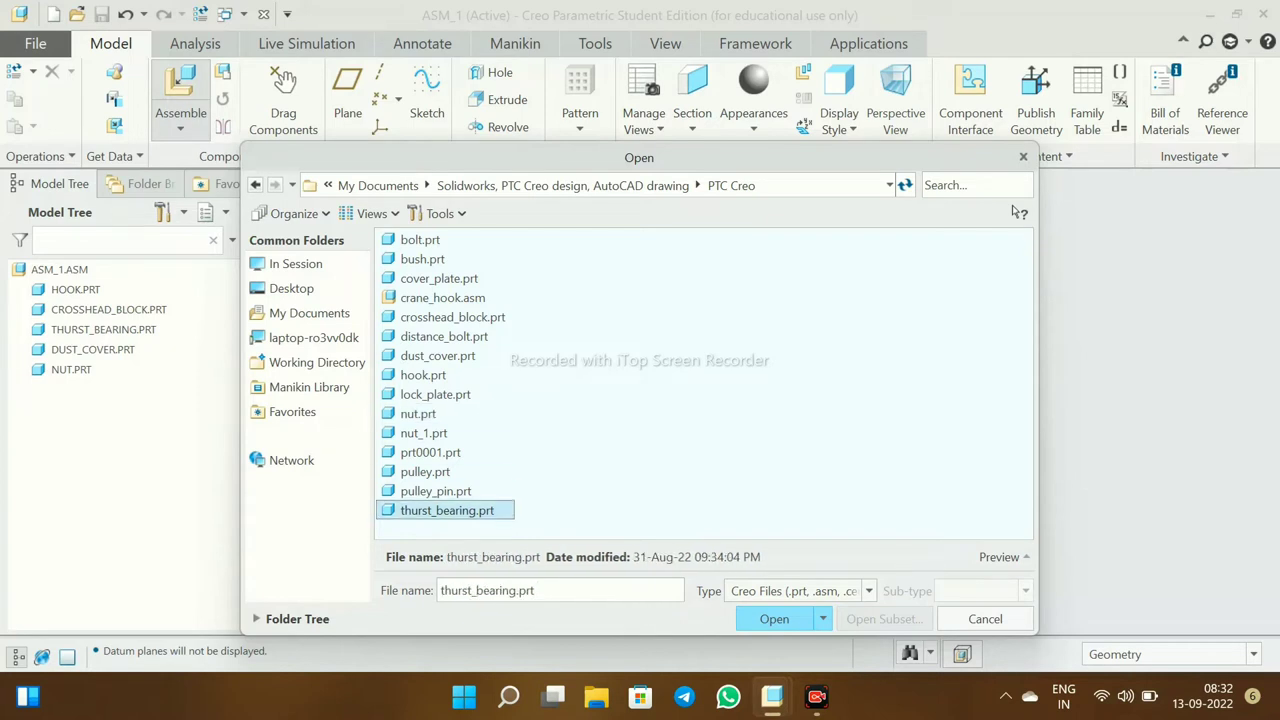
pyautogui.press('Return')
pyautogui.moveTo(770, 400)
pyautogui.mouseDown()
pyautogui.moveTo(908, 360)
pyautogui.moveTo(1034, 400)
pyautogui.mouseUp()
pyautogui.middleClick(1034, 400)
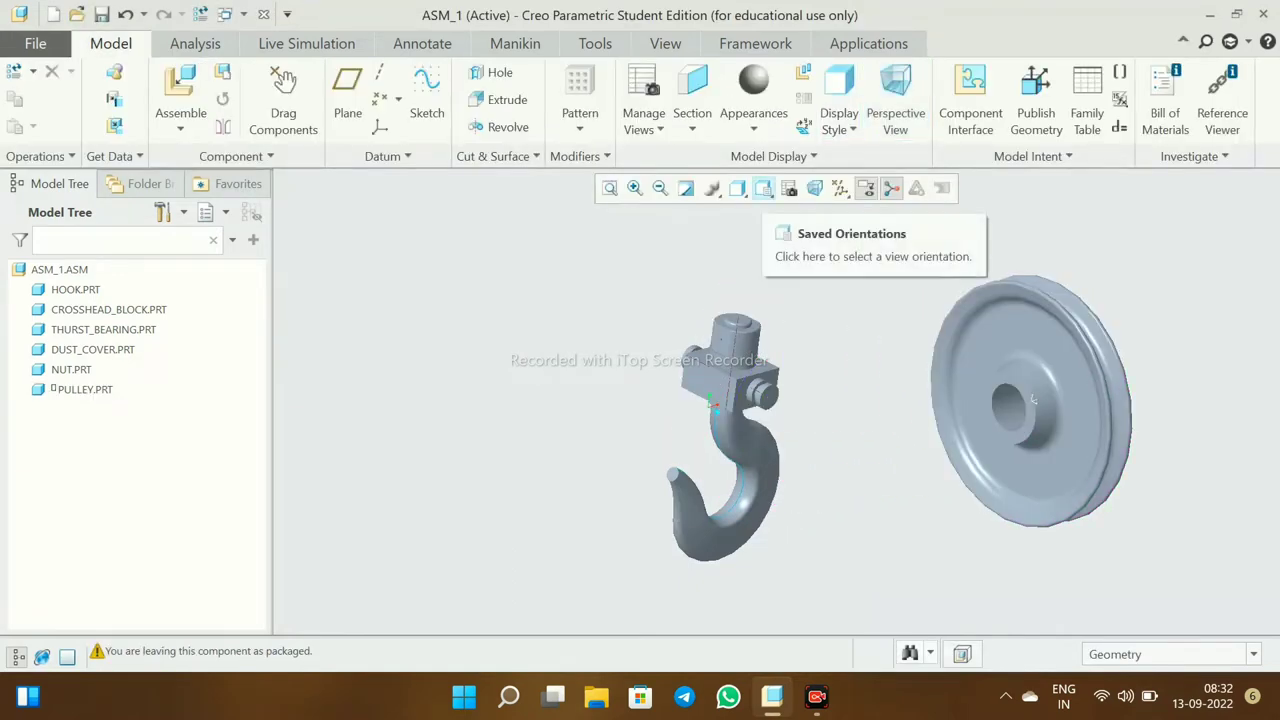
# - Insert lock_plate.prt as a packaged part above the hook
pyautogui.hotkey('ctrl', 'o')
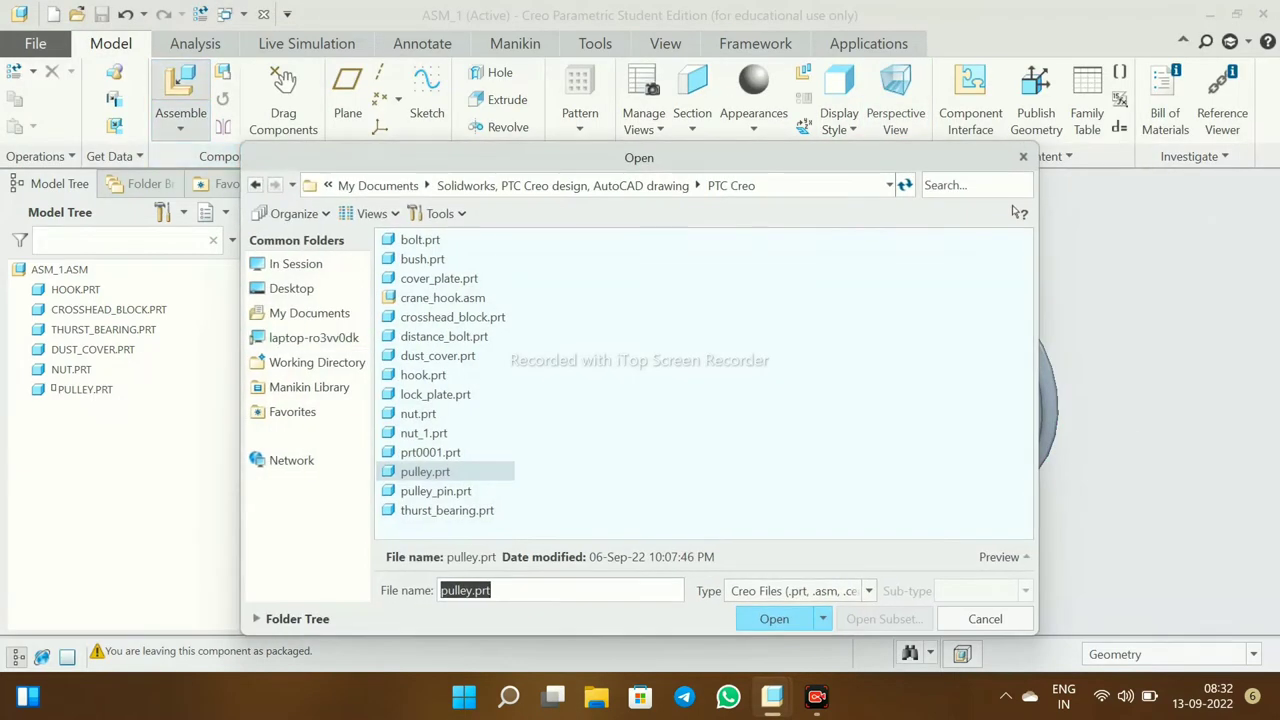
pyautogui.click(435, 394)
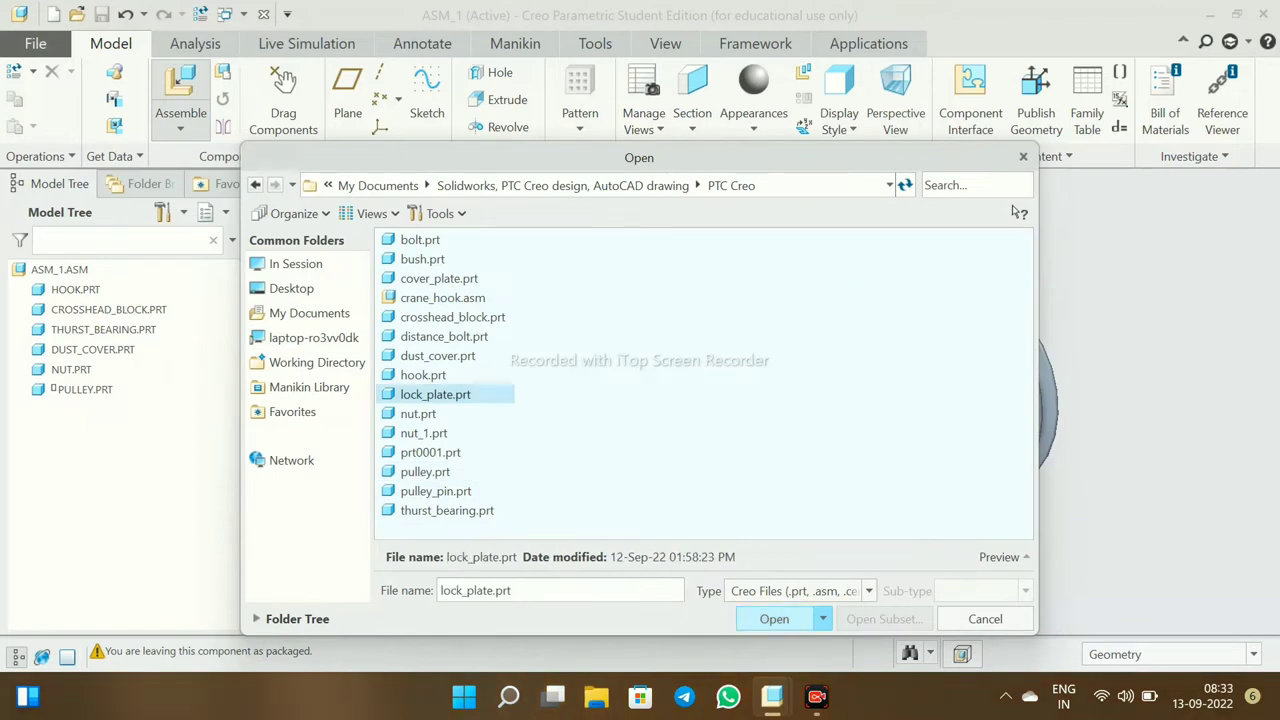
pyautogui.press('Return')
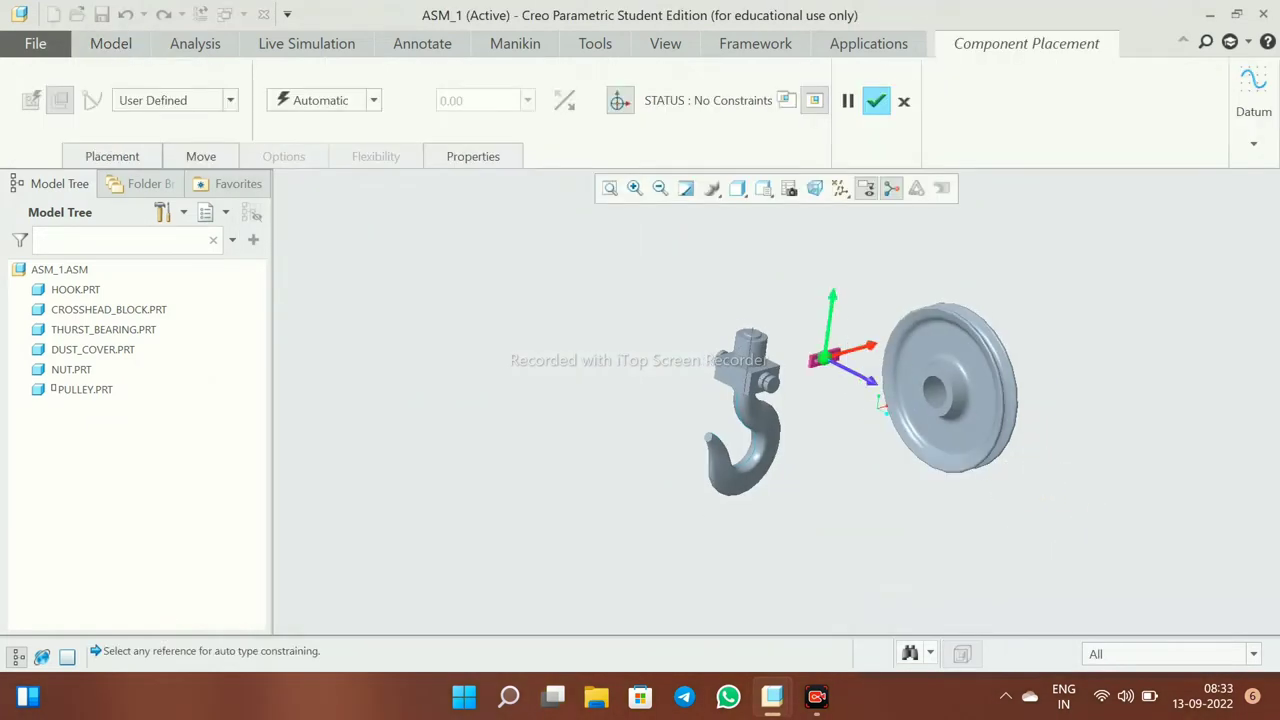
pyautogui.moveTo(1048, 492); pyautogui.dragTo(645, 320)
pyautogui.middleClick(645, 320)
# - Load cover_plate.prt and position it to the left of the hook
pyautogui.click(181, 90)
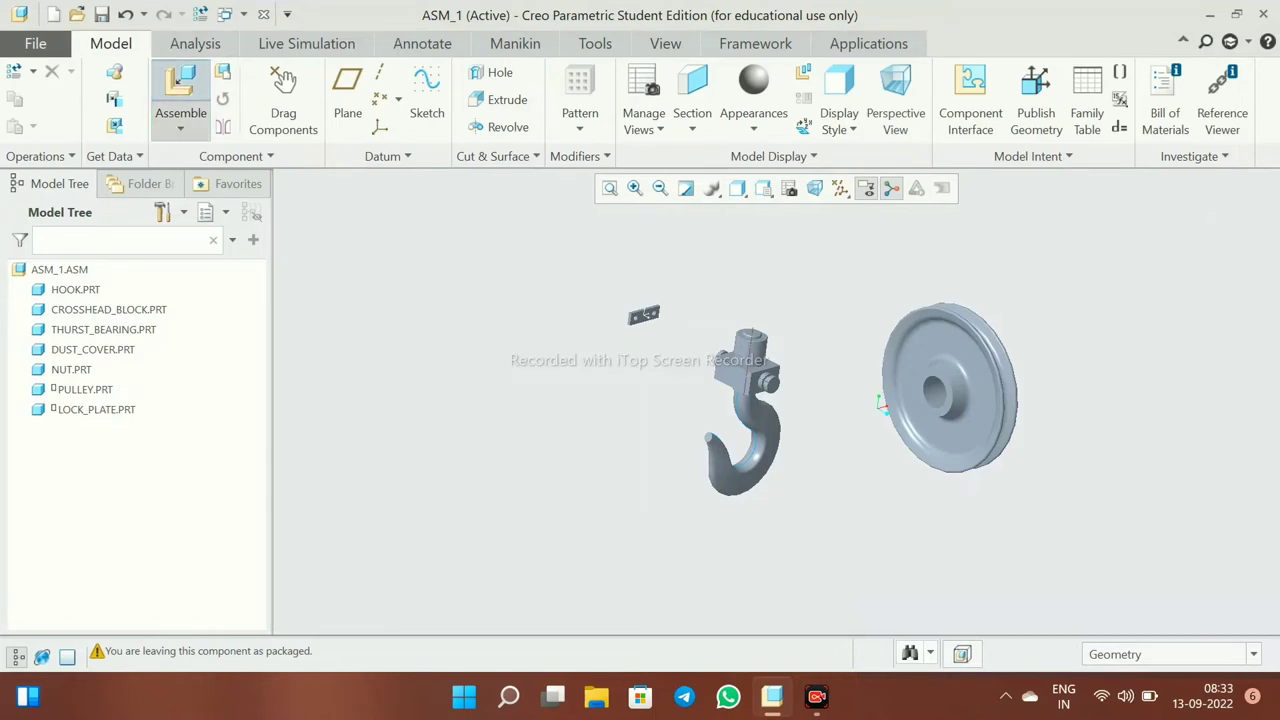
pyautogui.doubleClick(438, 278)
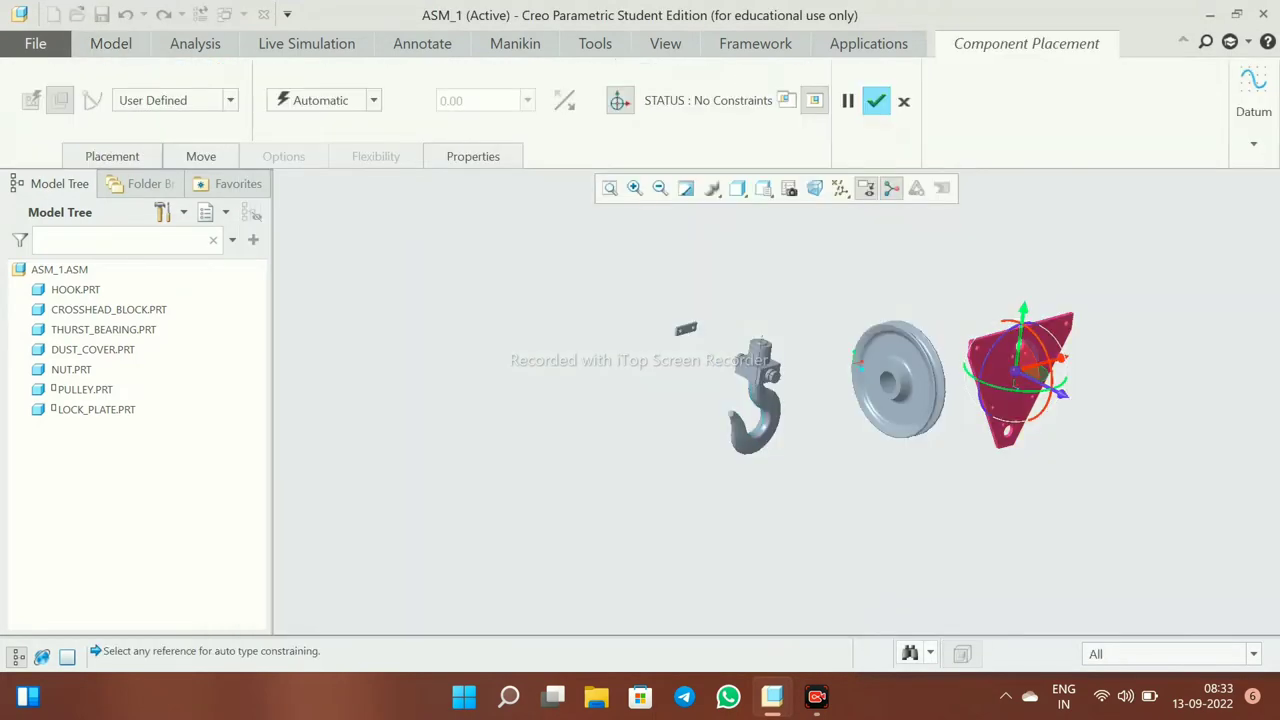
pyautogui.moveTo(1015, 370)
pyautogui.mouseDown()
pyautogui.moveTo(755, 365)
pyautogui.moveTo(557, 290)
pyautogui.moveTo(563, 318)
pyautogui.mouseUp()
pyautogui.scroll(-2, 774, 344)
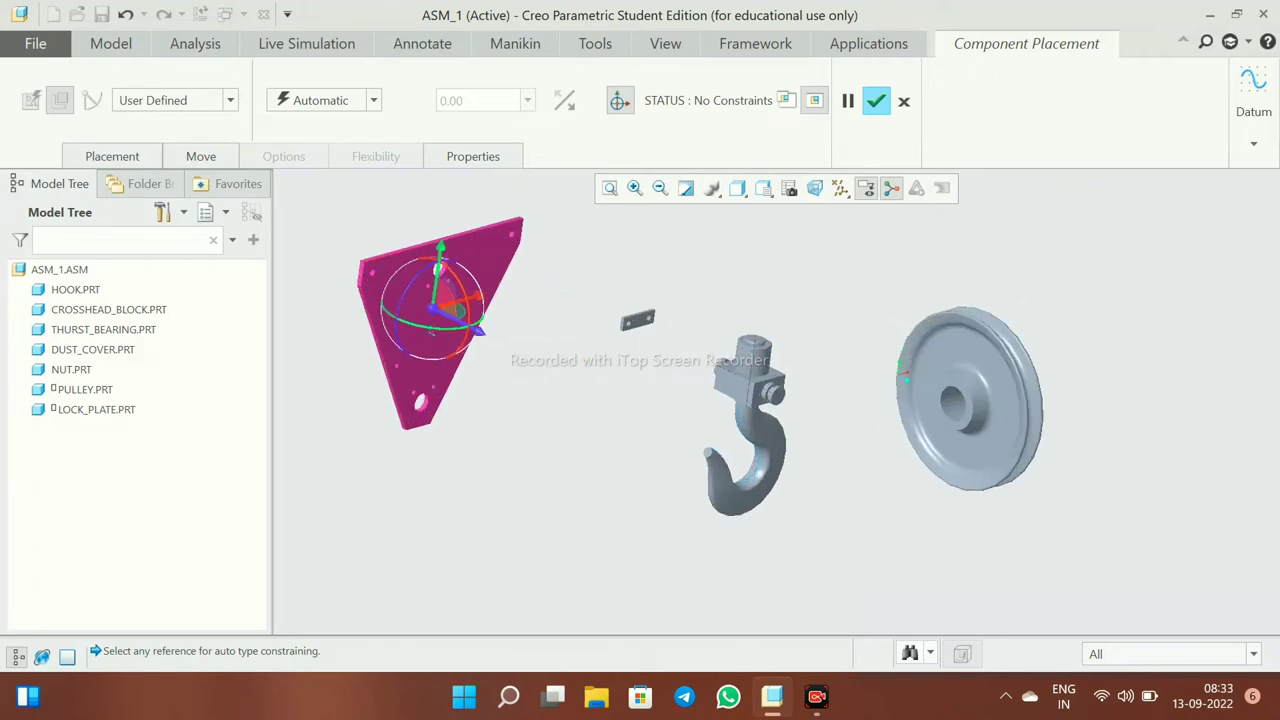
# - Set the cover plate's constraint type to Coincident and shift the plate down-left
pyautogui.click(112, 156)
pyautogui.click(352, 261)
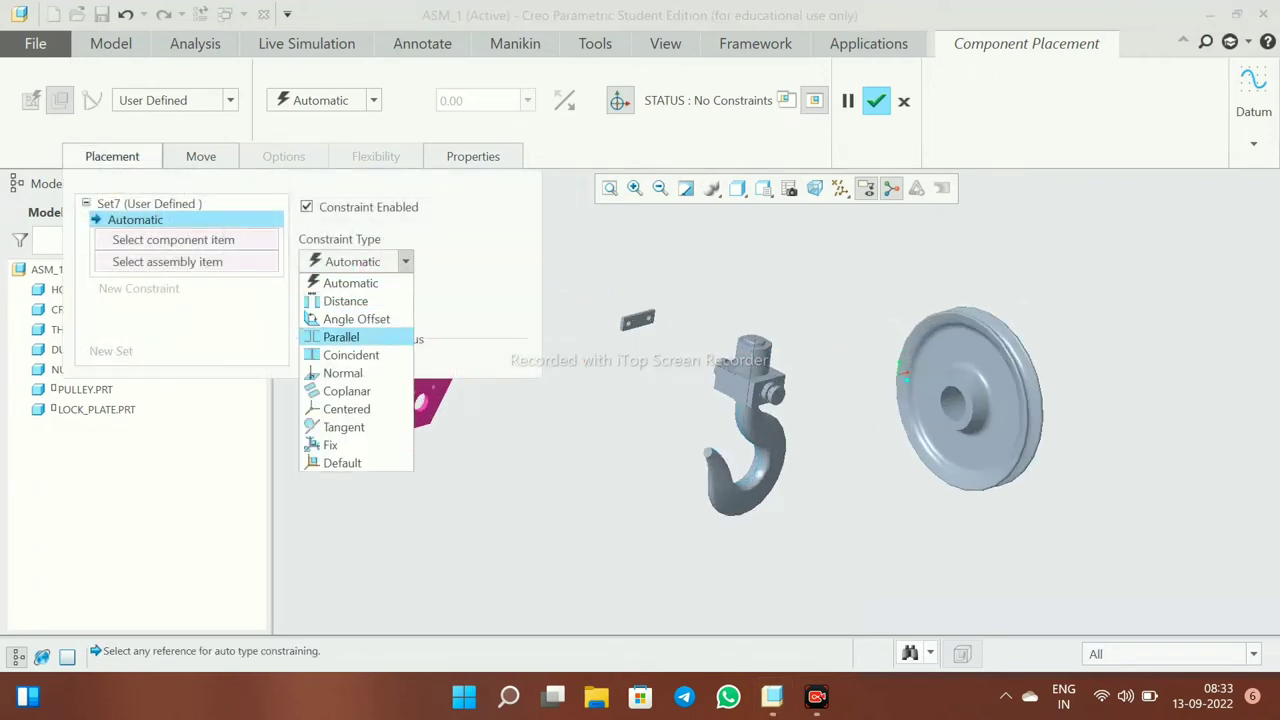
pyautogui.click(335, 354)
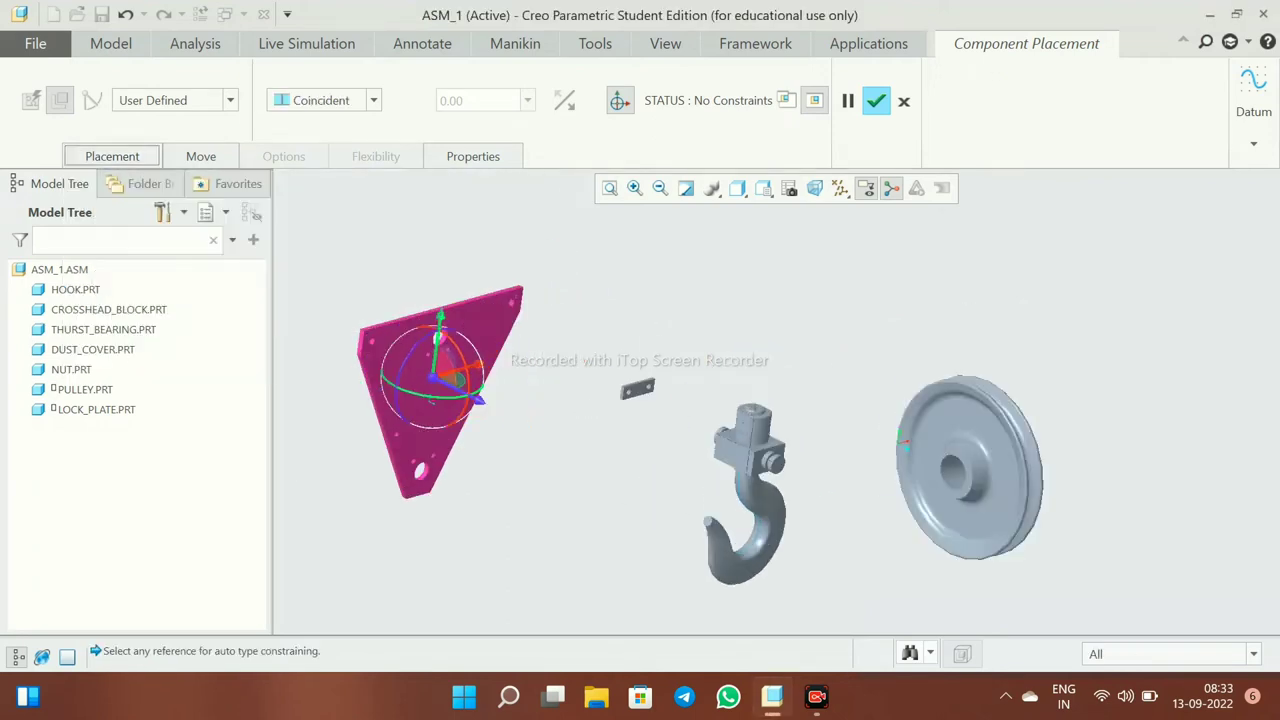
pyautogui.scroll(-3, 598, 398)
pyautogui.moveTo(598, 398); pyautogui.dragTo(502, 428)
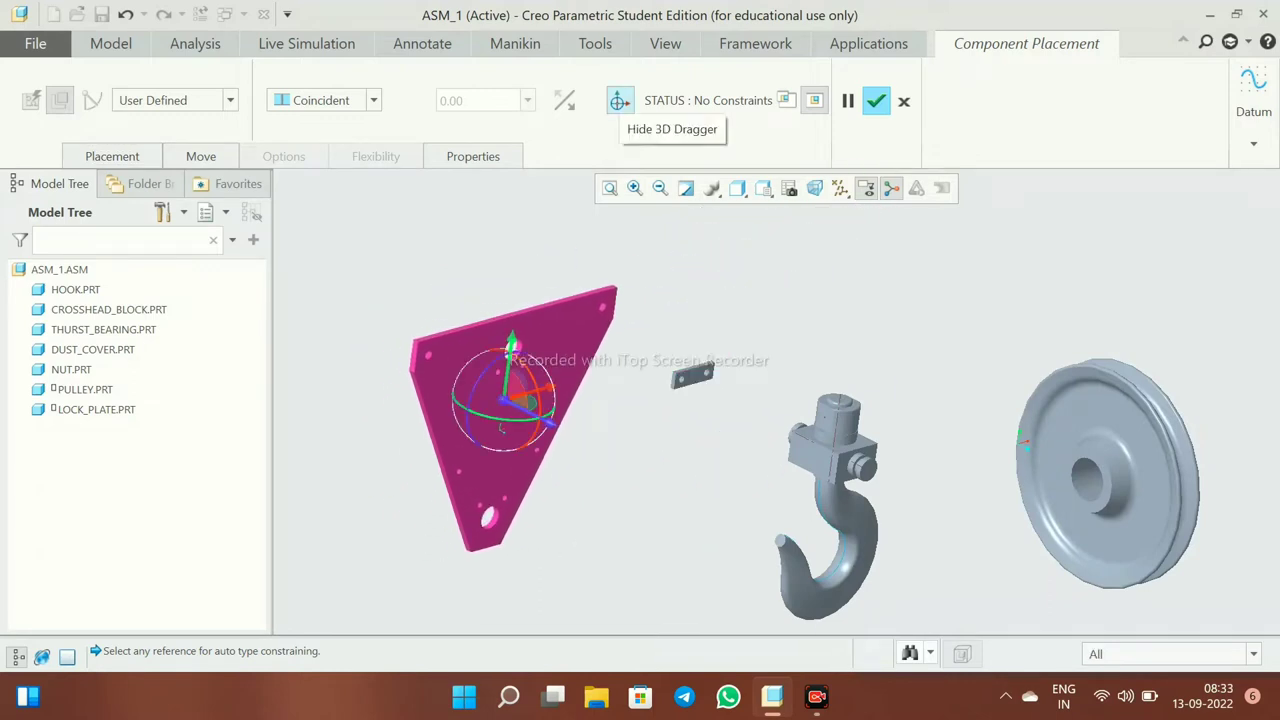
pyautogui.scroll(-5, 490, 515)
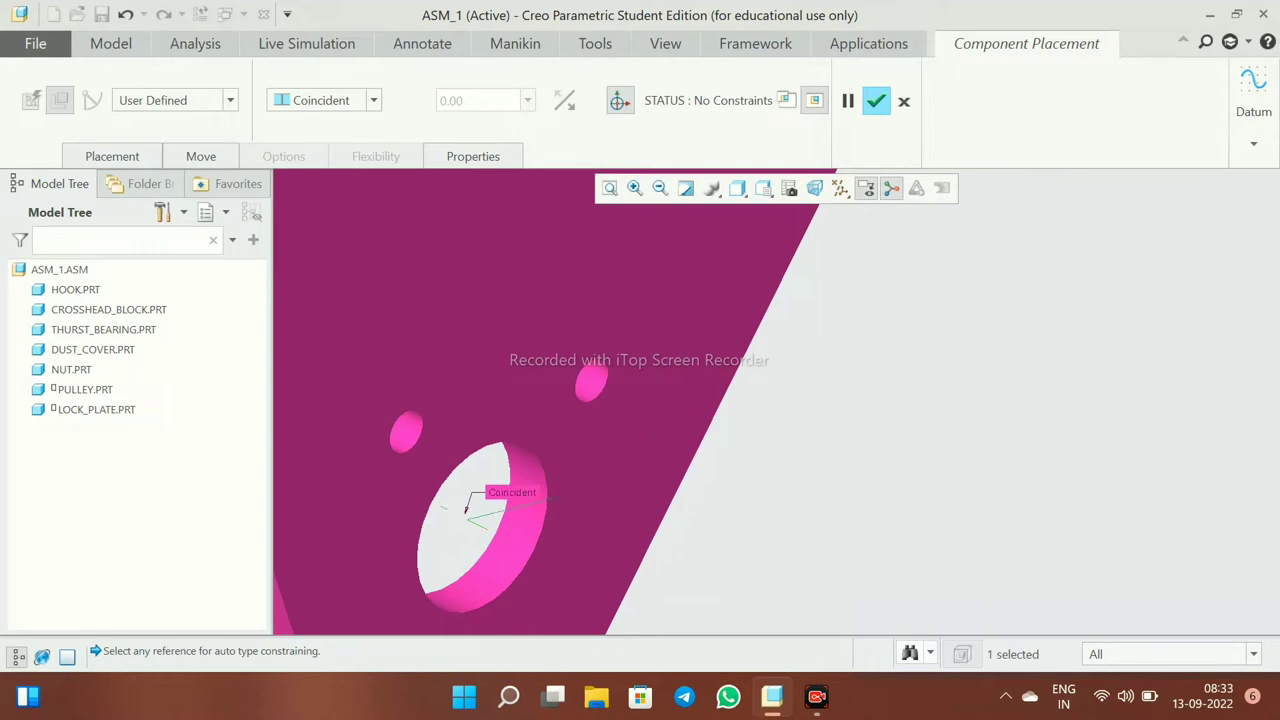
# - Turn all datum displays back on, including datum points
pyautogui.click(839, 188)
pyautogui.click(905, 257)
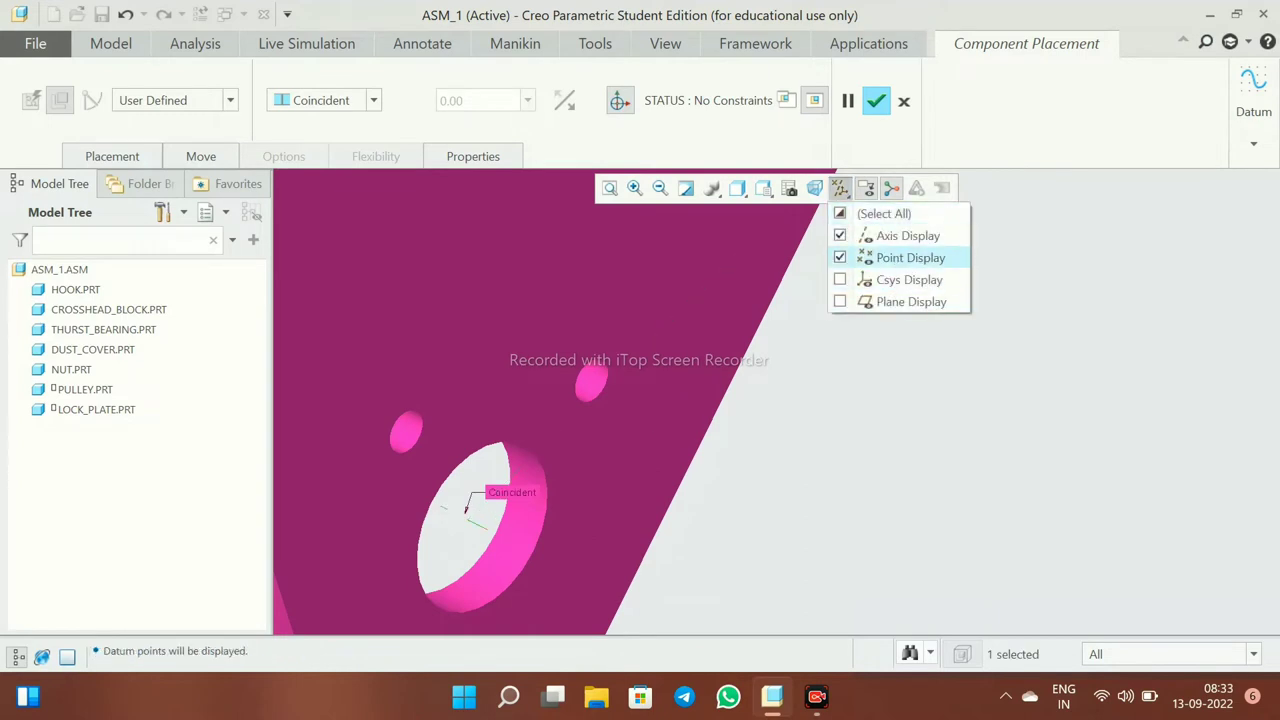
pyautogui.click(840, 279)
pyautogui.click(884, 213)
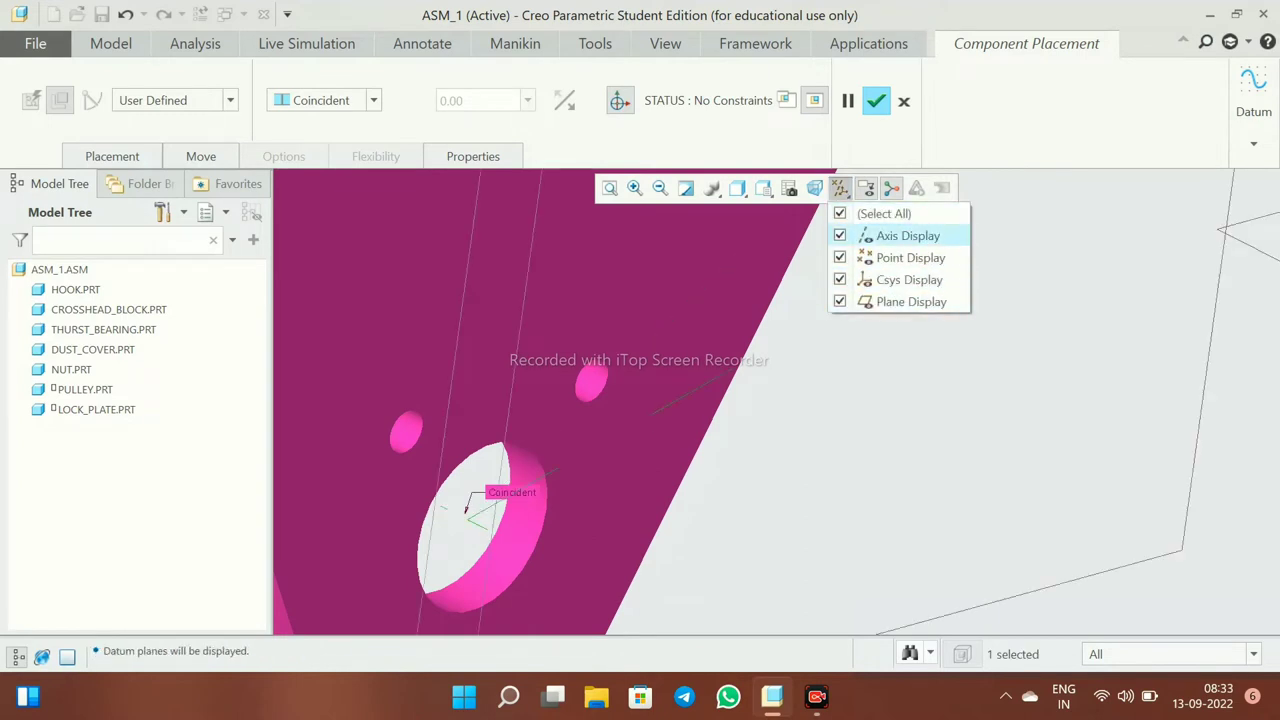
pyautogui.scroll(5, 960, 440)
pyautogui.scroll(-5, 960, 440)
pyautogui.scroll(-2, 960, 440)
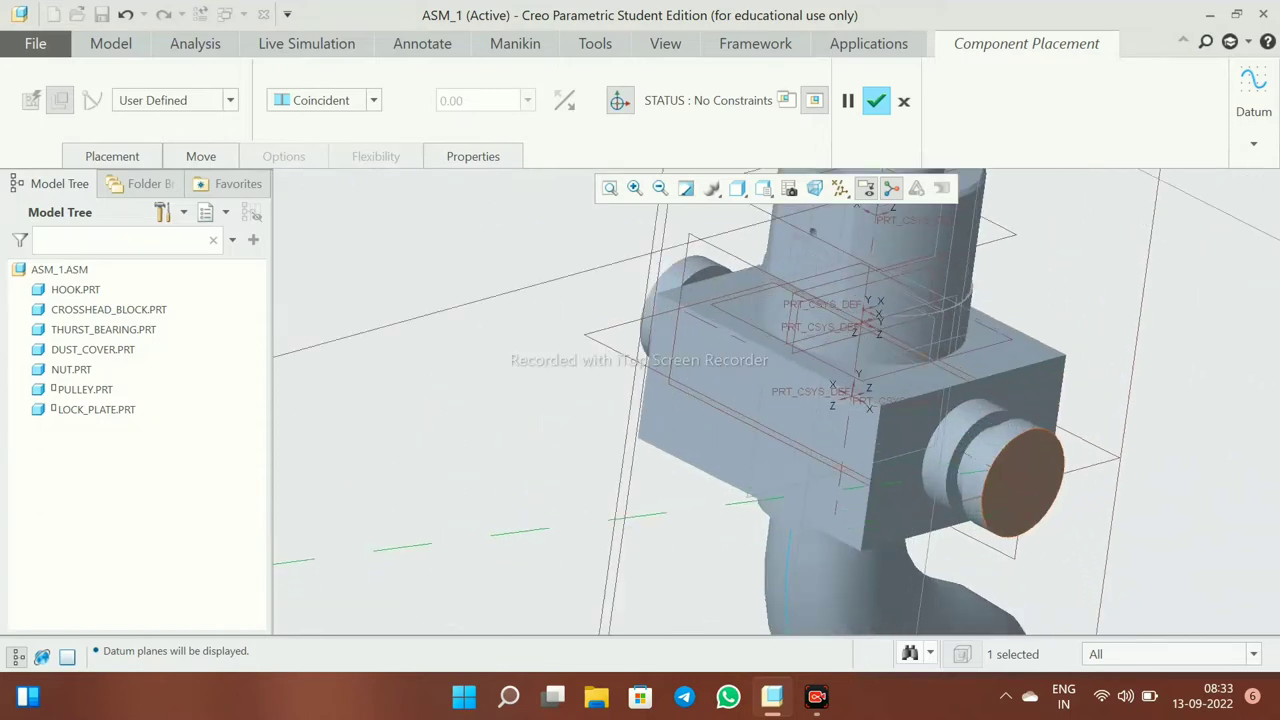
# - Make the cover plate's hole coincident with the crosshead's side trunnion
pyautogui.click(850, 330)
pyautogui.scroll(4, 776, 400)
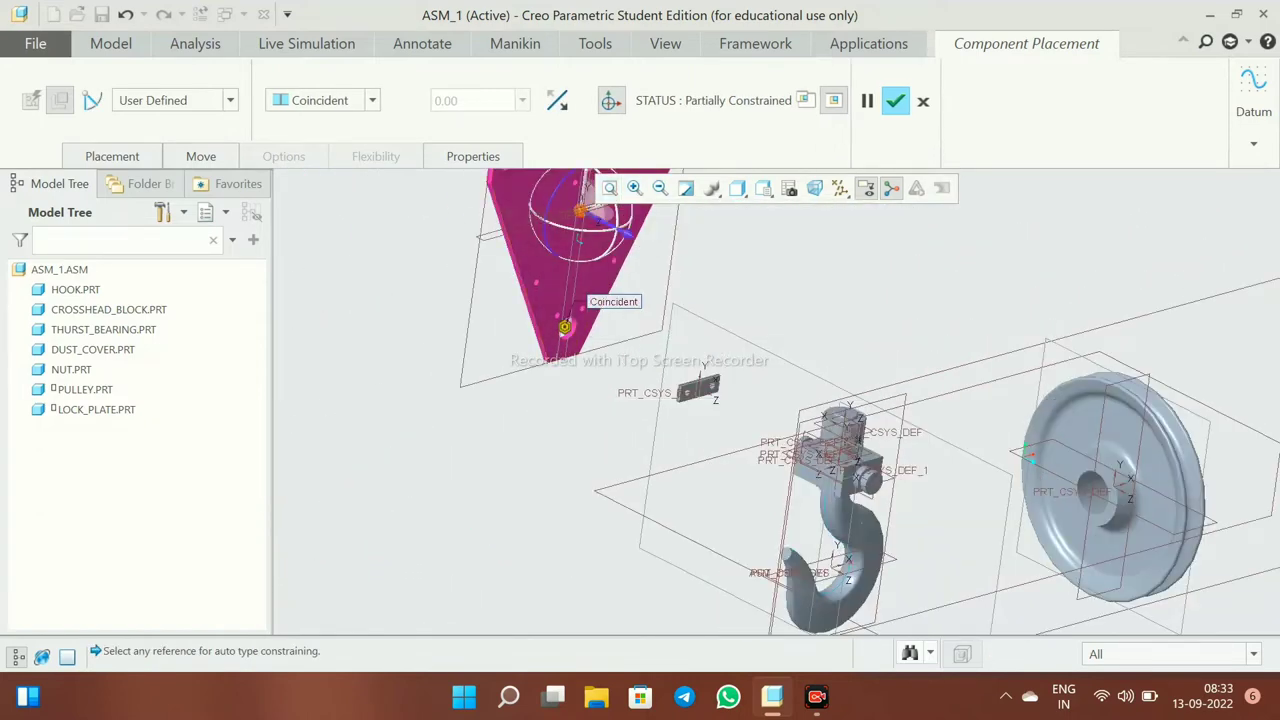
pyautogui.click(698, 390)
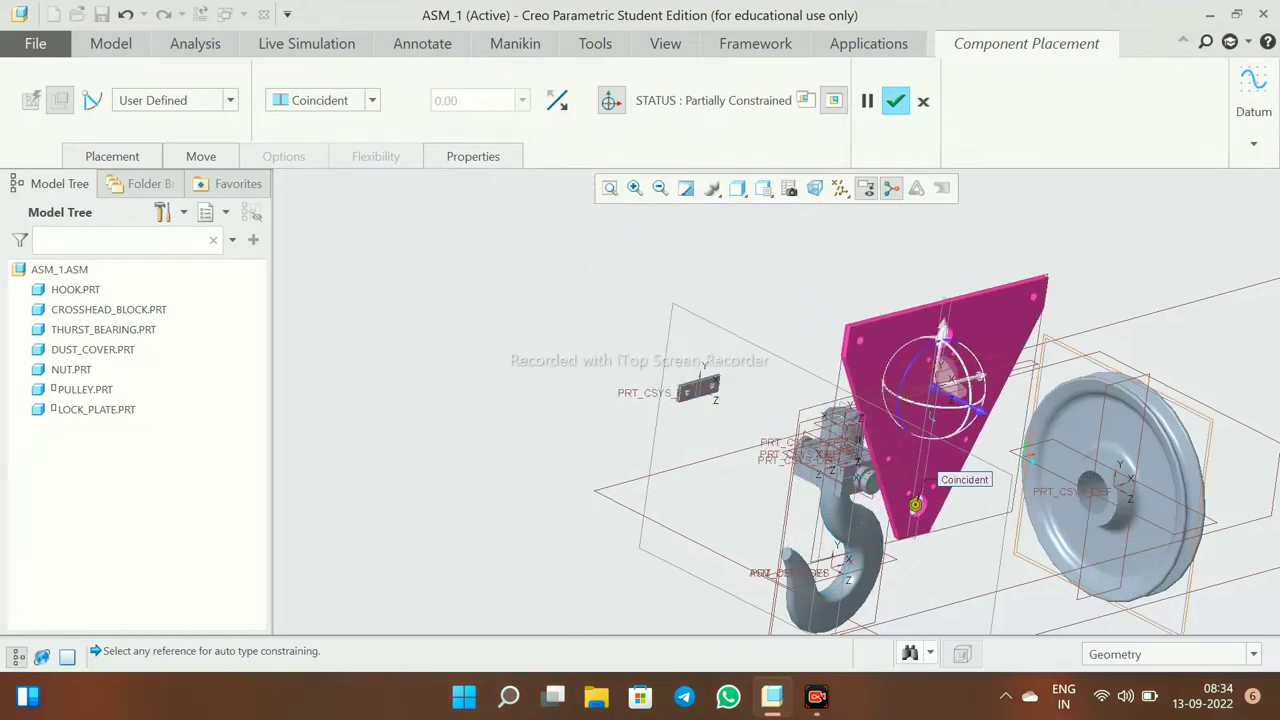
pyautogui.scroll(-5, 990, 490)
pyautogui.middleClick(845, 228)
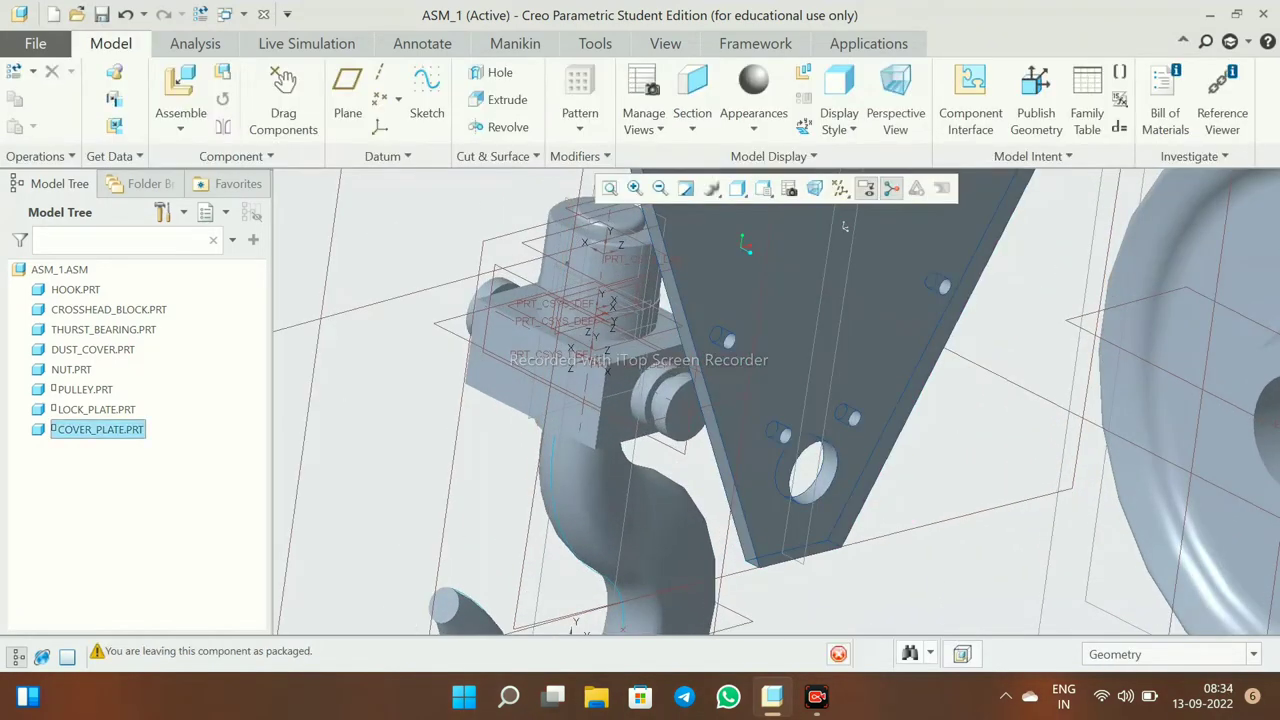
pyautogui.rightClick(100, 429)
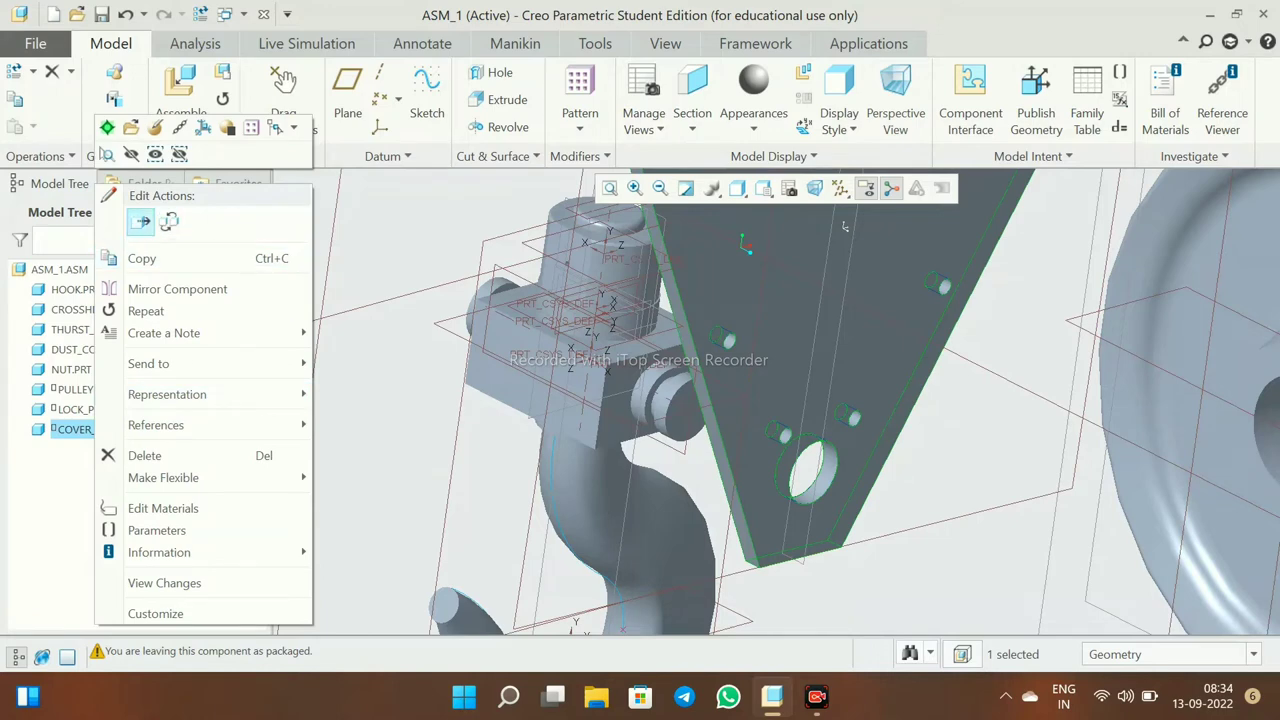
pyautogui.click(140, 221)
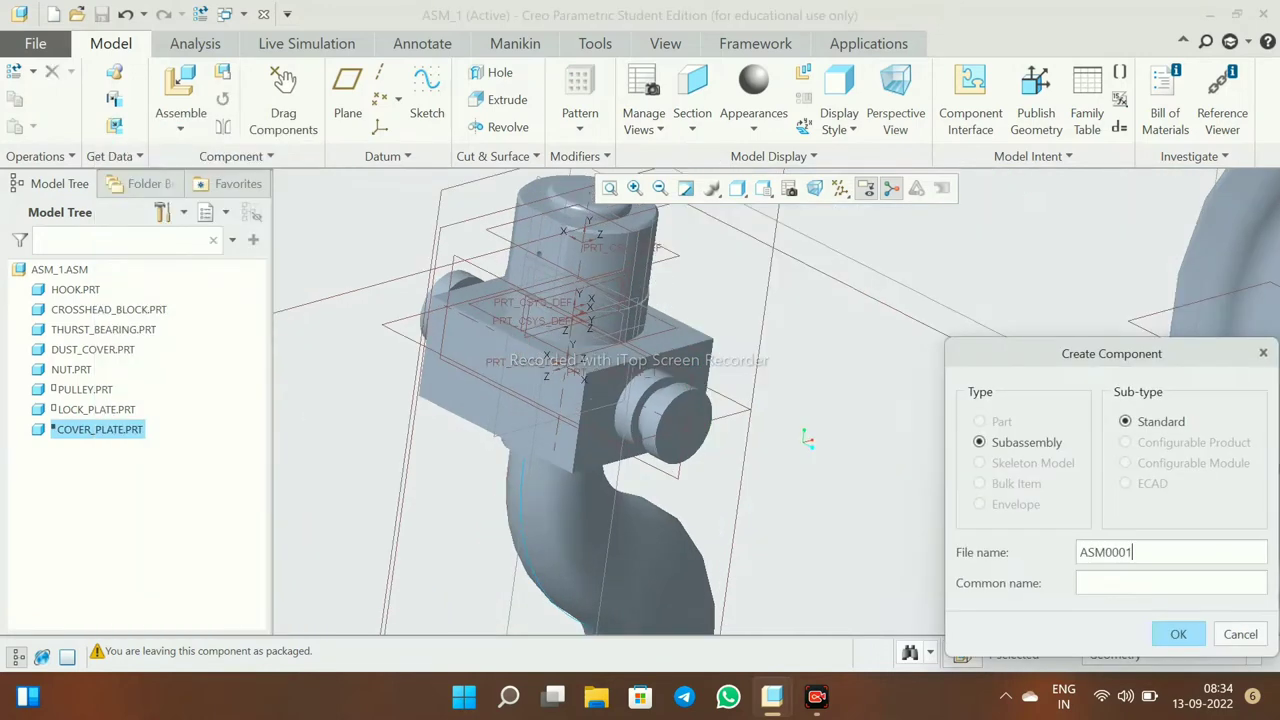
pyautogui.press('Escape')
pyautogui.press('Escape')
pyautogui.press('Escape')
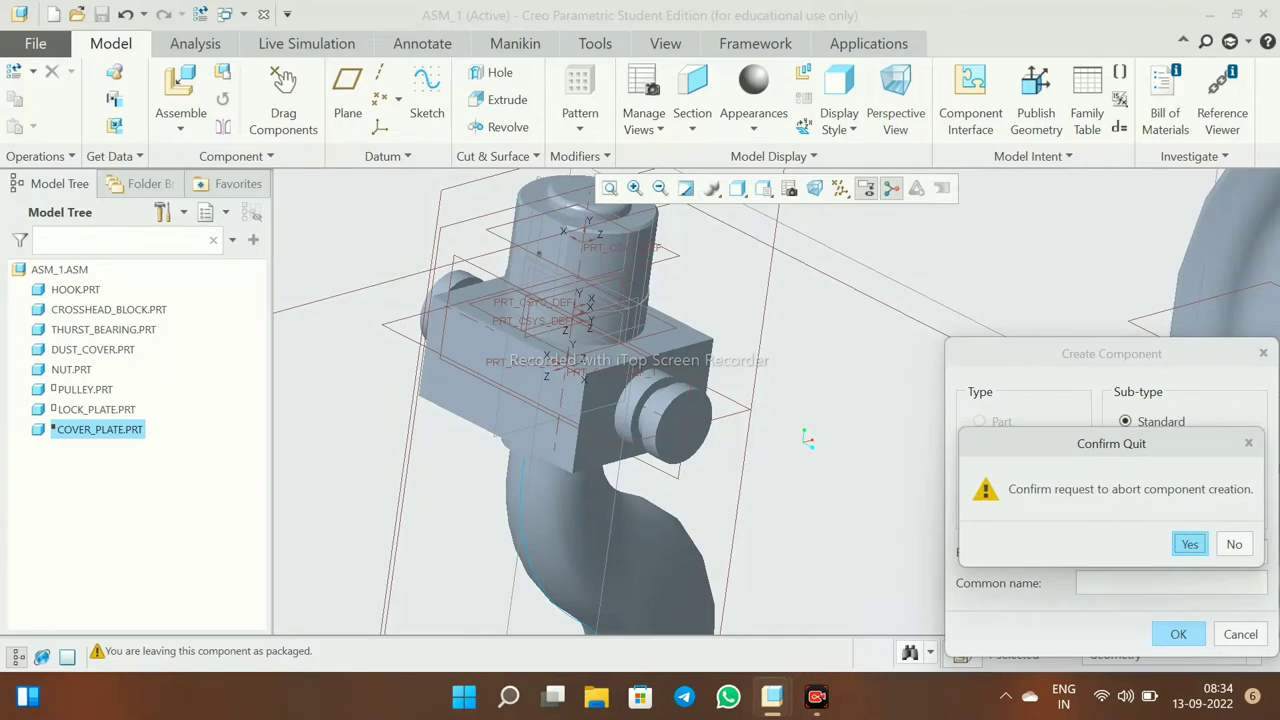
pyautogui.press('Return')
pyautogui.rightClick(95, 429)
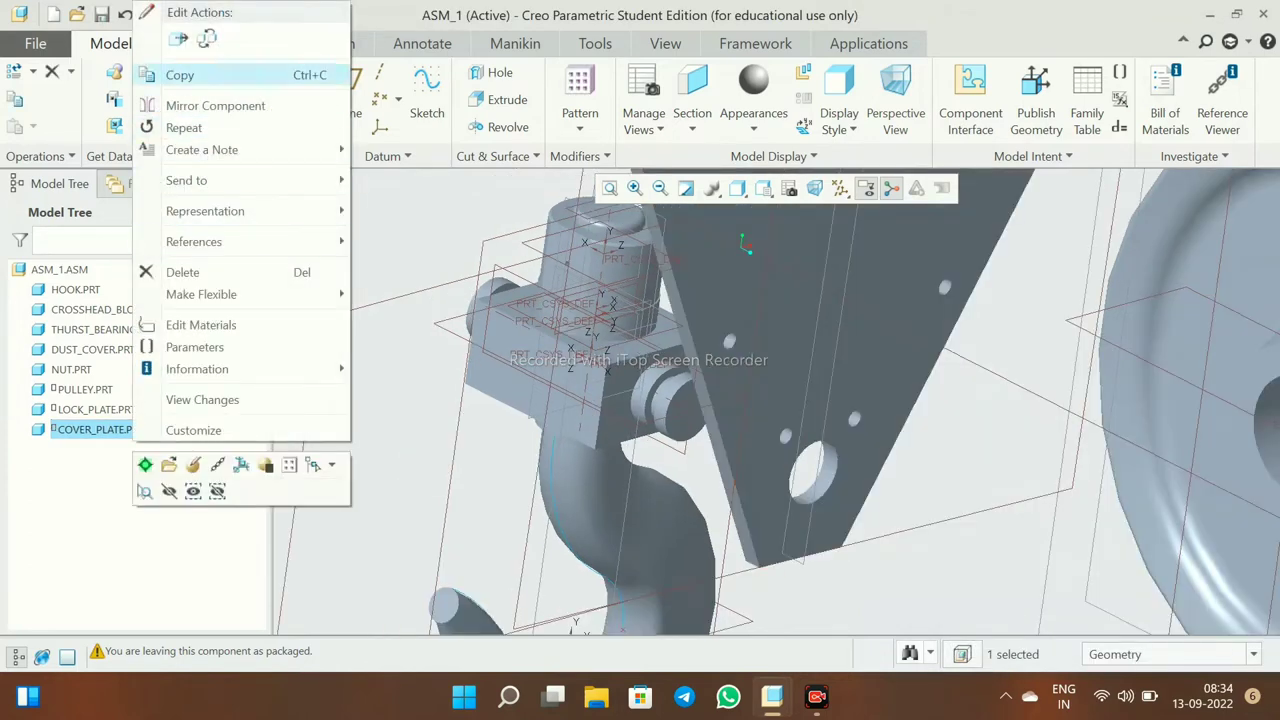
pyautogui.click(145, 464)
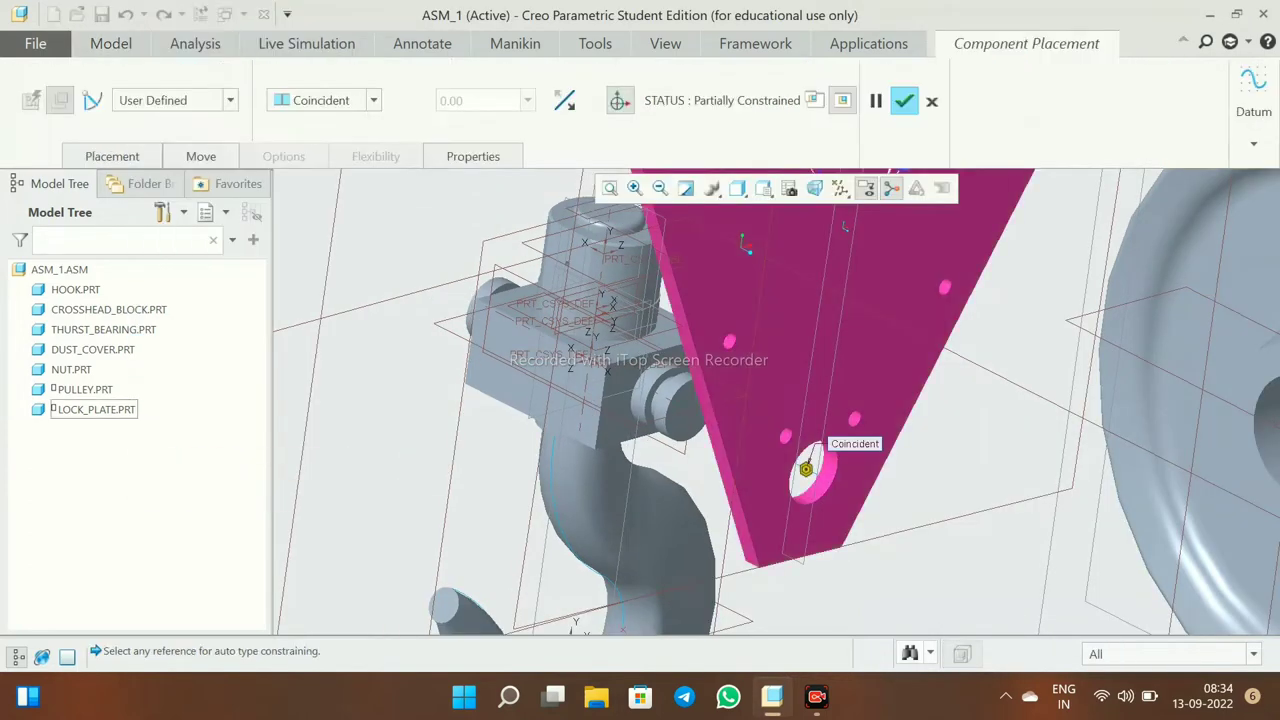
pyautogui.click(112, 156)
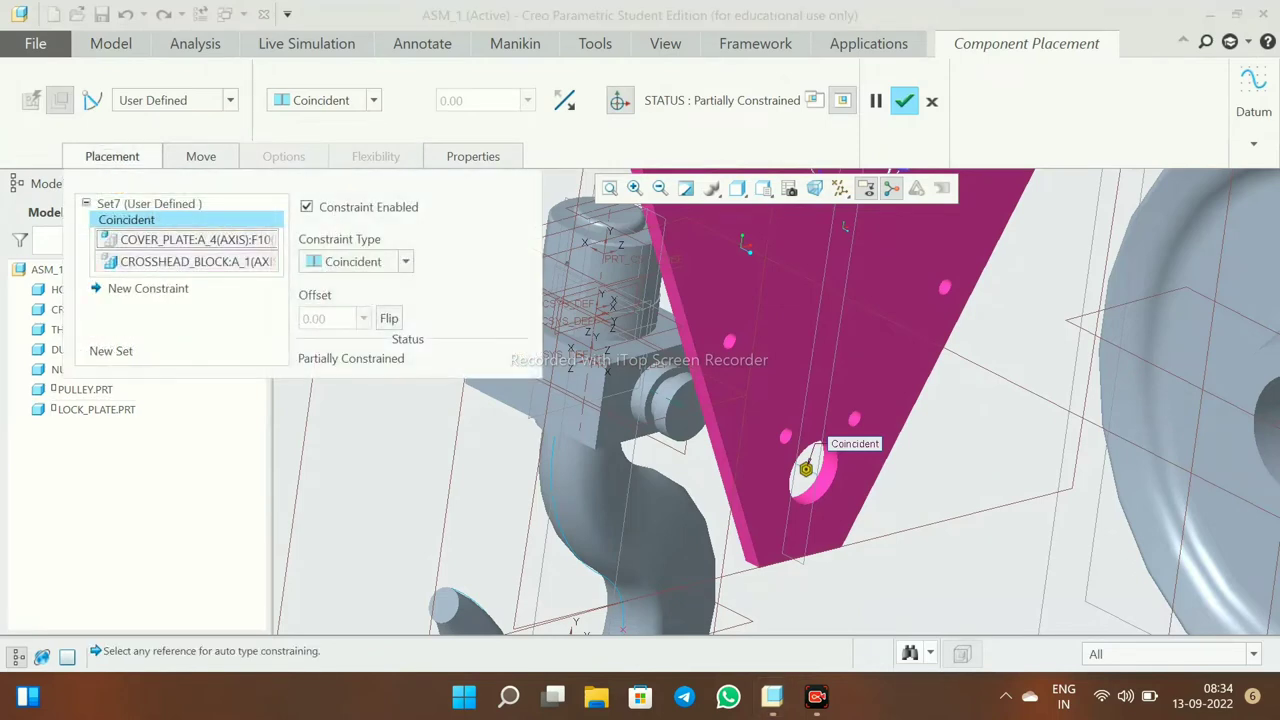
pyautogui.click(808, 462)
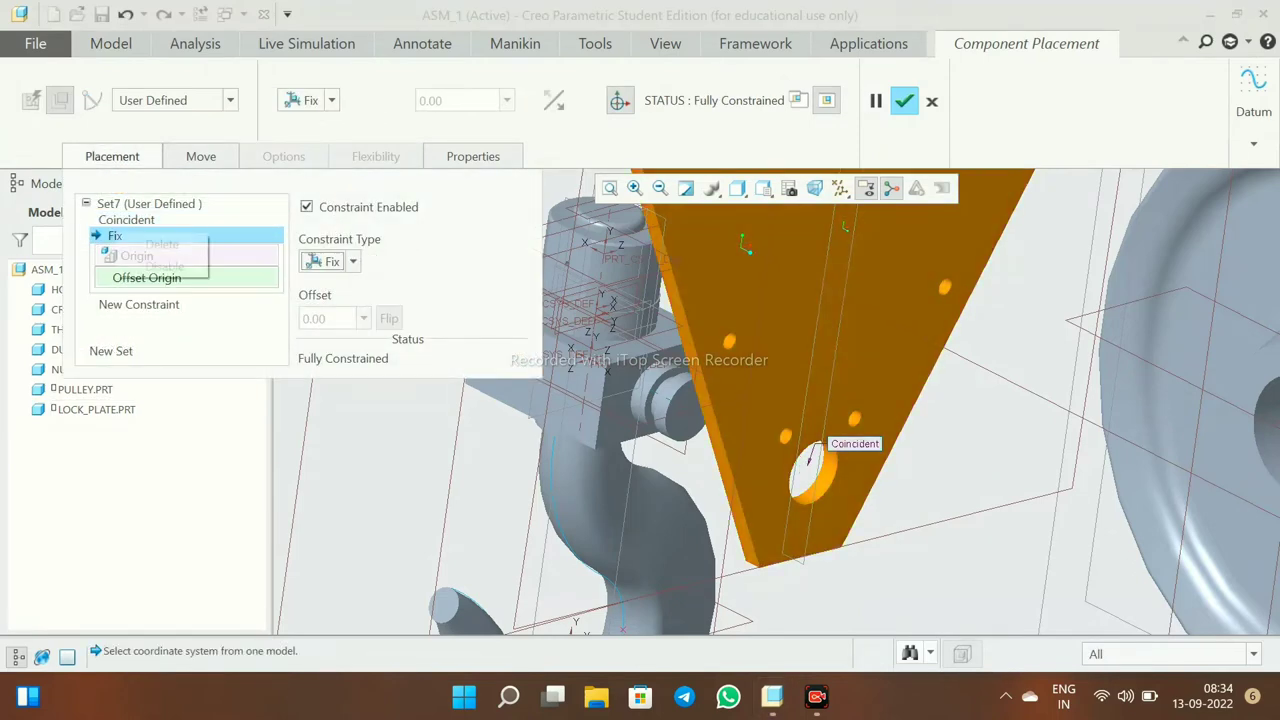
pyautogui.rightClick(122, 219)
pyautogui.click(171, 231)
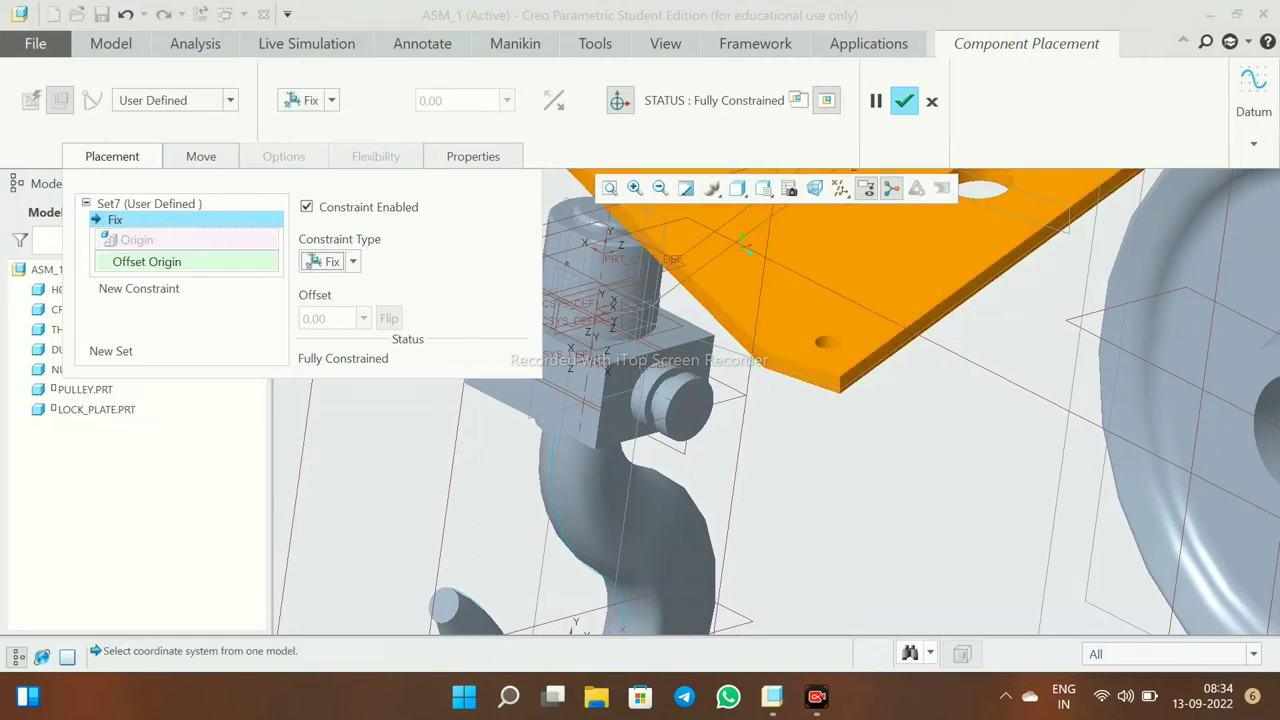
pyautogui.rightClick(112, 219)
pyautogui.click(145, 231)
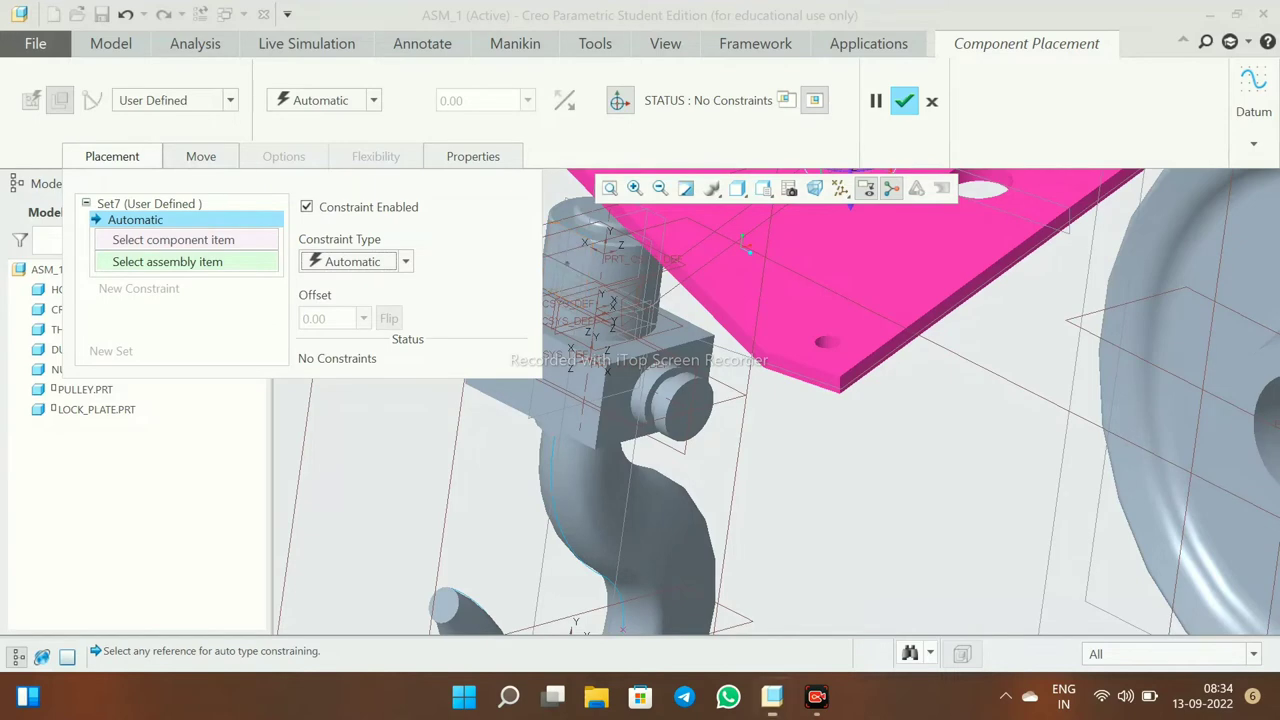
pyautogui.scroll(-3, 700, 400)
pyautogui.scroll(-2, 700, 400)
pyautogui.moveTo(700, 400); pyautogui.dragTo(740, 430, button='middle')
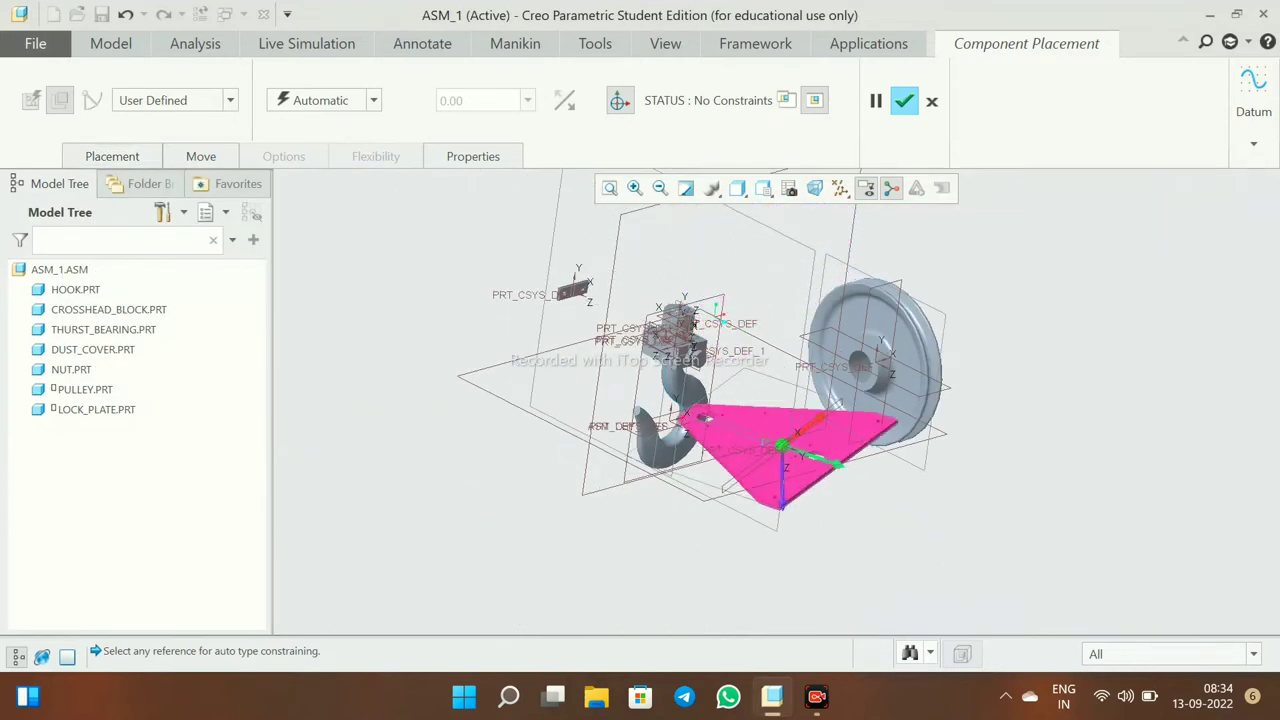
pyautogui.moveTo(783, 450)
pyautogui.mouseDown()
pyautogui.moveTo(443, 508)
pyautogui.moveTo(465, 520)
pyautogui.mouseUp()
pyautogui.press('Escape')
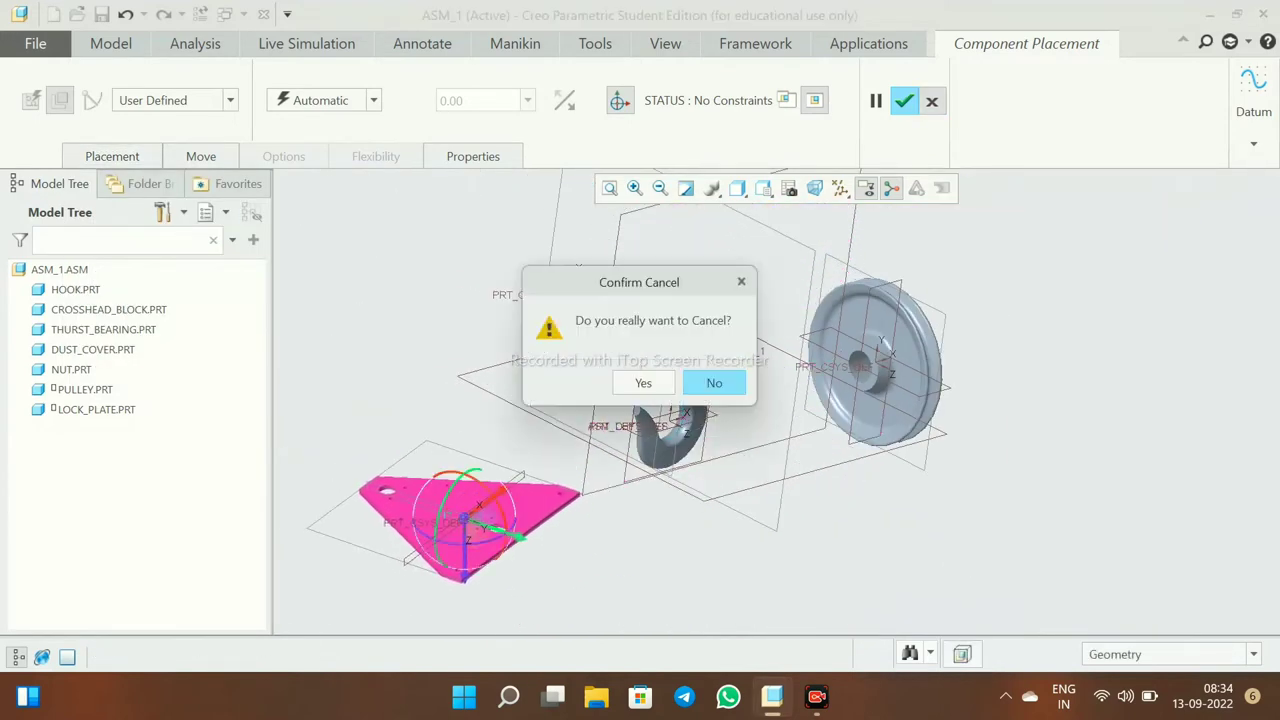
pyautogui.press('Return')
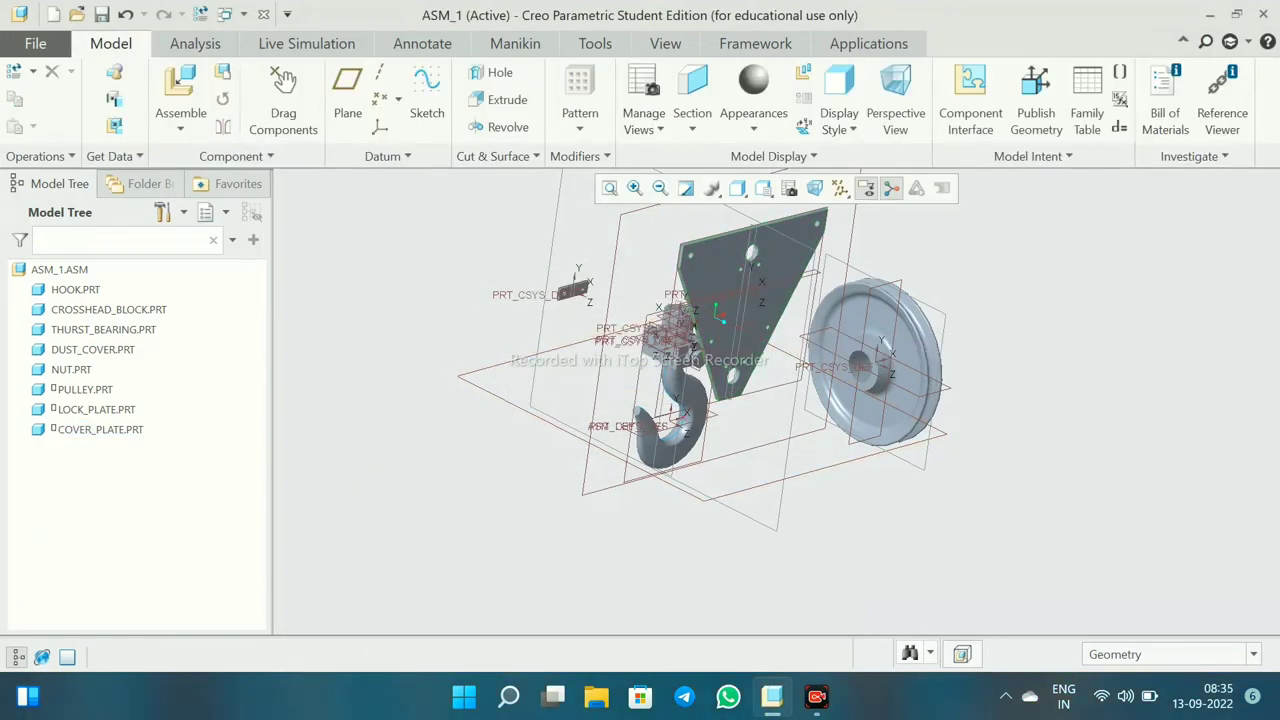
pyautogui.scroll(4, 790, 295)
pyautogui.rightClick(97, 429)
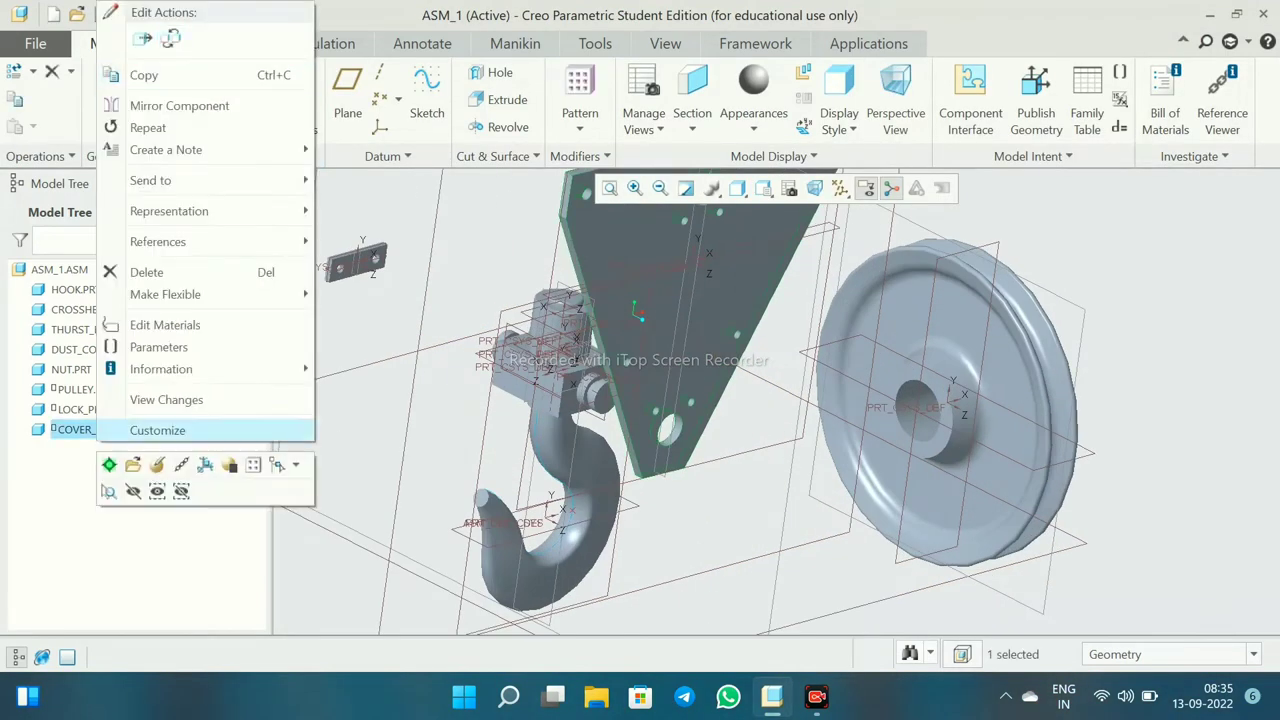
pyautogui.click(112, 38)
pyautogui.click(112, 156)
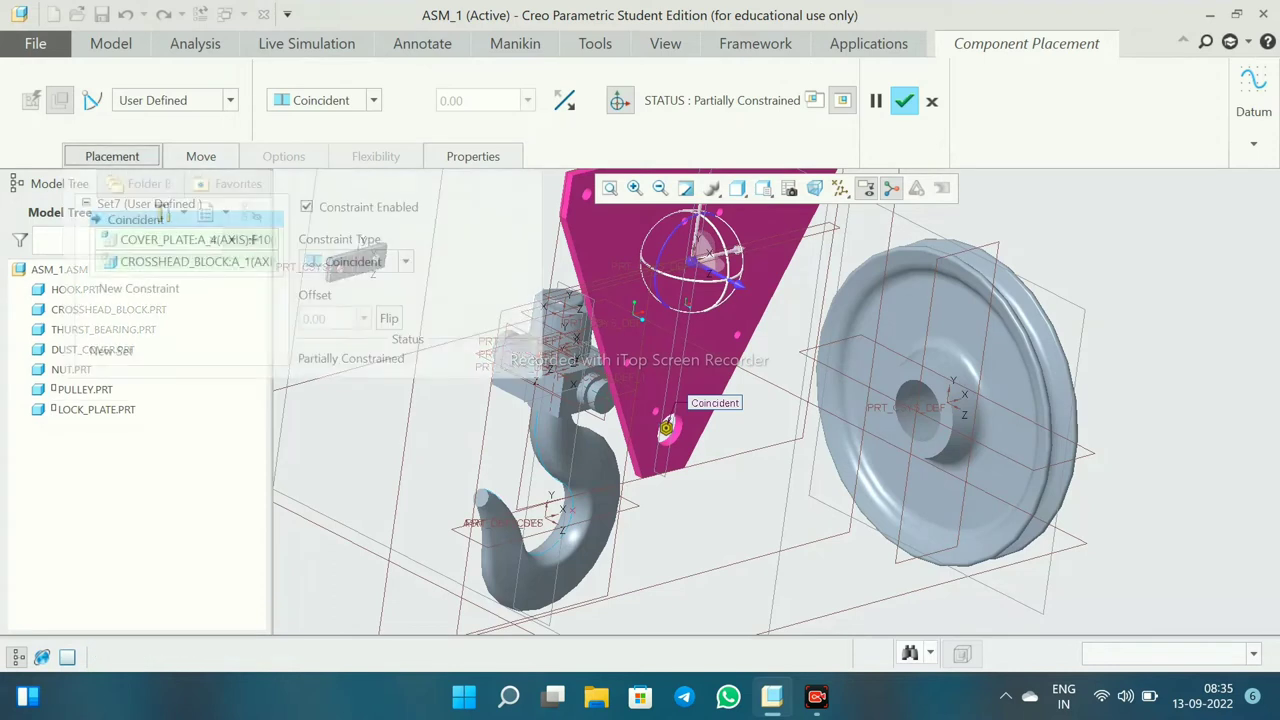
pyautogui.rightClick(666, 427)
pyautogui.click(668, 421)
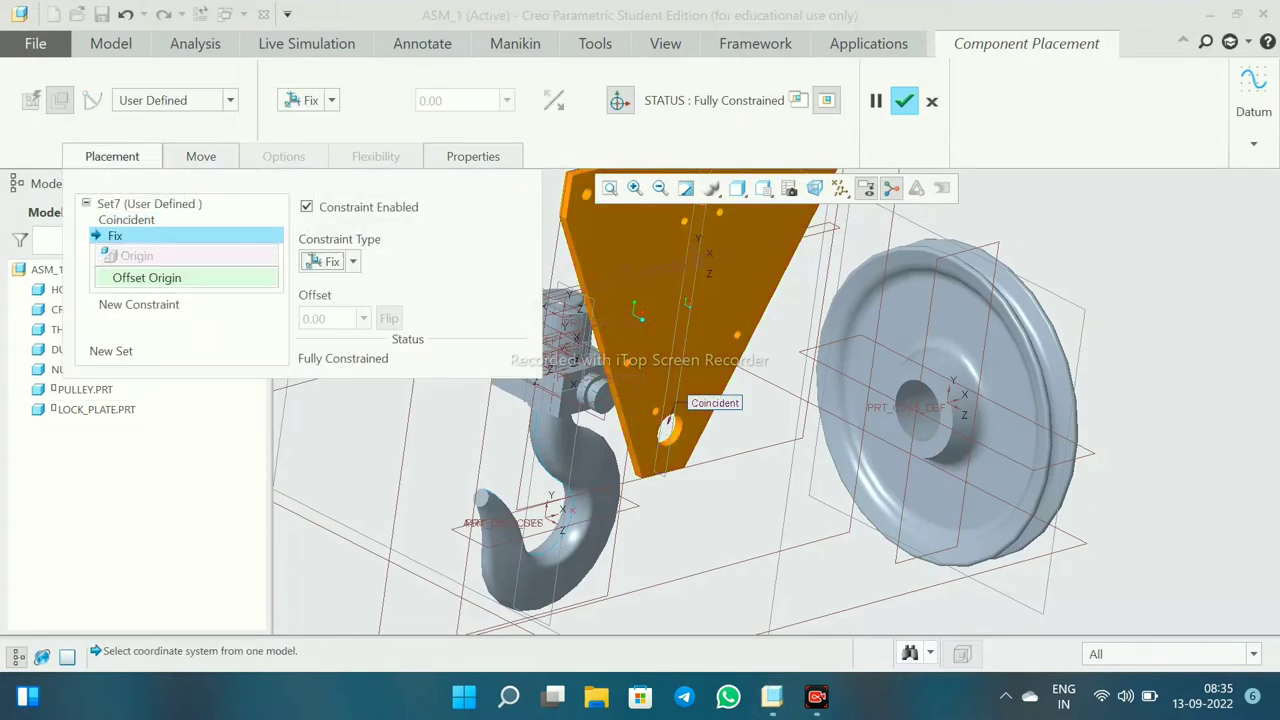
pyautogui.click(162, 251)
pyautogui.rightClick(141, 219)
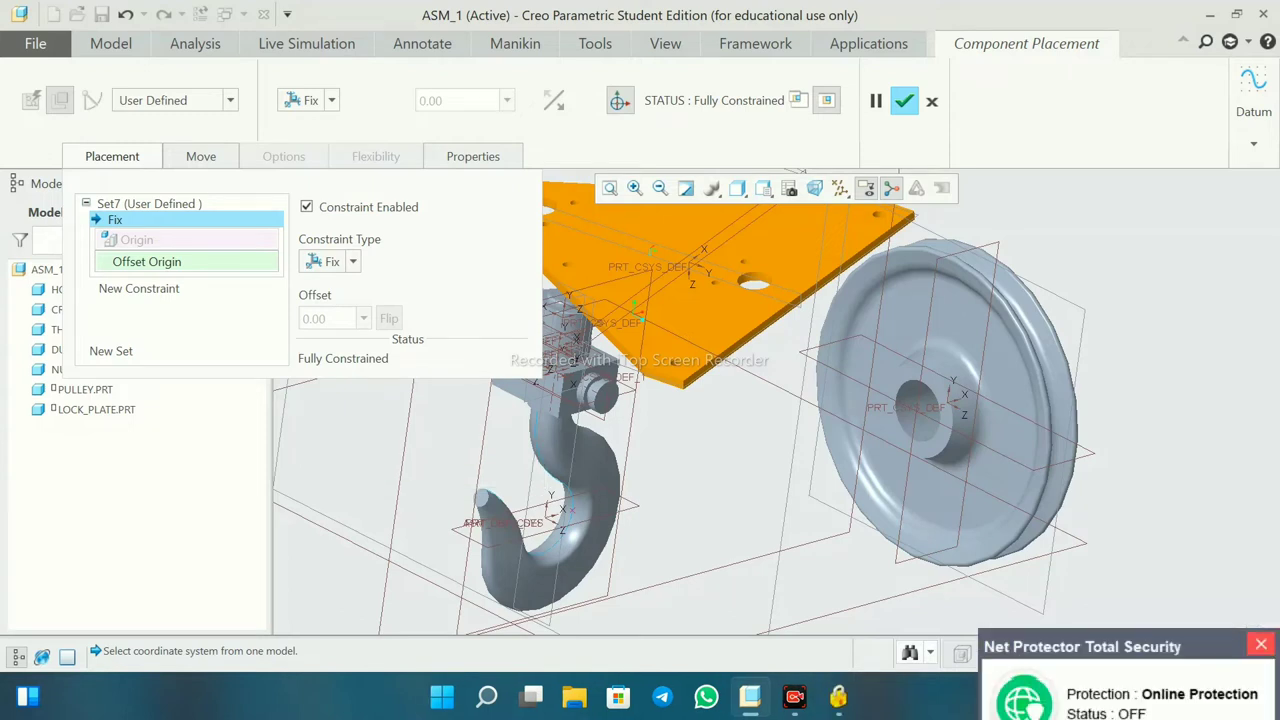
pyautogui.rightClick(140, 219)
pyautogui.click(175, 227)
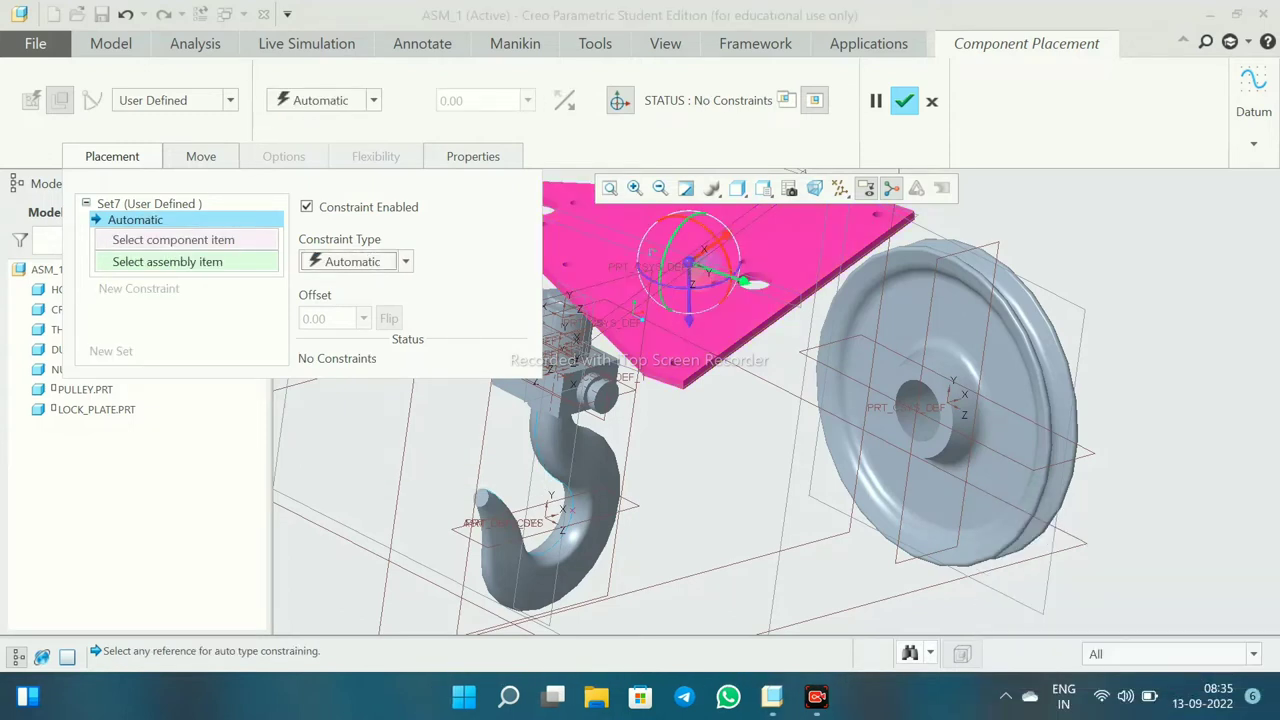
pyautogui.rightClick(170, 219)
pyautogui.click(185, 243)
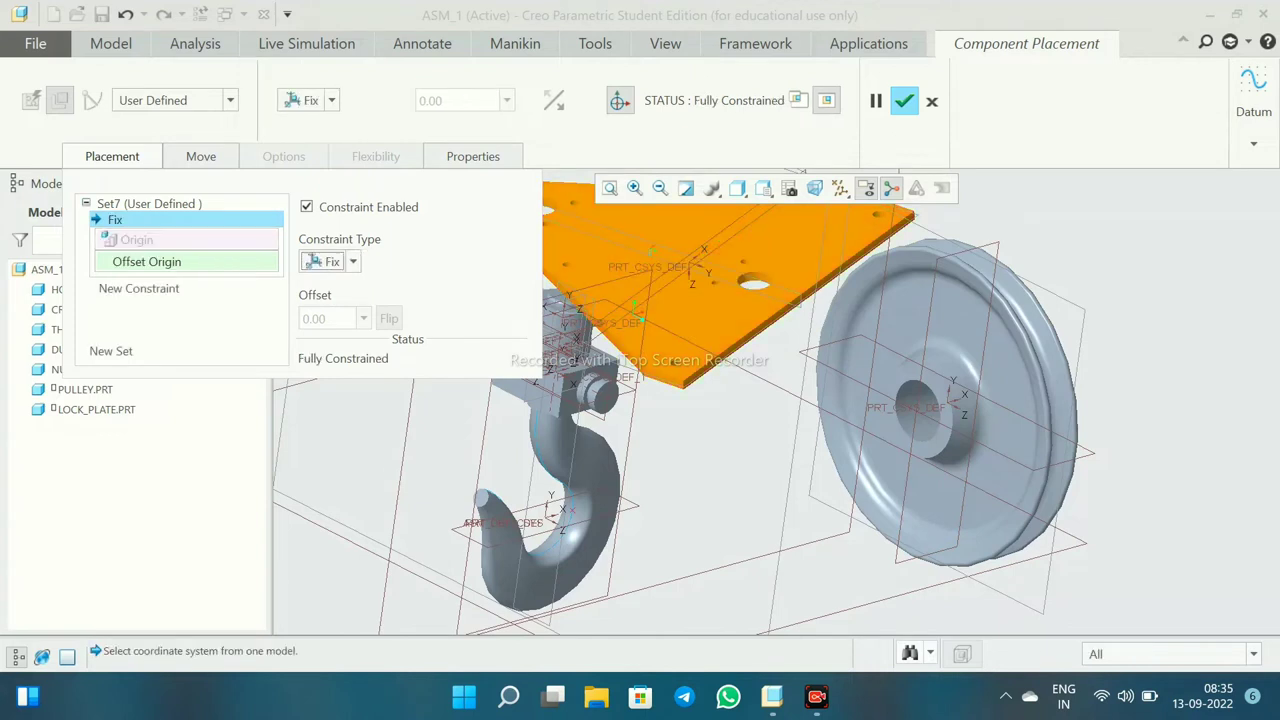
pyautogui.rightClick(176, 219)
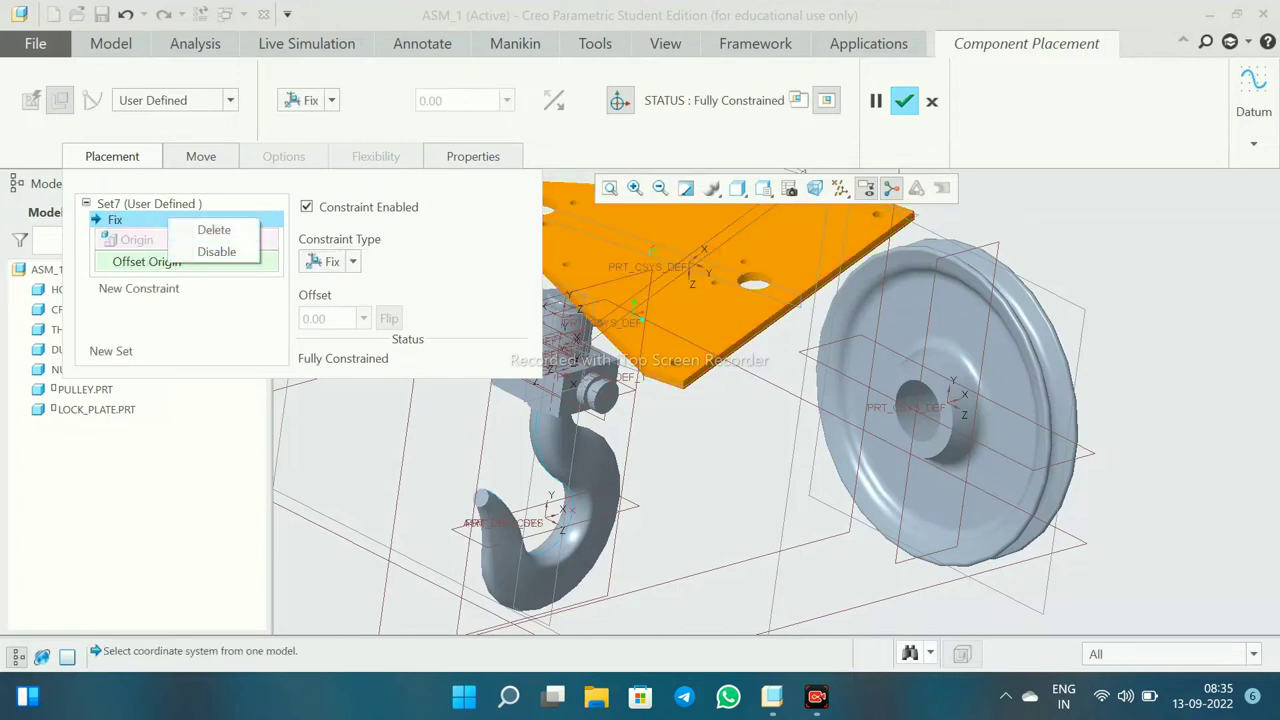
pyautogui.click(205, 228)
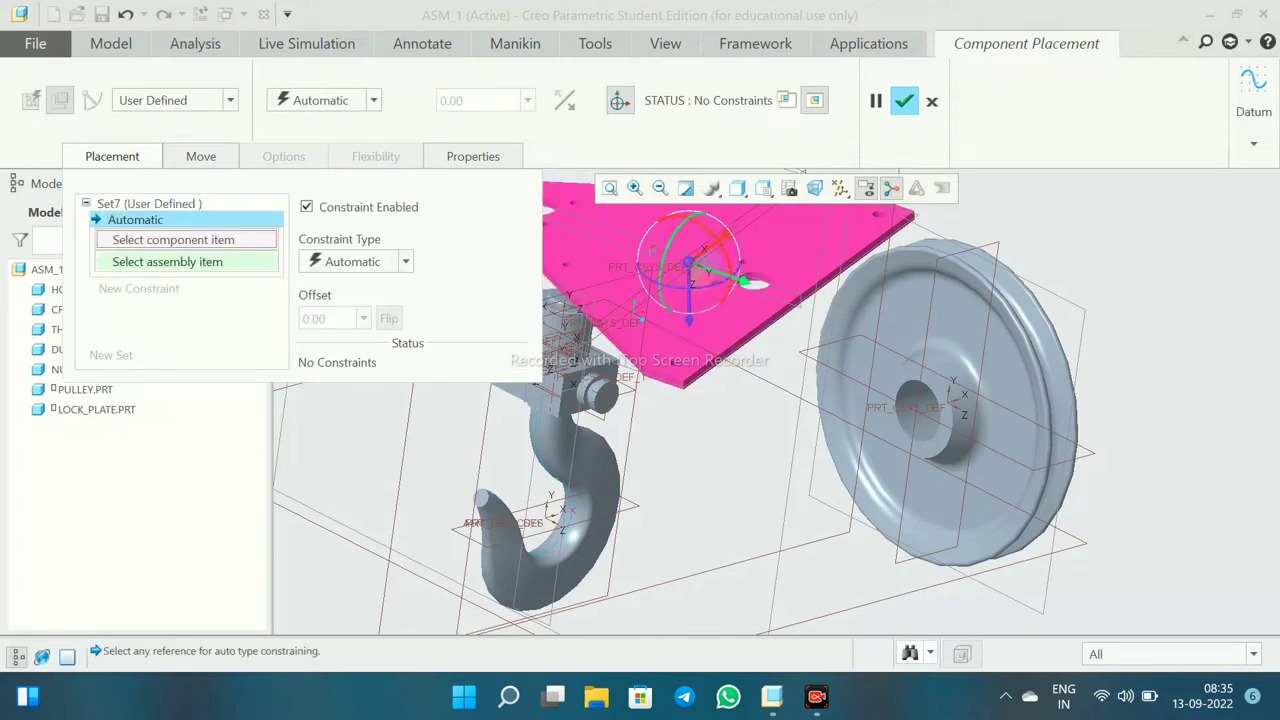
pyautogui.click(149, 203)
pyautogui.click(135, 219)
pyautogui.click(149, 203)
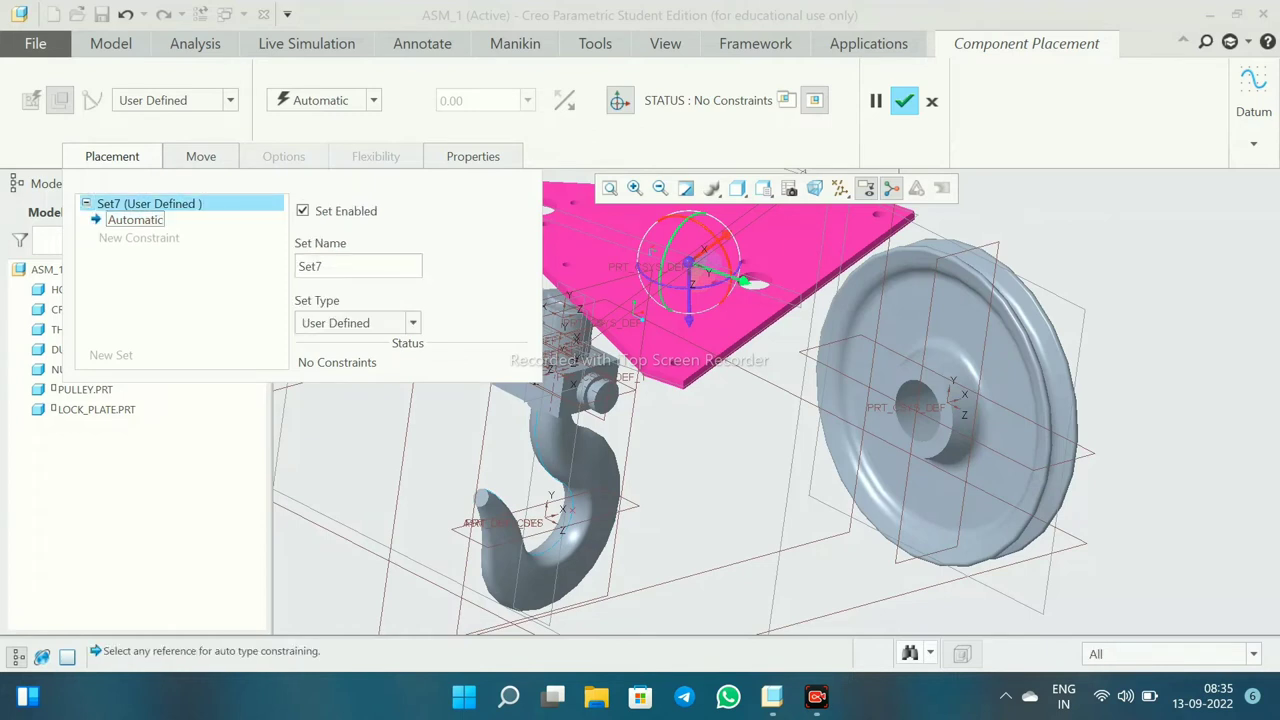
pyautogui.click(135, 219)
pyautogui.hotkey('ctrl', 'z')
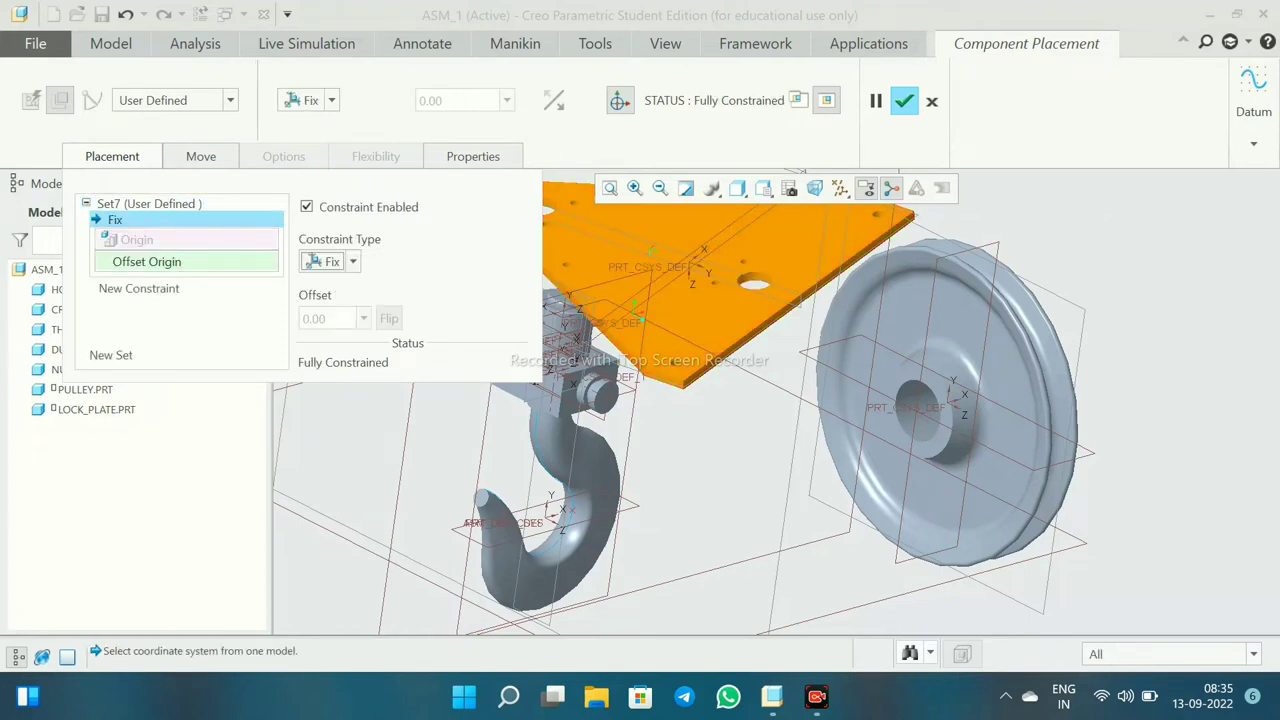
pyautogui.rightClick(130, 217)
pyautogui.click(155, 229)
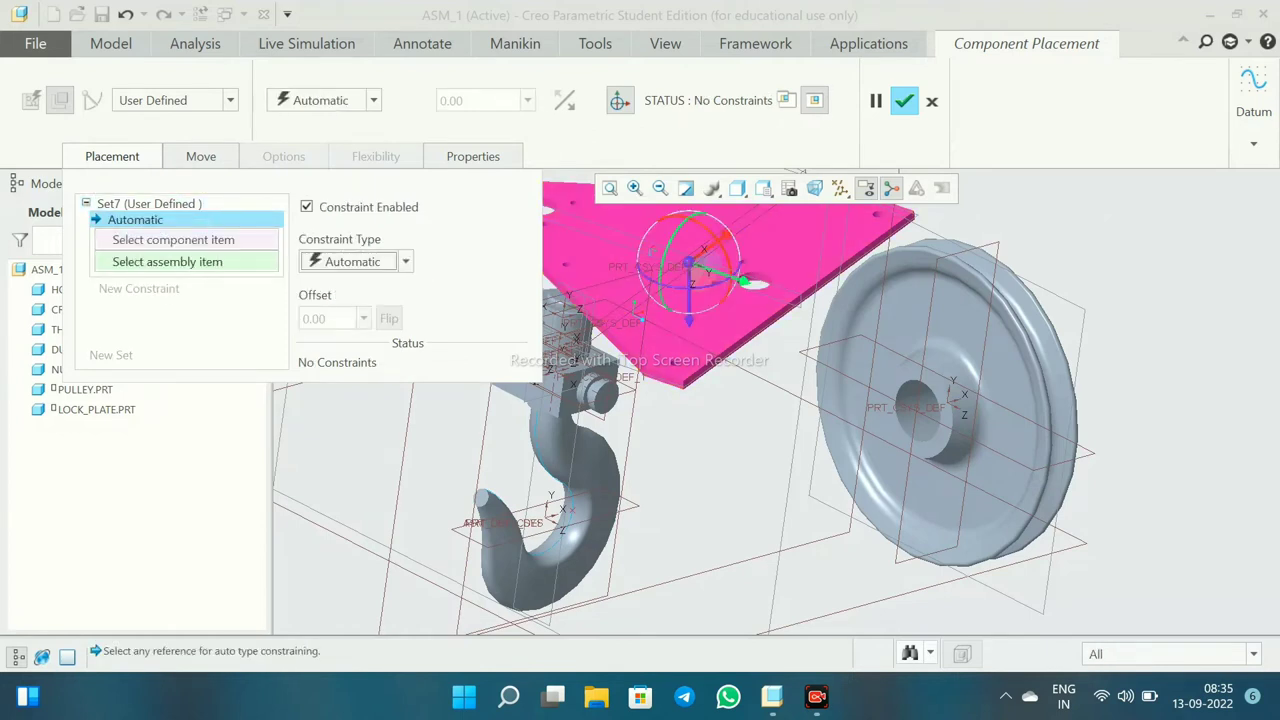
pyautogui.rightClick(128, 208)
pyautogui.click(155, 218)
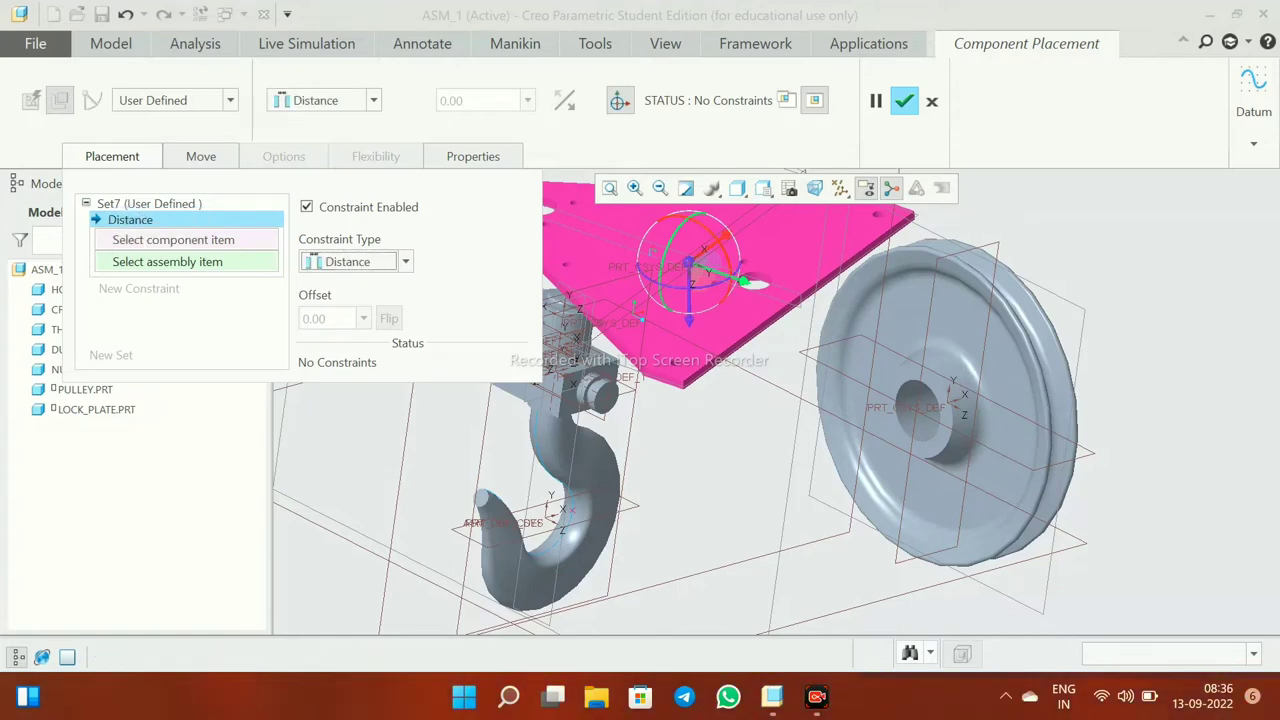
pyautogui.hotkey('ctrl', 'z')
pyautogui.click(931, 101)
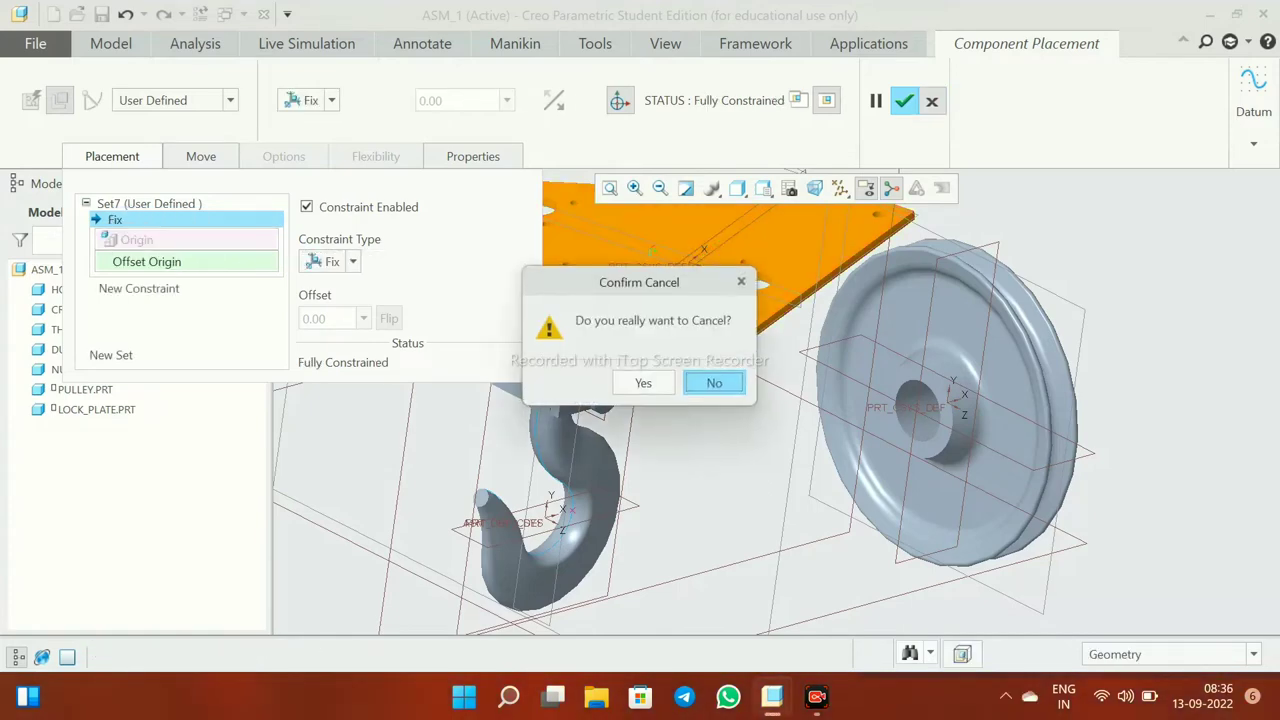
pyautogui.click(706, 380)
# - Delete LOCK_PLATE.PRT and PULLEY.PRT from the assembly, confirming each deletion
pyautogui.click(100, 429)
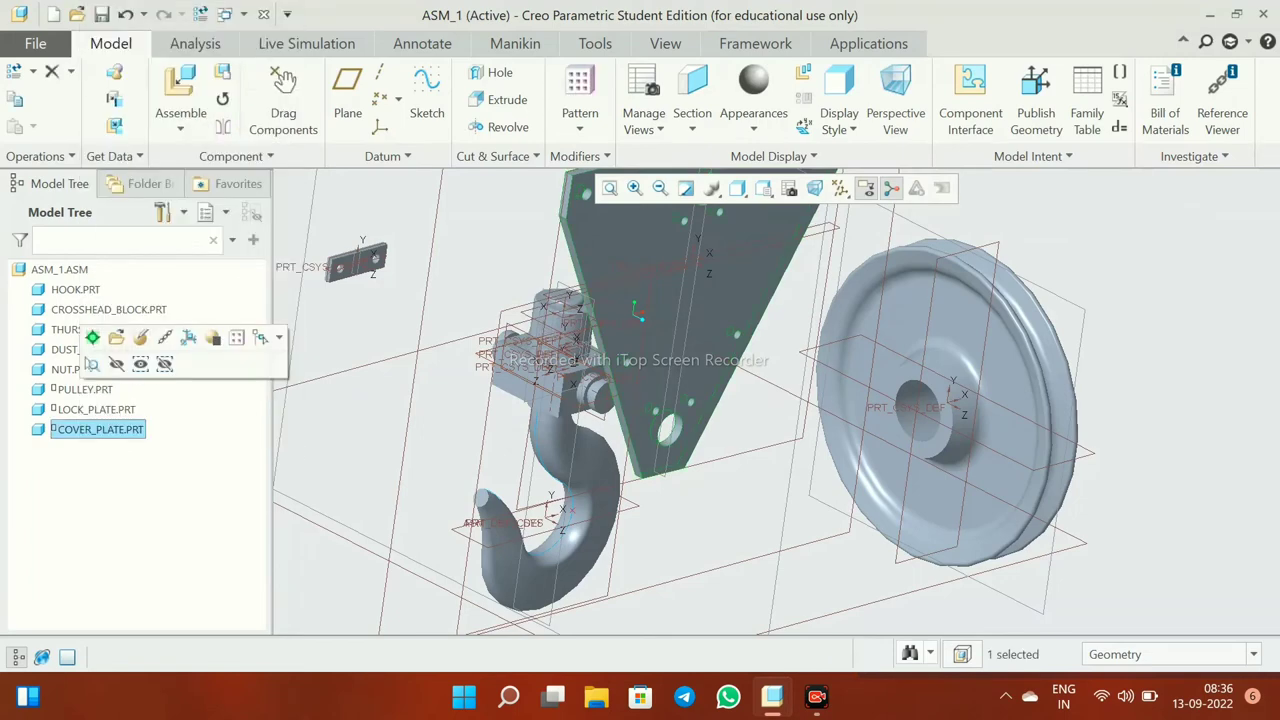
pyautogui.click(96, 409)
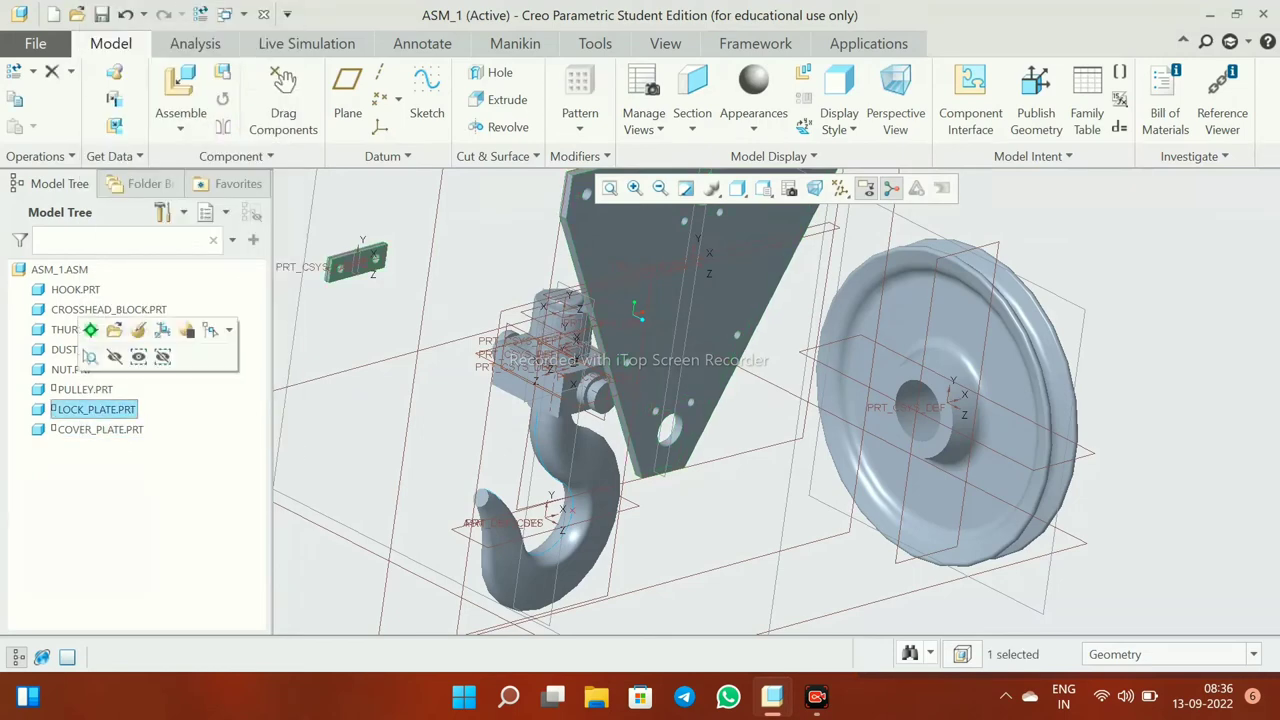
pyautogui.rightClick(96, 409)
pyautogui.click(115, 269)
pyautogui.click(588, 371)
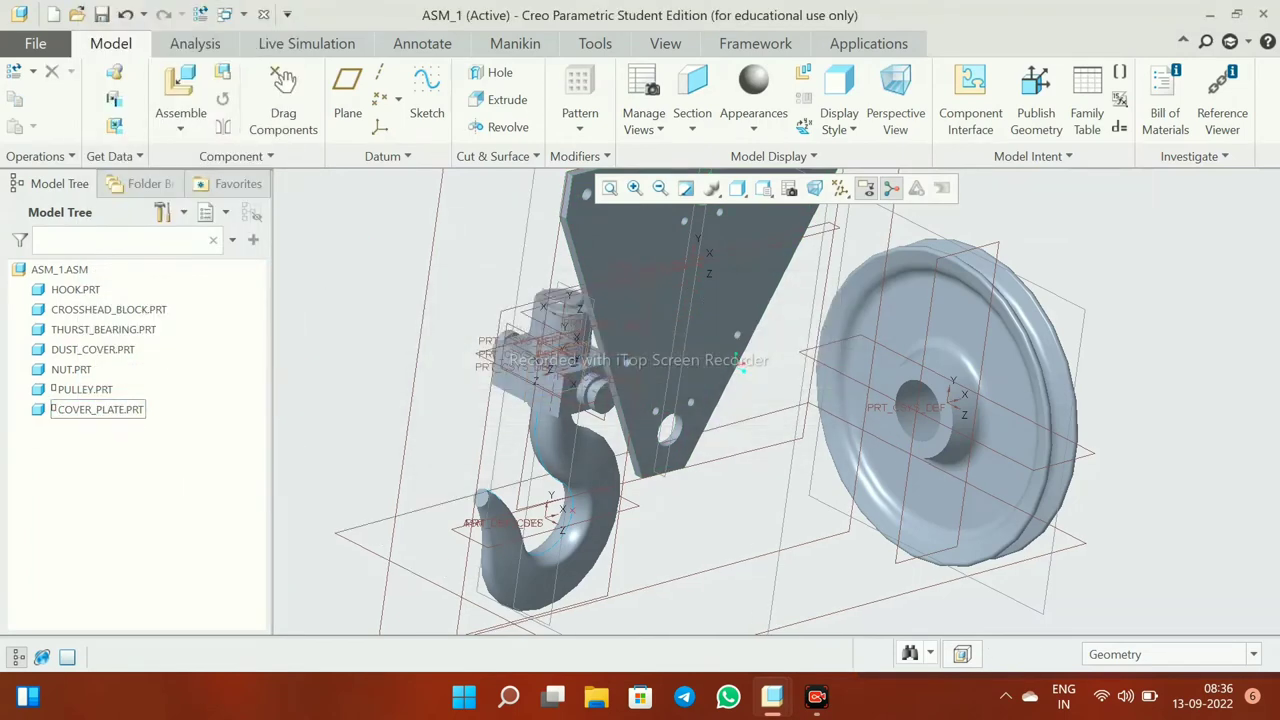
pyautogui.click(85, 389)
pyautogui.rightClick(85, 389)
pyautogui.click(115, 269)
pyautogui.click(588, 371)
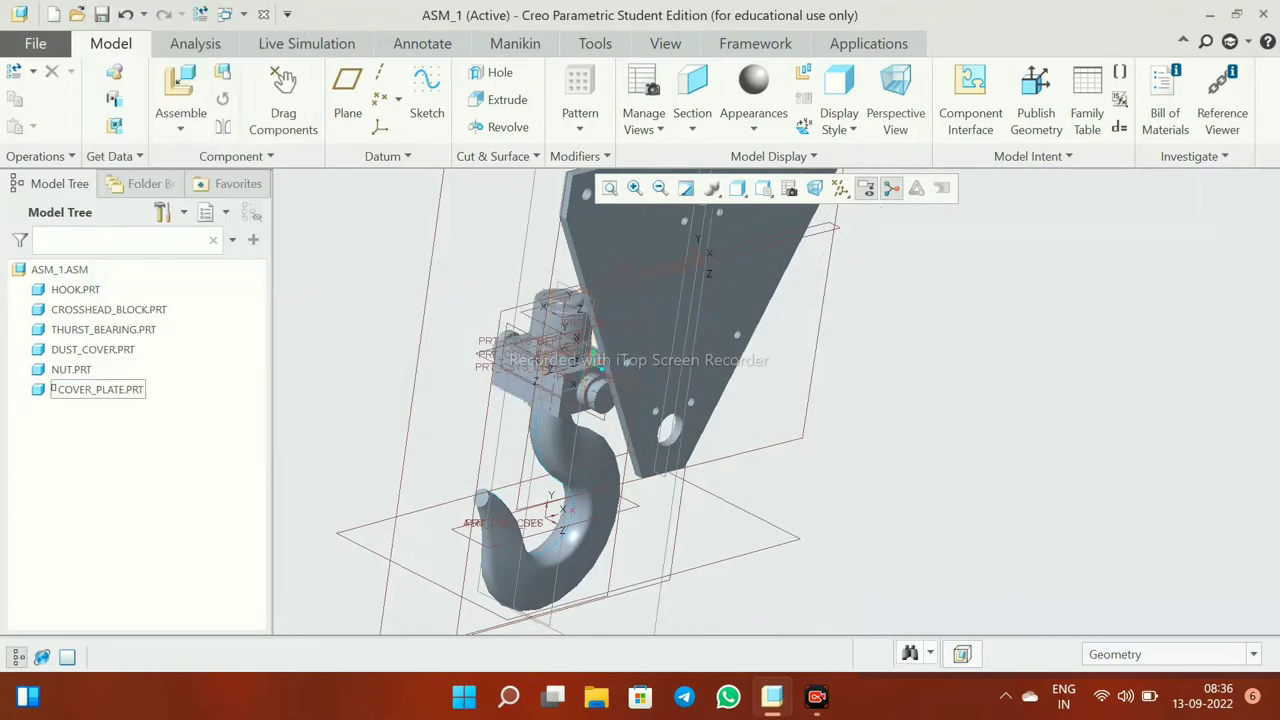
# - Turn off coordinate system display in the datum display filter
pyautogui.click(840, 188)
pyautogui.click(880, 277)
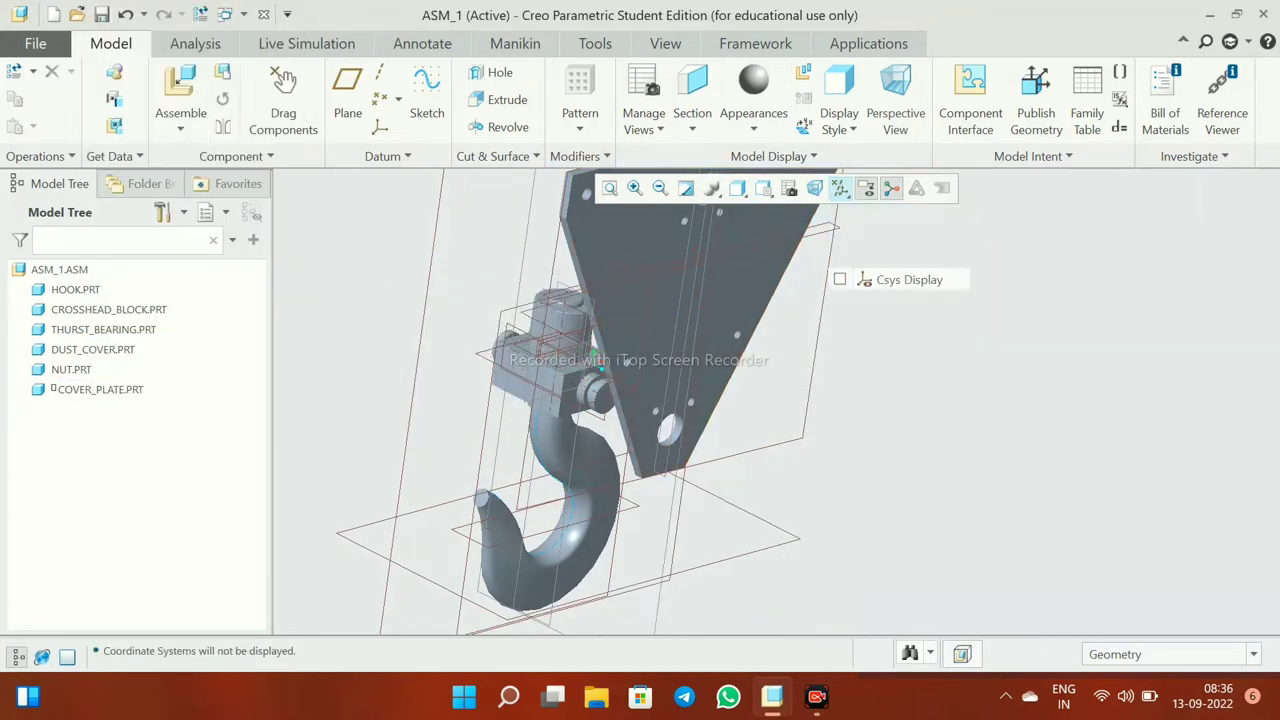
pyautogui.click(840, 188)
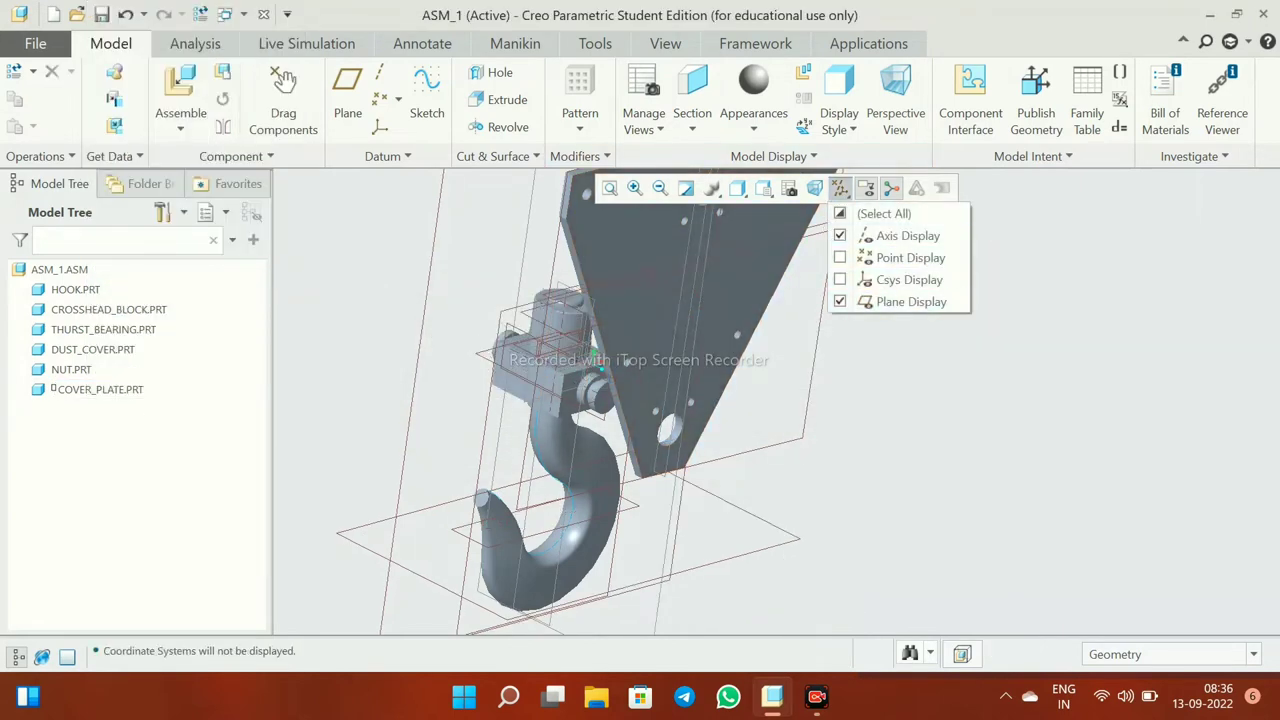
pyautogui.click(840, 188)
pyautogui.rightClick(100, 389)
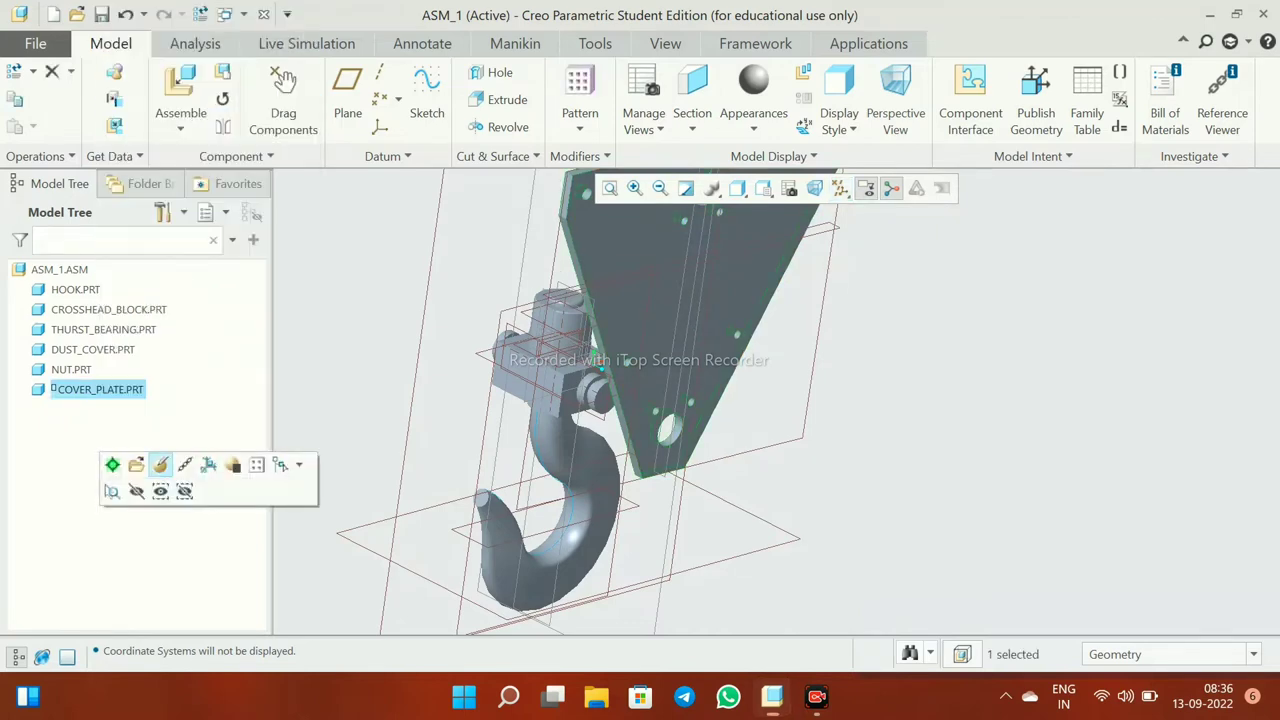
# - Edit the cover plate placement and make its hole surface coincident with the crosshead block
pyautogui.click(161, 466)
pyautogui.scroll(-3, 686, 302)
pyautogui.click(112, 156)
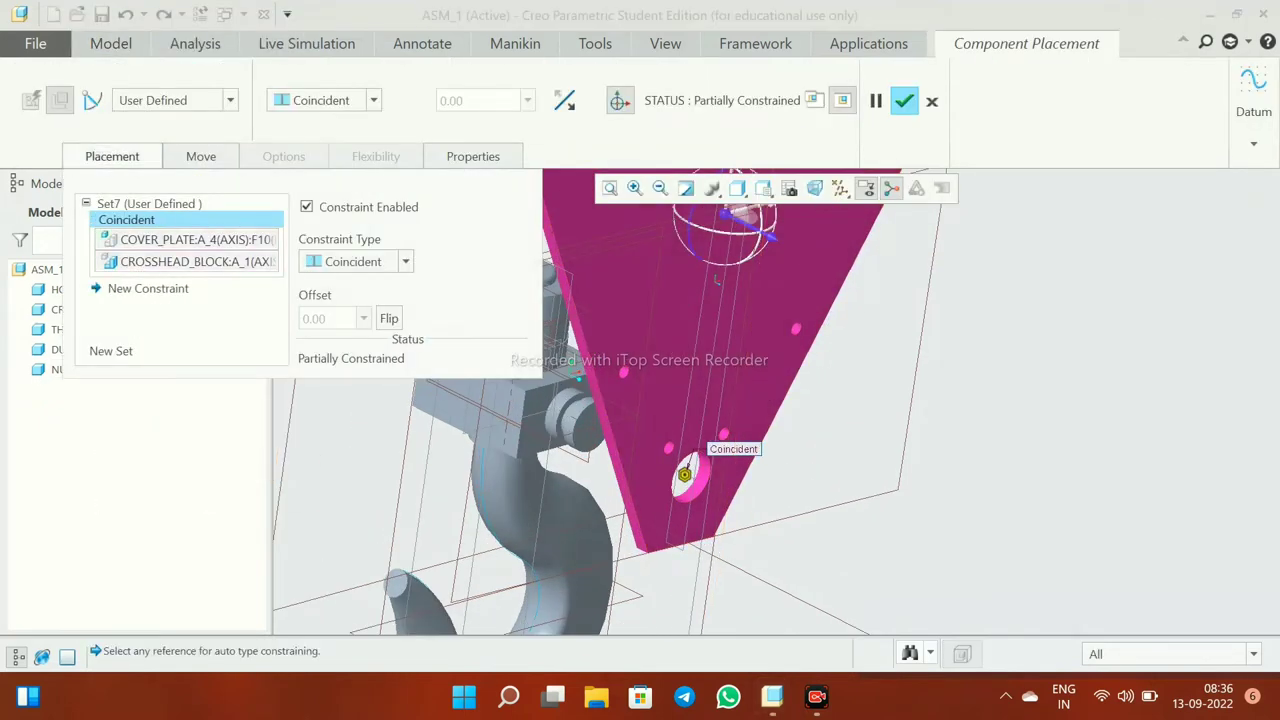
pyautogui.click(138, 304)
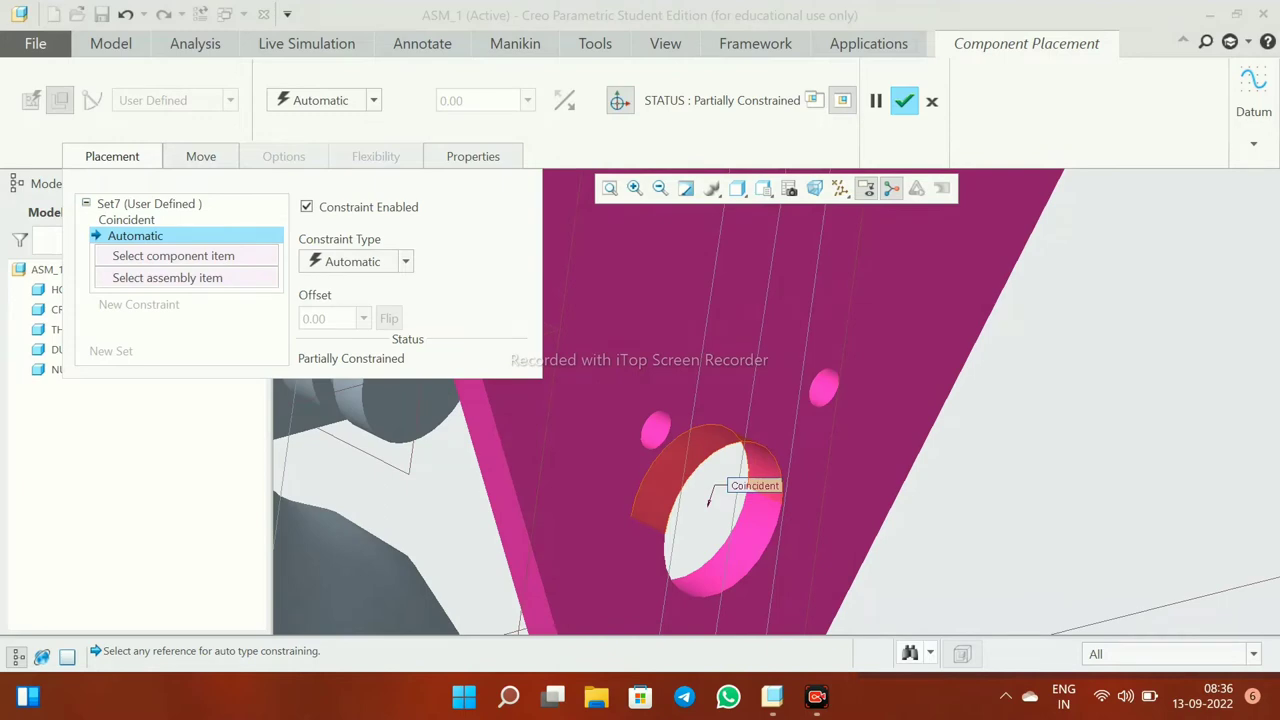
pyautogui.click(720, 520)
pyautogui.moveTo(720, 520); pyautogui.dragTo(600, 400, button='middle')
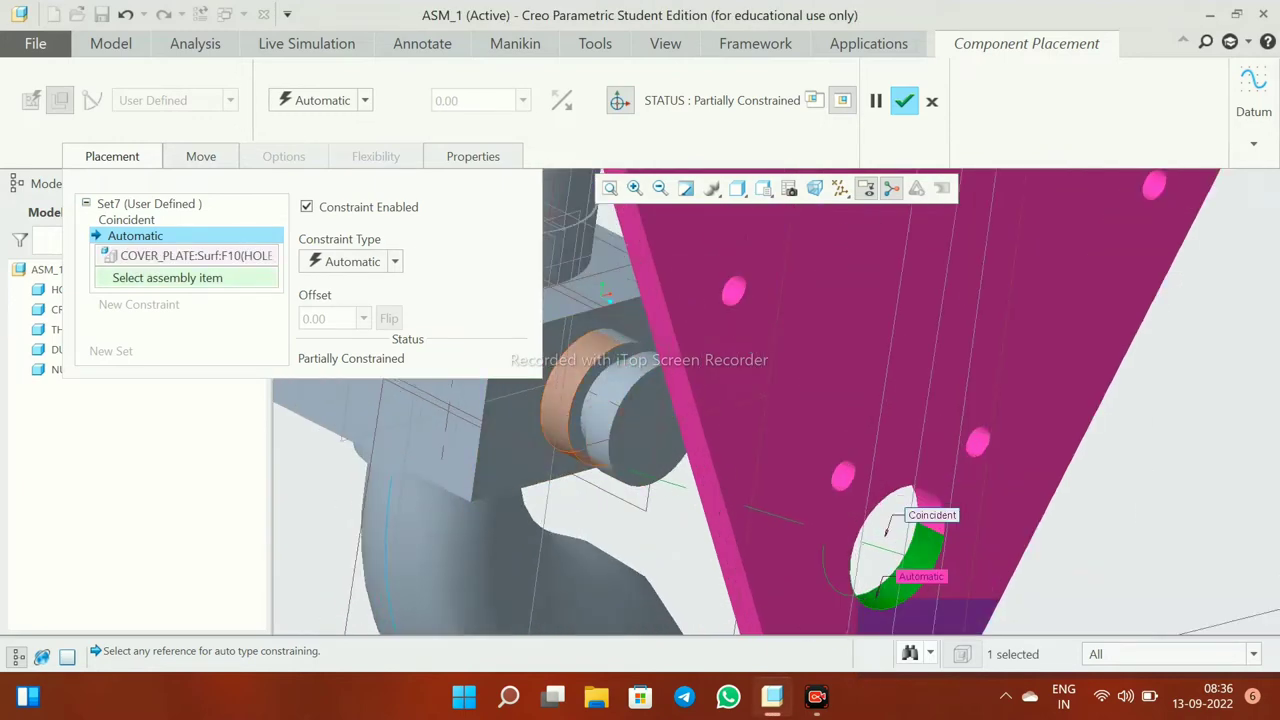
pyautogui.click(570, 400)
pyautogui.click(395, 261)
pyautogui.click(330, 295)
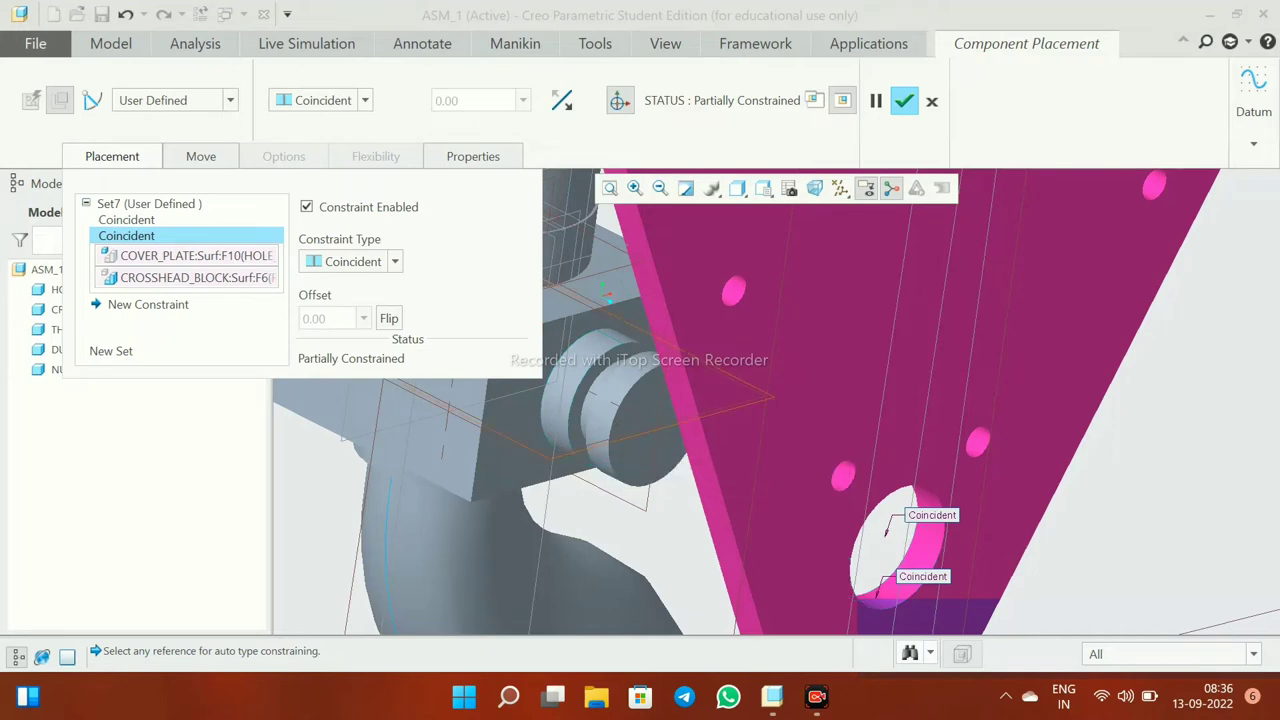
pyautogui.middleClick(600, 458)
# - Mate the cover plate's inner face coincident with the crosshead block face
pyautogui.moveTo(600, 458); pyautogui.dragTo(640, 400, button='middle')
pyautogui.moveTo(635, 340); pyautogui.dragTo(642, 338, button='middle')
pyautogui.click(638, 330)
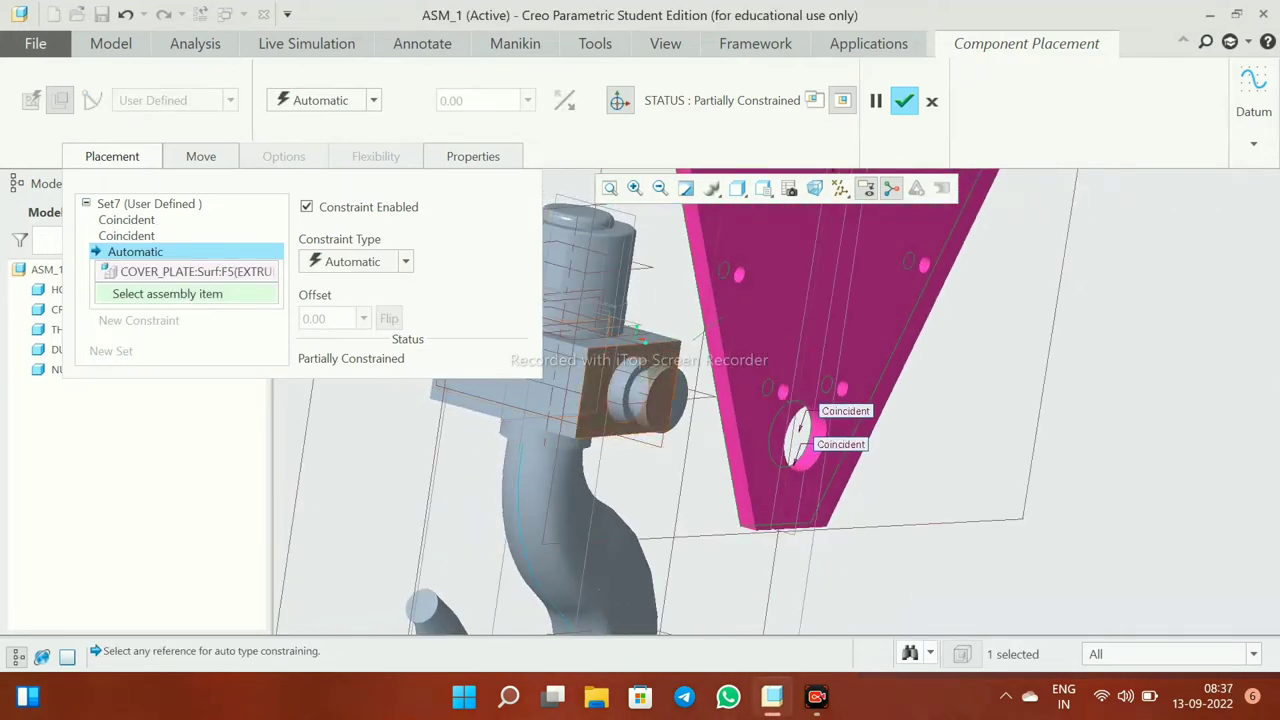
pyautogui.click(630, 390)
pyautogui.moveTo(630, 390); pyautogui.dragTo(700, 420, button='middle')
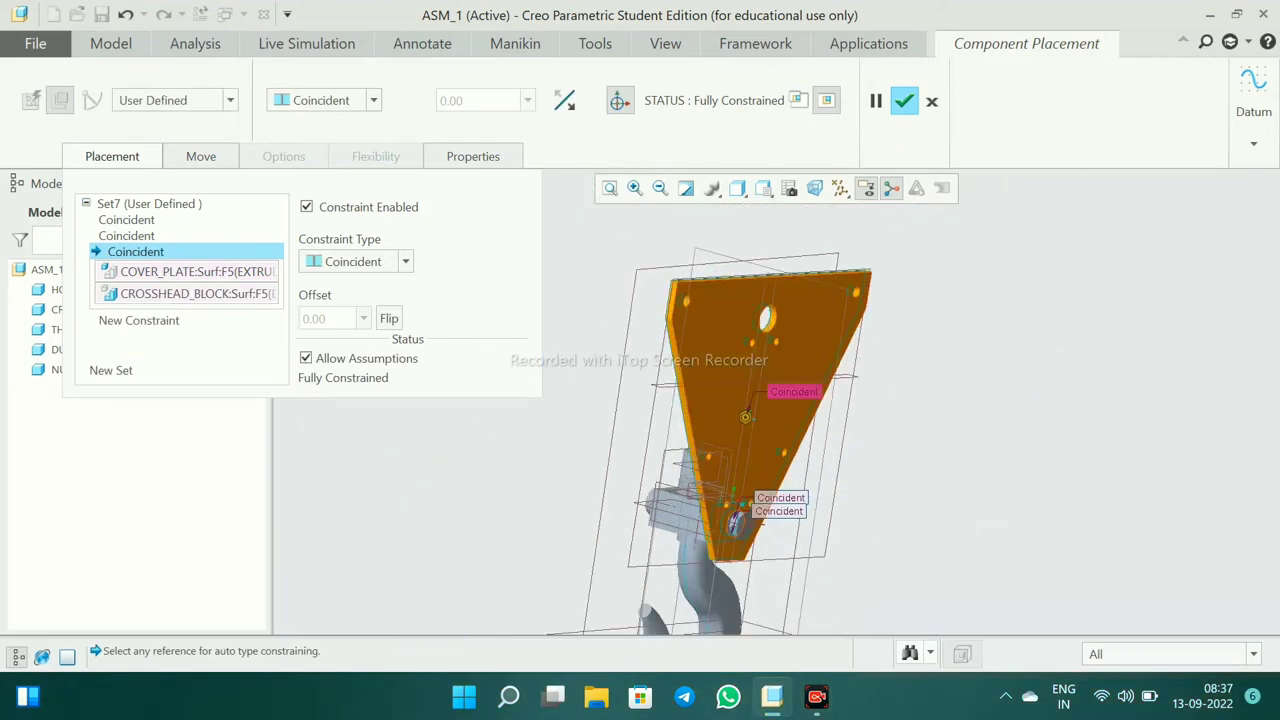
# - Make the plate's top edge face parallel to the block's top face and accept the placement
pyautogui.click(355, 261)
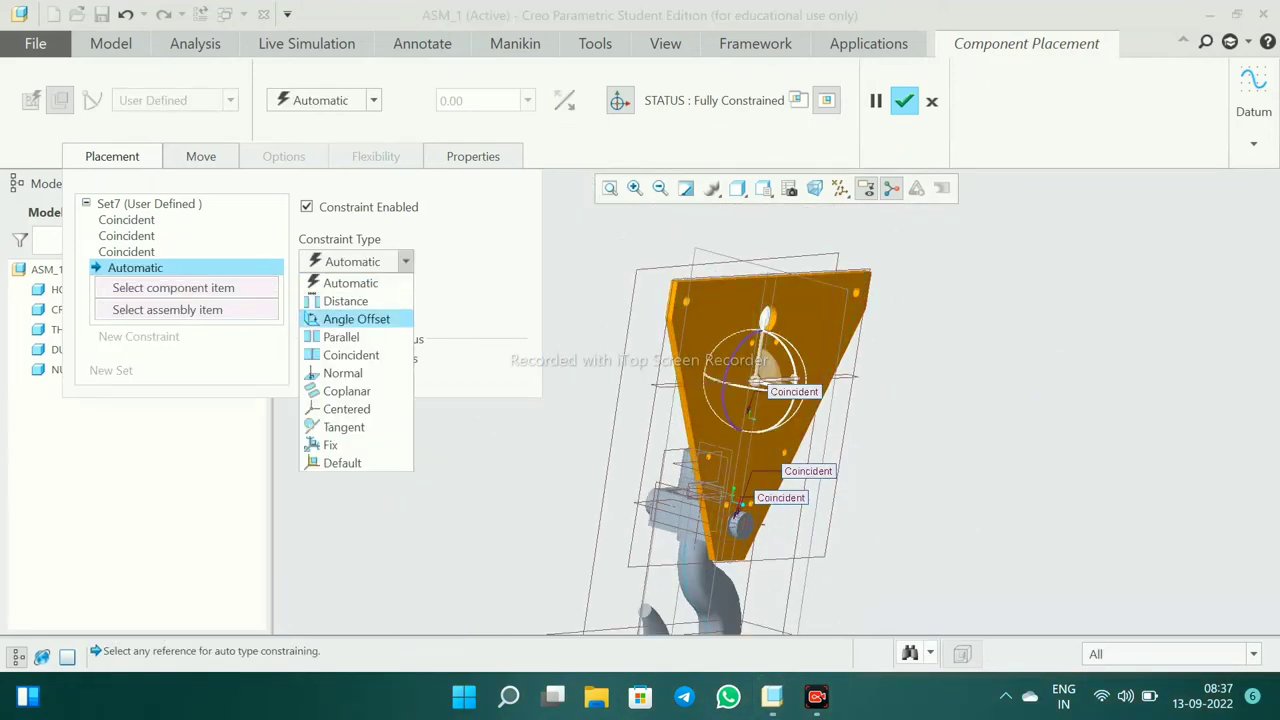
pyautogui.click(343, 334)
pyautogui.scroll(4, 760, 400)
pyautogui.scroll(2, 870, 340)
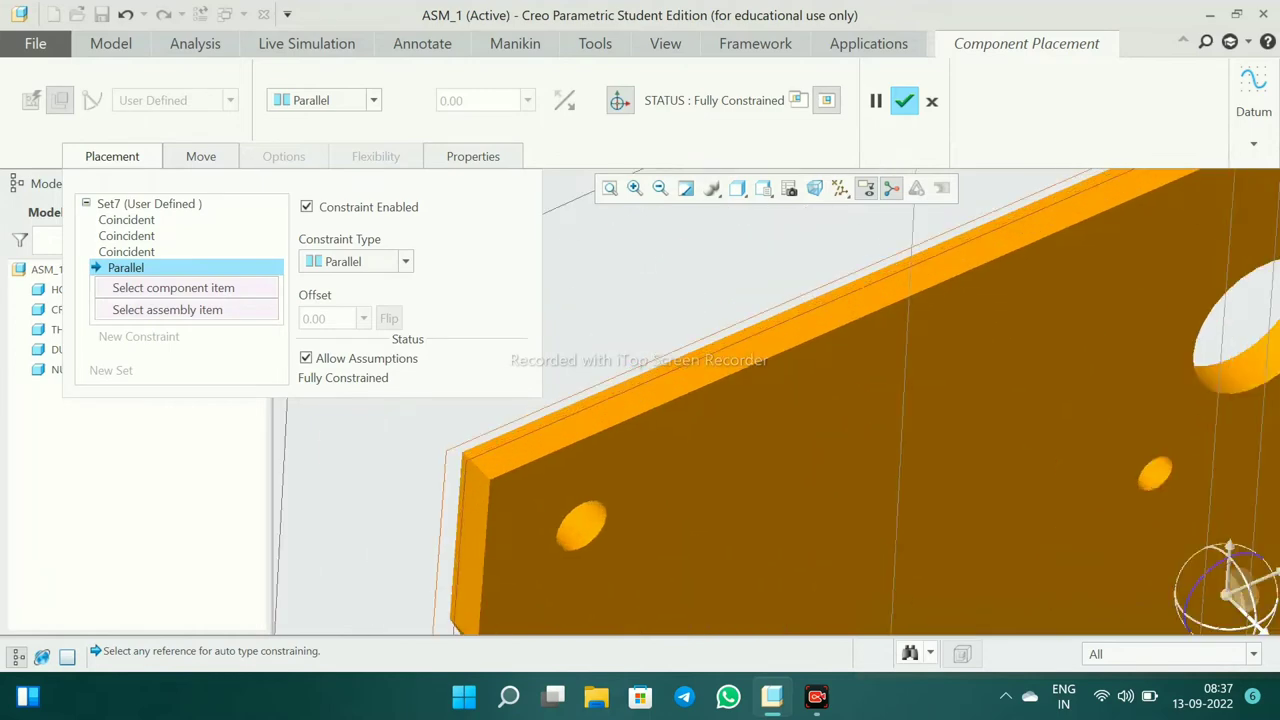
pyautogui.click(860, 215)
pyautogui.scroll(-3, 870, 340)
pyautogui.scroll(-3, 870, 340)
pyautogui.scroll(3, 800, 480)
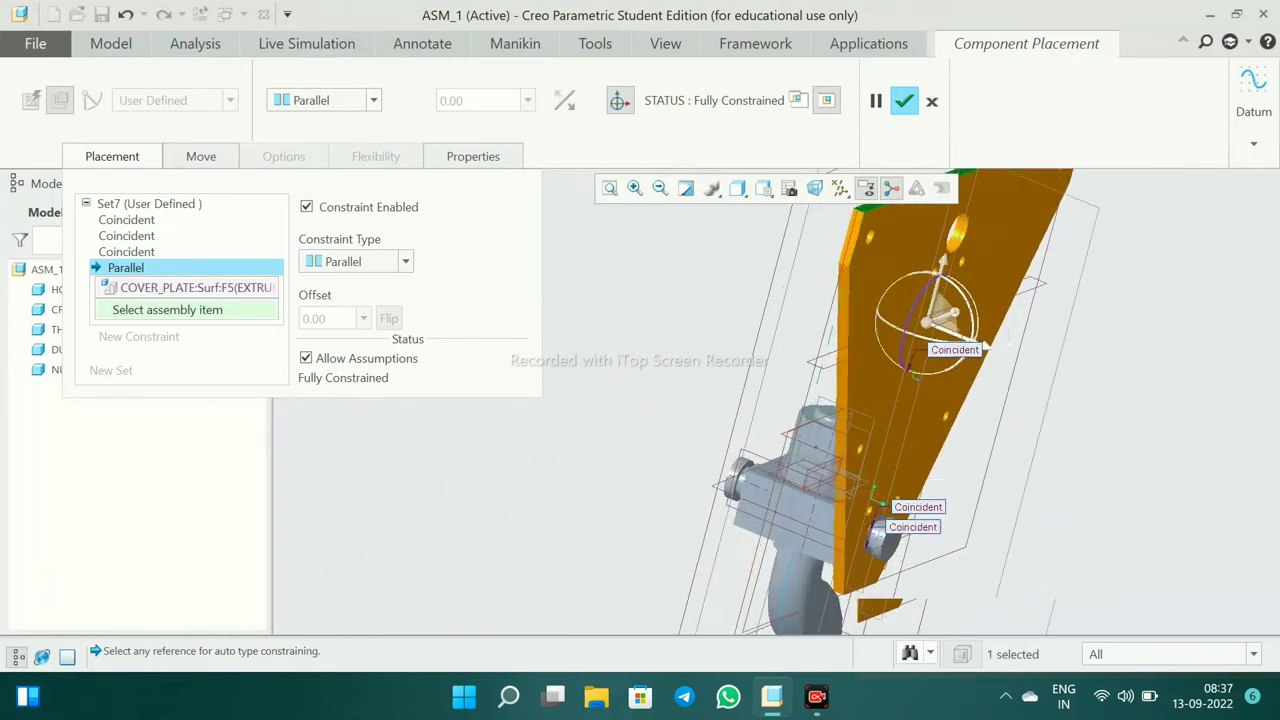
pyautogui.scroll(3, 800, 480)
pyautogui.click(850, 480)
pyautogui.scroll(-5, 760, 420)
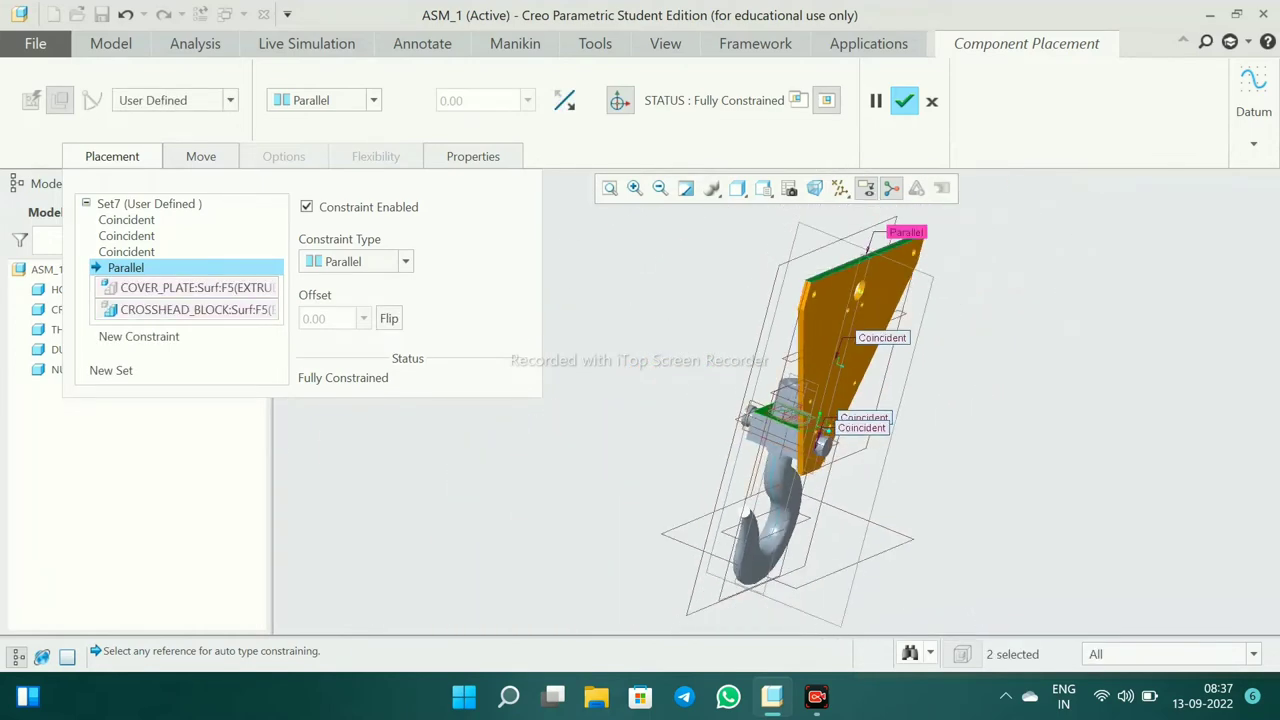
pyautogui.scroll(1, 760, 420)
pyautogui.scroll(2, 760, 420)
pyautogui.press('Return')
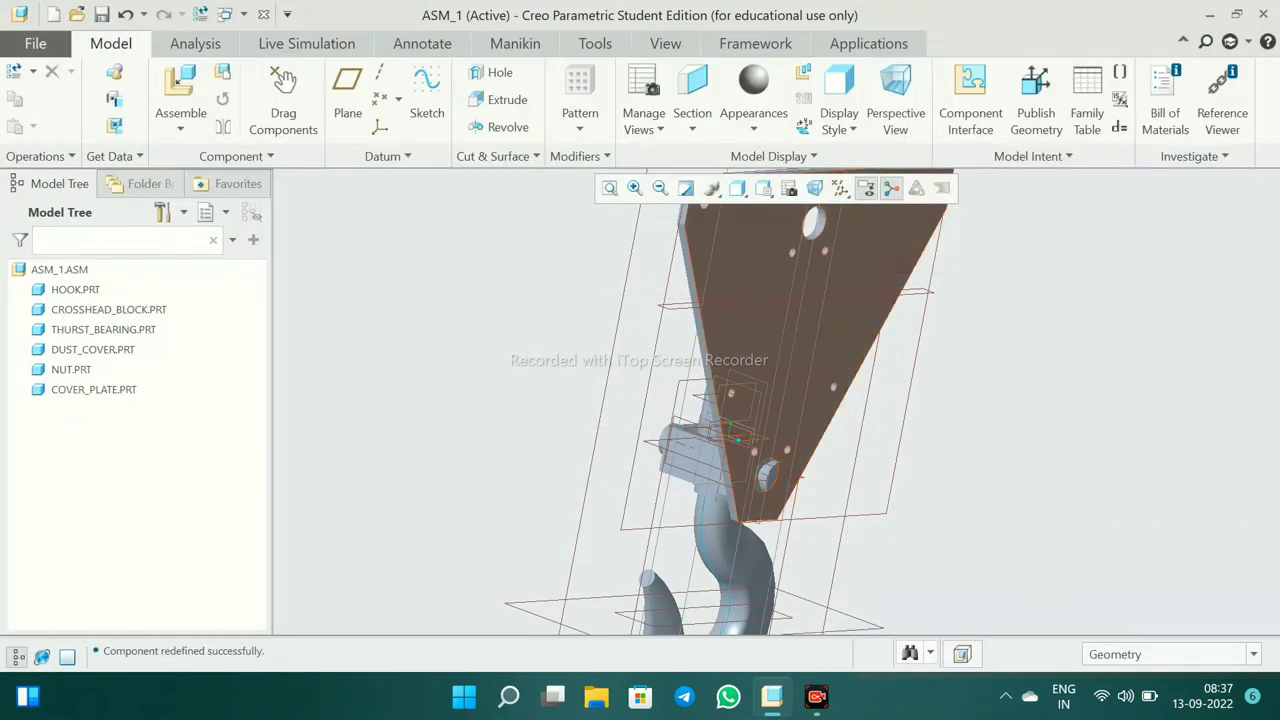
# - Reopen the cover plate placement, review its constraints and confirm it unchanged
pyautogui.click(93, 389)
pyautogui.rightClick(93, 389)
pyautogui.click(113, 464)
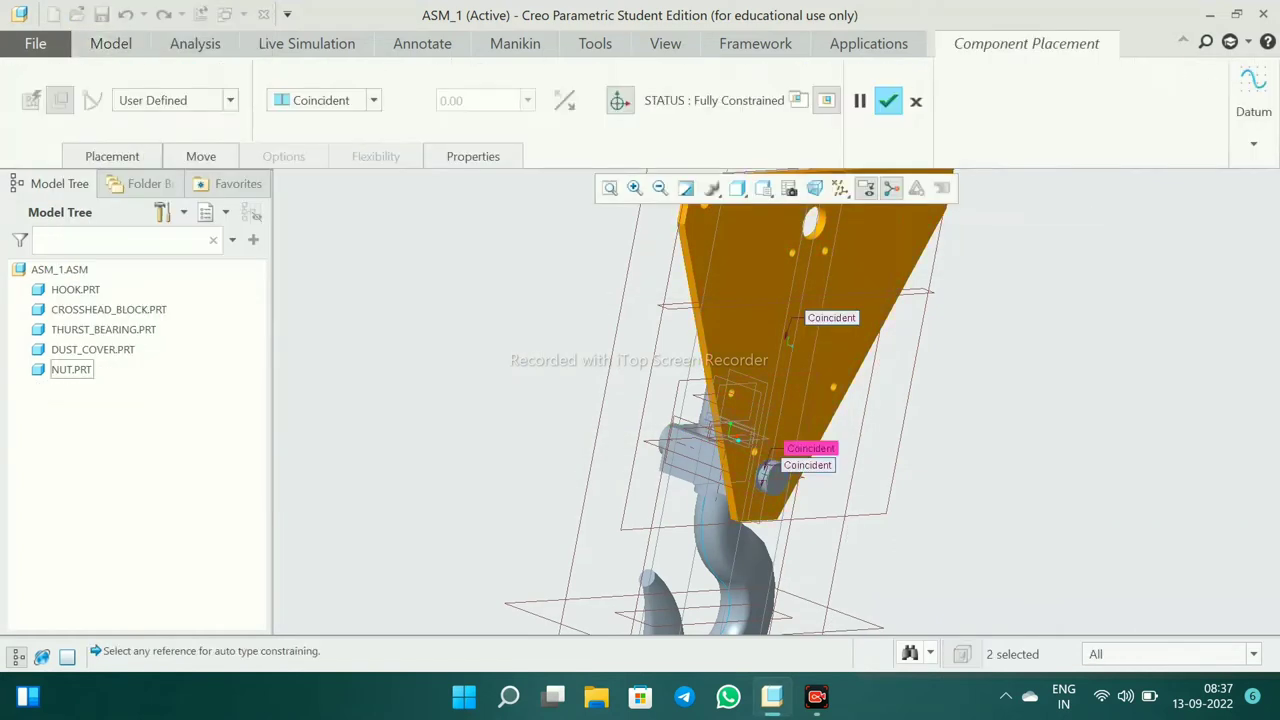
pyautogui.click(112, 156)
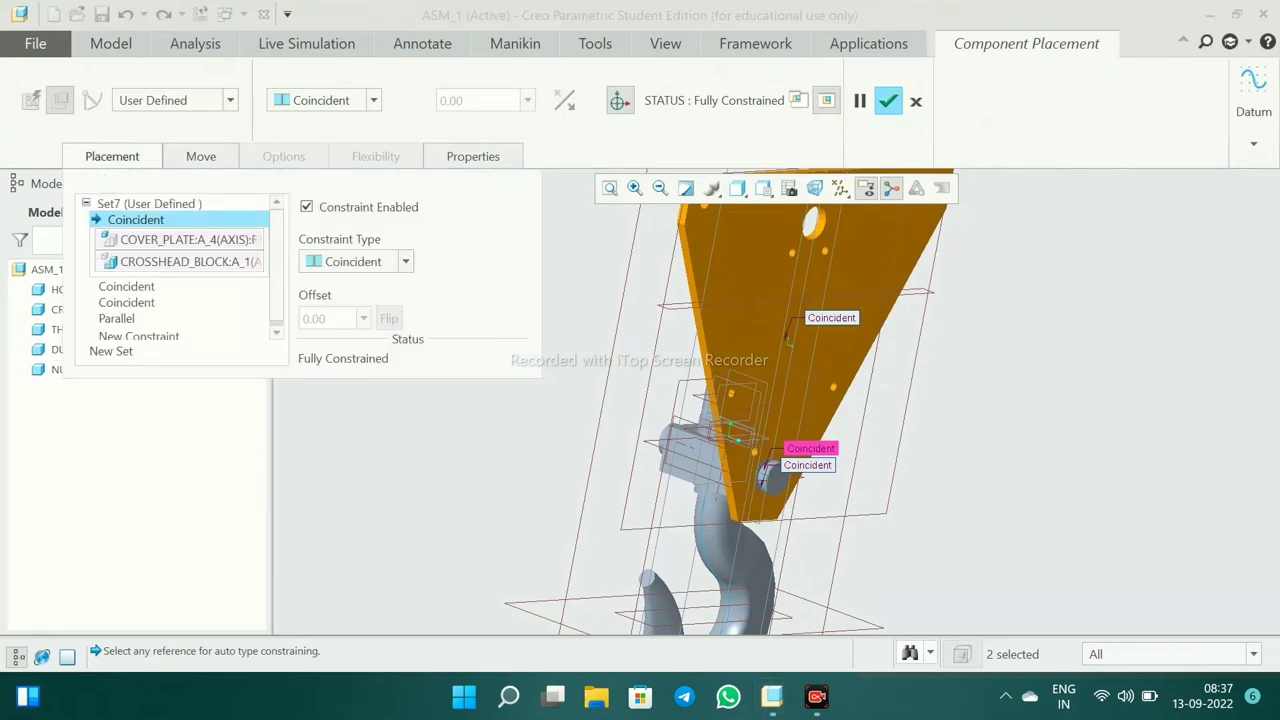
pyautogui.click(888, 100)
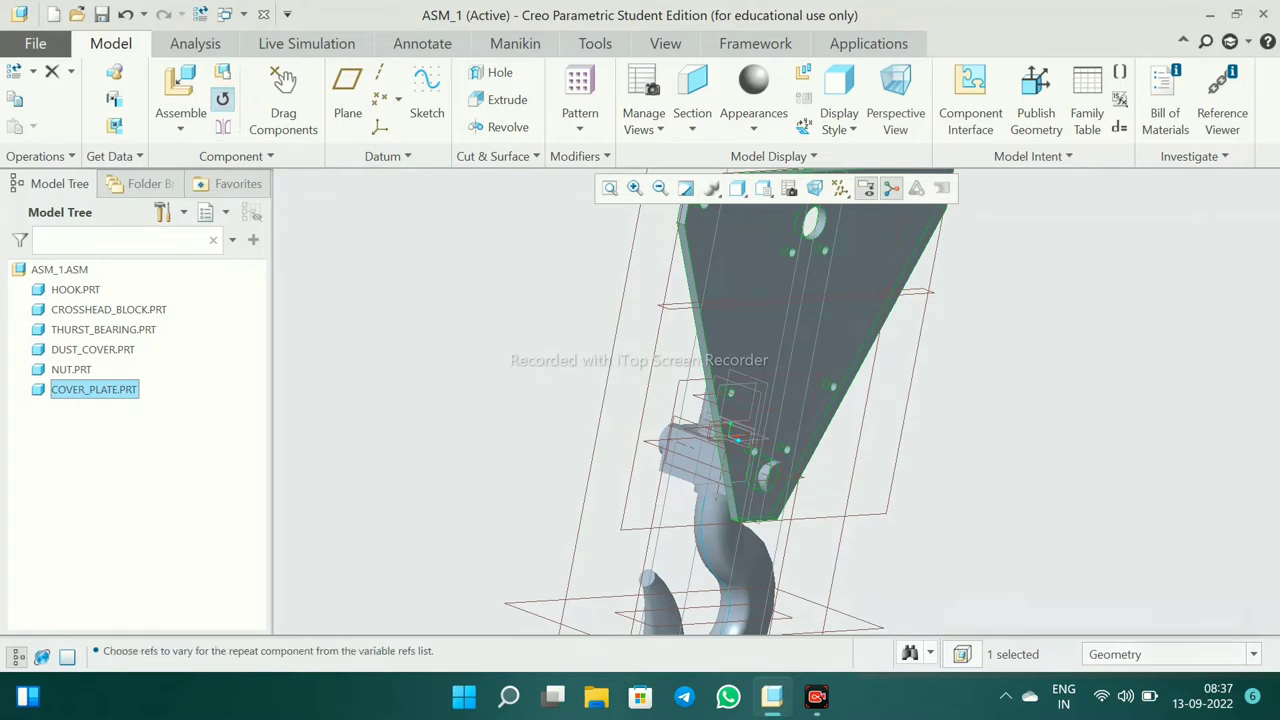
# - Repeat COVER_PLATE.PRT onto the crosshead block's opposite face as a second plate
pyautogui.click(968, 318)
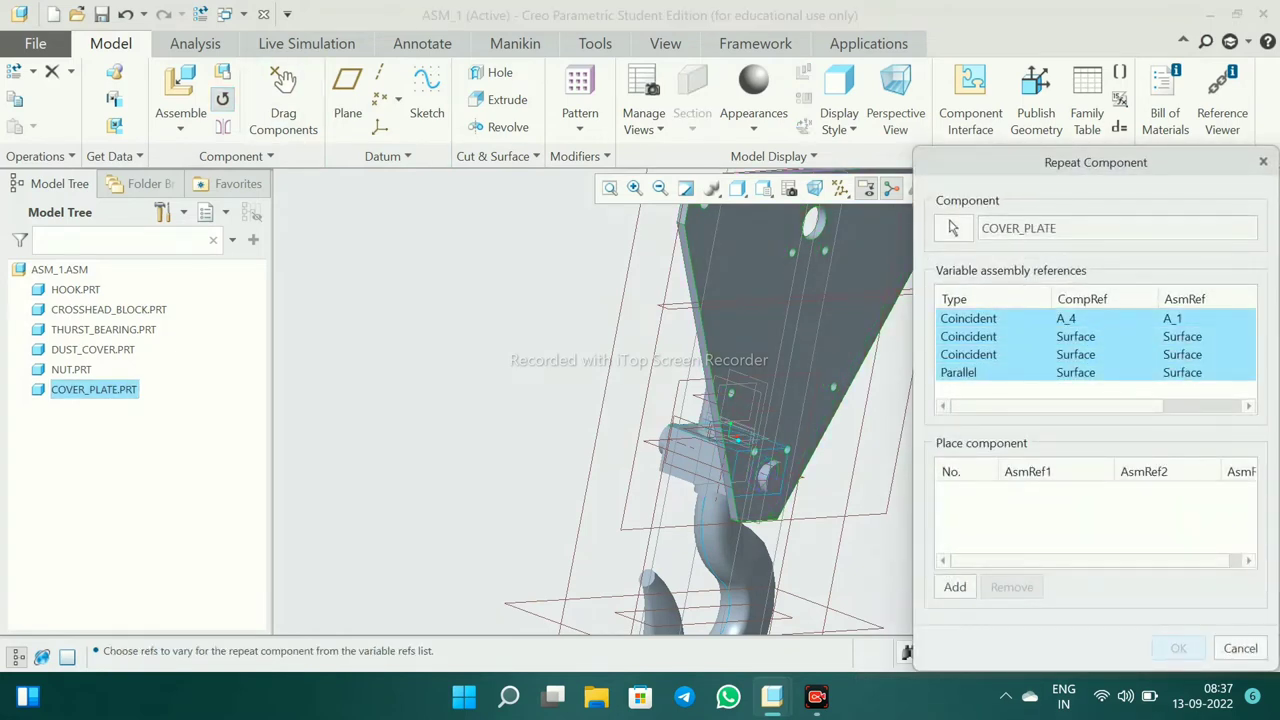
pyautogui.click(955, 587)
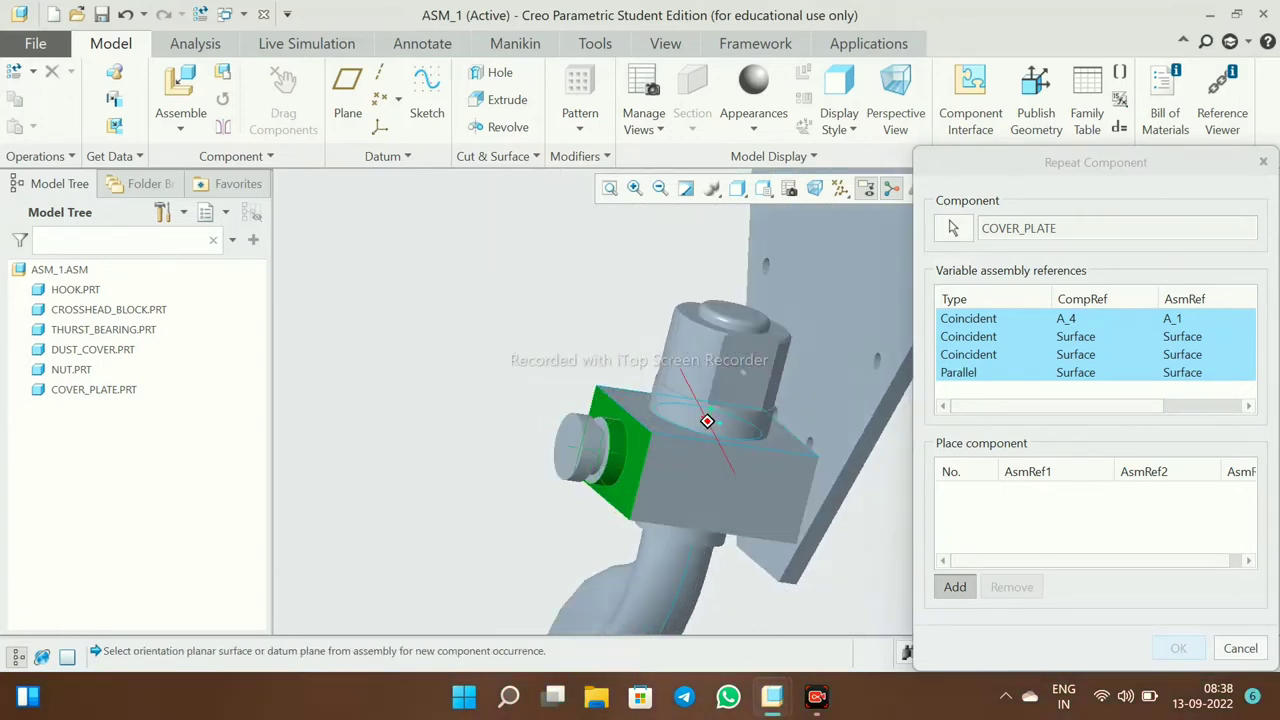
pyautogui.click(712, 410)
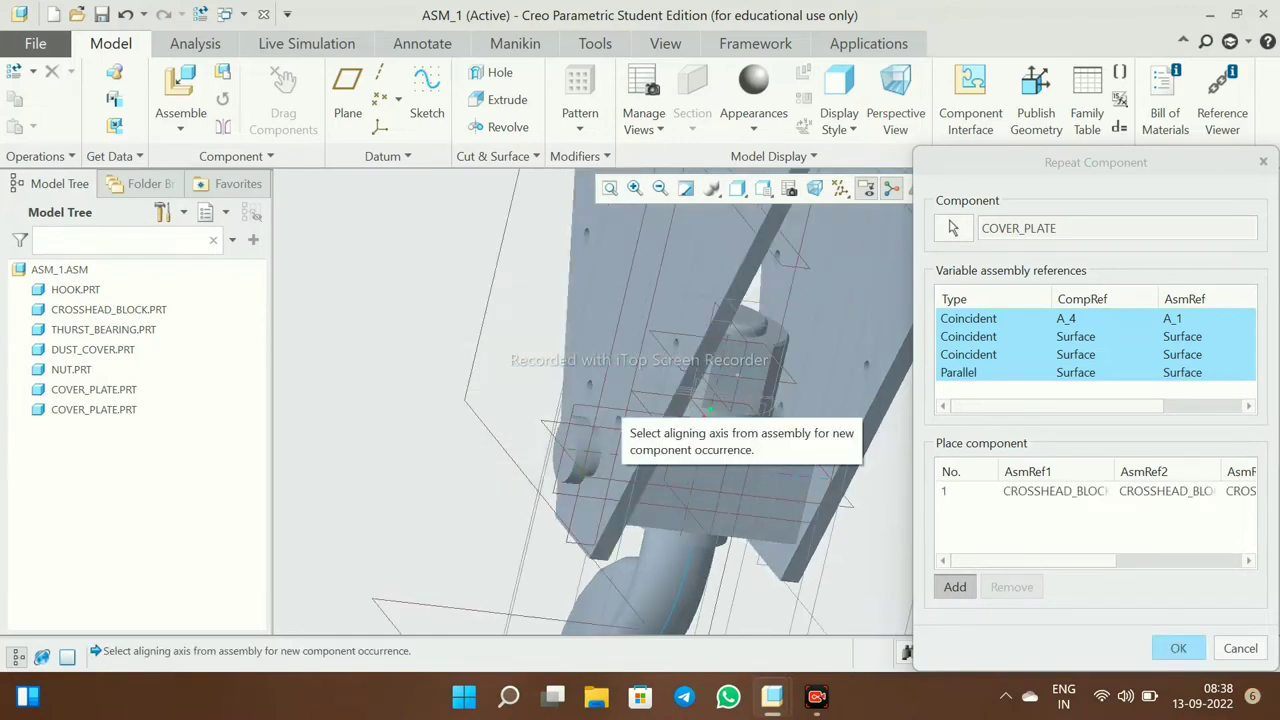
pyautogui.scroll(-5, 684, 350)
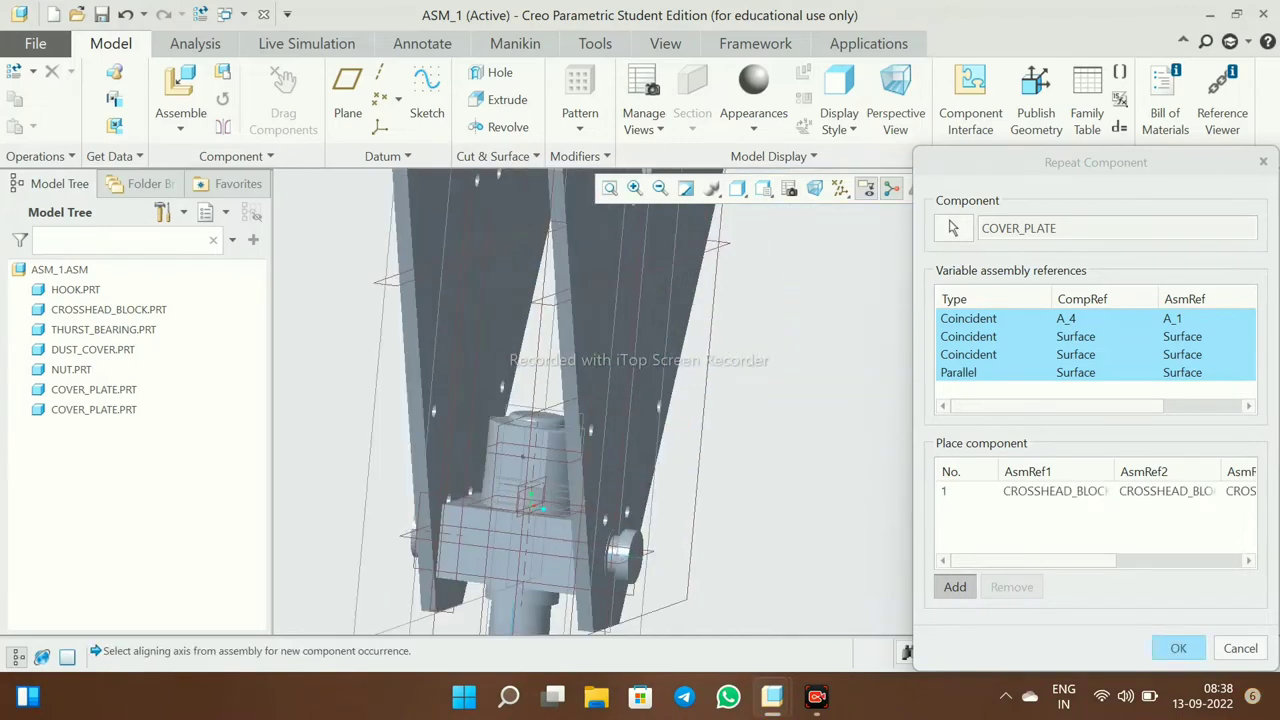
pyautogui.moveTo(1096, 162); pyautogui.dragTo(858, 20)
pyautogui.click(934, 503)
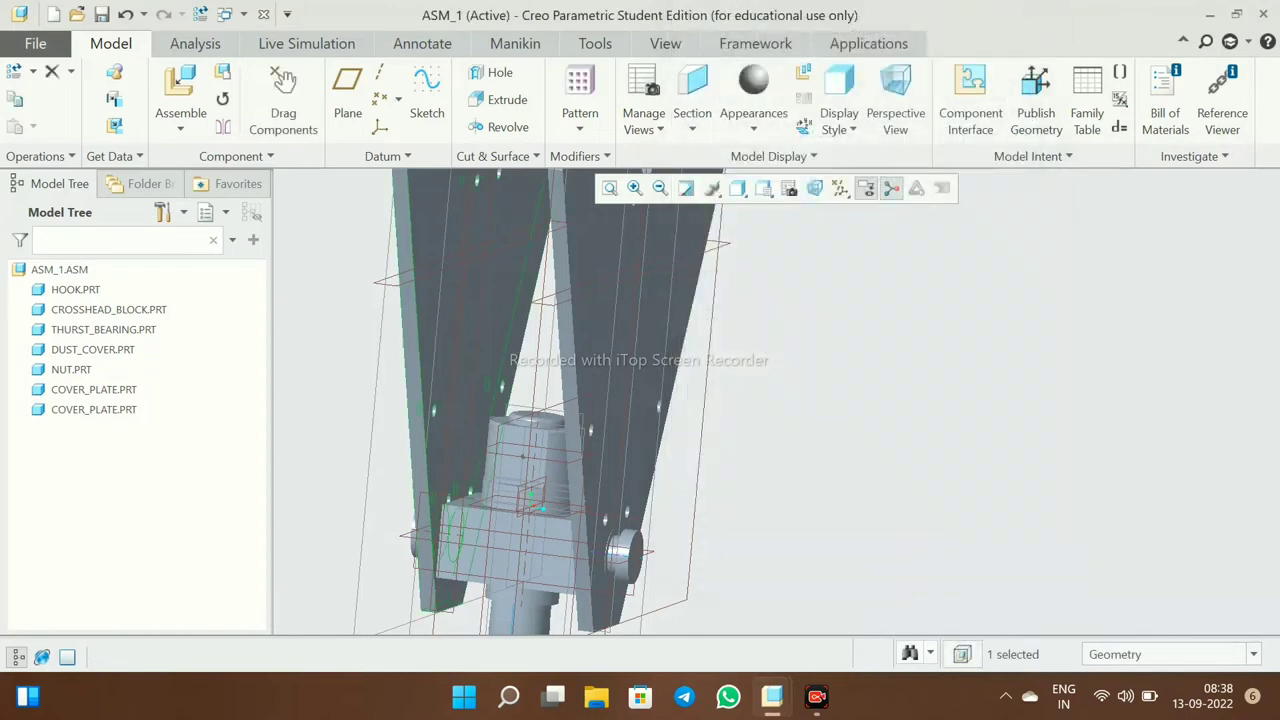
pyautogui.scroll(5, 655, 450)
pyautogui.scroll(-3, 688, 320)
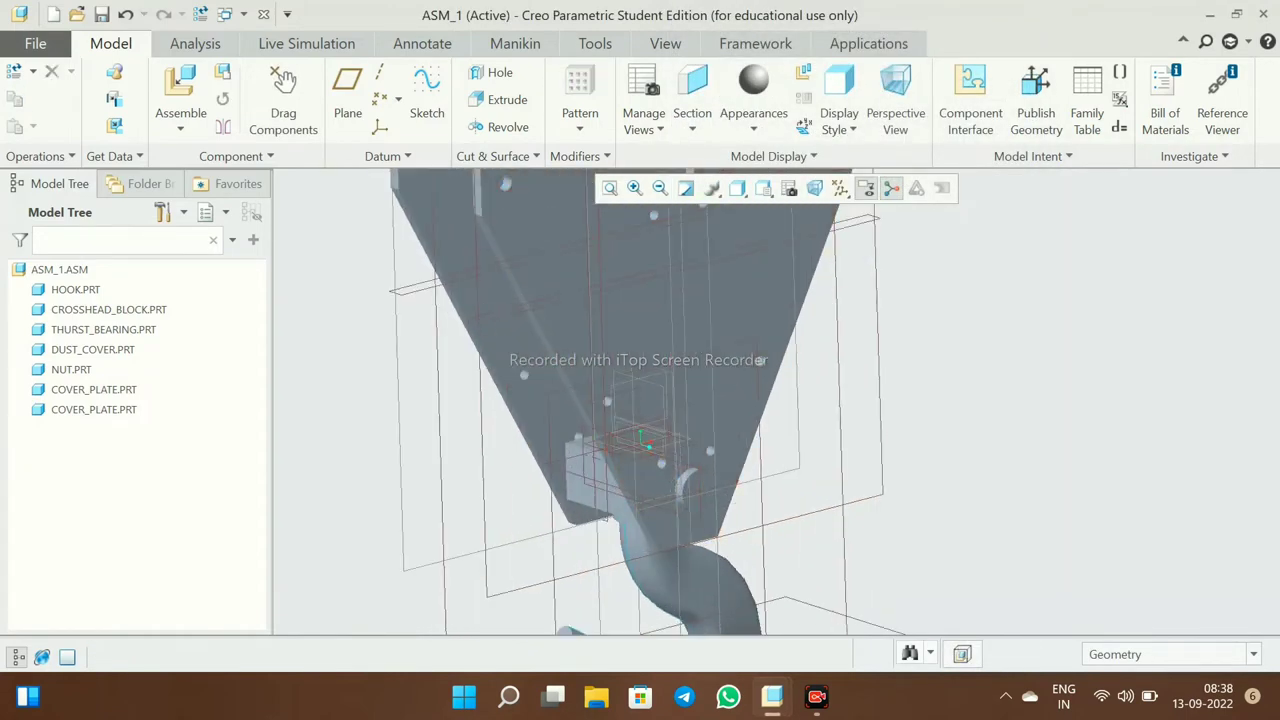
# - Bring pulley_pin.prt into the assembly and set its first constraint to Coincident
pyautogui.click(180, 88)
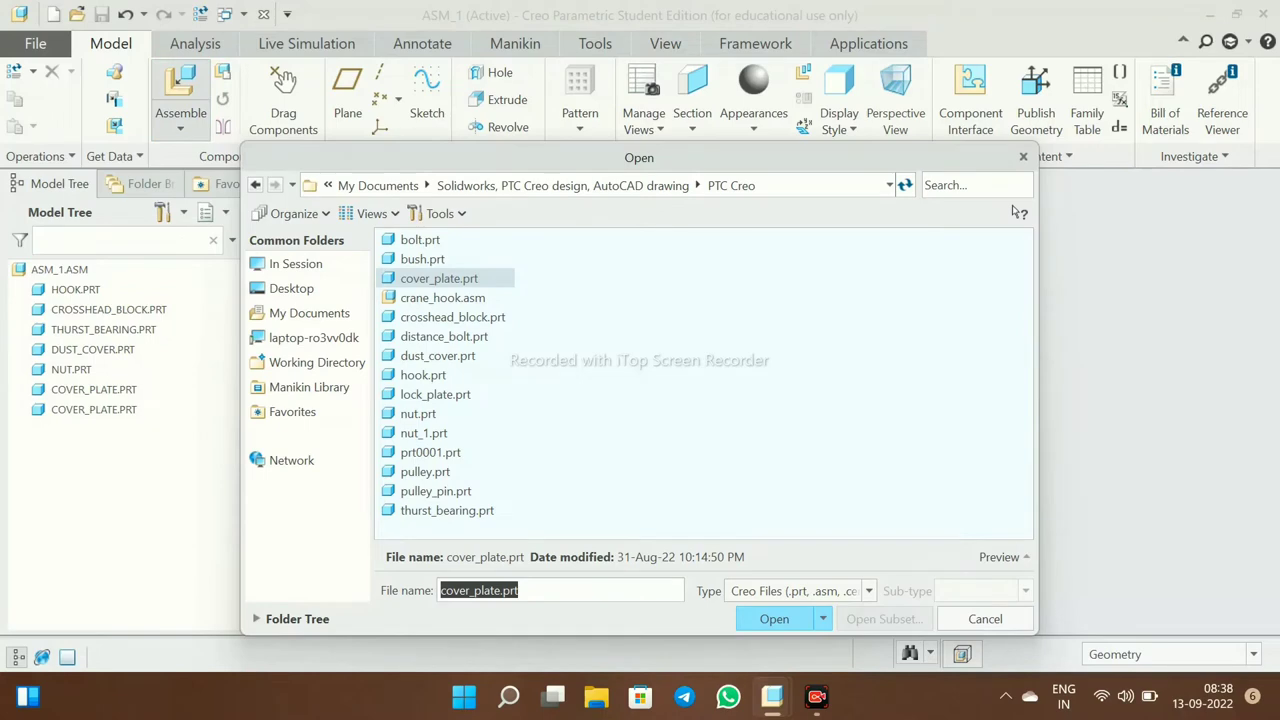
pyautogui.click(435, 491)
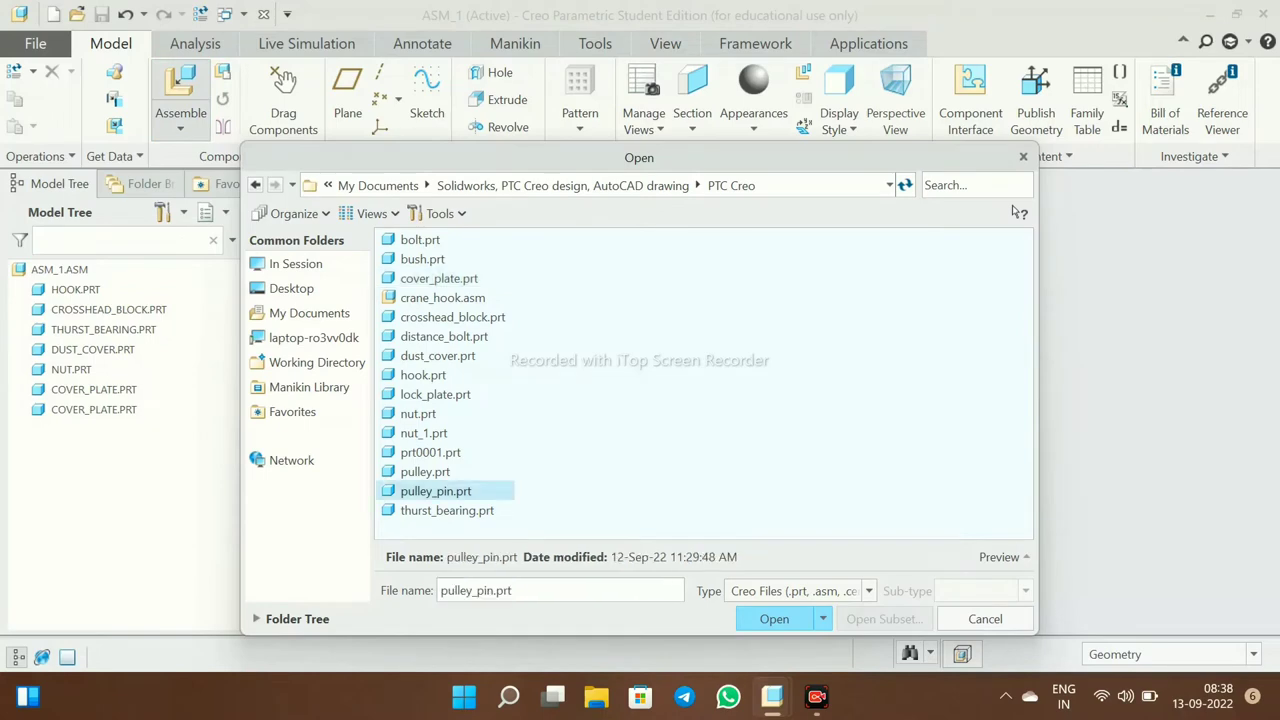
pyautogui.press('Return')
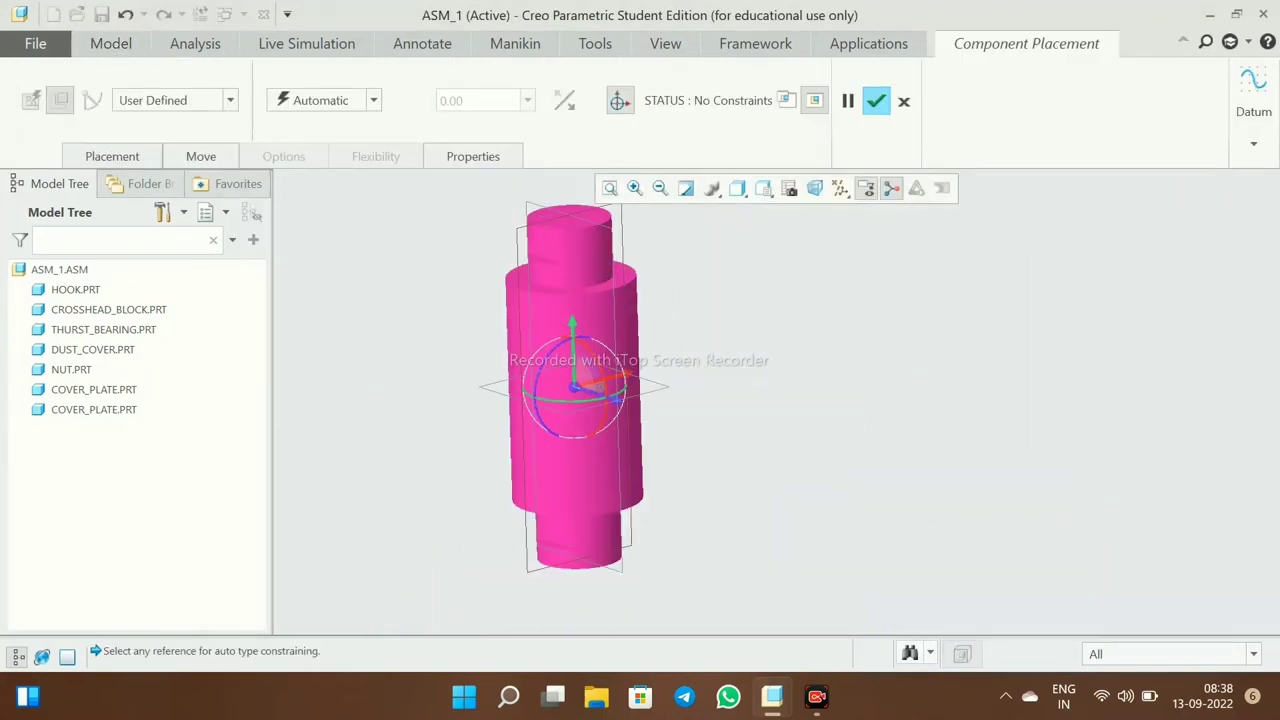
pyautogui.click(112, 156)
pyautogui.click(355, 261)
pyautogui.click(343, 354)
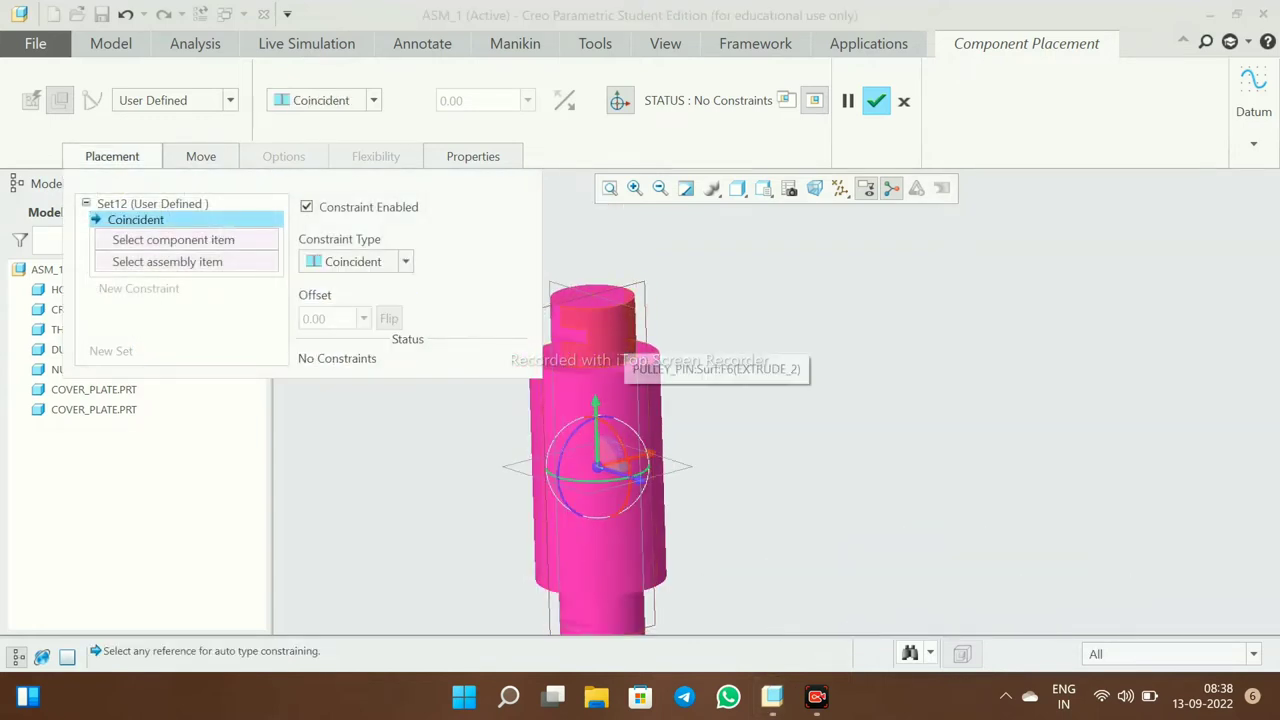
pyautogui.click(839, 188)
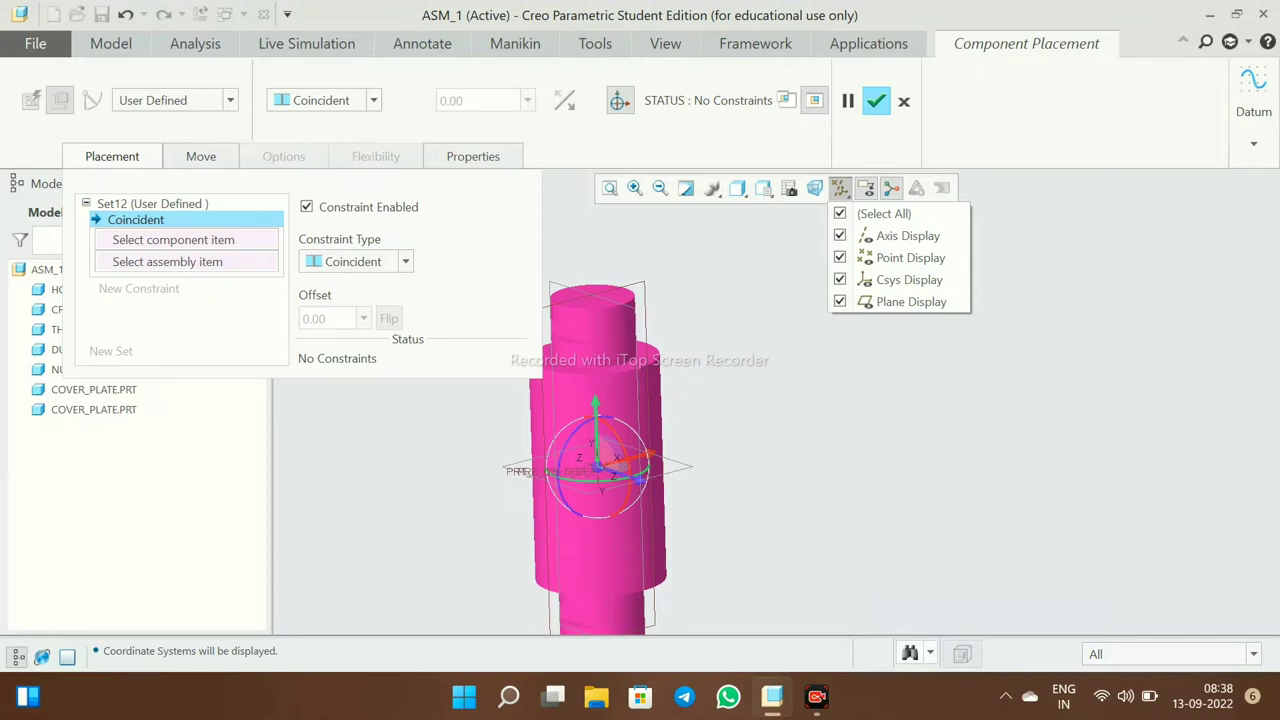
pyautogui.press('Escape')
# - Make the pin's cylindrical surface coincident with the cover plate hole
pyautogui.scroll(-3, 629, 371)
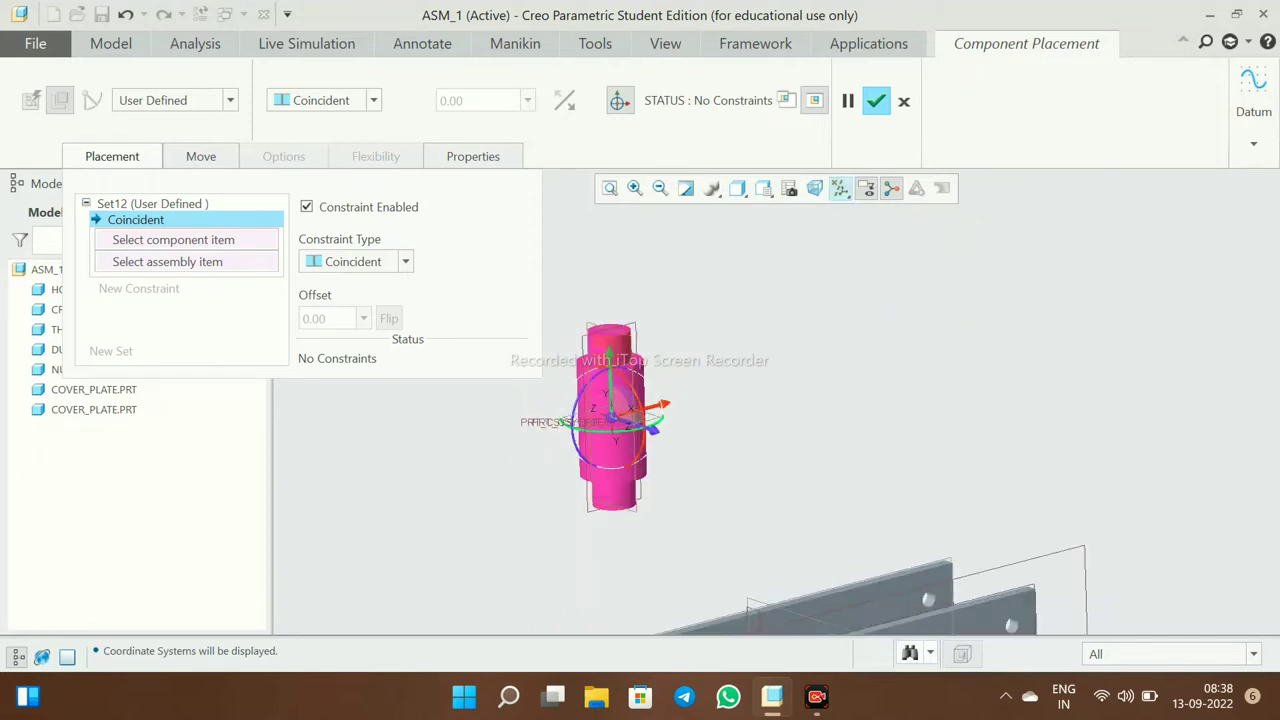
pyautogui.click(612, 450)
pyautogui.scroll(5, 840, 515)
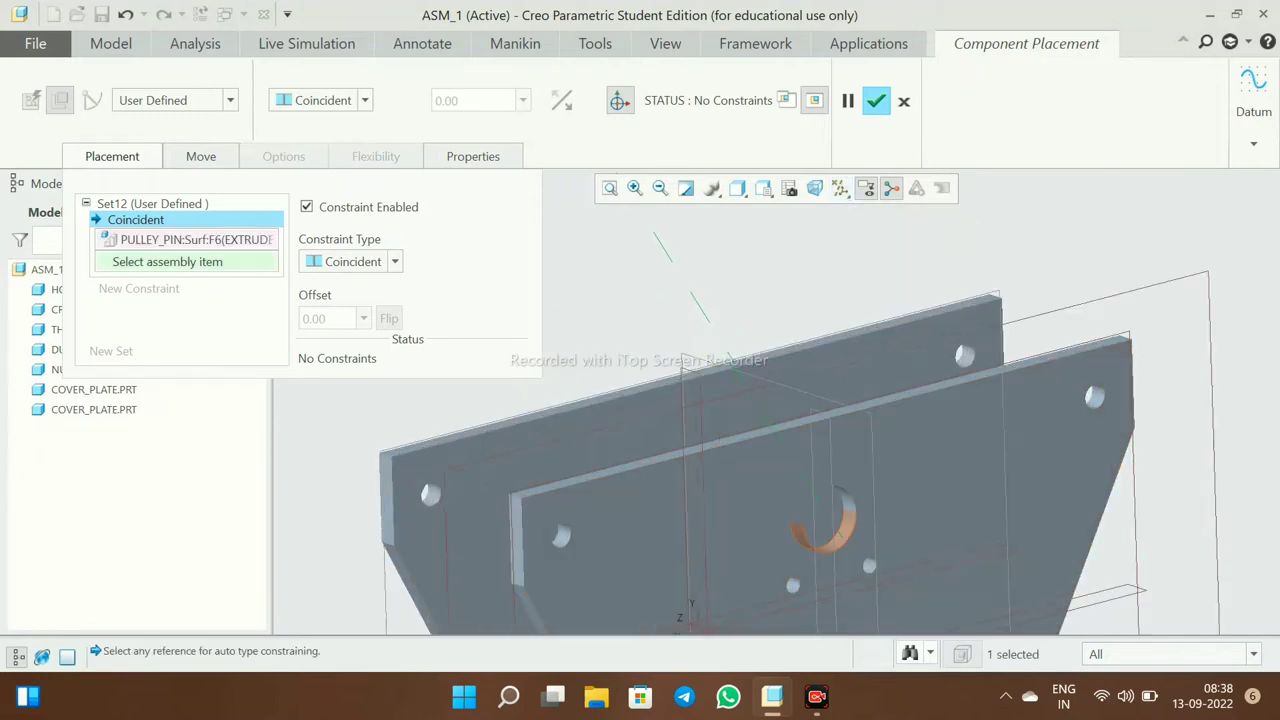
pyautogui.click(840, 515)
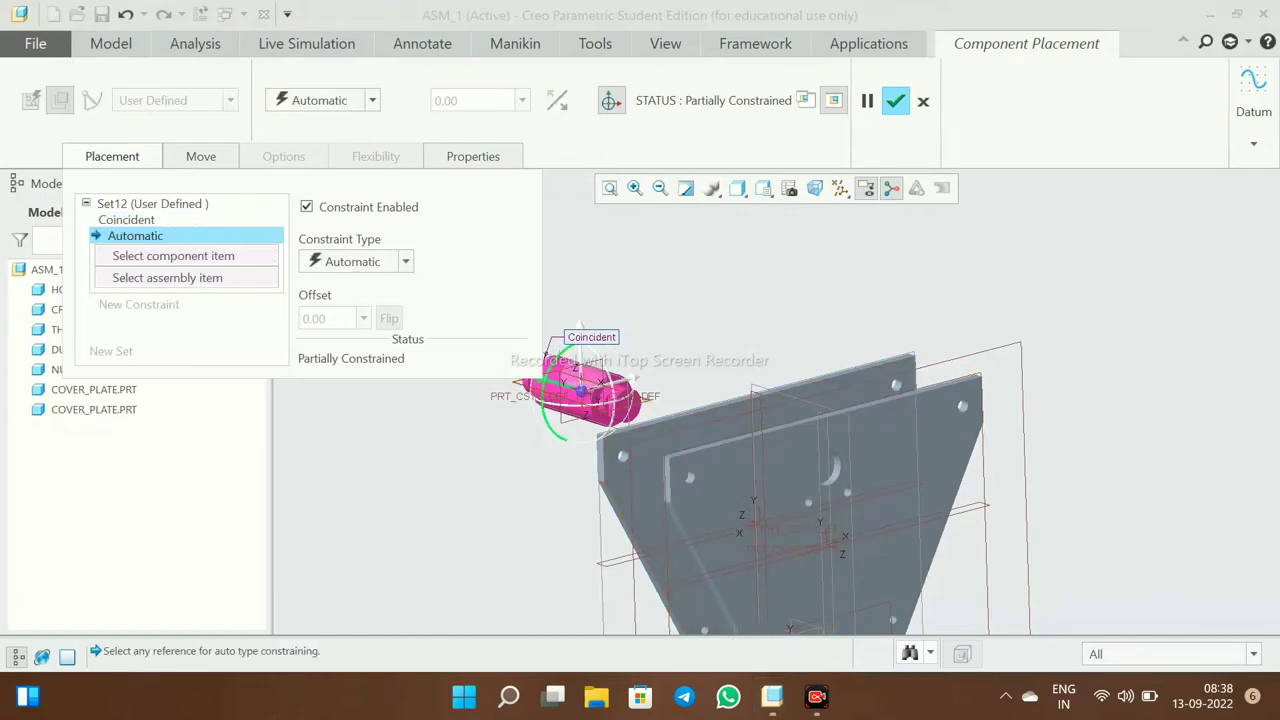
pyautogui.scroll(3, 560, 430)
# - Make the pin's end face coincident with the cover plate's outer face
pyautogui.click(640, 450)
pyautogui.scroll(-3, 800, 300)
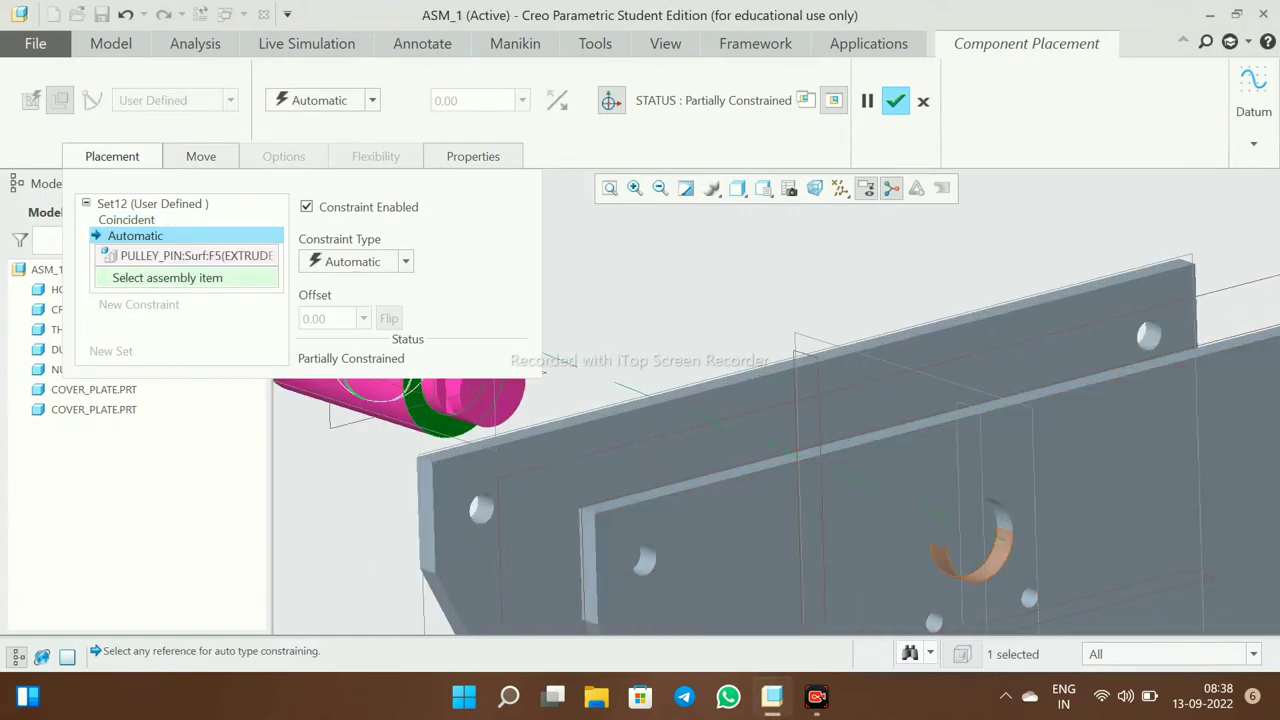
pyautogui.scroll(5, 700, 400)
pyautogui.moveTo(760, 420); pyautogui.dragTo(820, 380, button='middle')
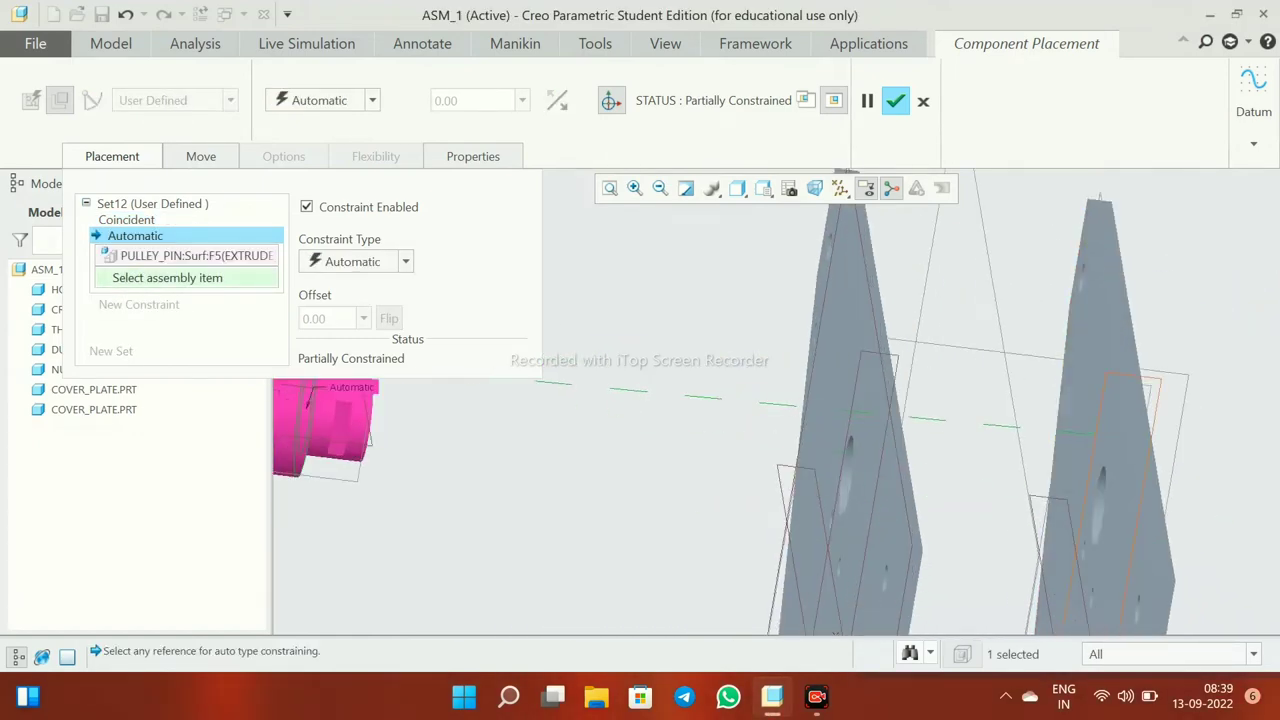
pyautogui.click(1100, 480)
pyautogui.click(405, 261)
pyautogui.click(349, 334)
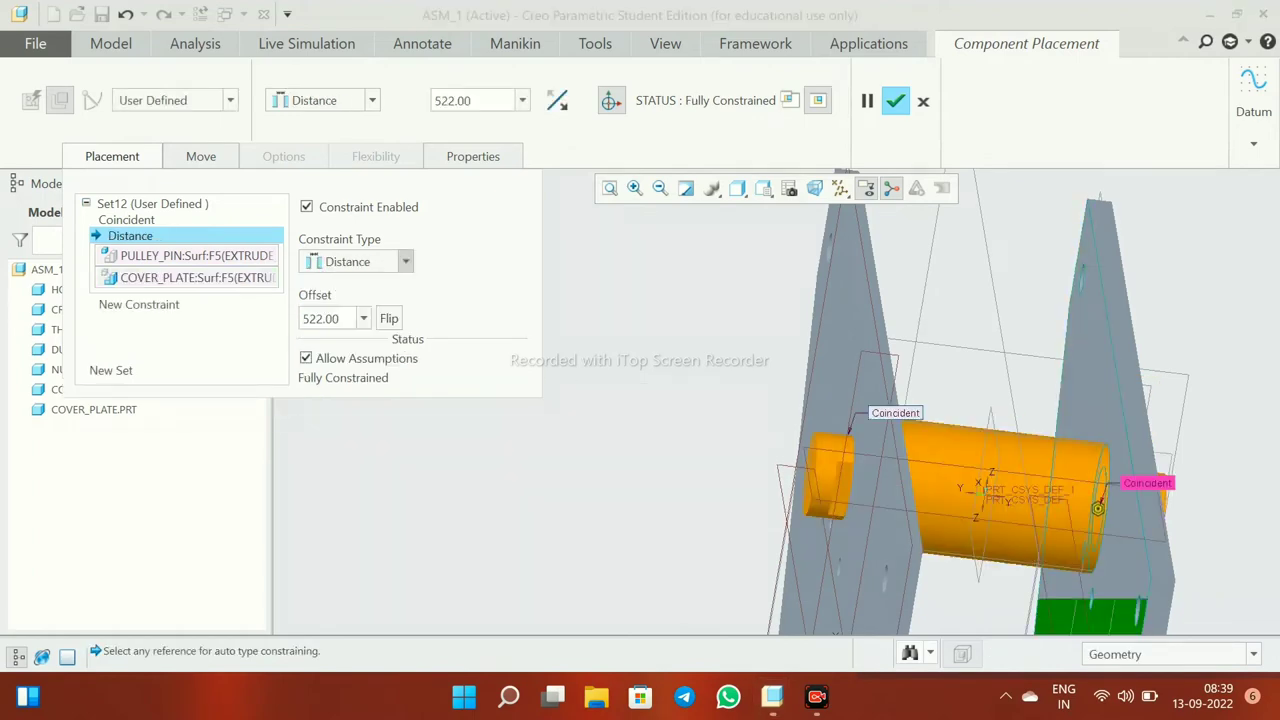
# - Constrain the pin parallel to a cover plate face and finish its placement
pyautogui.moveTo(1097, 508)
pyautogui.mouseDown(button='middle')
pyautogui.moveTo(880, 420)
pyautogui.moveTo(760, 400)
pyautogui.mouseUp(button='middle')
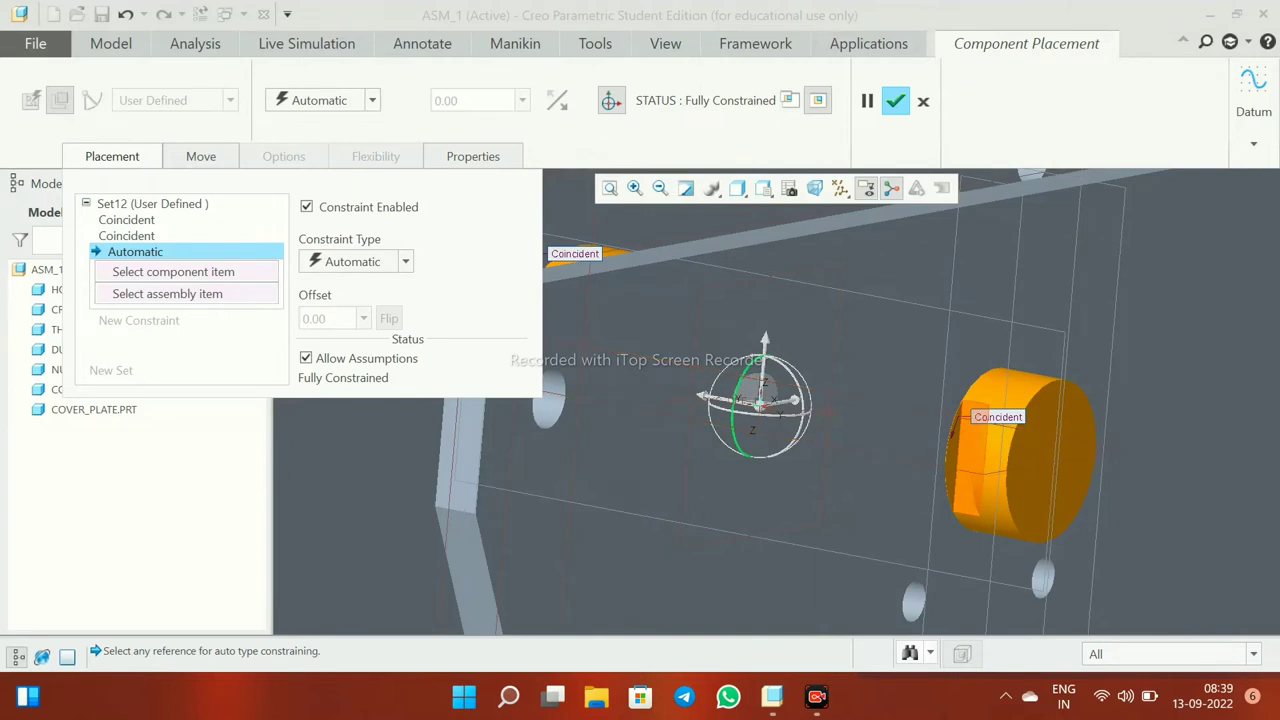
pyautogui.click(1020, 450)
pyautogui.click(405, 261)
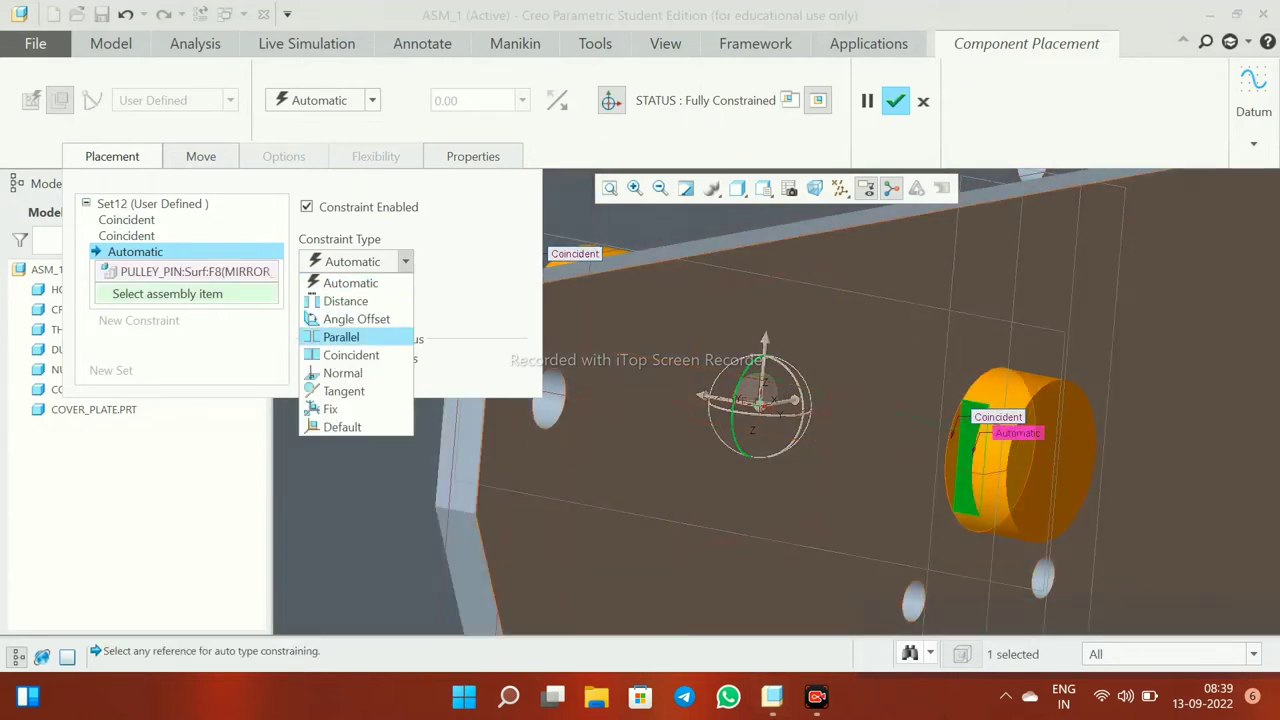
pyautogui.click(340, 354)
pyautogui.click(405, 261)
pyautogui.click(340, 335)
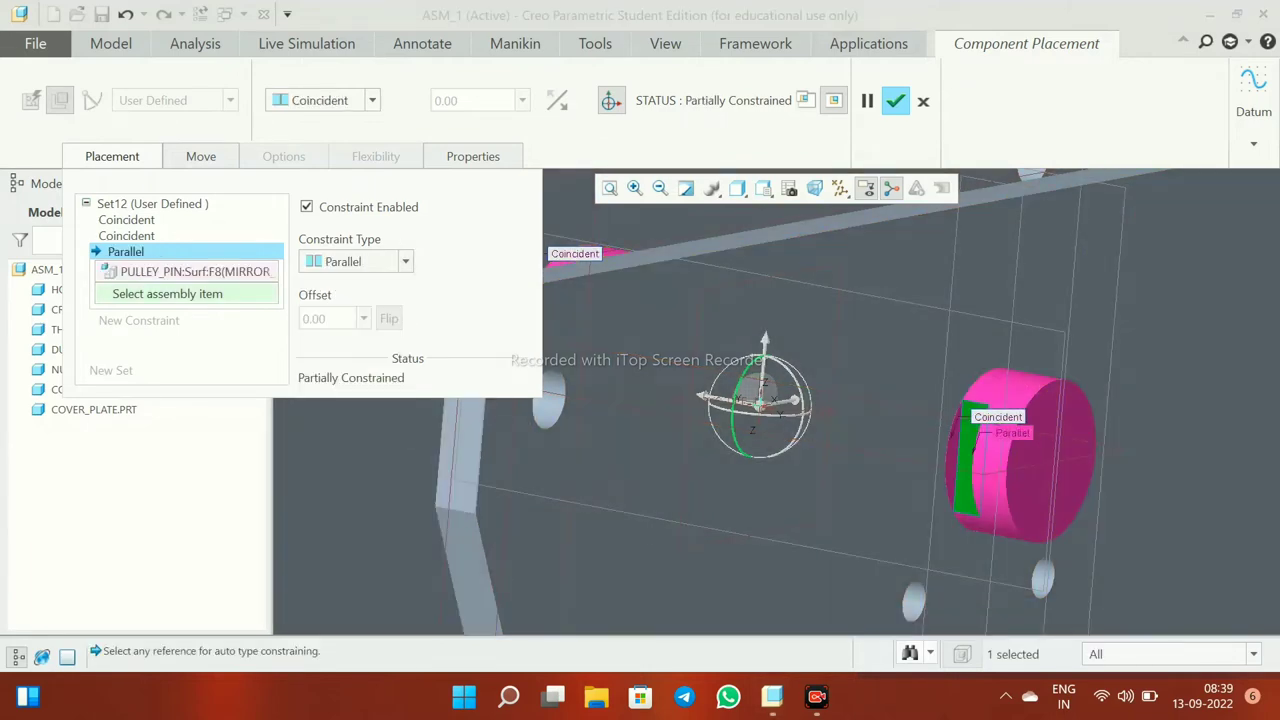
pyautogui.click(900, 475)
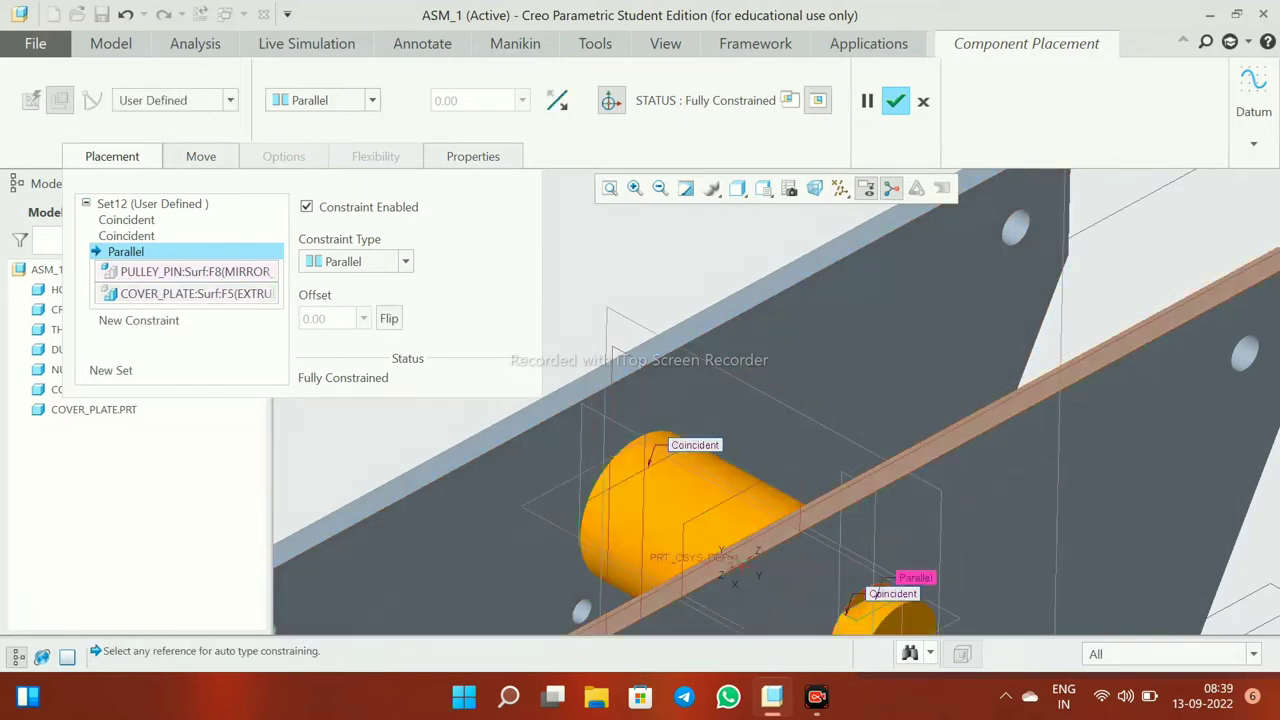
pyautogui.moveTo(900, 475)
pyautogui.mouseDown(button='middle')
pyautogui.moveTo(720, 390)
pyautogui.moveTo(660, 420)
pyautogui.moveTo(700, 400)
pyautogui.mouseUp(button='middle')
pyautogui.click(895, 100)
pyautogui.scroll(-5, 700, 420)
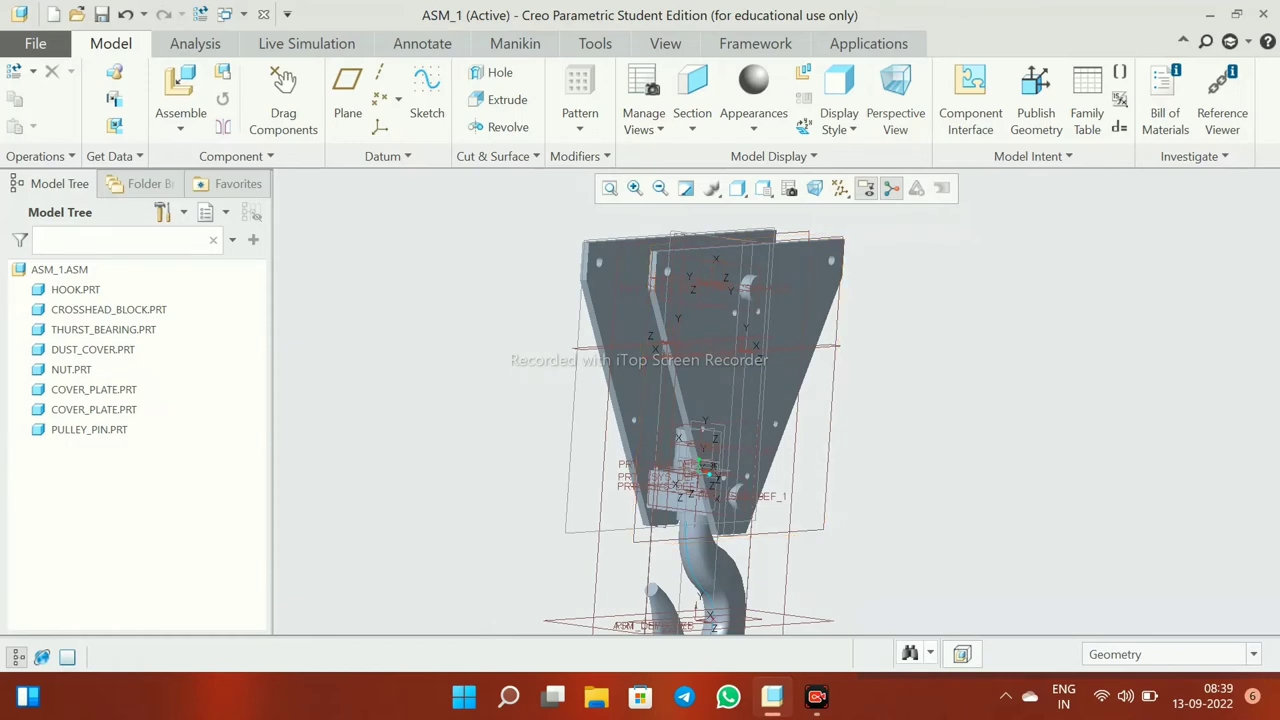
pyautogui.scroll(3, 700, 420)
# - Load distance_bolt.prt into the assembly and set its first constraint to Coincident
pyautogui.click(180, 95)
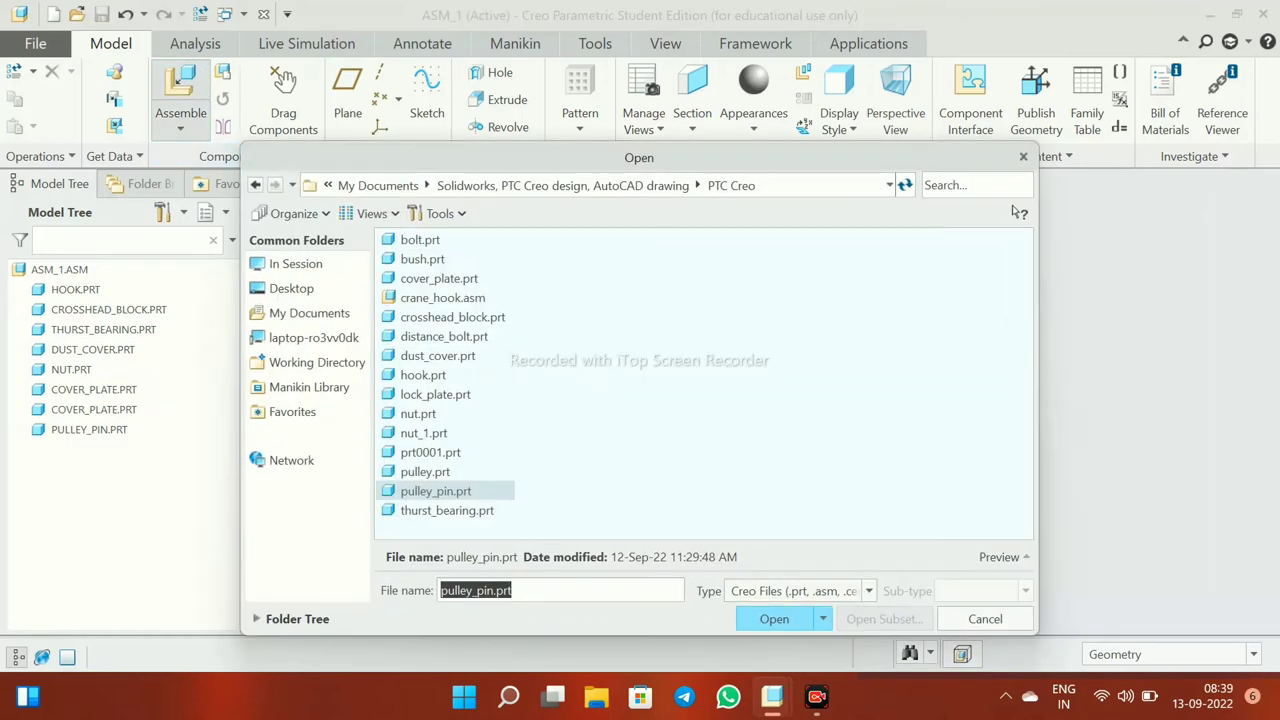
pyautogui.click(444, 336)
pyautogui.click(774, 618)
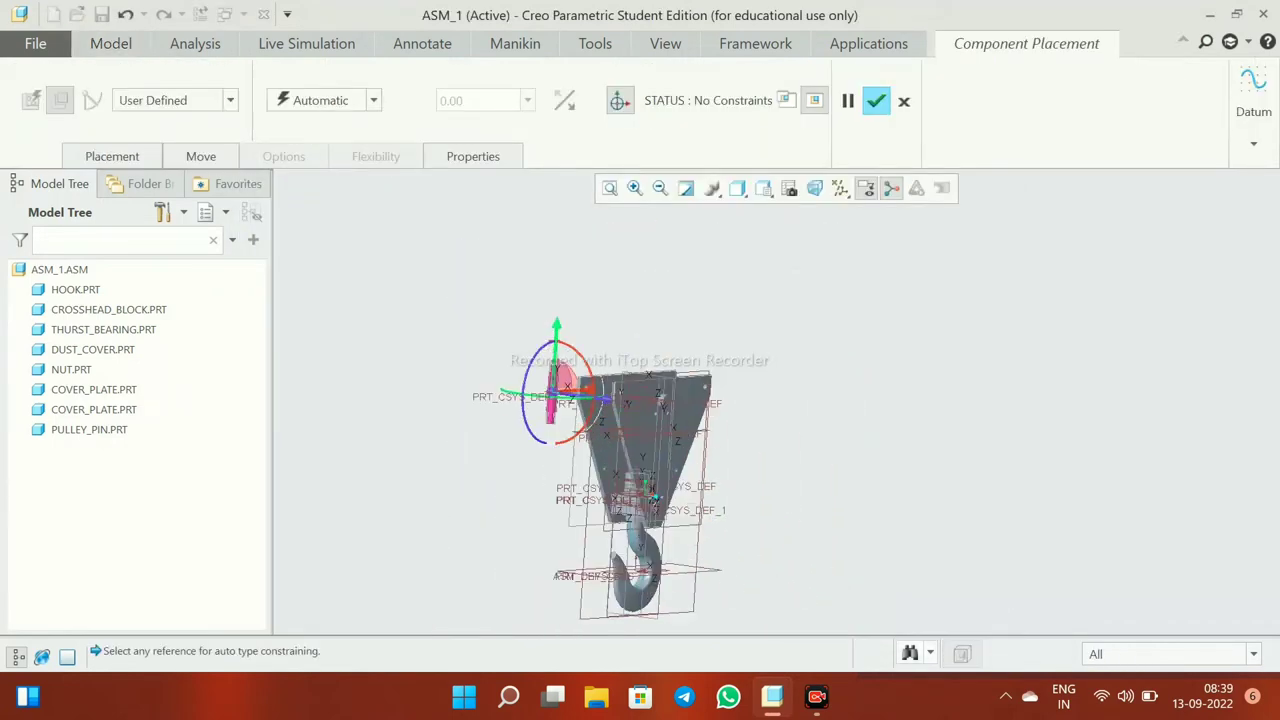
pyautogui.click(112, 156)
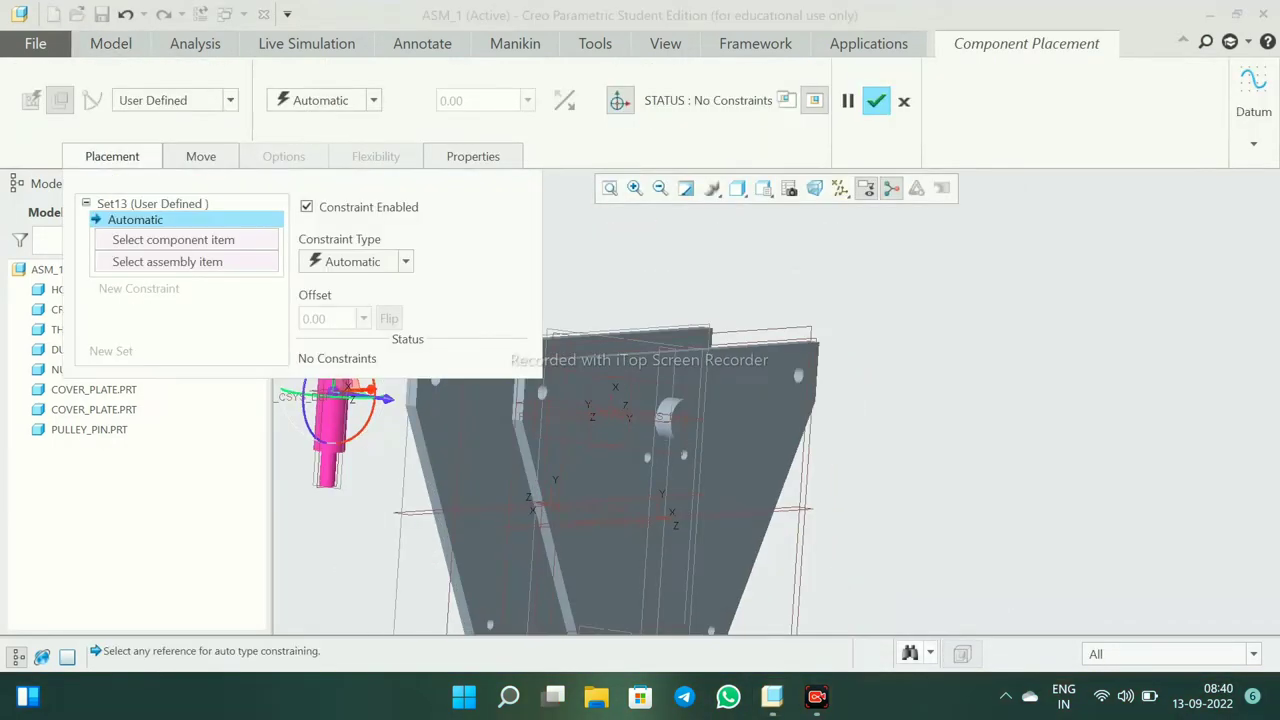
pyautogui.click(405, 261)
pyautogui.click(340, 354)
# - Align the bolt's axis coincident with a cover plate hole
pyautogui.click(112, 156)
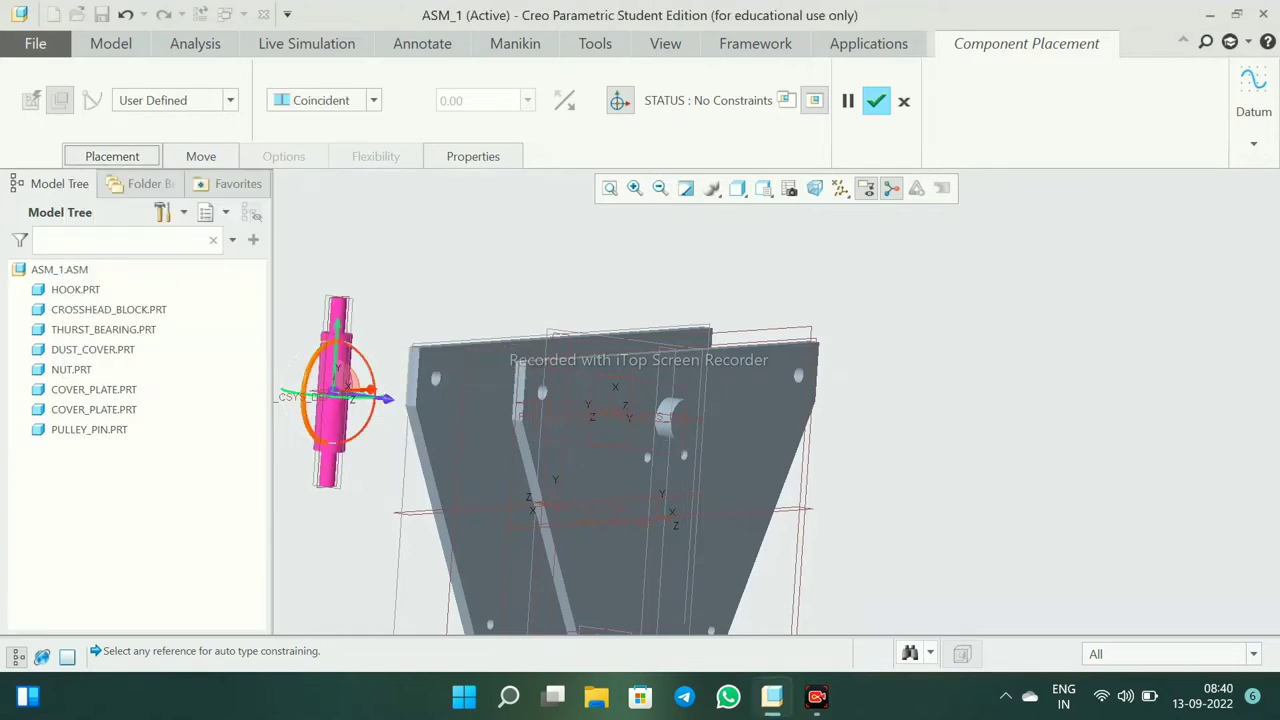
pyautogui.scroll(5, 315, 330)
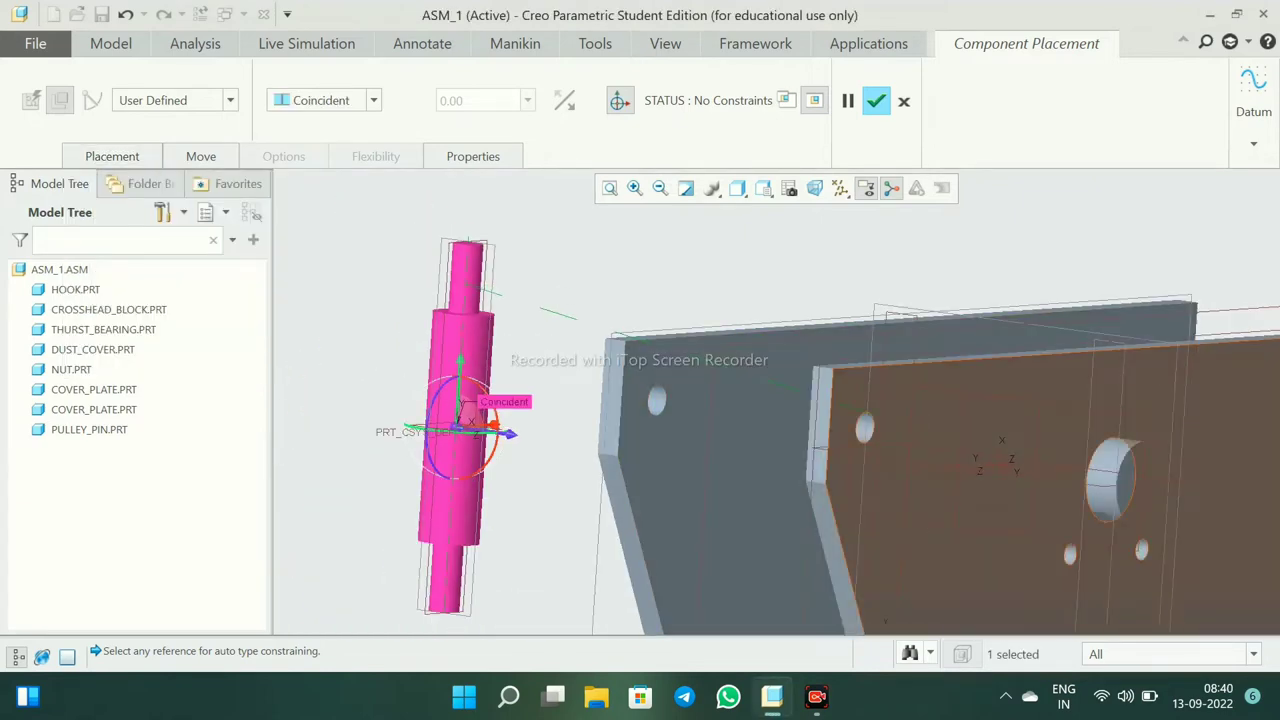
pyautogui.moveTo(760, 450)
pyautogui.mouseDown(button='middle')
pyautogui.moveTo(760, 520)
pyautogui.moveTo(745, 290)
pyautogui.mouseUp(button='middle')
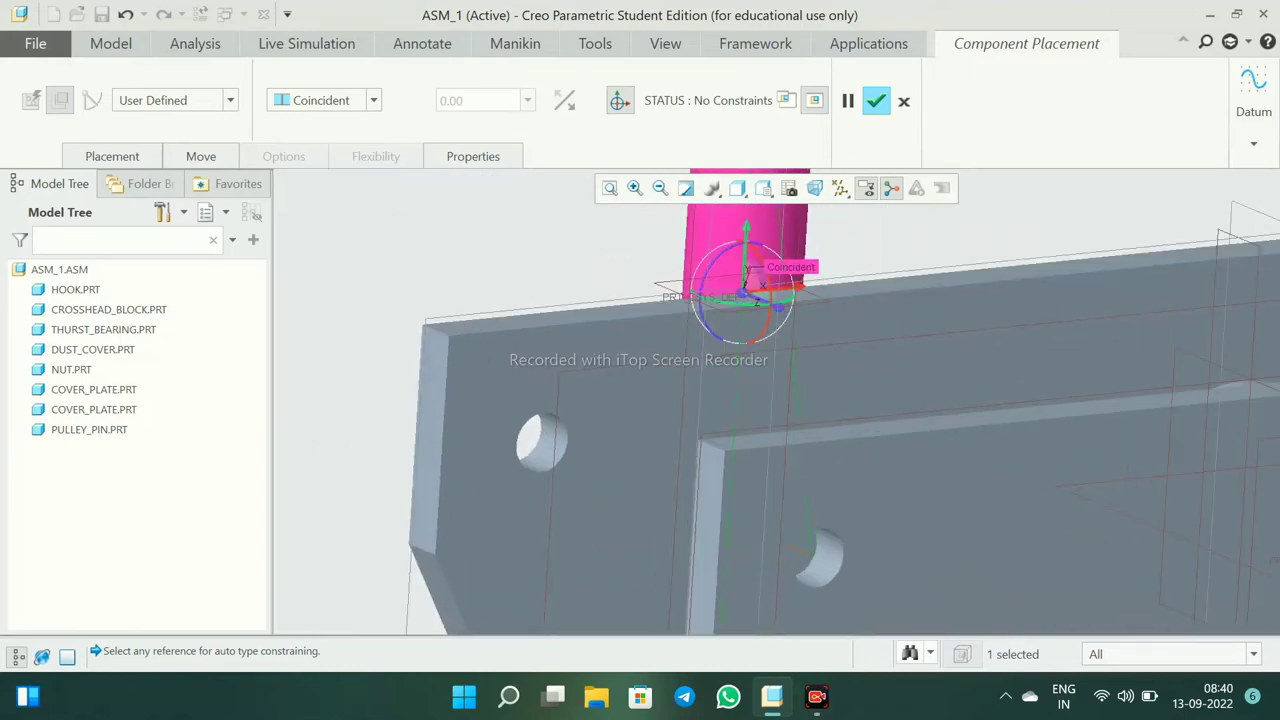
pyautogui.click(745, 300)
pyautogui.moveTo(745, 300); pyautogui.dragTo(623, 405, button='middle')
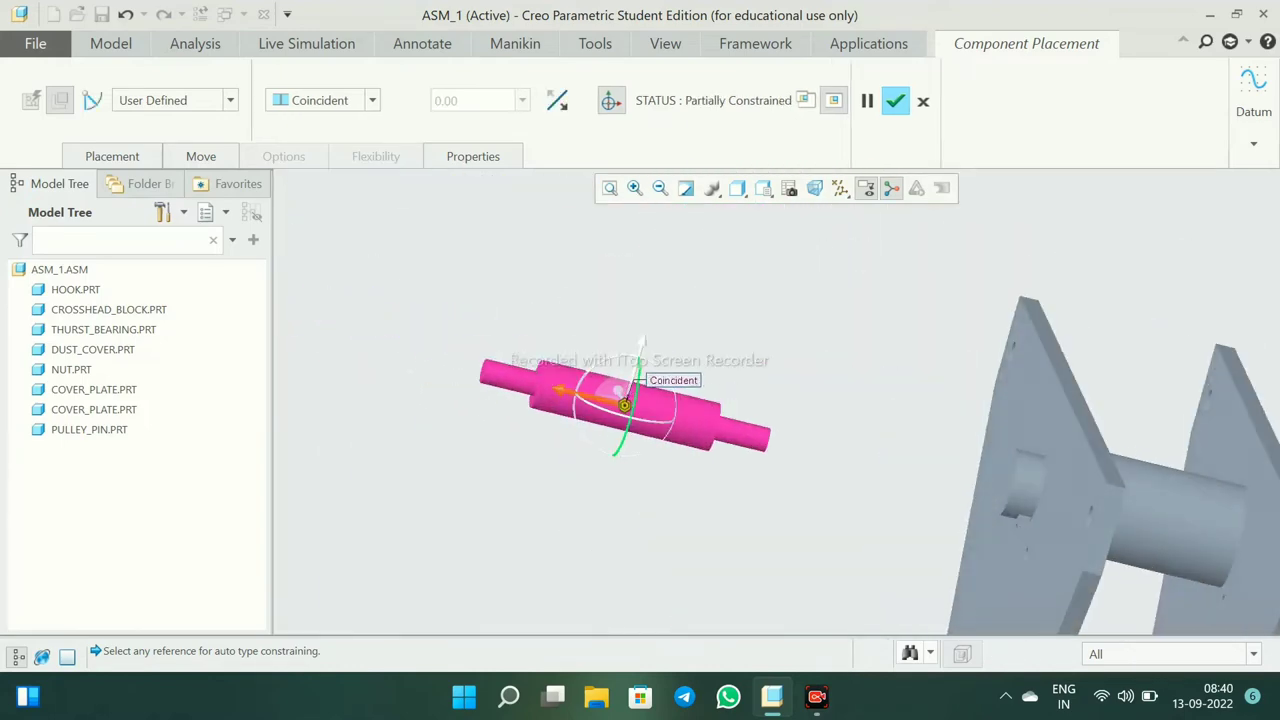
pyautogui.scroll(4, 542, 357)
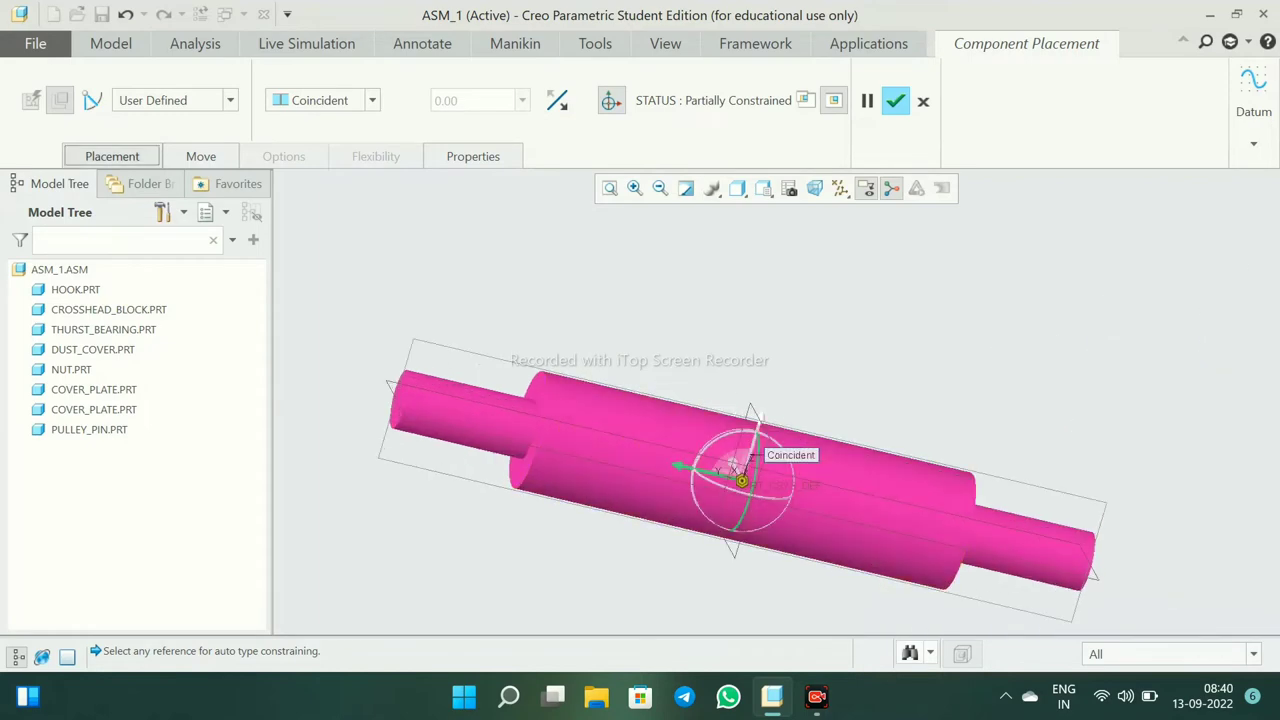
# - Make the bolt's face coincident with the cover plate face and finish placing the bolt
pyautogui.click(112, 156)
pyautogui.click(139, 304)
pyautogui.scroll(-2, 645, 385)
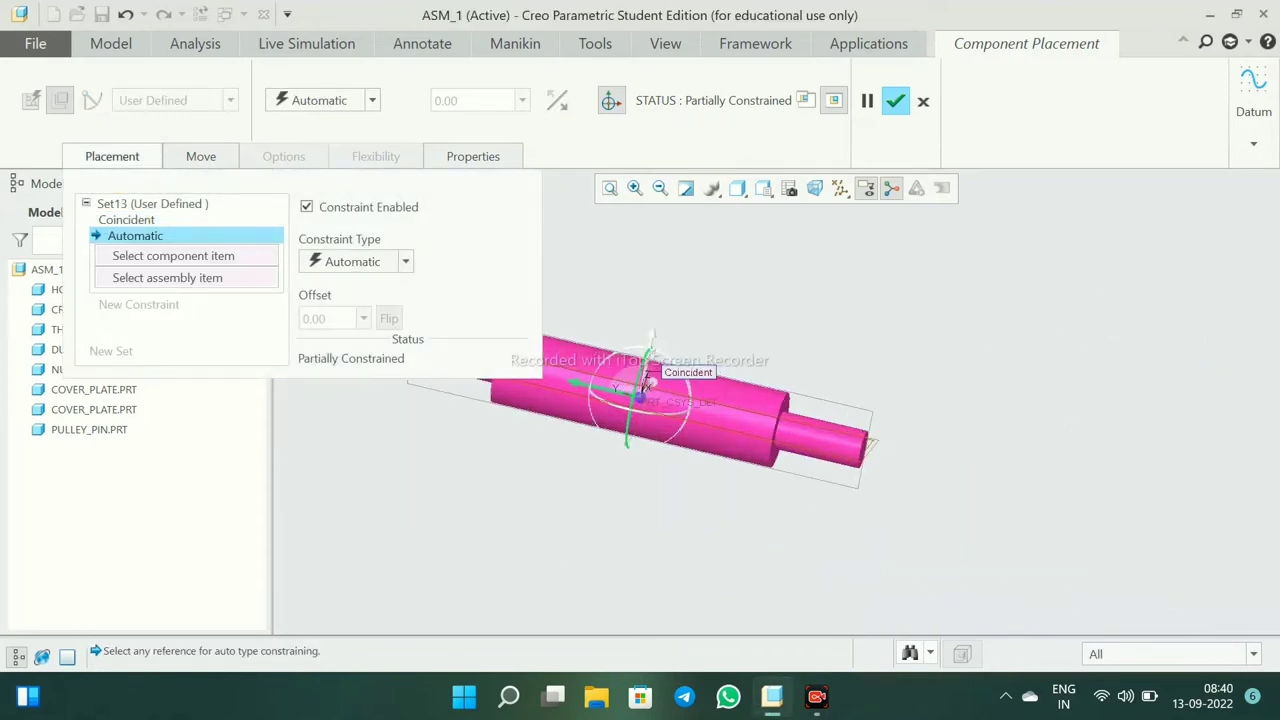
pyautogui.scroll(3, 790, 400)
pyautogui.click(880, 470)
pyautogui.scroll(-5, 1000, 420)
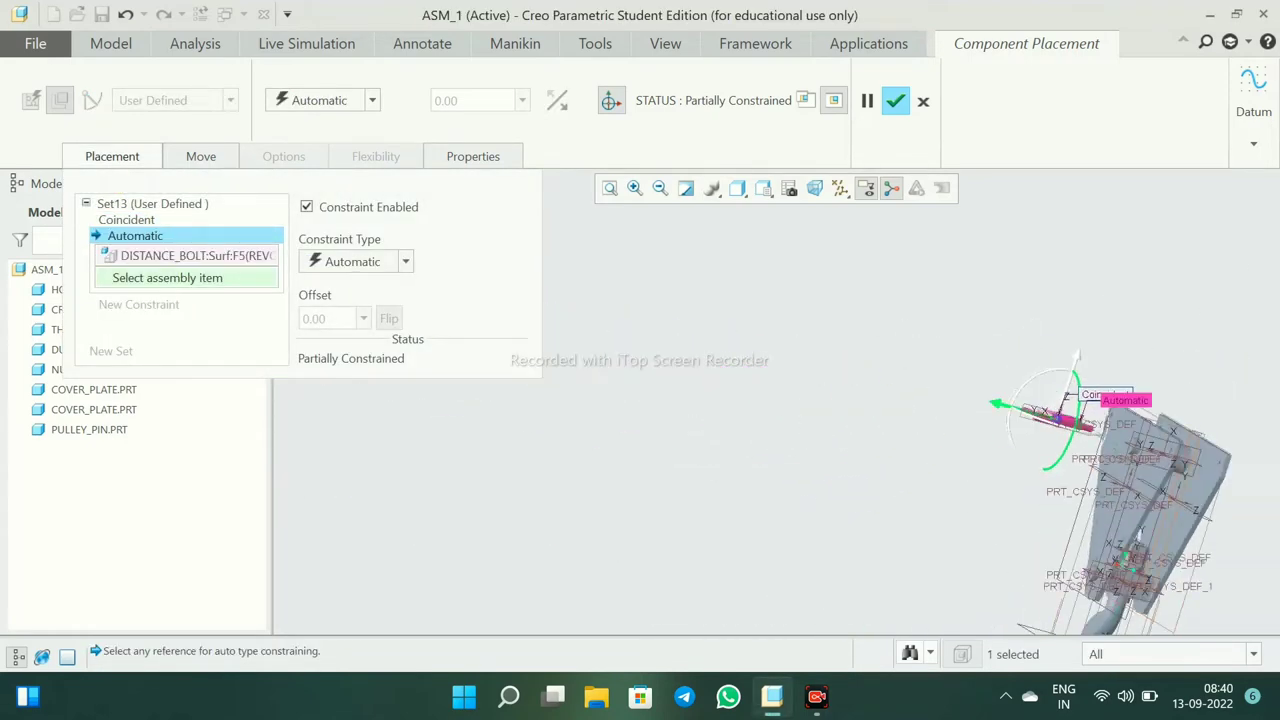
pyautogui.scroll(4, 880, 400)
pyautogui.click(900, 450)
pyautogui.click(405, 261)
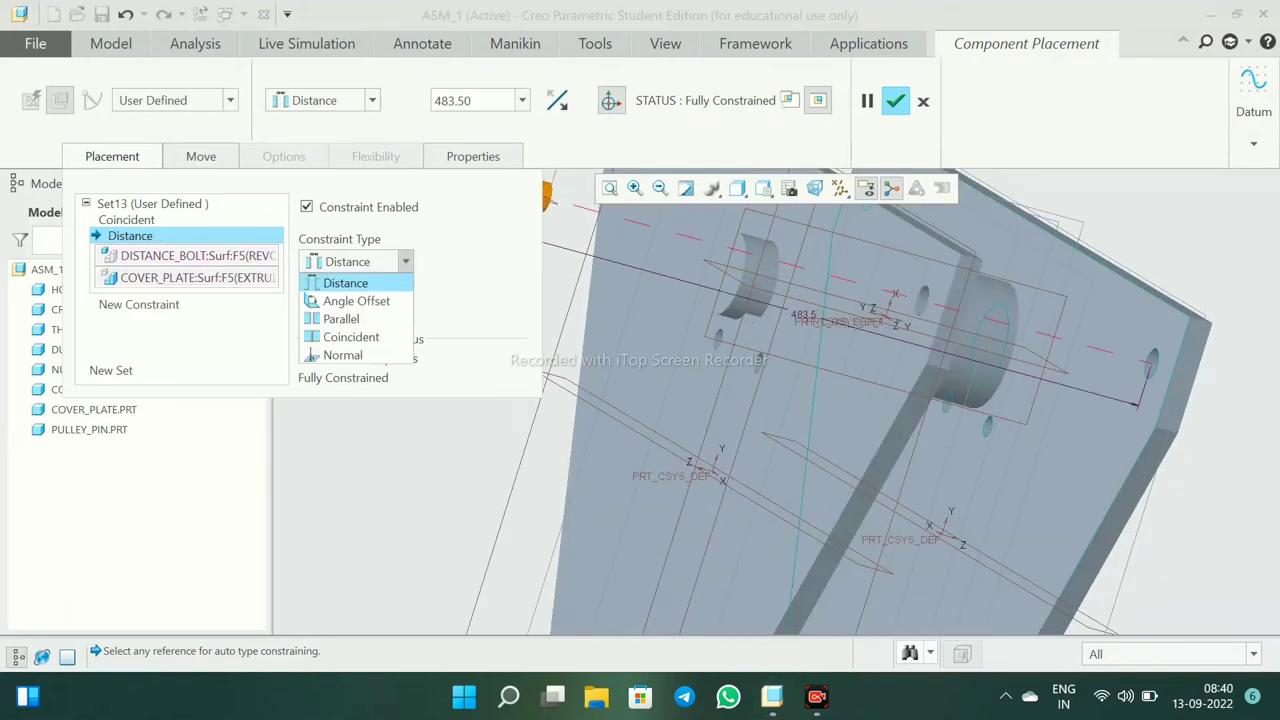
pyautogui.click(405, 261)
pyautogui.click(350, 362)
pyautogui.scroll(-4, 800, 400)
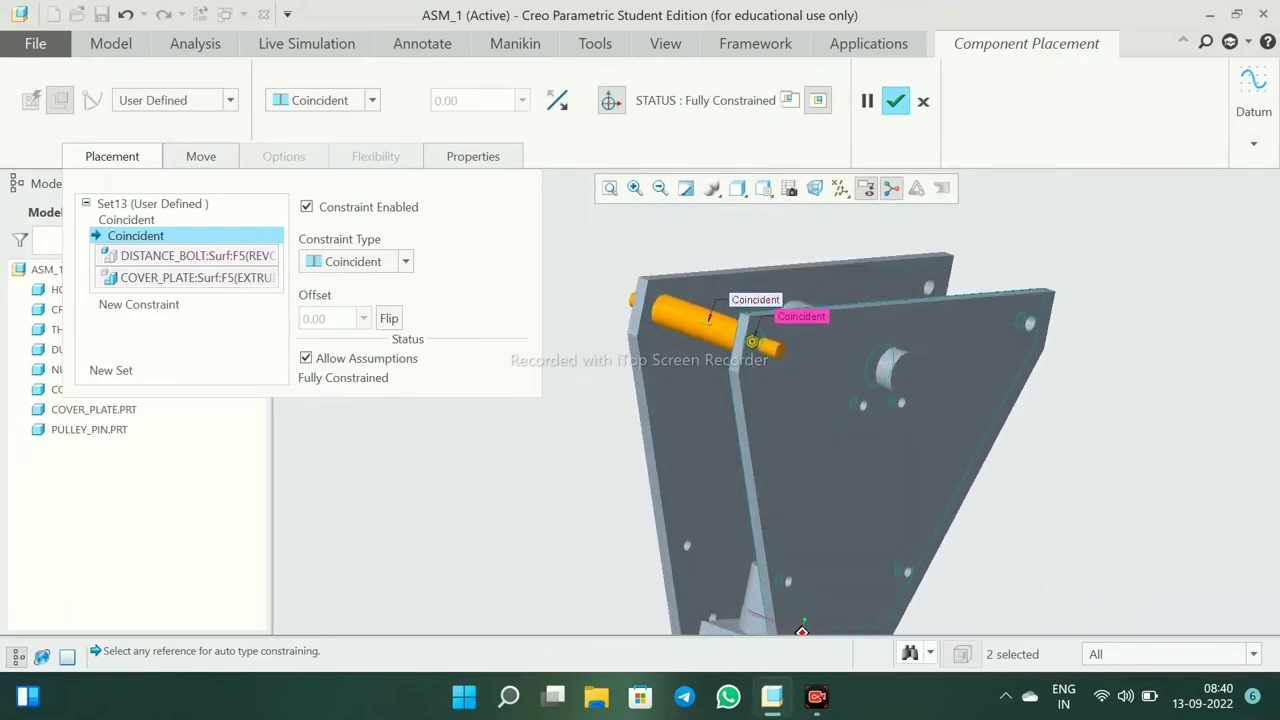
pyautogui.click(895, 101)
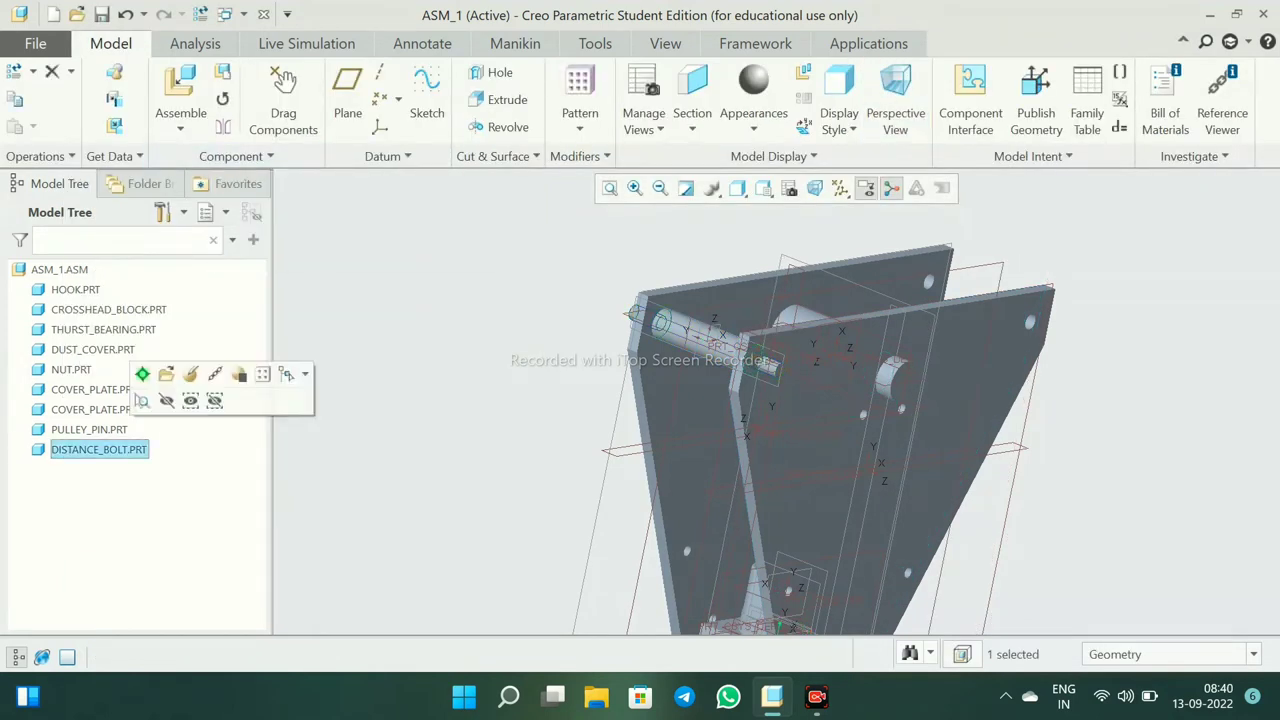
# - Repeat DISTANCE_BOLT with its constraints and place a copy in a second cover-plate hole
pyautogui.click(222, 98)
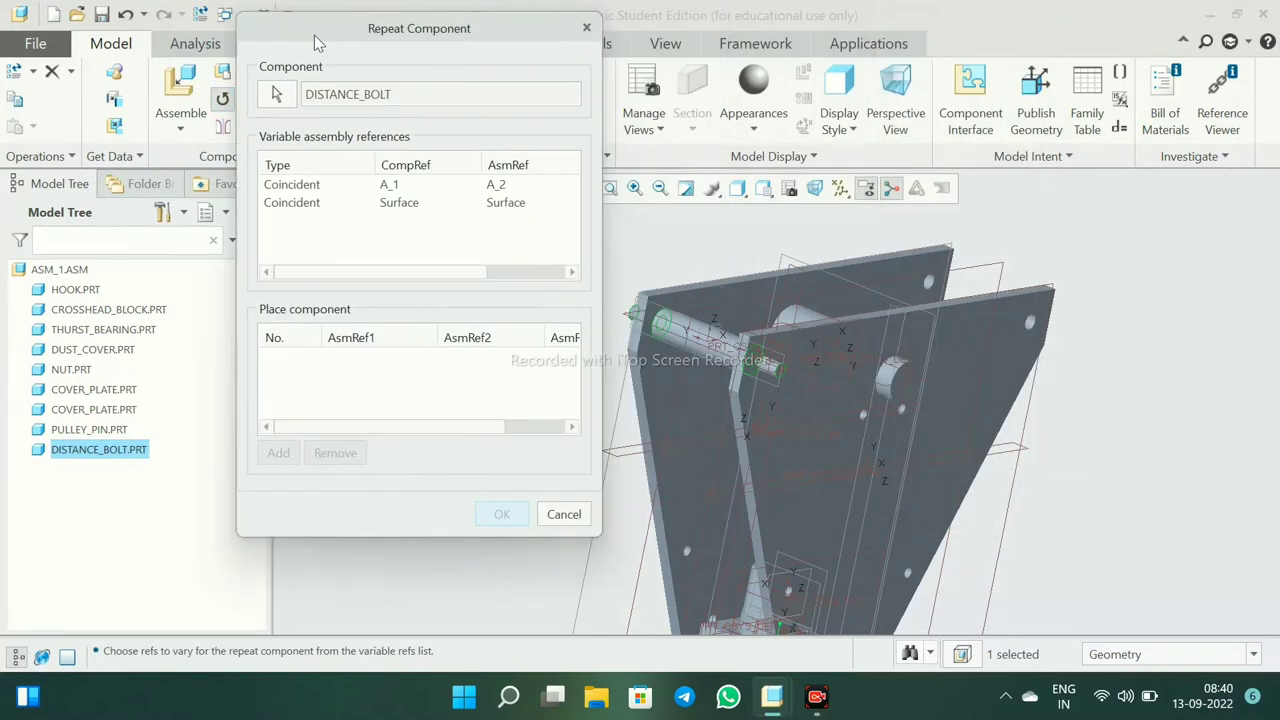
pyautogui.moveTo(314, 35); pyautogui.dragTo(266, 25)
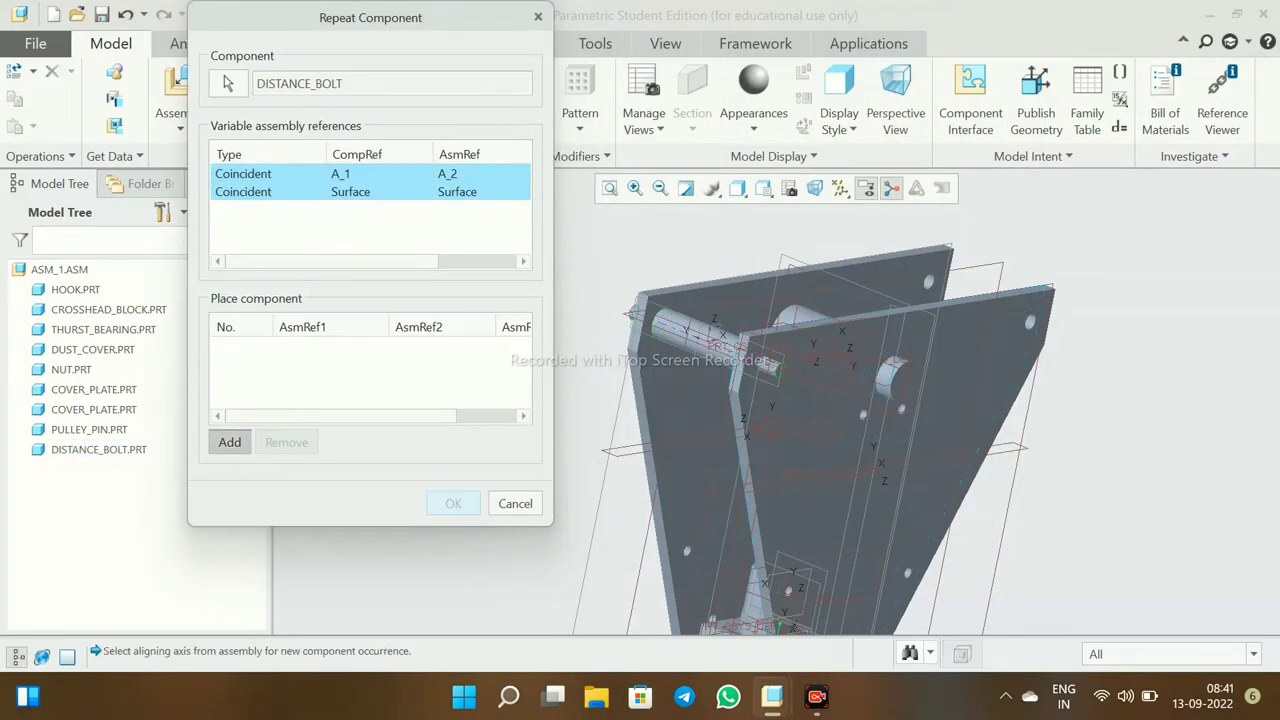
pyautogui.scroll(-3, 930, 300)
pyautogui.scroll(-3, 930, 300)
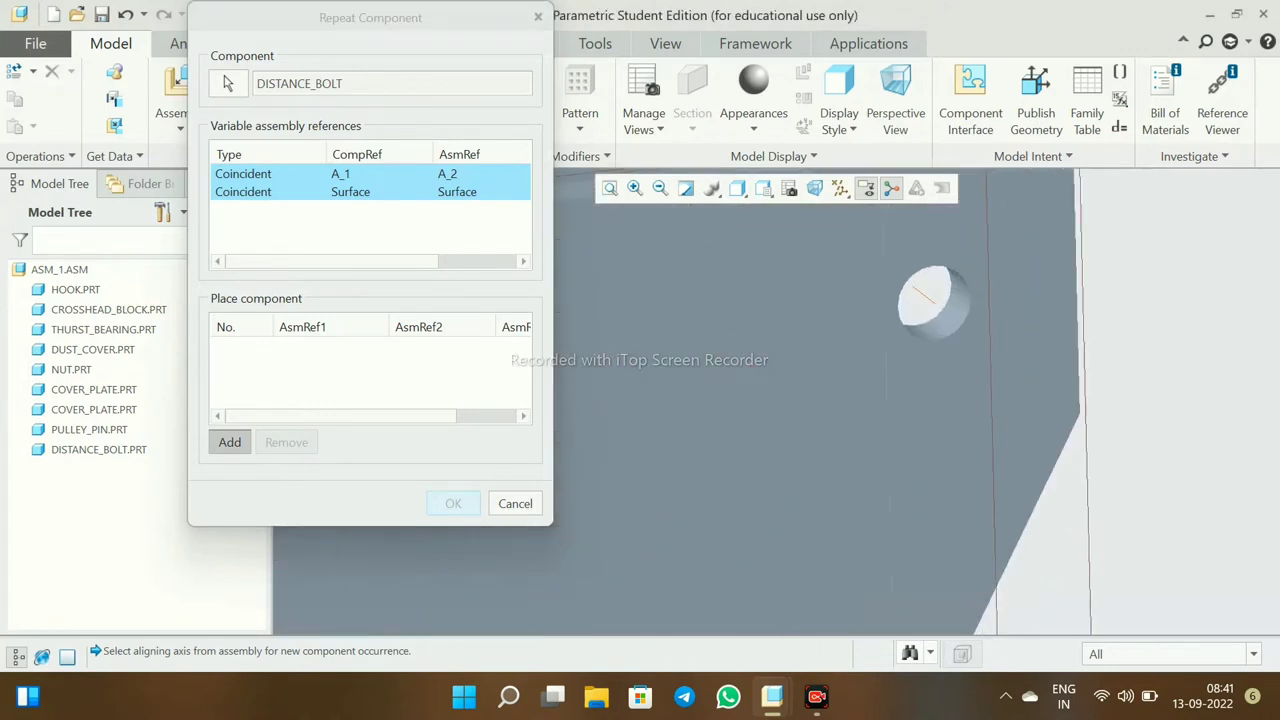
pyautogui.scroll(2, 925, 298)
pyautogui.scroll(3, 925, 298)
pyautogui.scroll(3, 757, 563)
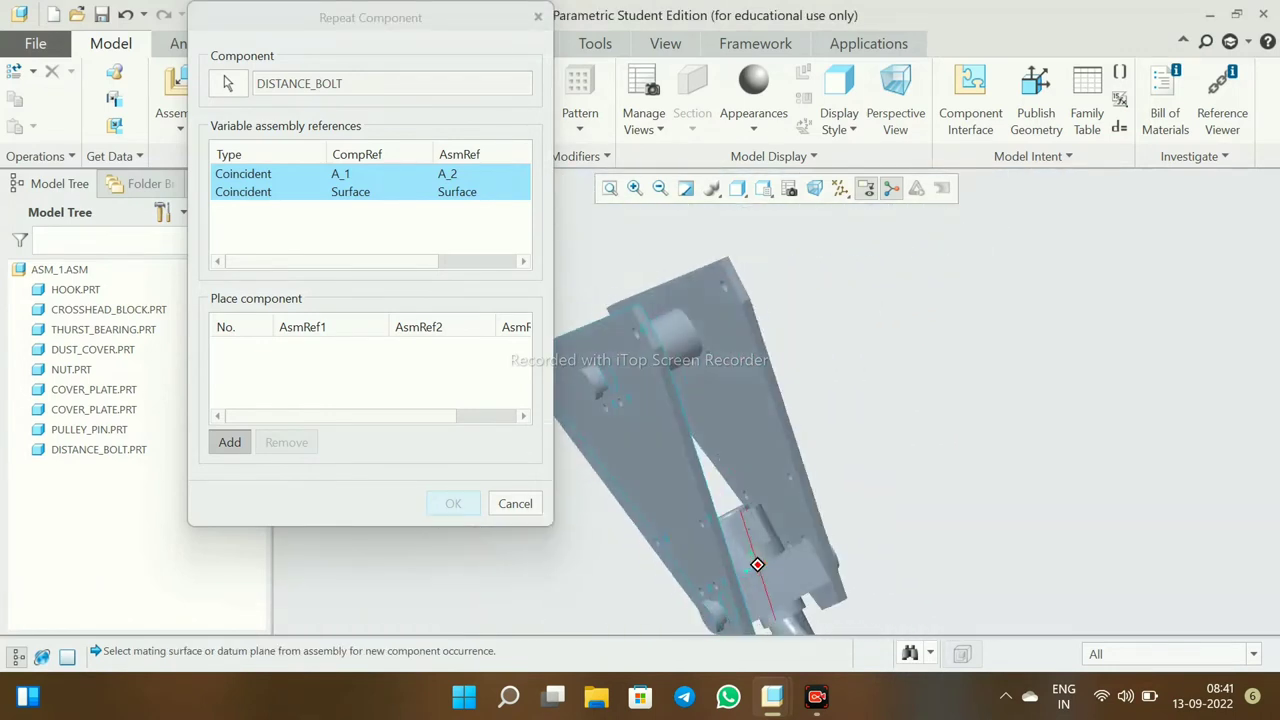
pyautogui.scroll(2, 757, 563)
pyautogui.click(757, 563)
pyautogui.scroll(-3, 757, 563)
pyautogui.scroll(3, 757, 563)
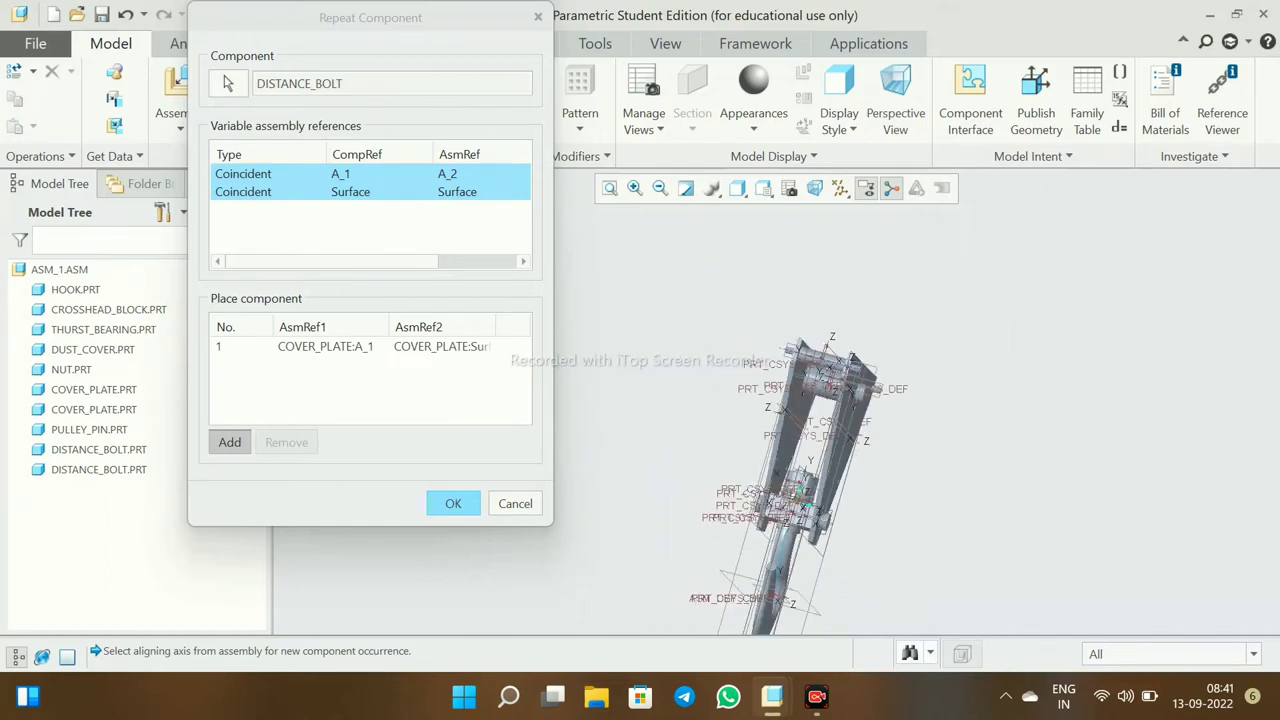
pyautogui.scroll(2, 757, 563)
pyautogui.scroll(-3, 780, 470)
pyautogui.scroll(-3, 780, 470)
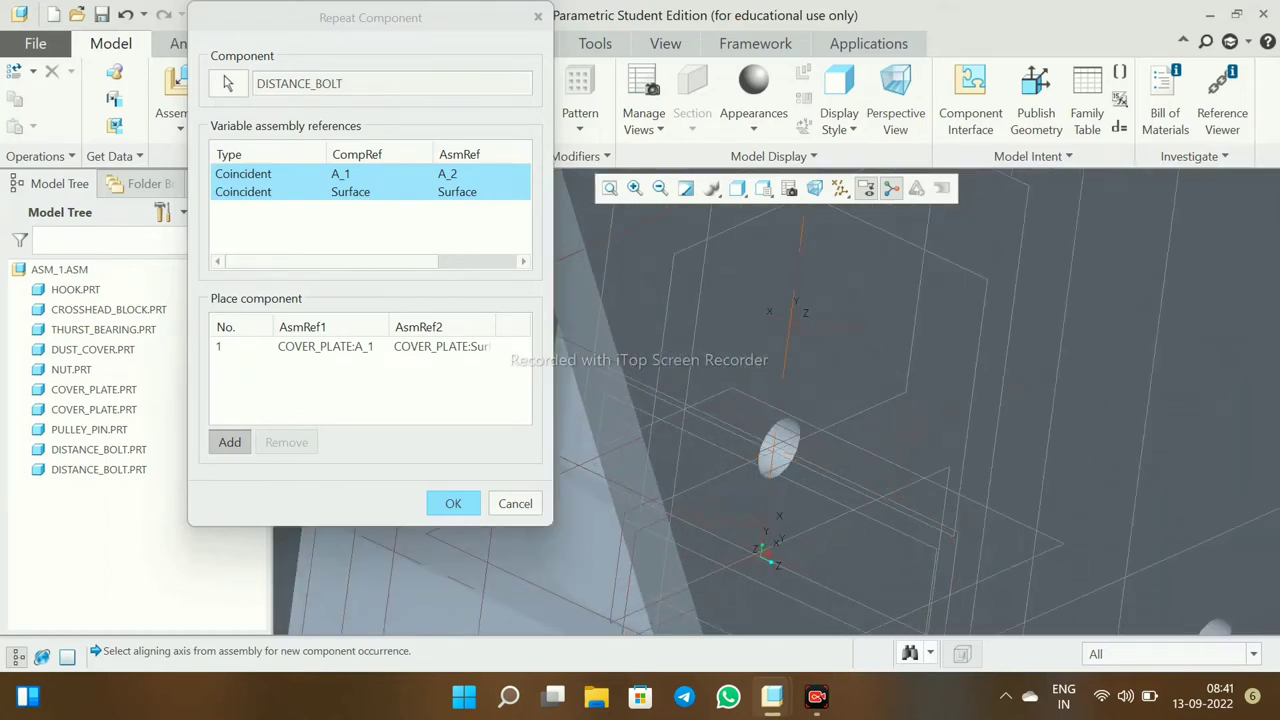
pyautogui.scroll(-2, 775, 560)
pyautogui.scroll(-2, 780, 569)
pyautogui.scroll(3, 780, 569)
pyautogui.scroll(2, 780, 569)
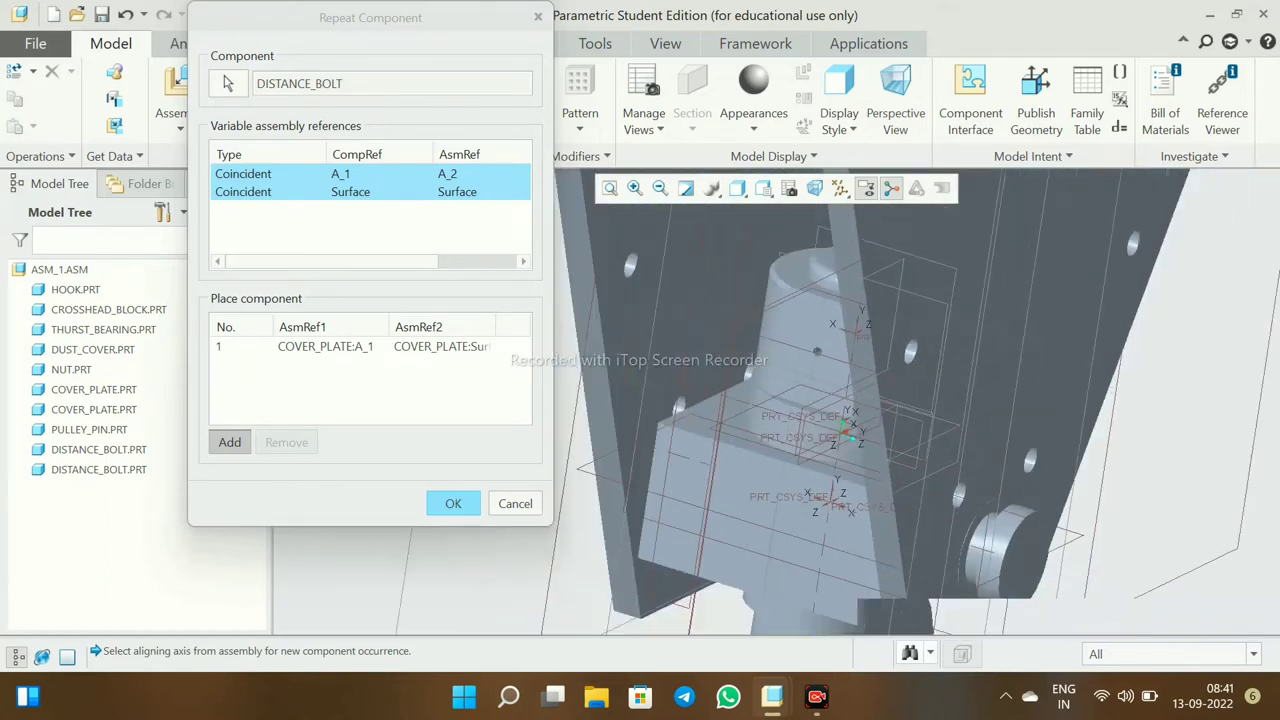
pyautogui.scroll(-3, 780, 560)
pyautogui.scroll(5, 780, 470)
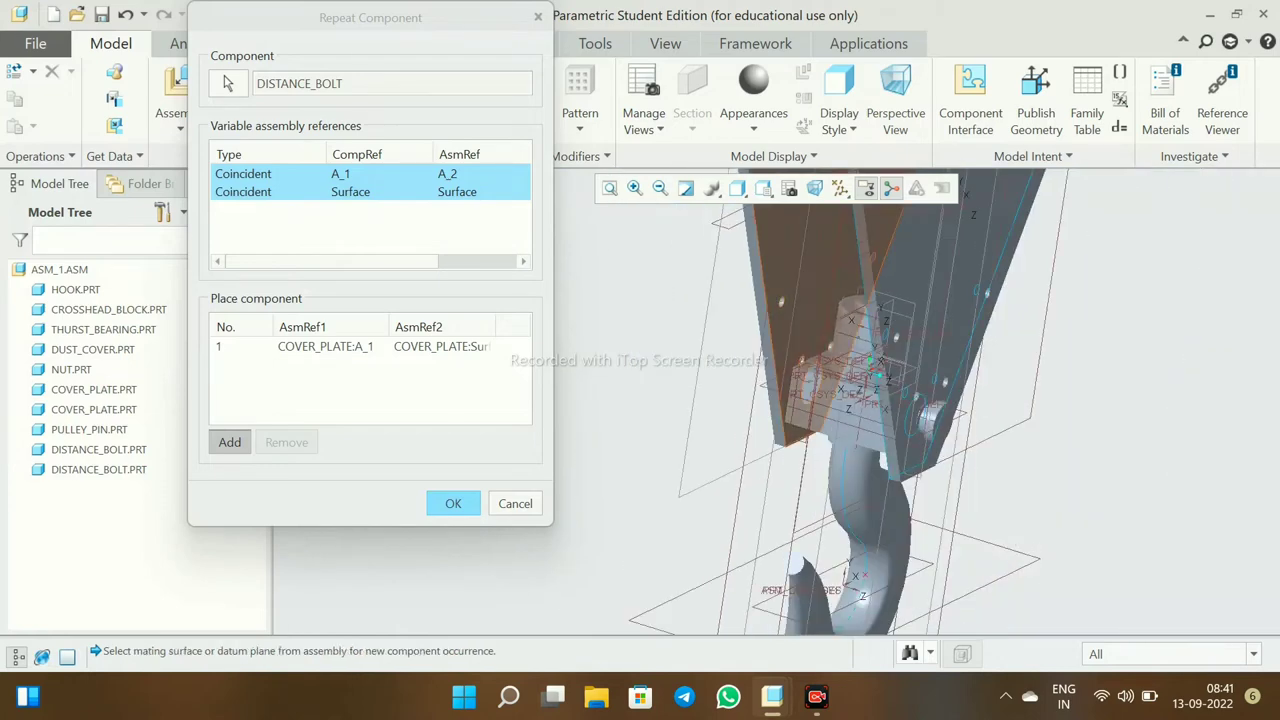
# - Place repeated bolts in two more plate holes and accept the repeat
pyautogui.click(878, 358)
pyautogui.scroll(-2, 866, 371)
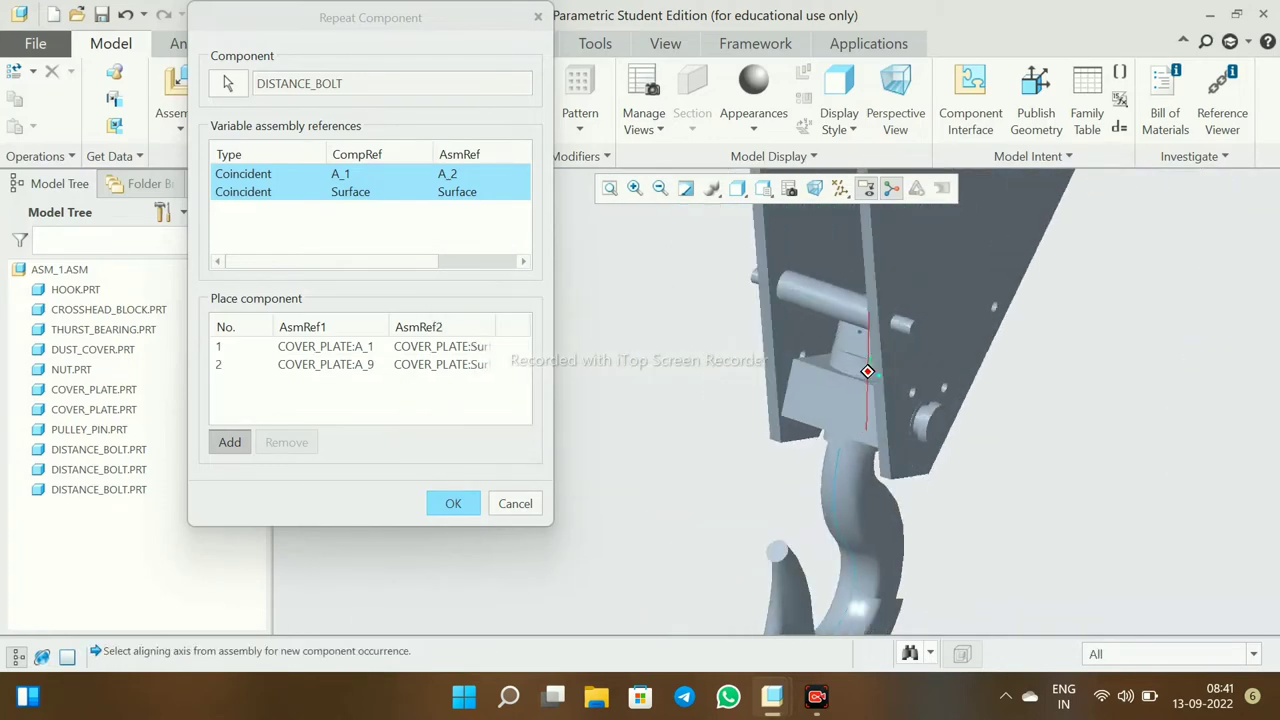
pyautogui.scroll(-2, 866, 371)
pyautogui.scroll(-2, 866, 371)
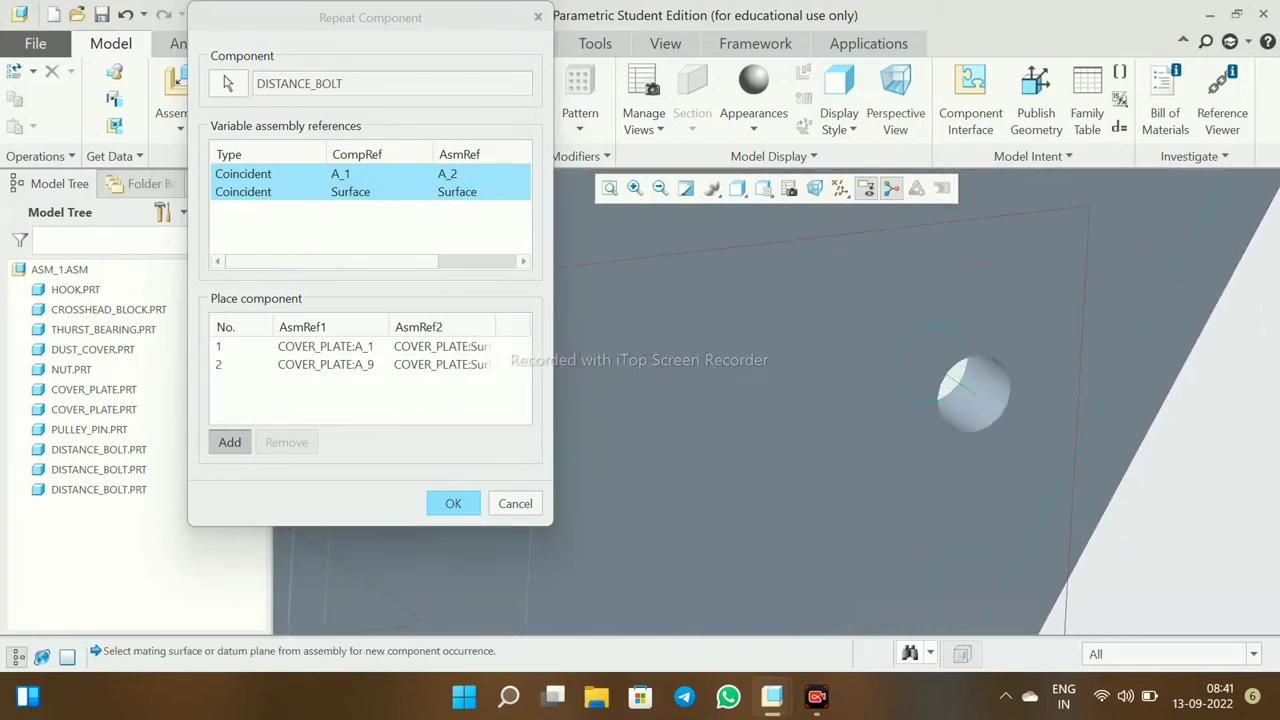
pyautogui.scroll(3, 880, 400)
pyautogui.scroll(2, 880, 400)
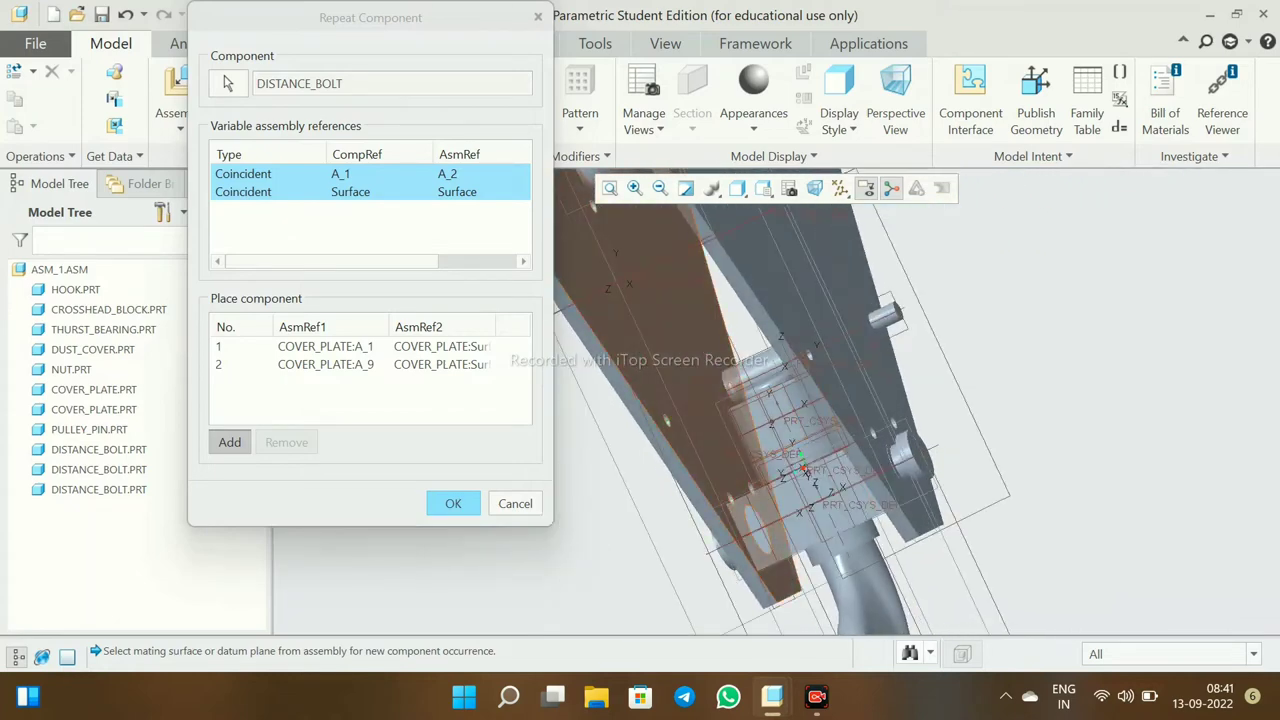
pyautogui.click(800, 462)
pyautogui.scroll(-2, 820, 460)
pyautogui.scroll(3, 830, 458)
pyautogui.scroll(-1, 834, 456)
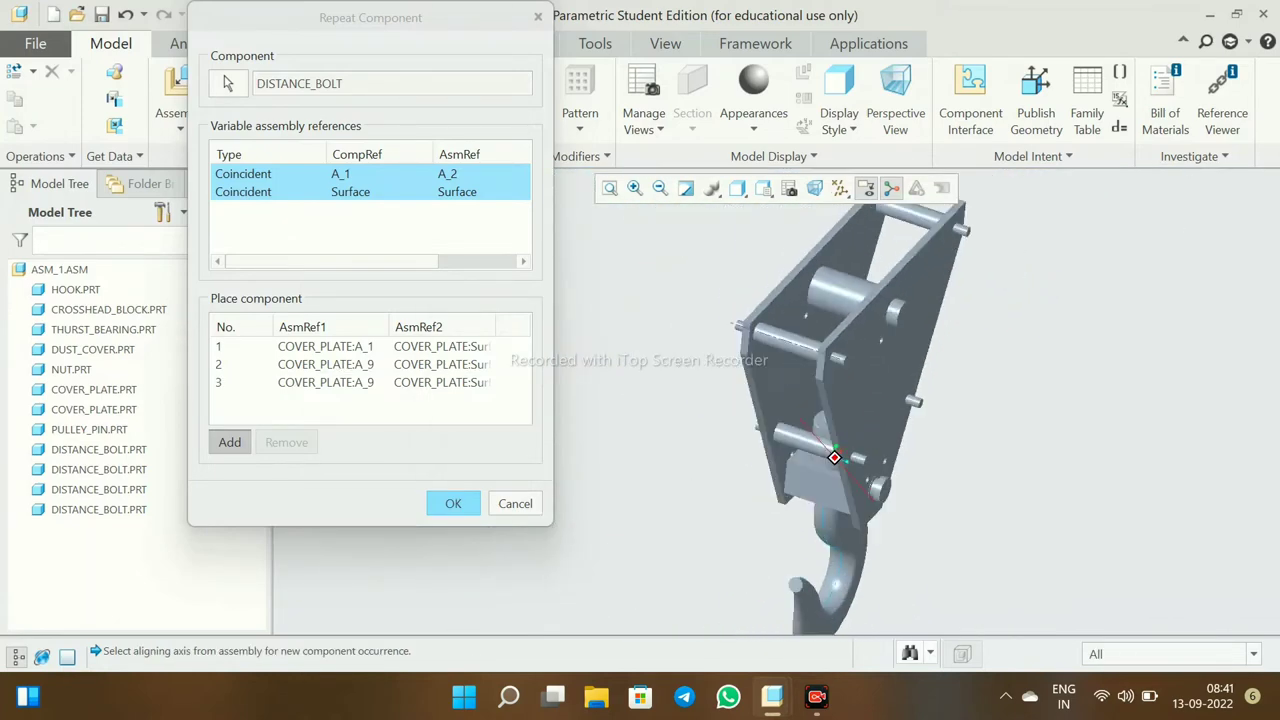
pyautogui.moveTo(834, 456)
pyautogui.mouseDown(button='middle')
pyautogui.moveTo(800, 470)
pyautogui.moveTo(830, 440)
pyautogui.mouseUp(button='middle')
pyautogui.middleClick(800, 470)
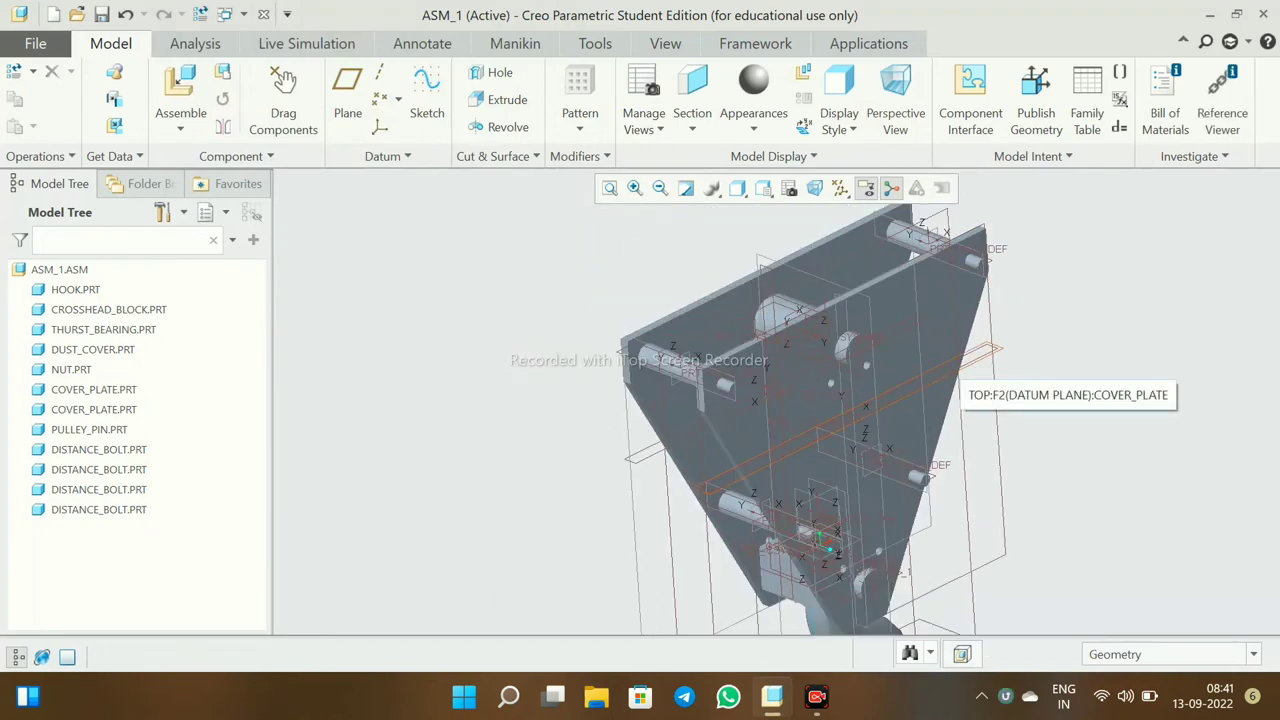
# - Load a part for assembly, then cancel the unfinished placement with Esc
pyautogui.click(180, 90)
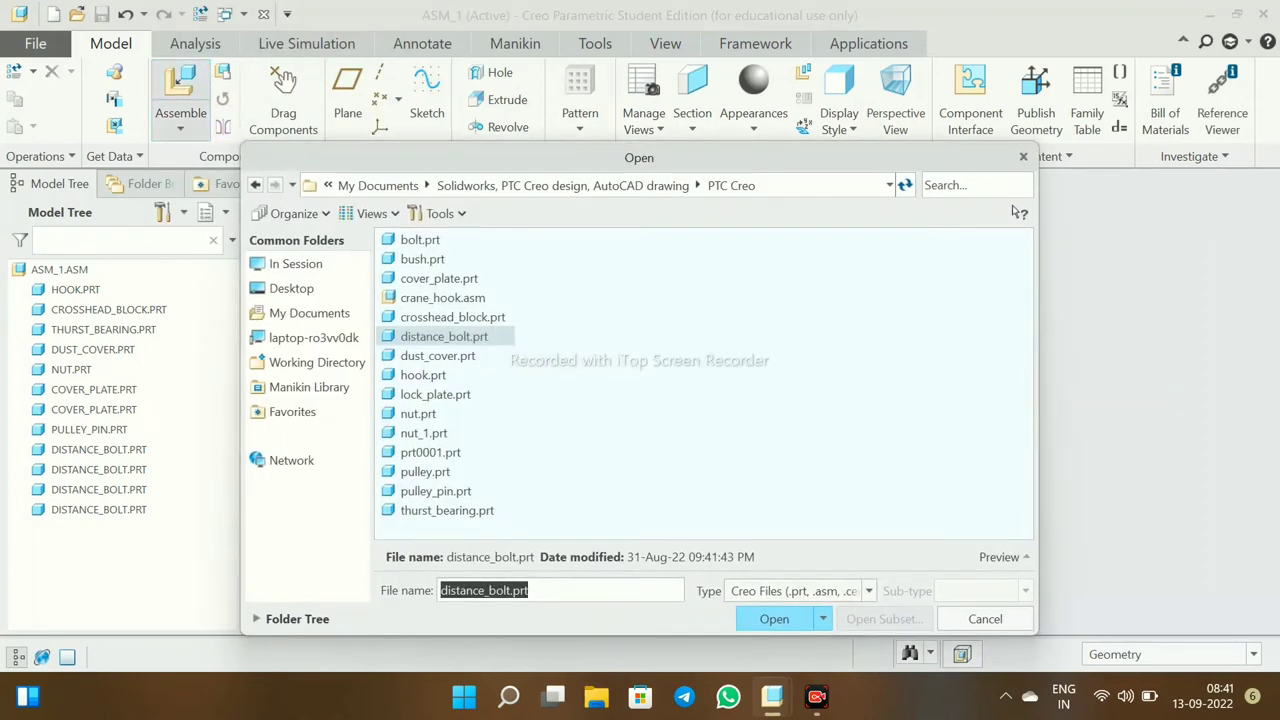
pyautogui.click(418, 413)
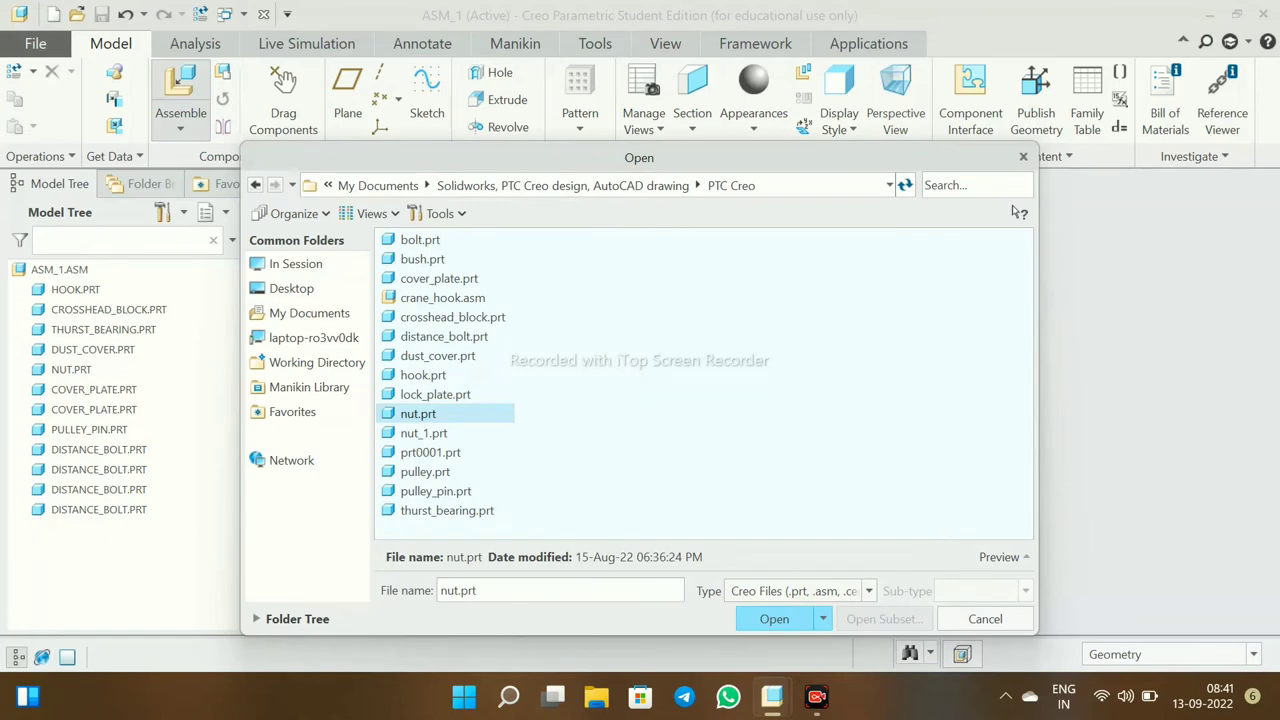
pyautogui.click(774, 618)
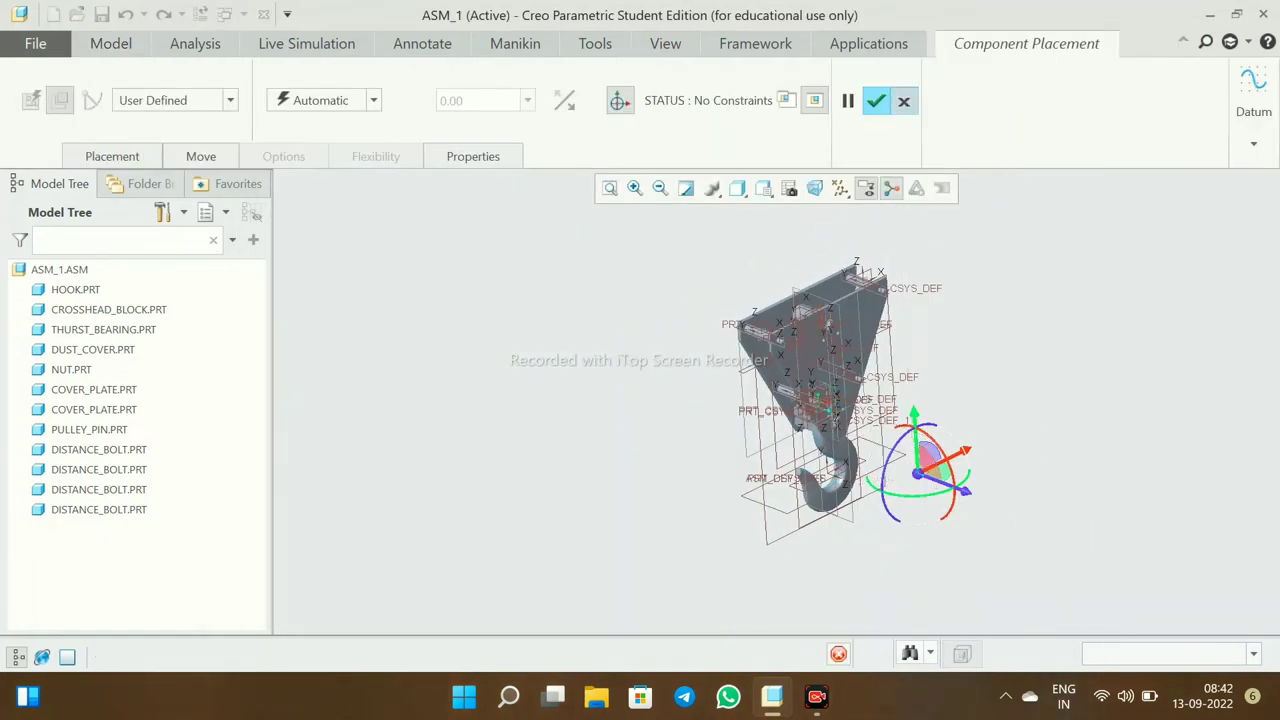
pyautogui.press('Escape')
pyautogui.scroll(3, 720, 420)
pyautogui.scroll(2, 720, 420)
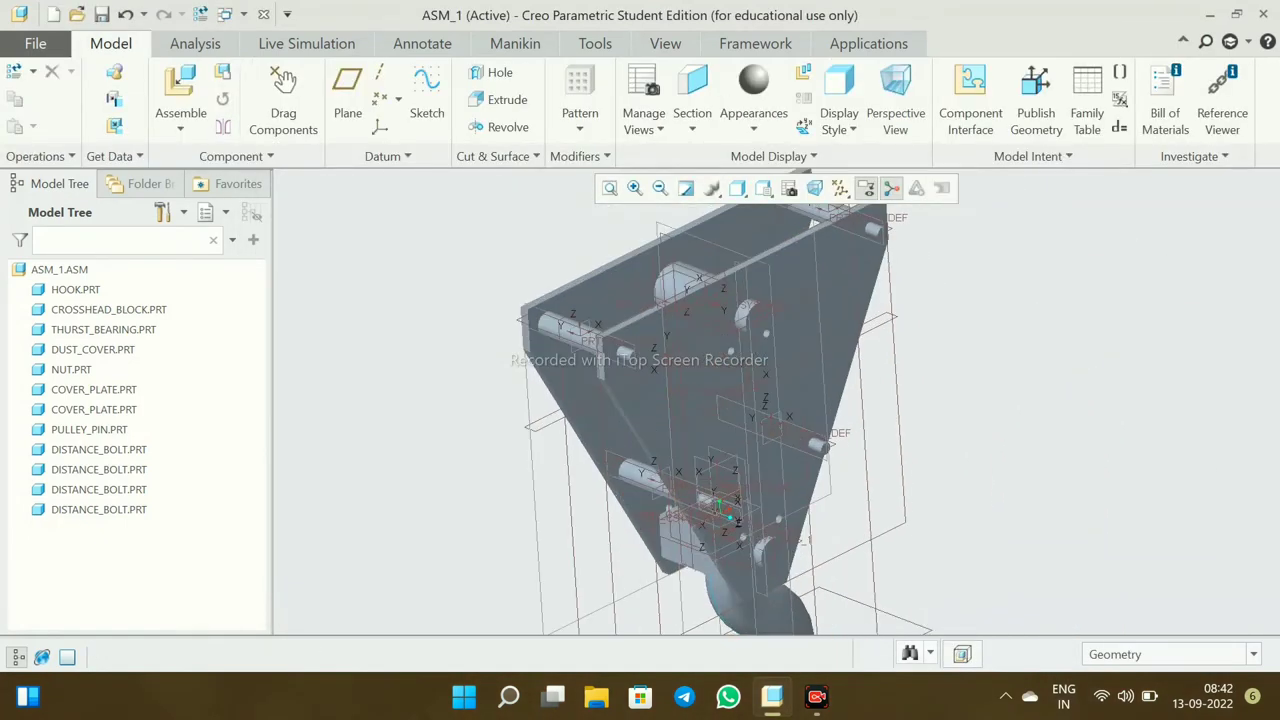
# - Assemble nut_1.prt into ASM_1, leaving it unconstrained for placement
pyautogui.click(180, 90)
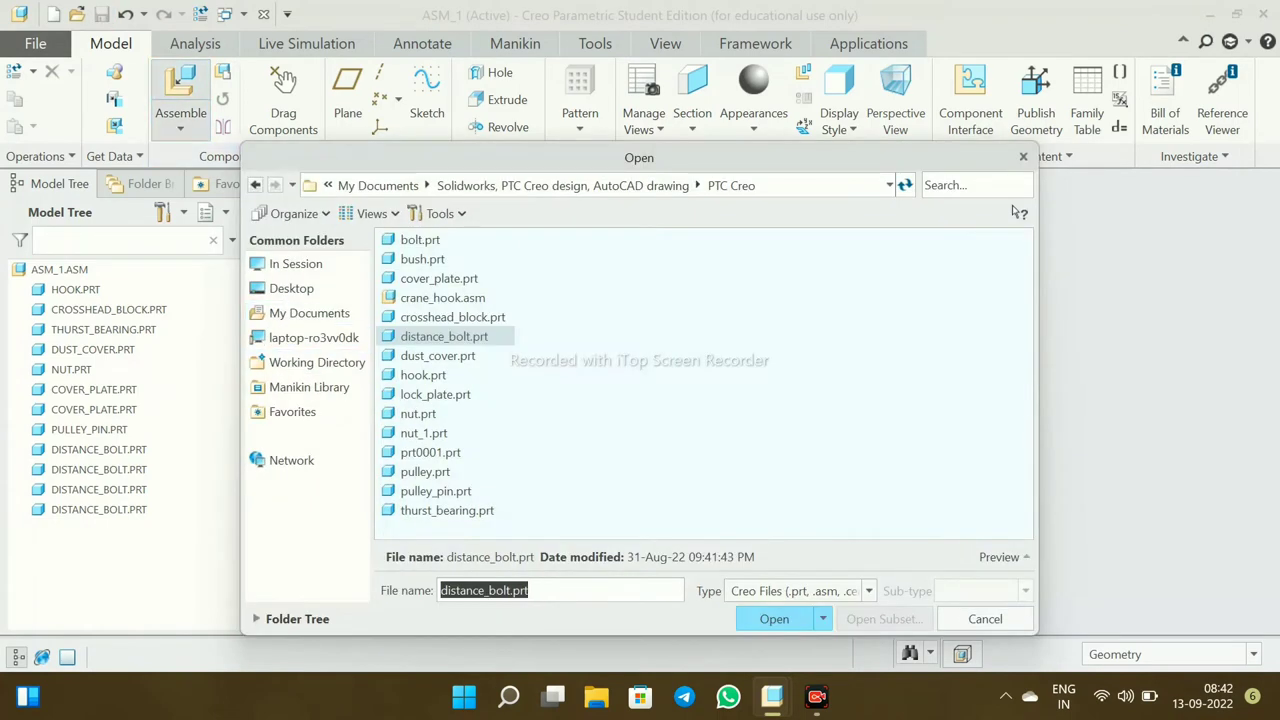
pyautogui.click(424, 433)
pyautogui.click(774, 618)
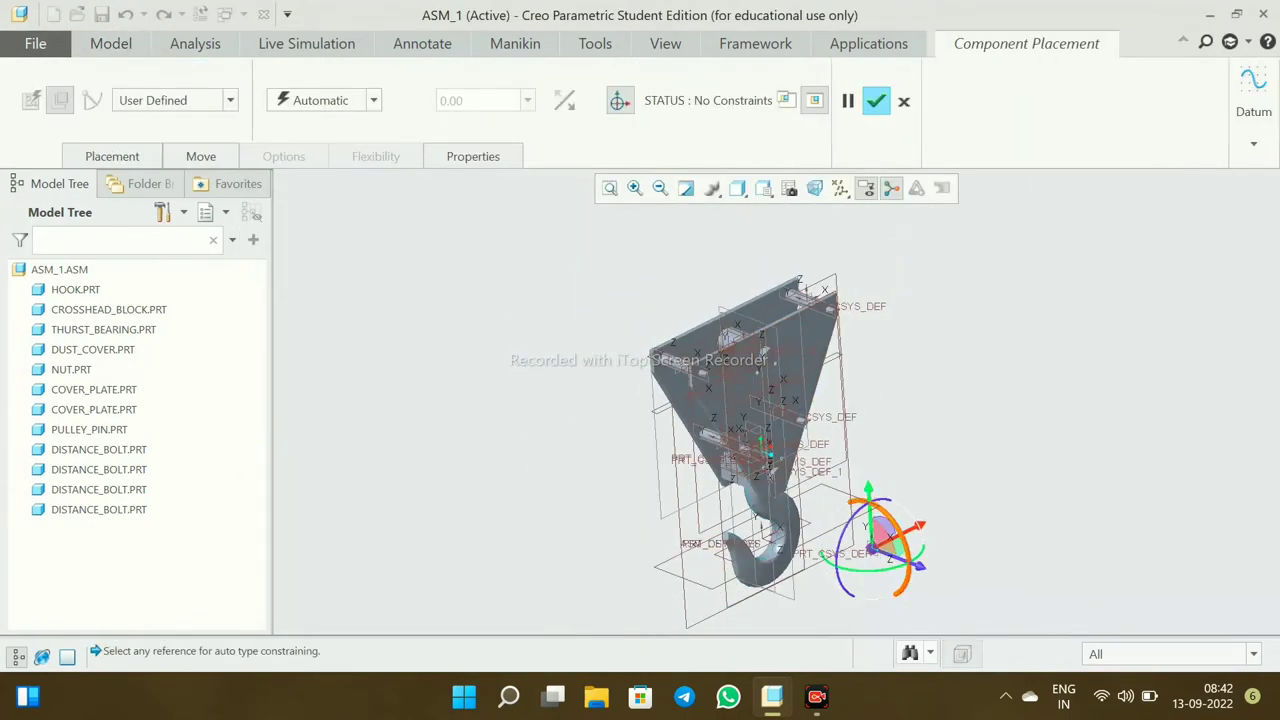
pyautogui.scroll(-5, 644, 412)
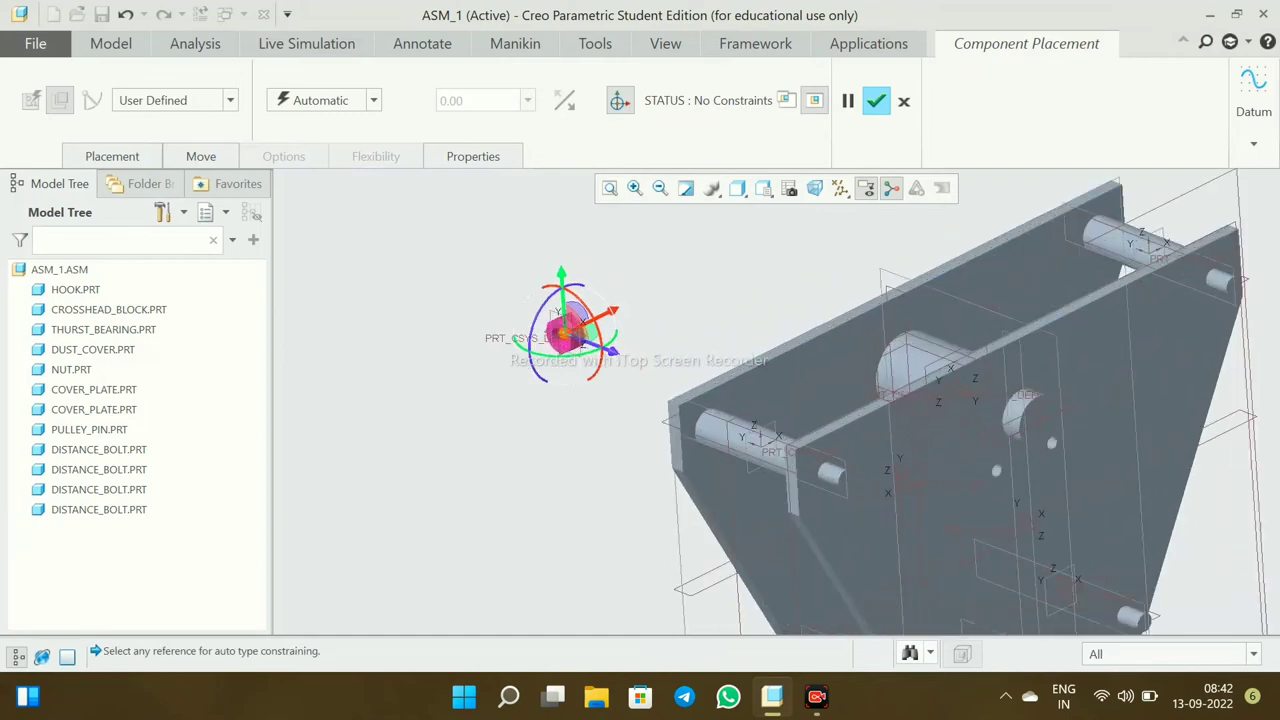
# - Add a Coincident constraint between the nut's axis and the distance bolt's axis
pyautogui.click(112, 156)
pyautogui.click(405, 261)
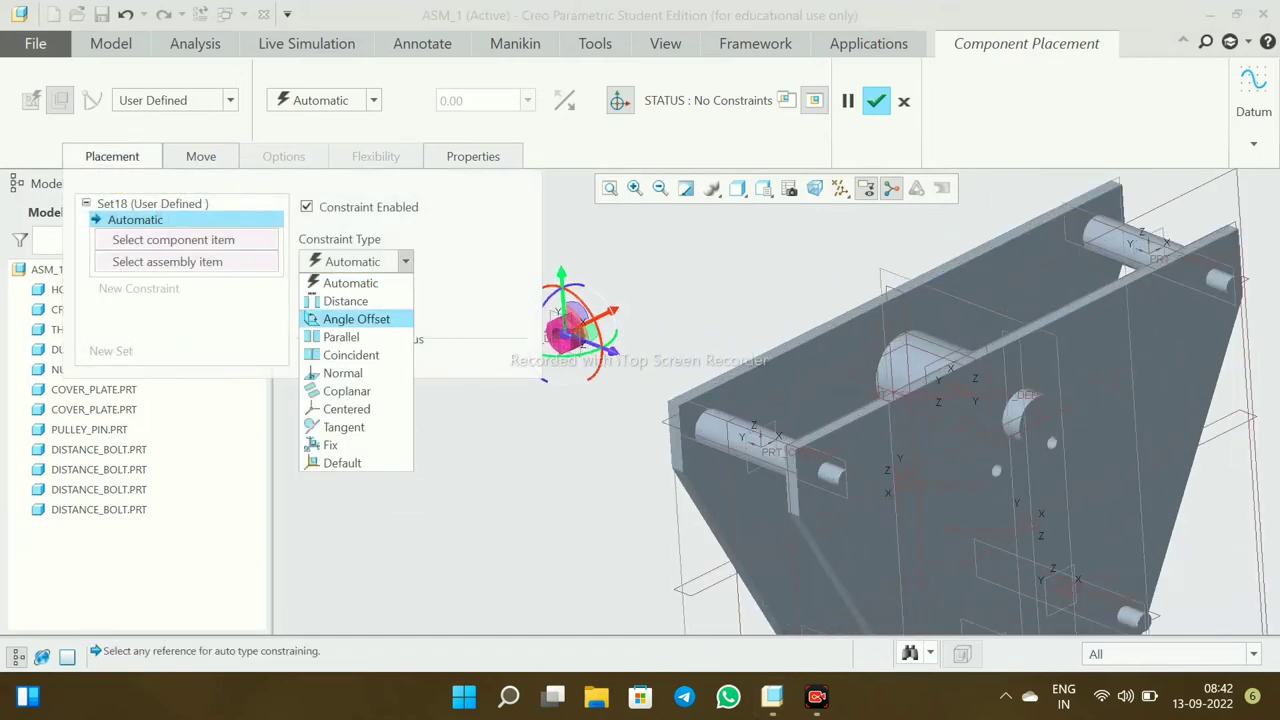
pyautogui.click(345, 355)
pyautogui.scroll(-3, 573, 322)
pyautogui.scroll(-5, 573, 322)
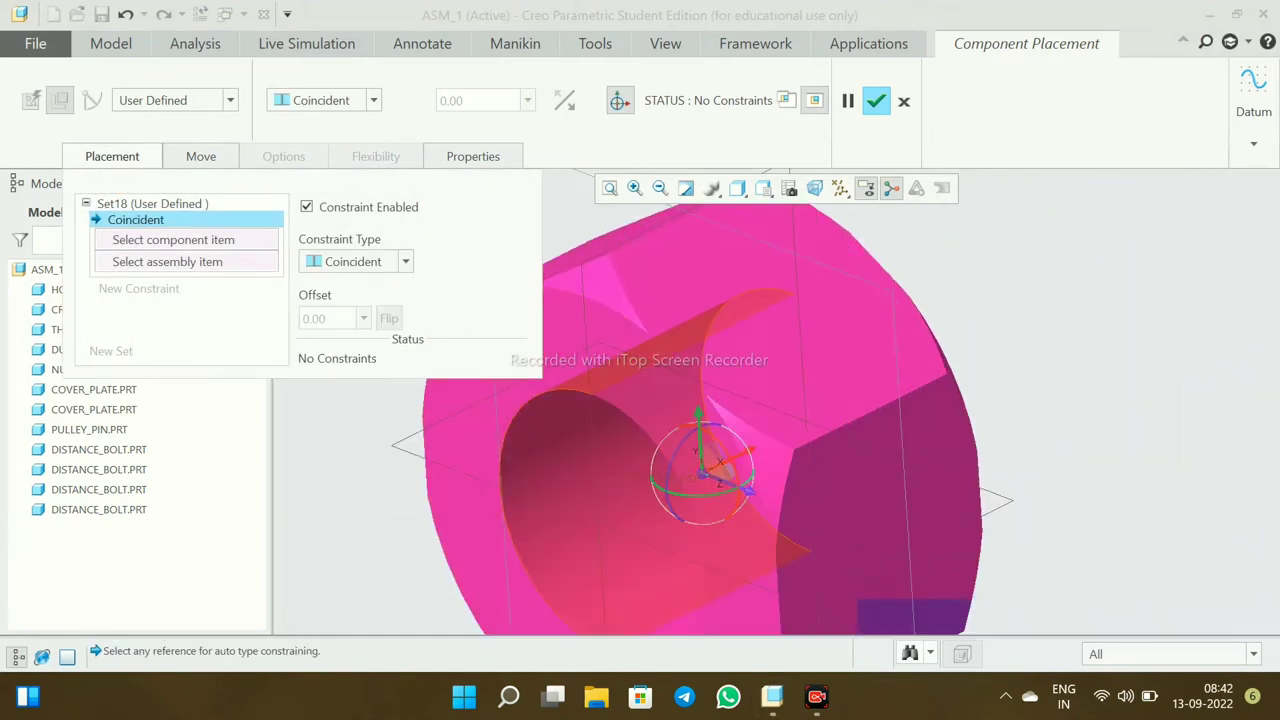
pyautogui.click(640, 420)
pyautogui.scroll(5, 700, 440)
pyautogui.scroll(-5, 700, 460)
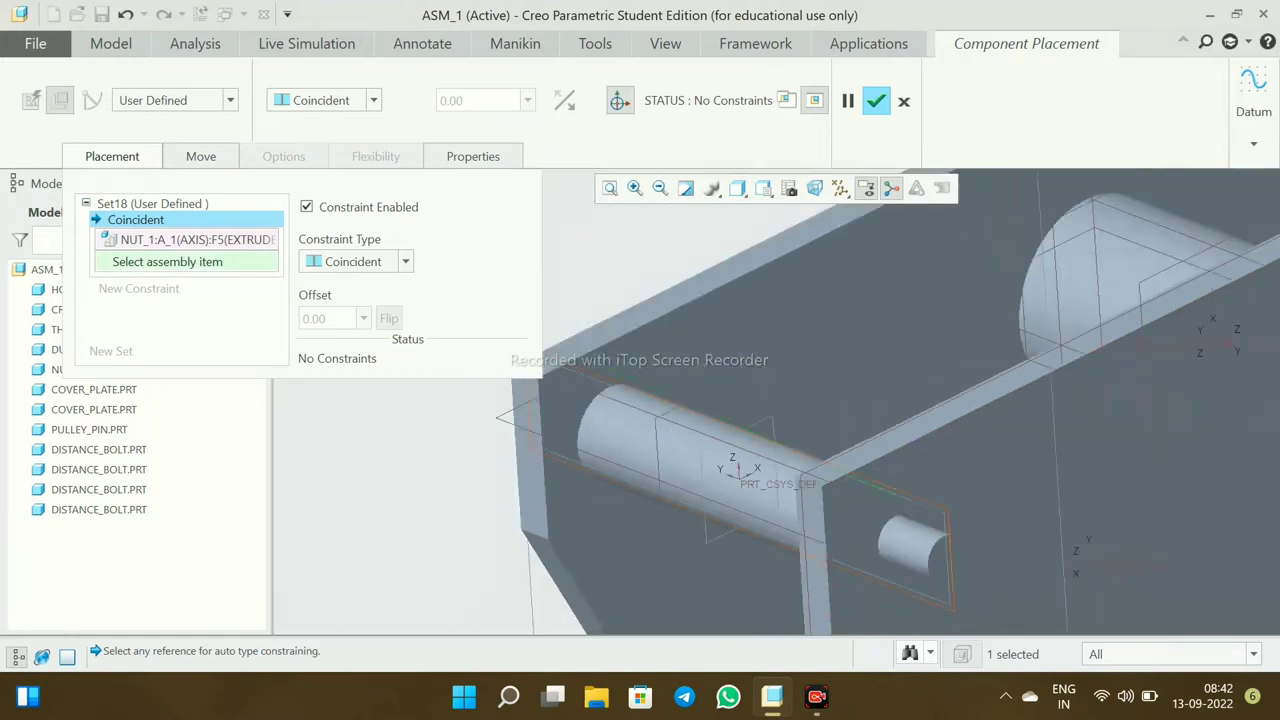
pyautogui.scroll(-2, 900, 520)
pyautogui.scroll(-2, 900, 520)
pyautogui.scroll(-3, 900, 520)
pyautogui.scroll(6, 900, 520)
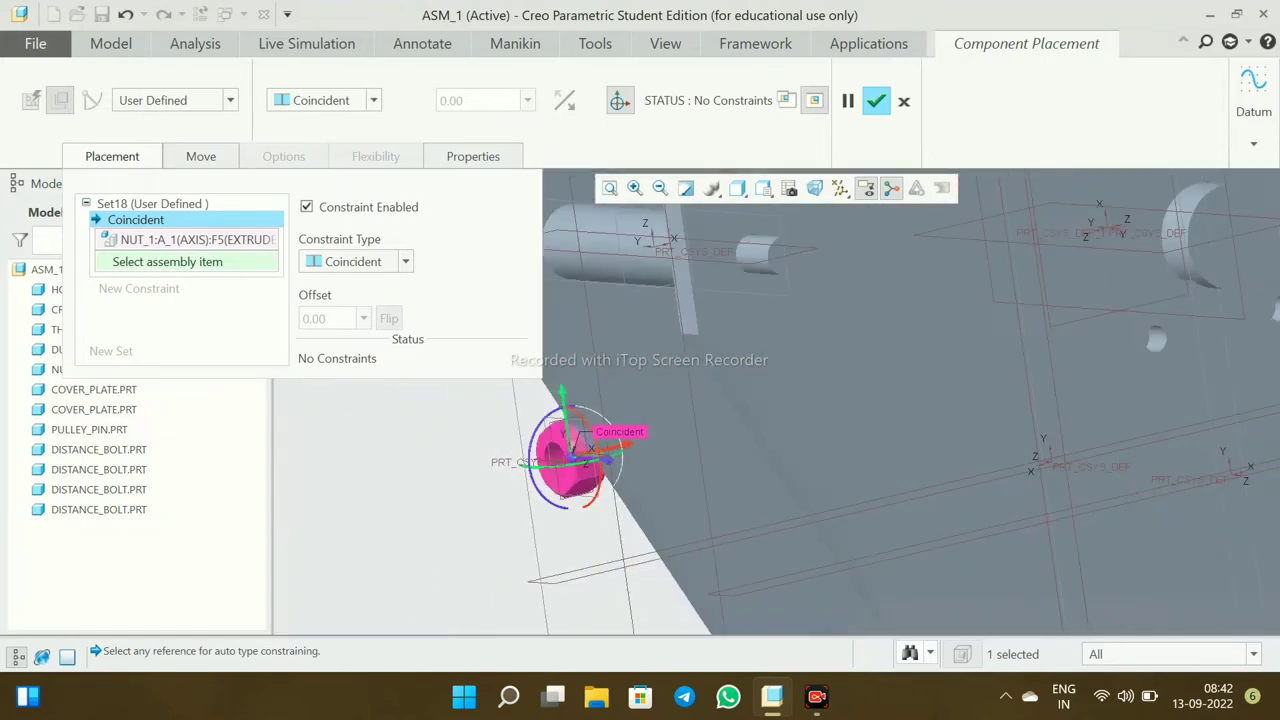
pyautogui.scroll(-3, 893, 307)
pyautogui.scroll(-3, 893, 307)
pyautogui.click(893, 307)
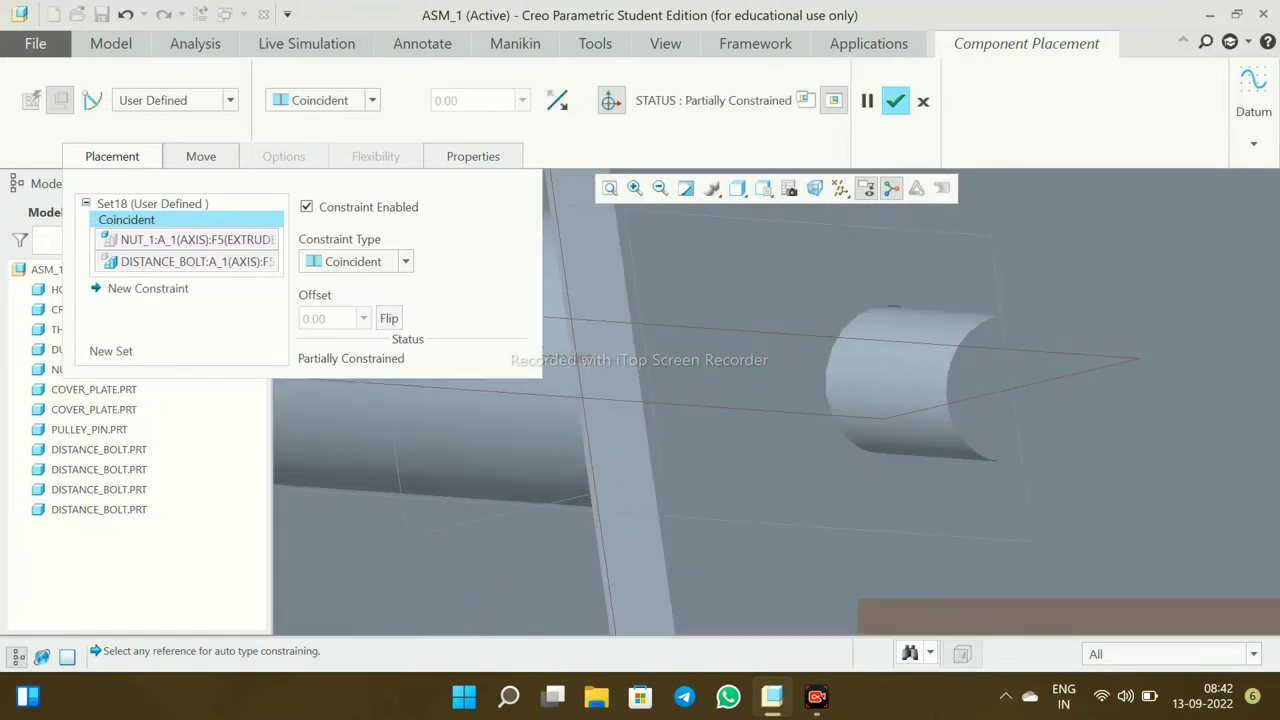
pyautogui.scroll(5, 893, 307)
pyautogui.scroll(3, 947, 490)
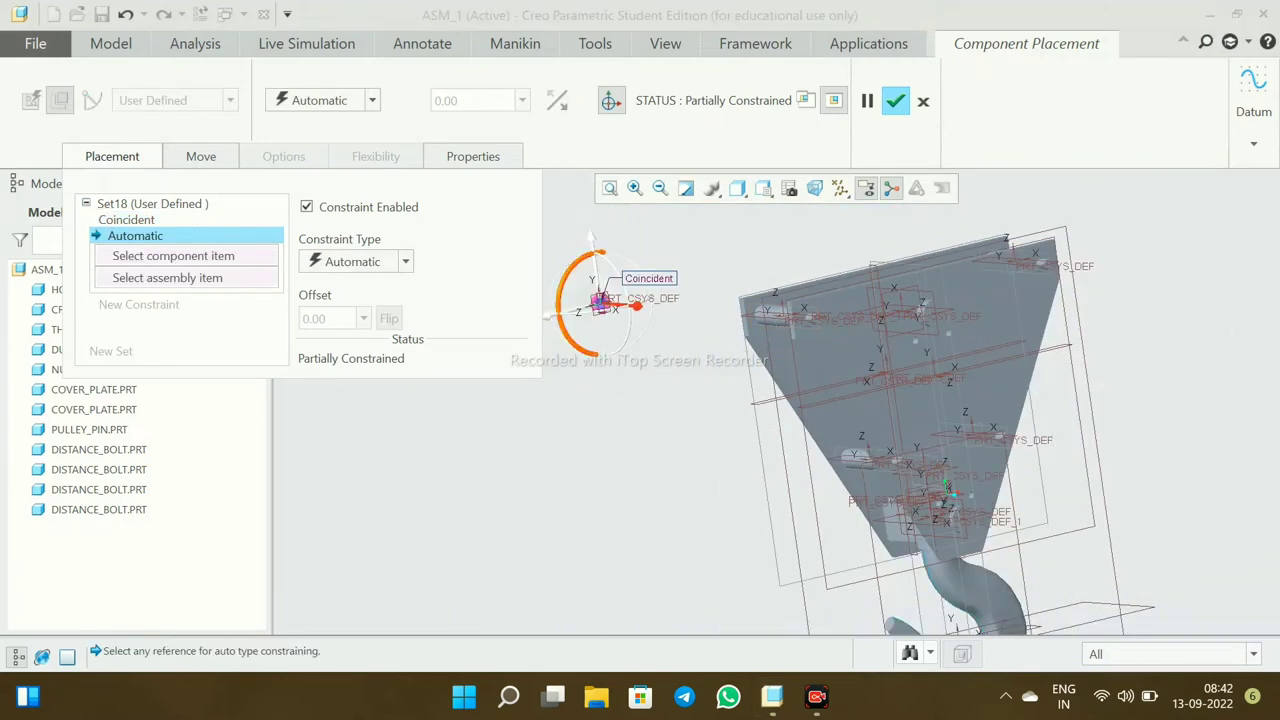
pyautogui.scroll(-3, 600, 300)
pyautogui.scroll(-2, 600, 300)
pyautogui.scroll(-3, 640, 366)
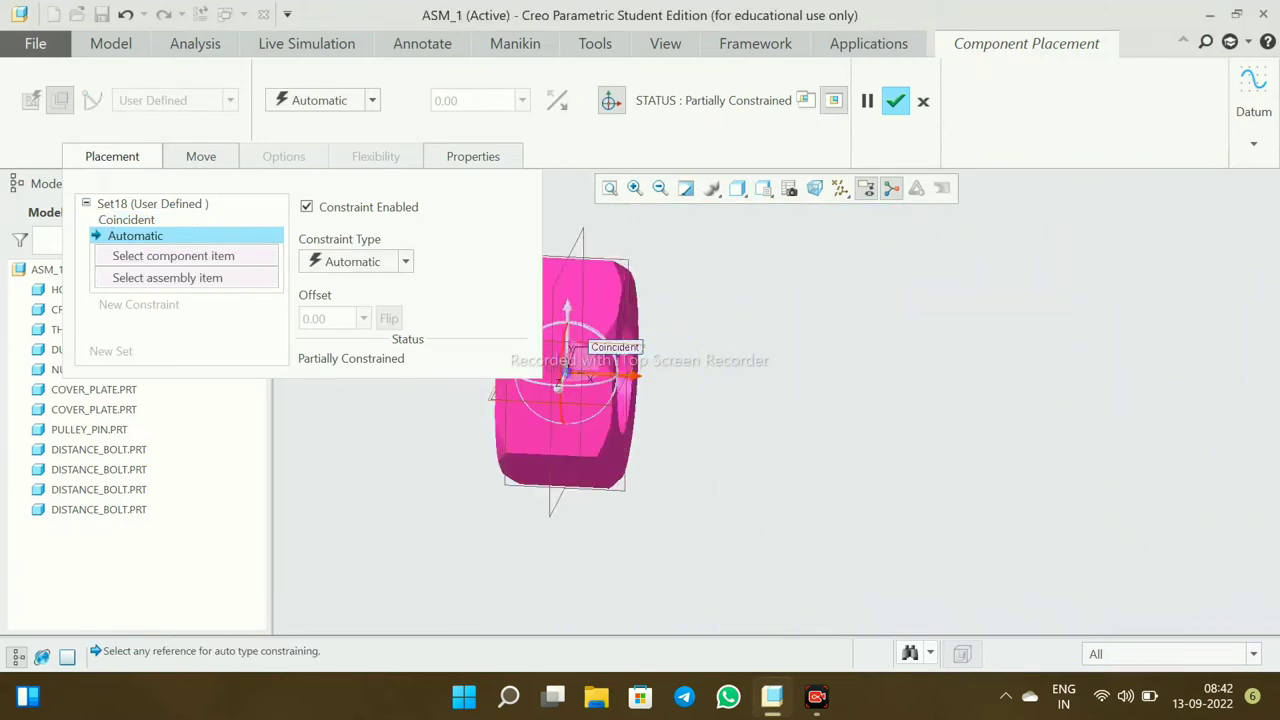
pyautogui.scroll(-2, 640, 366)
pyautogui.scroll(3, 1030, 390)
pyautogui.scroll(2, 1030, 390)
pyautogui.scroll(-2, 1040, 410)
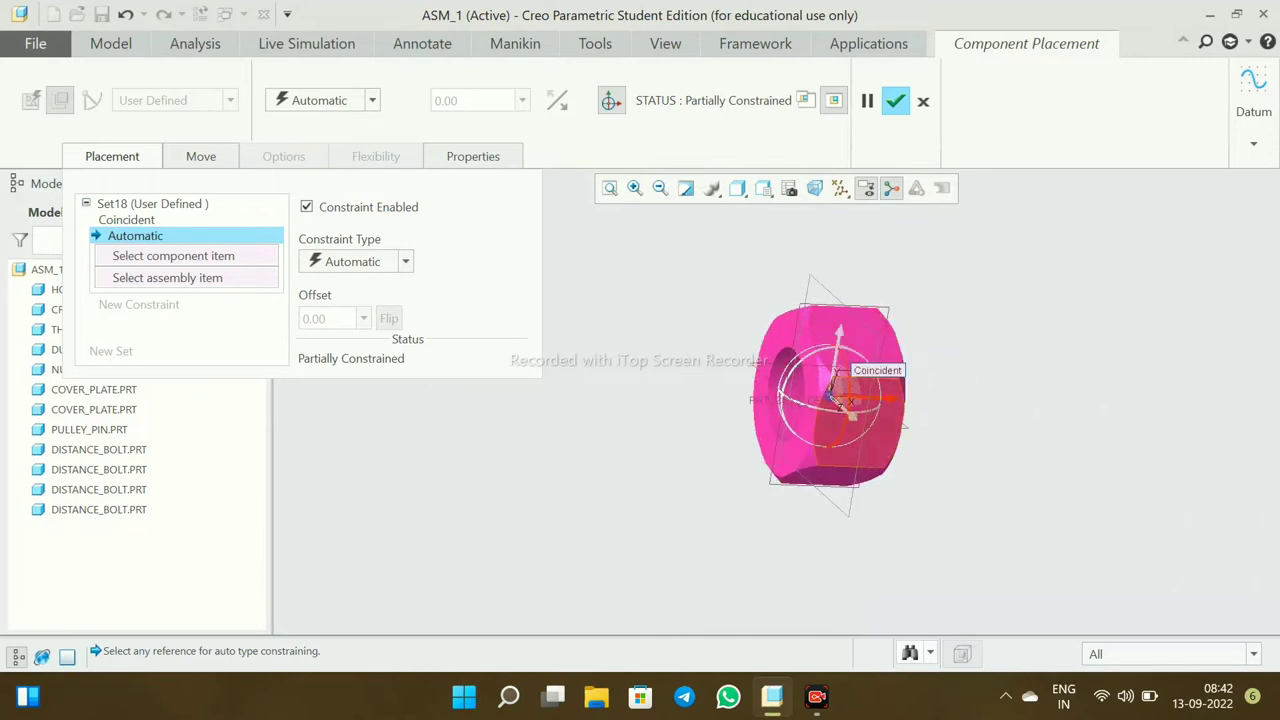
pyautogui.scroll(-3, 1040, 410)
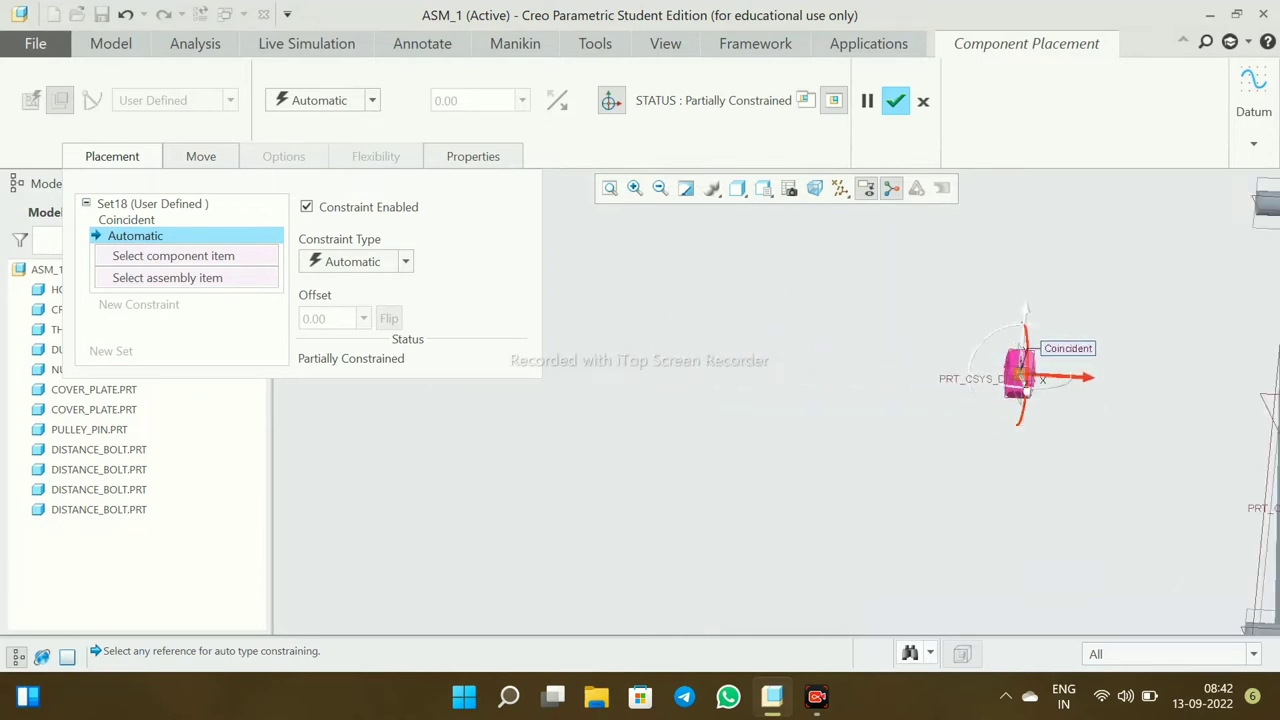
# - Make the nut's flat face Coincident and flush with the cover plate face
pyautogui.moveTo(1020, 378)
pyautogui.keyDown('shift'); pyautogui.mouseDown(button='middle')
pyautogui.moveTo(636, 354)
pyautogui.moveTo(805, 345)
pyautogui.mouseUp(button='middle'); pyautogui.keyUp('shift')
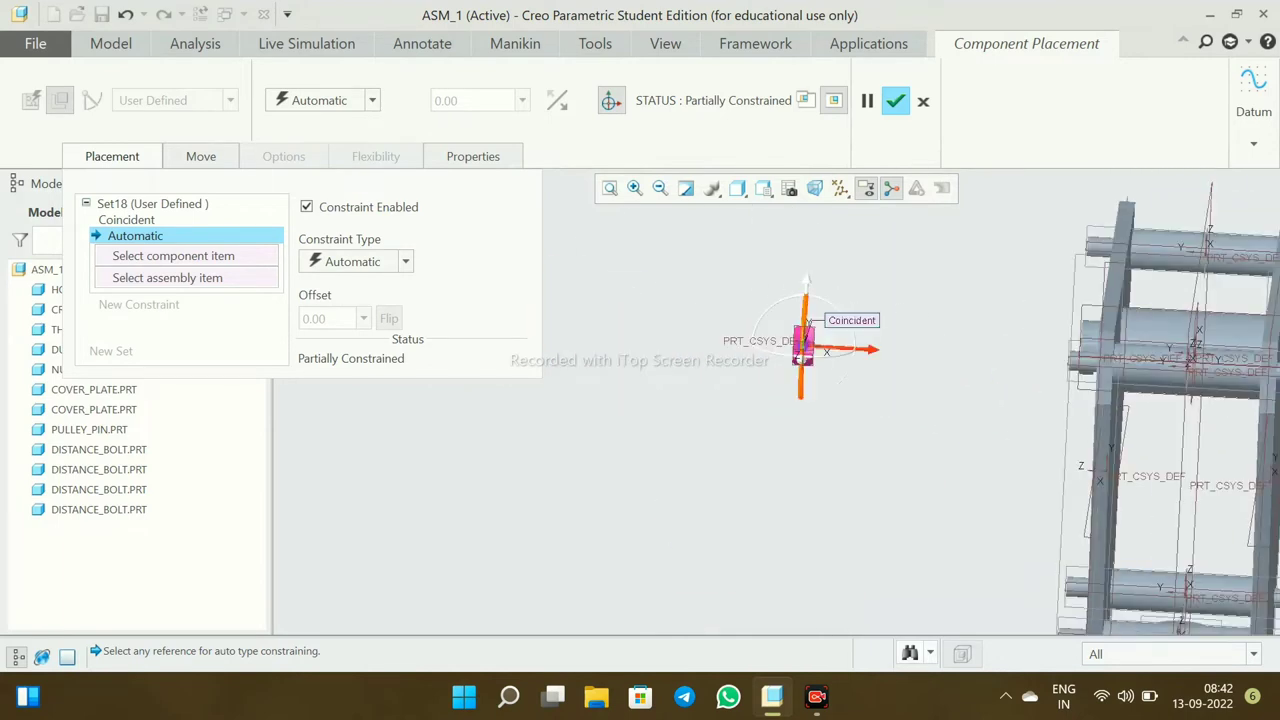
pyautogui.scroll(-3, 800, 350)
pyautogui.scroll(-2, 800, 350)
pyautogui.scroll(2, 900, 400)
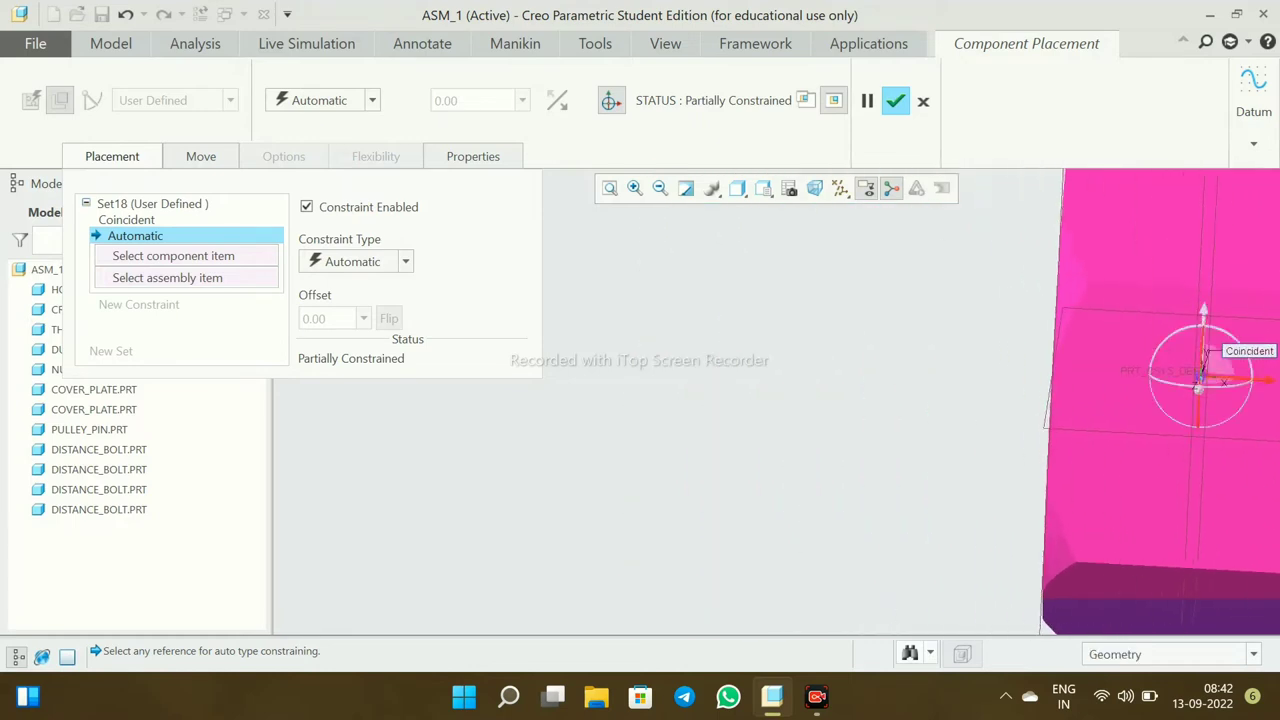
pyautogui.scroll(3, 914, 400)
pyautogui.scroll(3, 900, 415)
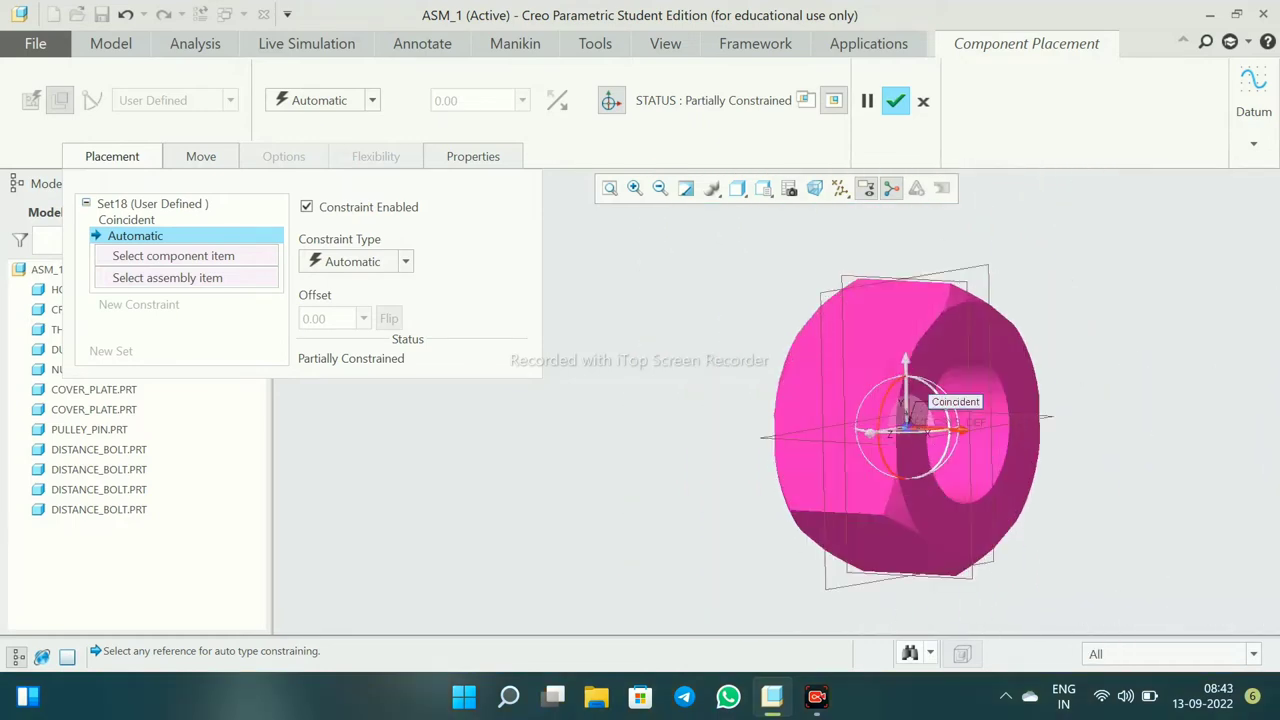
pyautogui.scroll(2, 900, 415)
pyautogui.click(950, 430)
pyautogui.scroll(-5, 960, 435)
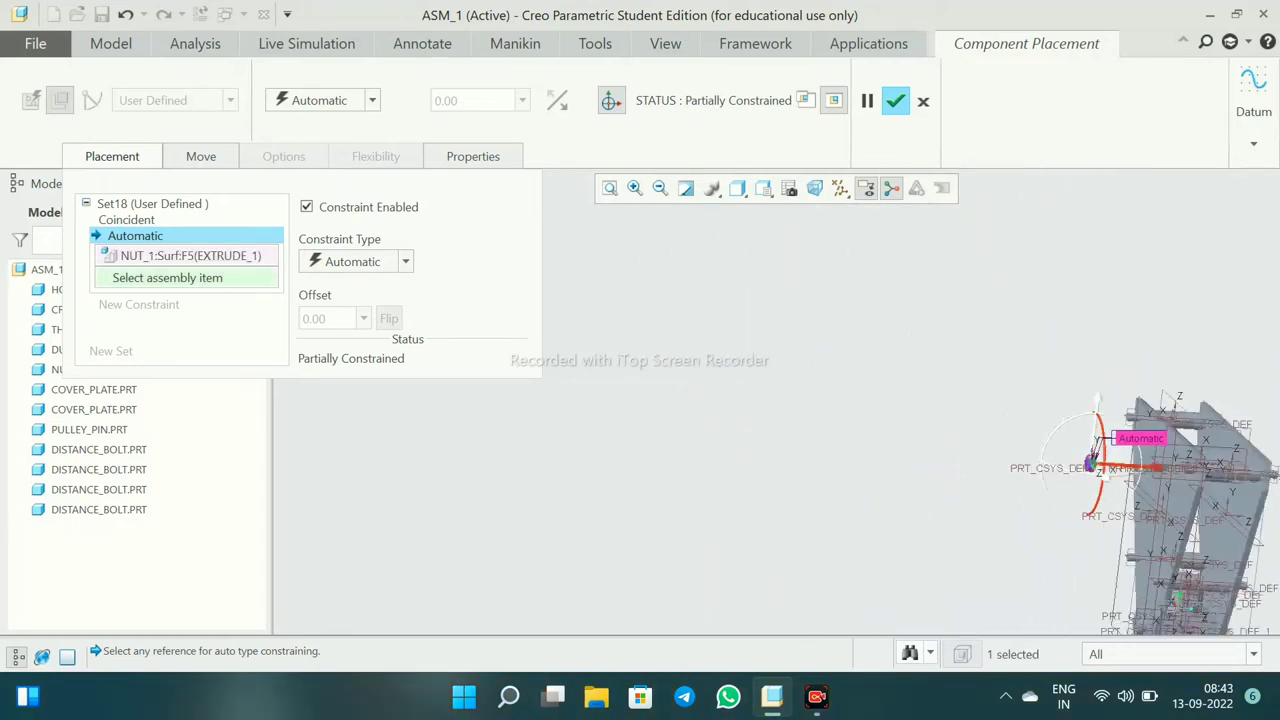
pyautogui.scroll(3, 900, 420)
pyautogui.scroll(3, 900, 420)
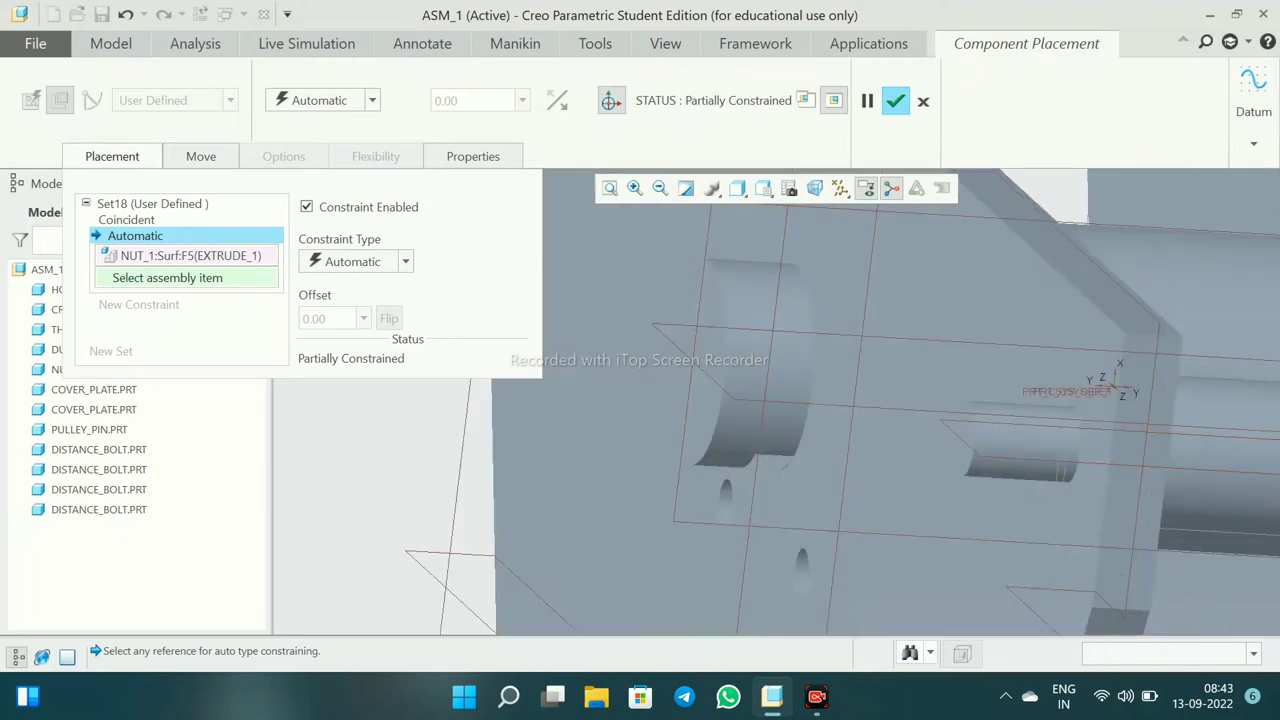
pyautogui.click(900, 420)
pyautogui.click(351, 337)
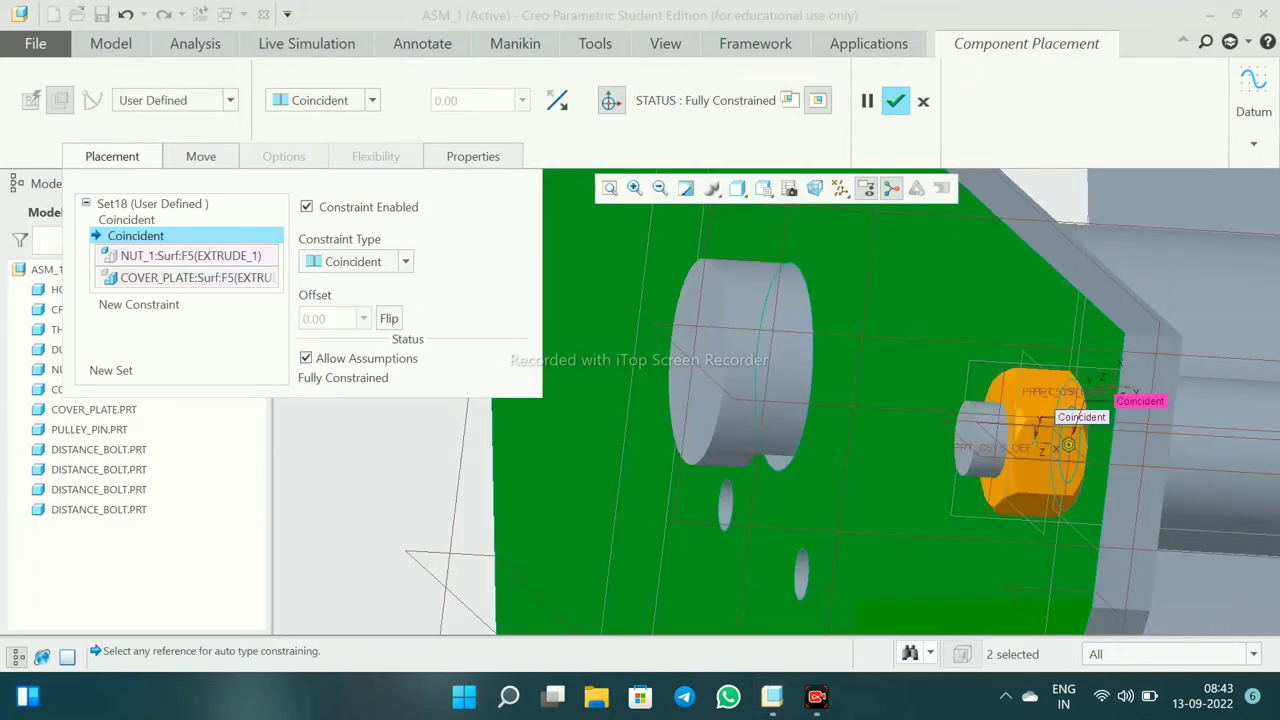
pyautogui.scroll(2, 975, 440)
# - Add a Parallel constraint between the nut face and cover plate, then confirm placement
pyautogui.click(139, 304)
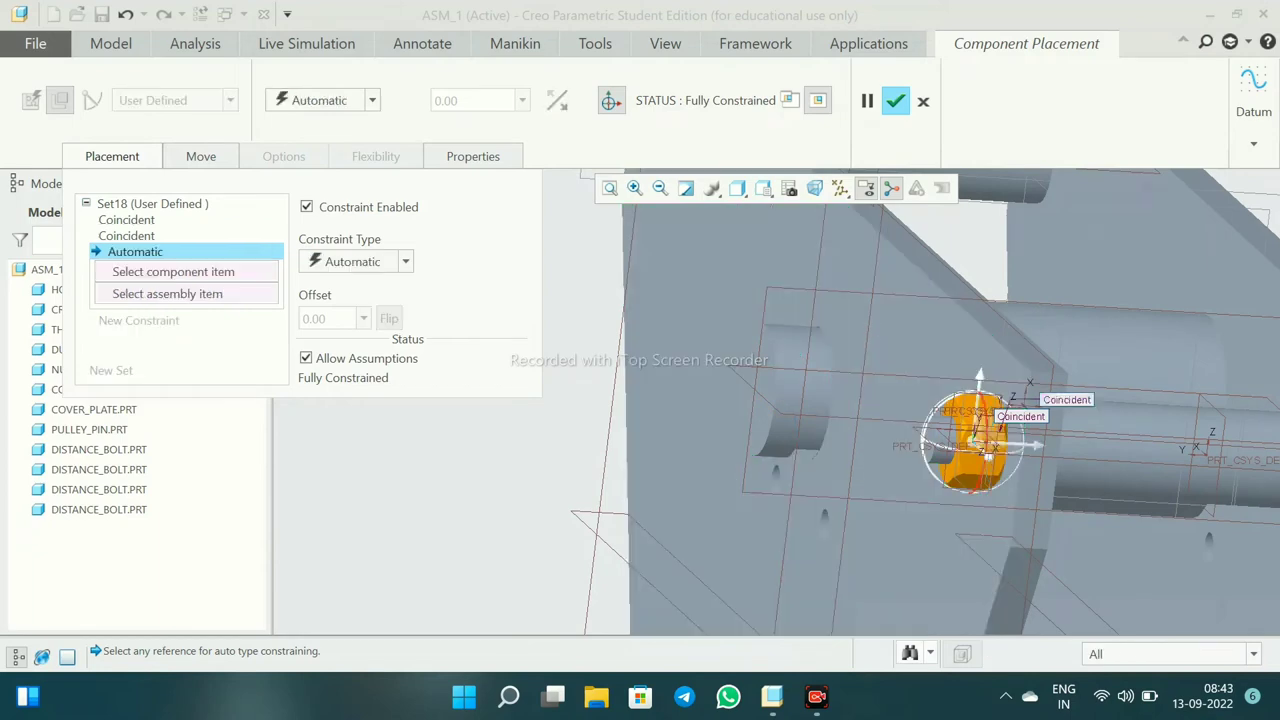
pyautogui.click(405, 261)
pyautogui.click(343, 337)
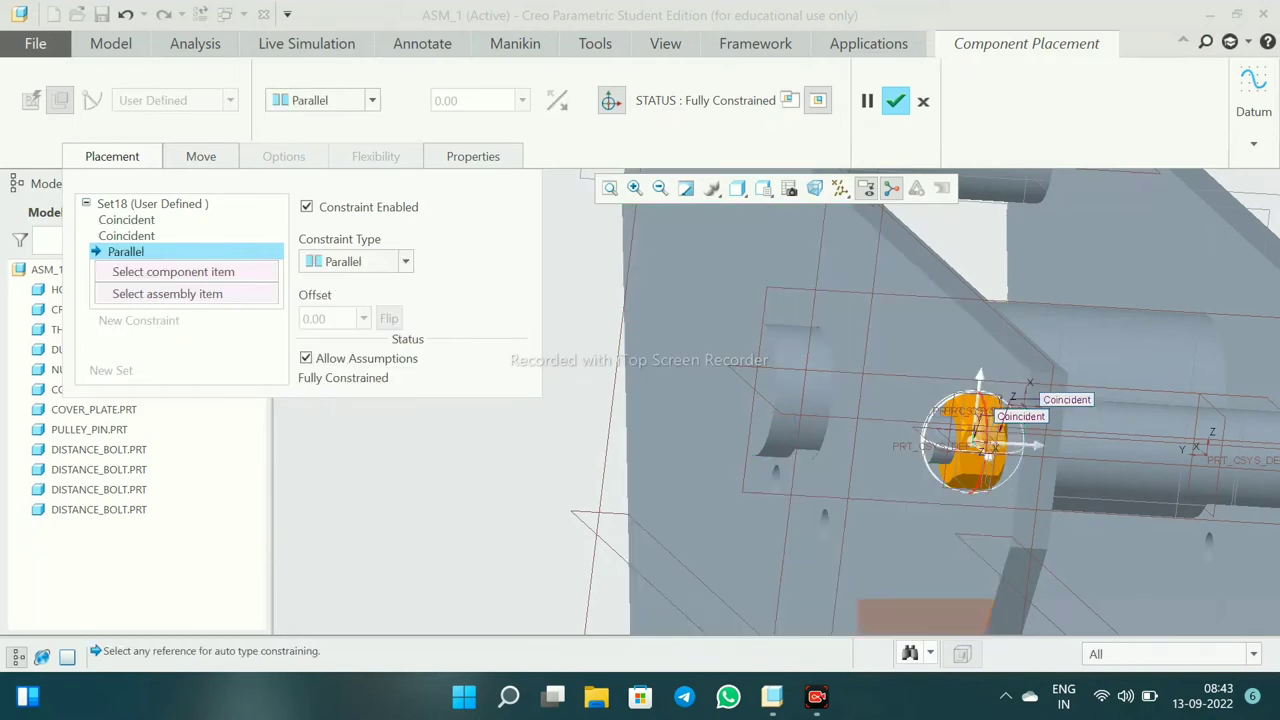
pyautogui.scroll(3, 975, 440)
pyautogui.click(960, 410)
pyautogui.click(1050, 250)
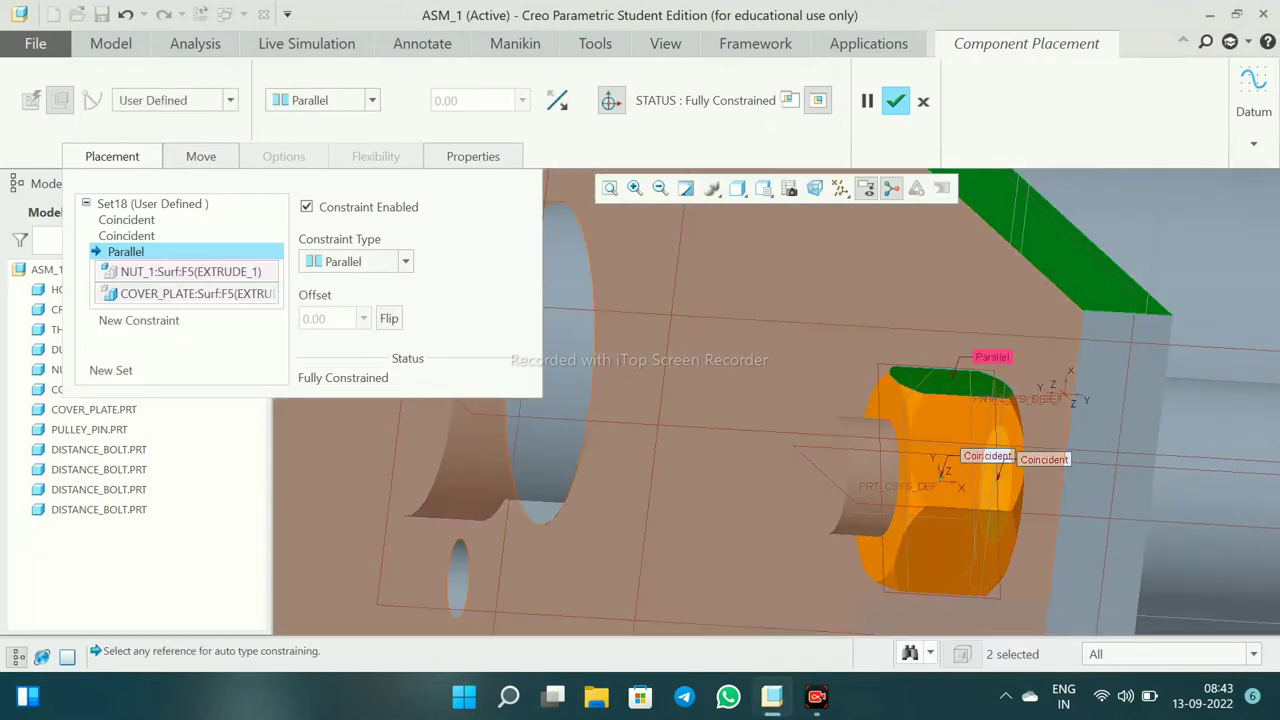
pyautogui.scroll(-3, 830, 330)
pyautogui.click(895, 100)
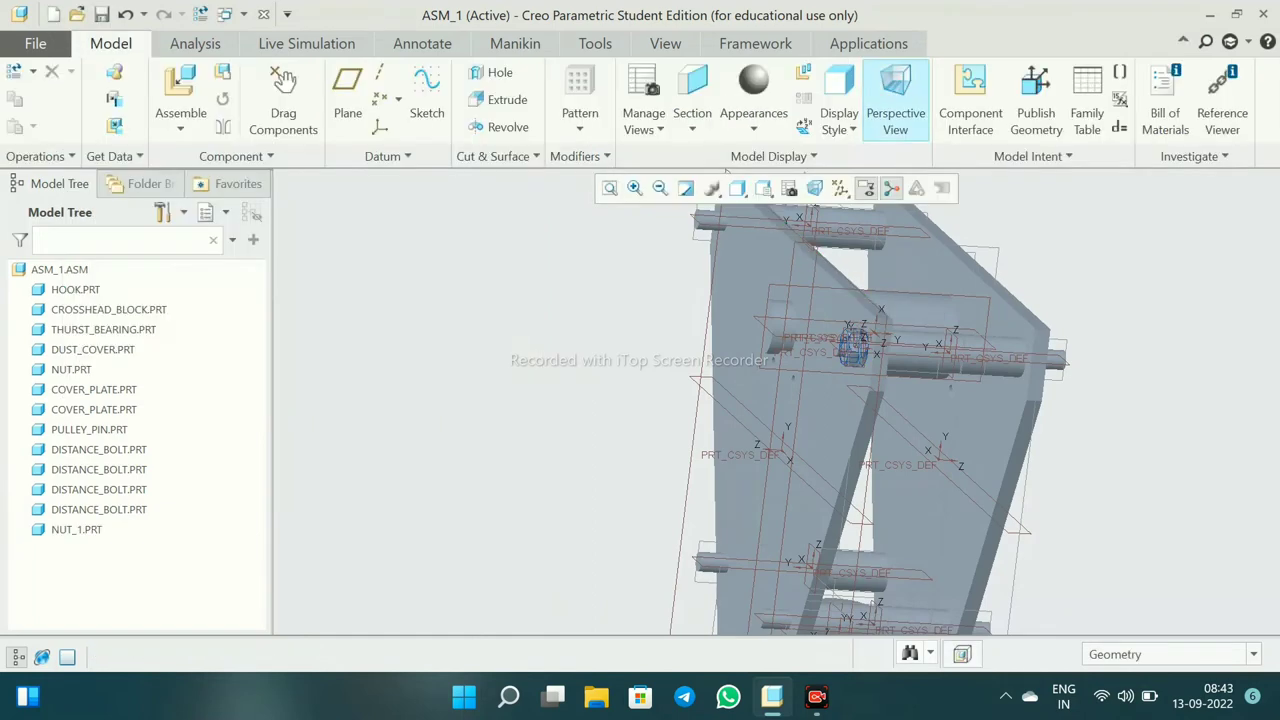
# - Turn off Csys Display and Point Display in the datum display filters
pyautogui.moveTo(850, 400); pyautogui.dragTo(800, 380, button='middle')
pyautogui.scroll(3, 800, 380)
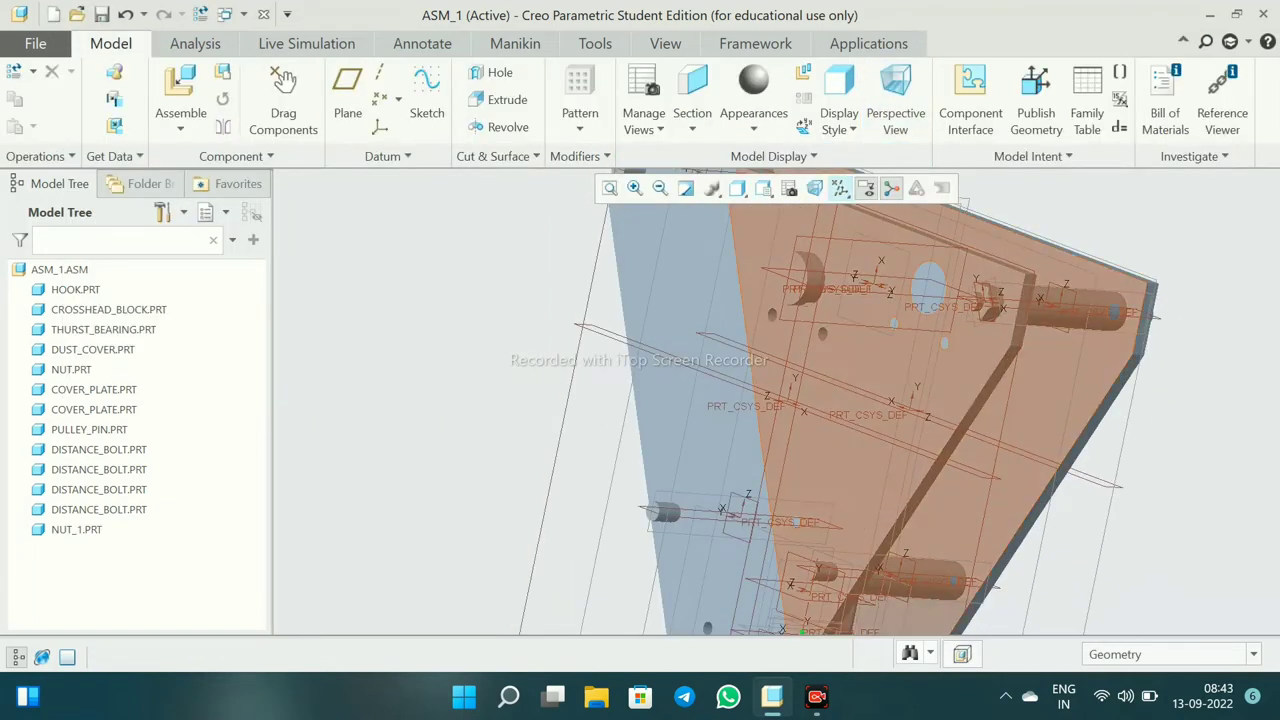
pyautogui.click(840, 188)
pyautogui.click(840, 279)
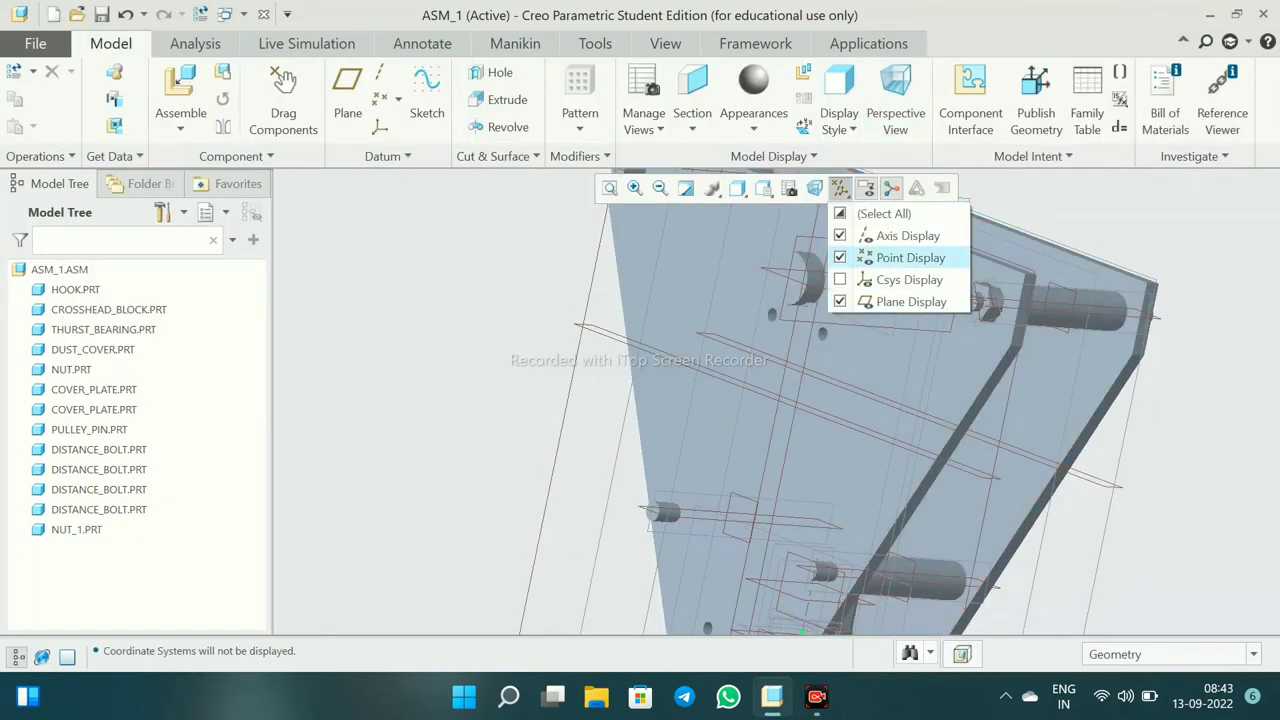
pyautogui.click(840, 188)
pyautogui.moveTo(850, 400); pyautogui.dragTo(760, 440, button='middle')
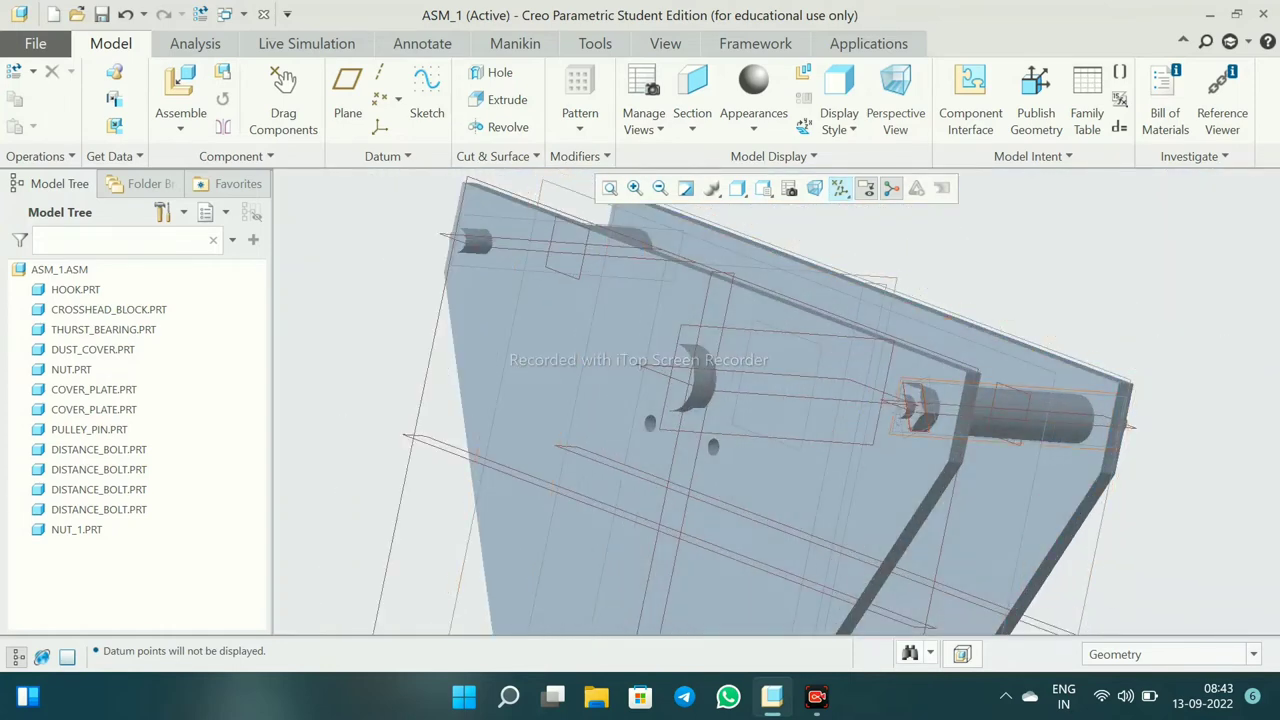
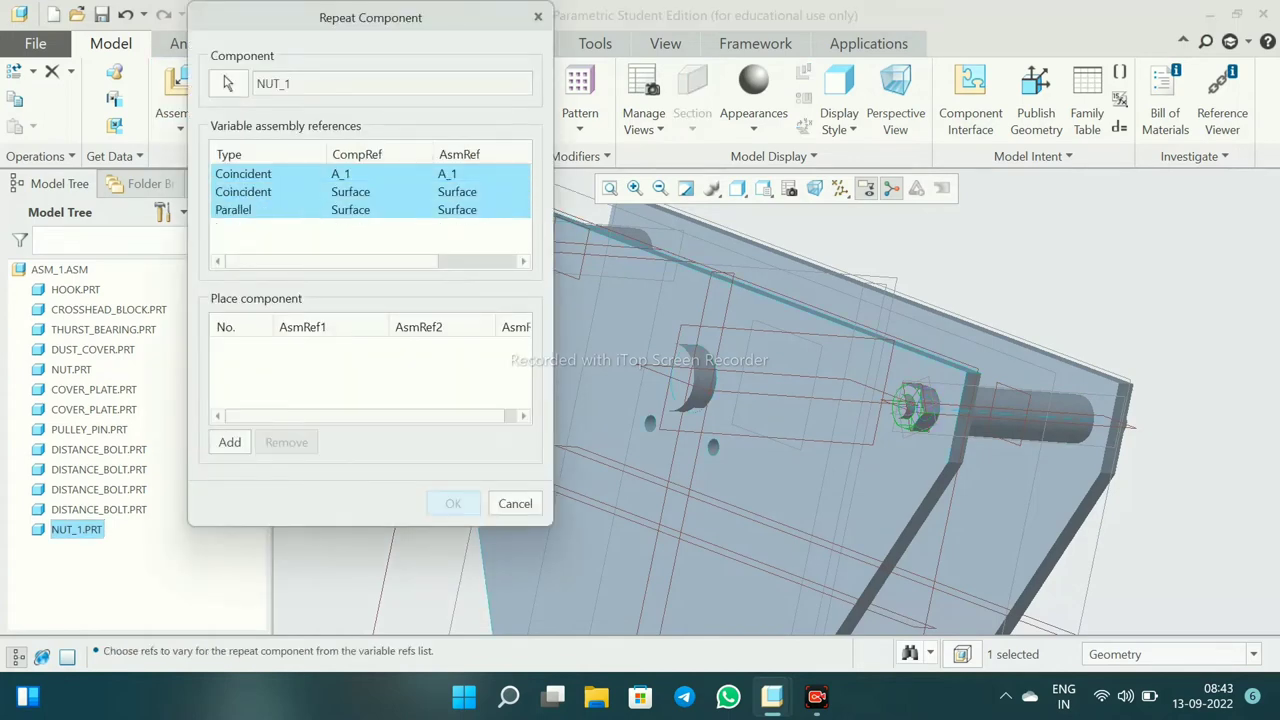
# - Add a repeated NUT_1 on a distance bolt, seated against the cover plate surface
pyautogui.moveTo(370, 17); pyautogui.dragTo(107, 164)
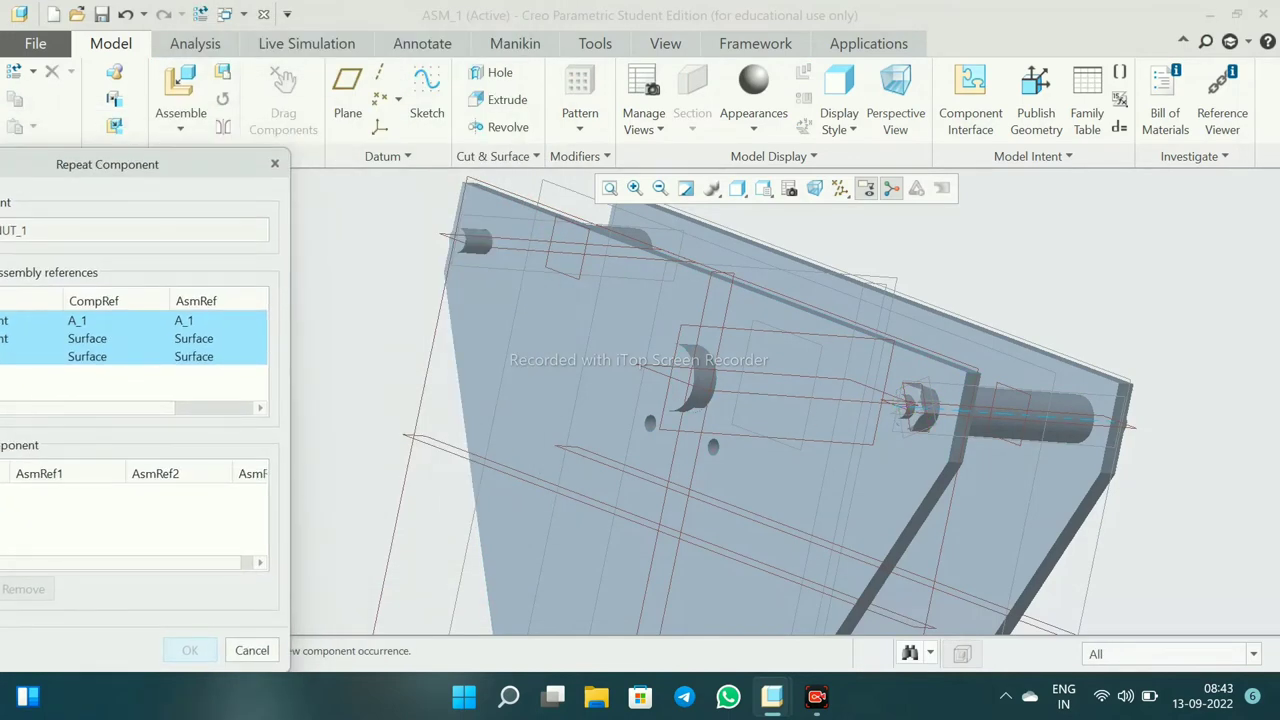
pyautogui.scroll(5, 484, 212)
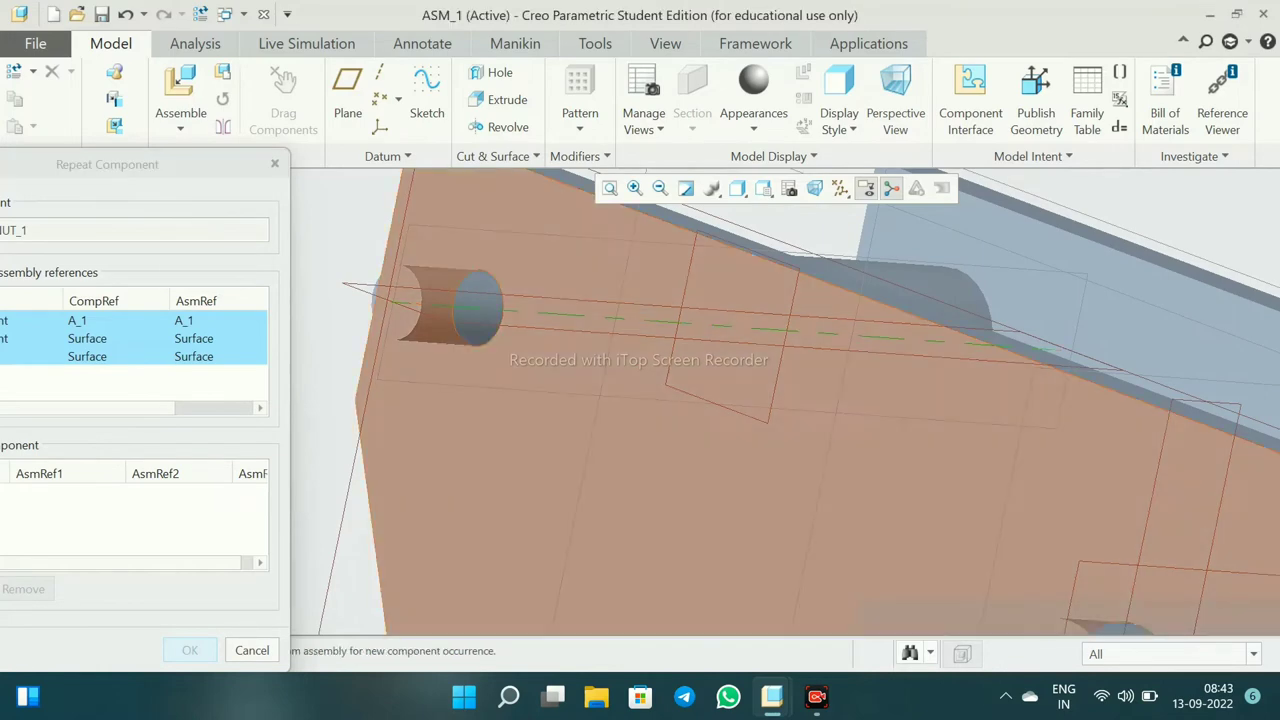
pyautogui.scroll(-5, 730, 462)
pyautogui.scroll(5, 730, 462)
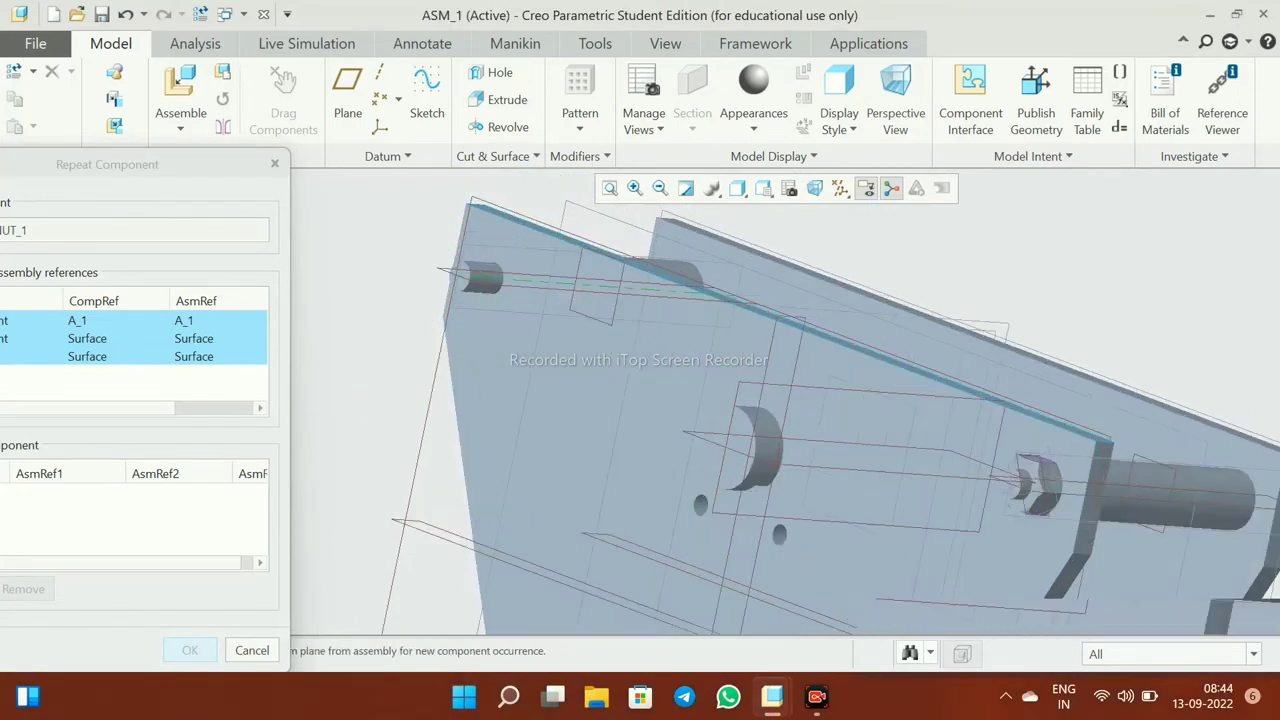
pyautogui.click(800, 260)
pyautogui.scroll(-3, 780, 400)
pyautogui.moveTo(190, 172)
pyautogui.mouseDown()
pyautogui.moveTo(330, 62)
pyautogui.moveTo(305, 62)
pyautogui.mouseUp()
pyautogui.scroll(-2, 700, 450)
pyautogui.scroll(3, 700, 450)
pyautogui.scroll(2, 700, 450)
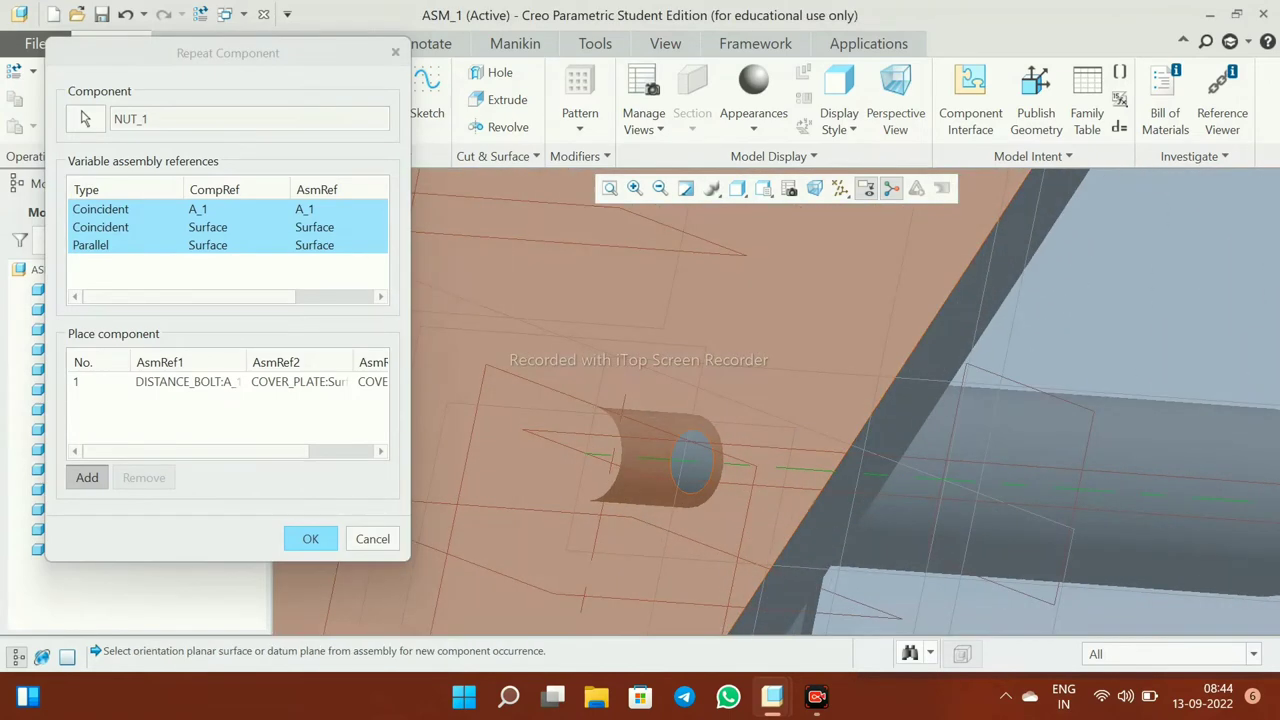
pyautogui.click(690, 450)
pyautogui.moveTo(690, 450); pyautogui.dragTo(720, 400, button='middle')
pyautogui.scroll(-2, 720, 400)
pyautogui.scroll(4, 720, 400)
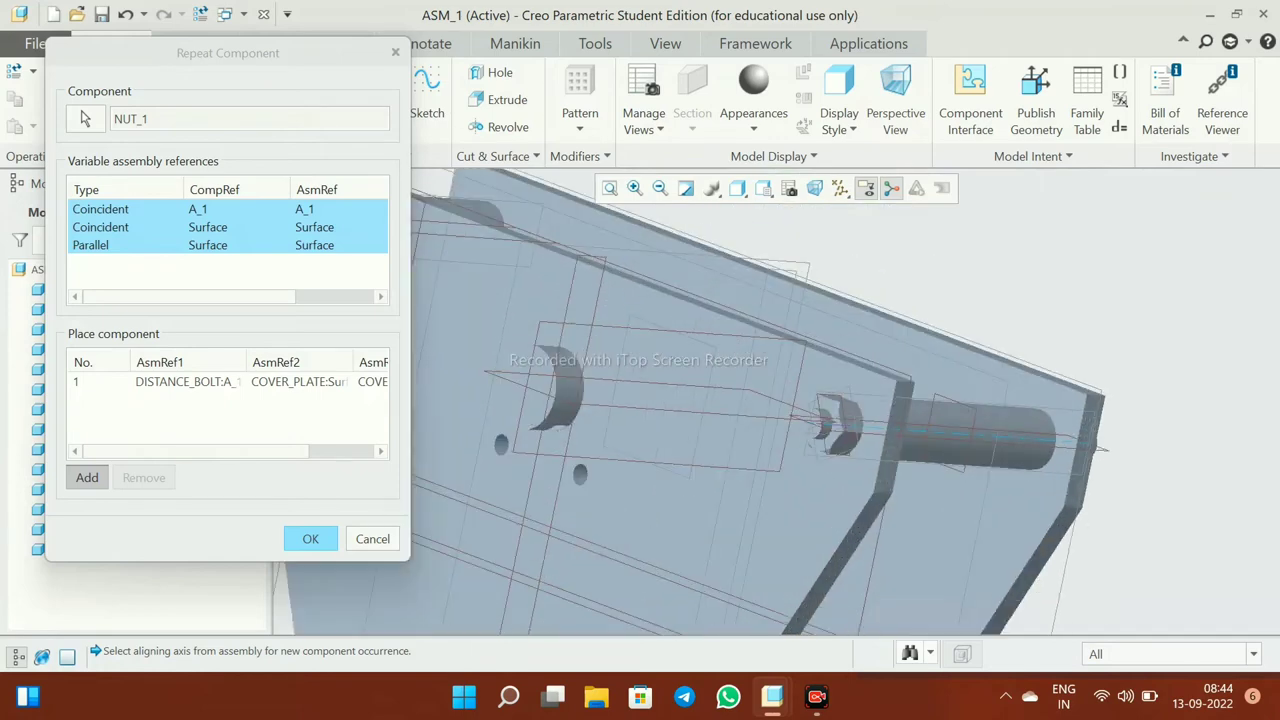
pyautogui.scroll(3, 888, 378)
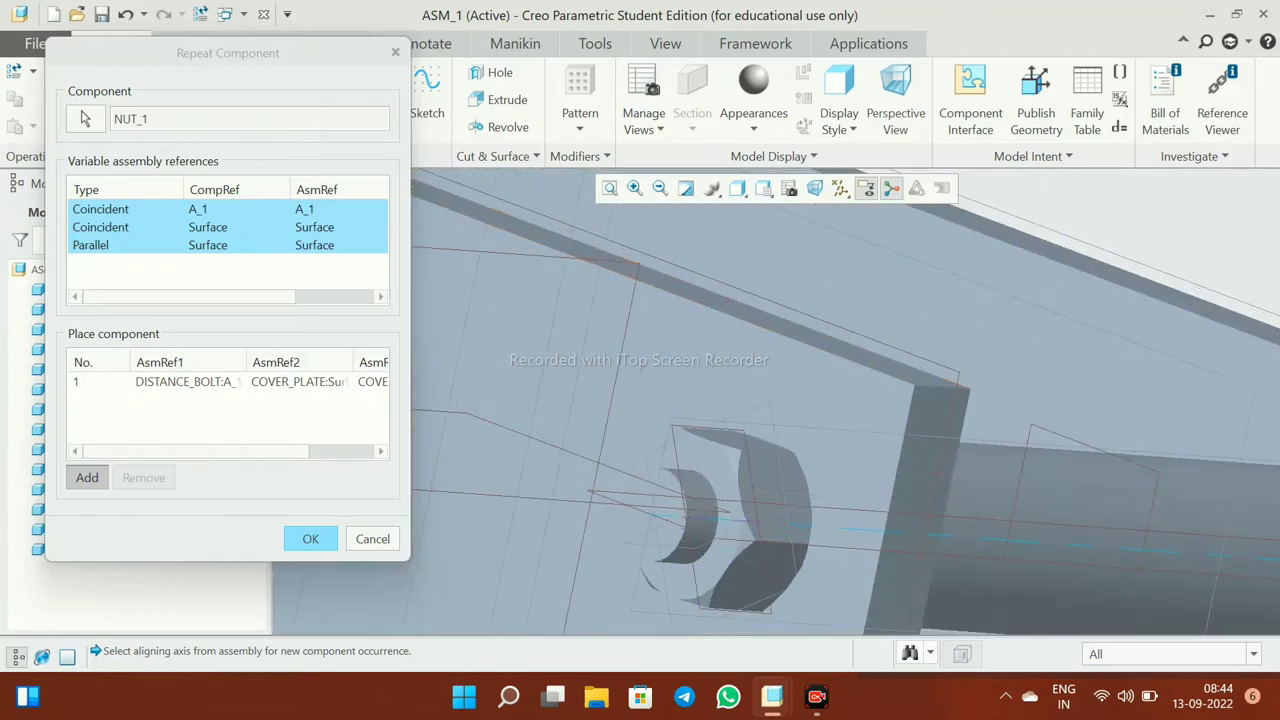
pyautogui.scroll(-5, 776, 400)
pyautogui.scroll(5, 760, 400)
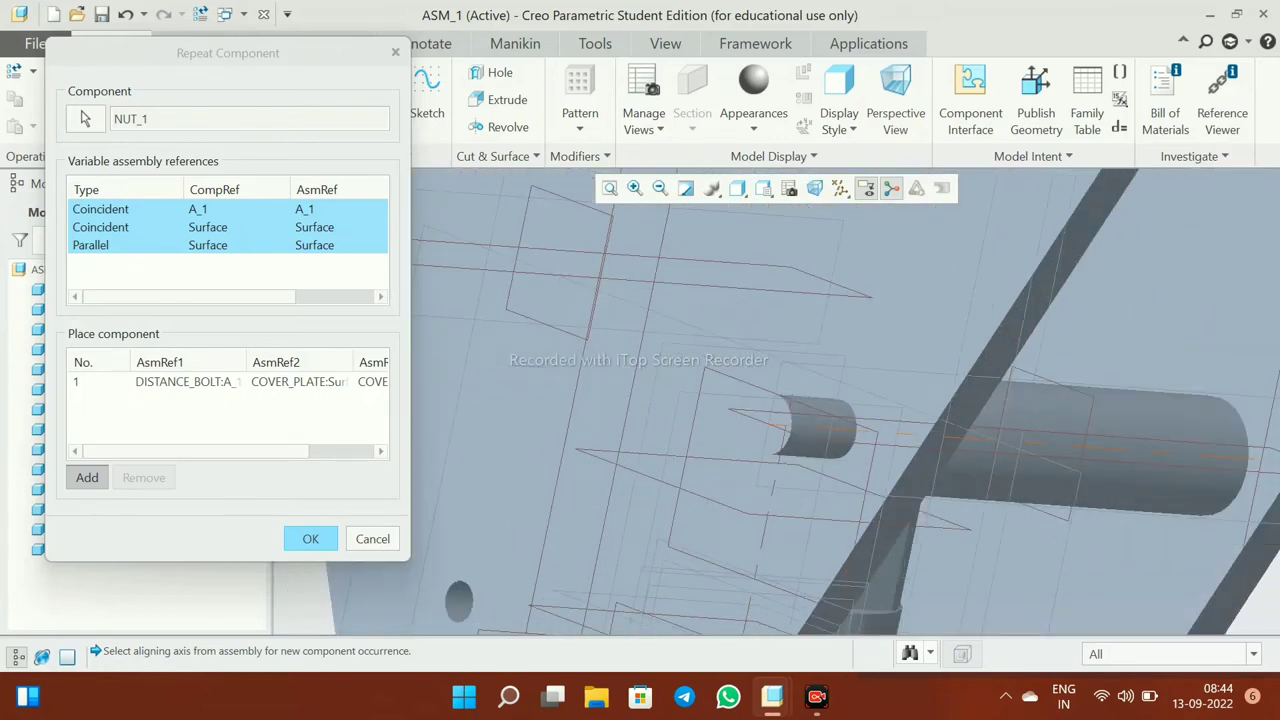
pyautogui.scroll(-5, 760, 400)
# - Place a second NUT_1 copy on the next distance bolt
pyautogui.moveTo(760, 400)
pyautogui.mouseDown(button='middle')
pyautogui.moveTo(820, 420)
pyautogui.moveTo(700, 430)
pyautogui.mouseUp(button='middle')
pyautogui.scroll(5, 960, 440)
pyautogui.click(1010, 275)
pyautogui.scroll(-5, 760, 400)
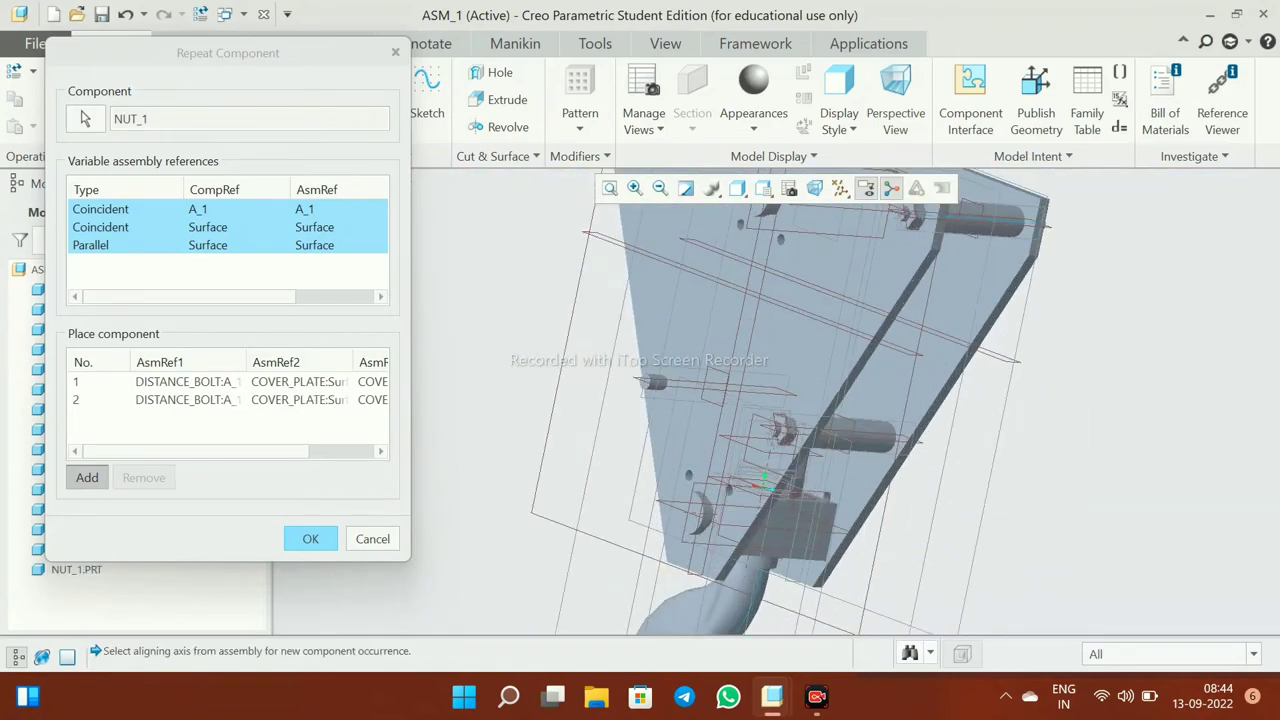
pyautogui.scroll(5, 680, 455)
pyautogui.moveTo(760, 400)
pyautogui.mouseDown(button='middle')
pyautogui.moveTo(820, 380)
pyautogui.moveTo(860, 400)
pyautogui.mouseUp(button='middle')
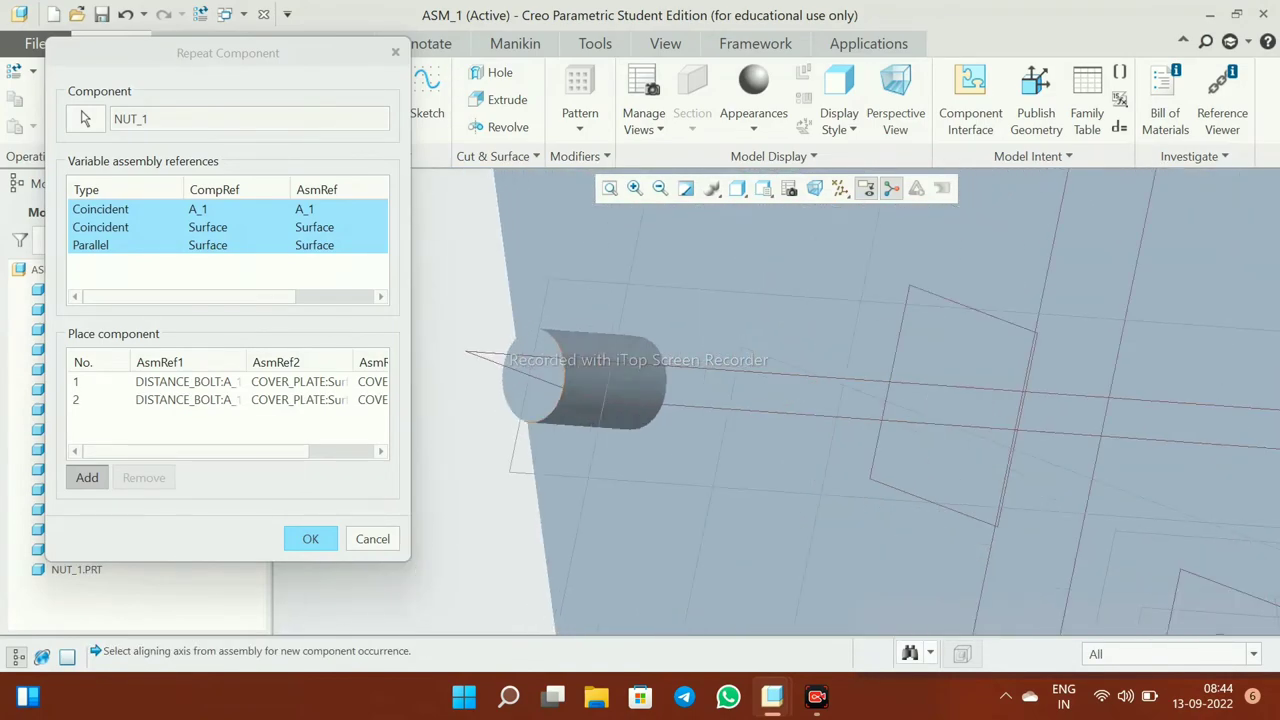
pyautogui.scroll(-5, 760, 400)
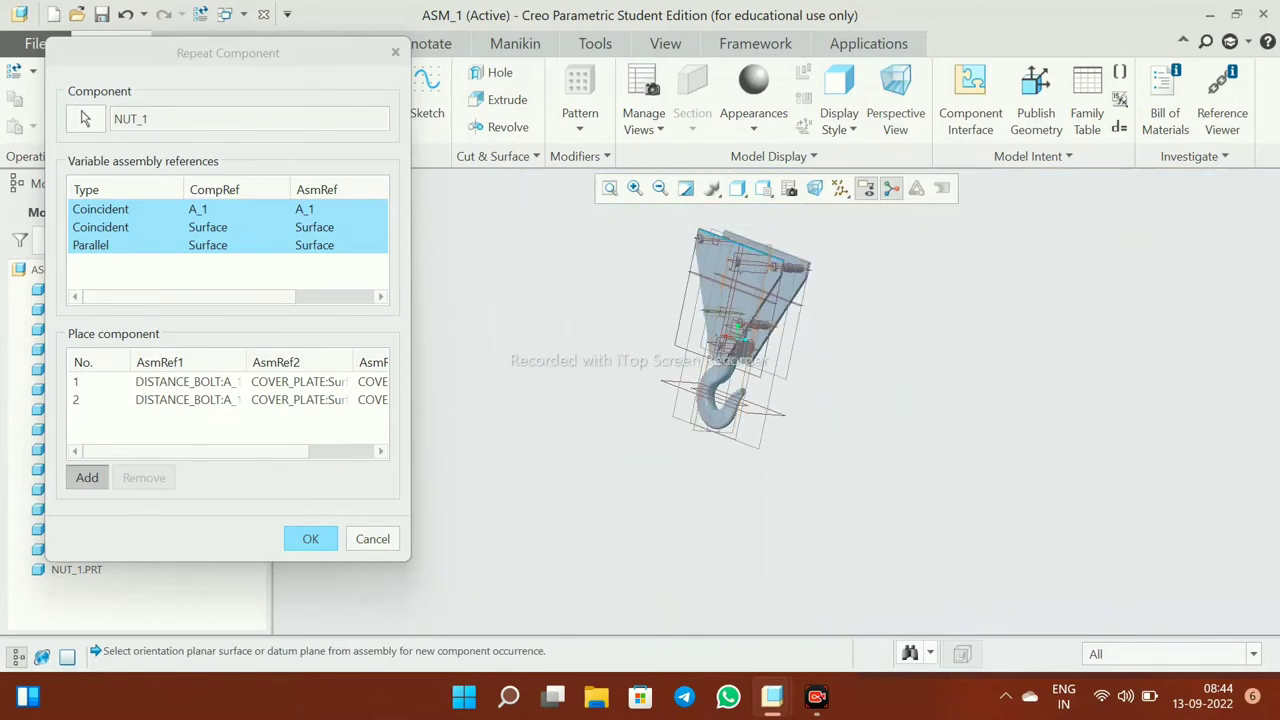
pyautogui.scroll(5, 760, 400)
# - Place the third and fourth NUT_1 copies on further distance bolt axes against the plate face
pyautogui.click(800, 470)
pyautogui.scroll(-5, 680, 470)
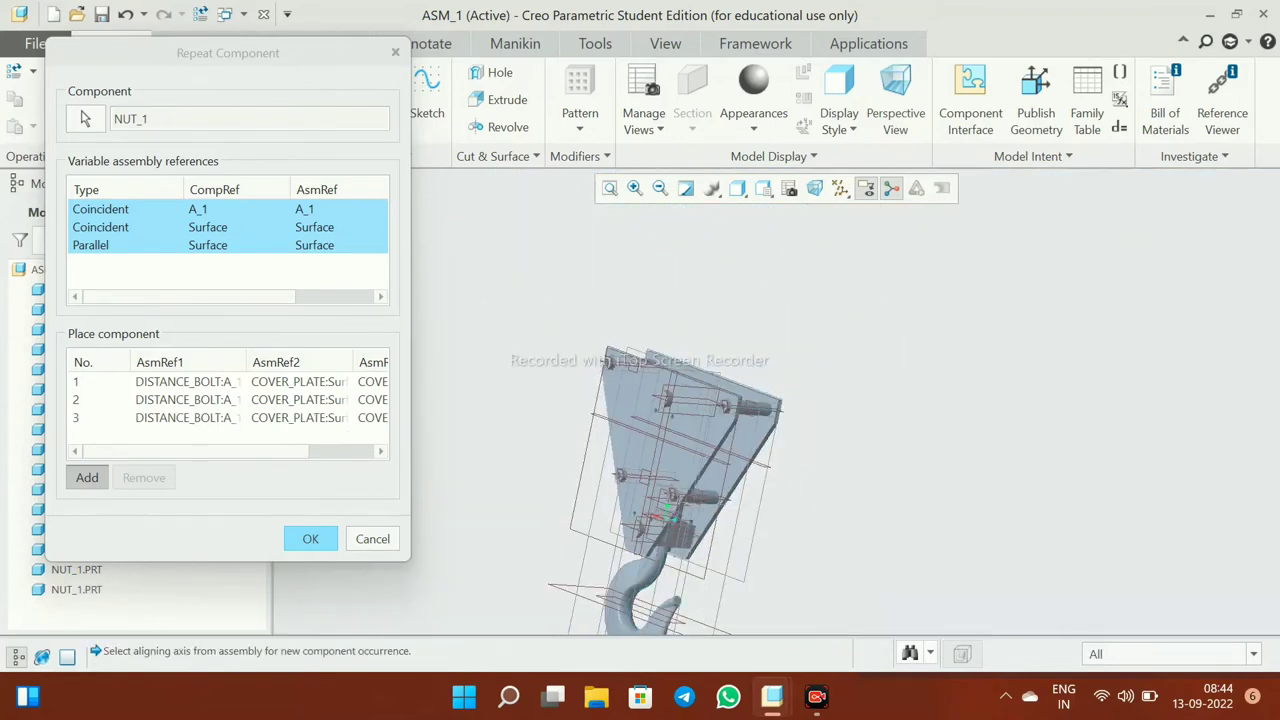
pyautogui.scroll(5, 680, 480)
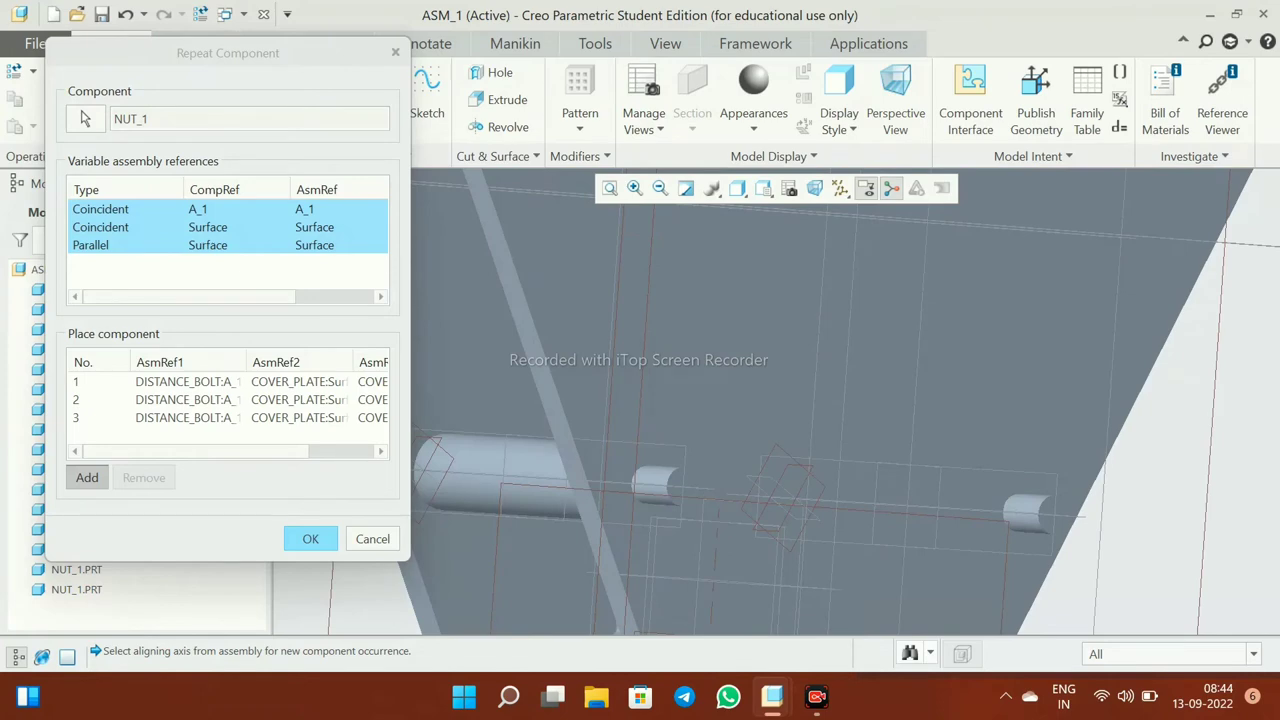
pyautogui.scroll(3, 690, 430)
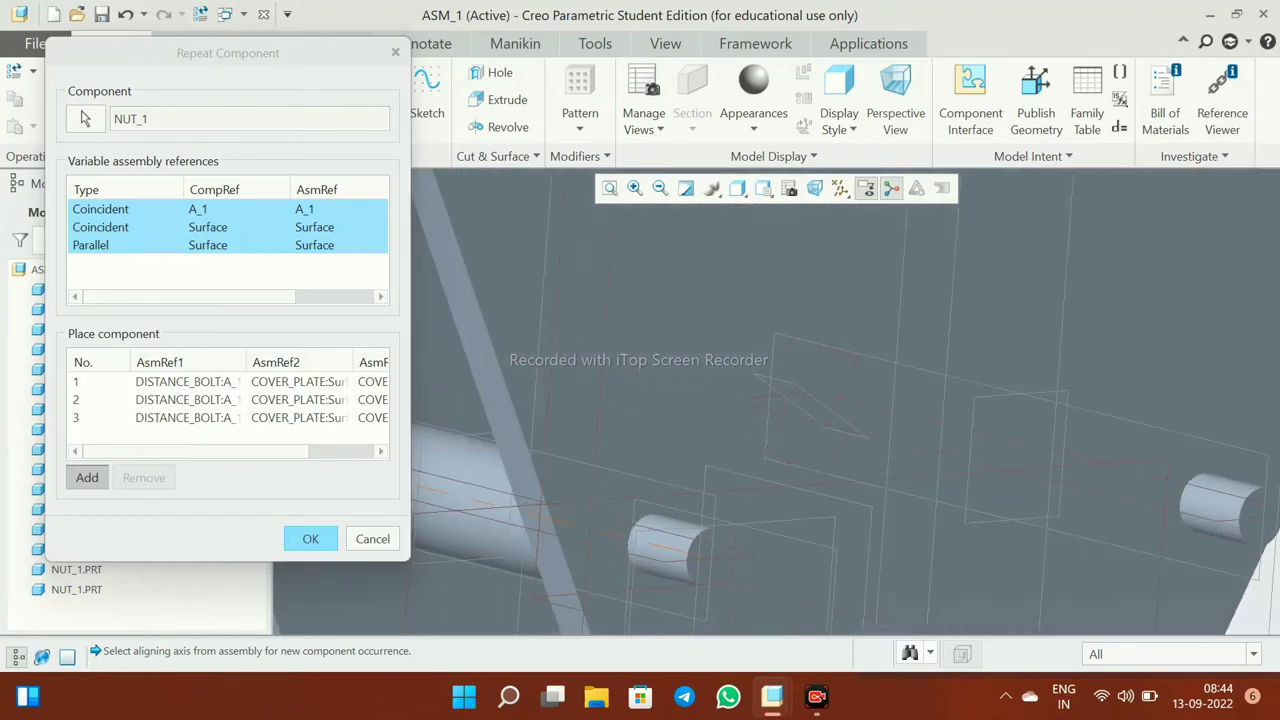
pyautogui.click(700, 545)
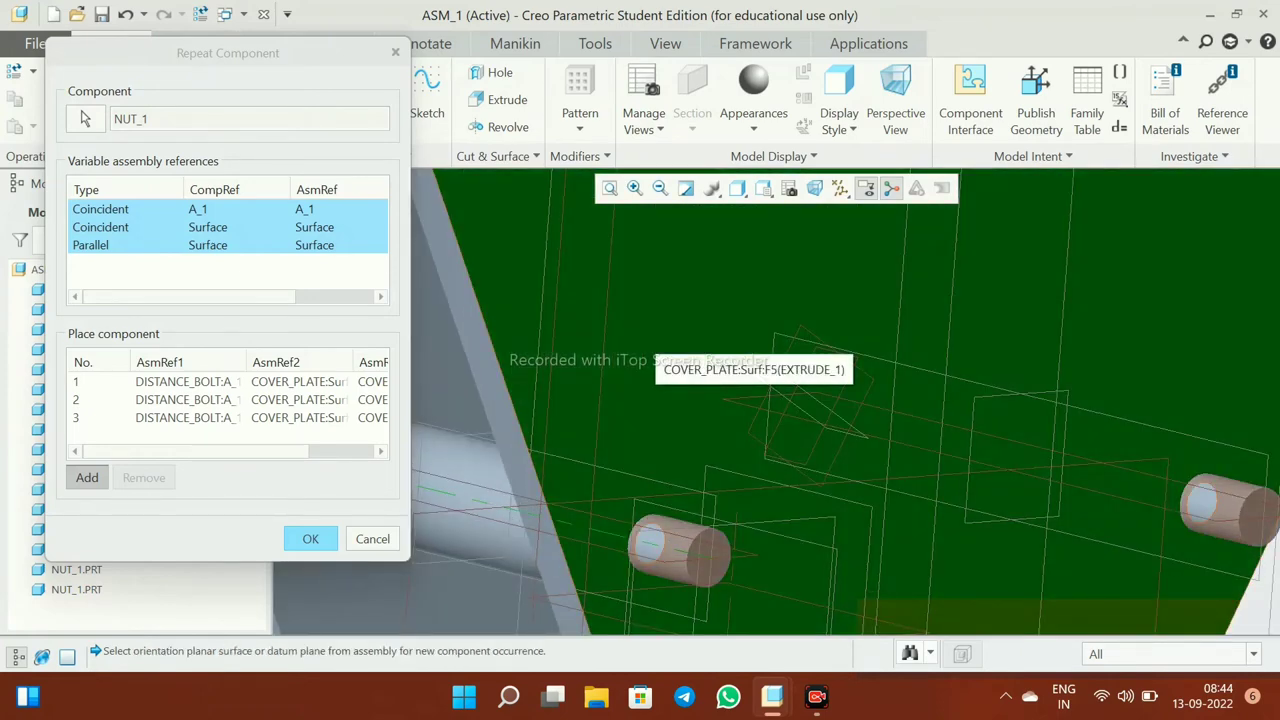
pyautogui.click(750, 352)
pyautogui.scroll(5, 750, 400)
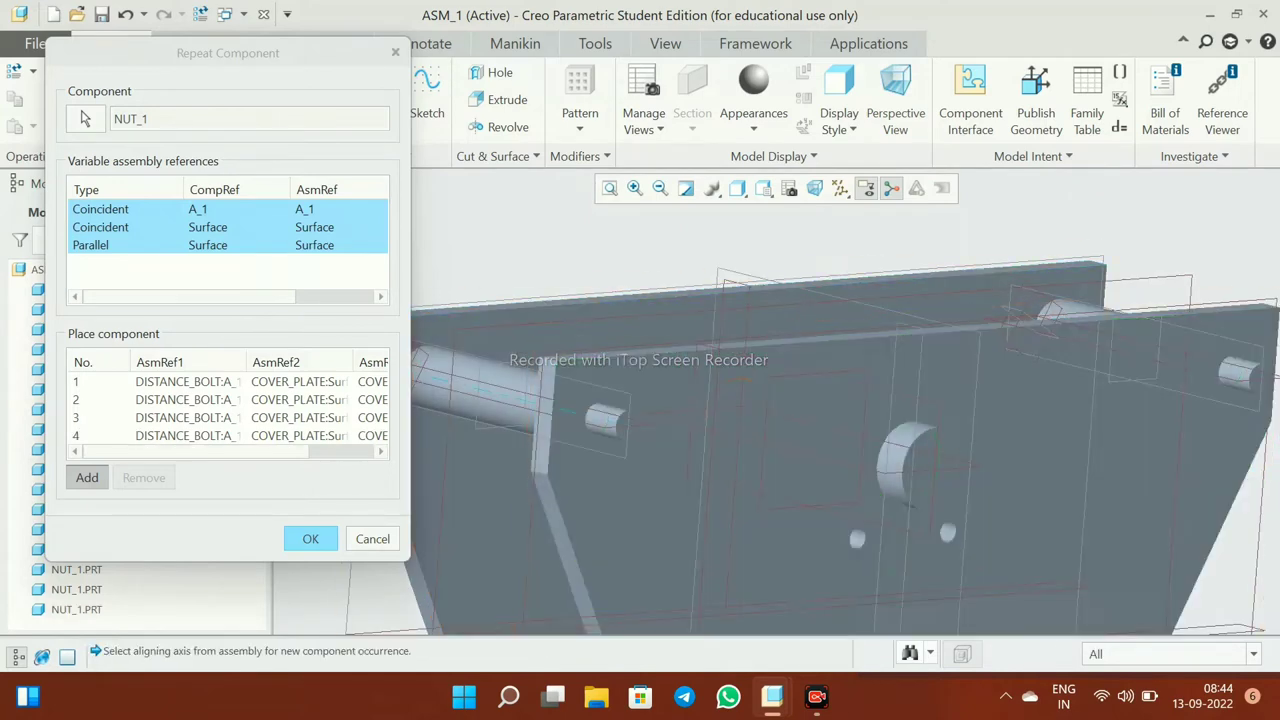
pyautogui.scroll(-5, 660, 400)
pyautogui.scroll(-2, 660, 400)
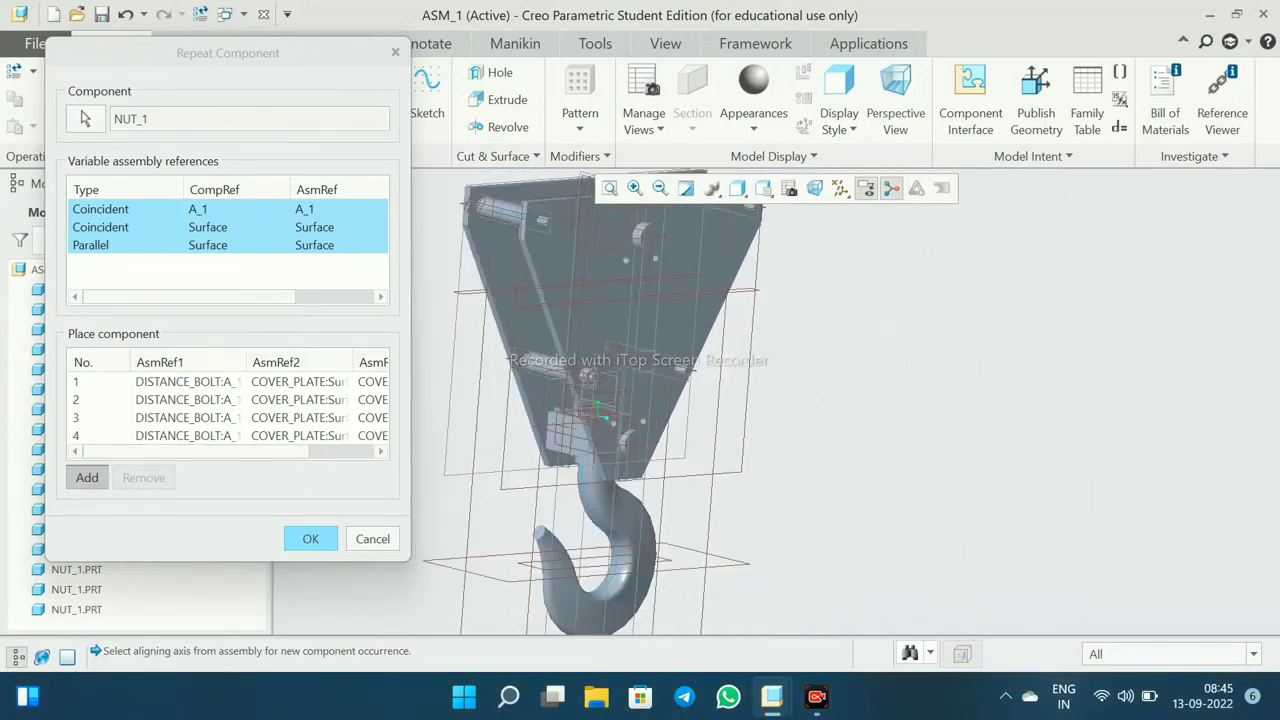
pyautogui.scroll(5, 660, 400)
# - Seat another NUT_1 on the cover plate face and set its orientation face
pyautogui.click(700, 420)
pyautogui.scroll(-3, 700, 420)
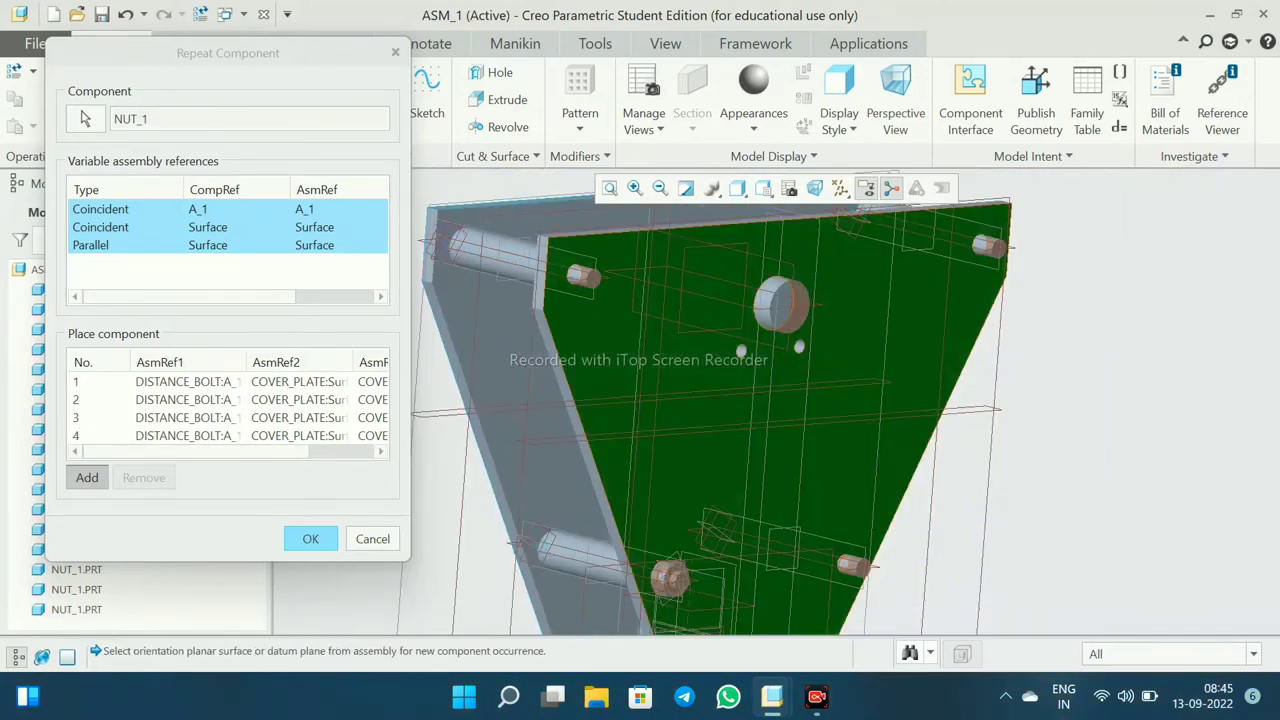
pyautogui.scroll(2, 700, 420)
pyautogui.scroll(2, 700, 420)
pyautogui.scroll(-3, 700, 420)
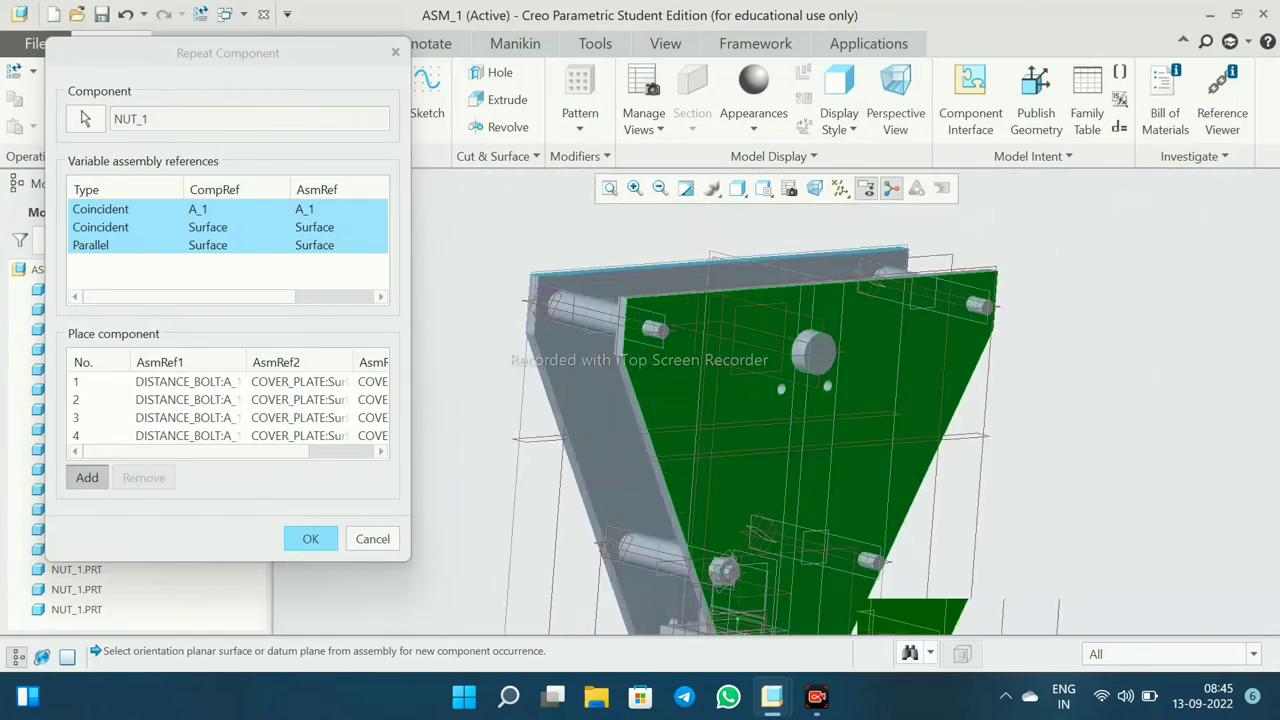
pyautogui.scroll(1, 700, 420)
pyautogui.scroll(4, 700, 420)
pyautogui.click(700, 420)
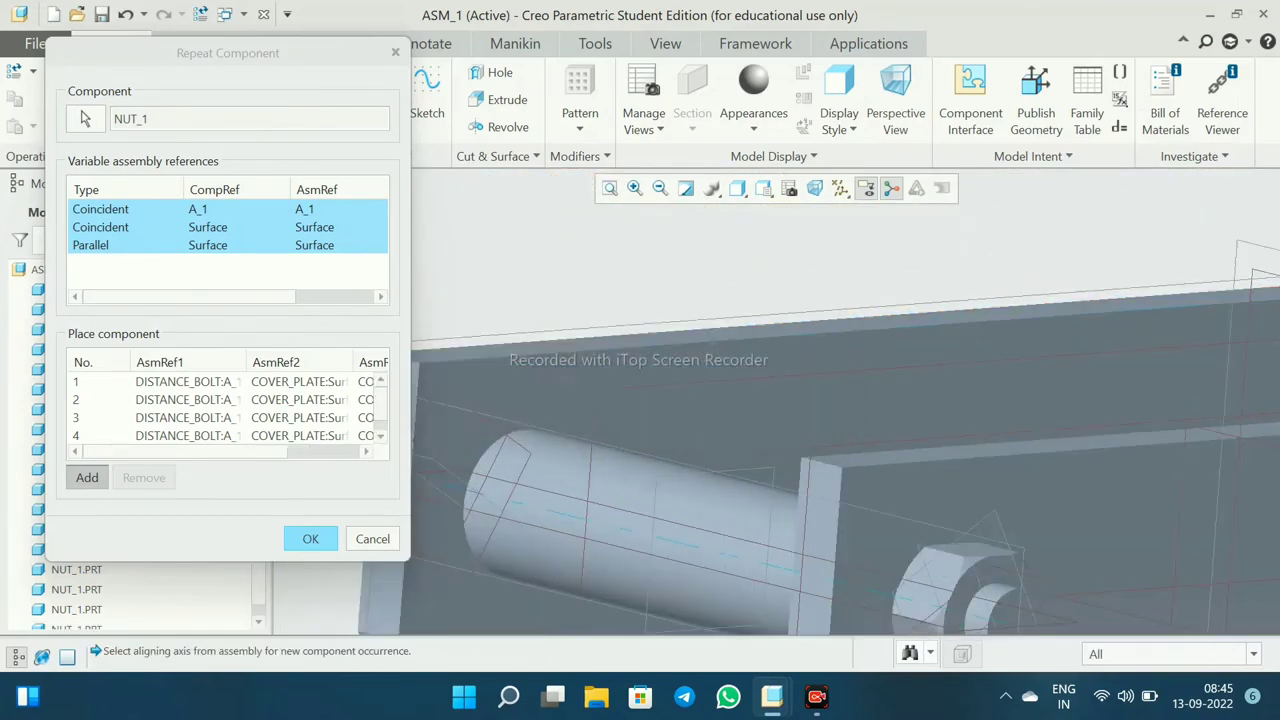
pyautogui.scroll(-3, 700, 420)
pyautogui.scroll(2, 700, 420)
pyautogui.scroll(2, 700, 420)
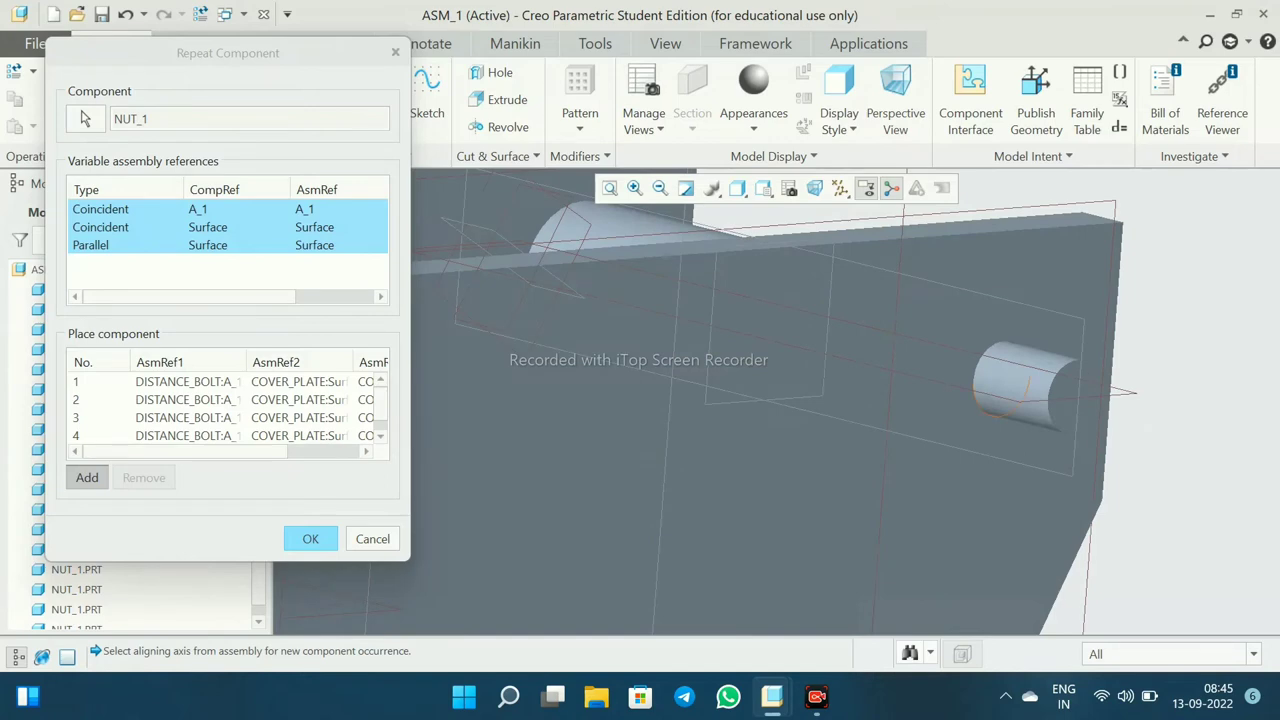
# - Place the last NUT_1 against the cover plate face with its orientation face picked
pyautogui.click(880, 368)
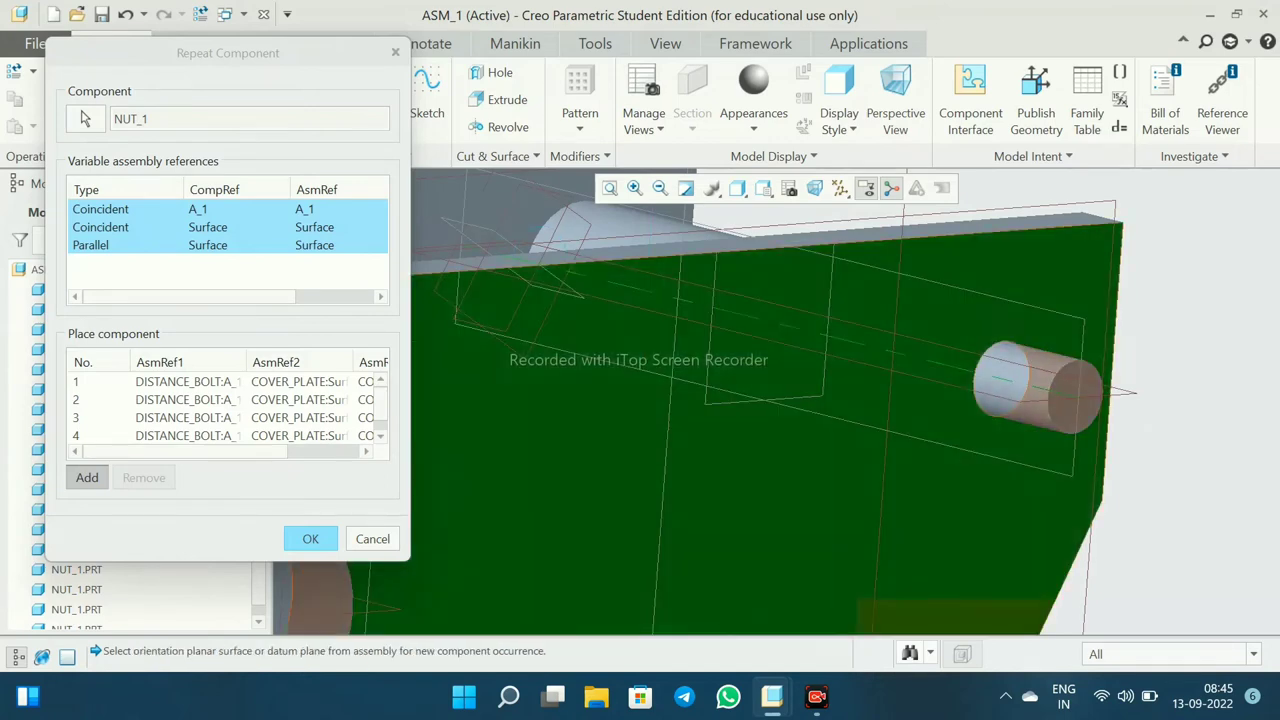
pyautogui.scroll(-3, 880, 368)
pyautogui.scroll(4, 880, 368)
pyautogui.click(880, 368)
pyautogui.scroll(-2, 880, 368)
pyautogui.scroll(-1, 880, 368)
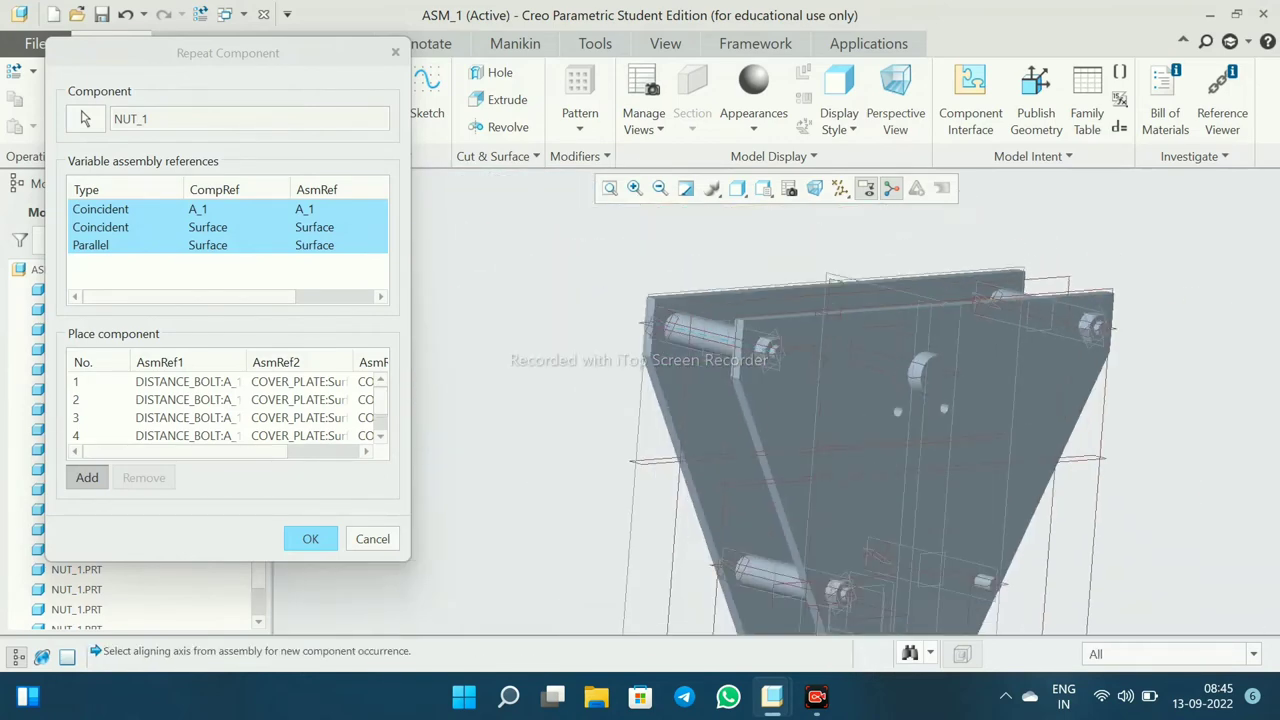
pyautogui.scroll(4, 880, 368)
pyautogui.scroll(2, 1030, 460)
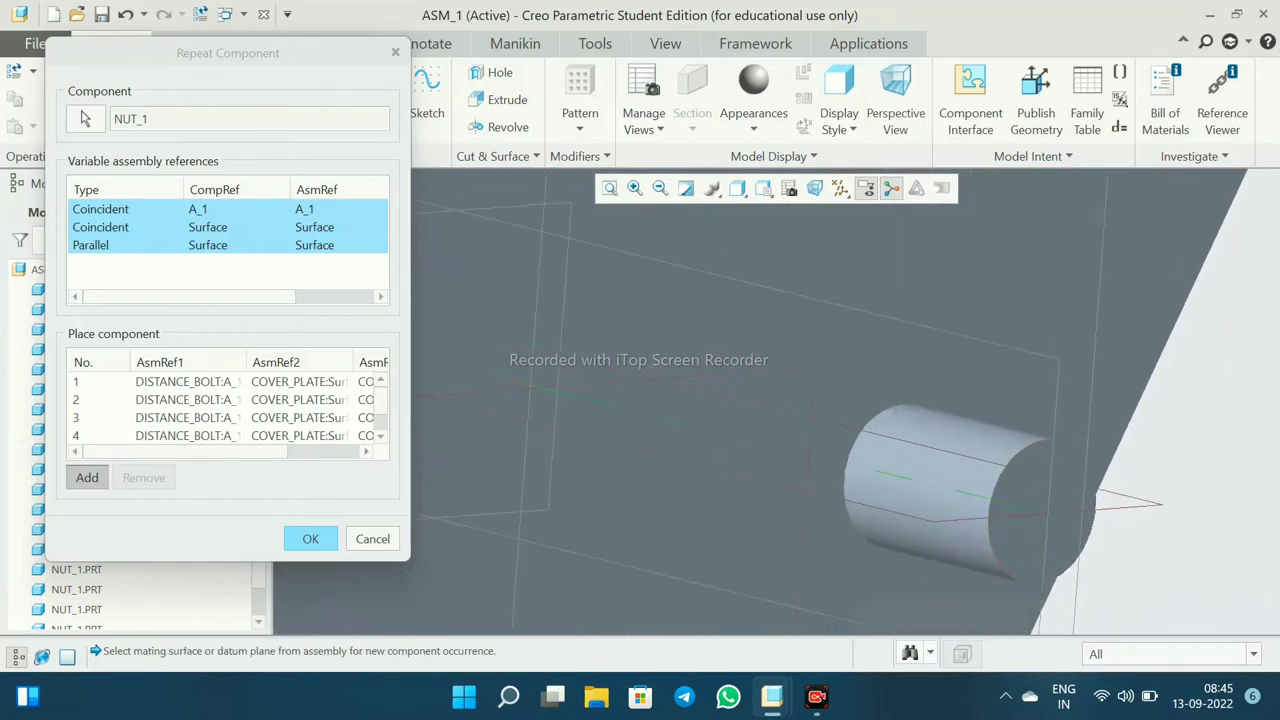
pyautogui.scroll(-3, 880, 368)
pyautogui.click(880, 368)
pyautogui.scroll(4, 880, 368)
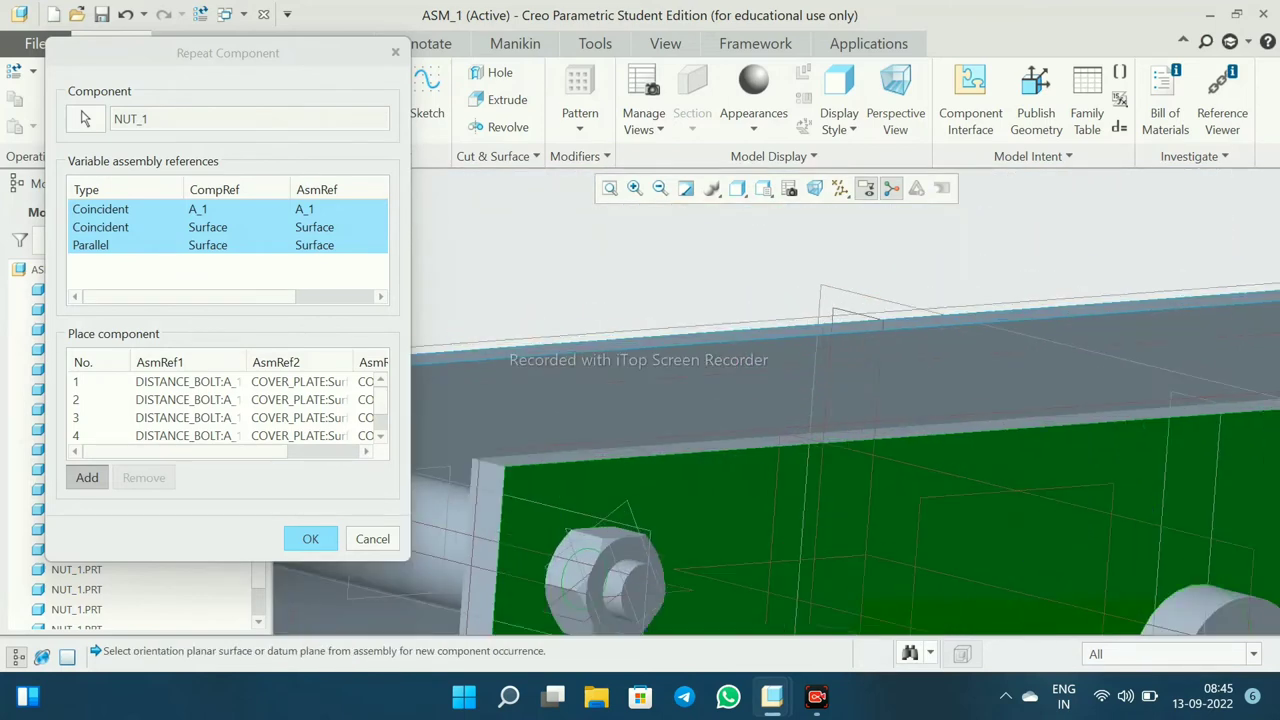
pyautogui.click(918, 488)
pyautogui.scroll(-3, 918, 488)
pyautogui.scroll(-2, 918, 488)
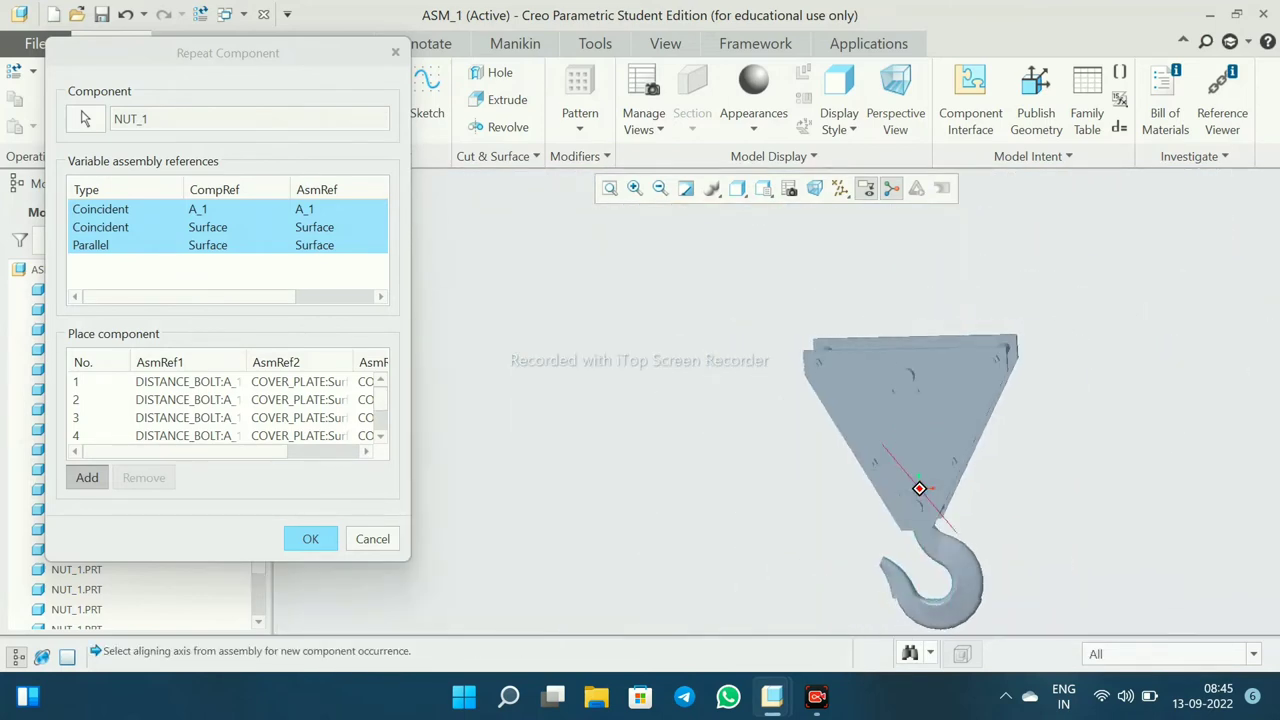
# - Finish the Repeat Component run with all NUT_1 copies placed
pyautogui.moveTo(918, 488)
pyautogui.mouseDown(button='middle')
pyautogui.moveTo(860, 520)
pyautogui.moveTo(700, 450)
pyautogui.mouseUp(button='middle')
pyautogui.middleClick(850, 530)
pyautogui.scroll(4, 843, 541)
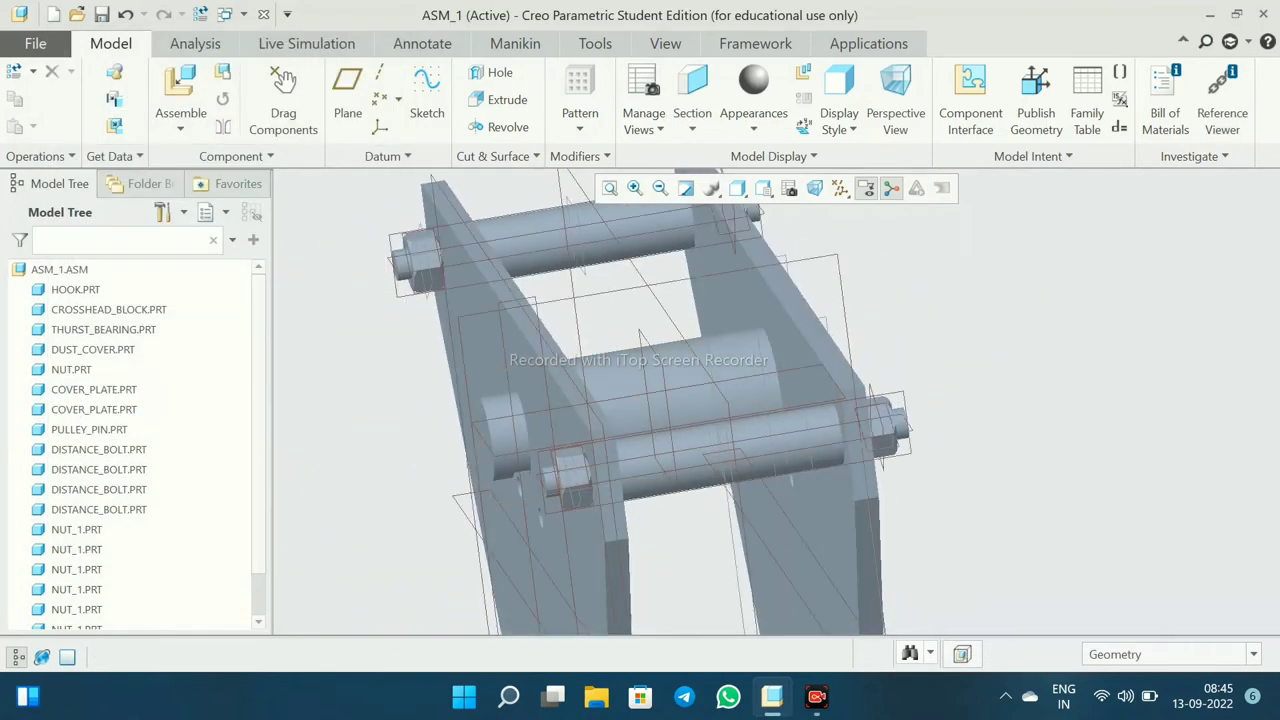
# - Bring bush.prt into the assembly for placement
pyautogui.click(180, 85)
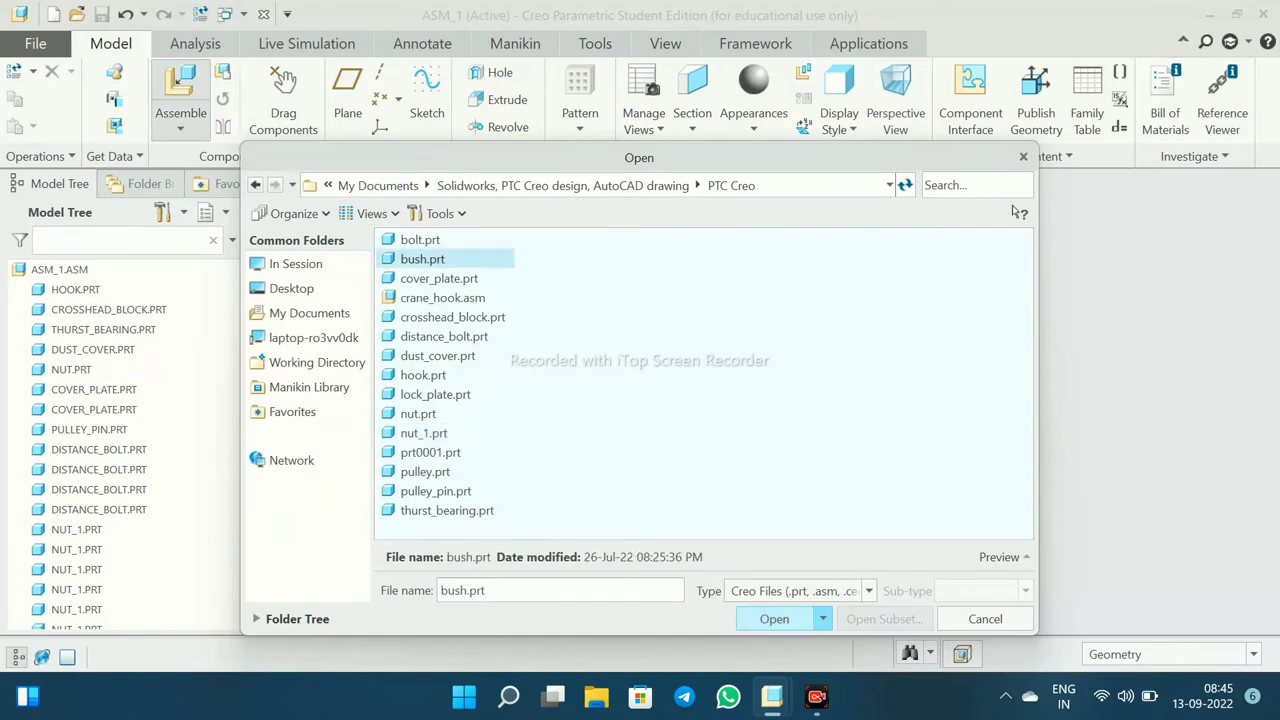
pyautogui.click(774, 619)
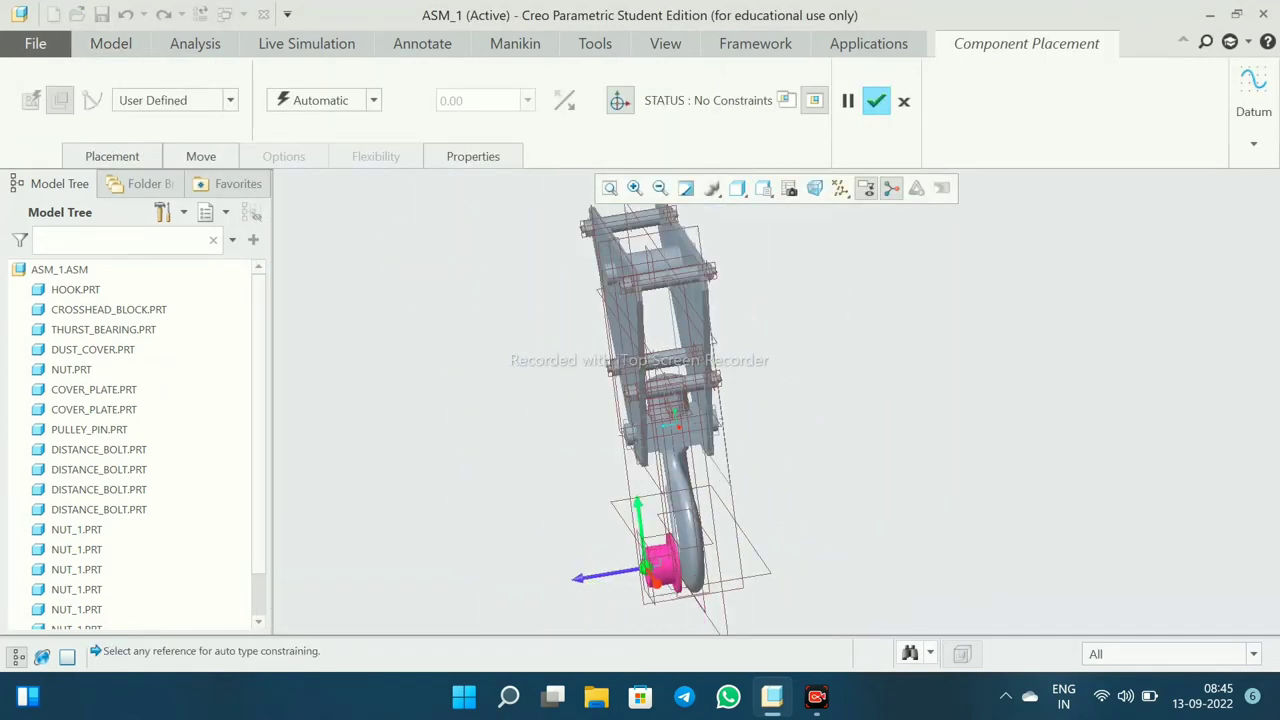
pyautogui.scroll(2, 575, 225)
pyautogui.scroll(3, 575, 225)
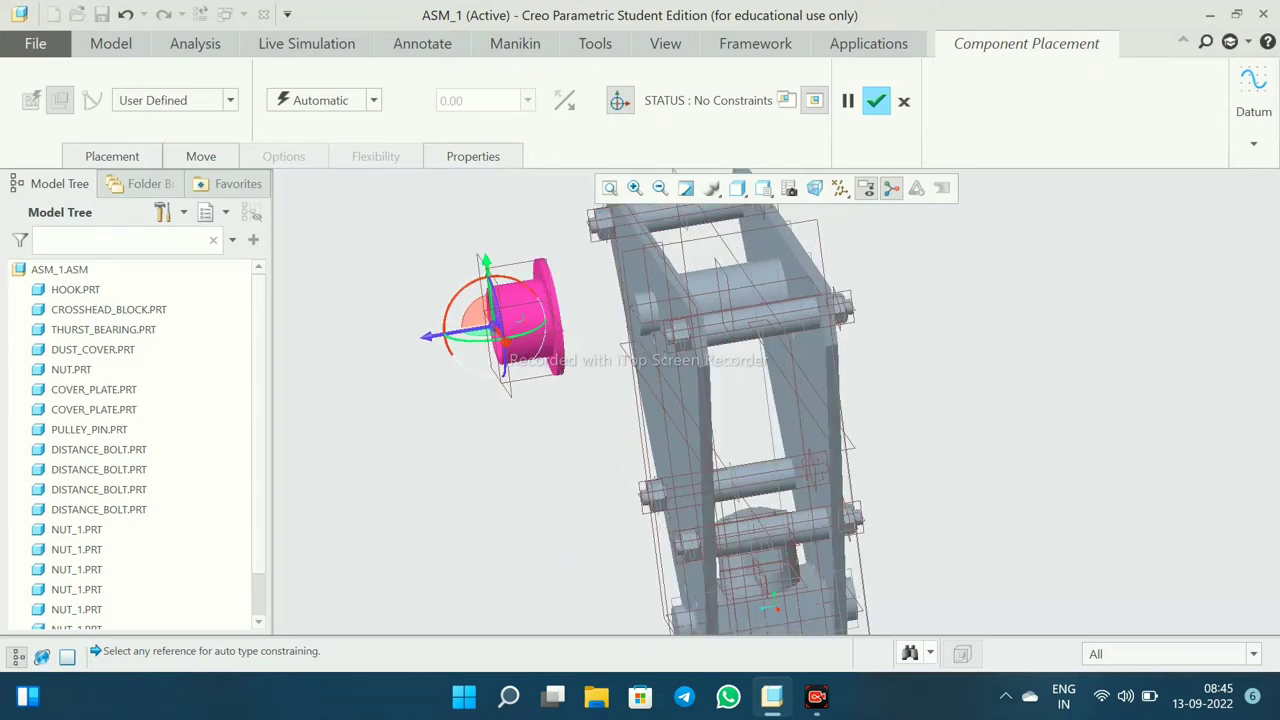
# - Make the bush bore coincident with the pulley pin
pyautogui.click(112, 156)
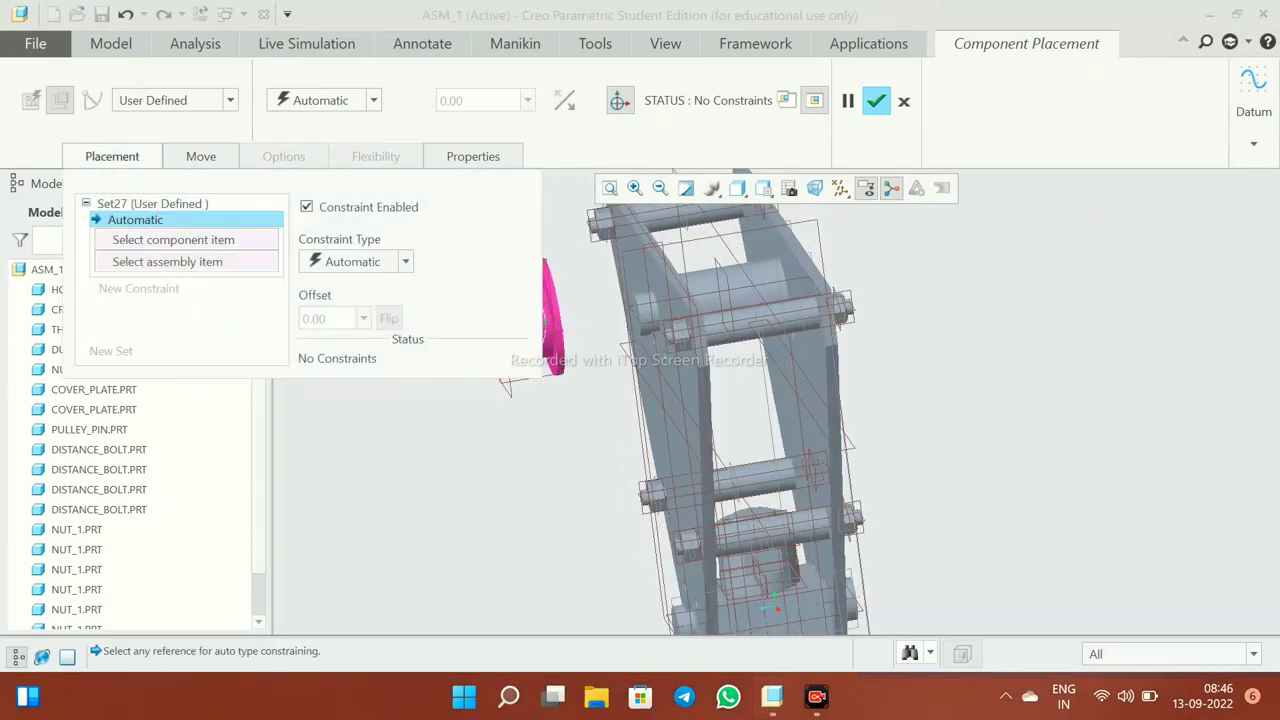
pyautogui.click(405, 261)
pyautogui.click(343, 354)
pyautogui.scroll(-2, 591, 437)
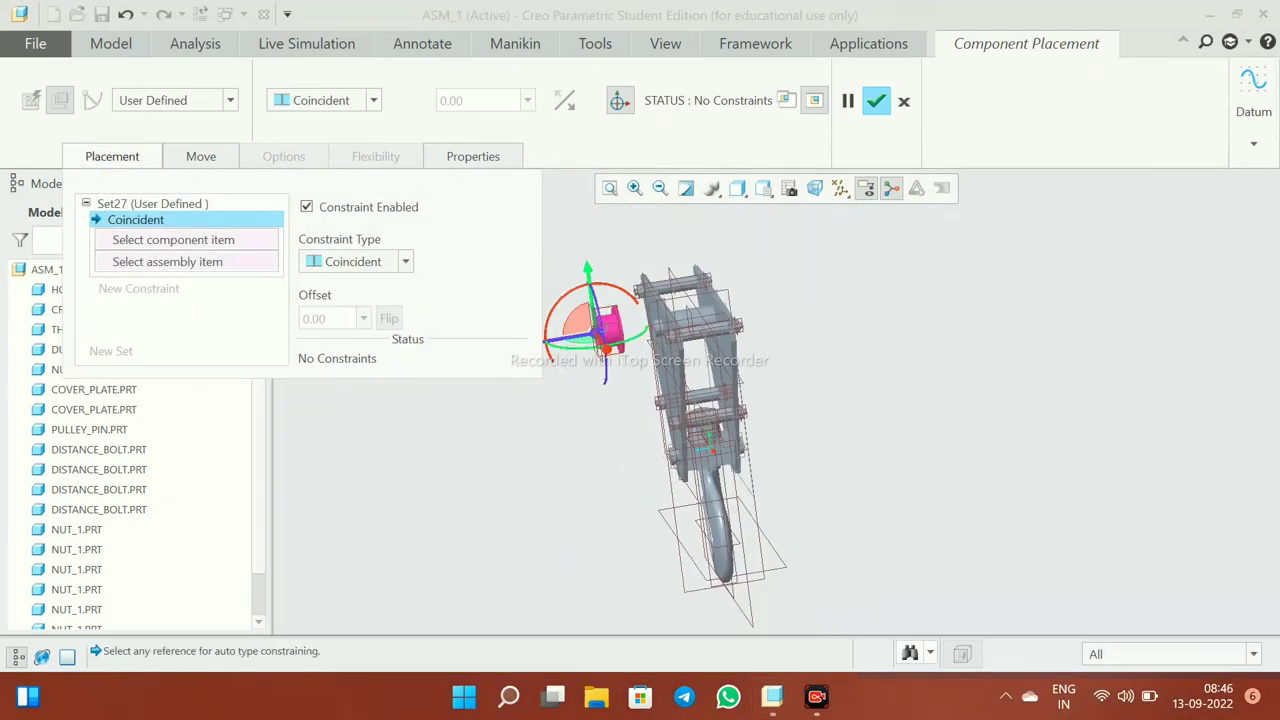
pyautogui.scroll(5, 591, 437)
pyautogui.scroll(2, 591, 437)
pyautogui.scroll(2, 591, 437)
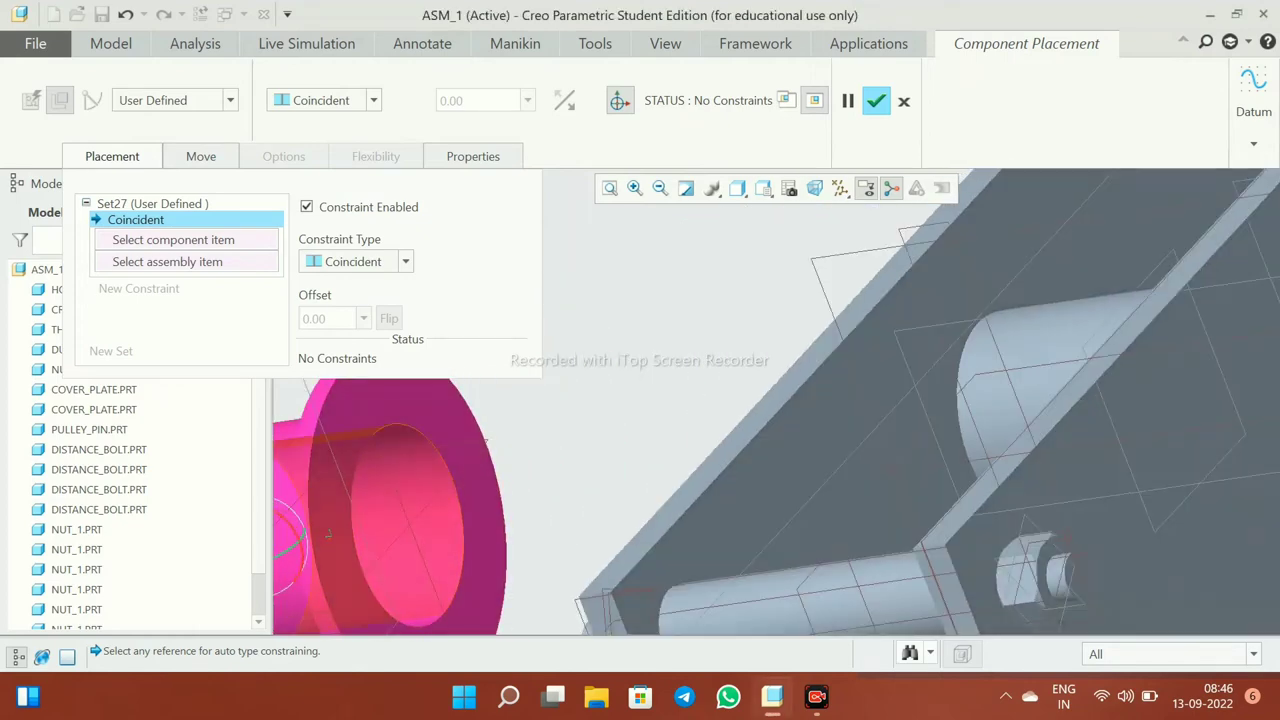
pyautogui.click(330, 530)
pyautogui.scroll(-4, 700, 430)
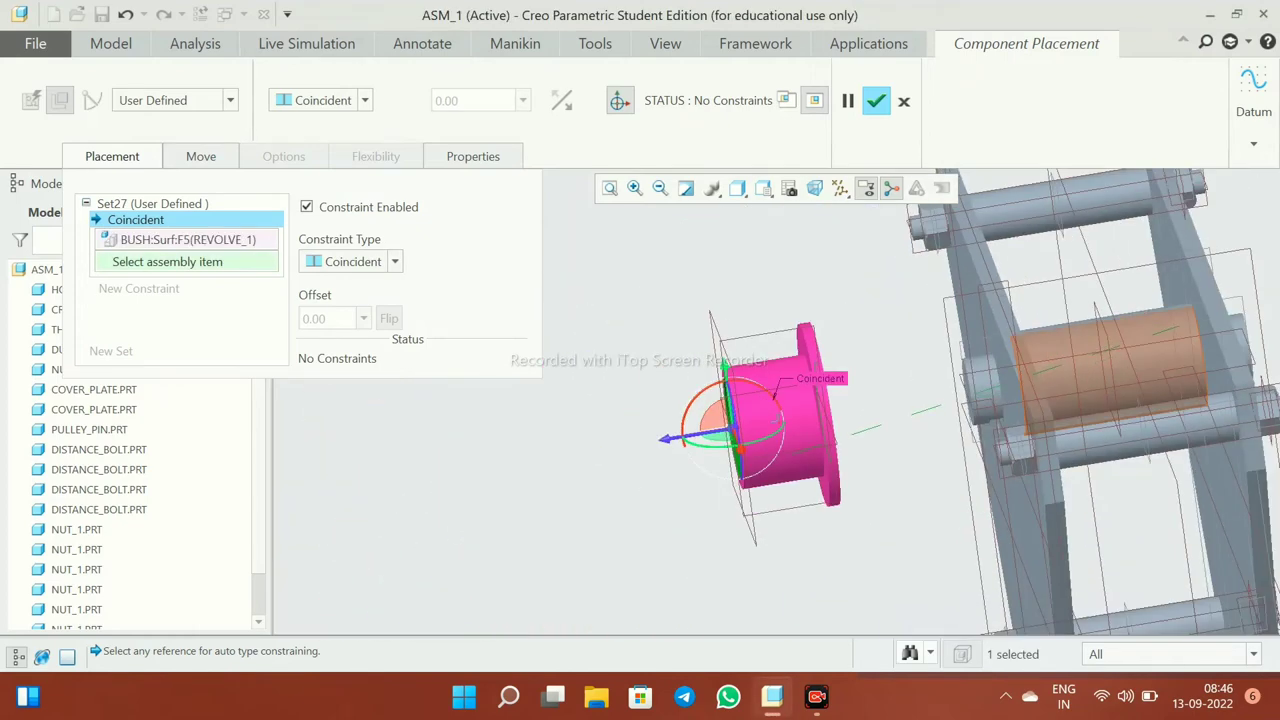
pyautogui.click(1110, 370)
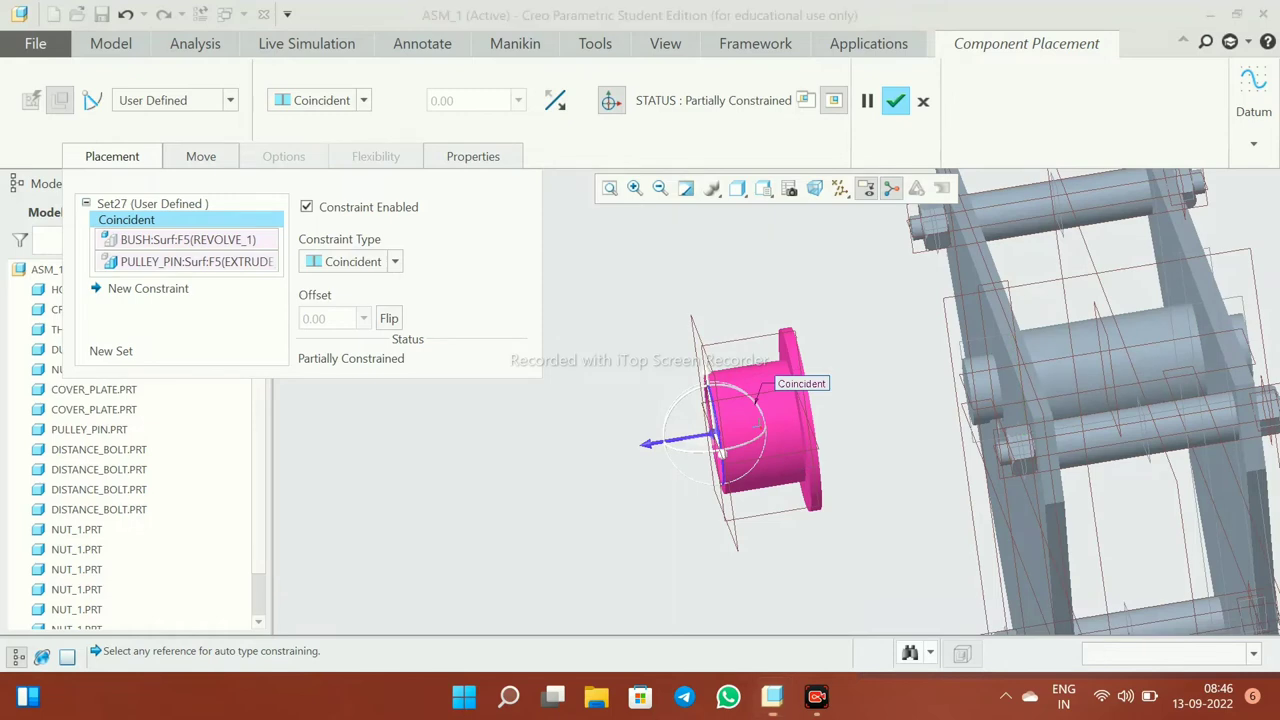
pyautogui.moveTo(760, 440)
pyautogui.mouseDown(button='middle')
pyautogui.moveTo(820, 380)
pyautogui.moveTo(700, 380)
pyautogui.mouseUp(button='middle')
# - Make the bush face coincident with the cover plate and confirm the bush placement
pyautogui.click(760, 405)
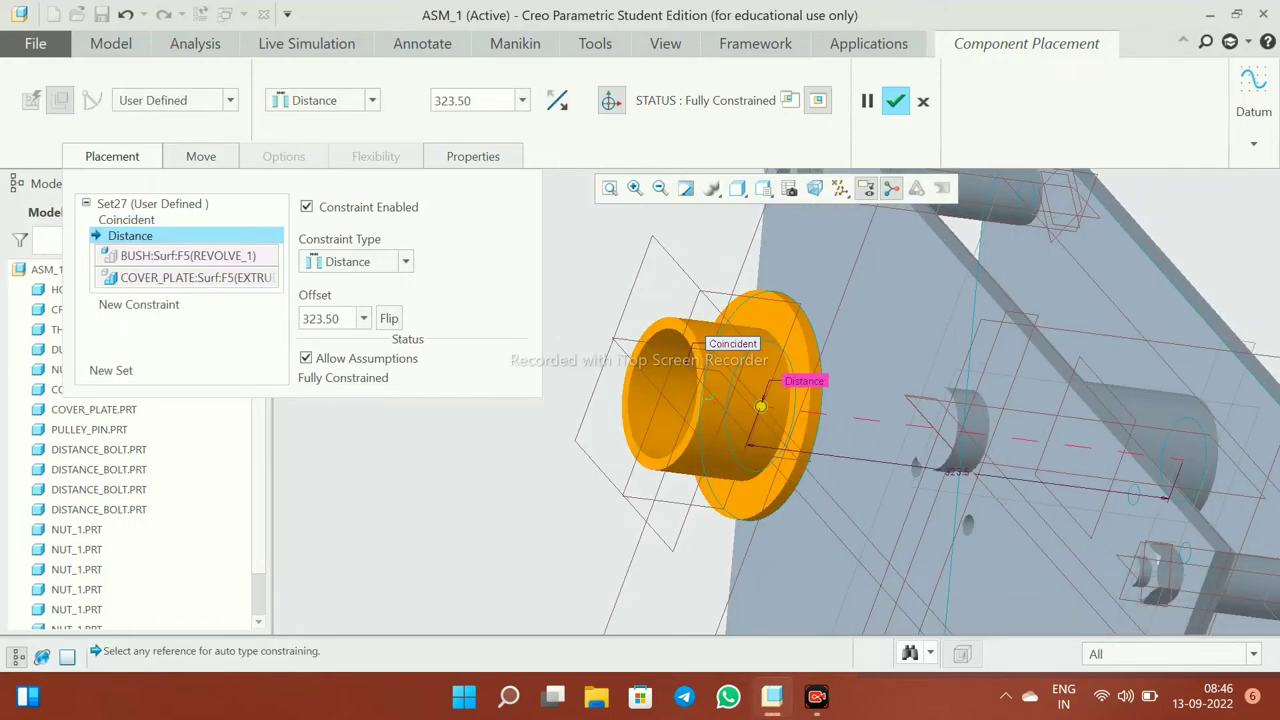
pyautogui.click(350, 337)
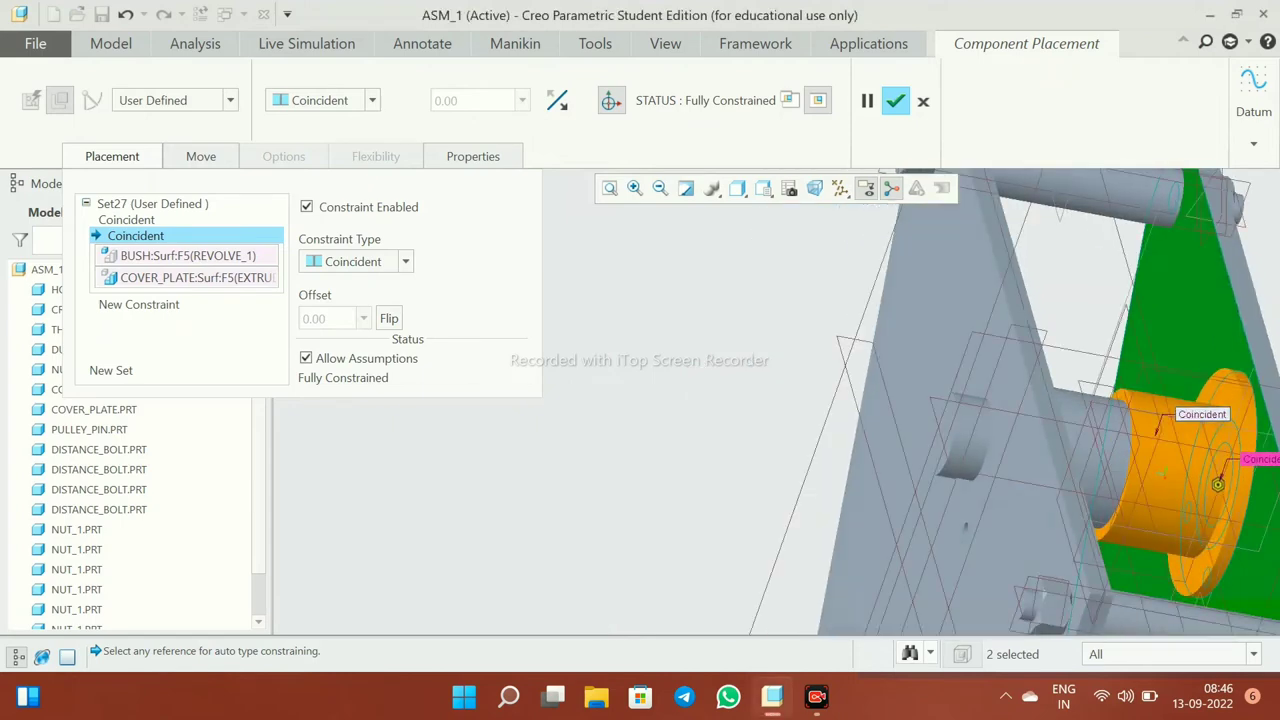
pyautogui.moveTo(840, 420); pyautogui.dragTo(800, 400, button='middle')
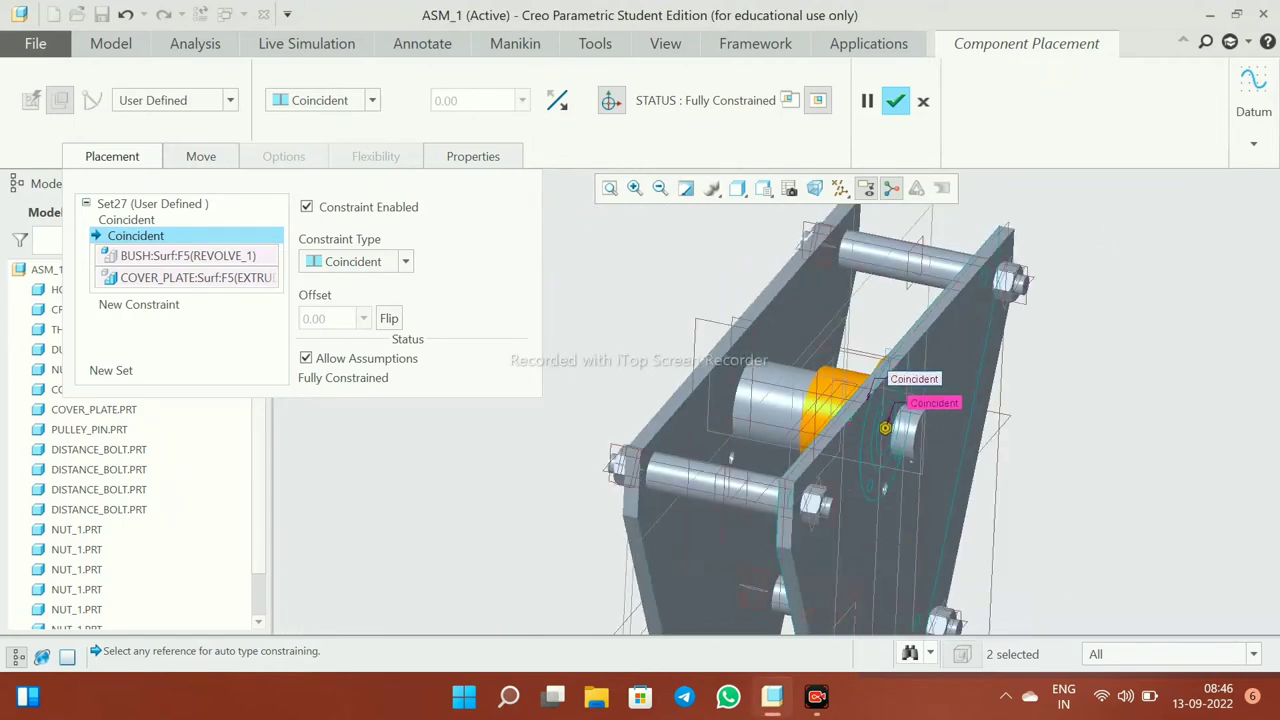
pyautogui.click(895, 100)
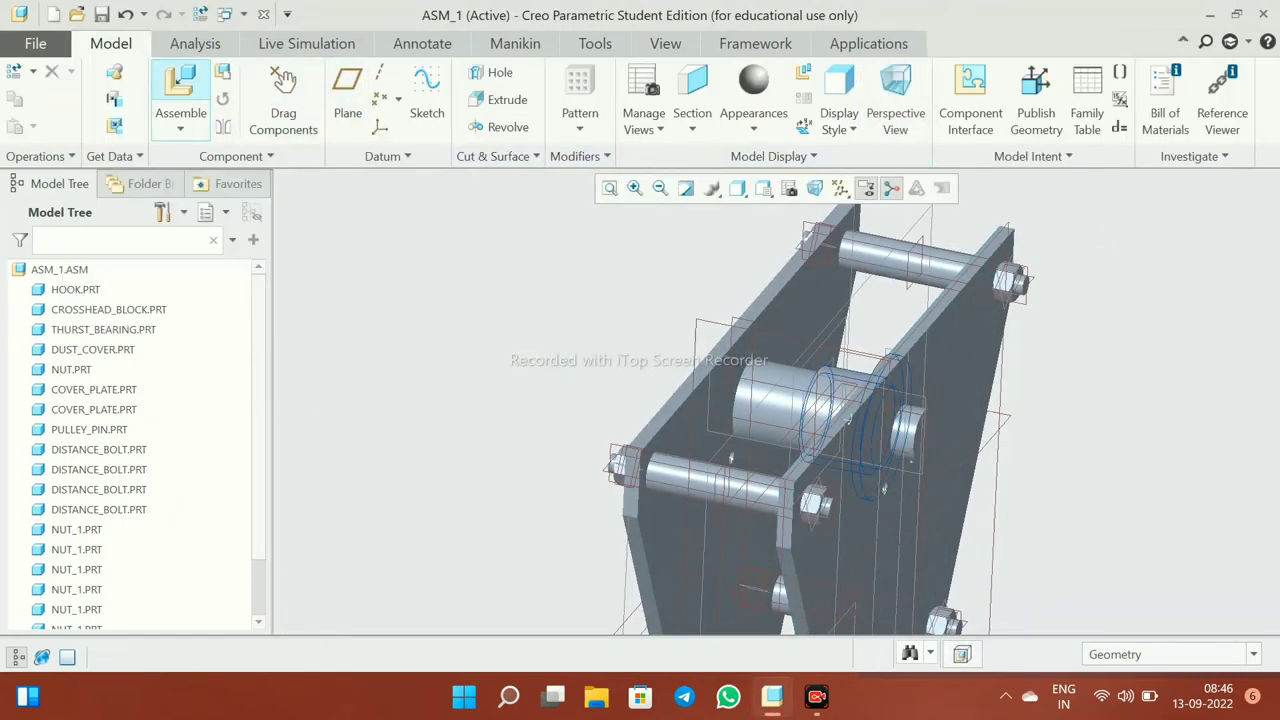
pyautogui.click(180, 90)
# - Repeat BUSH.PRT onto the pulley pin against the opposite cover plate, then return to default view
pyautogui.click(1023, 157)
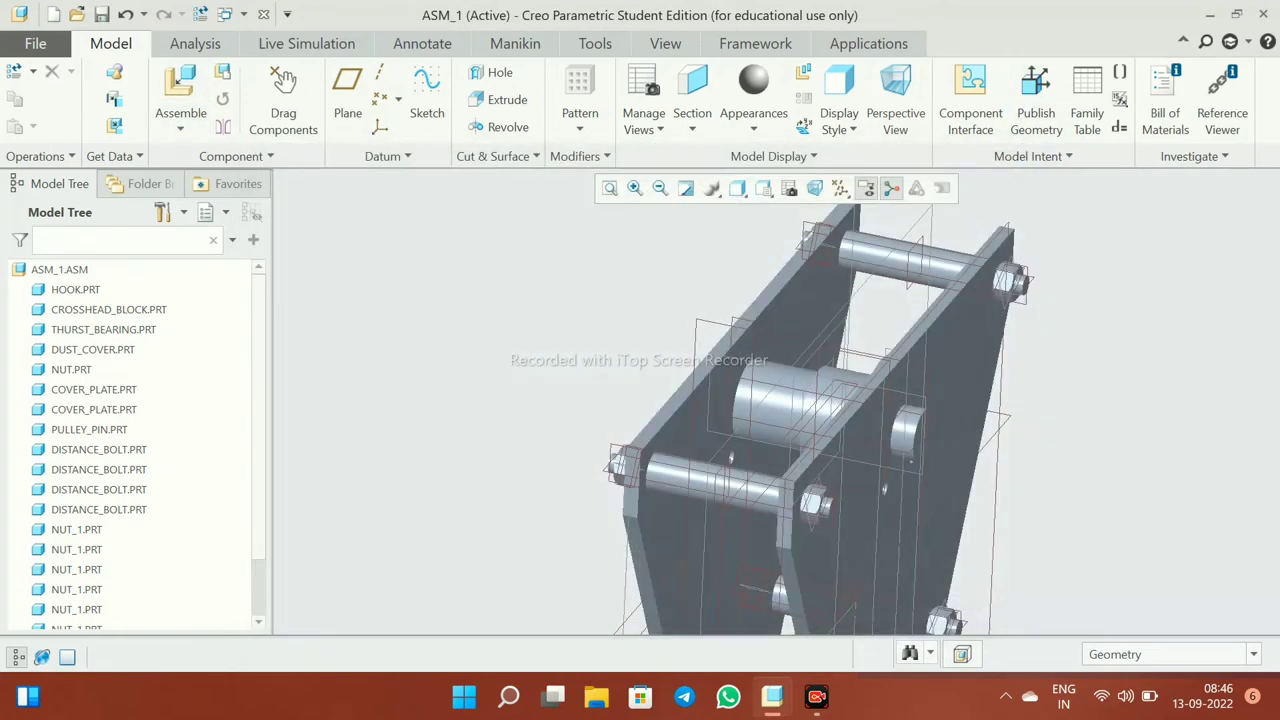
pyautogui.scroll(-1, 135, 445)
pyautogui.click(222, 98)
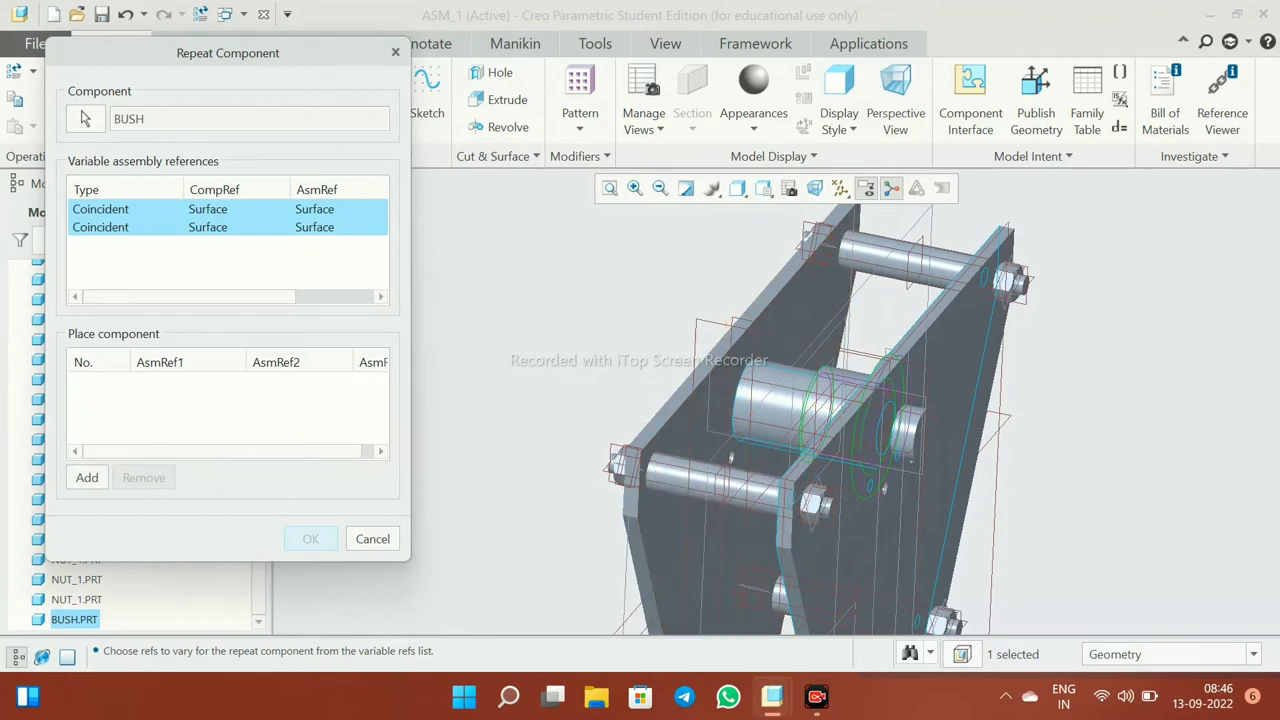
pyautogui.scroll(-3, 810, 370)
pyautogui.click(810, 380)
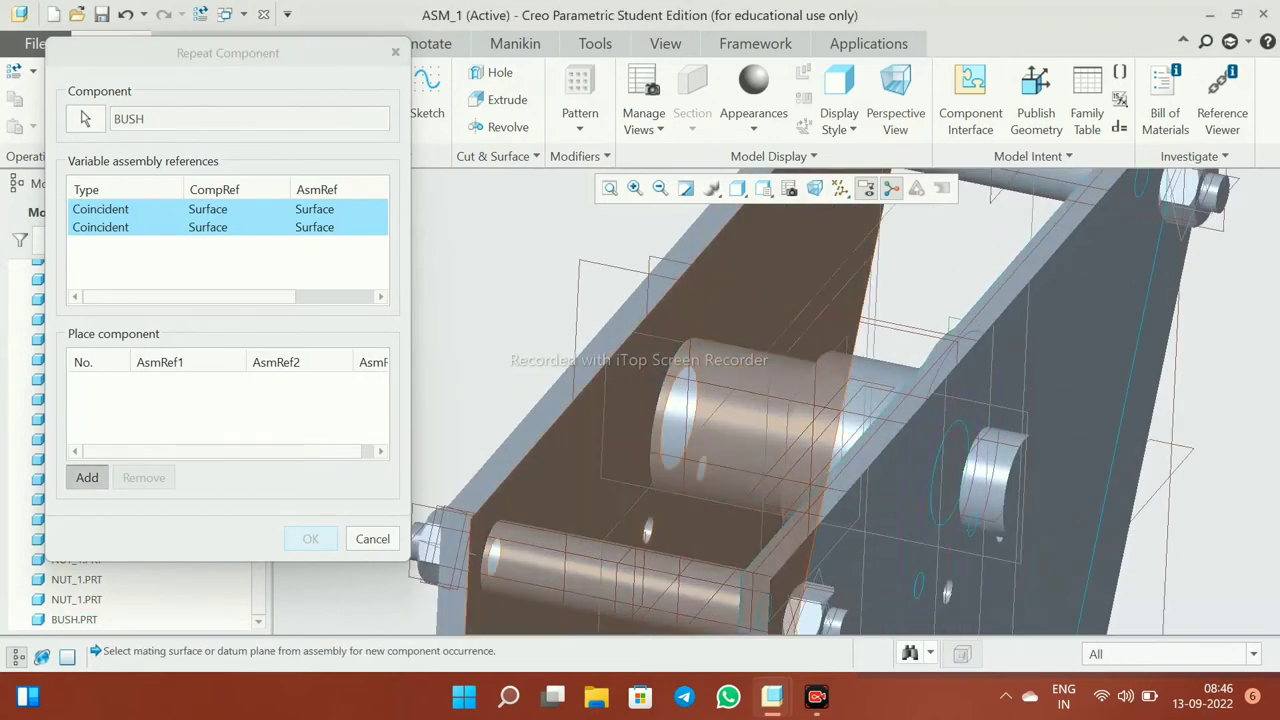
pyautogui.click(640, 300)
pyautogui.moveTo(998, 538); pyautogui.dragTo(930, 510, button='middle')
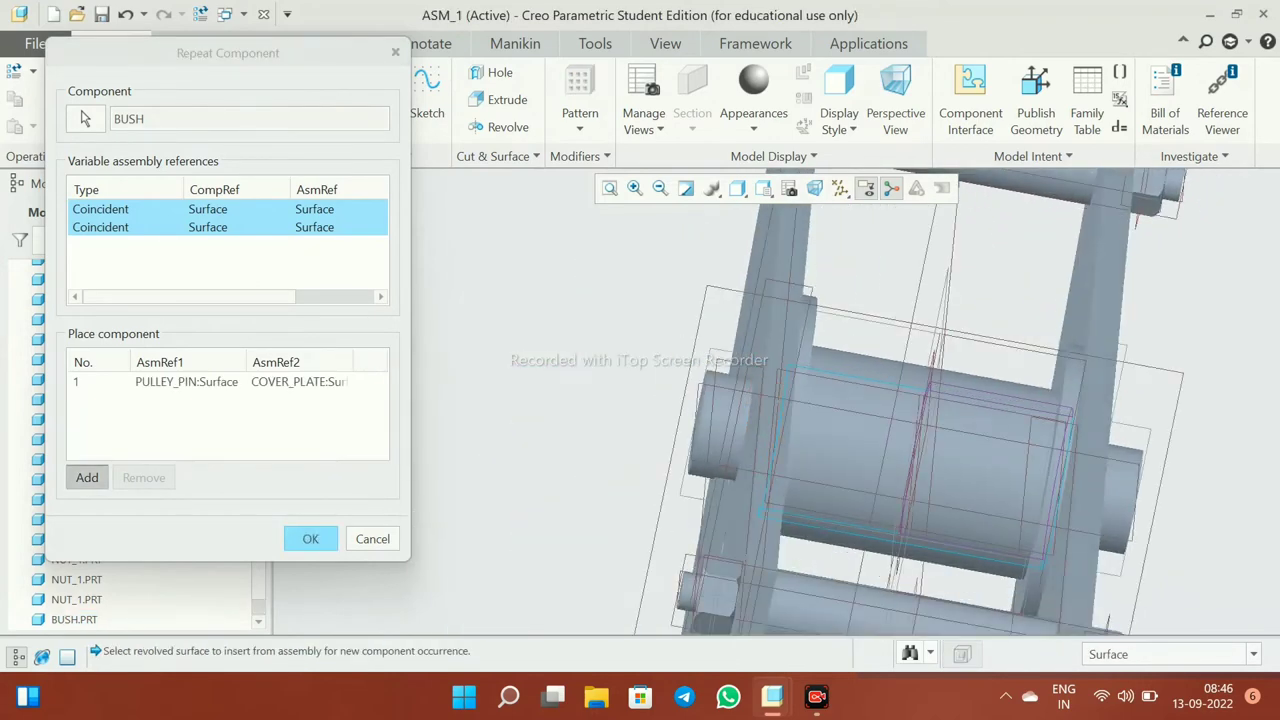
pyautogui.click(310, 538)
pyautogui.moveTo(900, 420); pyautogui.dragTo(820, 528, button='middle')
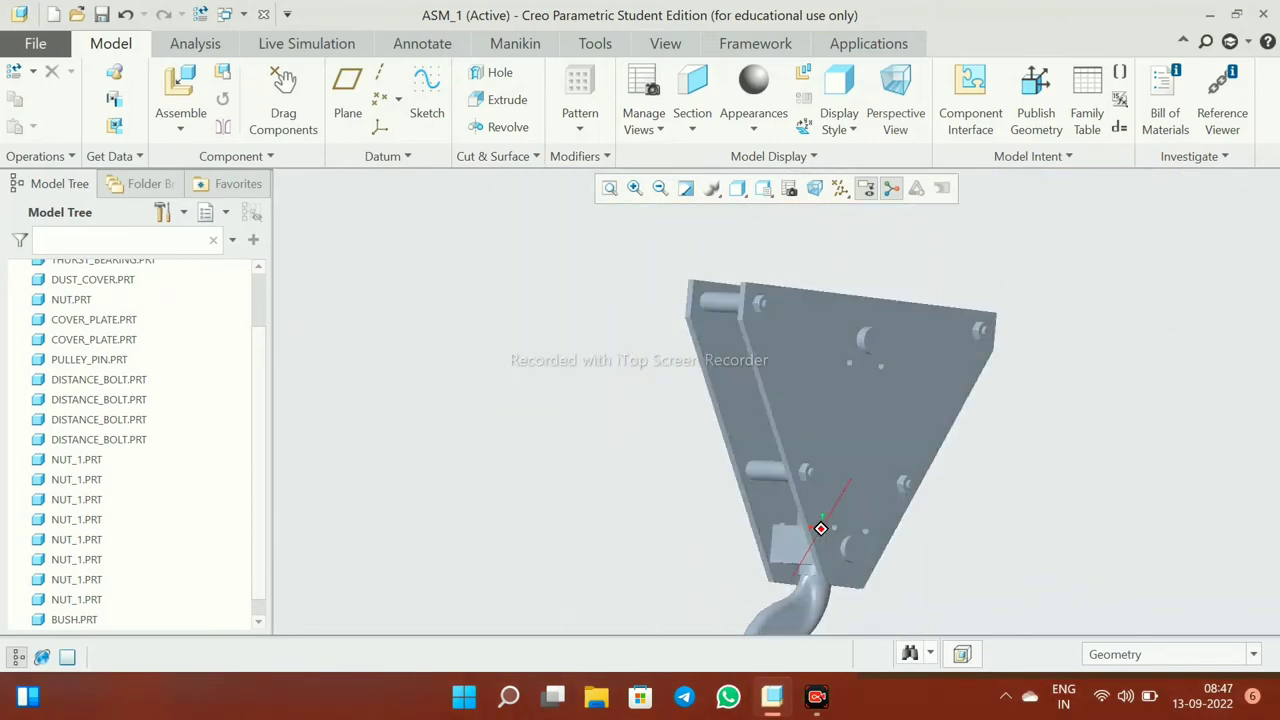
pyautogui.hotkey('ctrl', 'd')
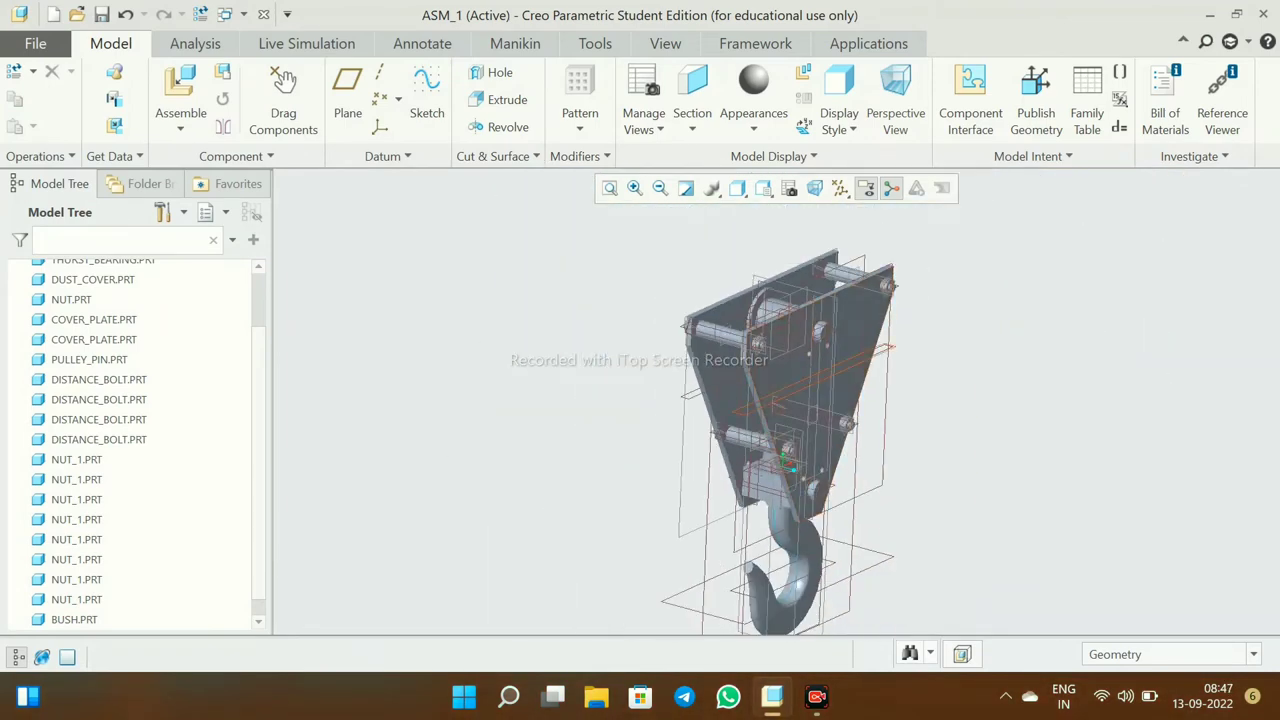
pyautogui.scroll(-3, 660, 312)
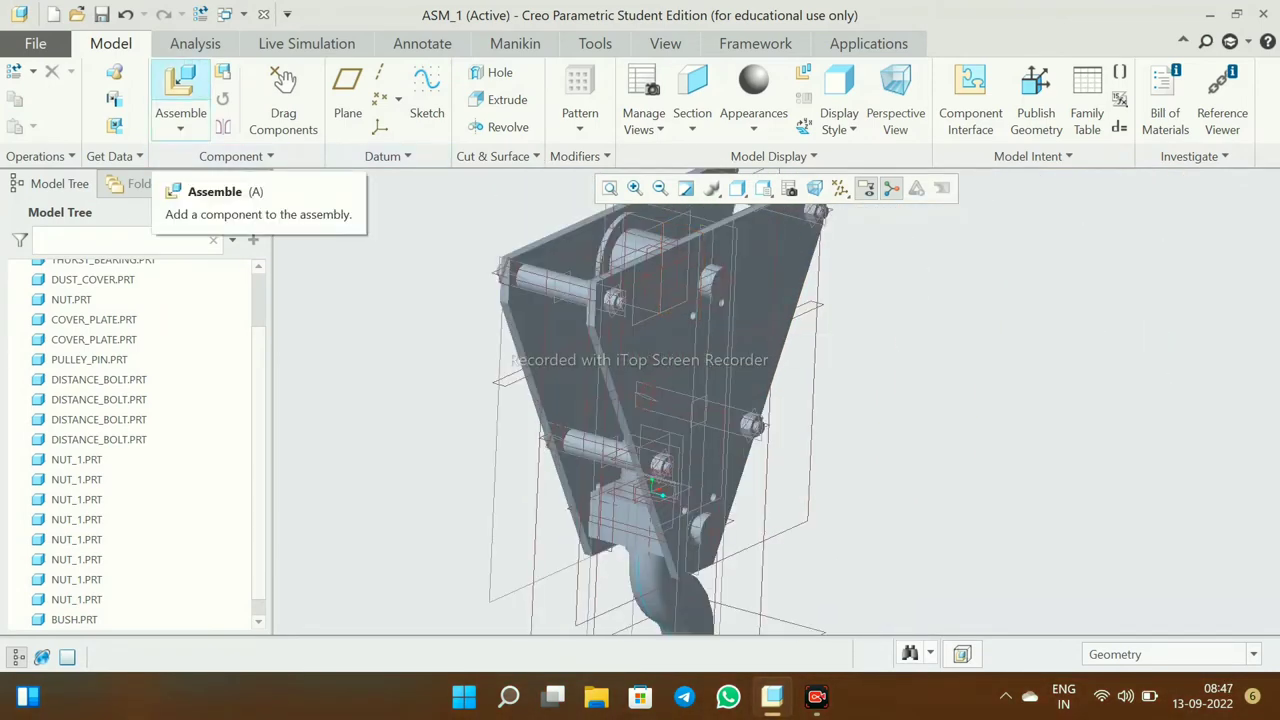
# - Bring the pulley part into the assembly and move it right of the frame
pyautogui.click(180, 85)
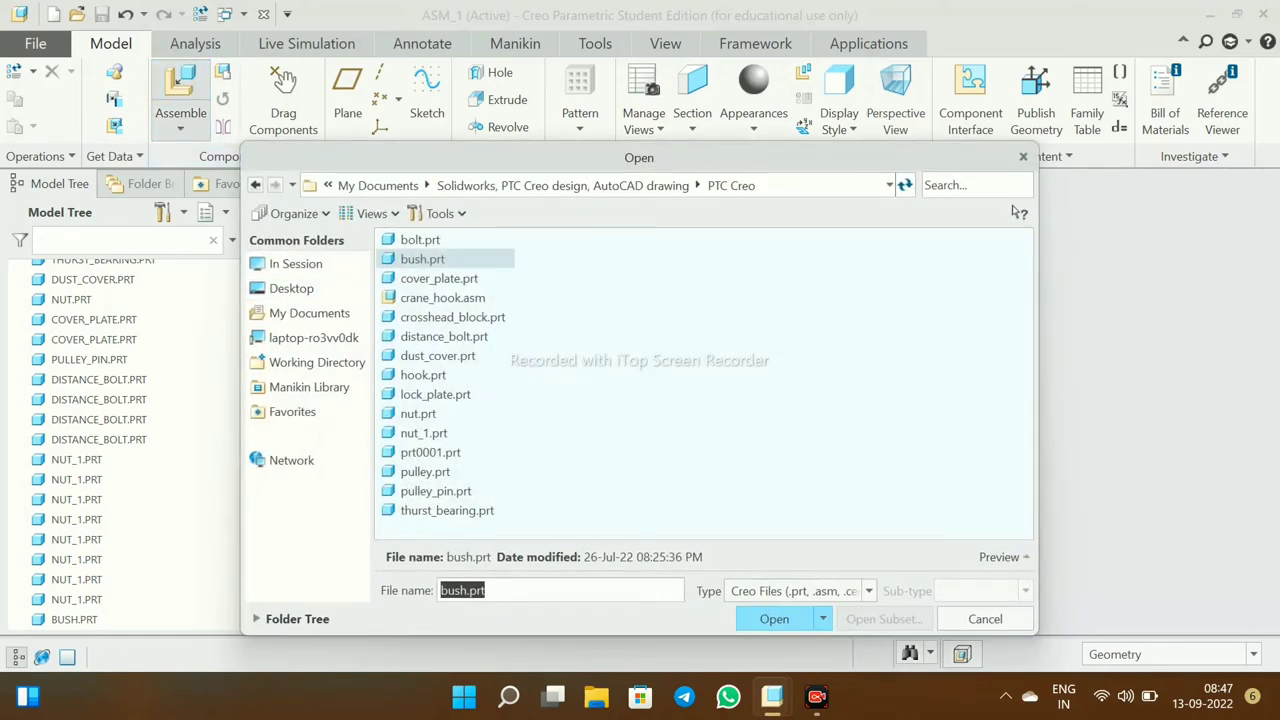
pyautogui.click(774, 619)
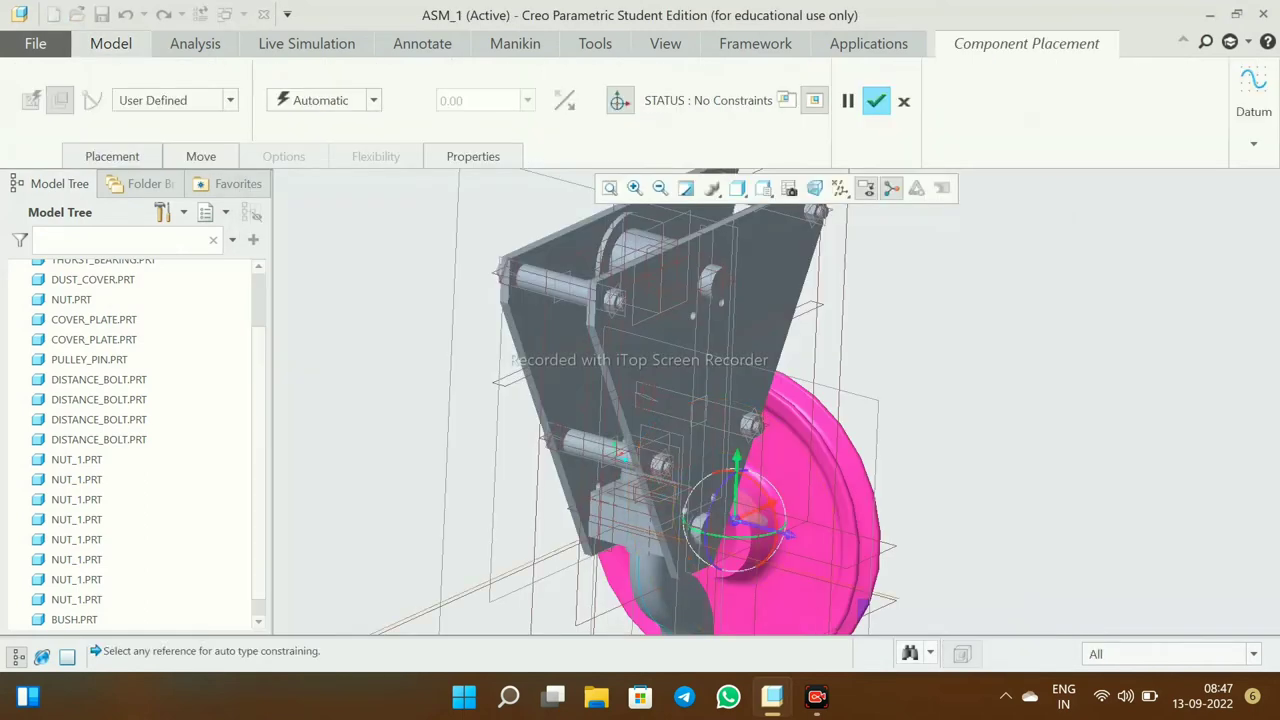
pyautogui.moveTo(735, 520)
pyautogui.mouseDown()
pyautogui.moveTo(1020, 225)
pyautogui.moveTo(1060, 350)
pyautogui.mouseUp()
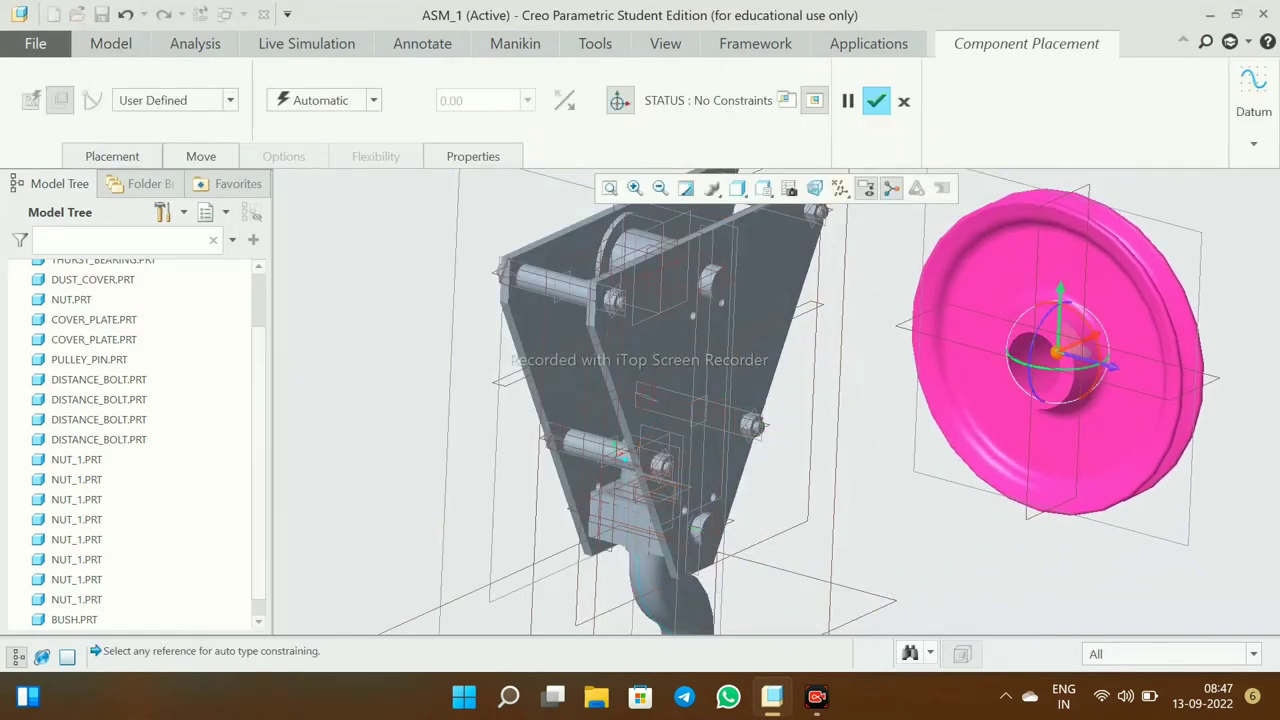
# - Make the pulley bore coincident with the bush surface
pyautogui.click(112, 156)
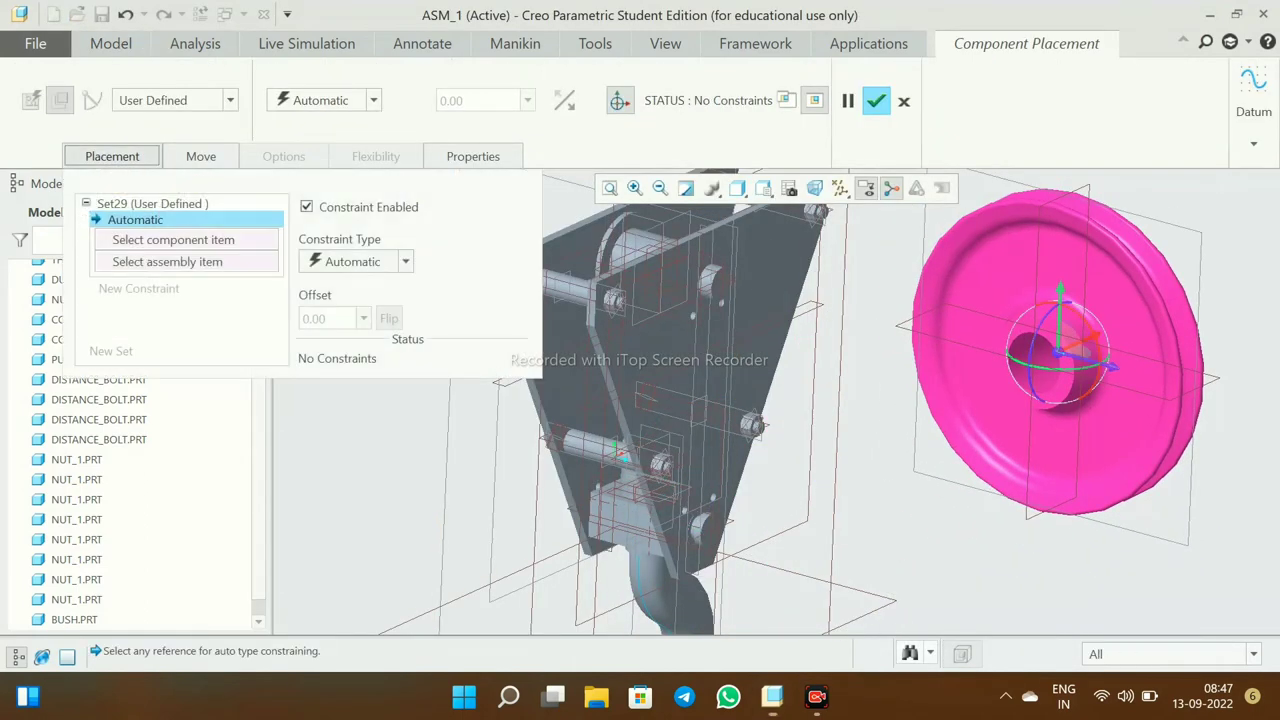
pyautogui.click(366, 261)
pyautogui.click(343, 354)
pyautogui.scroll(3, 900, 345)
pyautogui.scroll(2, 1100, 370)
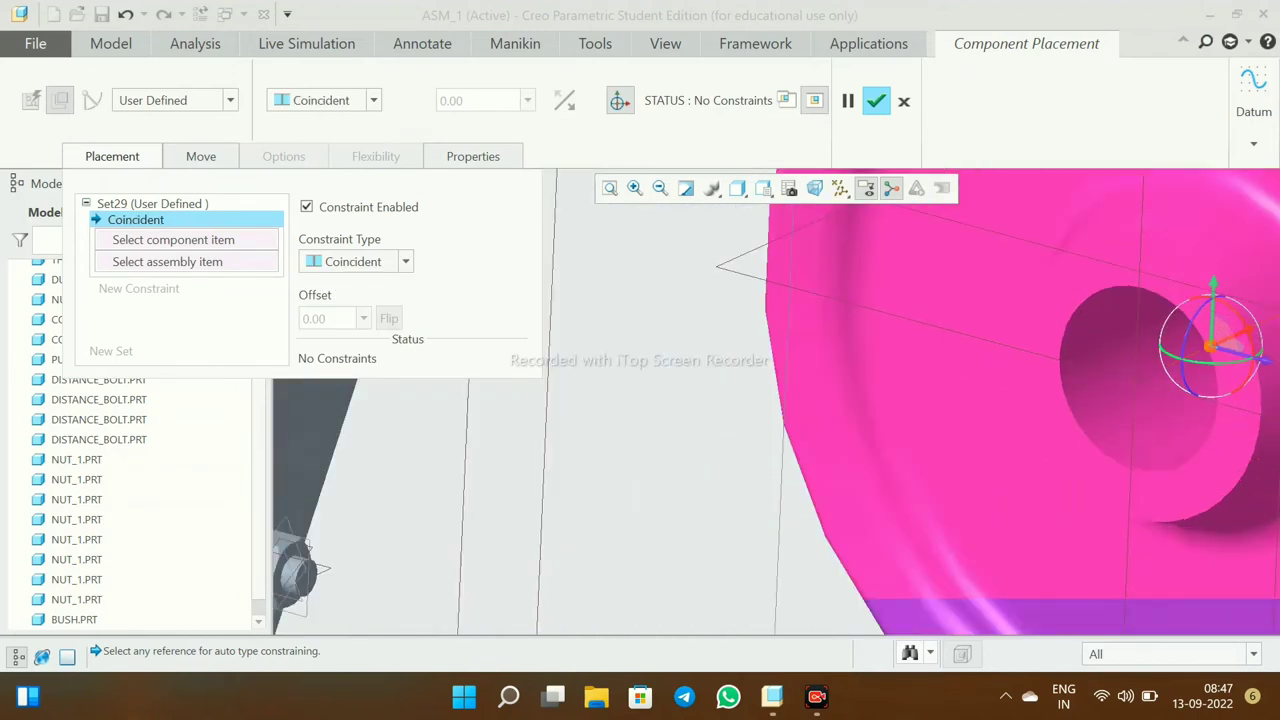
pyautogui.click(1200, 340)
pyautogui.scroll(-2, 1100, 370)
pyautogui.scroll(-3, 900, 350)
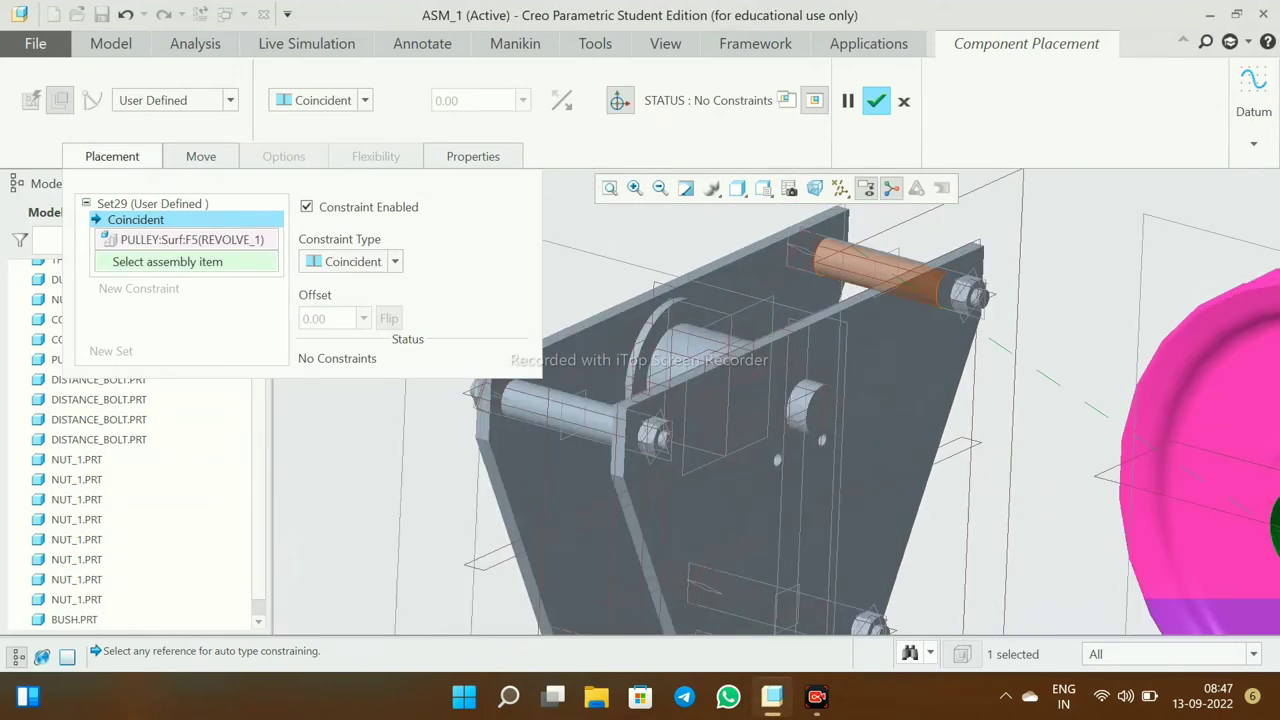
pyautogui.scroll(2, 860, 380)
pyautogui.scroll(1, 870, 400)
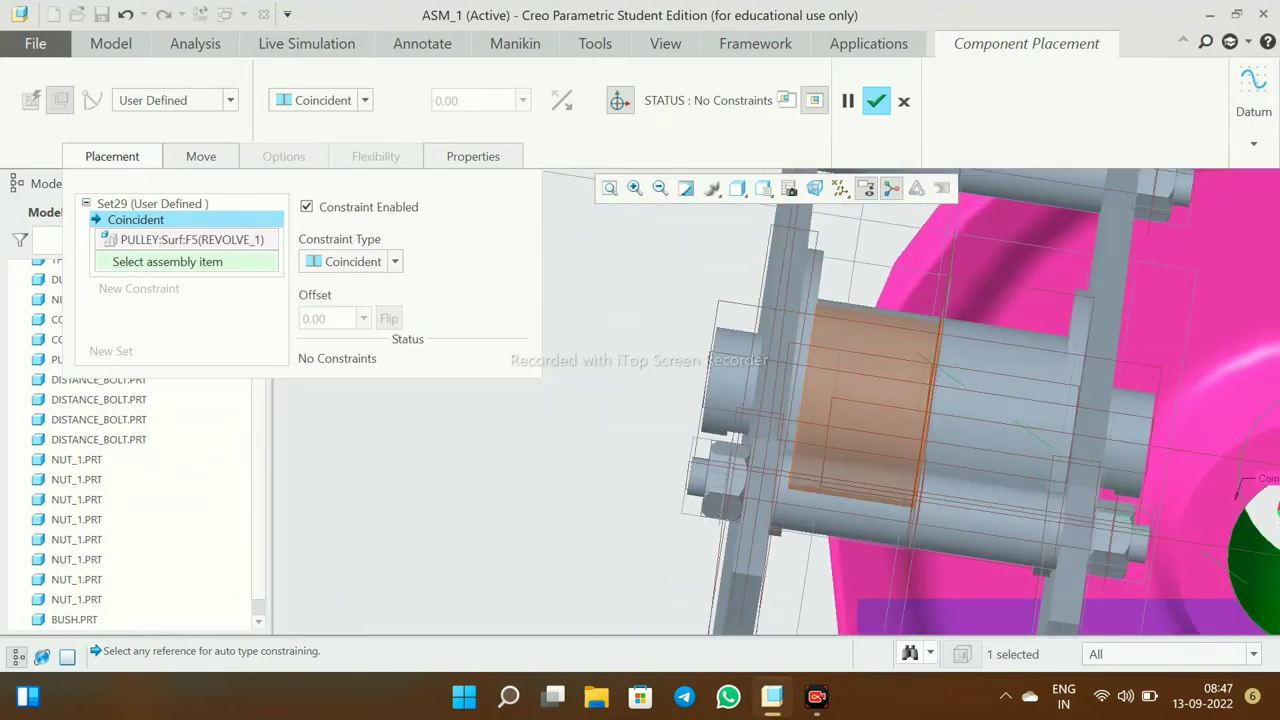
pyautogui.click(865, 400)
pyautogui.scroll(-2, 865, 400)
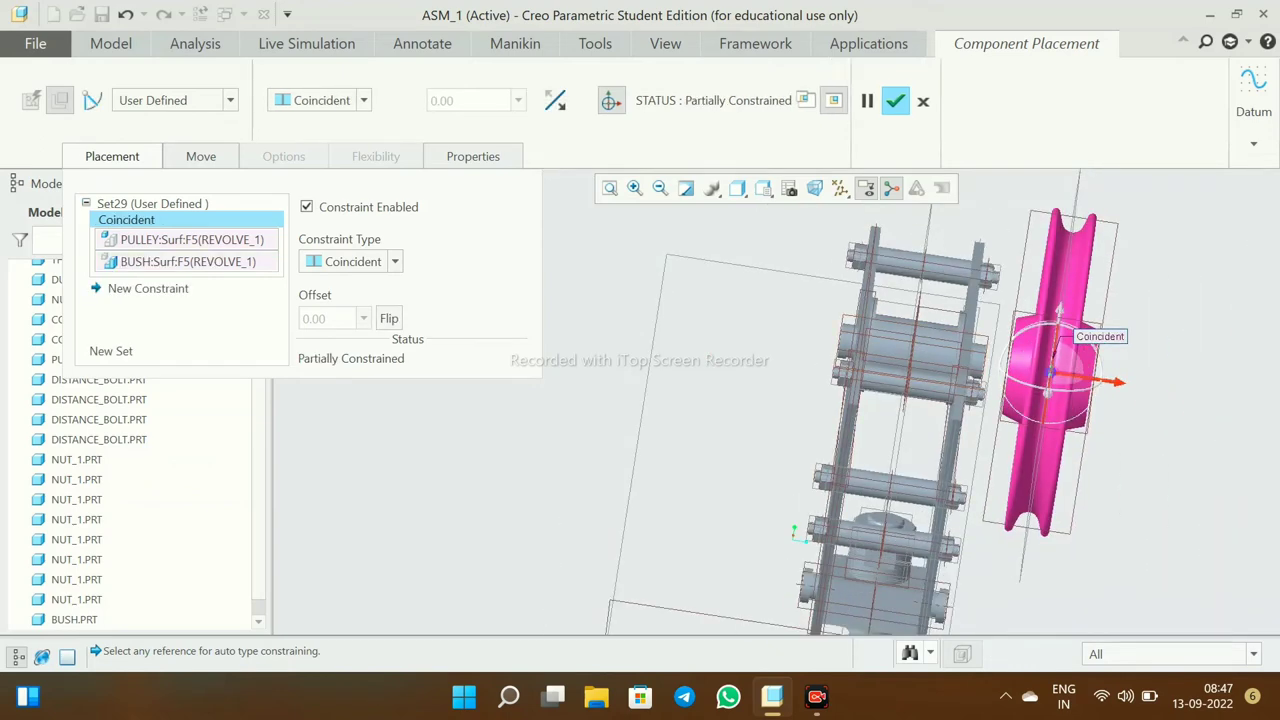
# - Add a second coincident constraint between pulley bore and bush, then accept the placement
pyautogui.click(148, 288)
pyautogui.scroll(3, 1050, 370)
pyautogui.scroll(3, 1050, 370)
pyautogui.click(1030, 350)
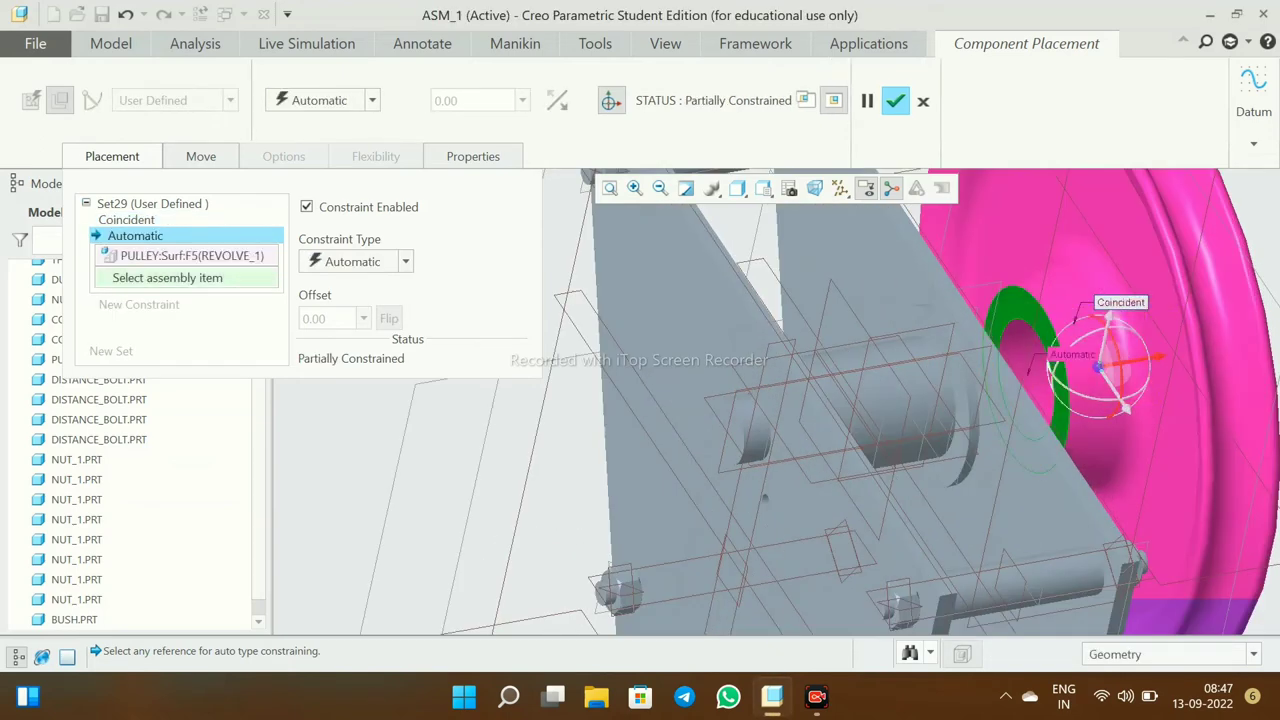
pyautogui.scroll(-2, 1000, 380)
pyautogui.scroll(3, 800, 400)
pyautogui.scroll(2, 650, 400)
pyautogui.click(549, 380)
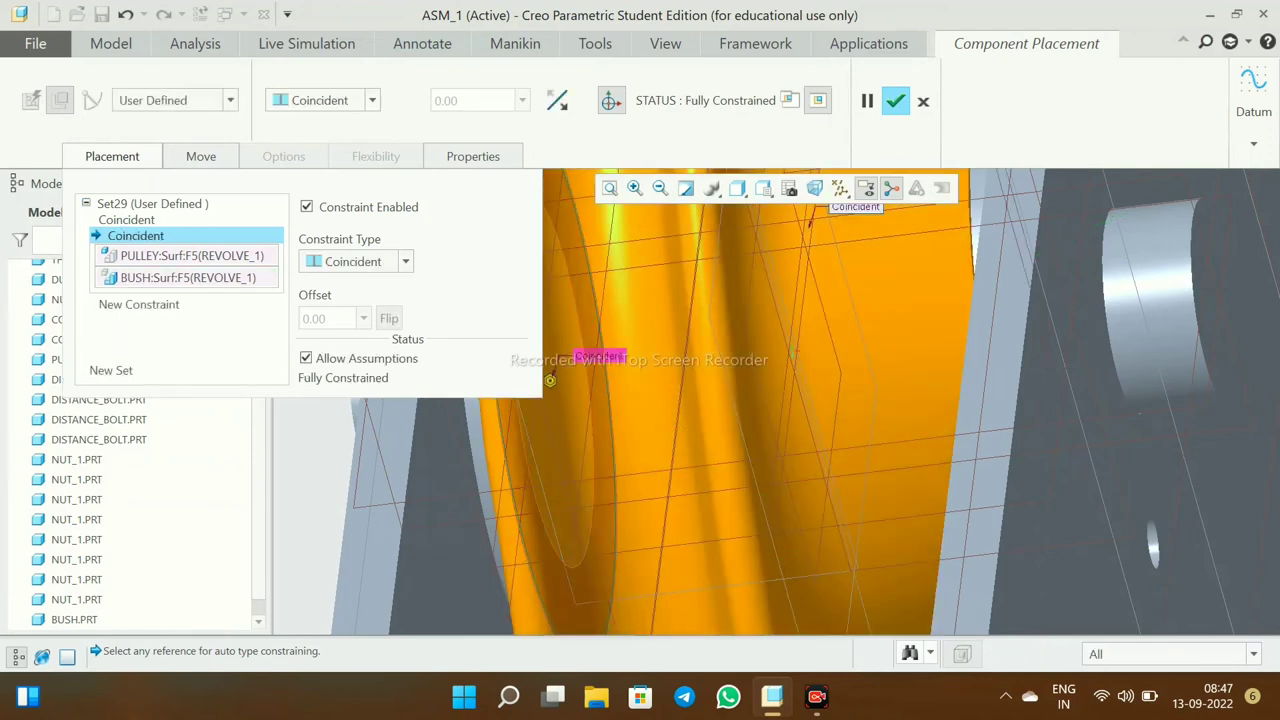
pyautogui.scroll(-3, 862, 365)
pyautogui.scroll(-2, 862, 365)
pyautogui.scroll(-1, 862, 365)
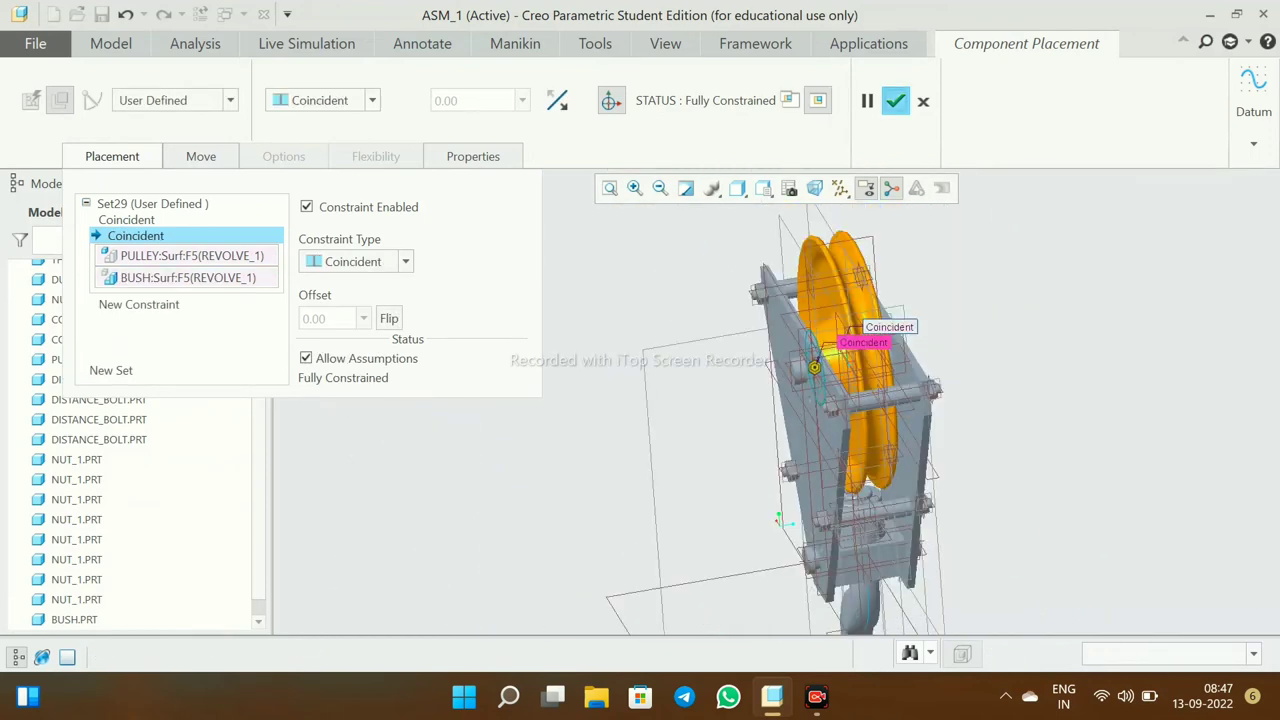
pyautogui.click(895, 100)
pyautogui.scroll(3, 854, 491)
pyautogui.scroll(2, 854, 491)
pyautogui.scroll(2, 855, 367)
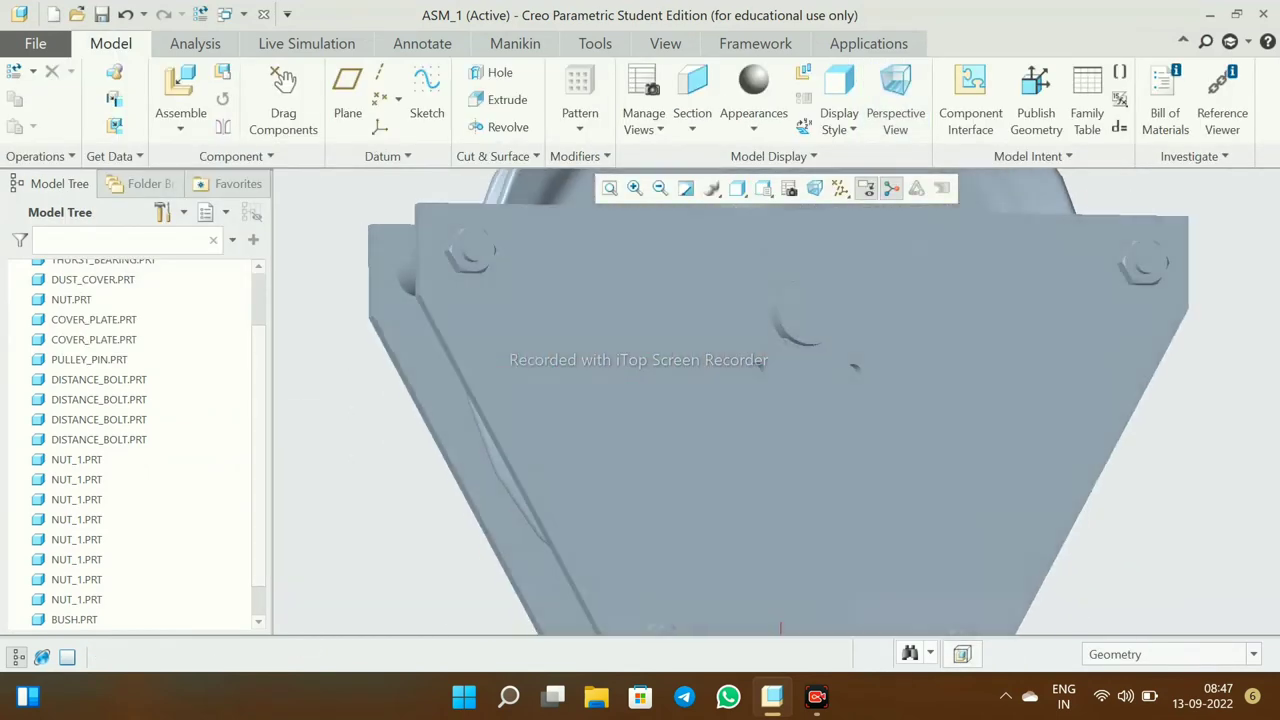
pyautogui.moveTo(854, 367); pyautogui.dragTo(820, 362, button='middle')
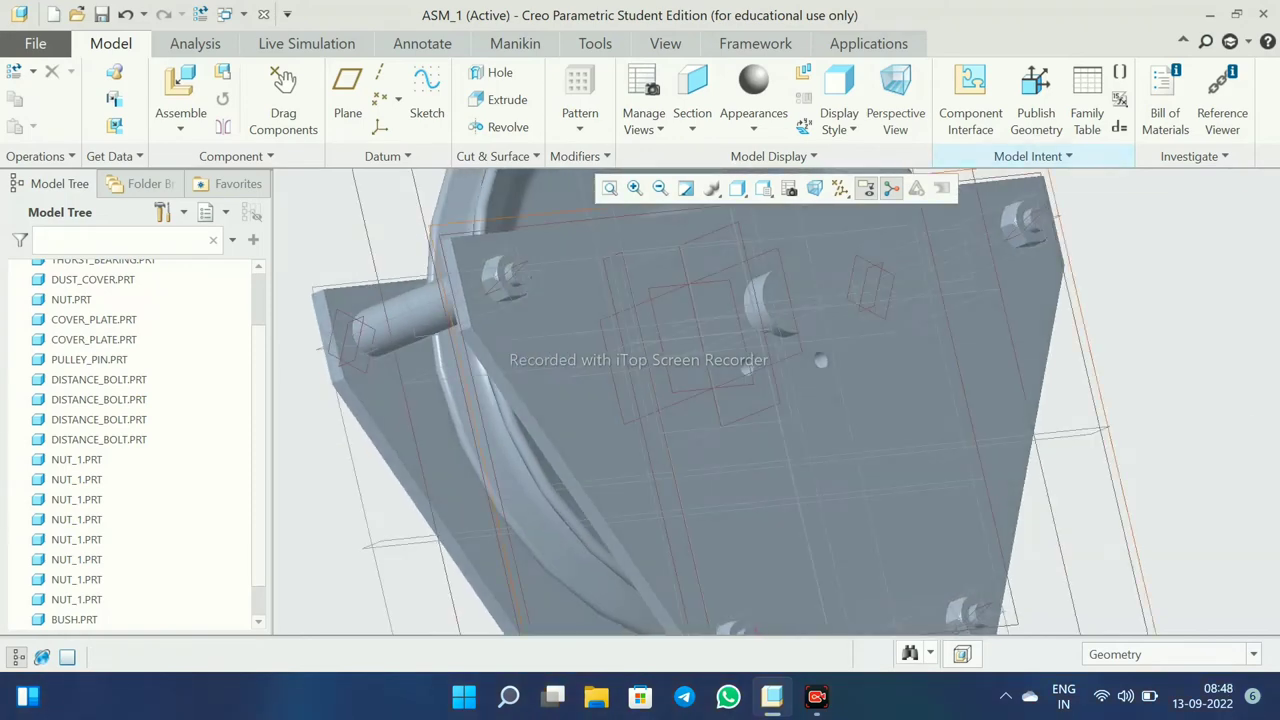
# - Load lock_plate.prt and make its axis A_2 coincident with the cover plate axis A_6
pyautogui.click(181, 88)
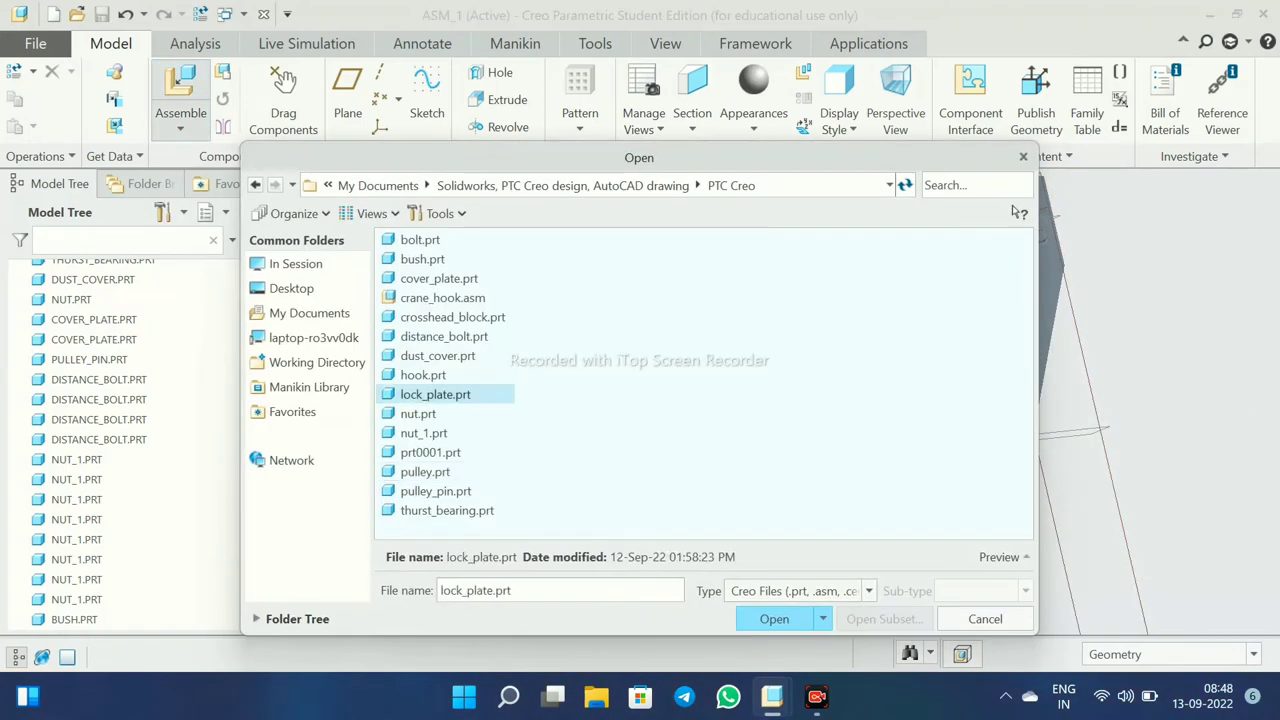
pyautogui.press('Return')
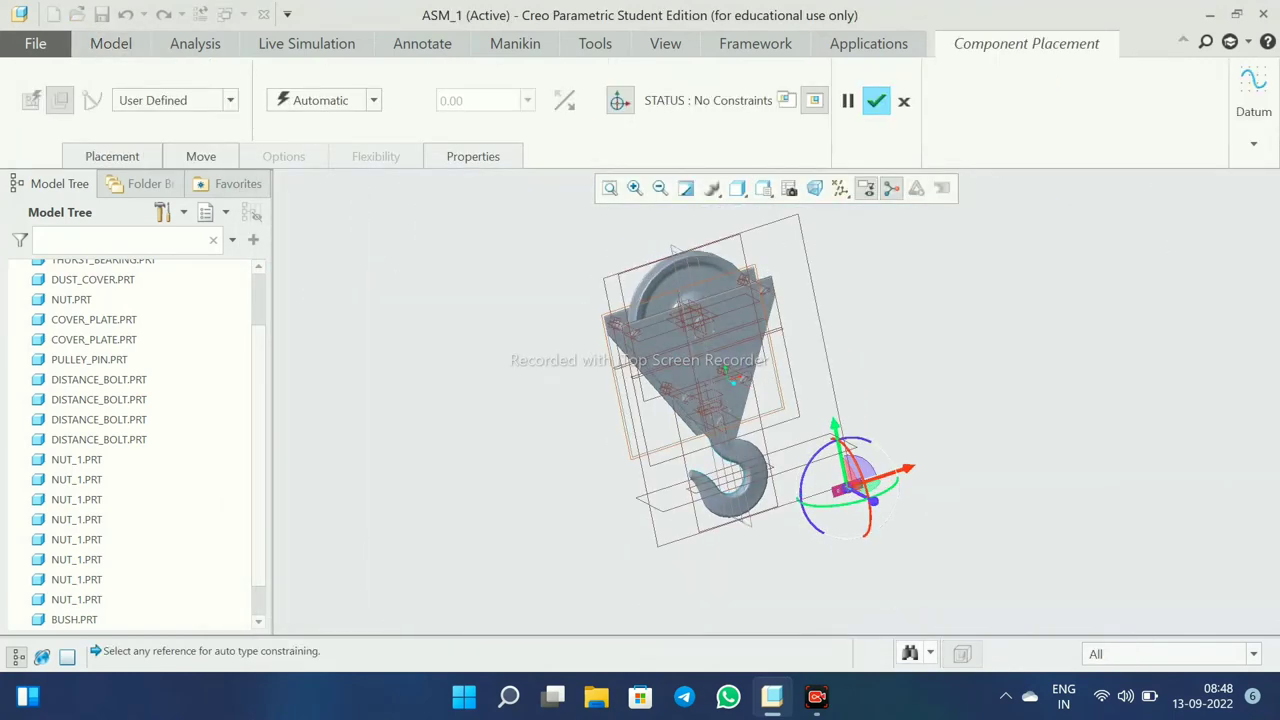
pyautogui.scroll(-3, 720, 400)
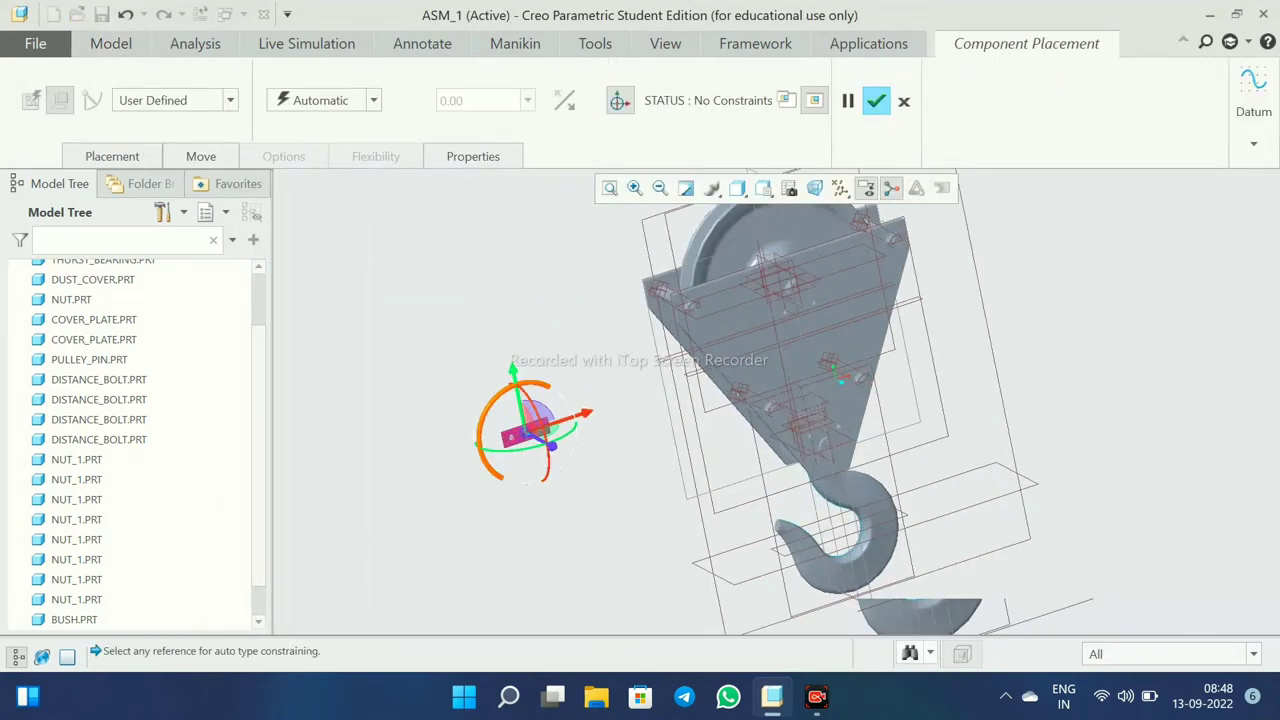
pyautogui.click(112, 156)
pyautogui.click(352, 261)
pyautogui.click(351, 355)
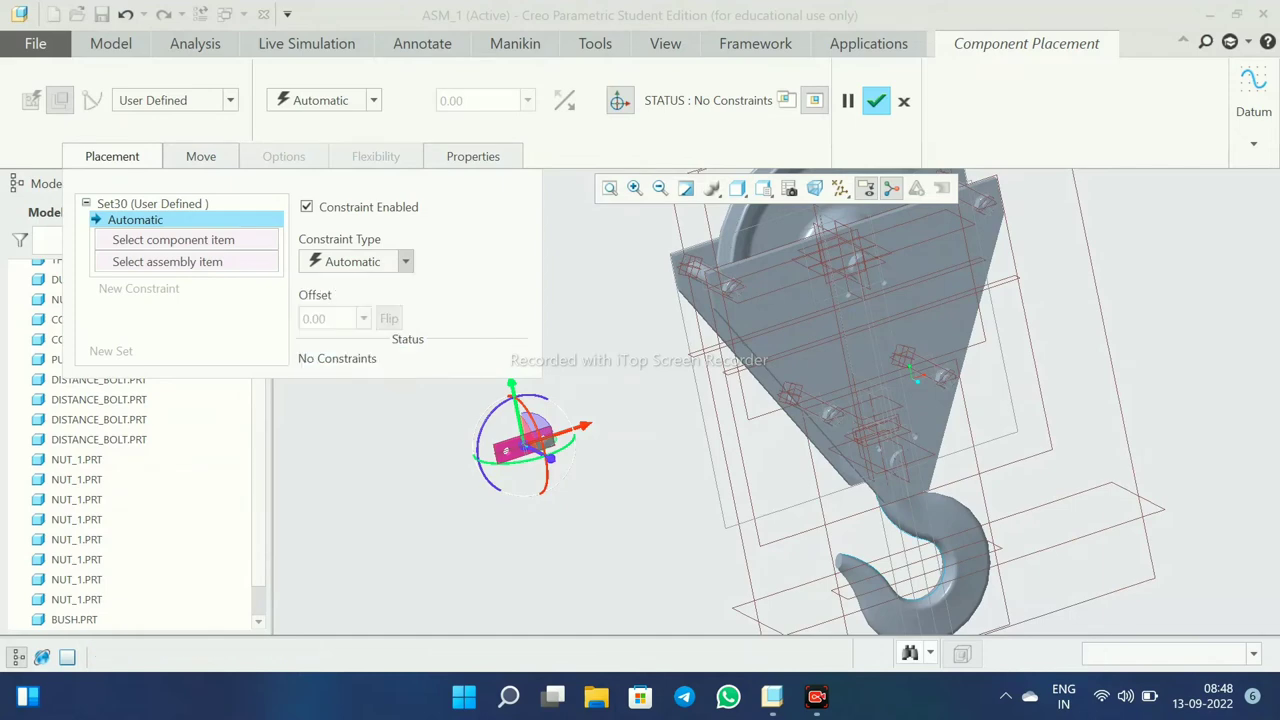
pyautogui.scroll(-5, 560, 480)
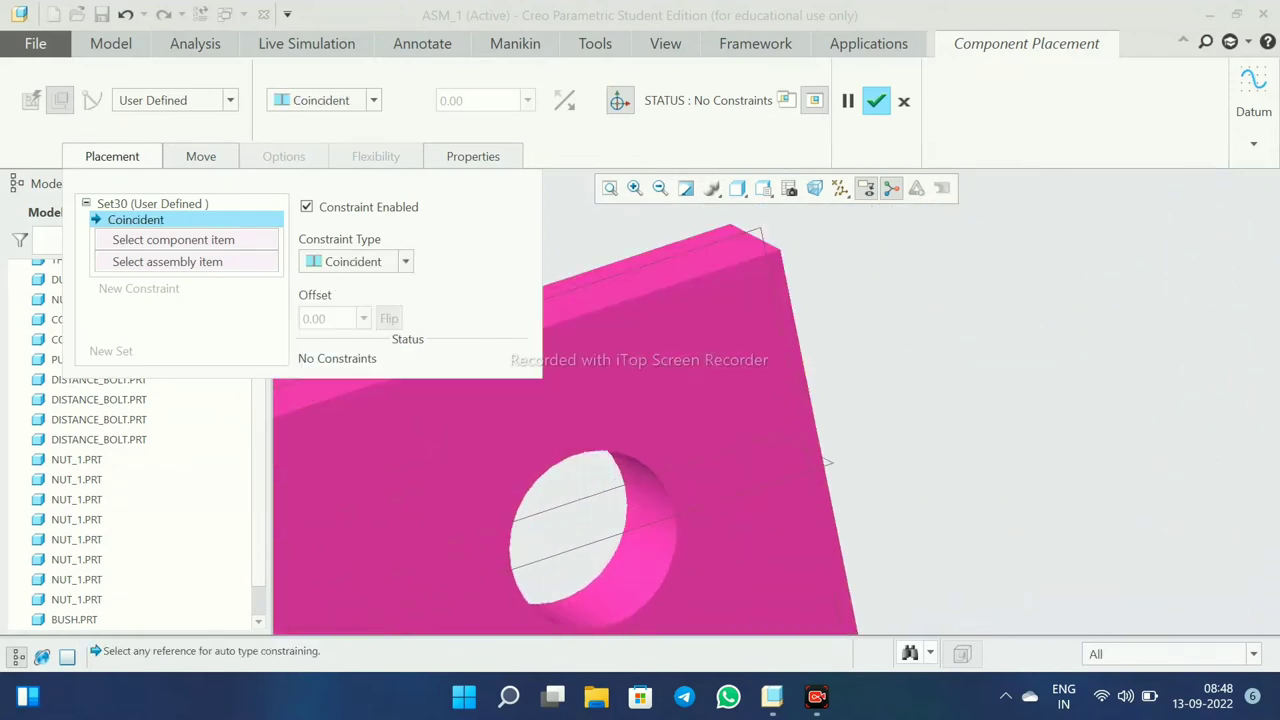
pyautogui.click(570, 515)
pyautogui.scroll(5, 620, 500)
pyautogui.scroll(-5, 900, 380)
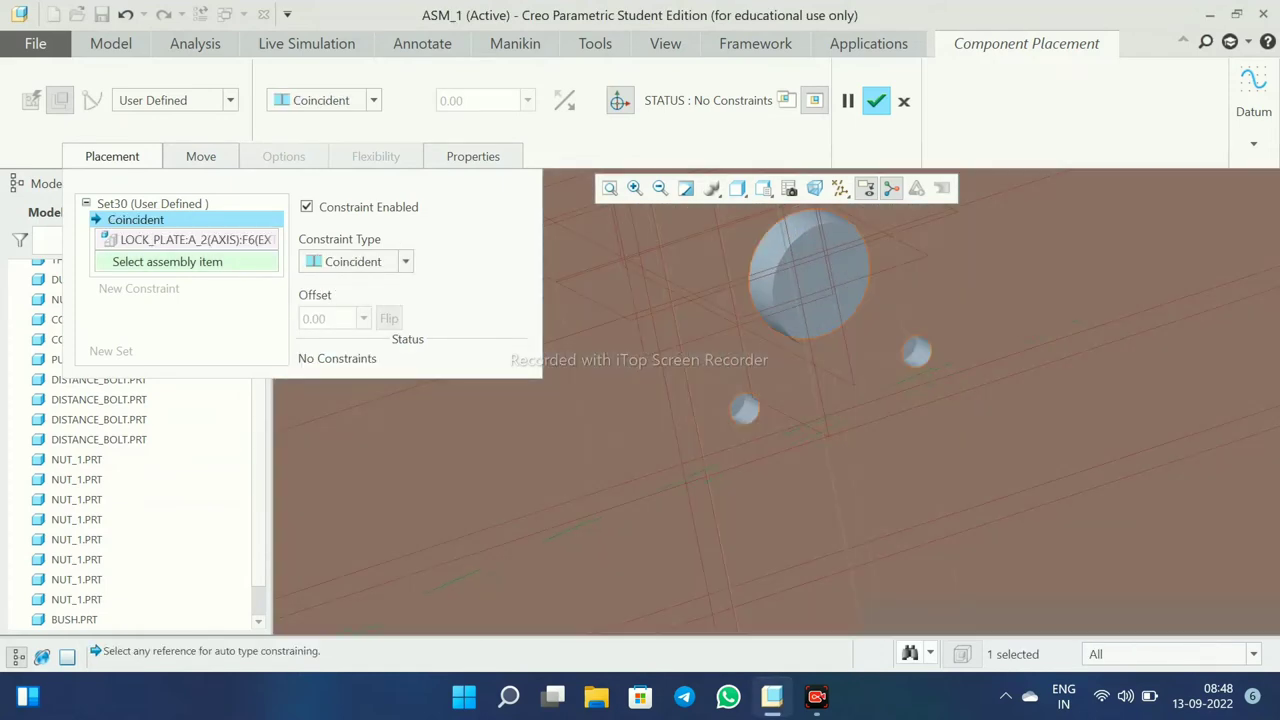
pyautogui.scroll(-2, 776, 402)
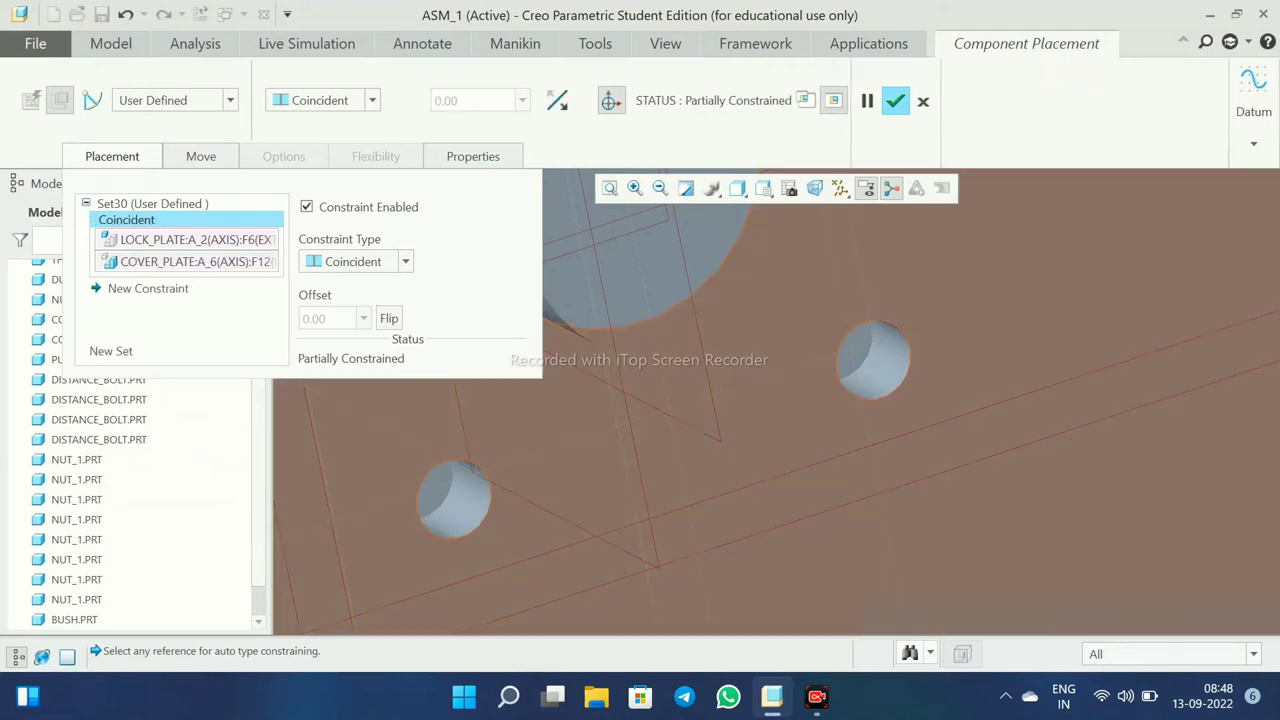
pyautogui.scroll(-2, 776, 402)
pyautogui.scroll(4, 776, 402)
pyautogui.scroll(3, 776, 402)
# - Make the lock plate's flat face coincident with the cover plate face
pyautogui.moveTo(707, 278)
pyautogui.mouseDown(button='middle')
pyautogui.moveTo(668, 405)
pyautogui.moveTo(858, 358)
pyautogui.mouseUp(button='middle')
pyautogui.scroll(-5, 668, 405)
pyautogui.scroll(4, 858, 358)
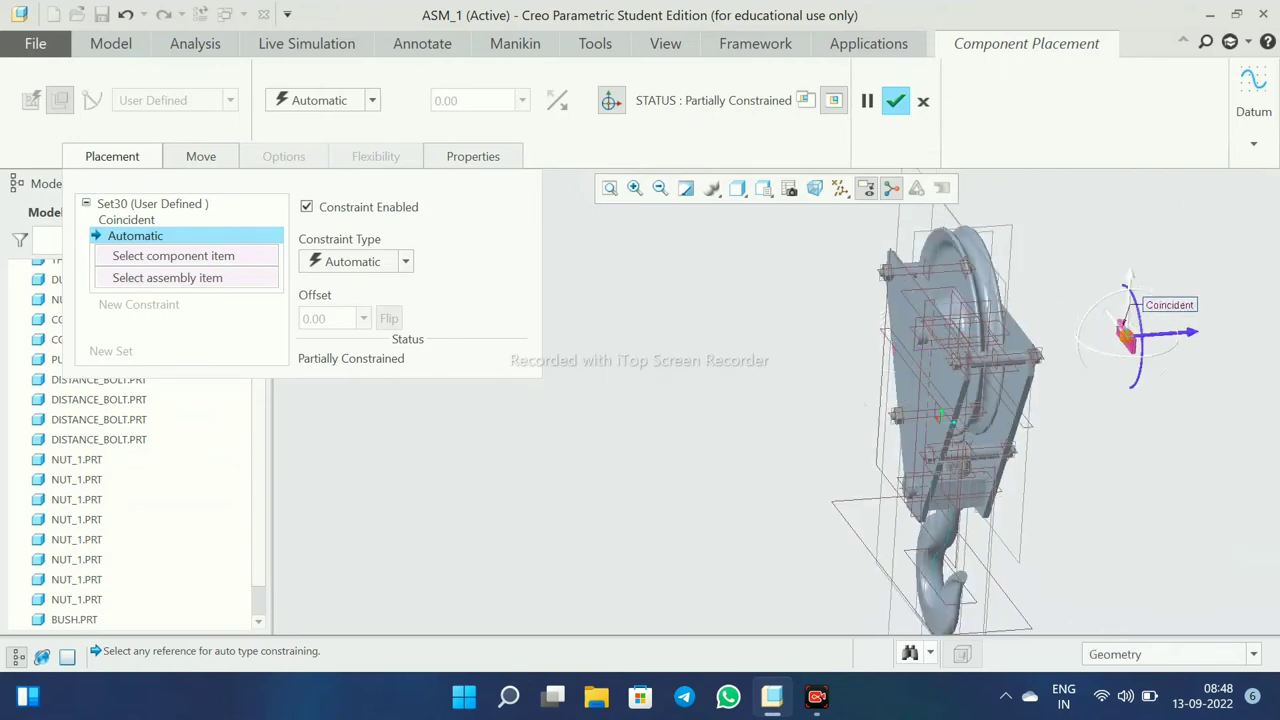
pyautogui.scroll(-3, 858, 358)
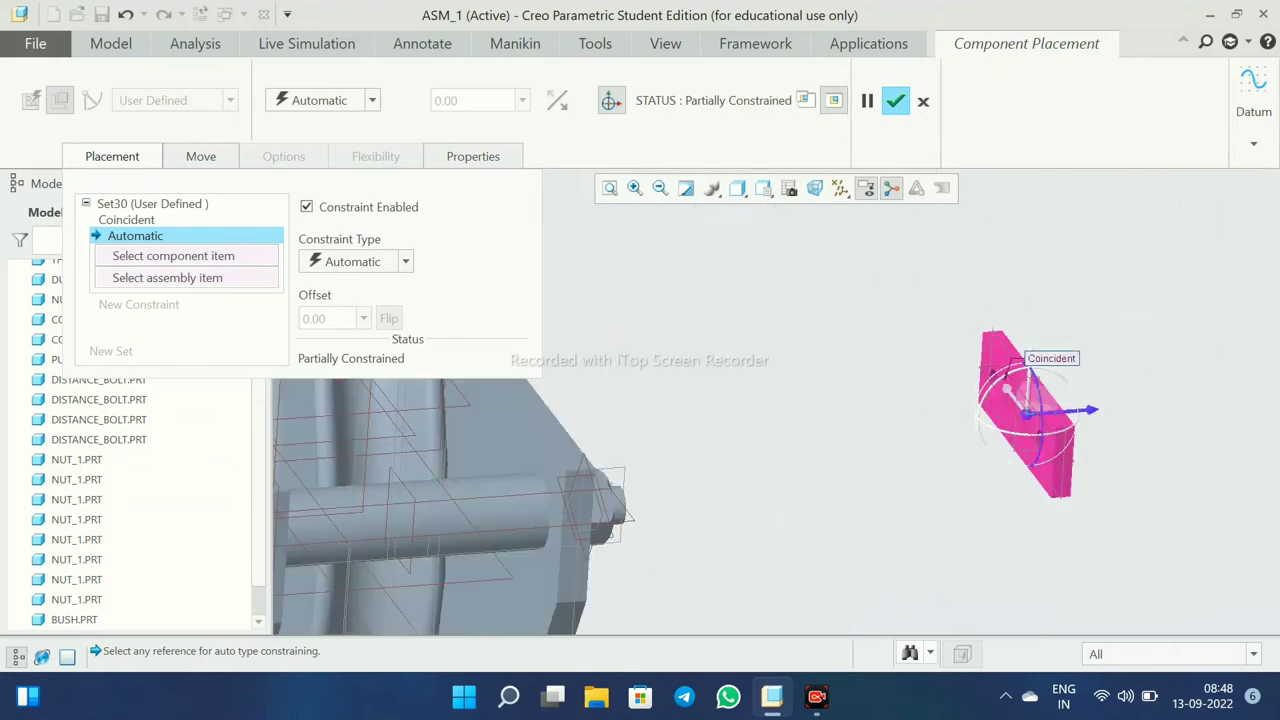
pyautogui.scroll(-3, 1050, 430)
pyautogui.click(1010, 470)
pyautogui.scroll(3, 1000, 400)
pyautogui.moveTo(1000, 350); pyautogui.dragTo(740, 302, button='middle')
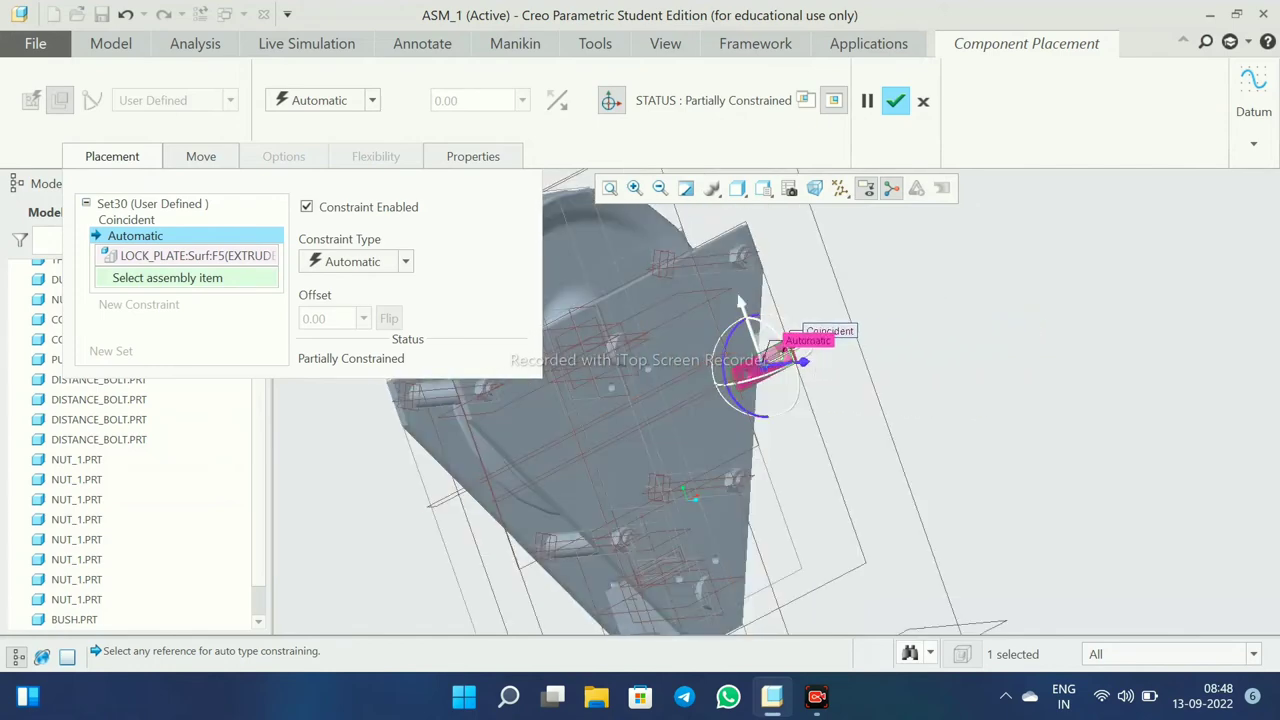
pyautogui.click(740, 302)
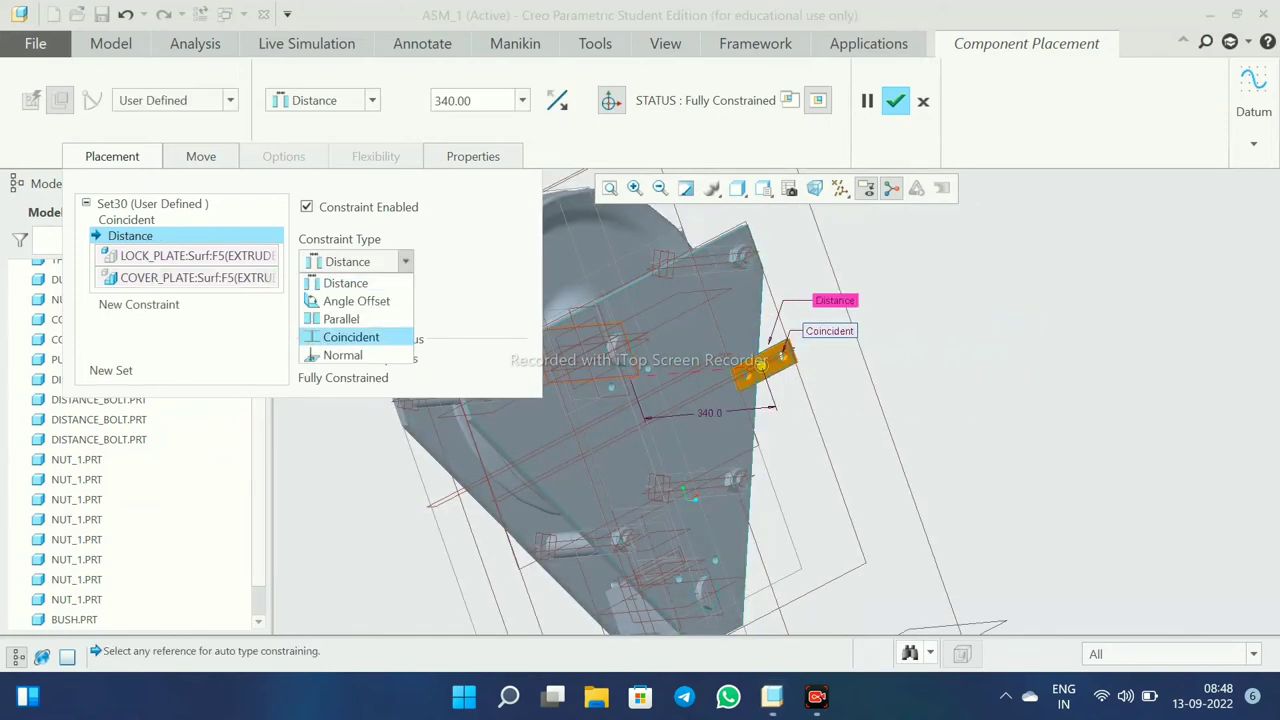
pyautogui.click(350, 337)
# - Add a third Coincident constraint between the lock plate side face and the cover plate hole
pyautogui.scroll(-3, 430, 440)
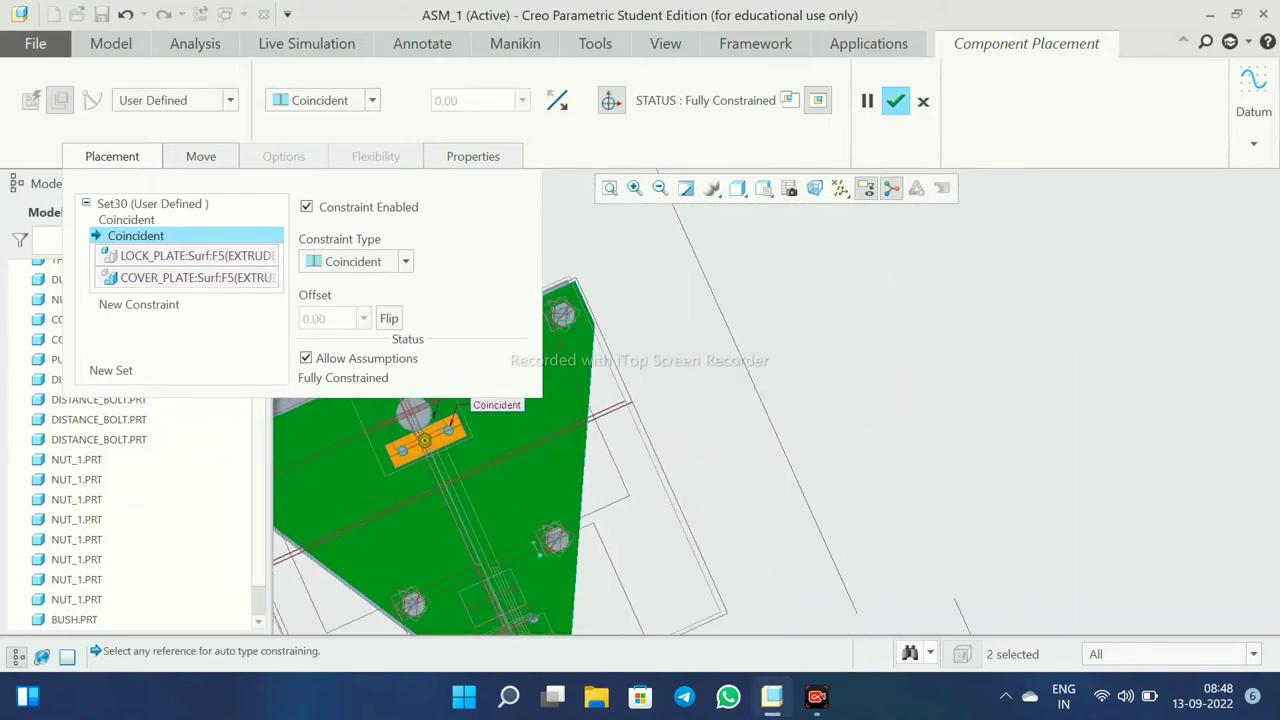
pyautogui.scroll(-3, 345, 436)
pyautogui.scroll(-2, 345, 436)
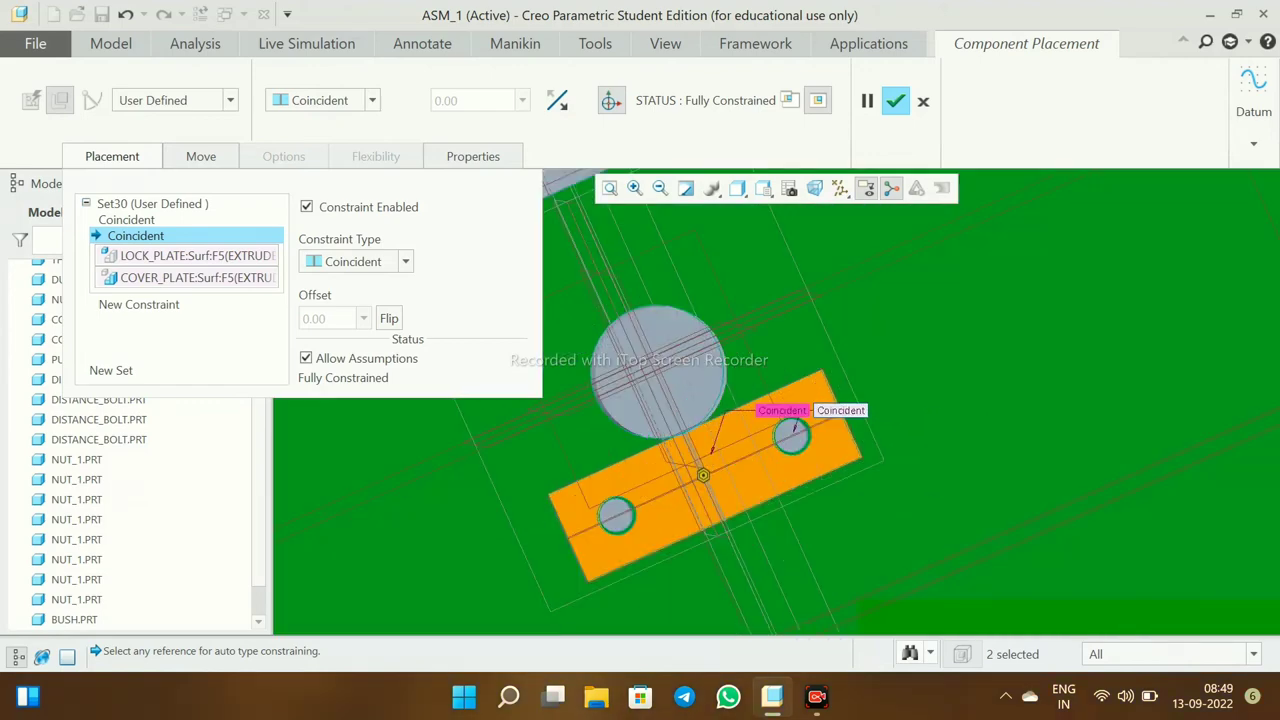
pyautogui.scroll(-3, 630, 545)
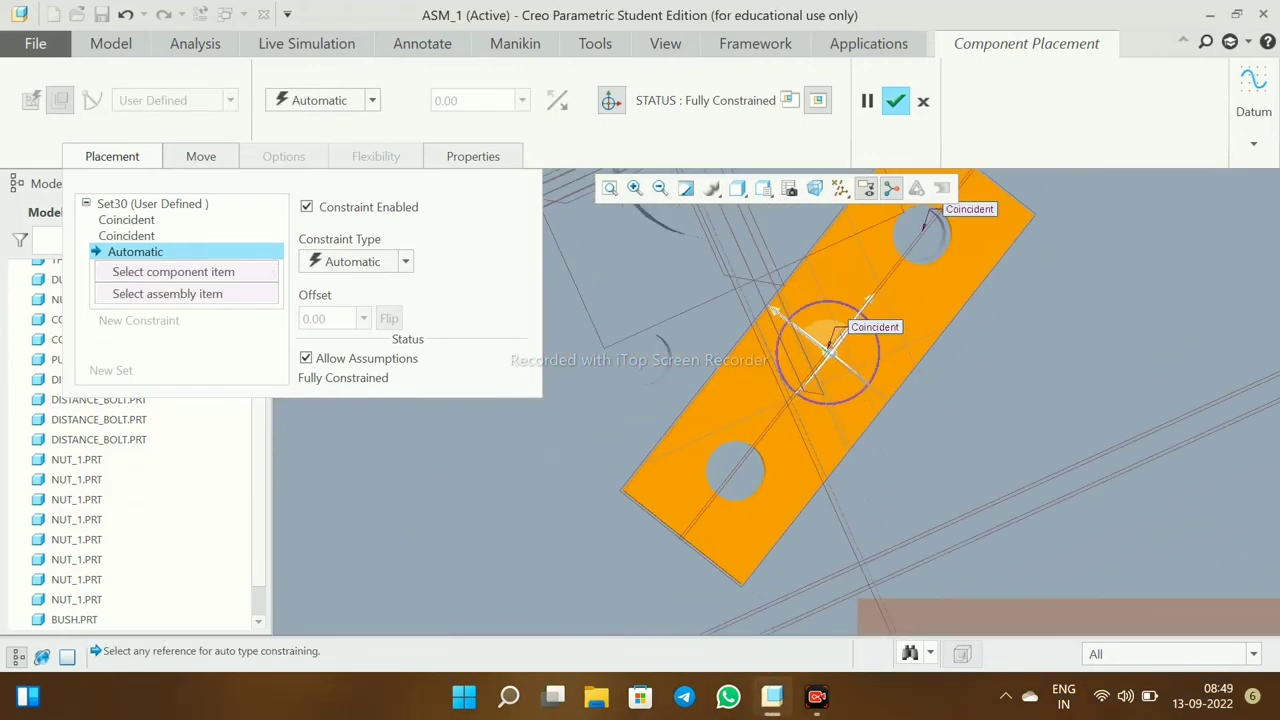
pyautogui.moveTo(700, 420)
pyautogui.mouseDown(button='middle')
pyautogui.moveTo(760, 440)
pyautogui.moveTo(900, 380)
pyautogui.mouseUp(button='middle')
pyautogui.scroll(-3, 630, 500)
pyautogui.scroll(5, 1027, 318)
pyautogui.scroll(-5, 1100, 340)
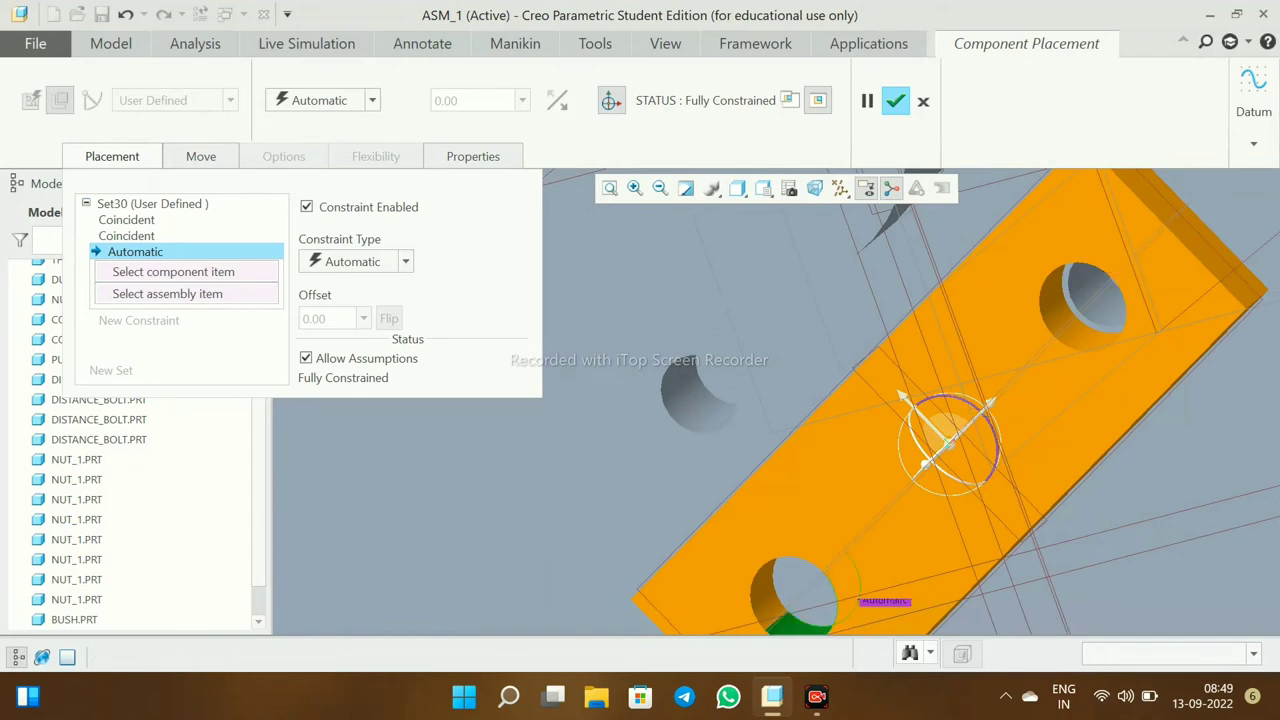
pyautogui.click(850, 480)
pyautogui.click(700, 395)
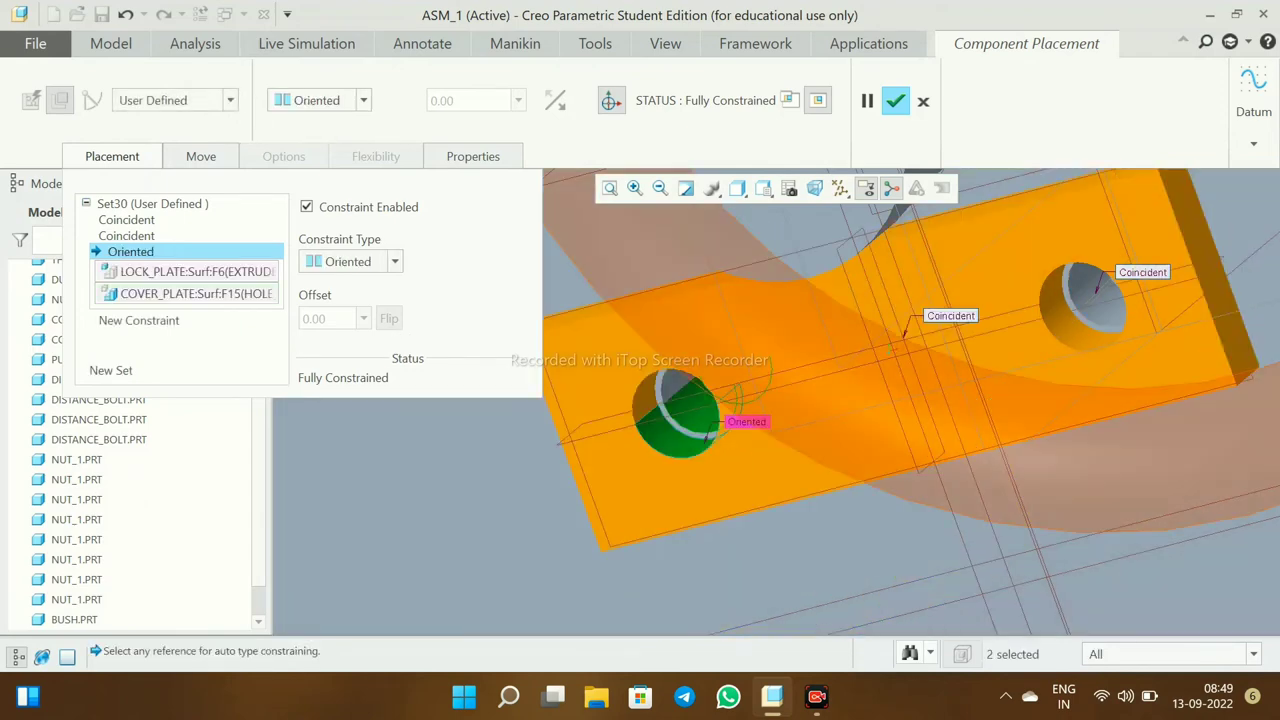
pyautogui.click(350, 261)
pyautogui.click(350, 301)
# - Check the lock plate's position and accept the fully constrained placement
pyautogui.scroll(-2, 1060, 220)
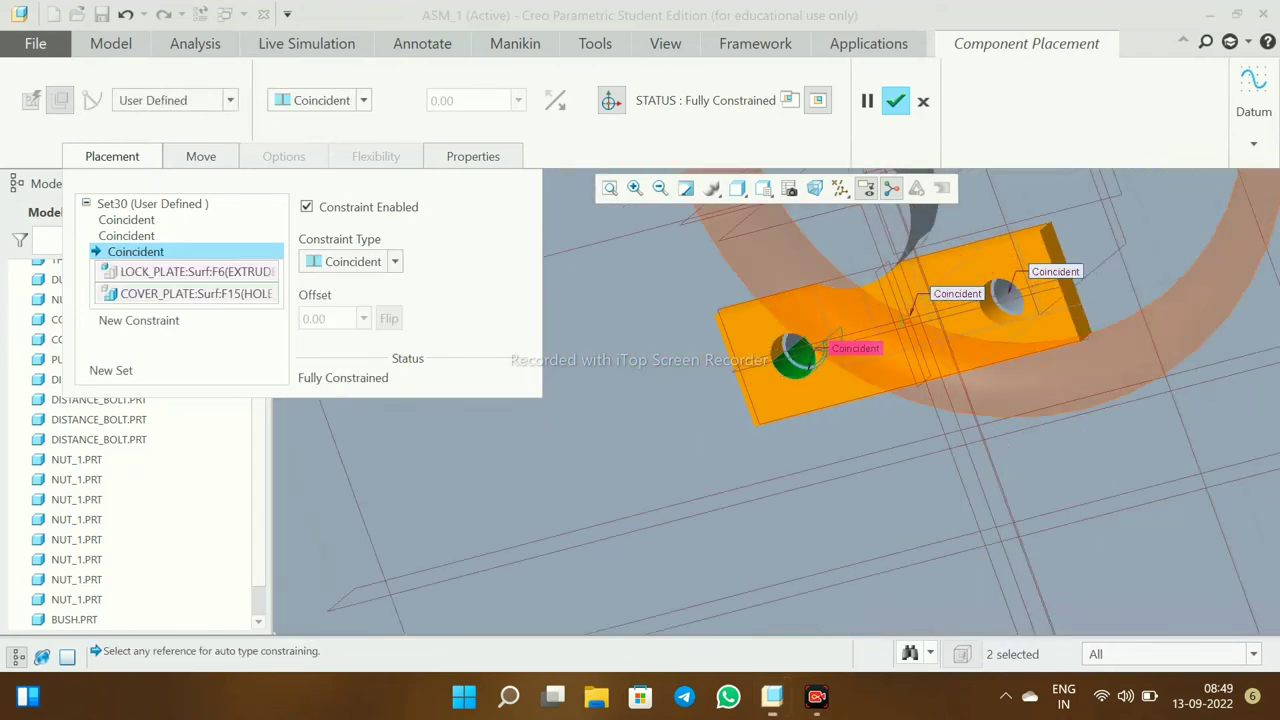
pyautogui.scroll(-2, 1060, 220)
pyautogui.scroll(-3, 1060, 220)
pyautogui.moveTo(900, 450)
pyautogui.mouseDown(button='middle')
pyautogui.moveTo(820, 400)
pyautogui.moveTo(860, 470)
pyautogui.moveTo(900, 500)
pyautogui.moveTo(830, 450)
pyautogui.moveTo(833, 468)
pyautogui.moveTo(850, 450)
pyautogui.moveTo(820, 470)
pyautogui.moveTo(760, 460)
pyautogui.mouseUp(button='middle')
pyautogui.middleClick(830, 450)
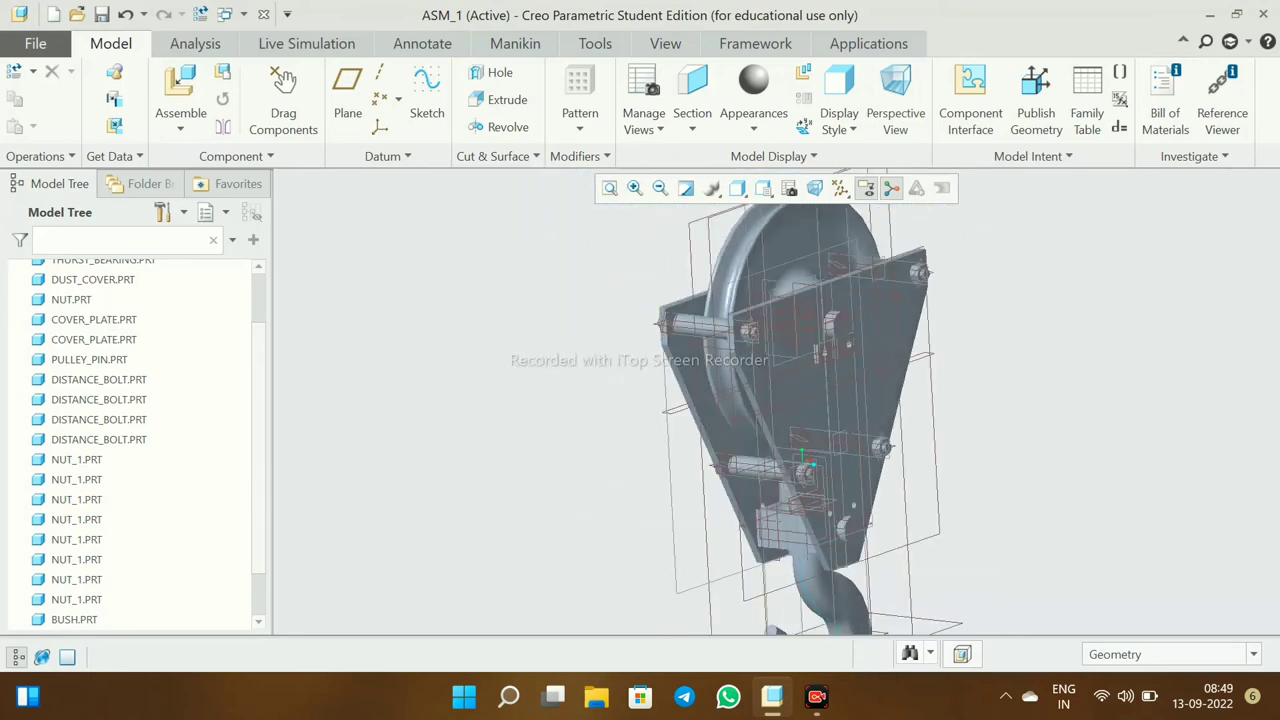
pyautogui.scroll(3, 733, 459)
# - Dismiss the file dialog, try repeating the lock plate on a hole axis, then exit
pyautogui.click(180, 85)
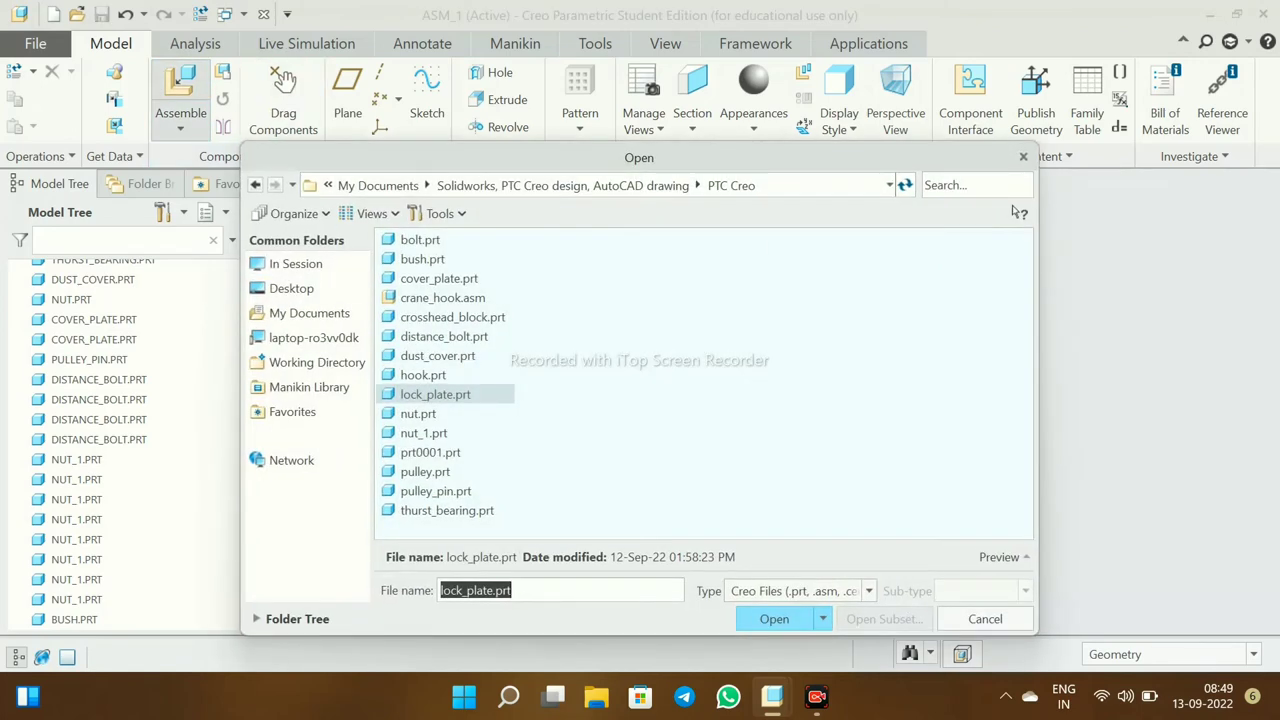
pyautogui.click(1023, 157)
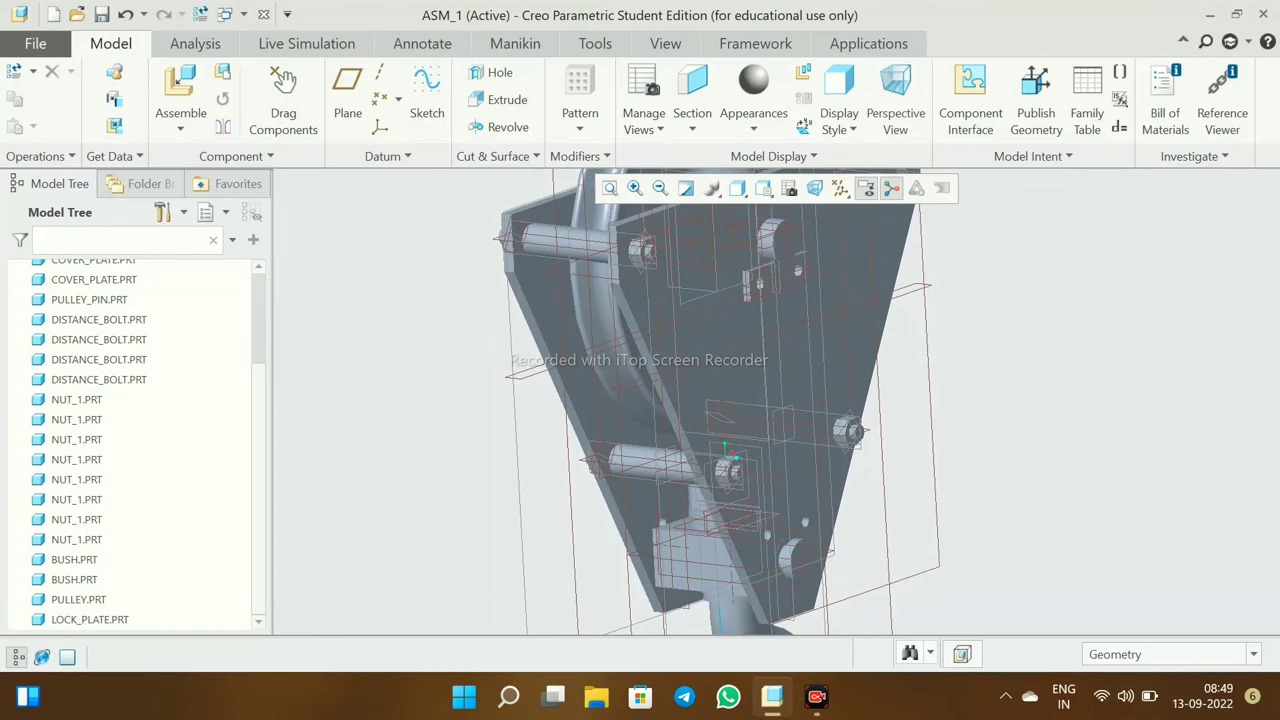
pyautogui.click(222, 97)
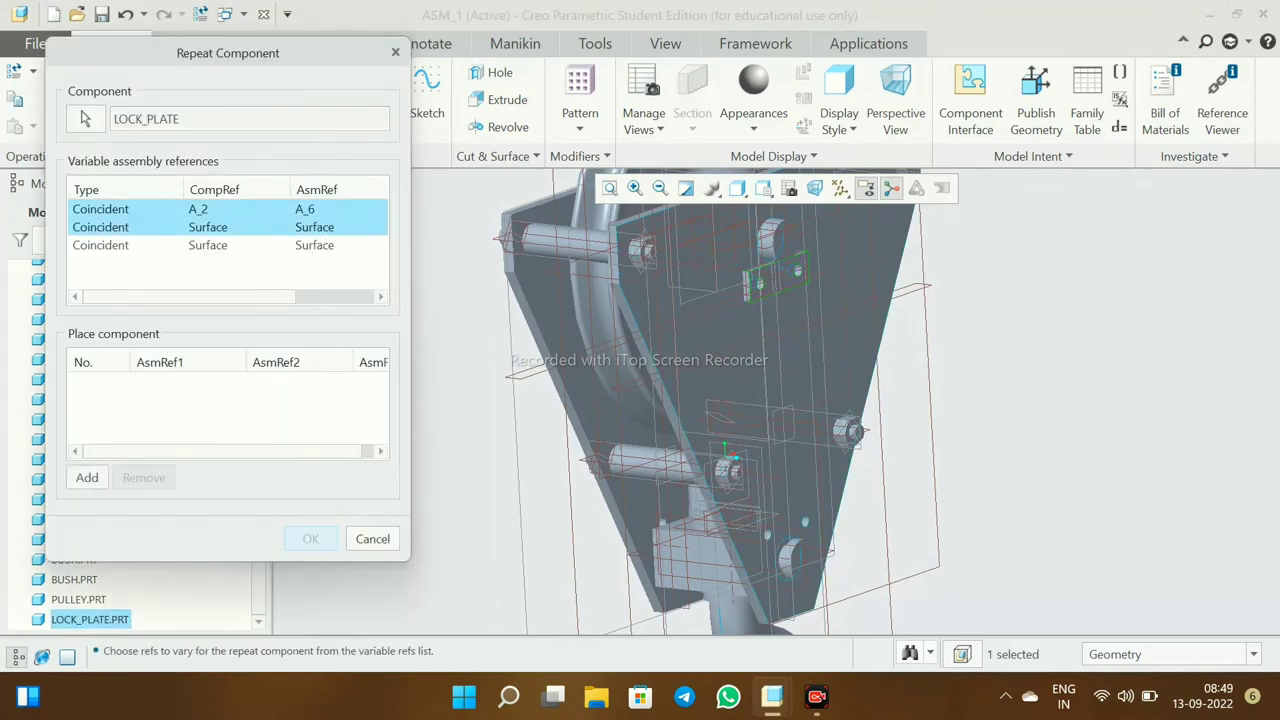
pyautogui.scroll(5, 802, 535)
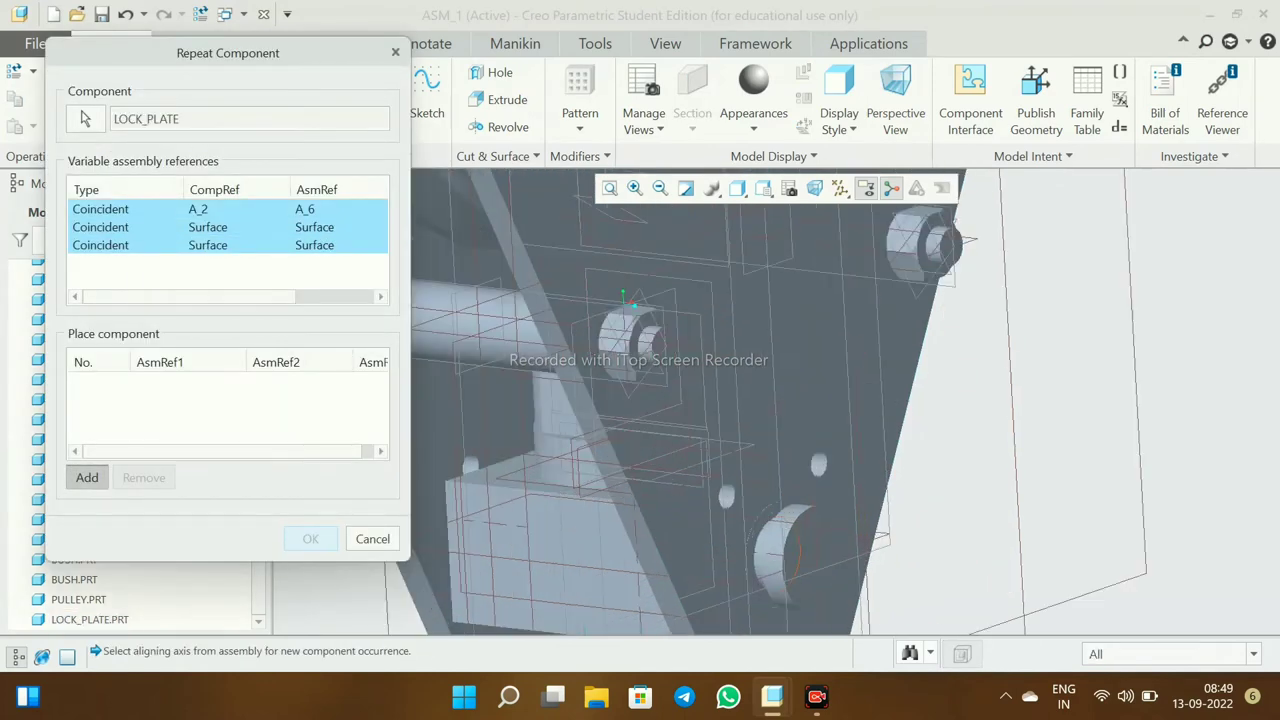
pyautogui.scroll(5, 802, 535)
pyautogui.click(820, 468)
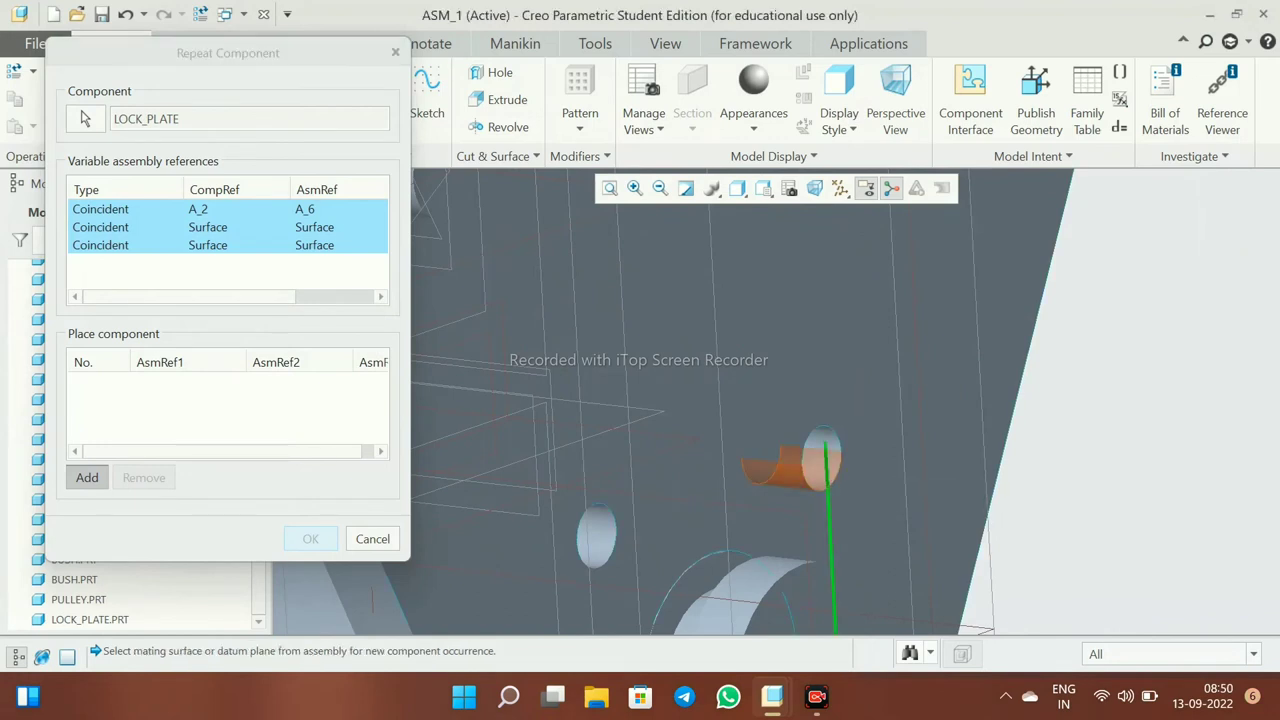
pyautogui.moveTo(820, 468); pyautogui.dragTo(680, 400, button='middle')
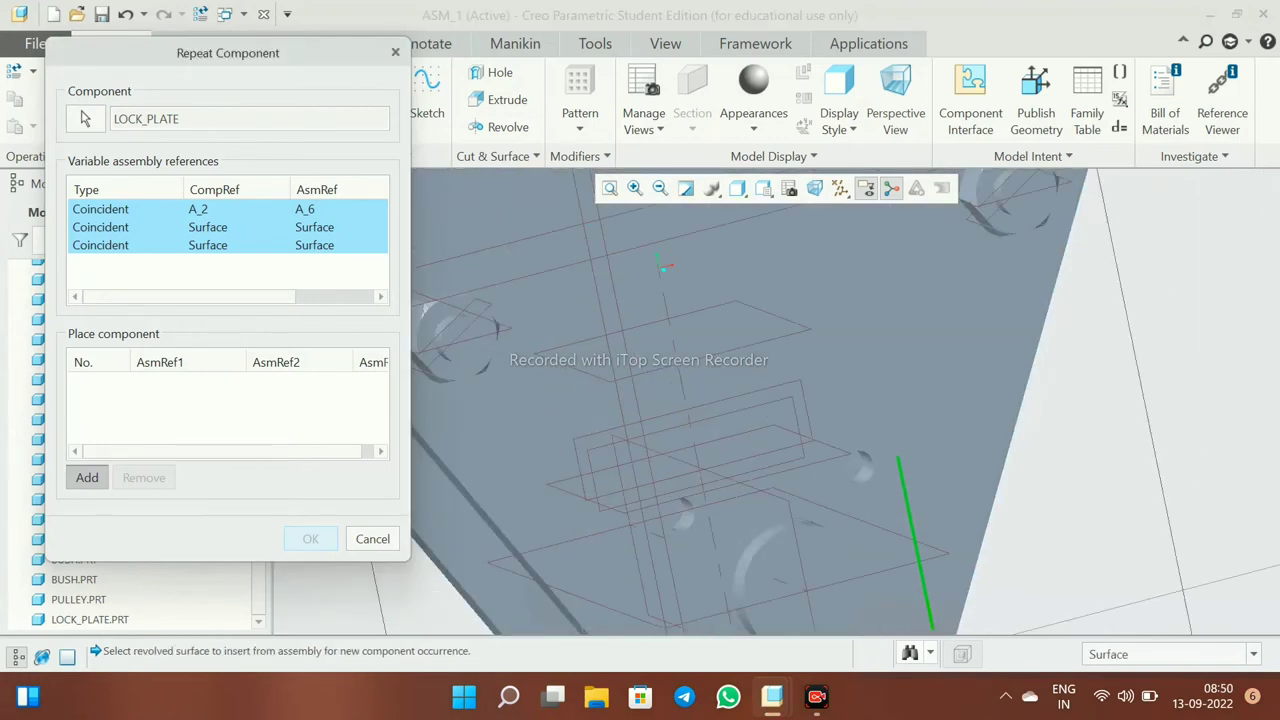
pyautogui.press('Escape')
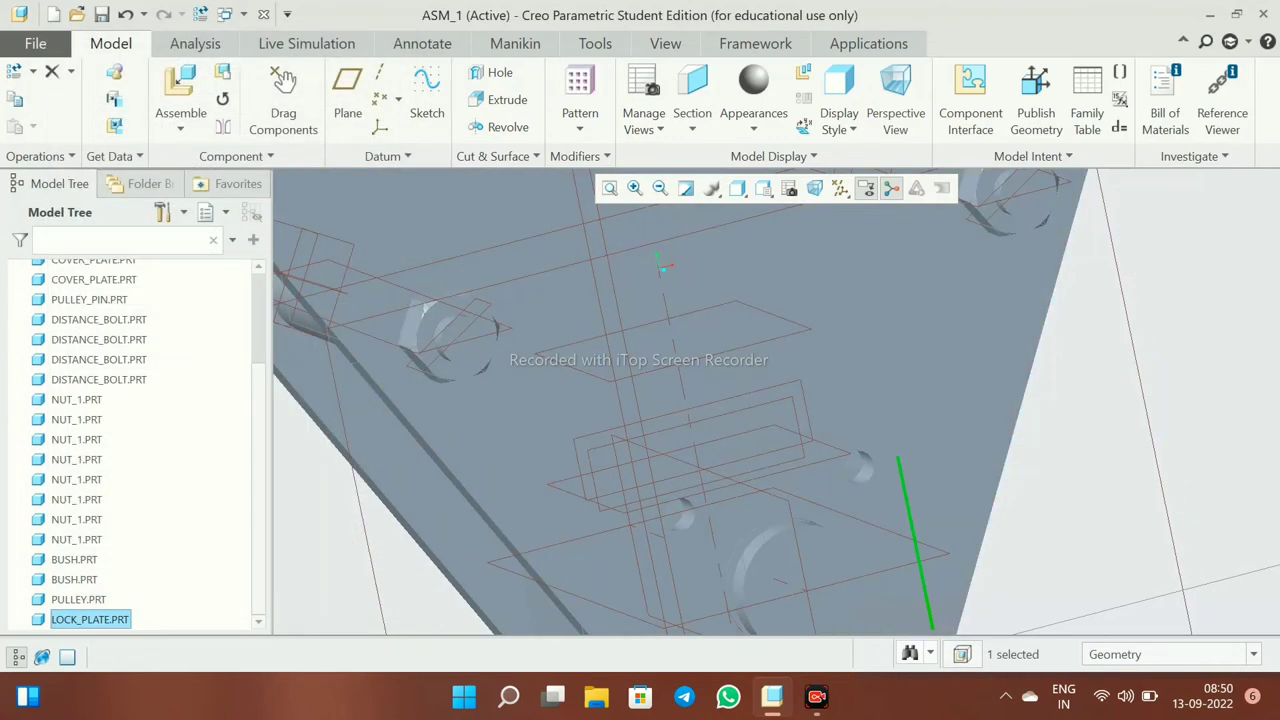
# - Reopen Repeat Component for the lock plate and add a new occurrence
pyautogui.click(222, 98)
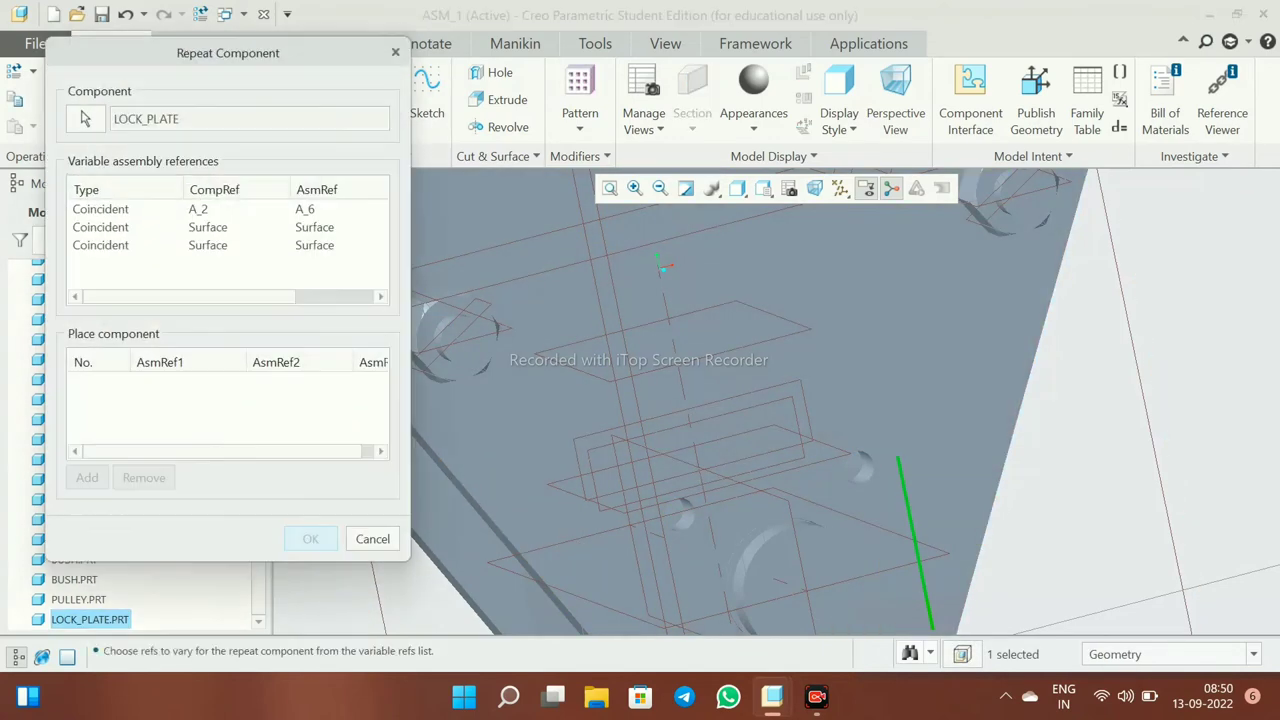
pyautogui.moveTo(700, 420); pyautogui.dragTo(660, 400, button='middle')
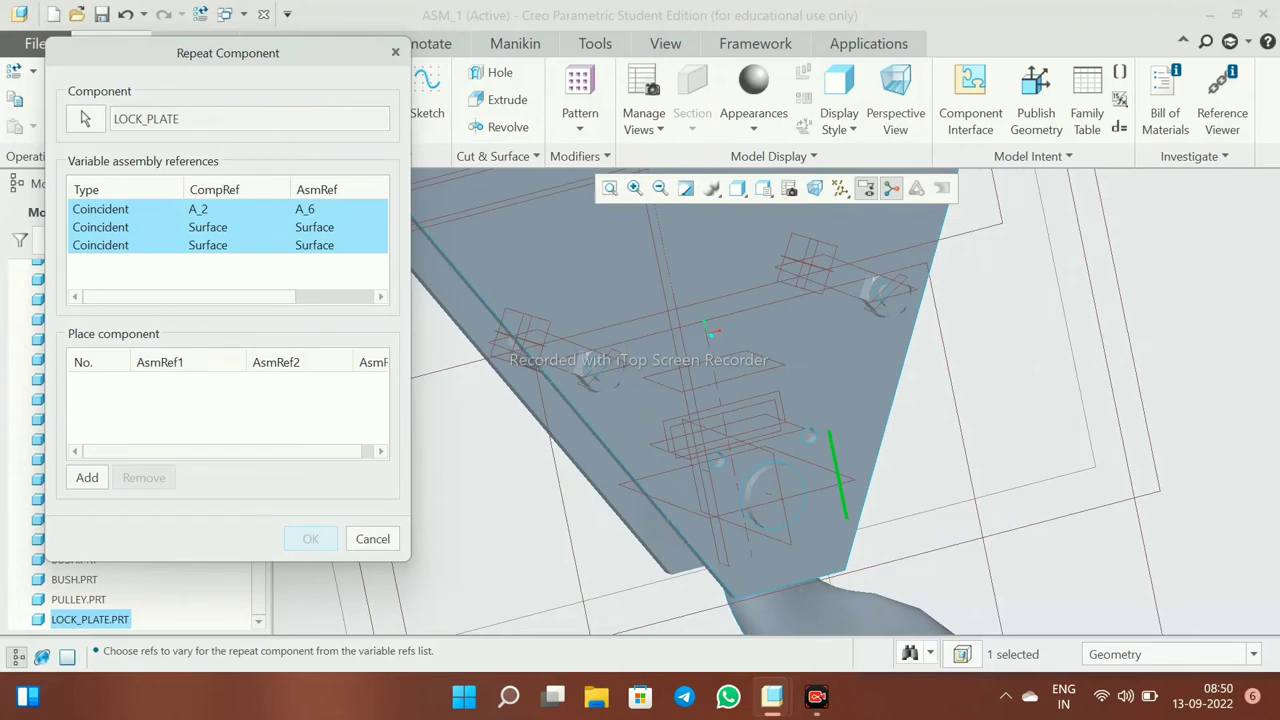
pyautogui.click(87, 477)
pyautogui.hotkey('ctrl', 'd')
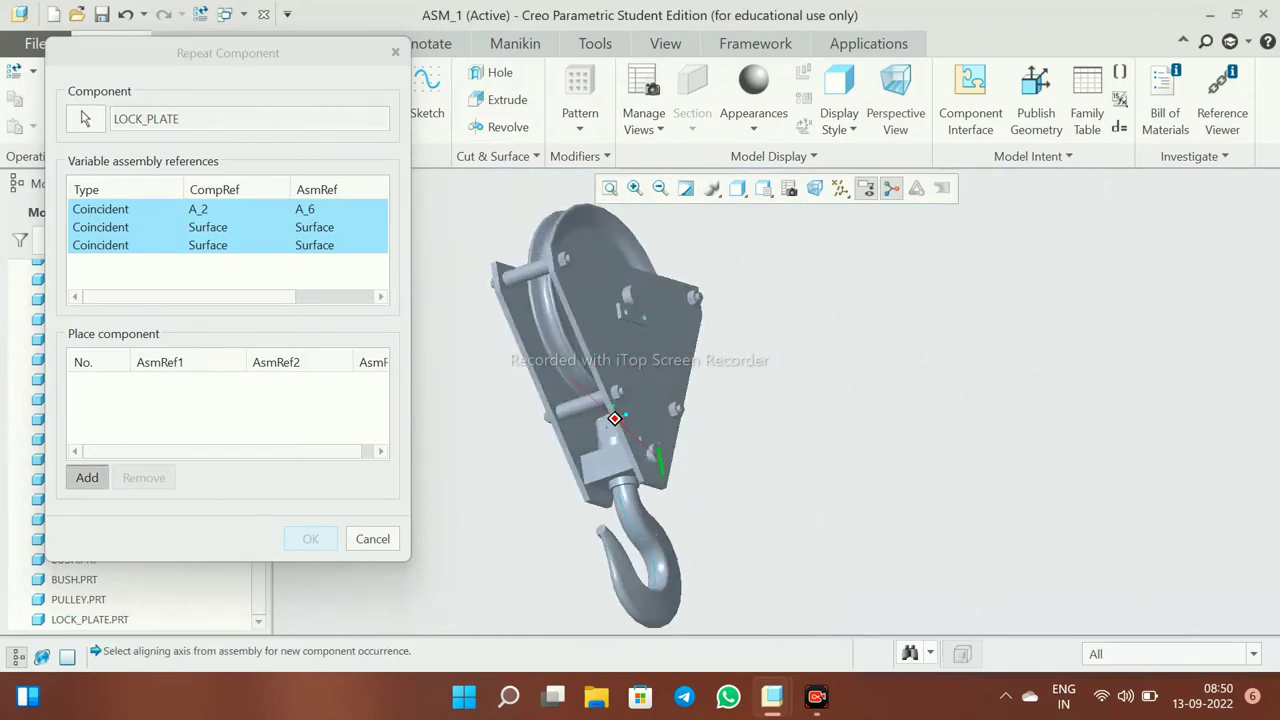
pyautogui.scroll(-3, 620, 420)
pyautogui.scroll(-2, 620, 420)
pyautogui.scroll(-2, 620, 420)
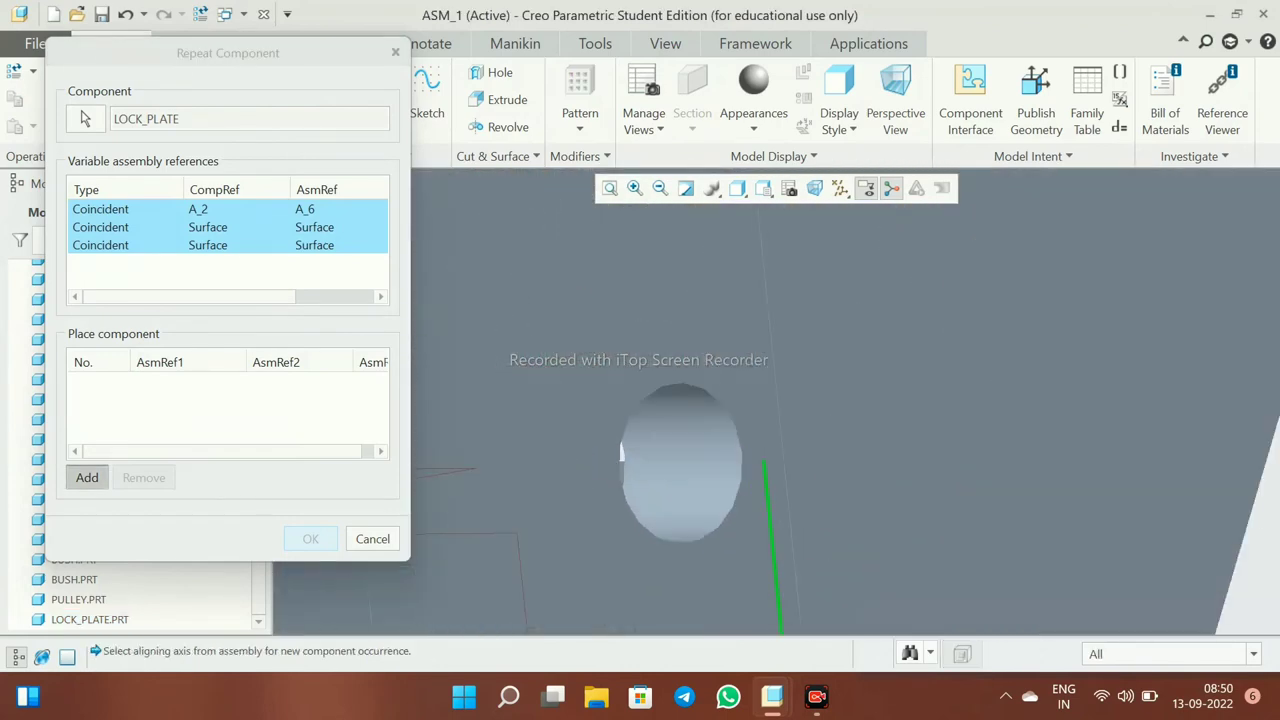
pyautogui.scroll(2, 680, 420)
pyautogui.scroll(2, 680, 420)
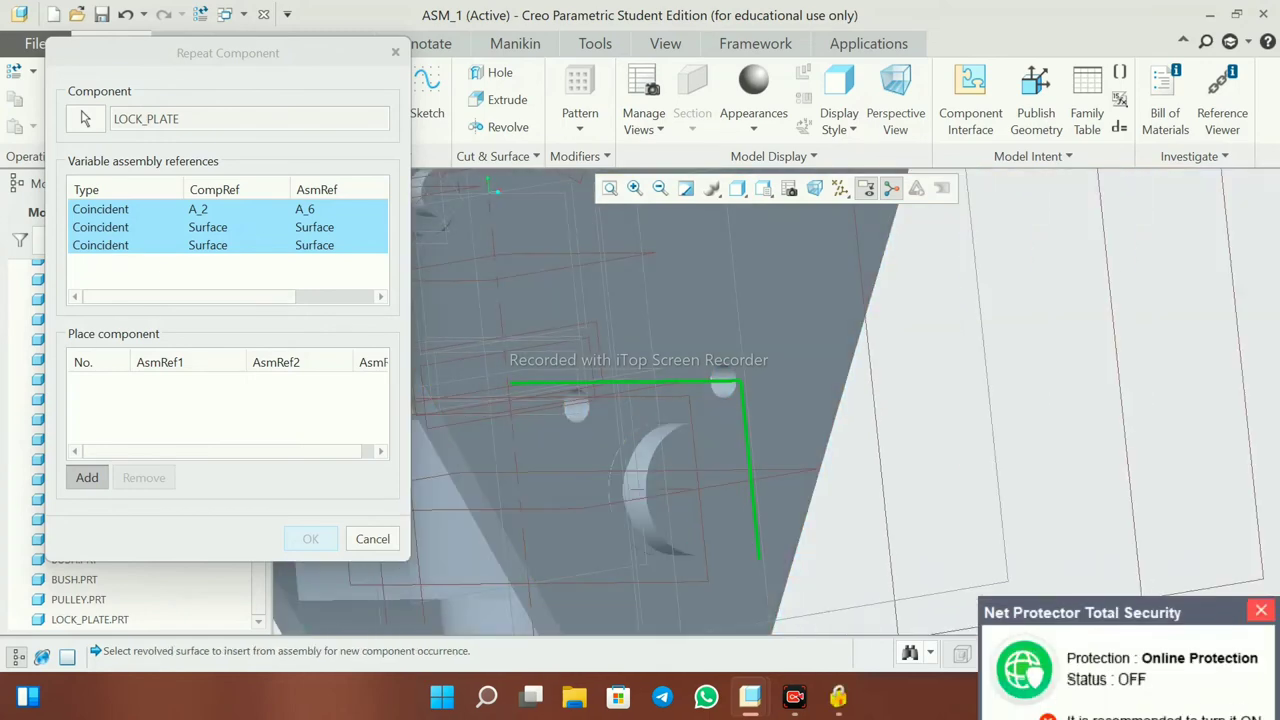
pyautogui.scroll(3, 680, 420)
pyautogui.scroll(-1, 720, 400)
pyautogui.scroll(-3, 720, 400)
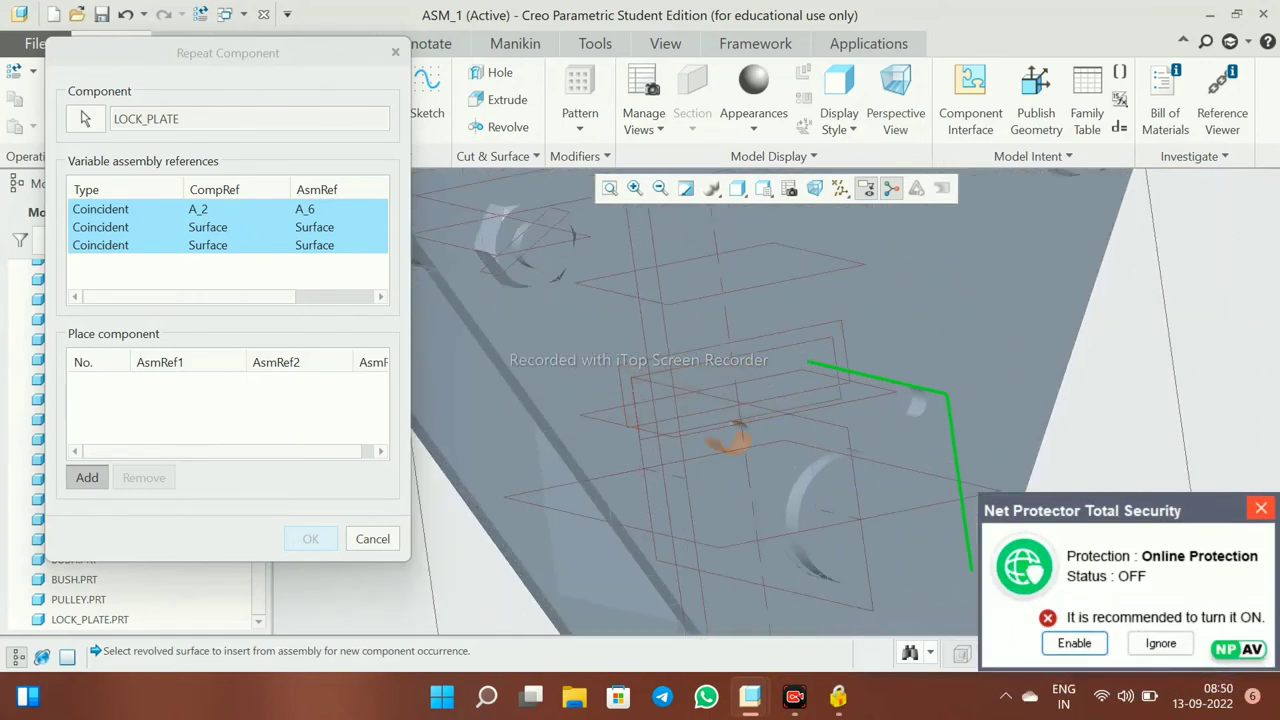
pyautogui.scroll(-2, 720, 400)
pyautogui.scroll(3, 720, 420)
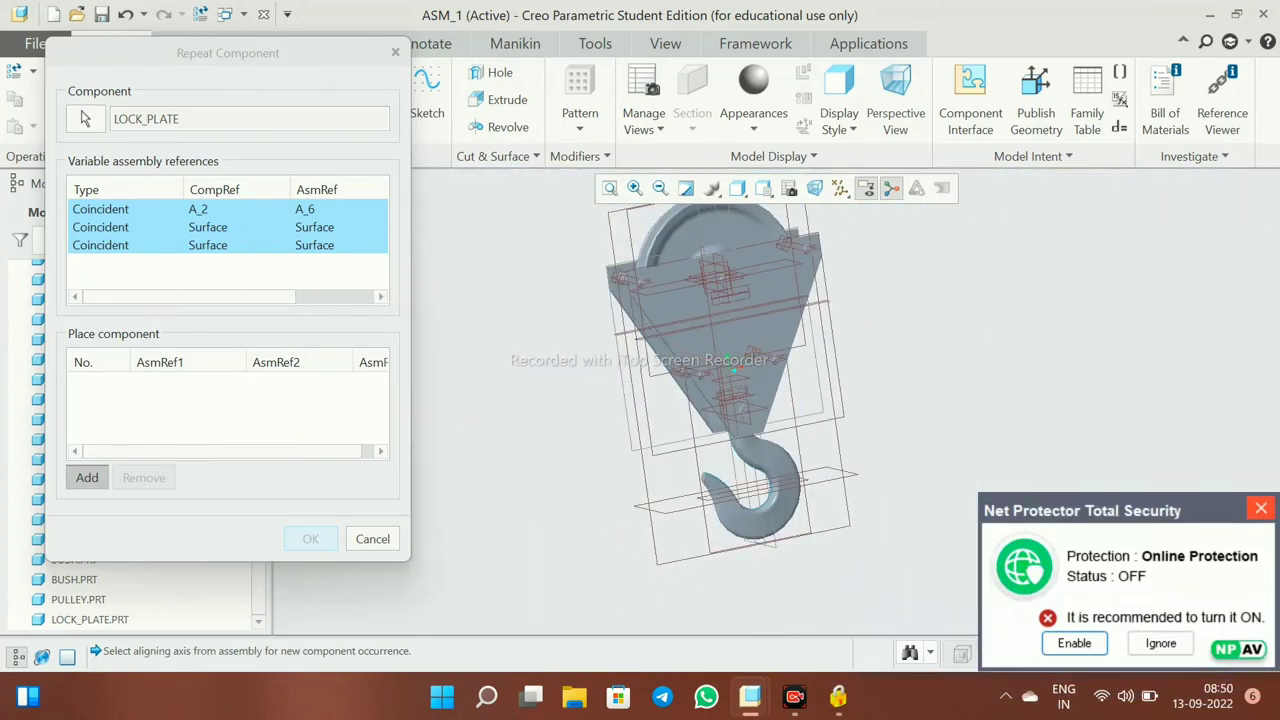
pyautogui.scroll(-3, 720, 420)
pyautogui.scroll(-2, 720, 420)
pyautogui.scroll(1, 720, 420)
pyautogui.moveTo(705, 540); pyautogui.dragTo(676, 486, button='middle')
pyautogui.scroll(-3, 677, 486)
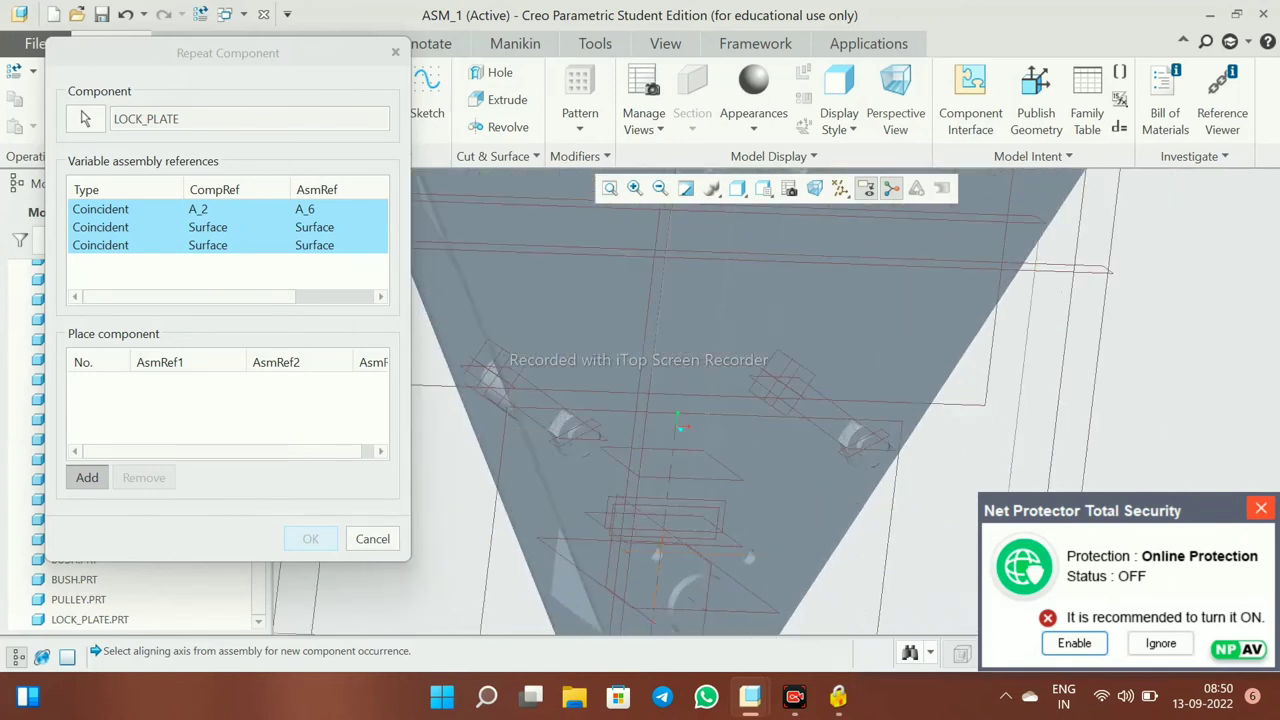
pyautogui.scroll(-2, 677, 486)
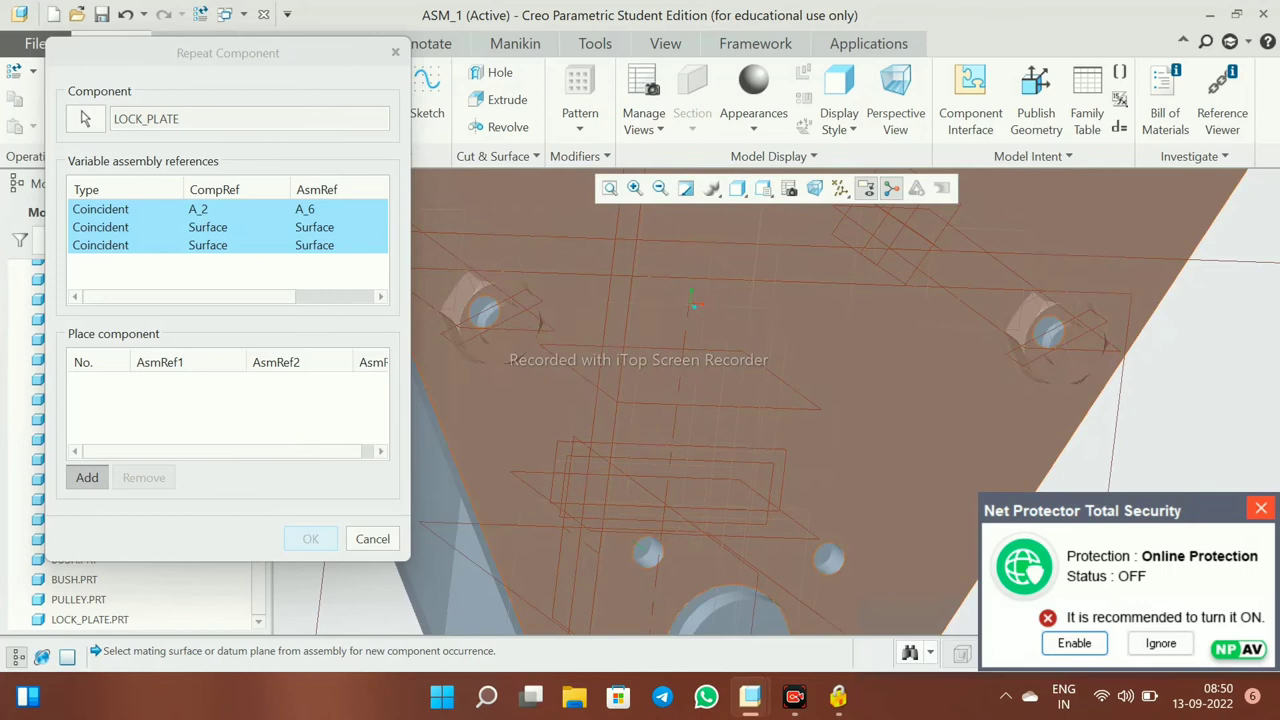
# - Pick mating surfaces for the repeated copy, then cancel the Repeat Component dialog
pyautogui.click(692, 302)
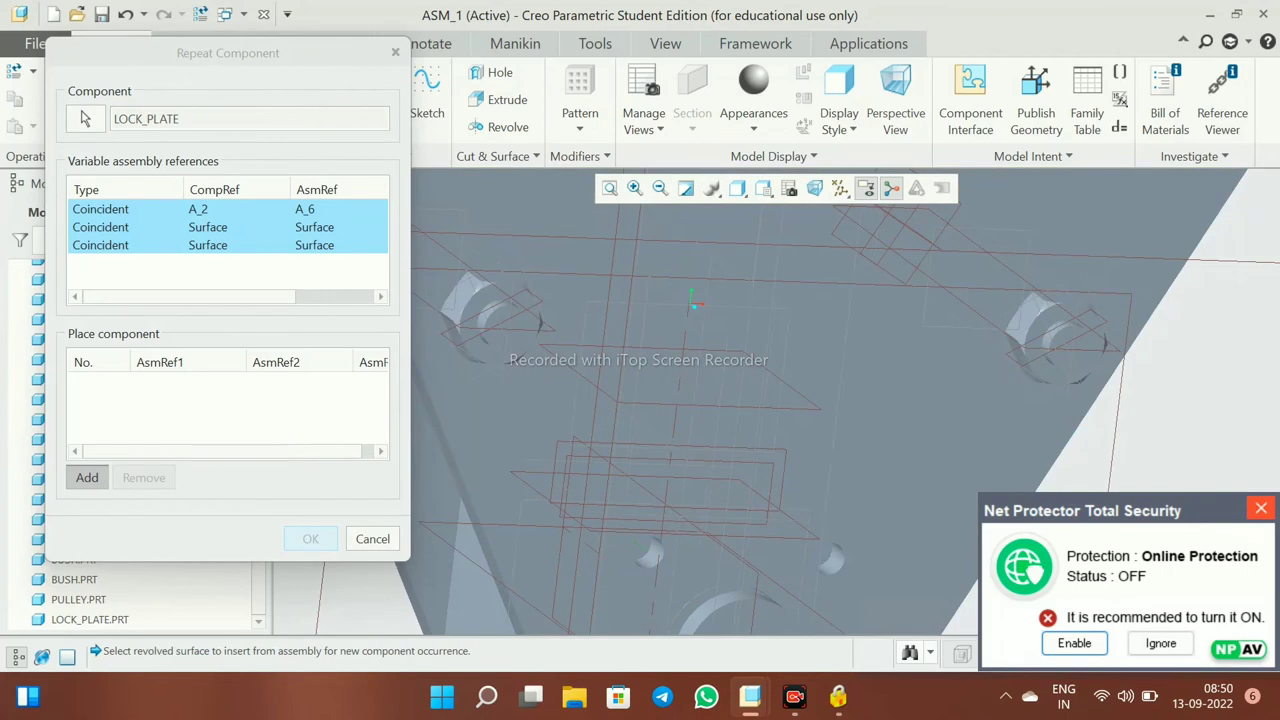
pyautogui.scroll(3, 692, 302)
pyautogui.scroll(2, 760, 423)
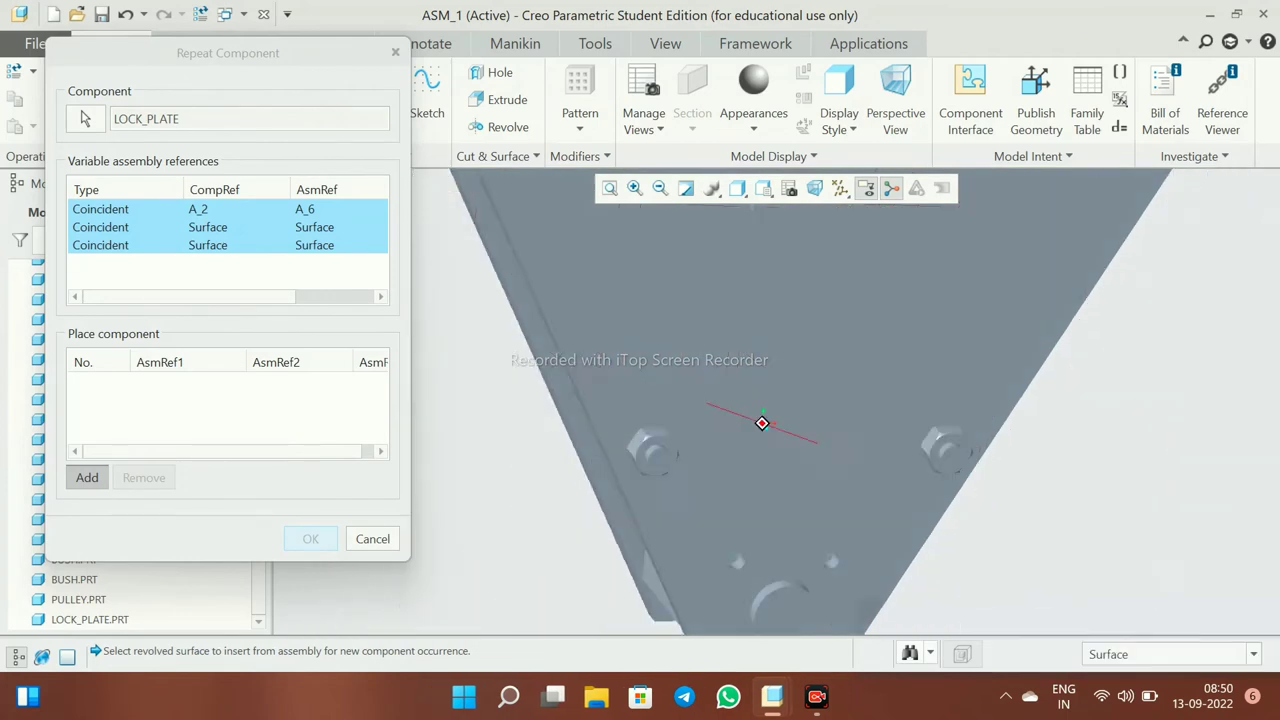
pyautogui.moveTo(761, 423)
pyautogui.mouseDown(button='middle')
pyautogui.moveTo(700, 505)
pyautogui.moveTo(760, 540)
pyautogui.mouseUp(button='middle')
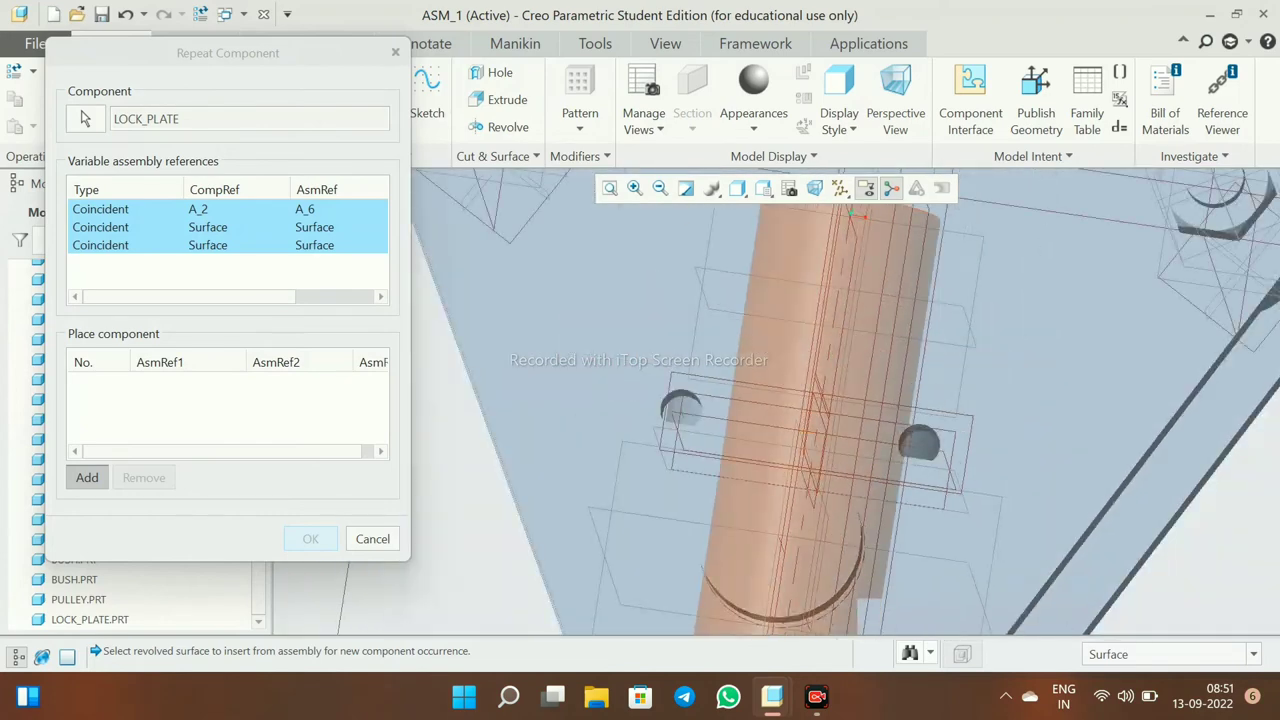
pyautogui.scroll(2, 780, 400)
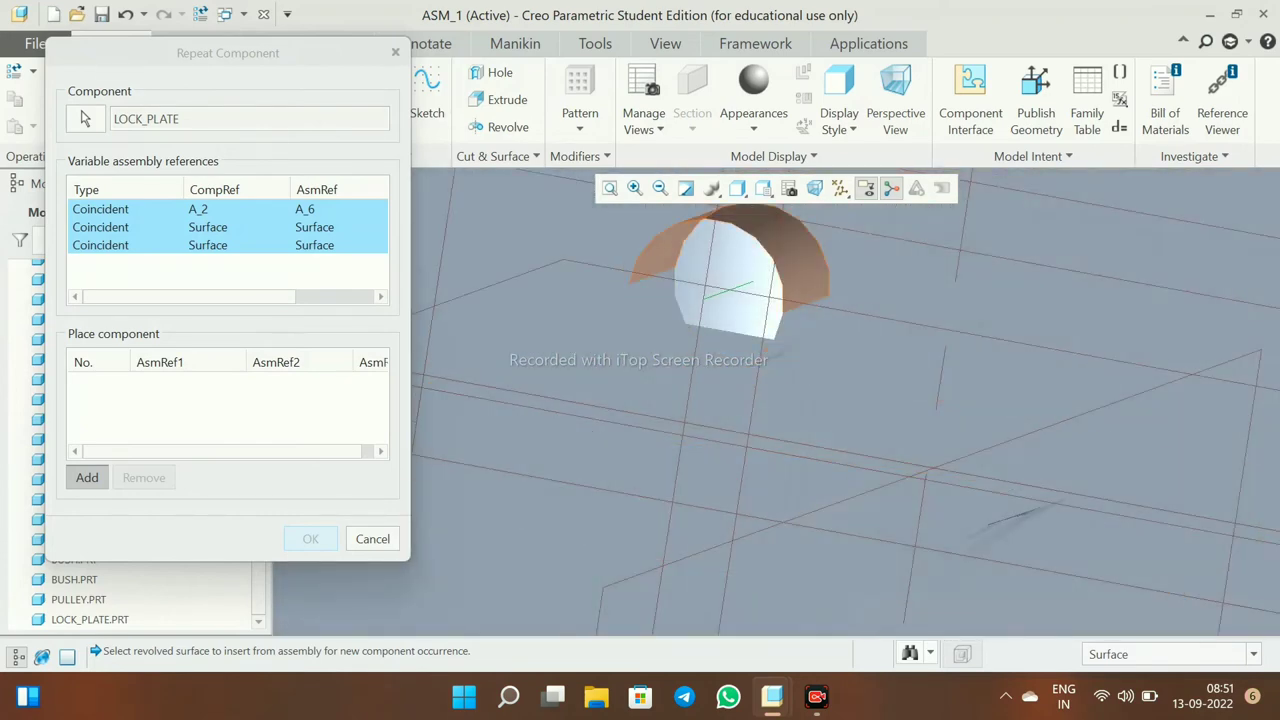
pyautogui.click(688, 235)
pyautogui.scroll(3, 780, 400)
pyautogui.moveTo(800, 400); pyautogui.dragTo(720, 460, button='middle')
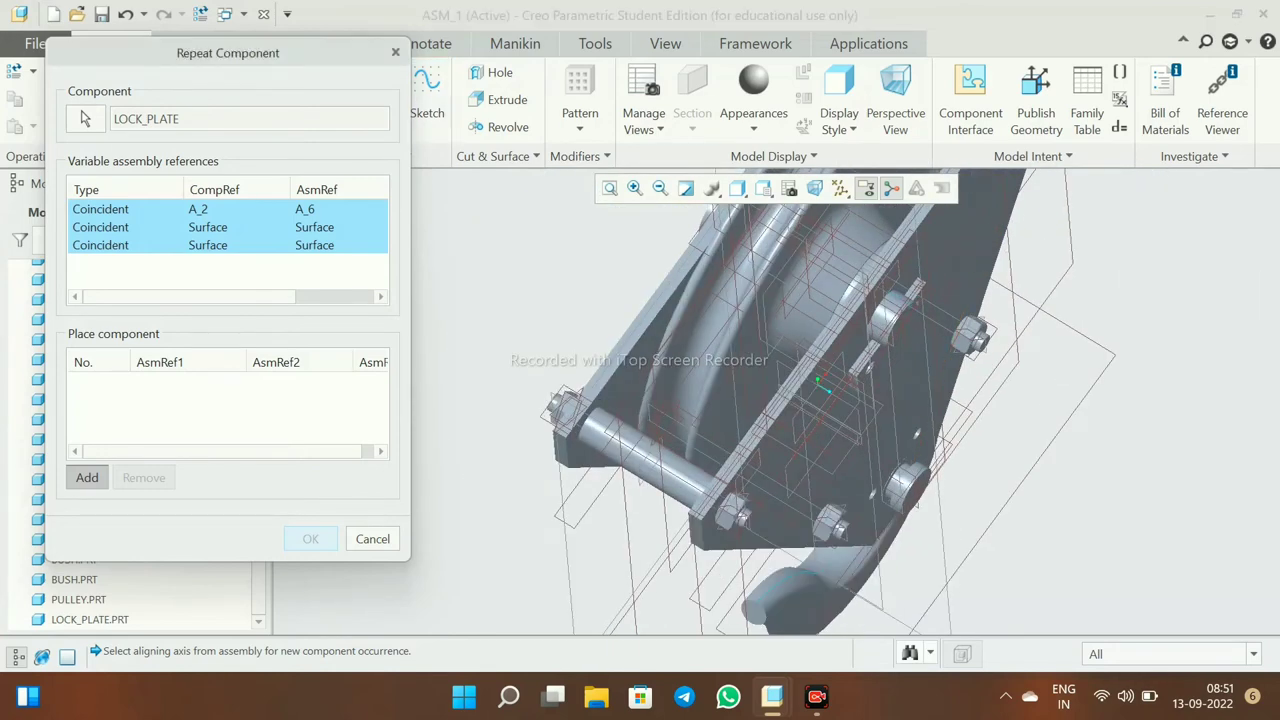
pyautogui.click(372, 538)
pyautogui.moveTo(760, 420); pyautogui.dragTo(690, 395, button='middle')
pyautogui.scroll(-2, 620, 400)
# - Load lock_plate.prt and make its axis coincident with the cover plate hole axis
pyautogui.click(180, 90)
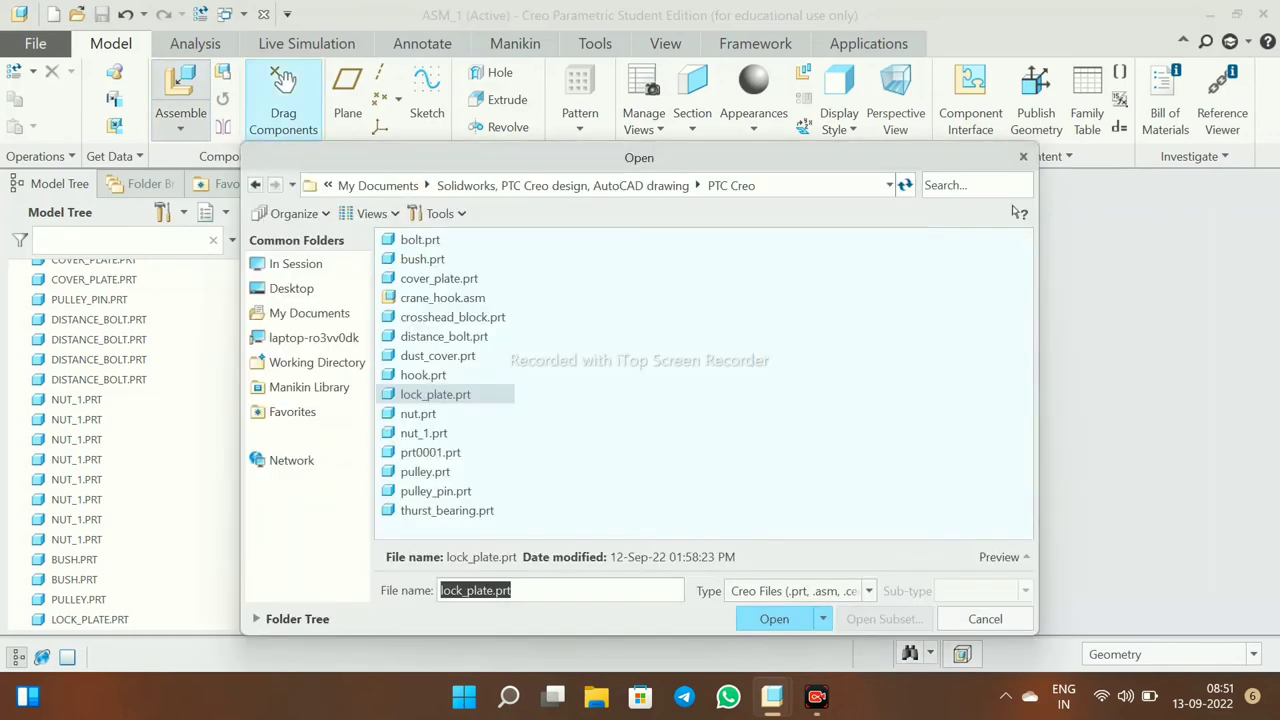
pyautogui.click(774, 618)
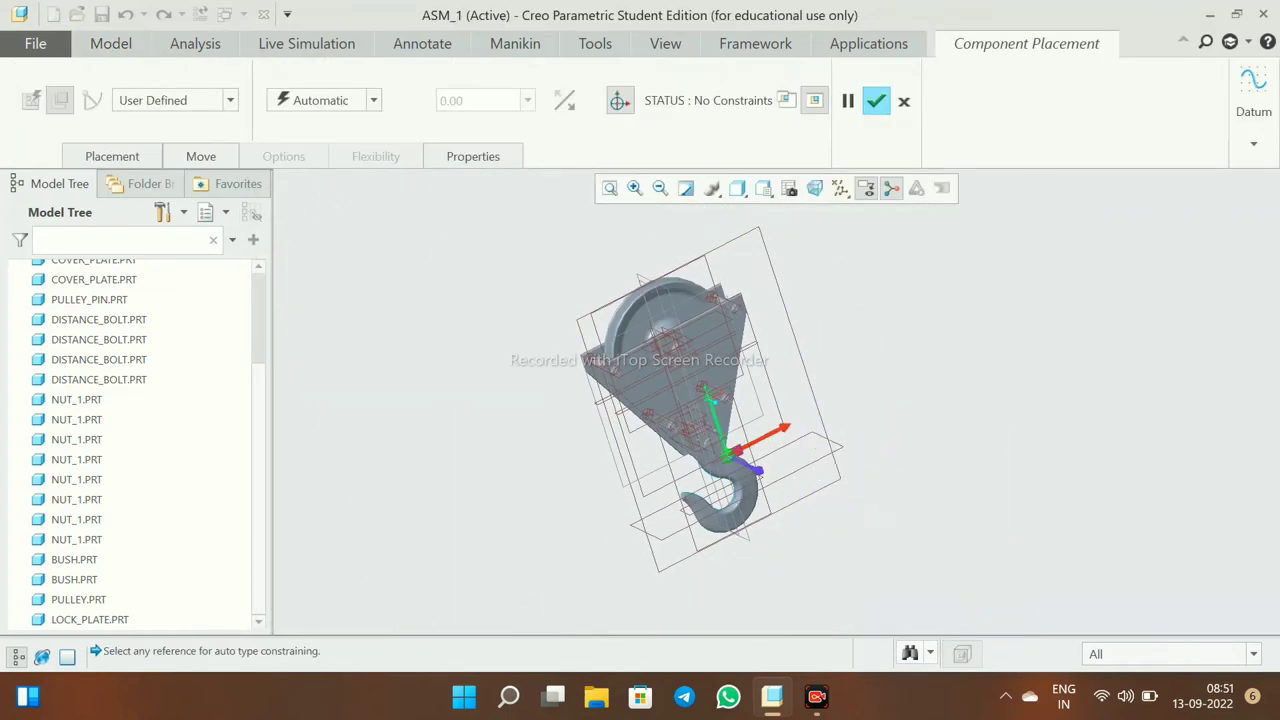
pyautogui.scroll(-5, 560, 430)
pyautogui.click(112, 156)
pyautogui.click(405, 261)
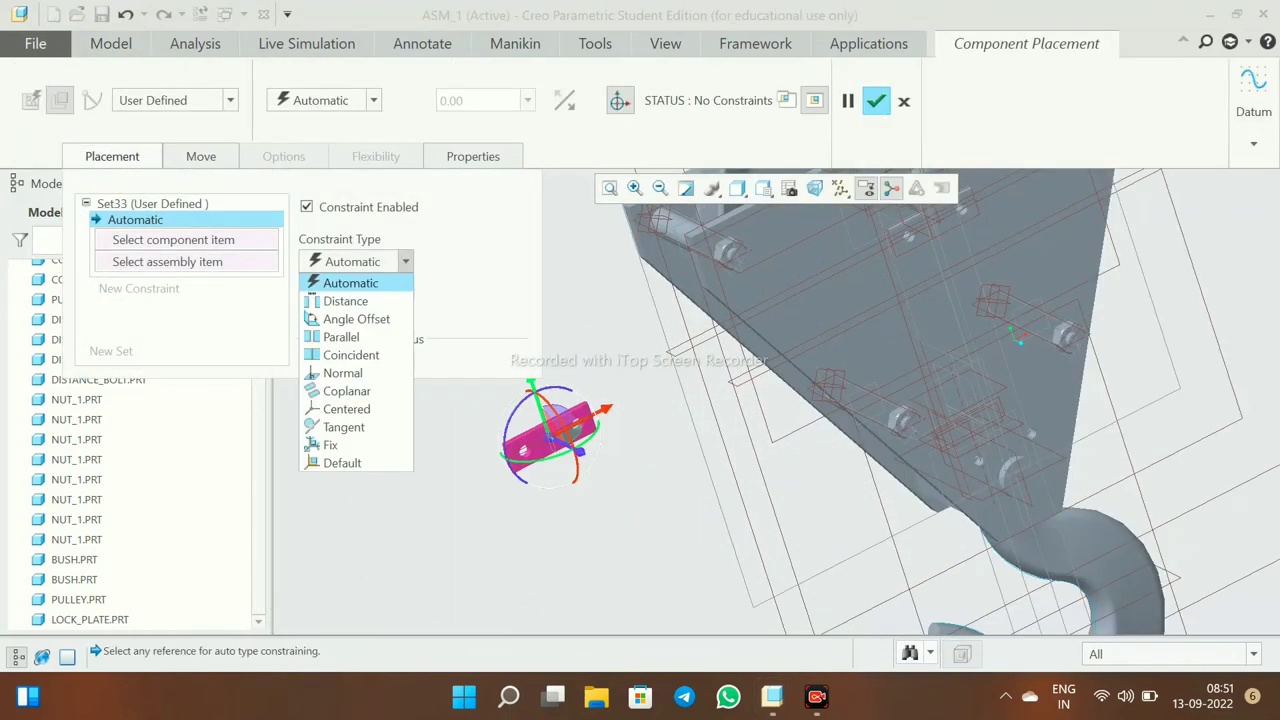
pyautogui.click(345, 354)
pyautogui.scroll(-3, 797, 356)
pyautogui.scroll(-3, 797, 356)
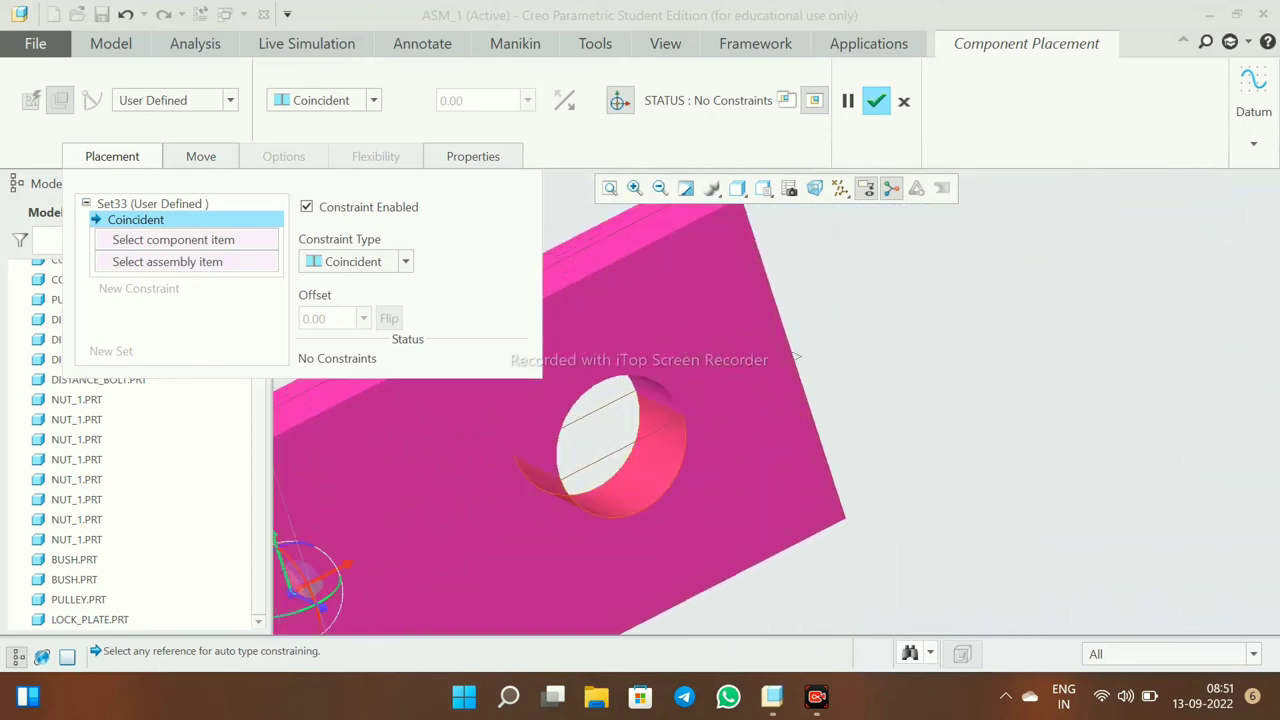
pyautogui.scroll(5, 797, 356)
pyautogui.scroll(-3, 797, 356)
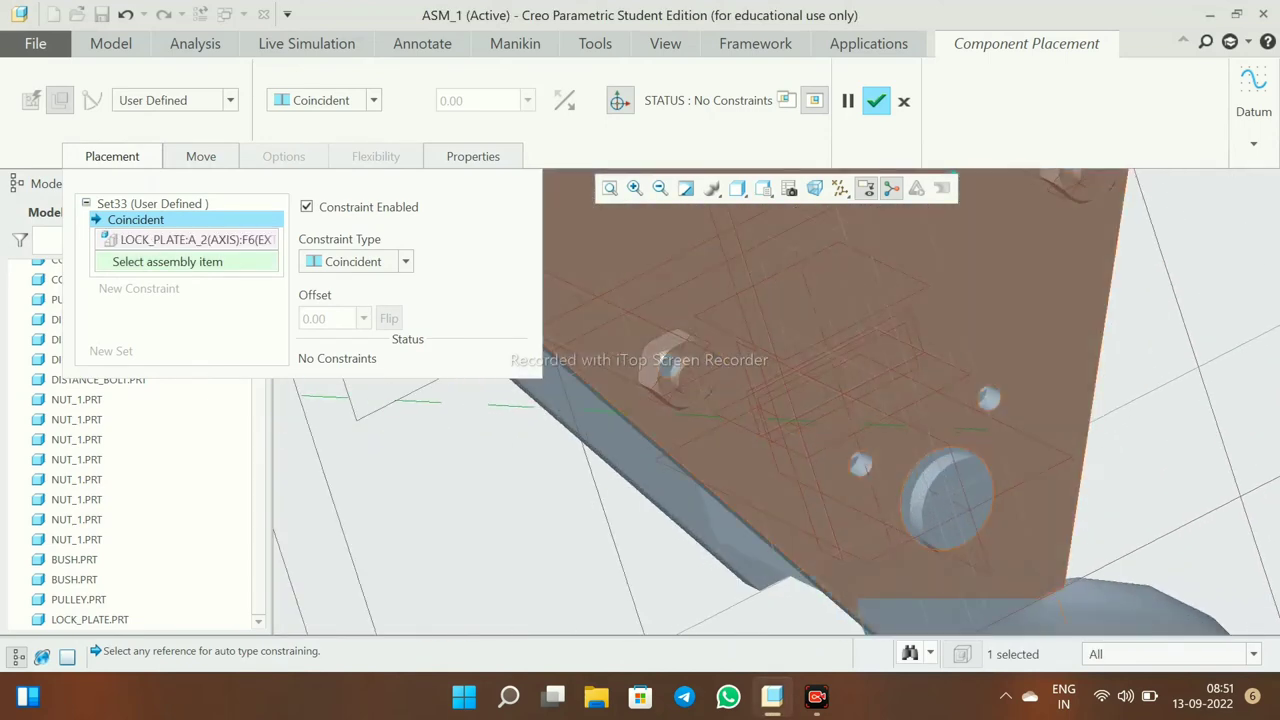
pyautogui.scroll(-3, 797, 356)
pyautogui.click(940, 380)
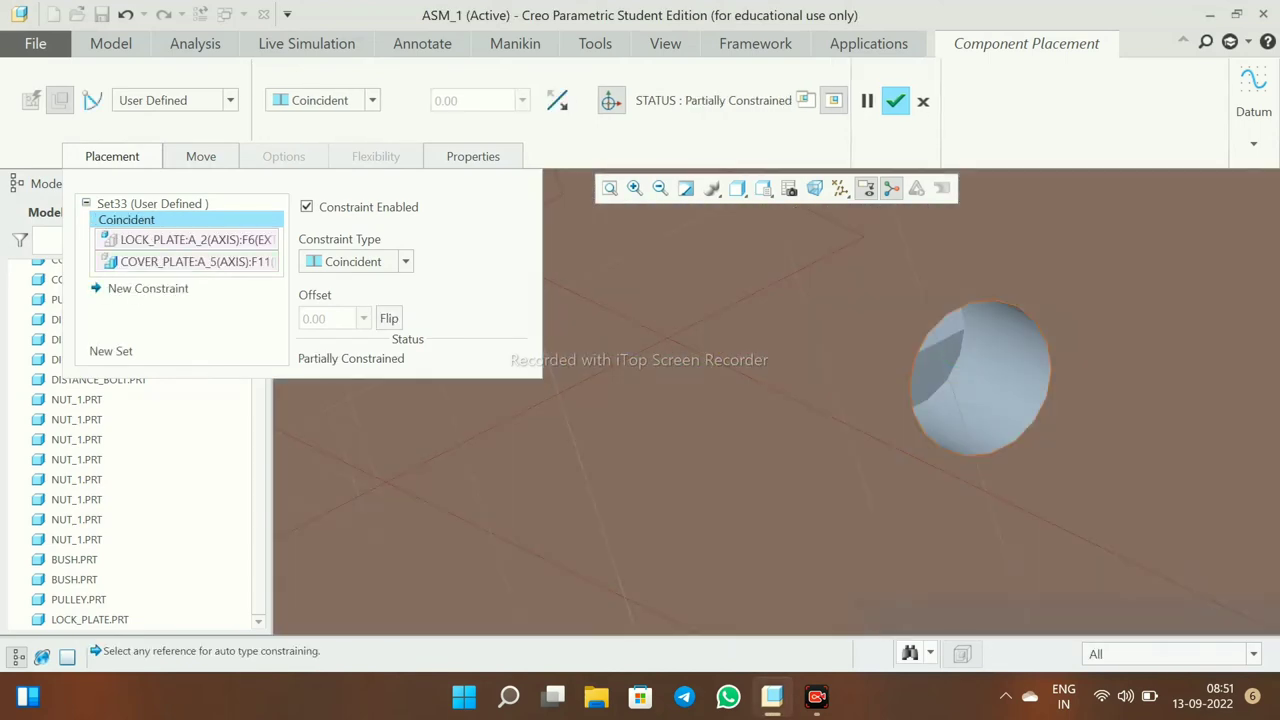
# - Re-pick the lock plate's other hole axis, keeping it Coincident with the cover plate hole
pyautogui.scroll(2, 797, 356)
pyautogui.scroll(2, 797, 356)
pyautogui.moveTo(797, 356)
pyautogui.mouseDown(button='middle')
pyautogui.moveTo(817, 340)
pyautogui.moveTo(890, 365)
pyautogui.mouseUp(button='middle')
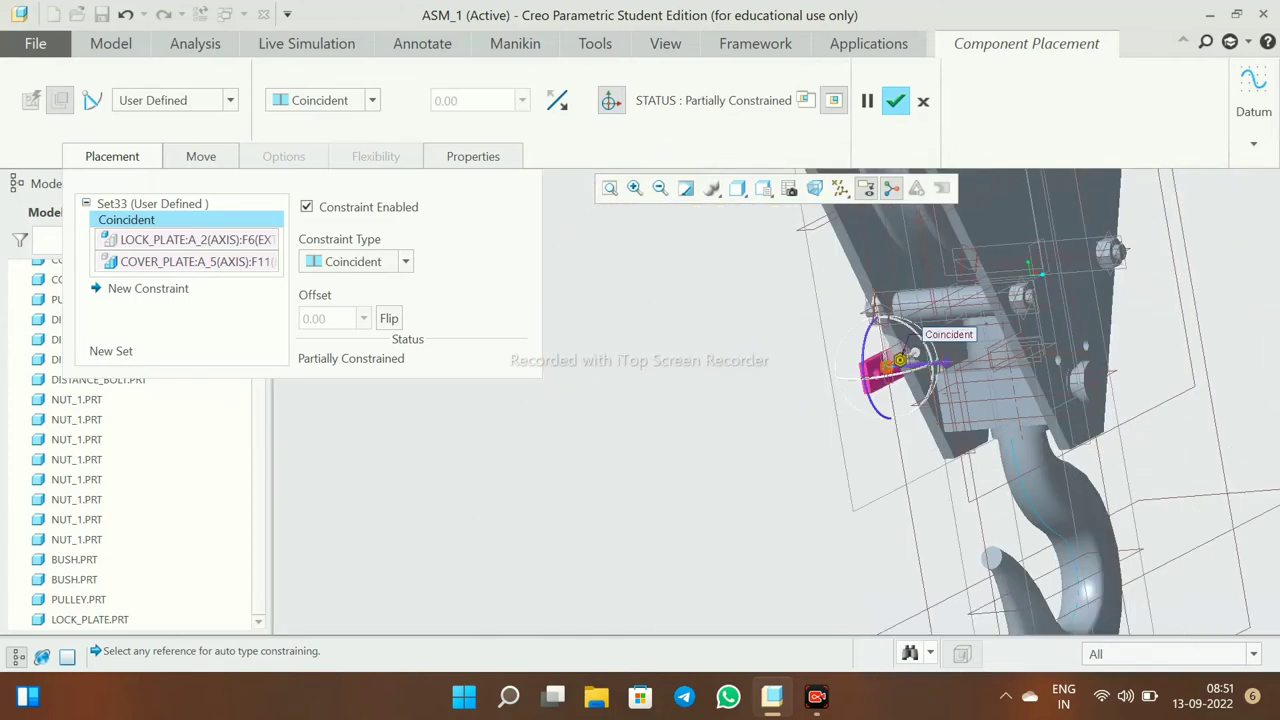
pyautogui.scroll(-3, 1000, 400)
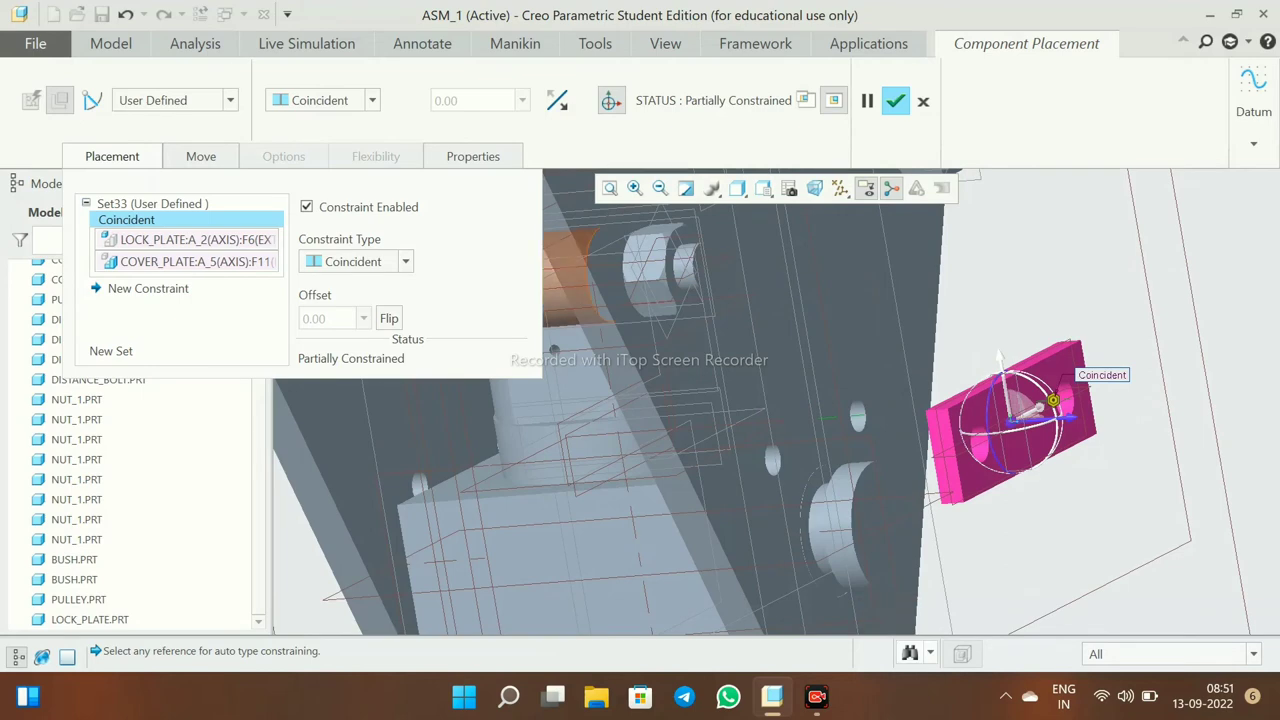
pyautogui.moveTo(1053, 400); pyautogui.dragTo(1058, 395, button='middle')
pyautogui.scroll(-3, 1058, 395)
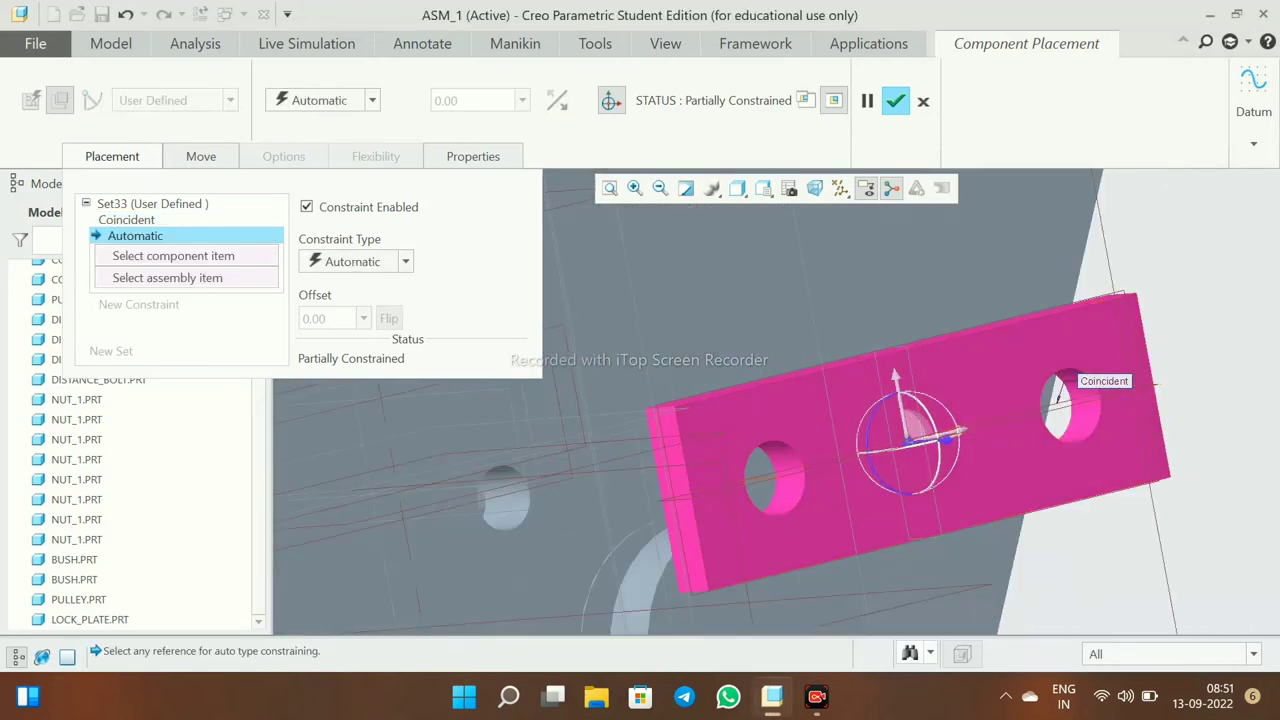
pyautogui.scroll(-5, 806, 457)
pyautogui.click(806, 457)
pyautogui.scroll(5, 806, 457)
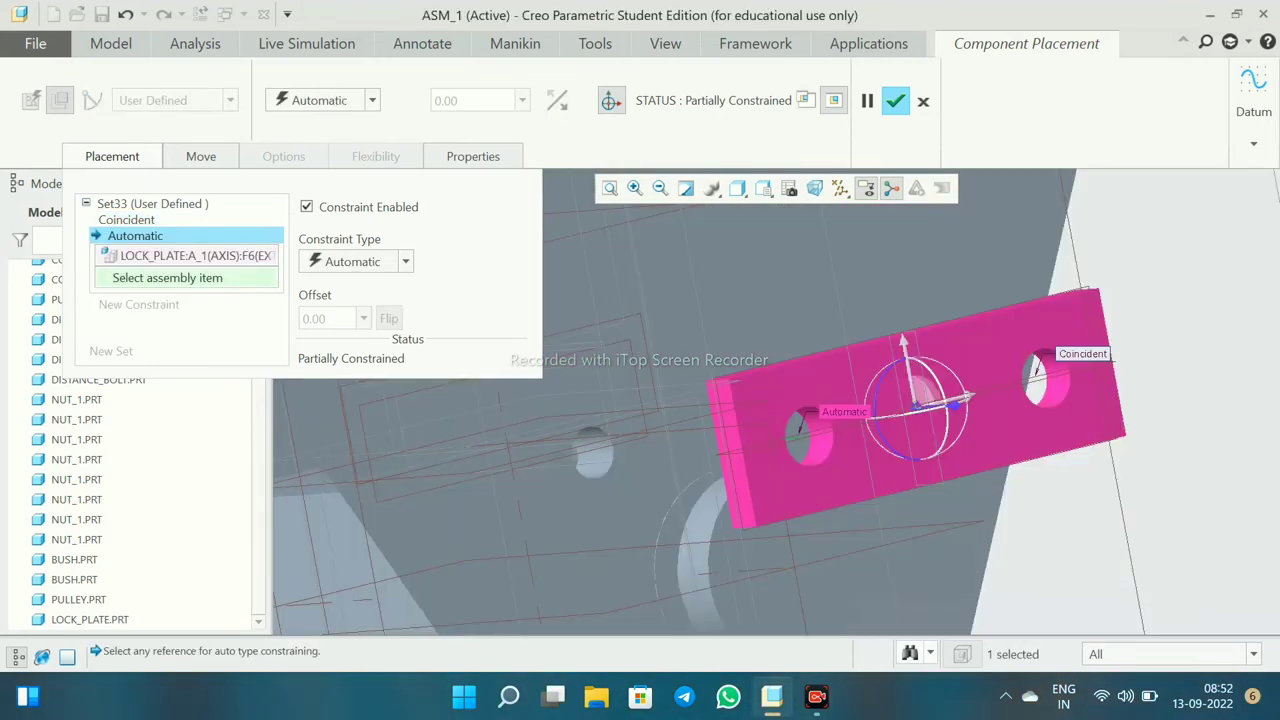
pyautogui.scroll(-3, 836, 472)
pyautogui.scroll(-3, 546, 460)
pyautogui.scroll(-3, 776, 402)
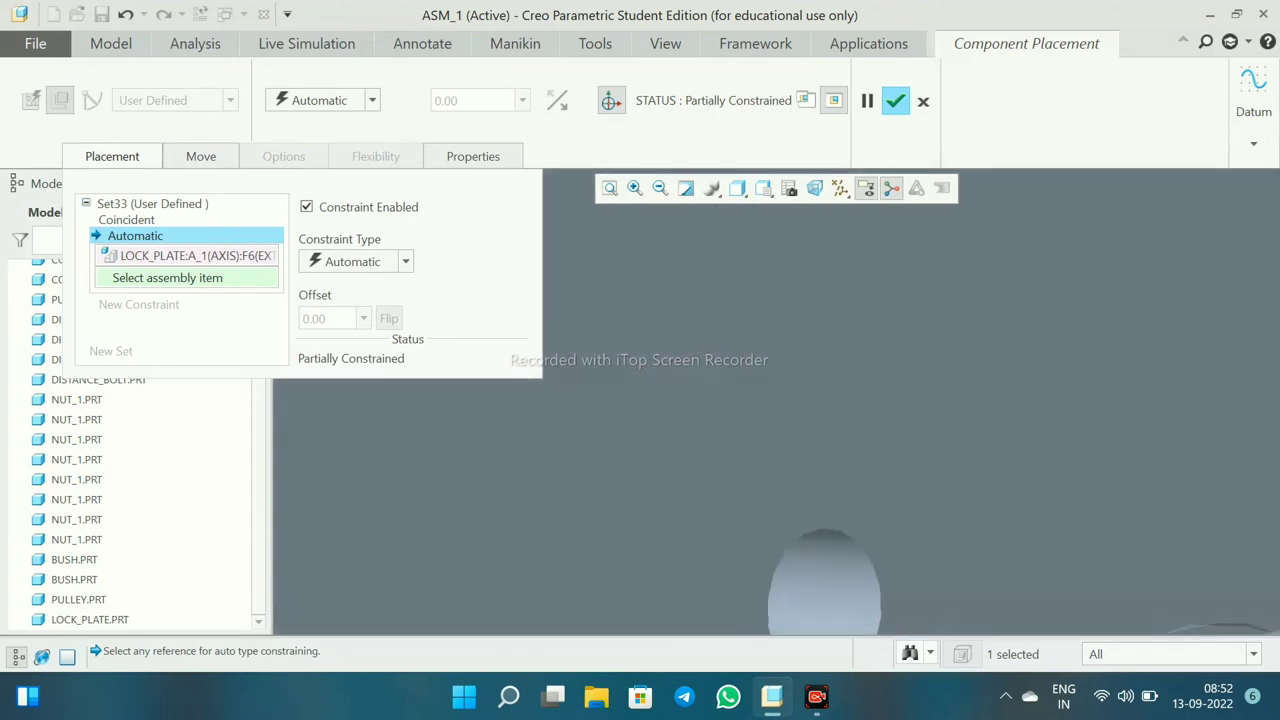
pyautogui.scroll(3, 776, 402)
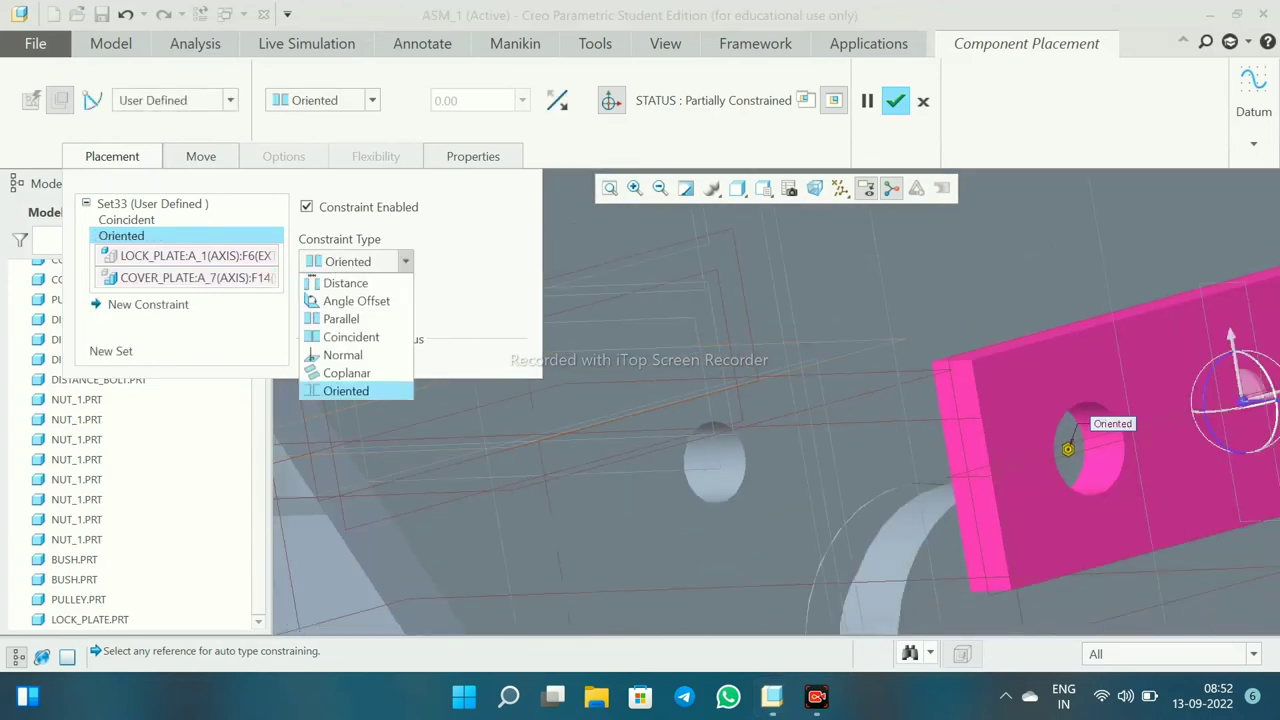
pyautogui.click(350, 337)
# - Add a Coincident constraint making the lock plate face flush with the cover plate, and finish
pyautogui.click(148, 304)
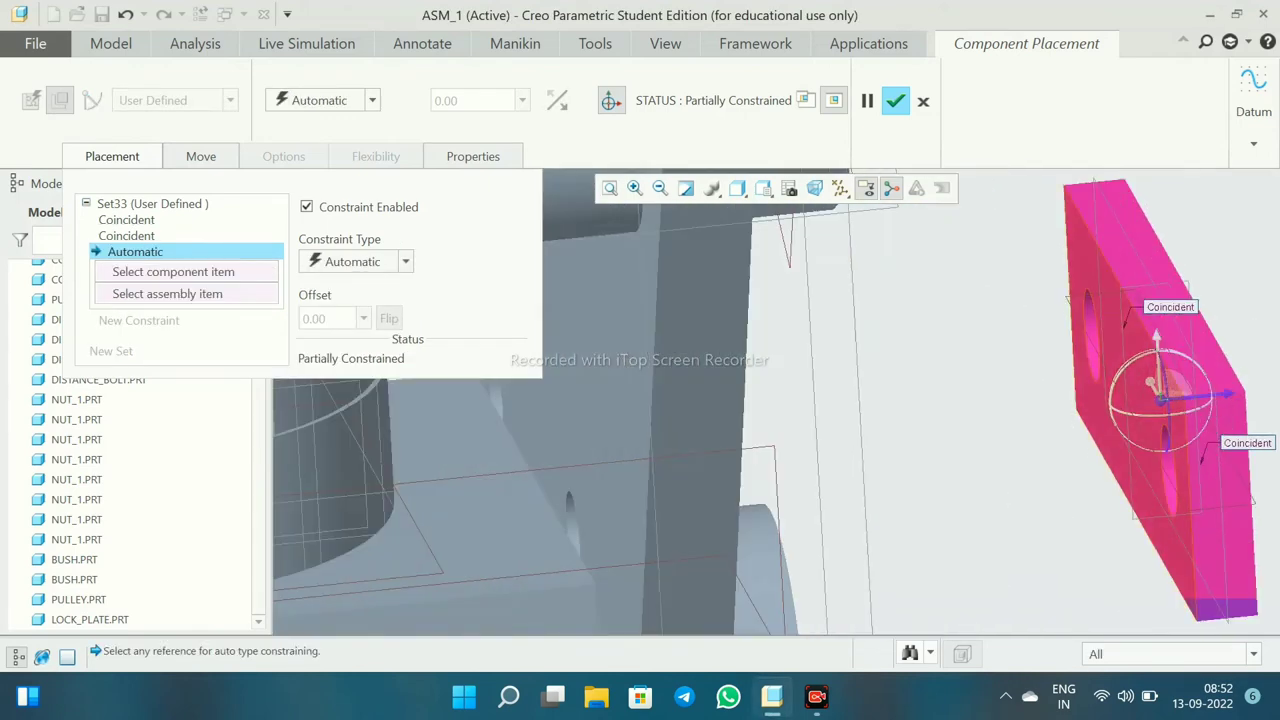
pyautogui.click(1180, 480)
pyautogui.click(700, 300)
pyautogui.click(405, 261)
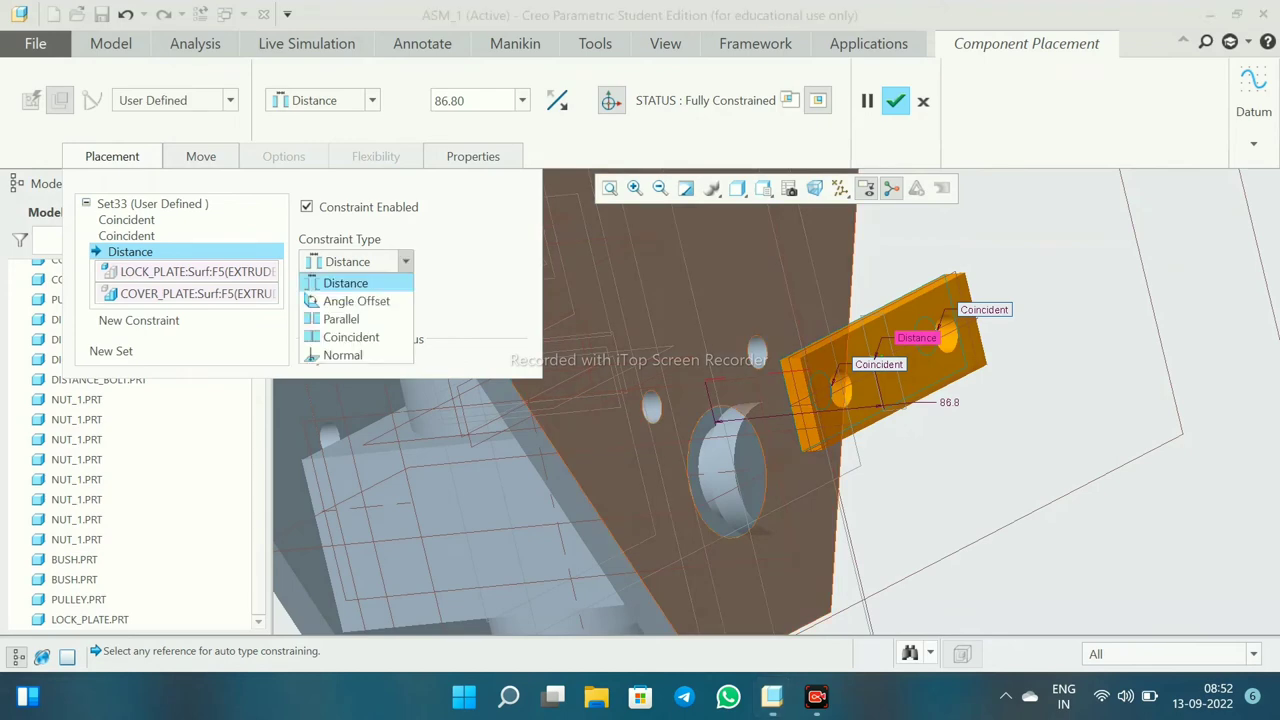
pyautogui.click(350, 337)
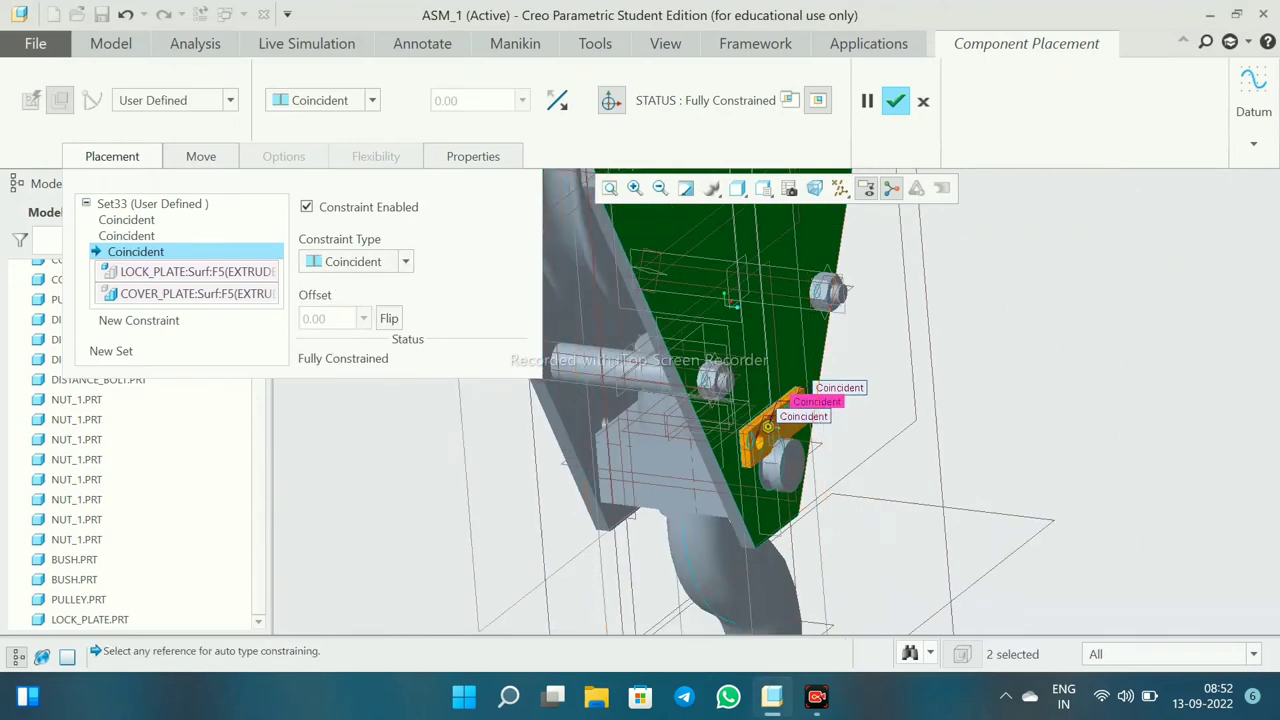
pyautogui.click(895, 100)
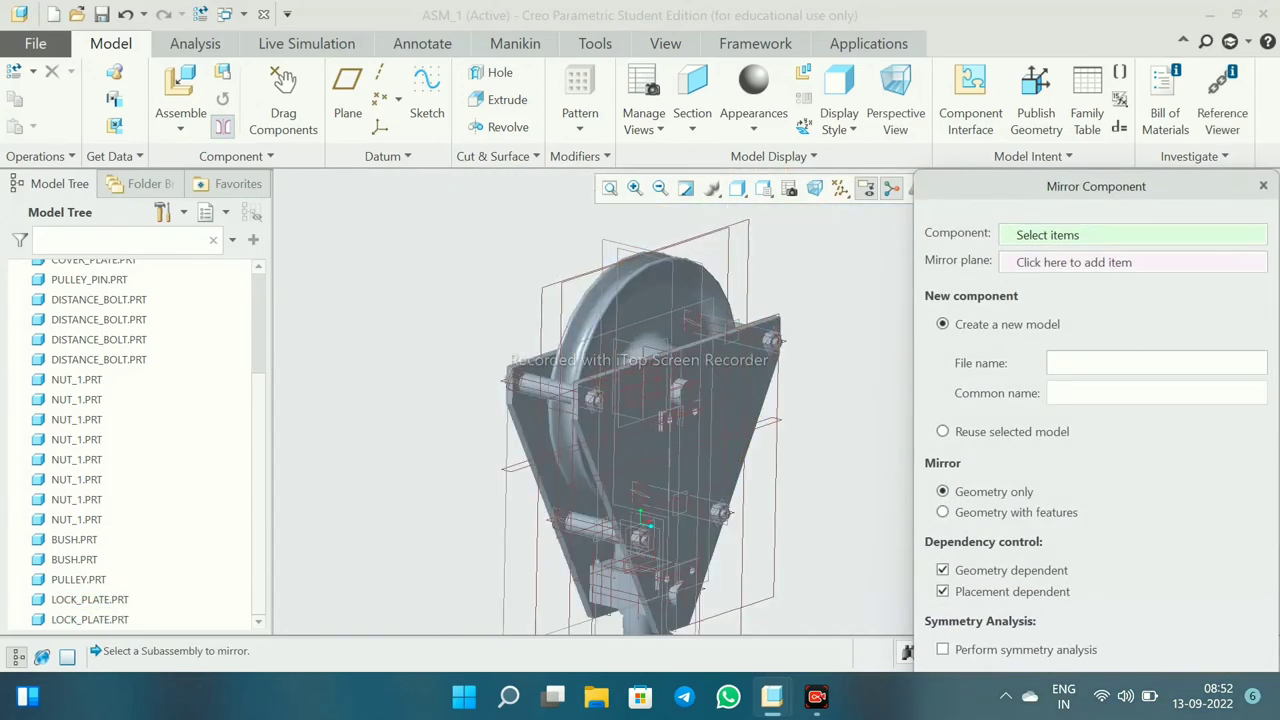
# - Mirror LOCK_PLATE.PRT about ASM_FRONT, creating the new part PRT0002
pyautogui.click(90, 599)
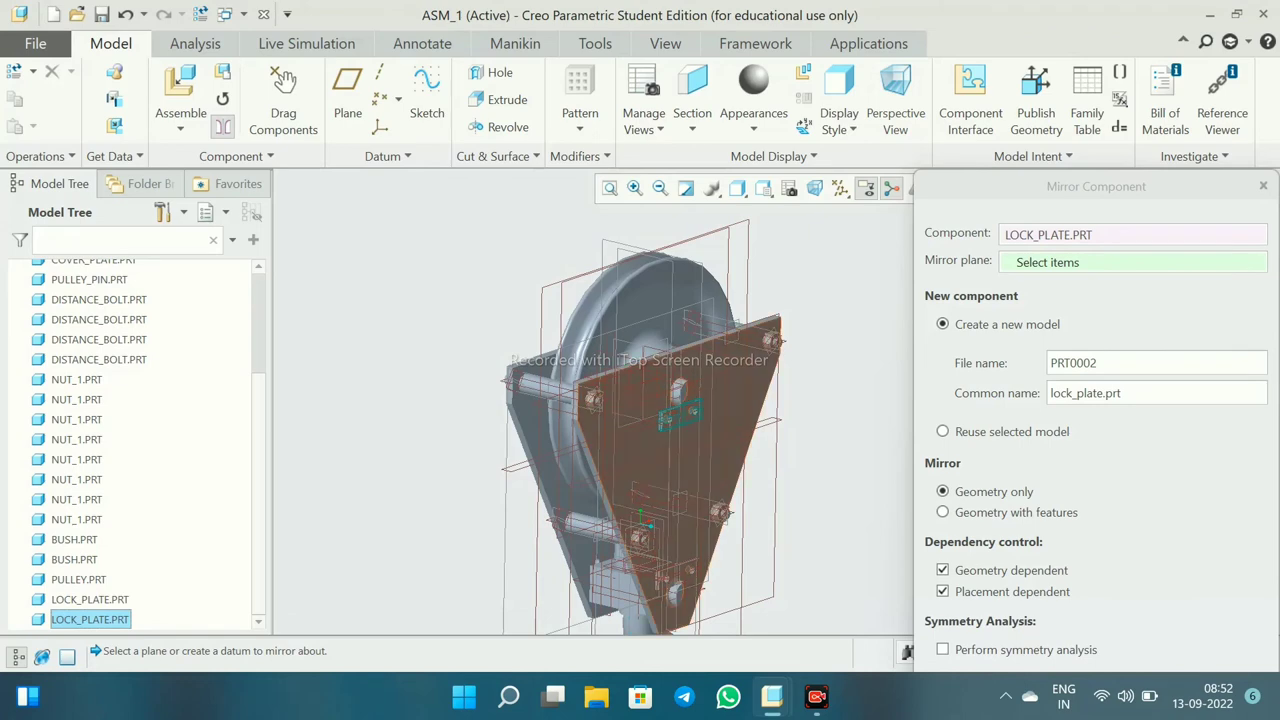
pyautogui.moveTo(660, 420); pyautogui.dragTo(600, 420, button='middle')
pyautogui.scroll(-4, 640, 420)
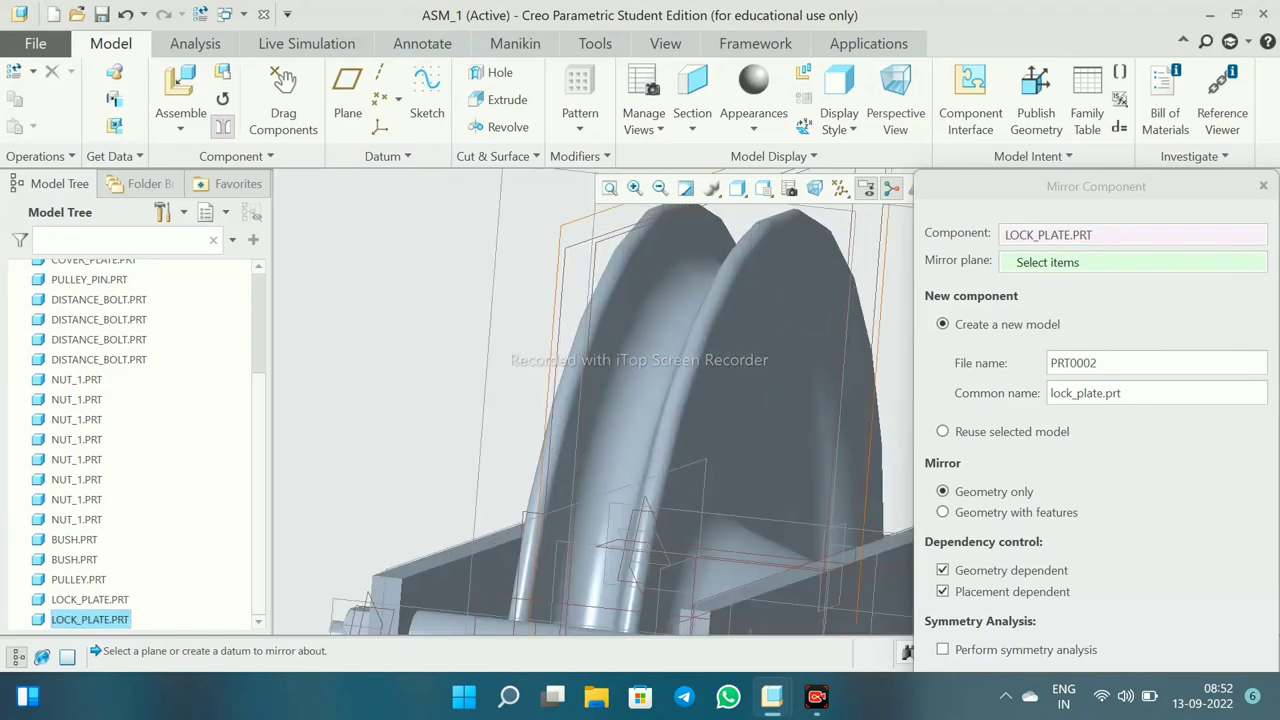
pyautogui.scroll(5, 604, 368)
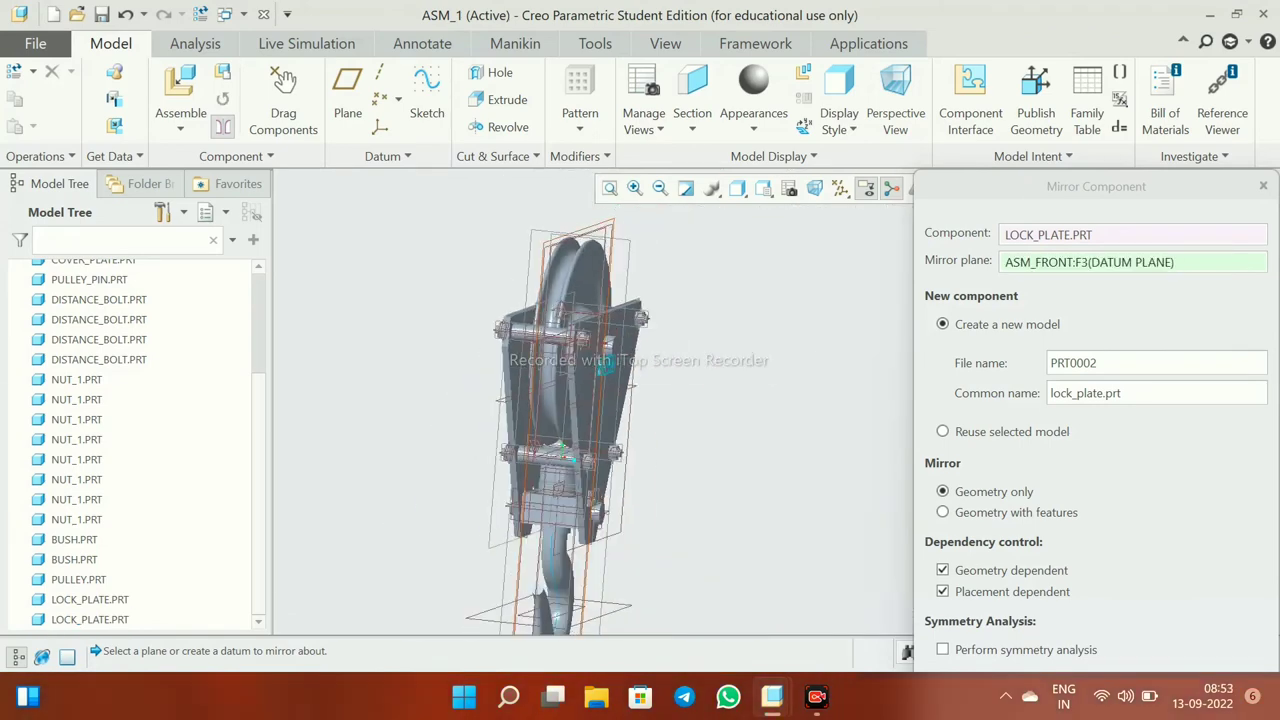
pyautogui.middleClick(603, 368)
pyautogui.scroll(-5, 698, 438)
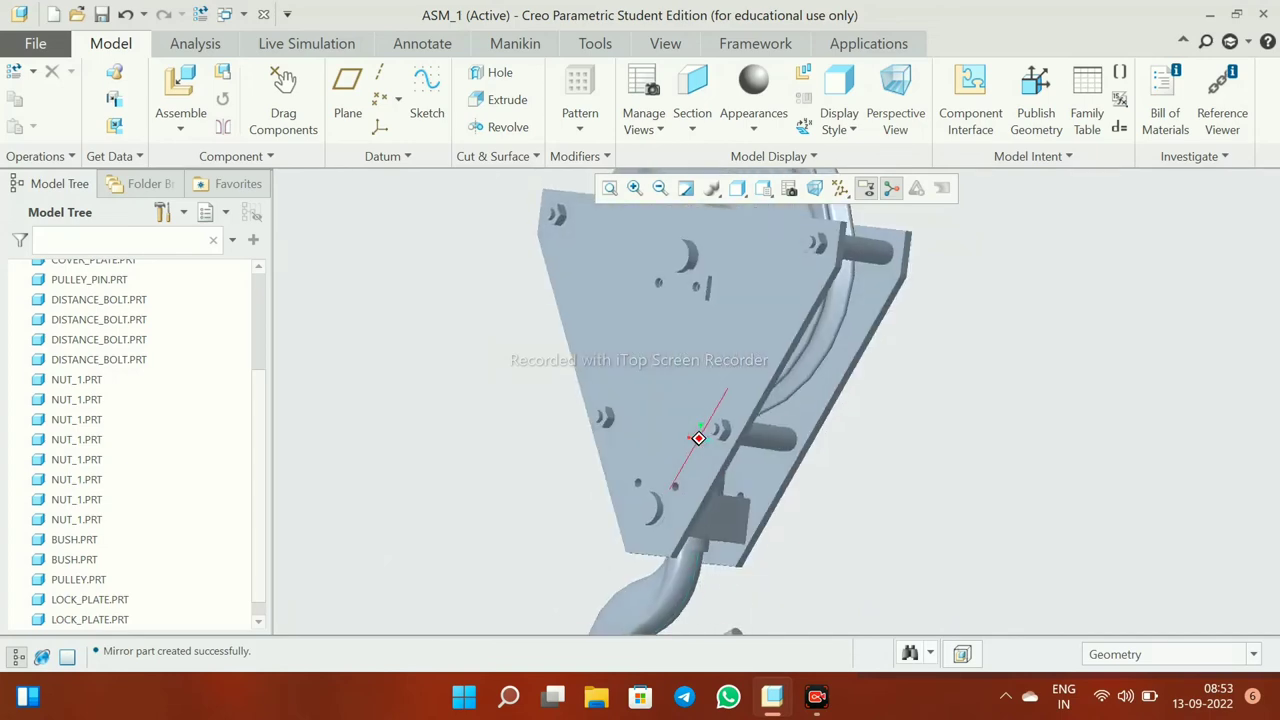
pyautogui.moveTo(698, 438); pyautogui.dragTo(780, 440, button='middle')
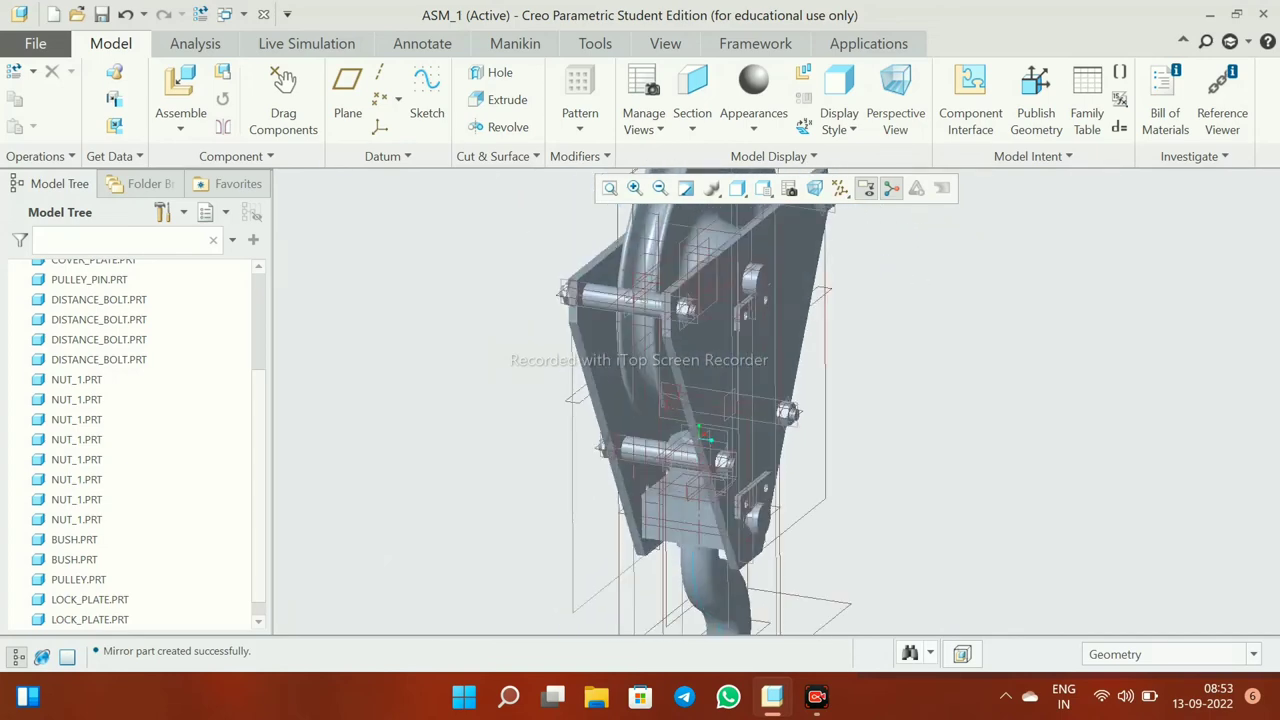
# - Mirror the last LOCK_PLATE.PRT about ASM_FRONT, creating PRT0003
pyautogui.click(222, 126)
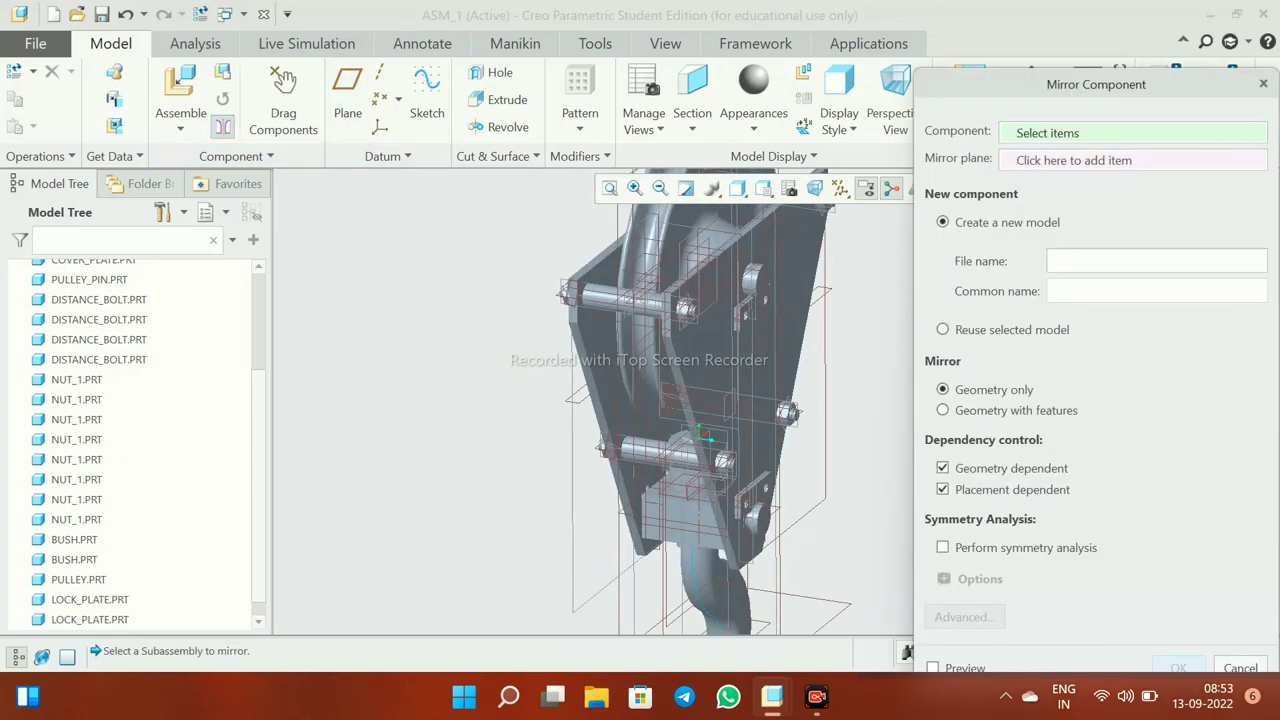
pyautogui.click(90, 619)
pyautogui.moveTo(700, 420)
pyautogui.mouseDown(button='middle')
pyautogui.moveTo(760, 420)
pyautogui.moveTo(700, 420)
pyautogui.moveTo(715, 420)
pyautogui.mouseUp(button='middle')
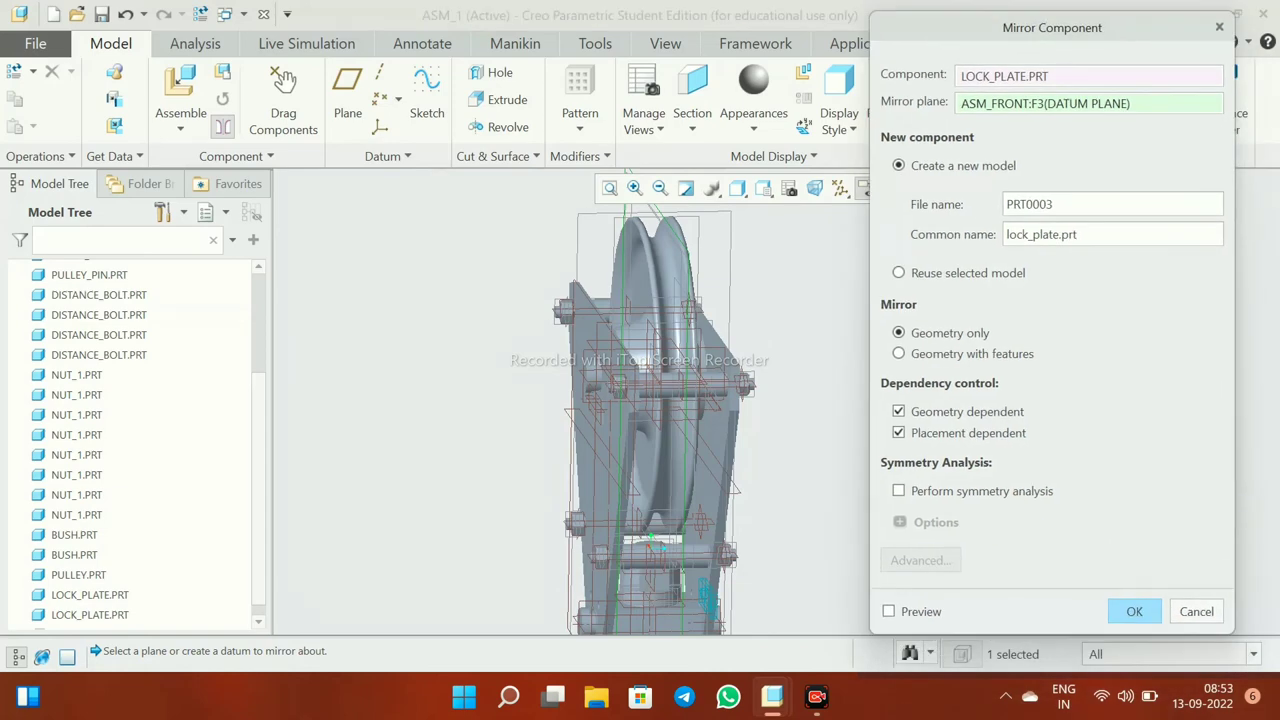
pyautogui.press('Return')
pyautogui.scroll(5, 852, 400)
pyautogui.scroll(5, 852, 400)
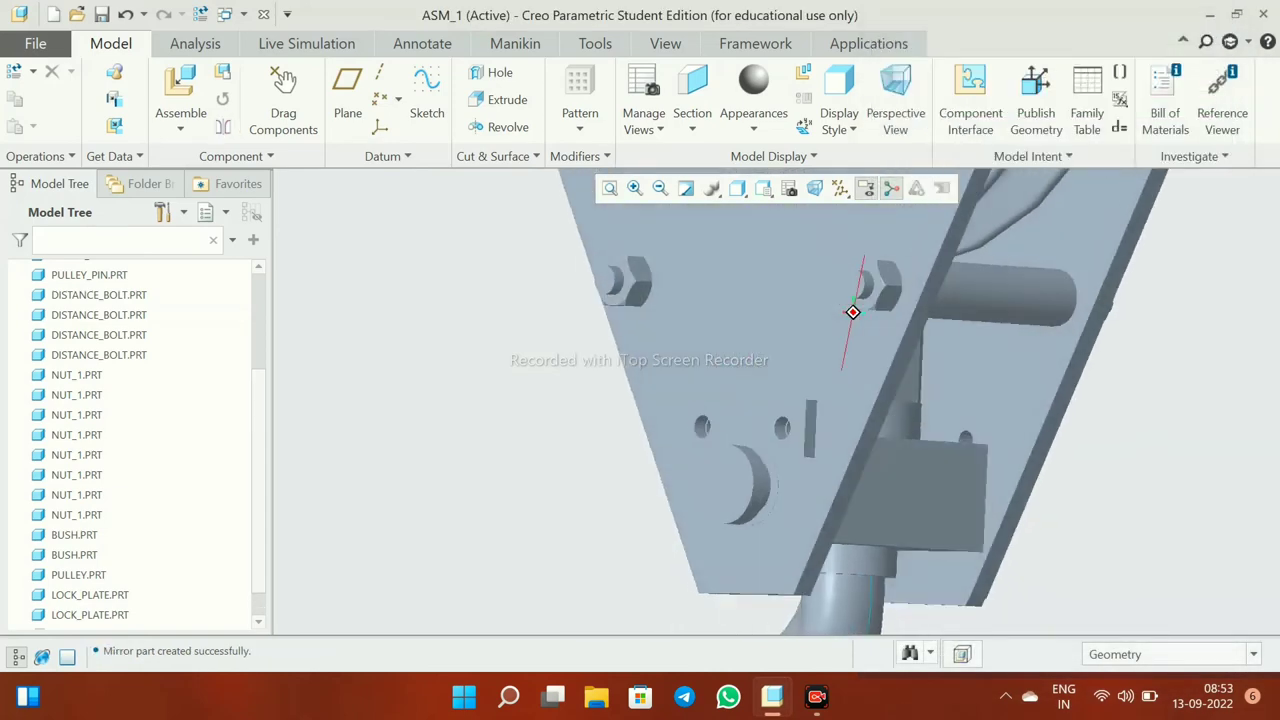
pyautogui.scroll(3, 852, 312)
# - Load prt0001.prt and make its axis Coincident with the PRT0002 axis
pyautogui.hotkey('ctrl', 'd')
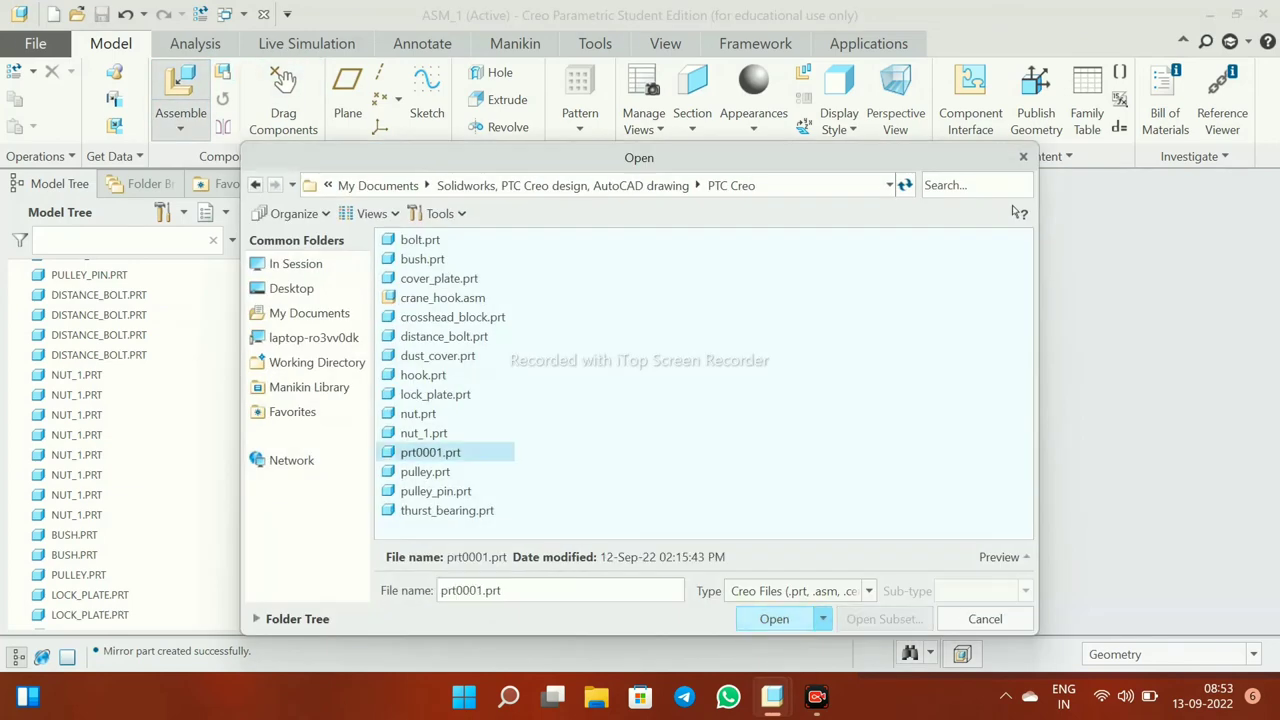
pyautogui.press('Return')
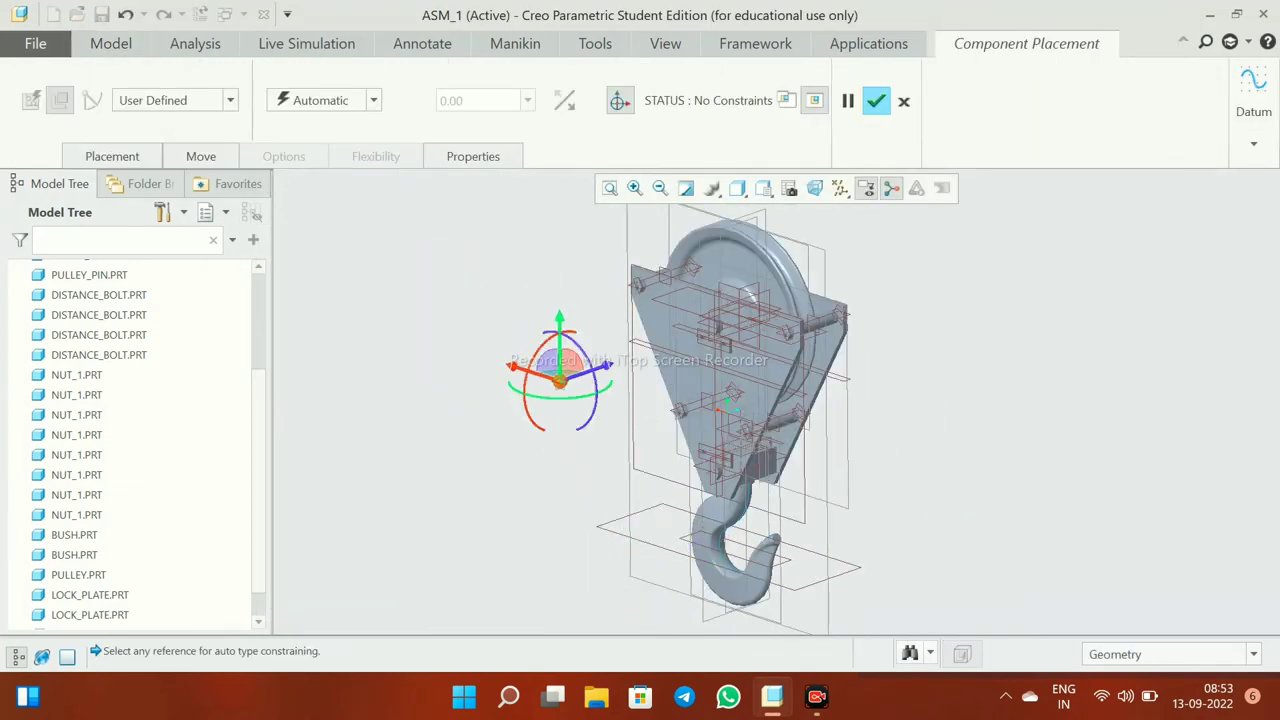
pyautogui.click(112, 156)
pyautogui.click(405, 261)
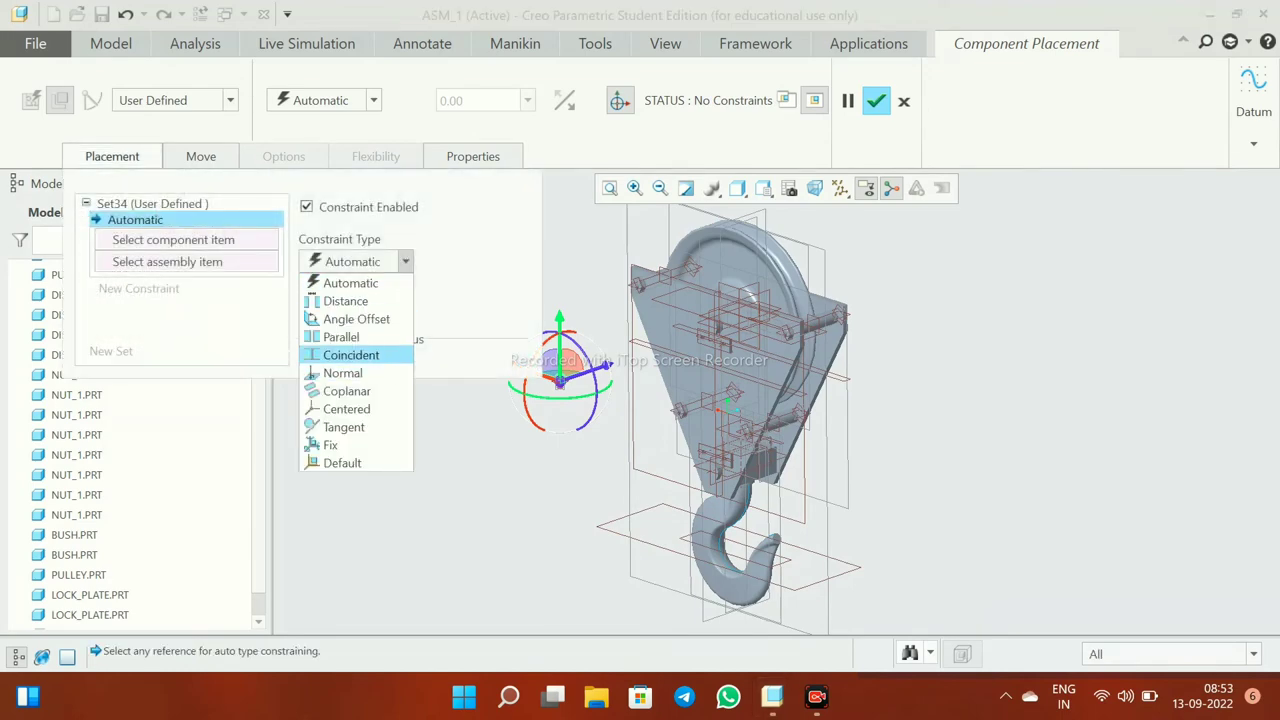
pyautogui.click(351, 355)
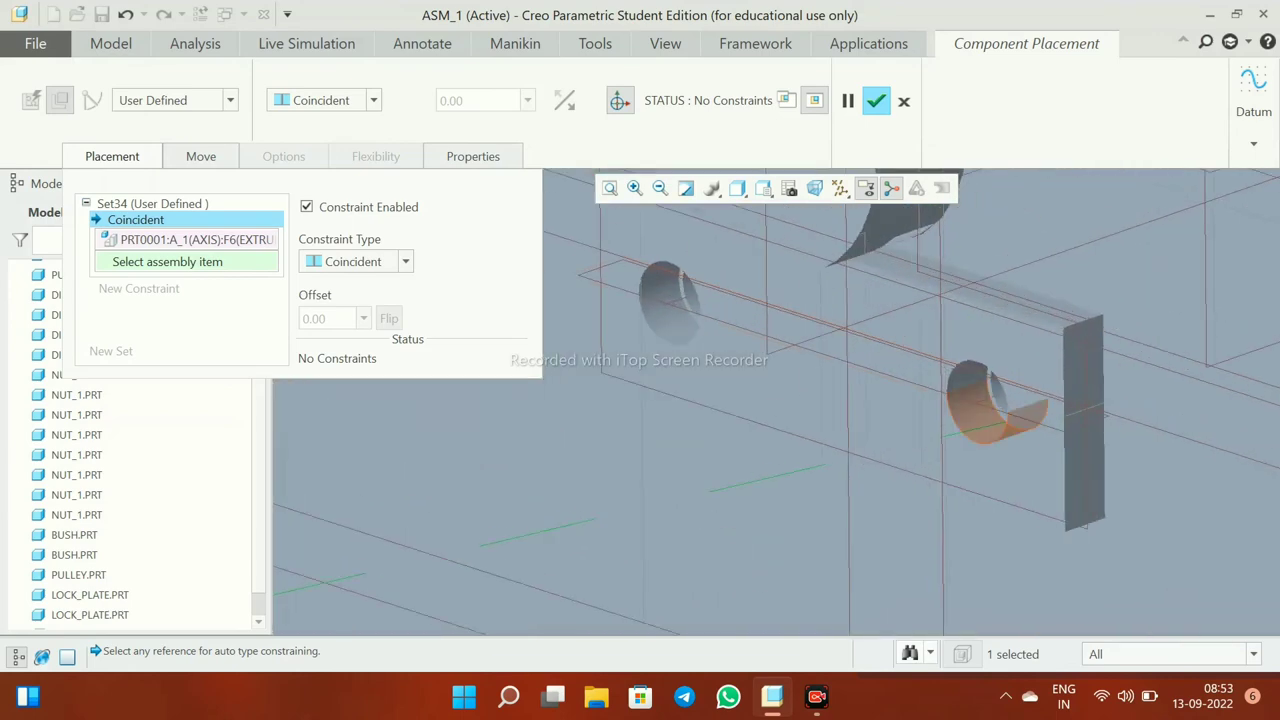
pyautogui.click(1000, 400)
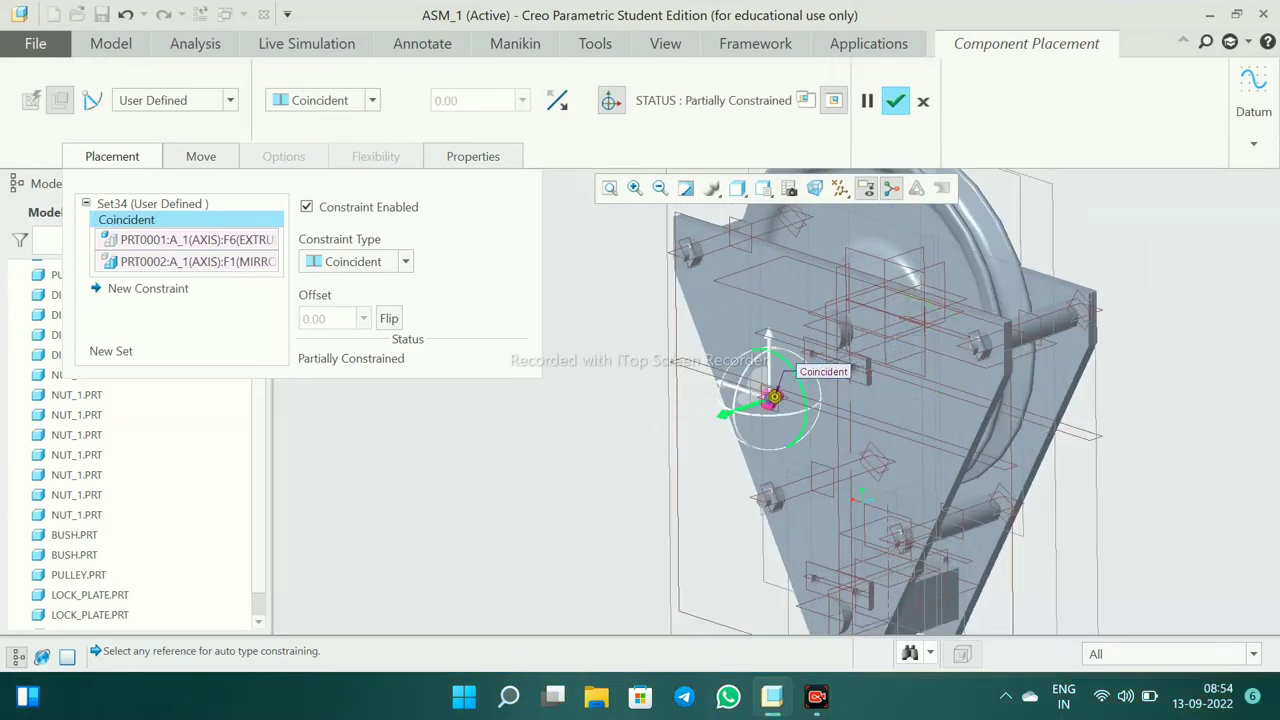
# - Make the part's flat face Coincident, flush with the mirrored plate surface
pyautogui.moveTo(773, 397); pyautogui.dragTo(643, 300, button='middle')
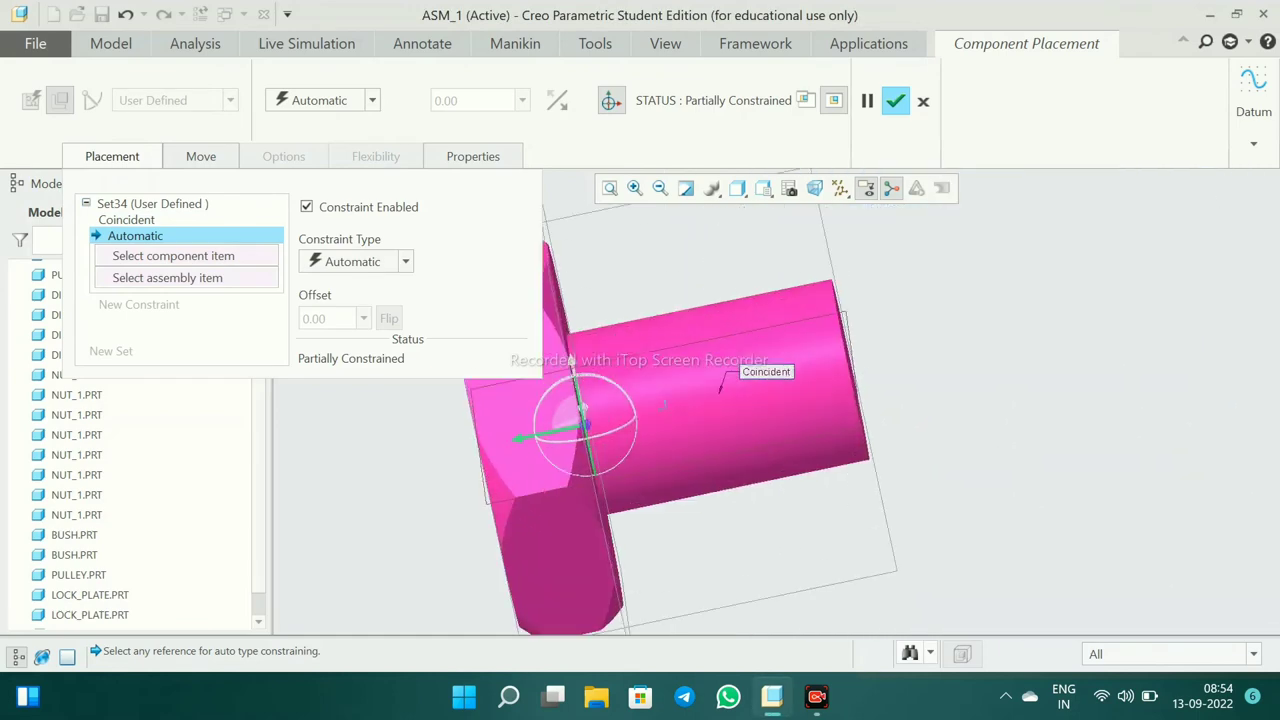
pyautogui.scroll(-3, 575, 430)
pyautogui.scroll(2, 575, 430)
pyautogui.scroll(2, 575, 430)
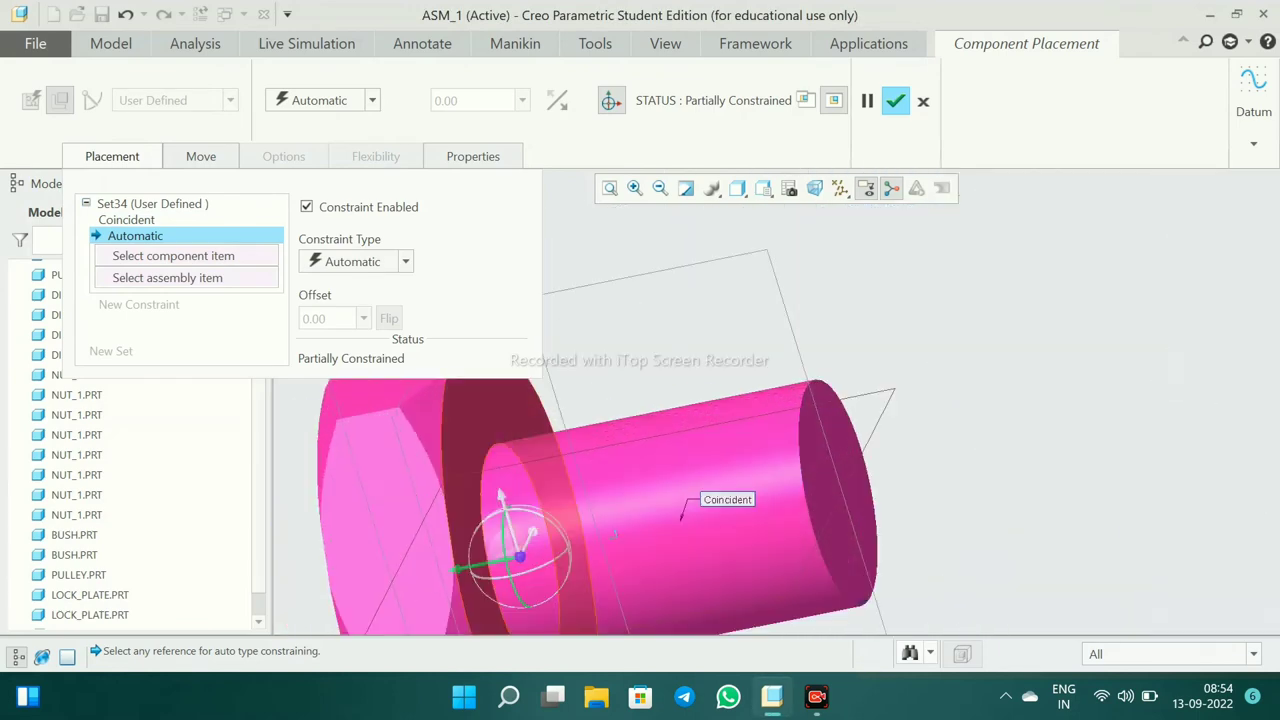
pyautogui.click(660, 480)
pyautogui.scroll(-2, 644, 410)
pyautogui.scroll(-3, 700, 450)
pyautogui.scroll(2, 1000, 330)
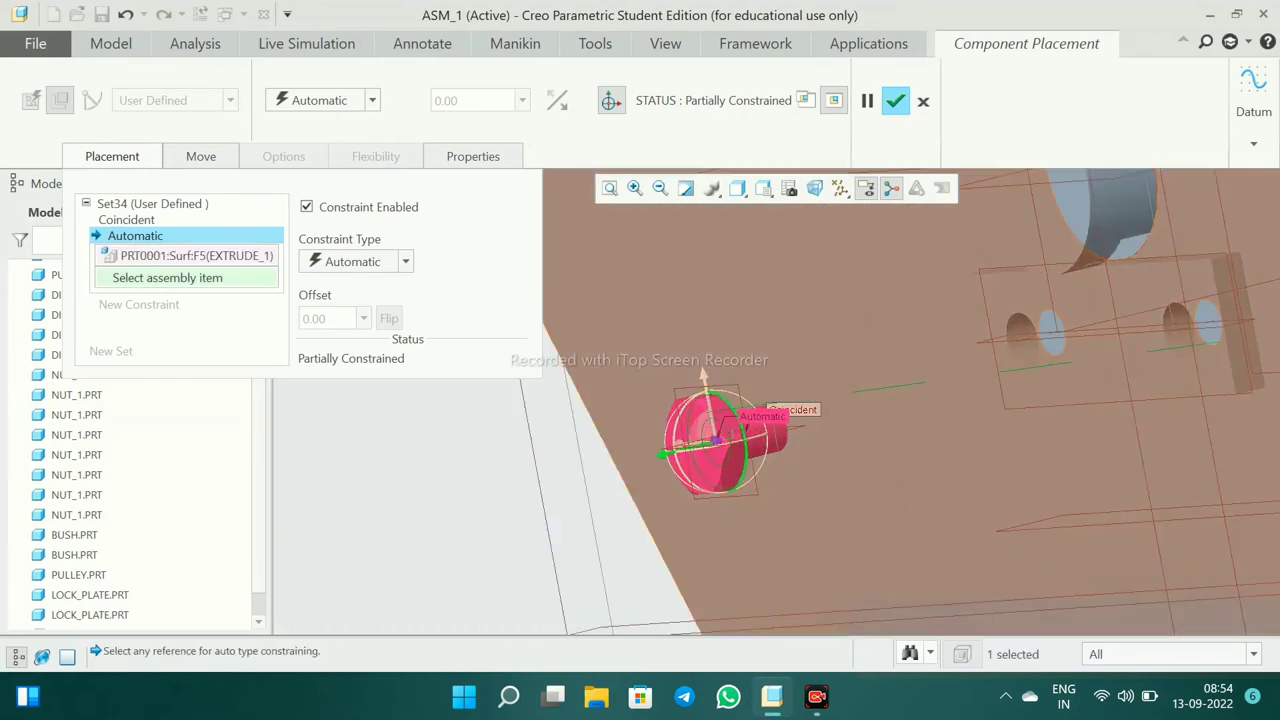
pyautogui.scroll(2, 1100, 310)
pyautogui.click(1100, 310)
pyautogui.click(405, 261)
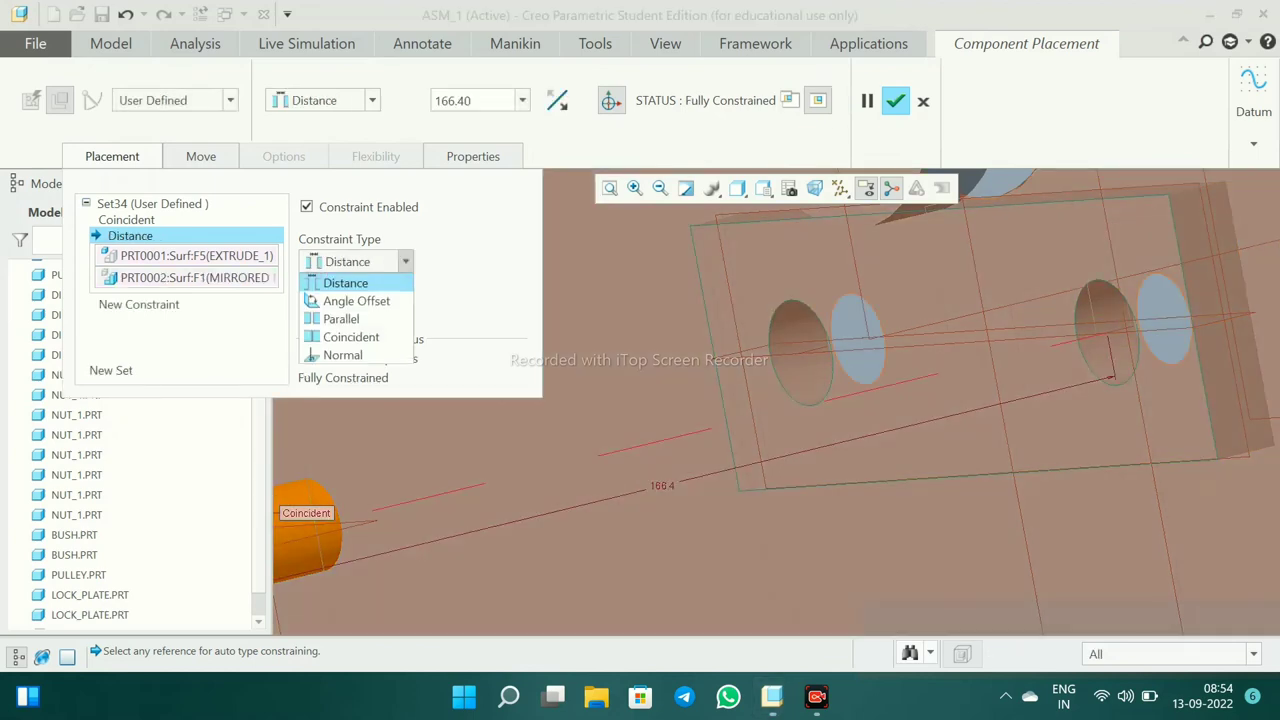
pyautogui.click(343, 334)
pyautogui.scroll(-3, 1000, 340)
# - Add a Parallel constraint between the part's flat side and the plate, finishing placement
pyautogui.click(139, 304)
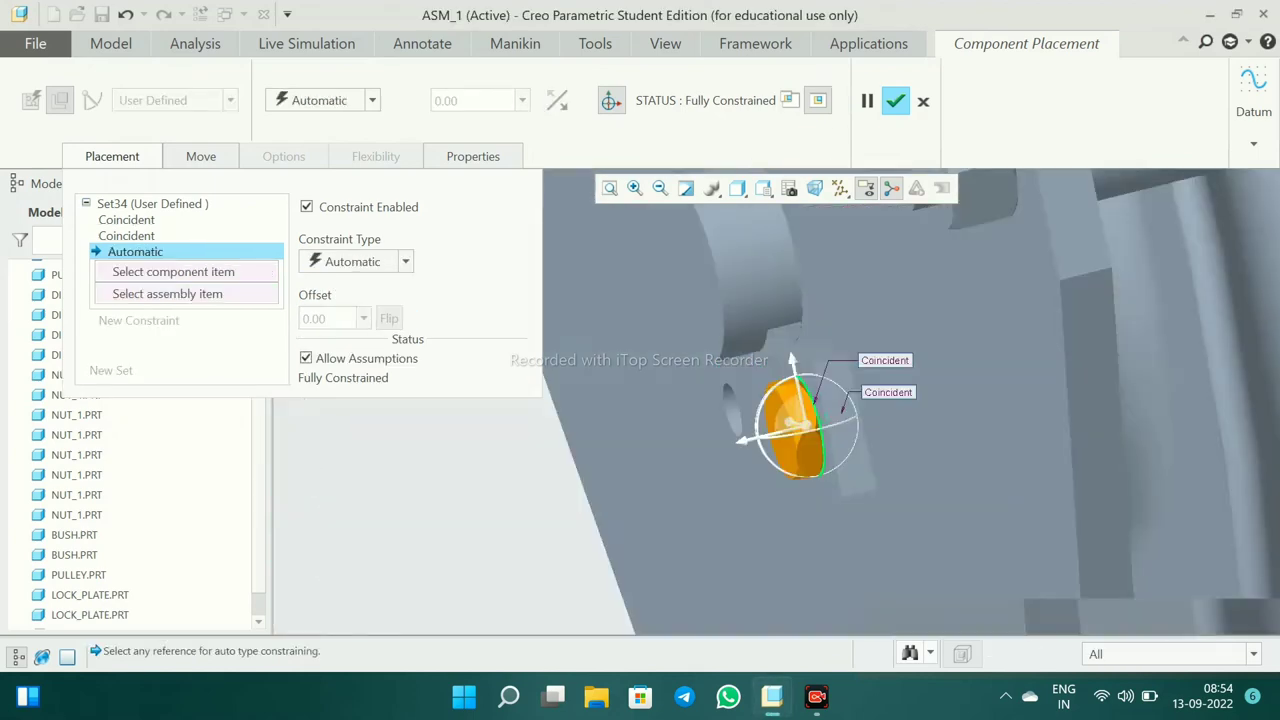
pyautogui.scroll(3, 880, 340)
pyautogui.moveTo(880, 340); pyautogui.dragTo(820, 480, button='middle')
pyautogui.scroll(2, 850, 520)
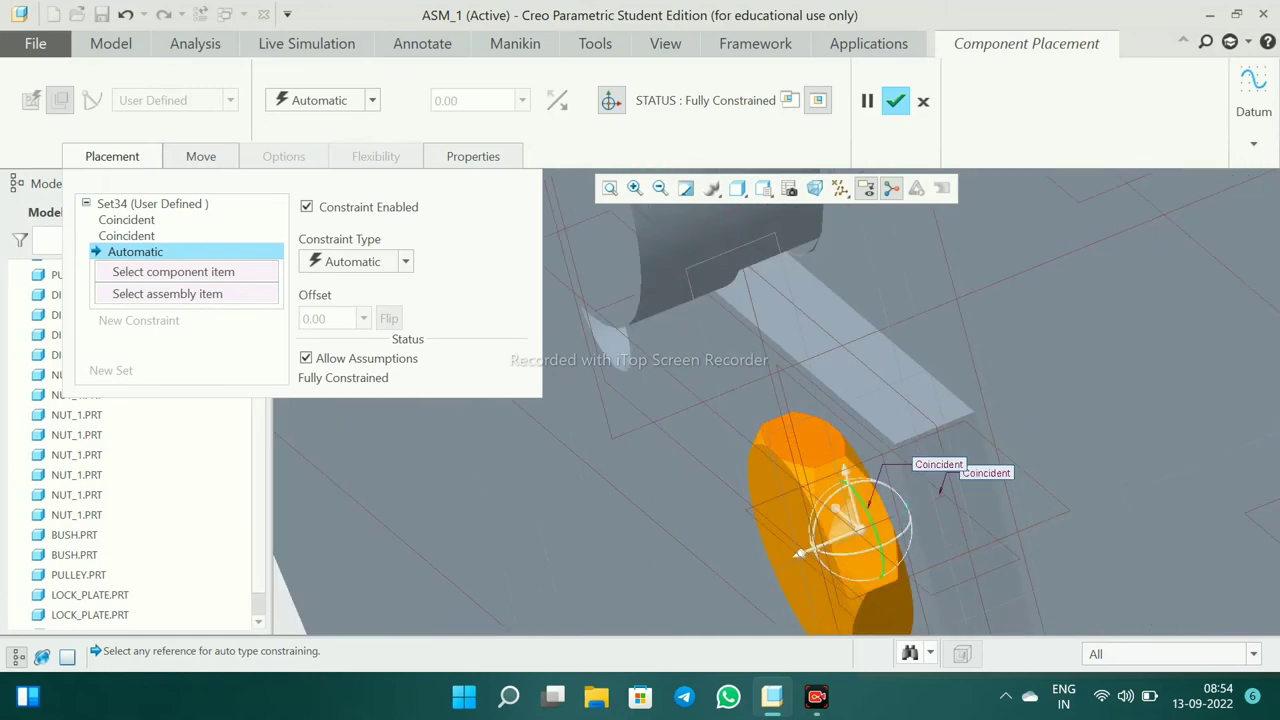
pyautogui.click(845, 335)
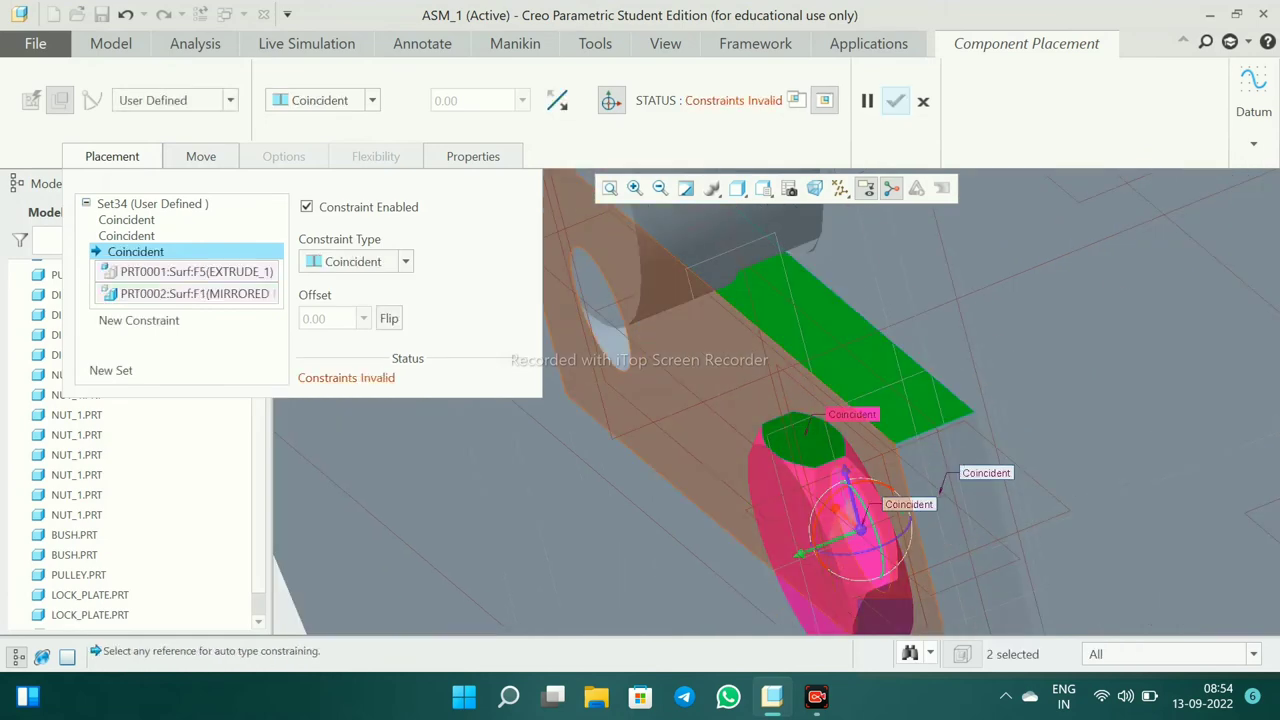
pyautogui.click(405, 261)
pyautogui.click(341, 319)
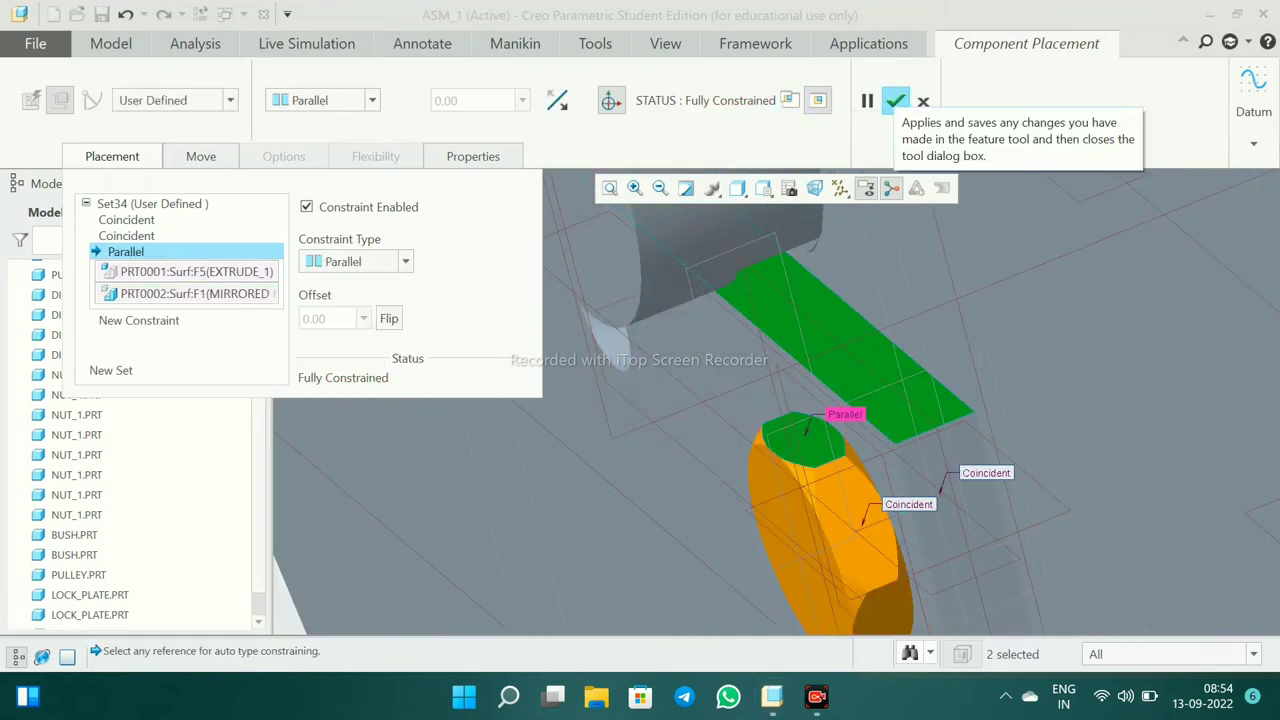
pyautogui.click(895, 100)
pyautogui.moveTo(870, 400); pyautogui.dragTo(871, 509, button='middle')
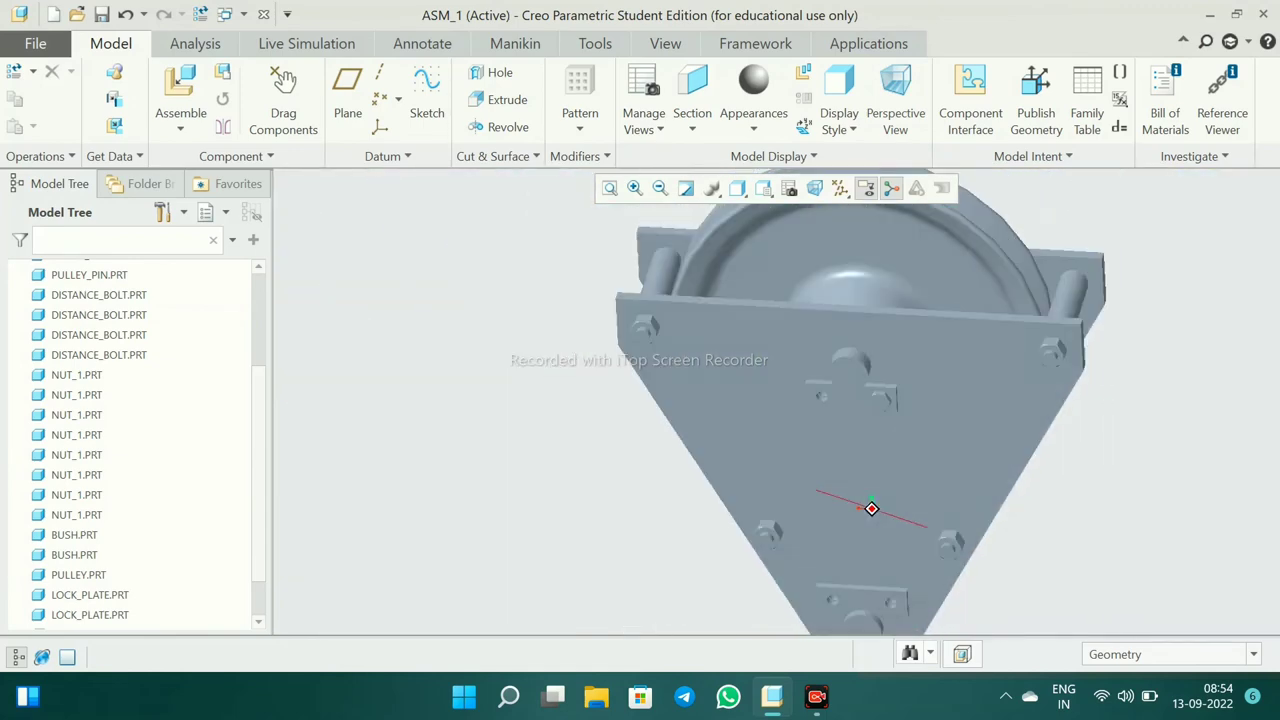
# - Mirror PRT0001 across the cover plate's RIGHT datum plane, creating new part PRT0004
pyautogui.hotkey('ctrl', 'd')
pyautogui.click(862, 272)
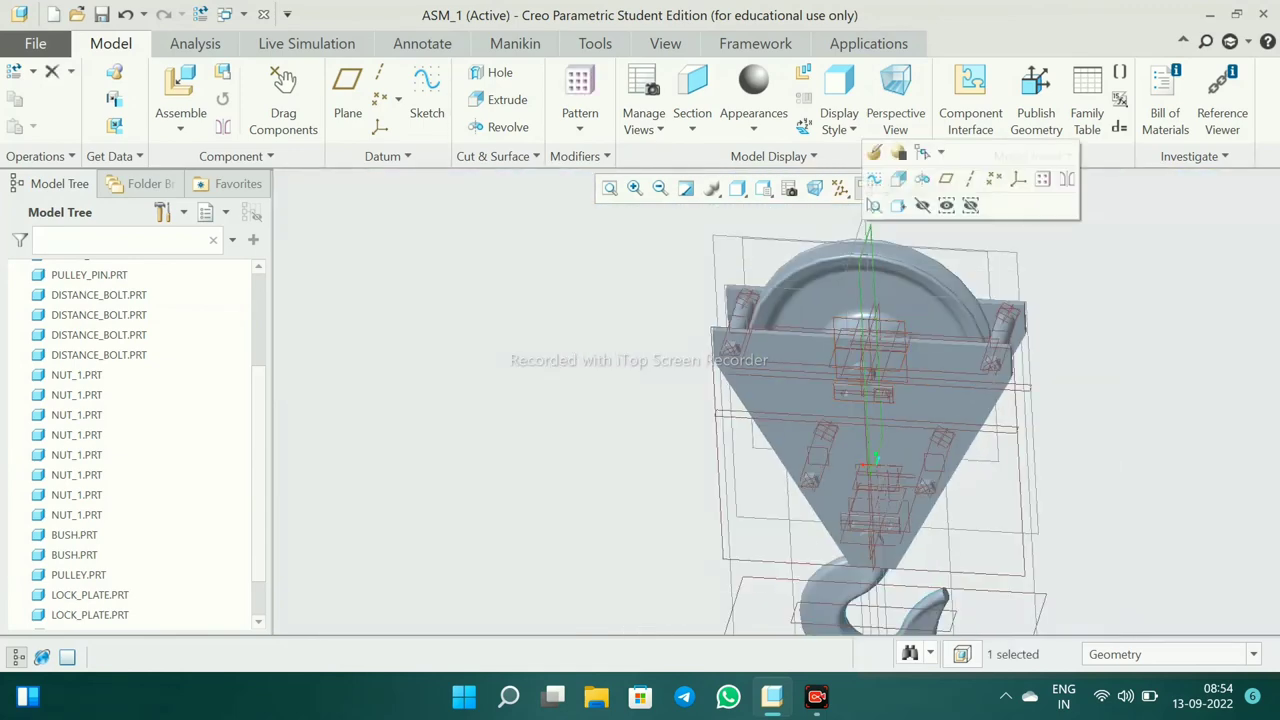
pyautogui.scroll(6, 822, 537)
pyautogui.scroll(2, 822, 537)
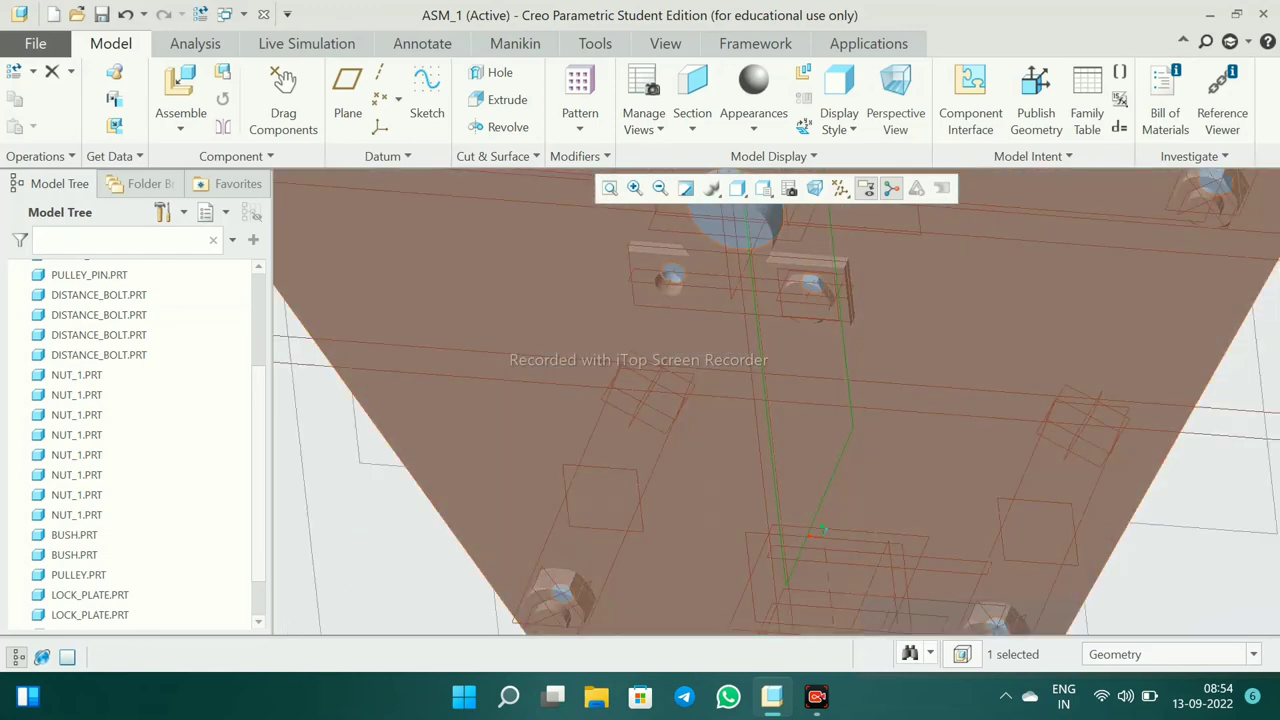
pyautogui.click(222, 126)
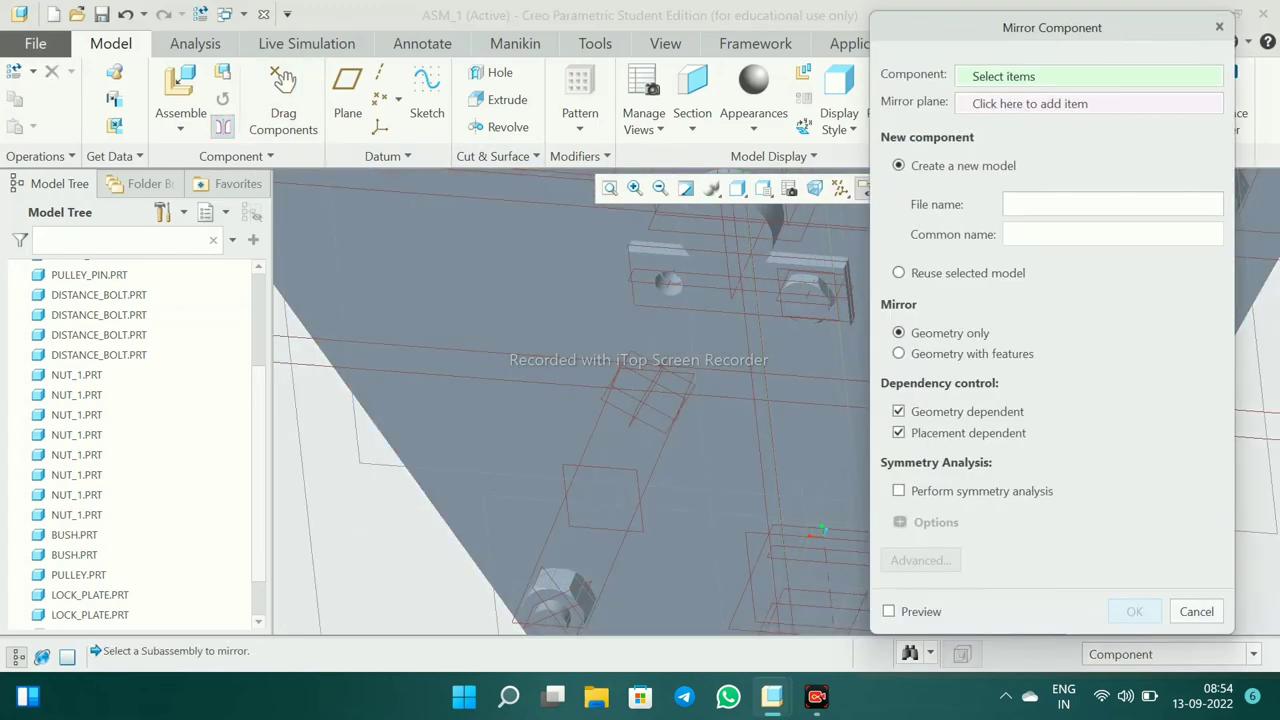
pyautogui.click(820, 528)
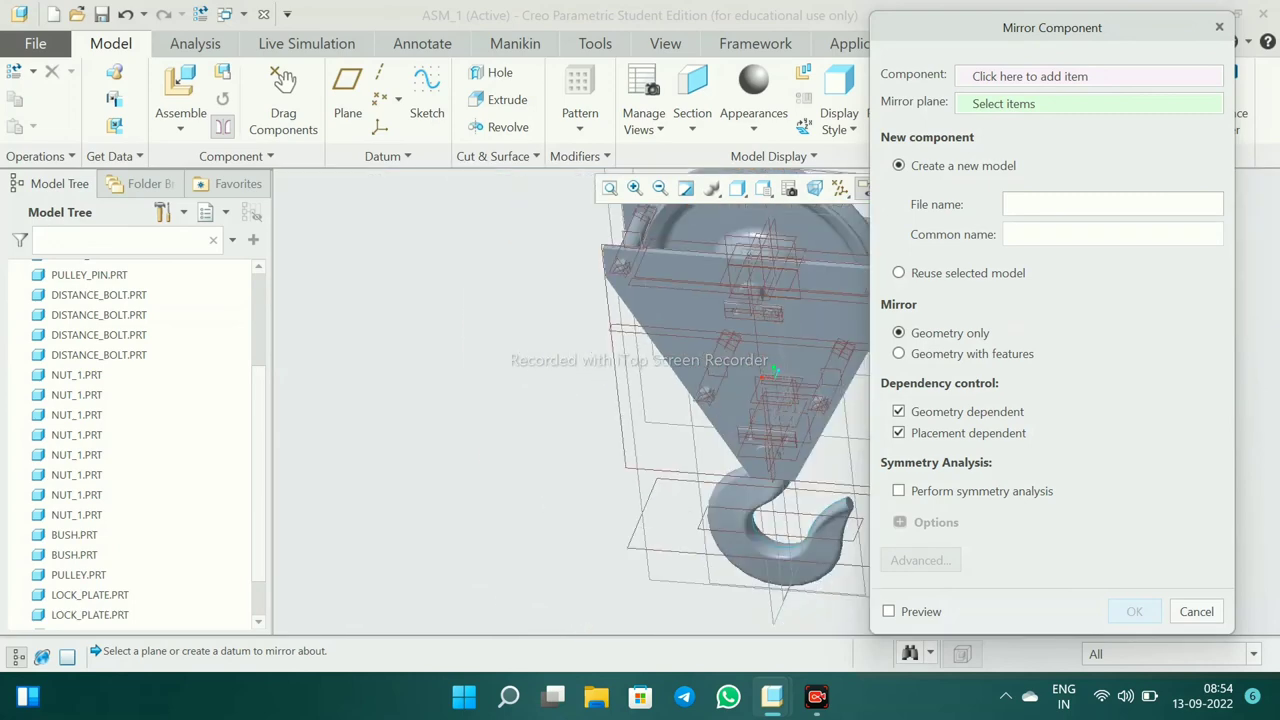
pyautogui.scroll(3, 779, 454)
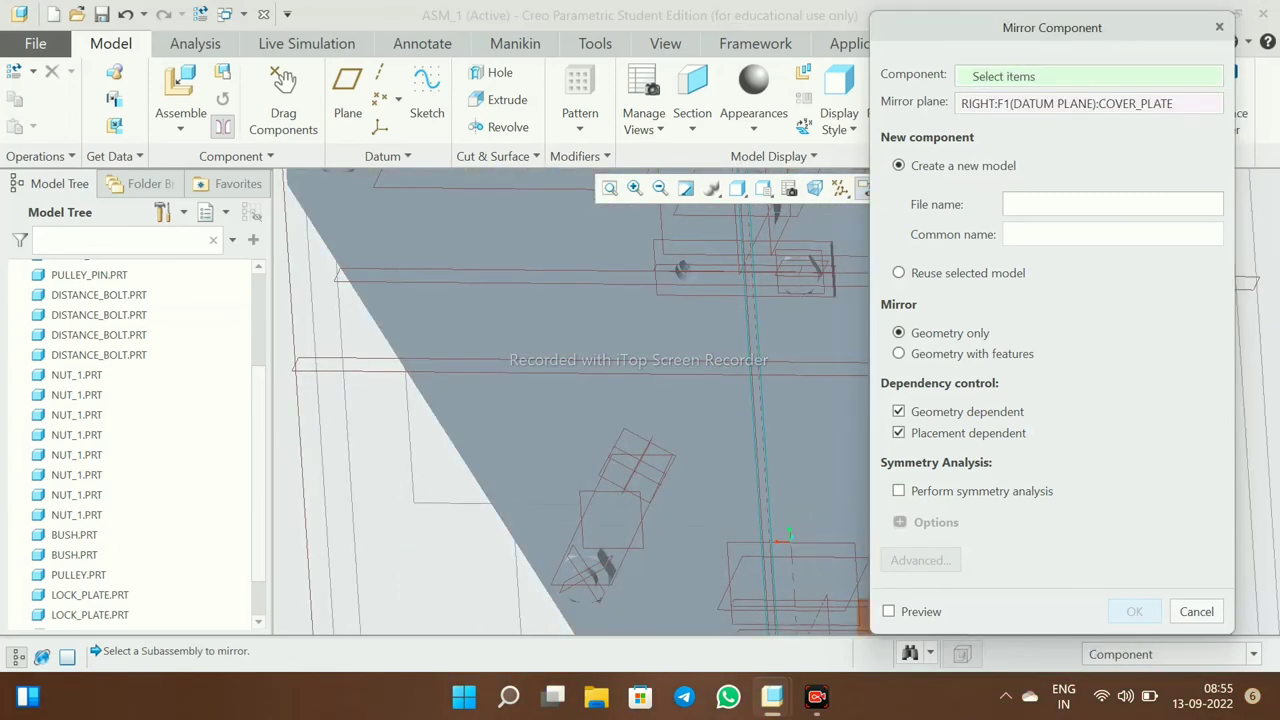
pyautogui.scroll(-3, 140, 440)
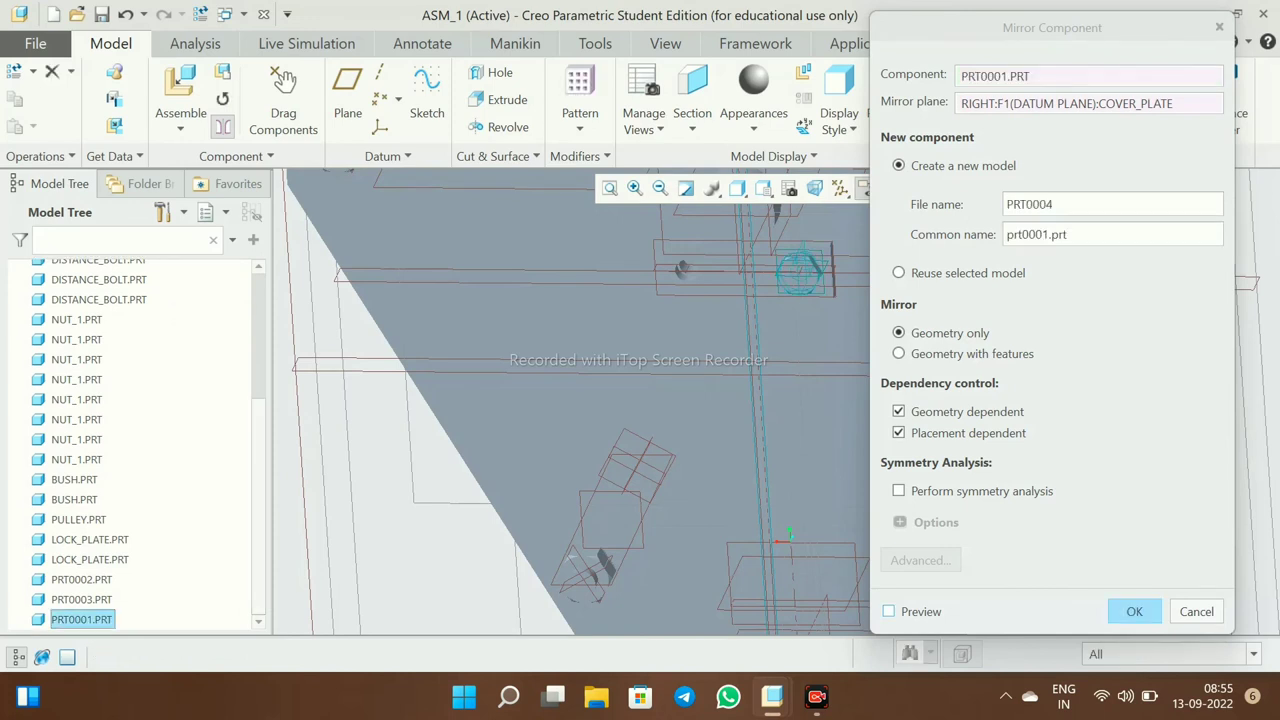
pyautogui.click(889, 611)
pyautogui.click(1134, 611)
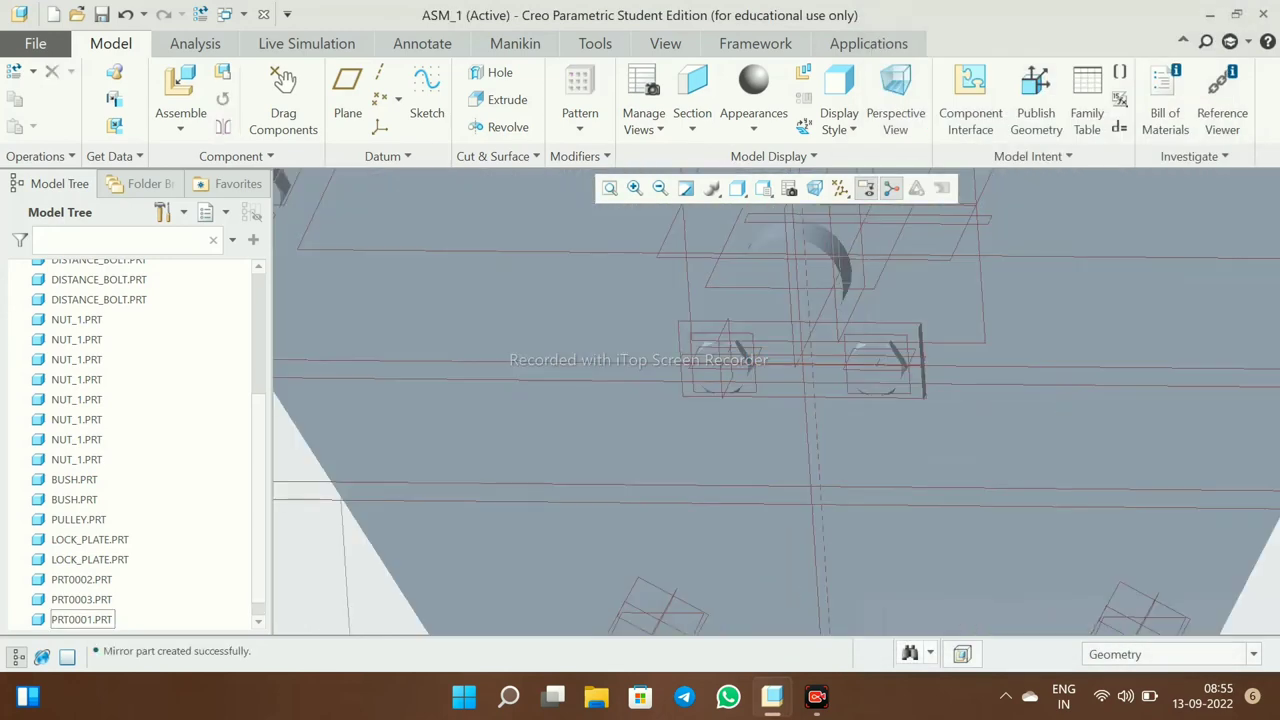
pyautogui.scroll(-3, 776, 400)
# - Repeat PRT0001, adding copies at the two PRT0003 holes
pyautogui.moveTo(791, 471); pyautogui.dragTo(838, 320, button='middle')
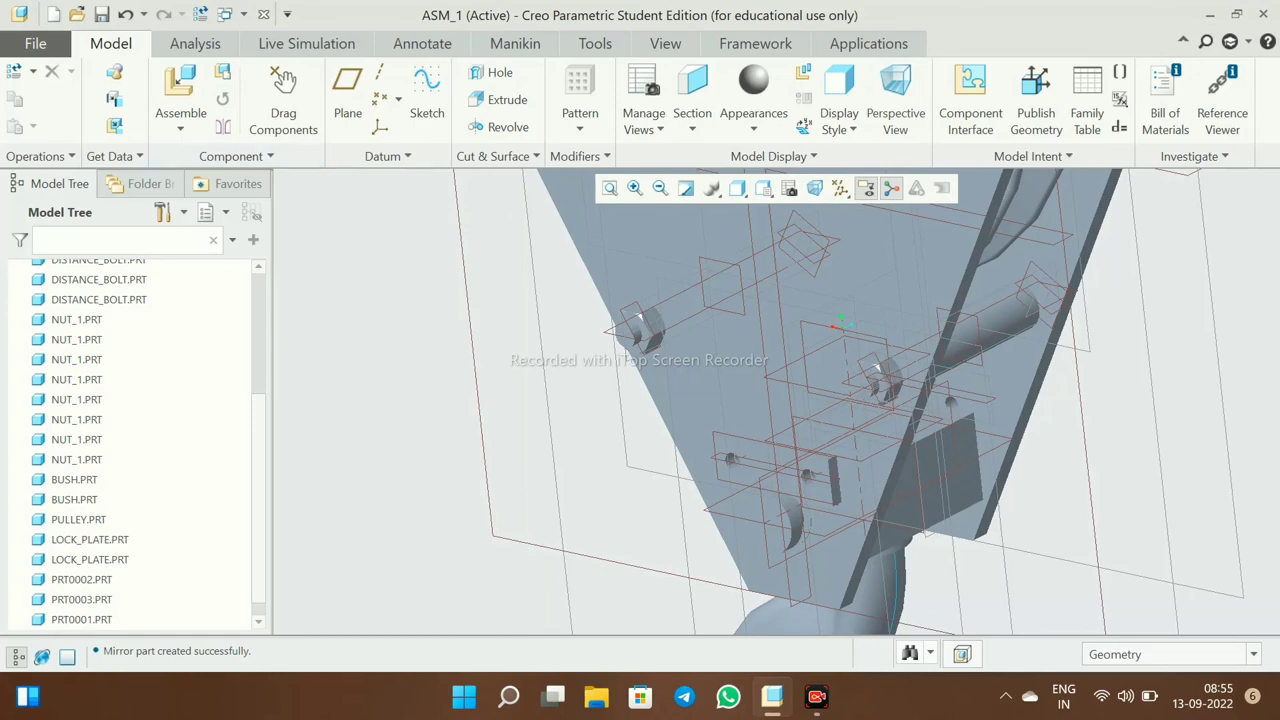
pyautogui.click(81, 619)
pyautogui.hotkey('ctrl', 'd')
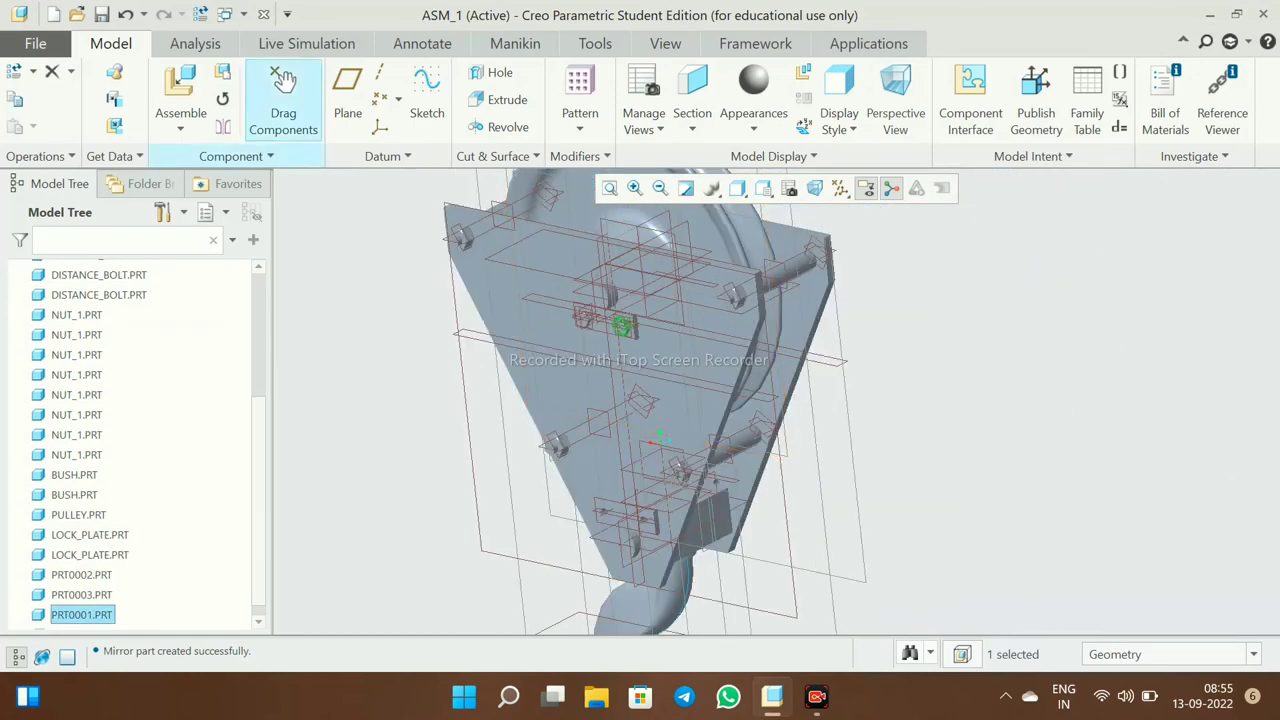
pyautogui.click(222, 98)
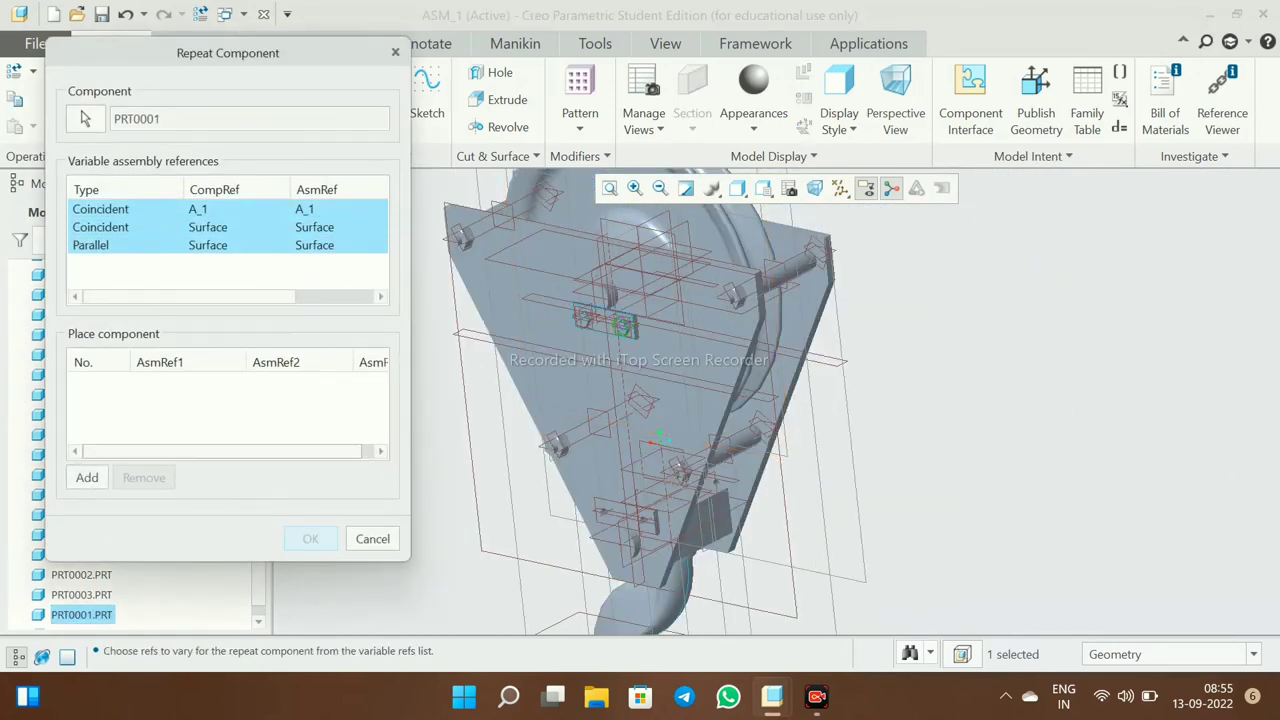
pyautogui.scroll(3, 785, 277)
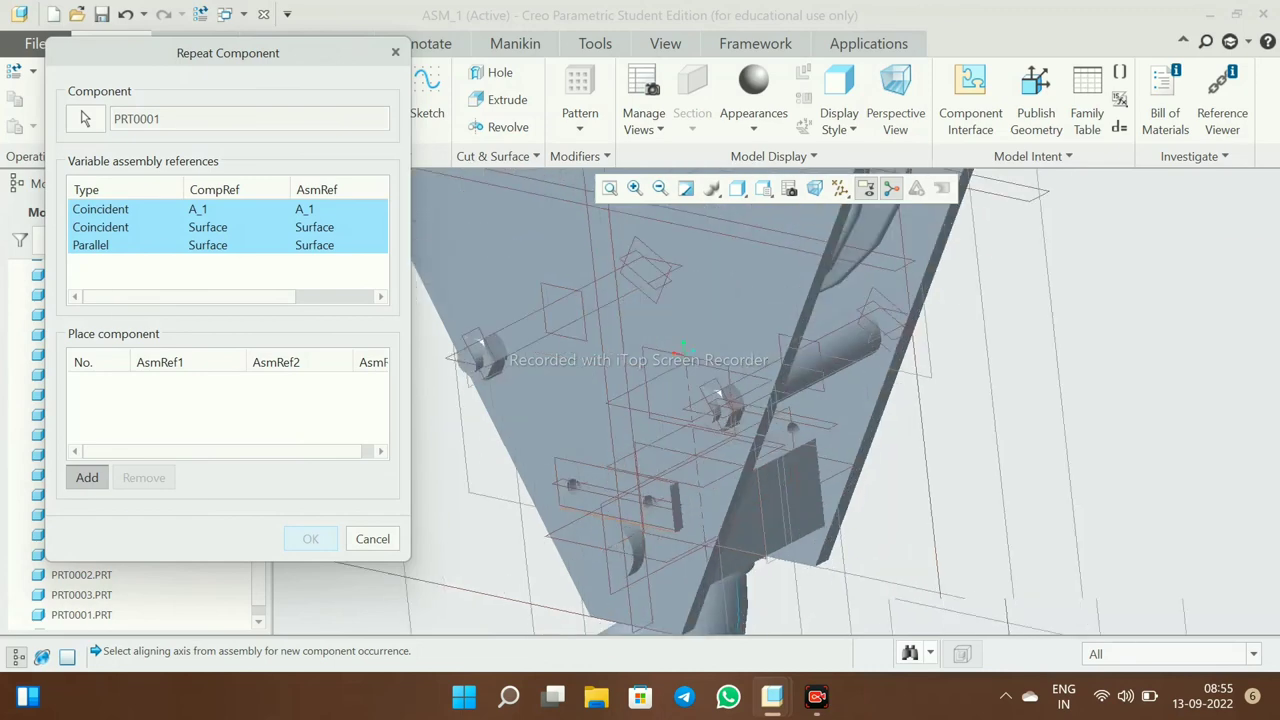
pyautogui.scroll(2, 785, 277)
pyautogui.click(785, 277)
pyautogui.scroll(-5, 785, 278)
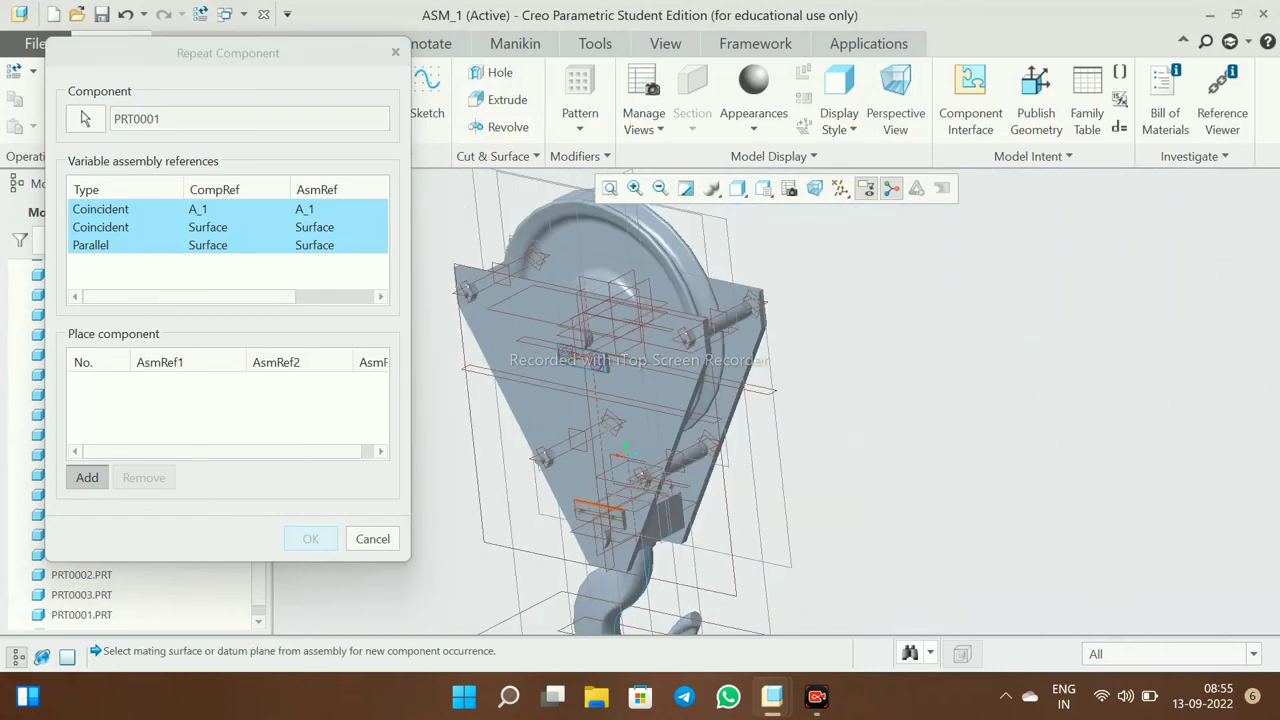
pyautogui.scroll(5, 600, 460)
pyautogui.scroll(-5, 720, 528)
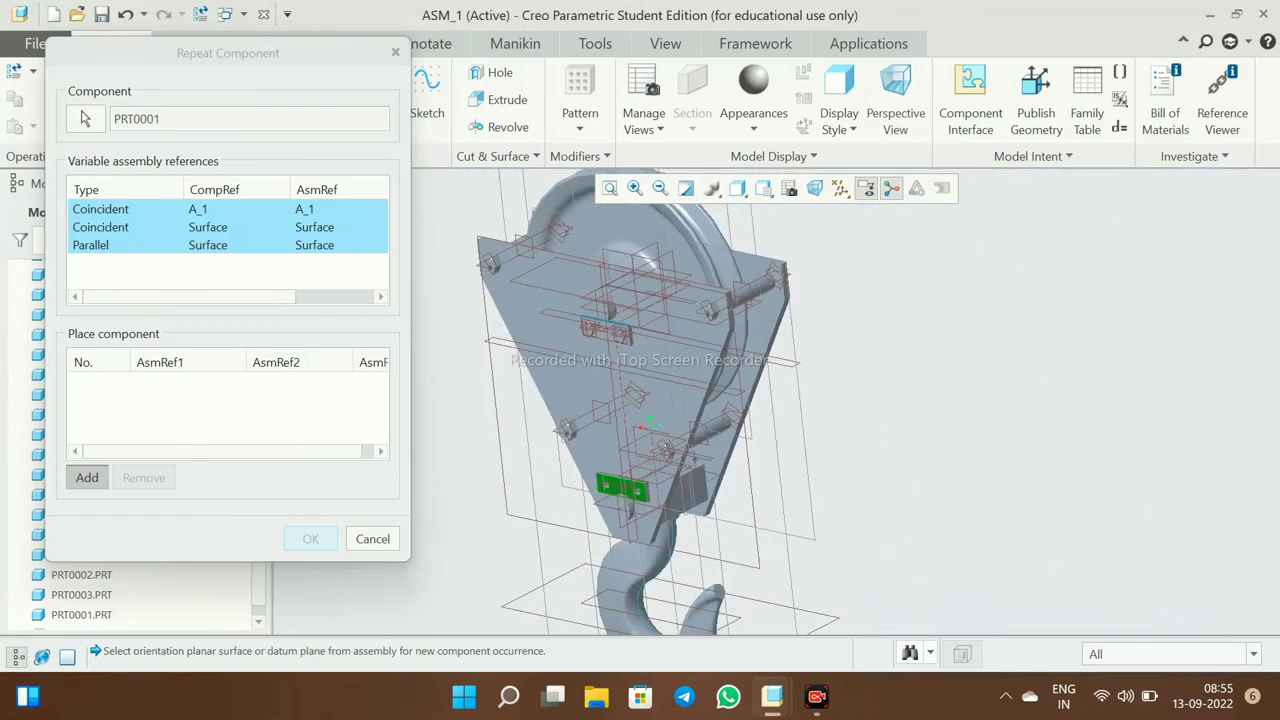
pyautogui.scroll(5, 720, 528)
pyautogui.click(720, 528)
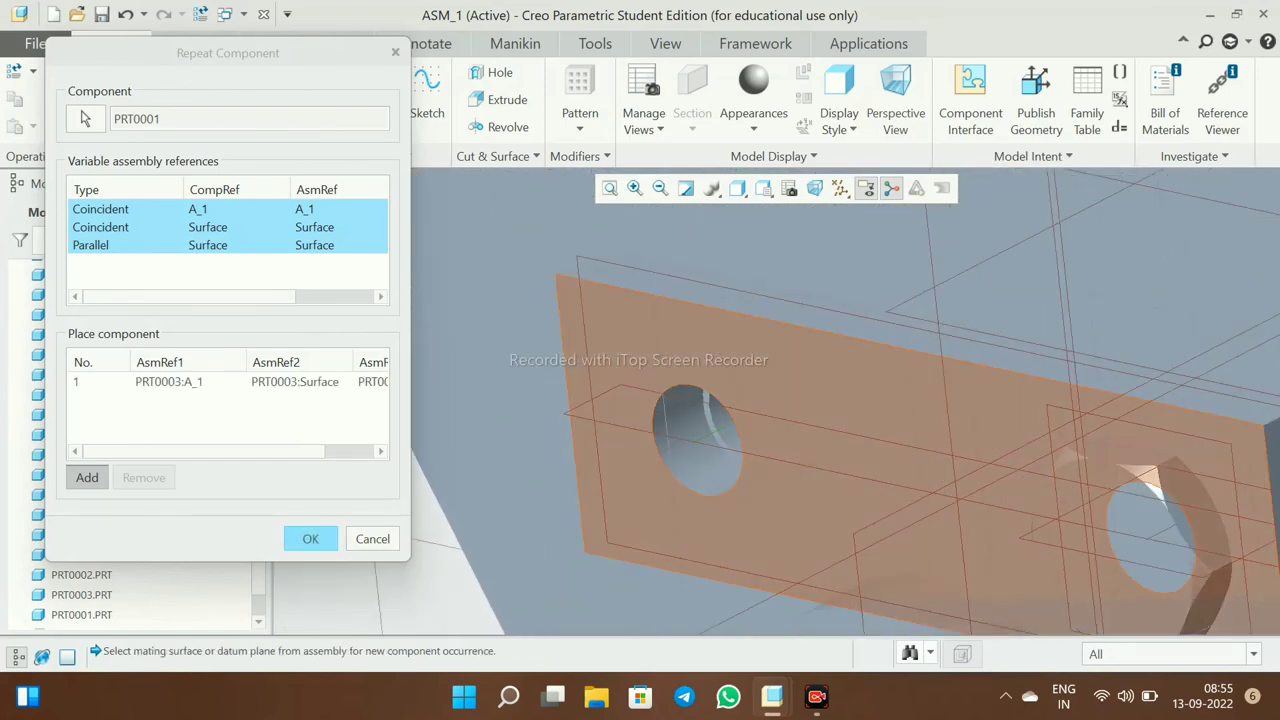
pyautogui.click(680, 471)
# - Add copies at lock plate axes A_1 and A_2 with mating surface and orientation plane
pyautogui.scroll(-3, 705, 410)
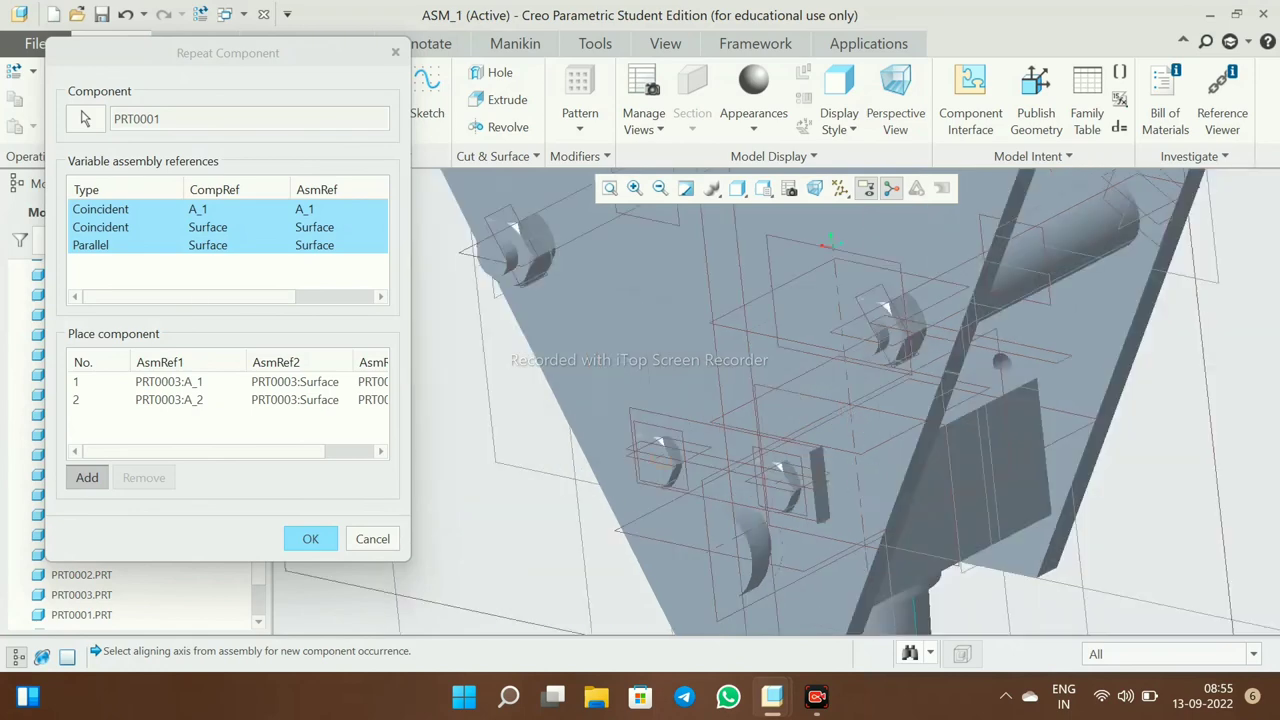
pyautogui.scroll(-2, 705, 410)
pyautogui.scroll(3, 705, 410)
pyautogui.scroll(3, 705, 410)
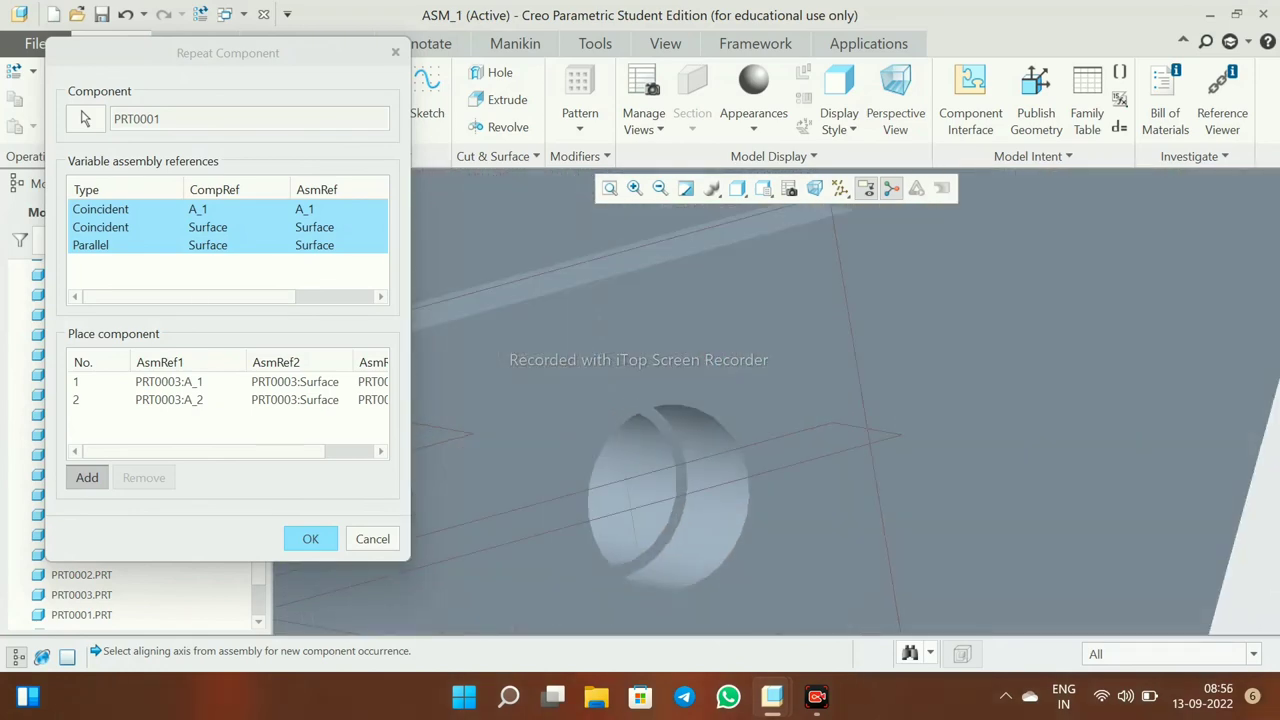
pyautogui.scroll(-2, 700, 460)
pyautogui.scroll(-1, 700, 460)
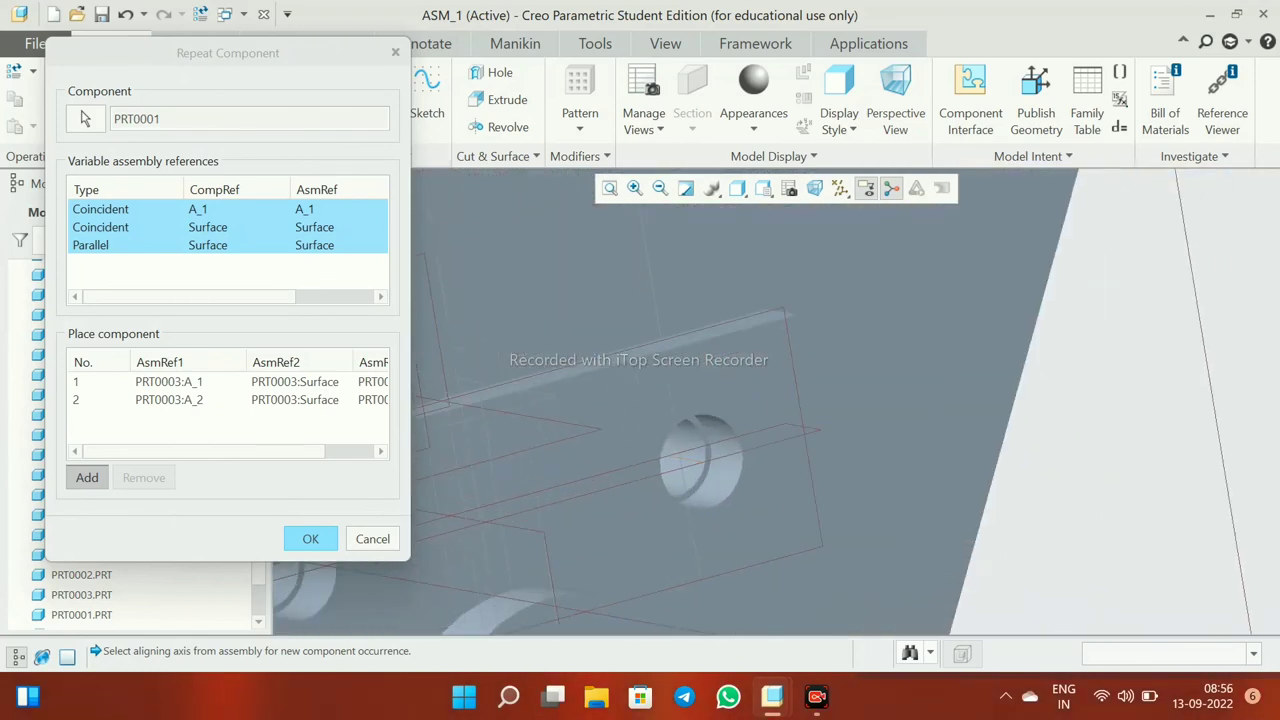
pyautogui.click(700, 460)
pyautogui.click(600, 520)
pyautogui.click(600, 520)
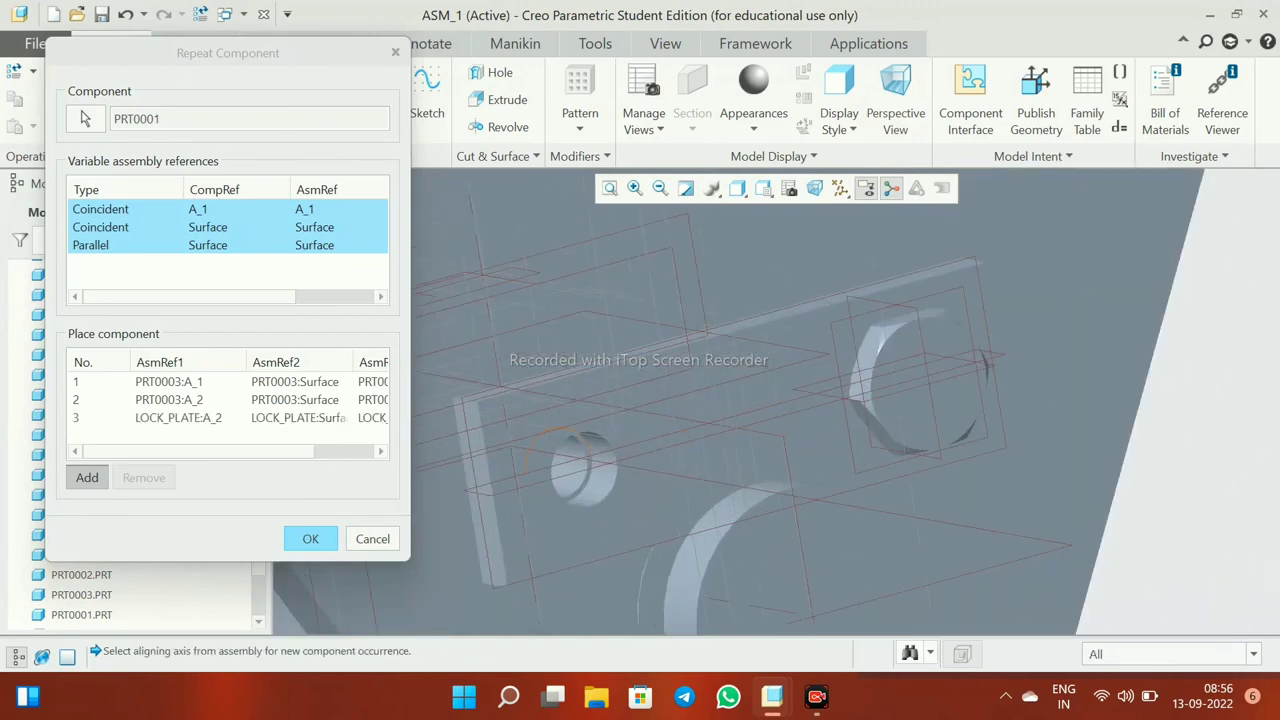
pyautogui.scroll(2, 590, 460)
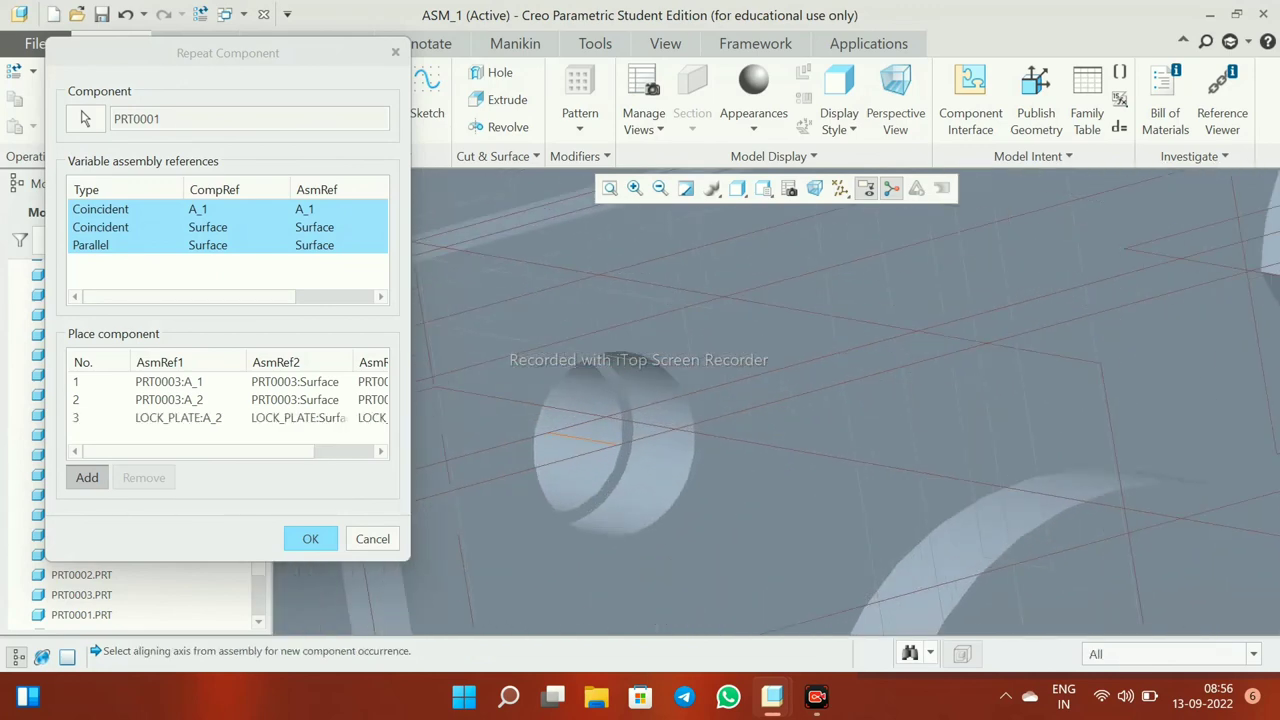
pyautogui.click(610, 440)
pyautogui.click(700, 430)
pyautogui.click(700, 430)
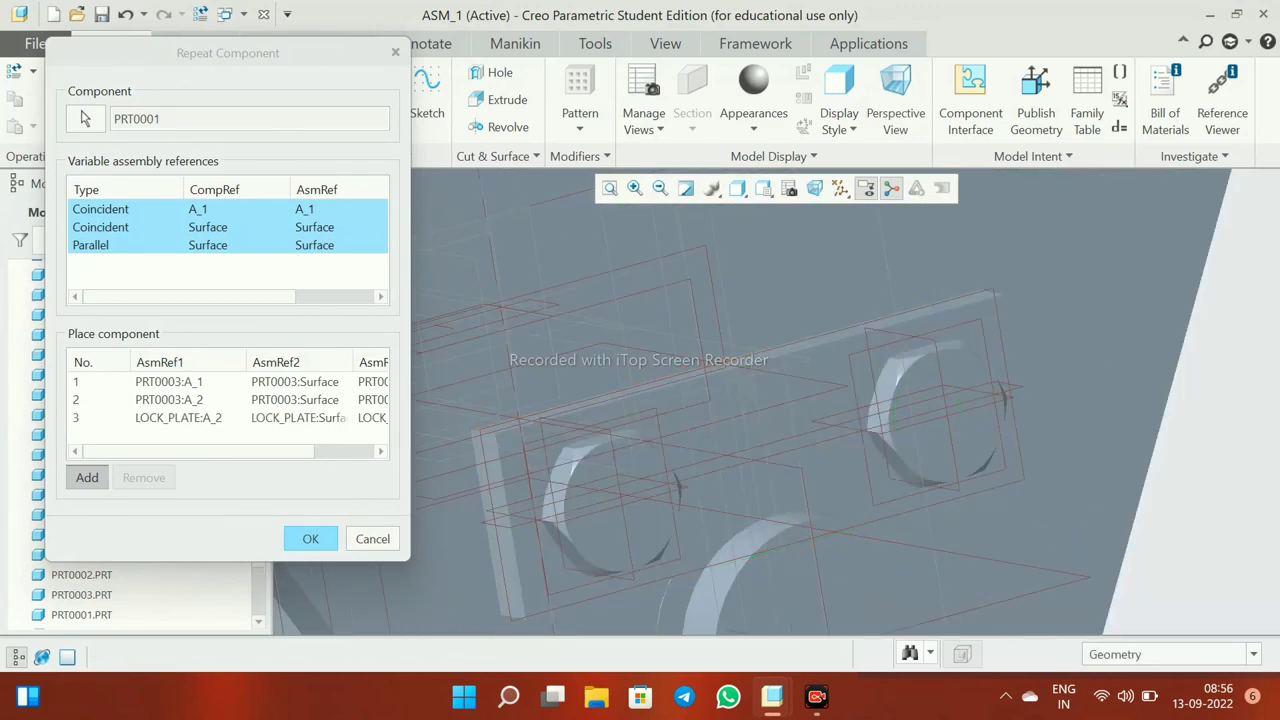
# - Pick lock plate faces as mating and orientation references for further copies
pyautogui.scroll(-3, 840, 400)
pyautogui.scroll(3, 840, 400)
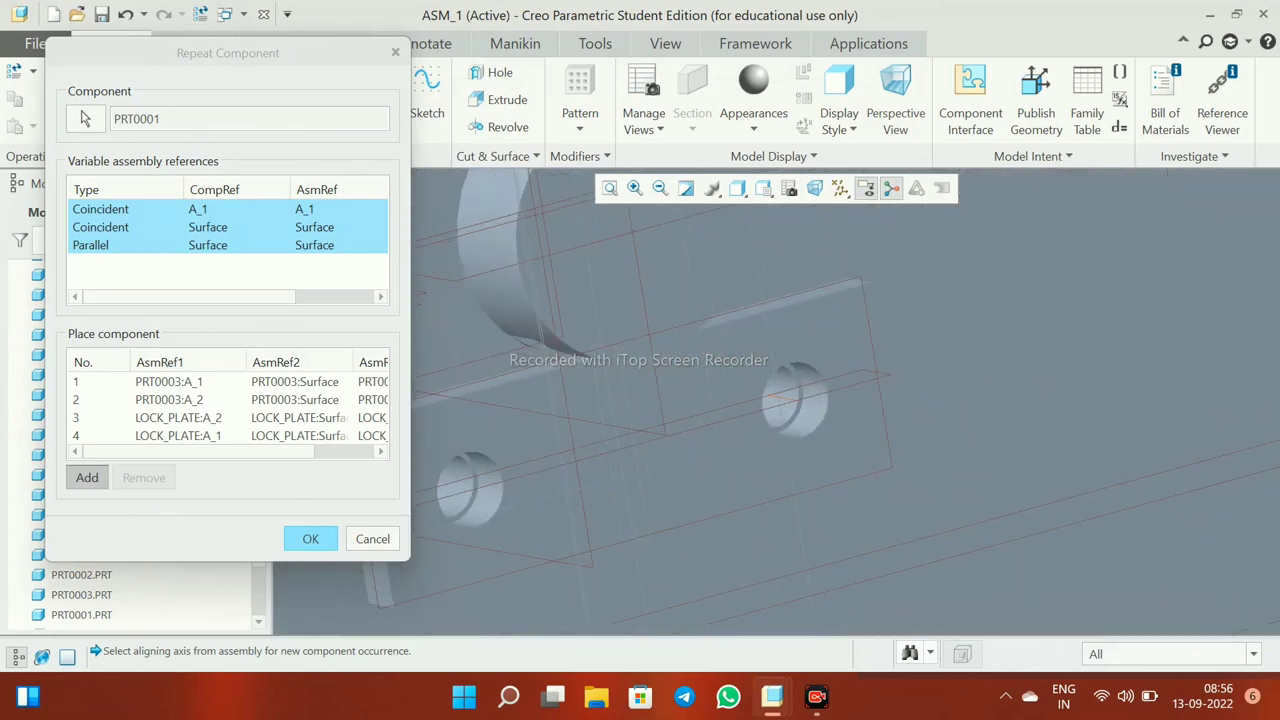
pyautogui.click(815, 462)
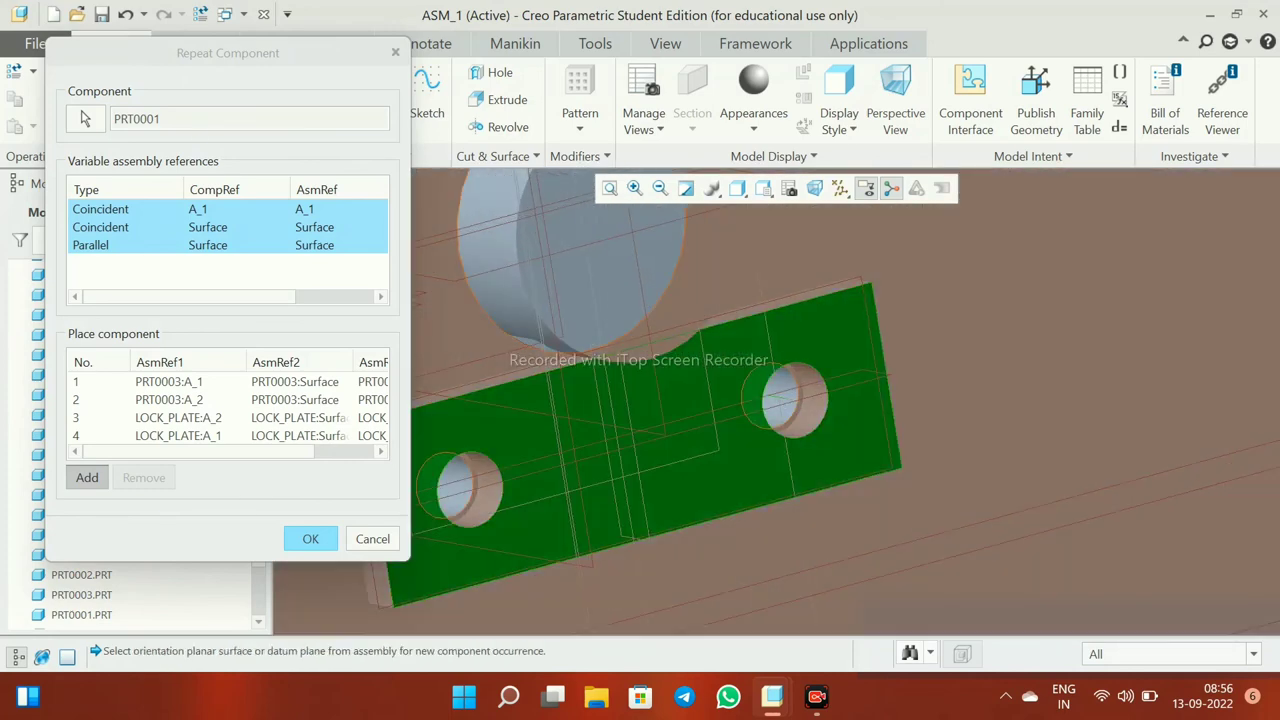
pyautogui.scroll(3, 840, 400)
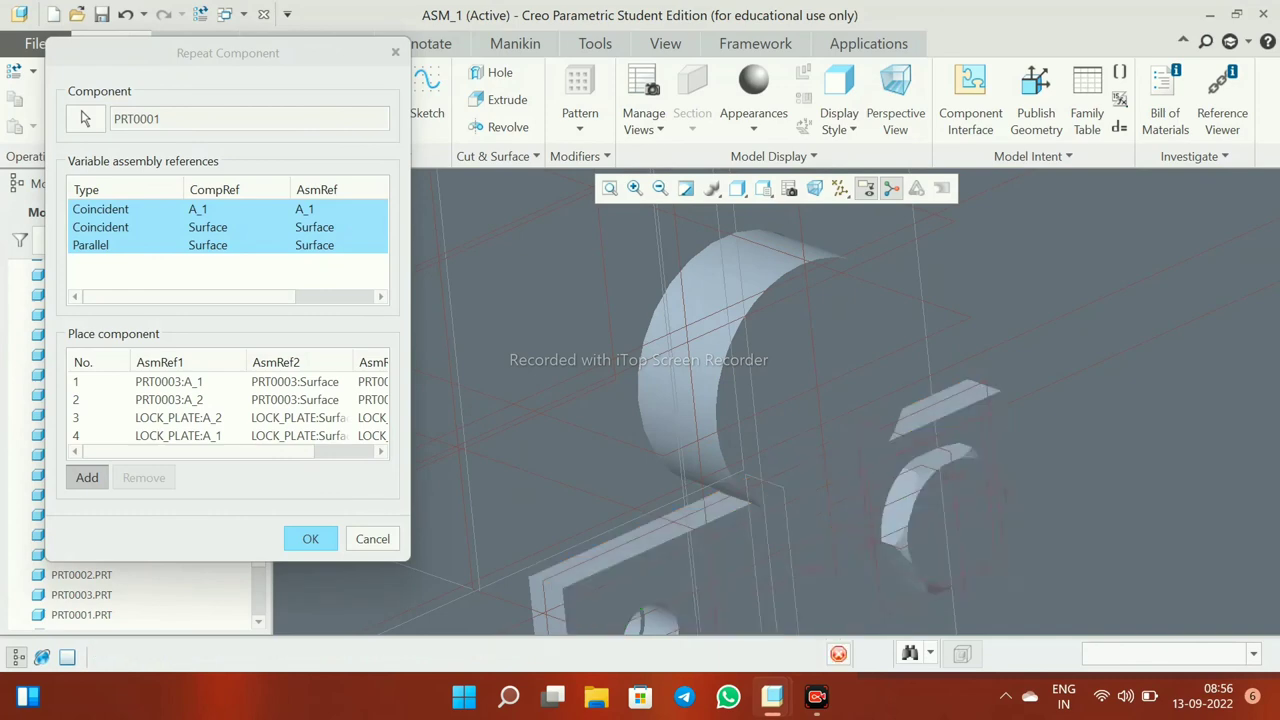
pyautogui.click(840, 400)
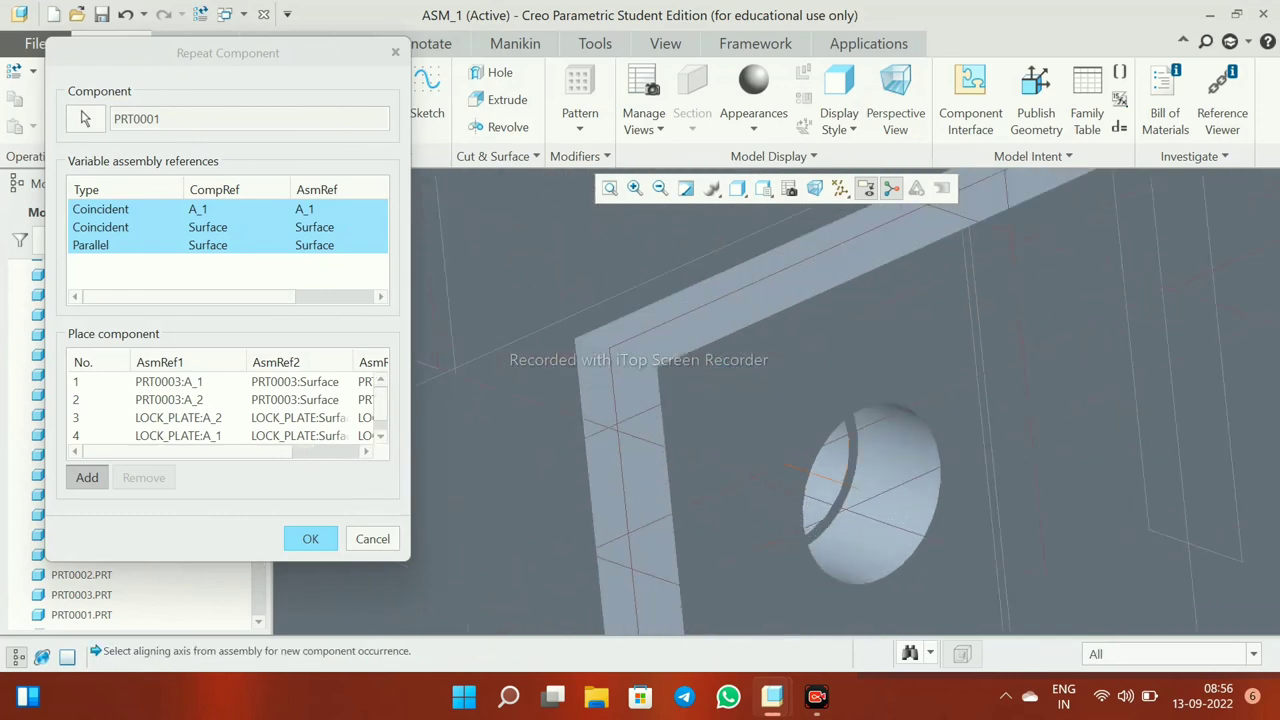
pyautogui.click(1000, 450)
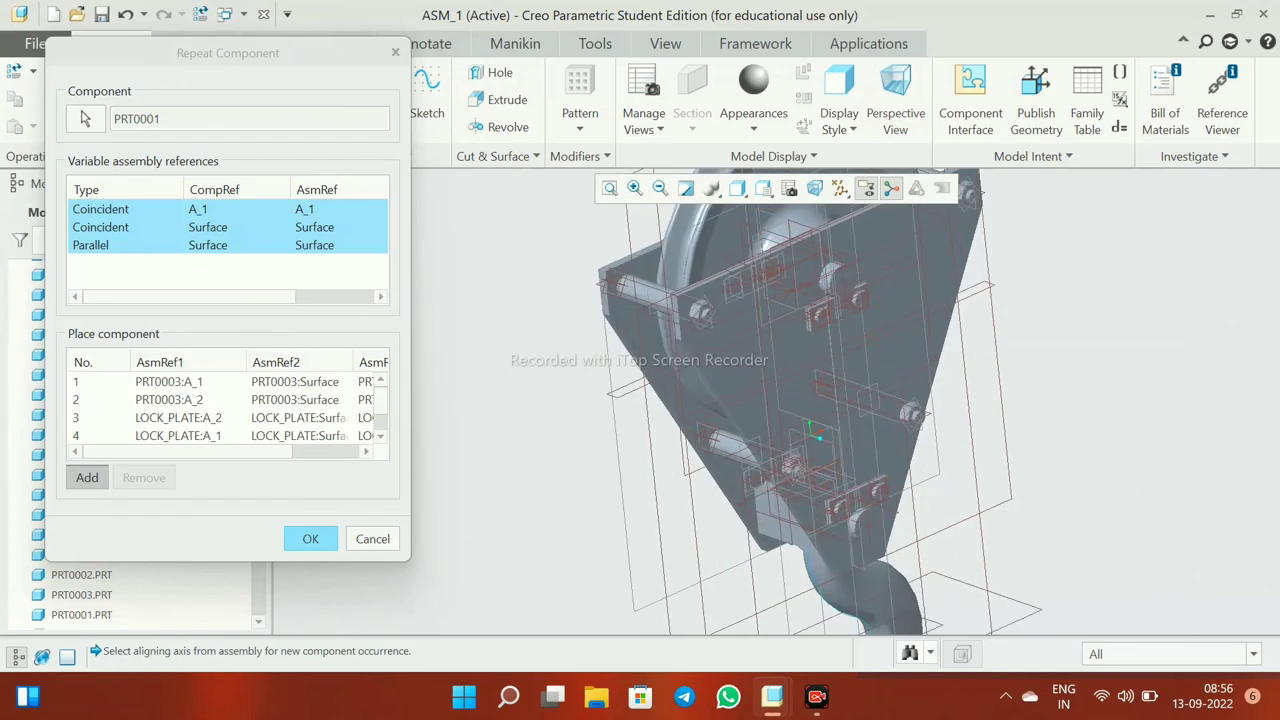
# - Confirm the repeated PRT0001 copies, then rotate the pulley block from the default view
pyautogui.click(310, 538)
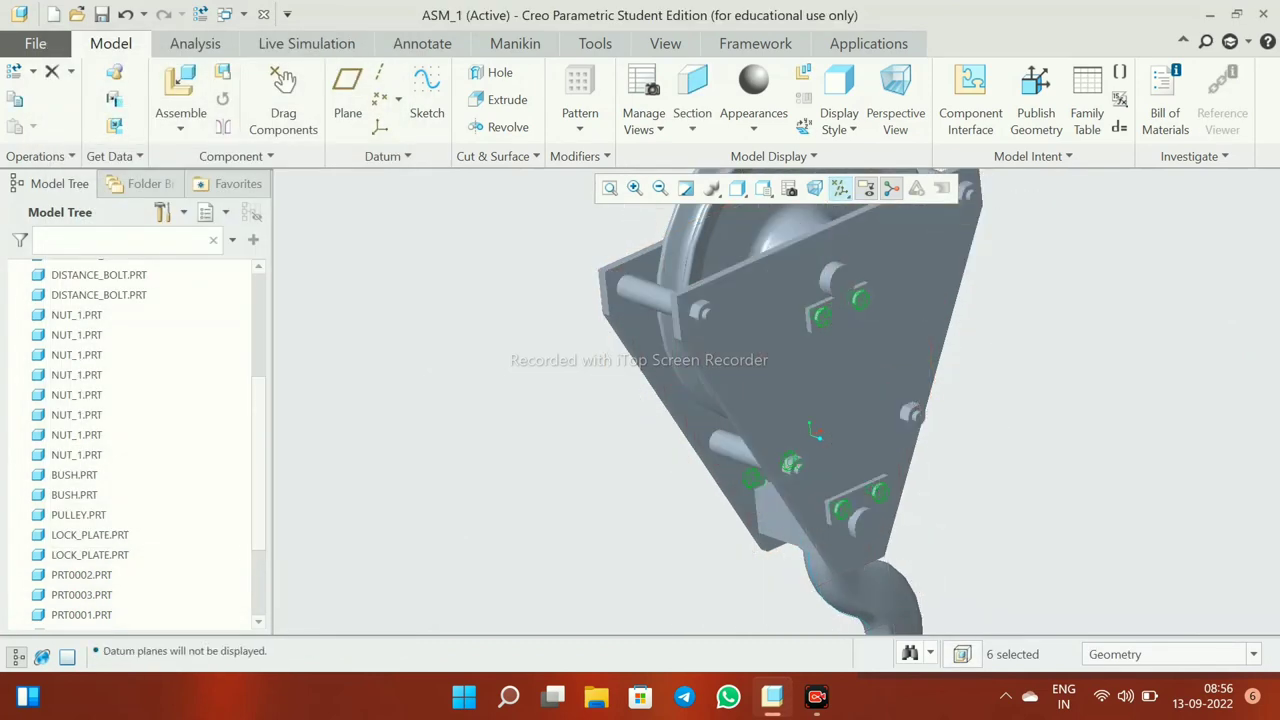
pyautogui.hotkey('ctrl', 'd')
pyautogui.moveTo(853, 451)
pyautogui.mouseDown(button='middle')
pyautogui.moveTo(654, 455)
pyautogui.moveTo(644, 419)
pyautogui.mouseUp(button='middle')
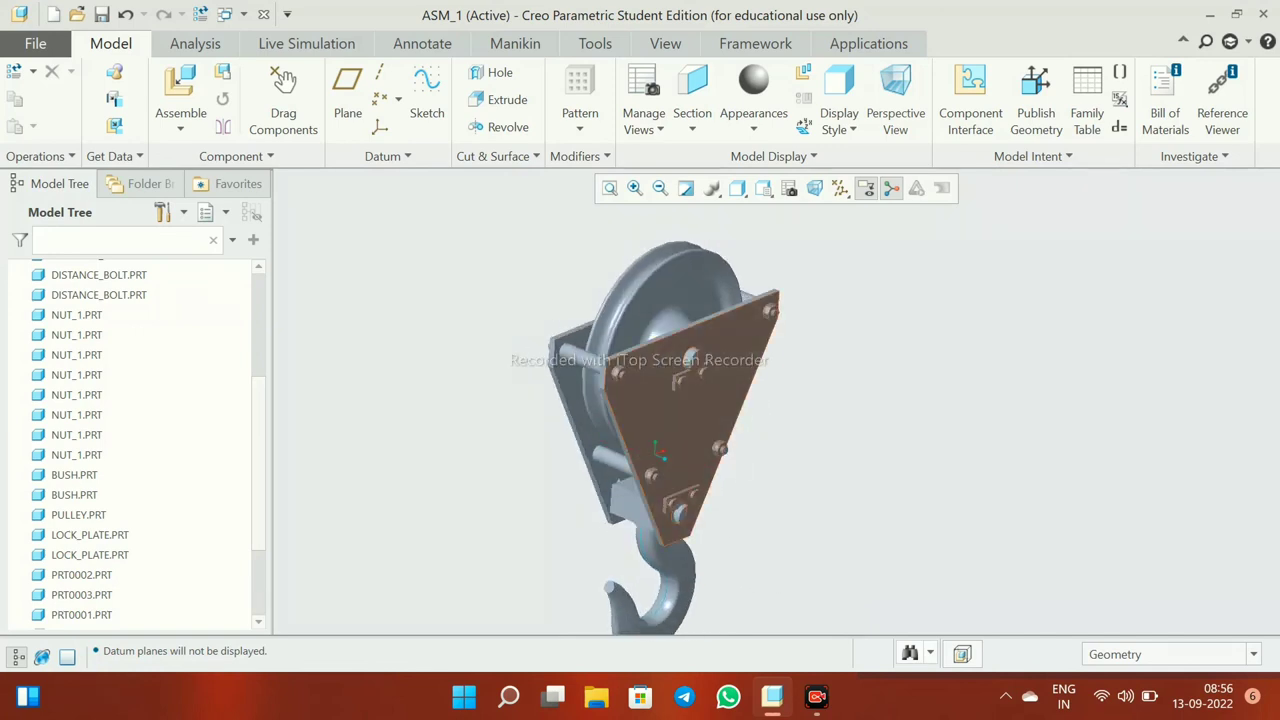